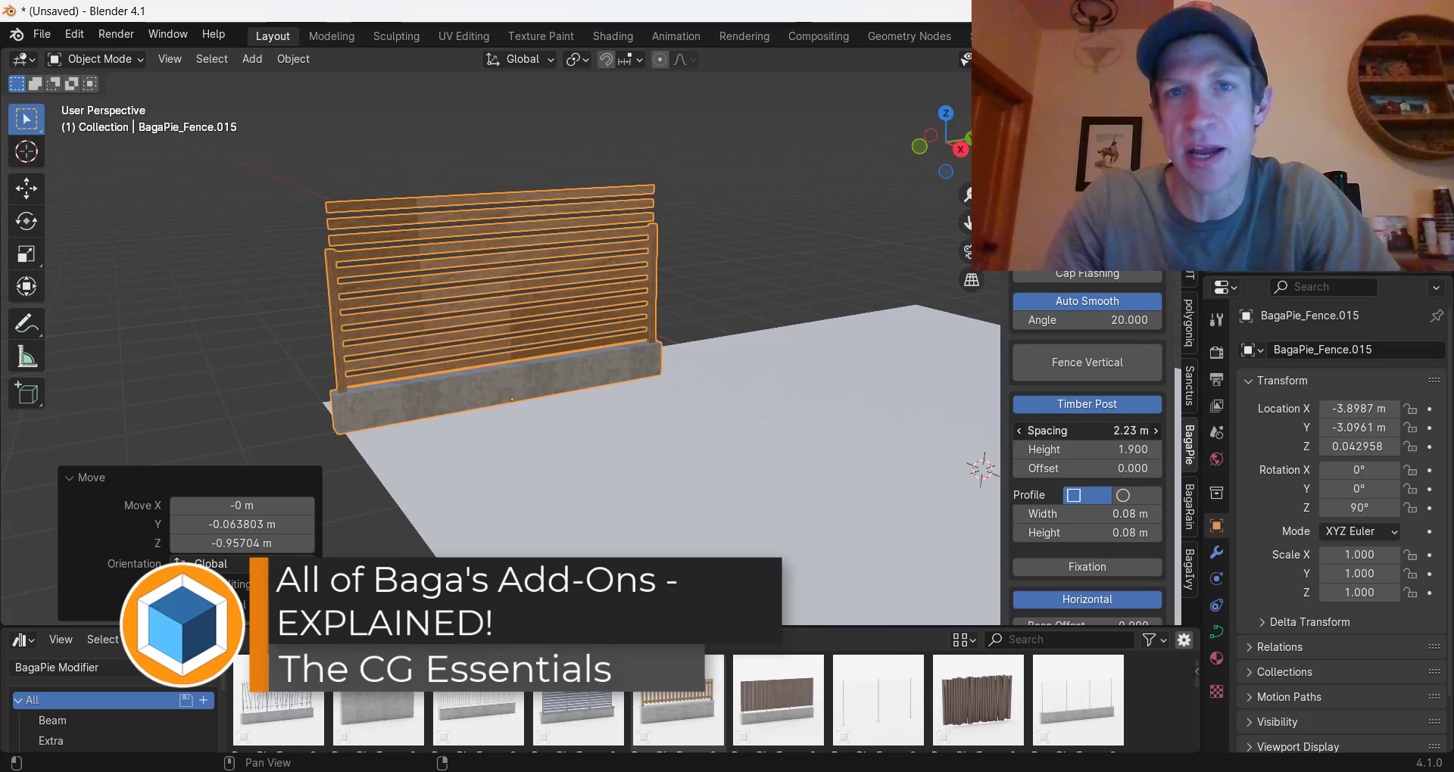
Step: Increase the height and profile width of the selected BagaPie fence's timber posts
{"action": "left_click_drag", "start_coordinate": [1088, 450], "coordinate": [1131, 450]}
{"action": "left_click_drag", "start_coordinate": [1088, 514], "coordinate": [1092, 514]}
{"action": "scroll", "coordinate": [492, 303], "scroll_direction": "up", "scroll_amount": 3}
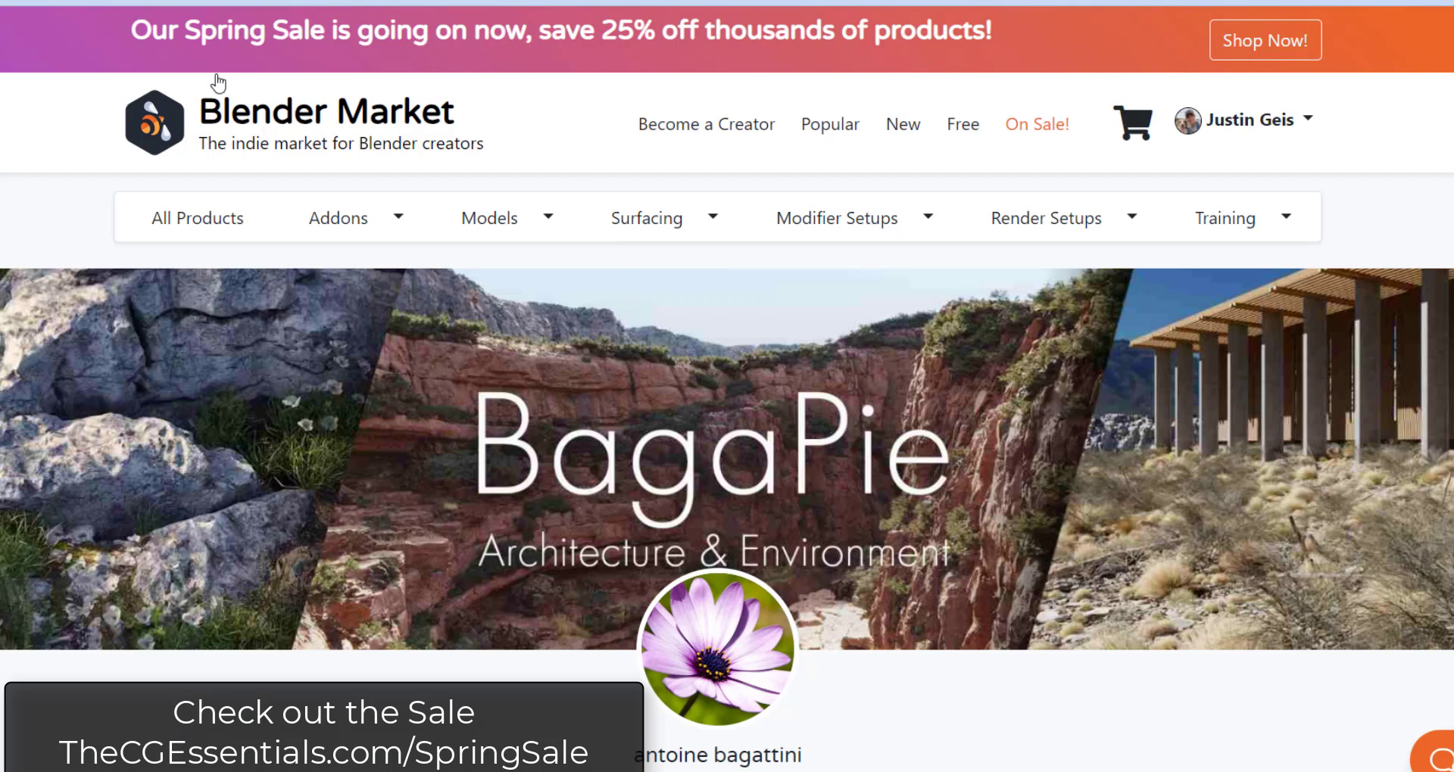
Step: On Blender Market, look through the BagaPie creator's product list and open the Baga Pie product page separately
{"action": "scroll", "coordinate": [561, 280], "scroll_direction": "down", "scroll_amount": 10}
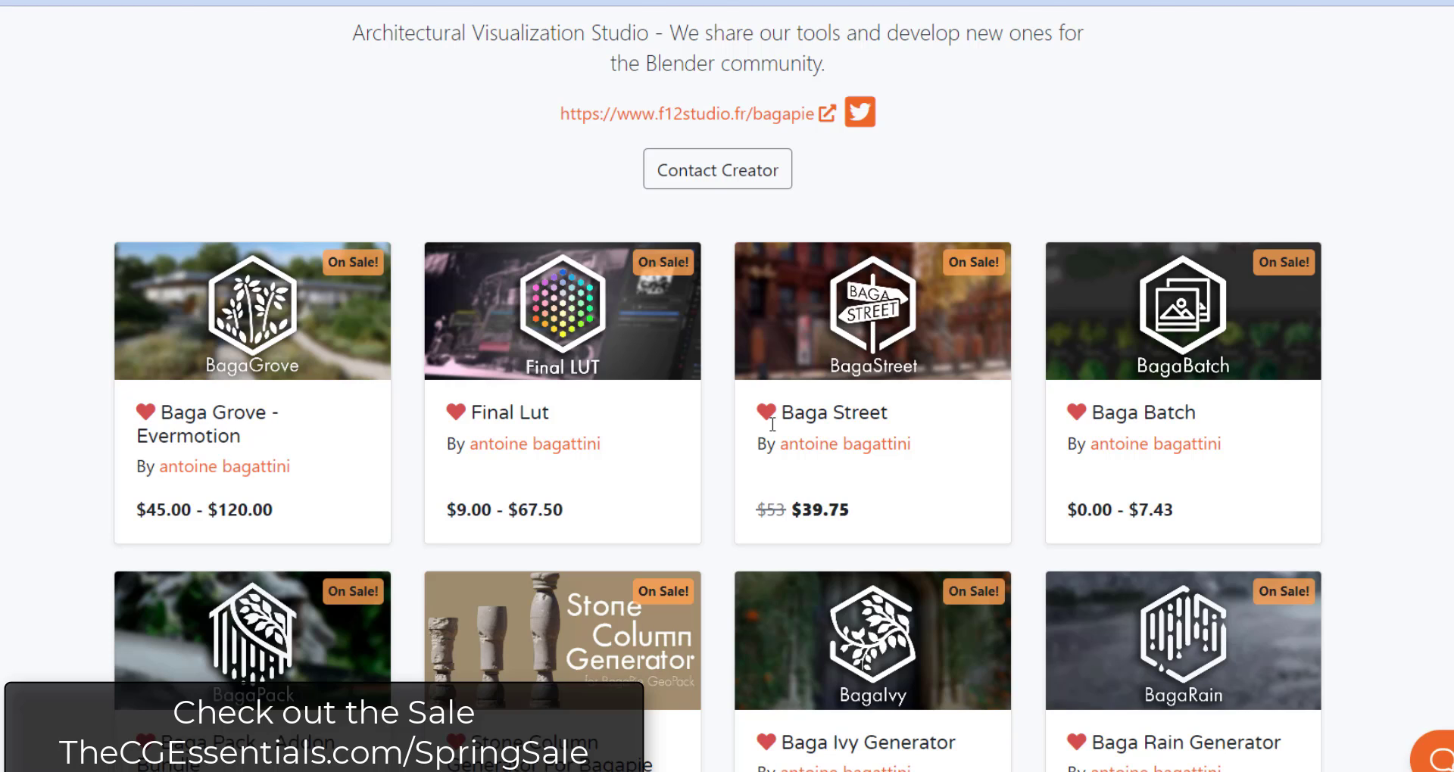
{"action": "scroll", "coordinate": [623, 315], "scroll_direction": "up", "scroll_amount": 9}
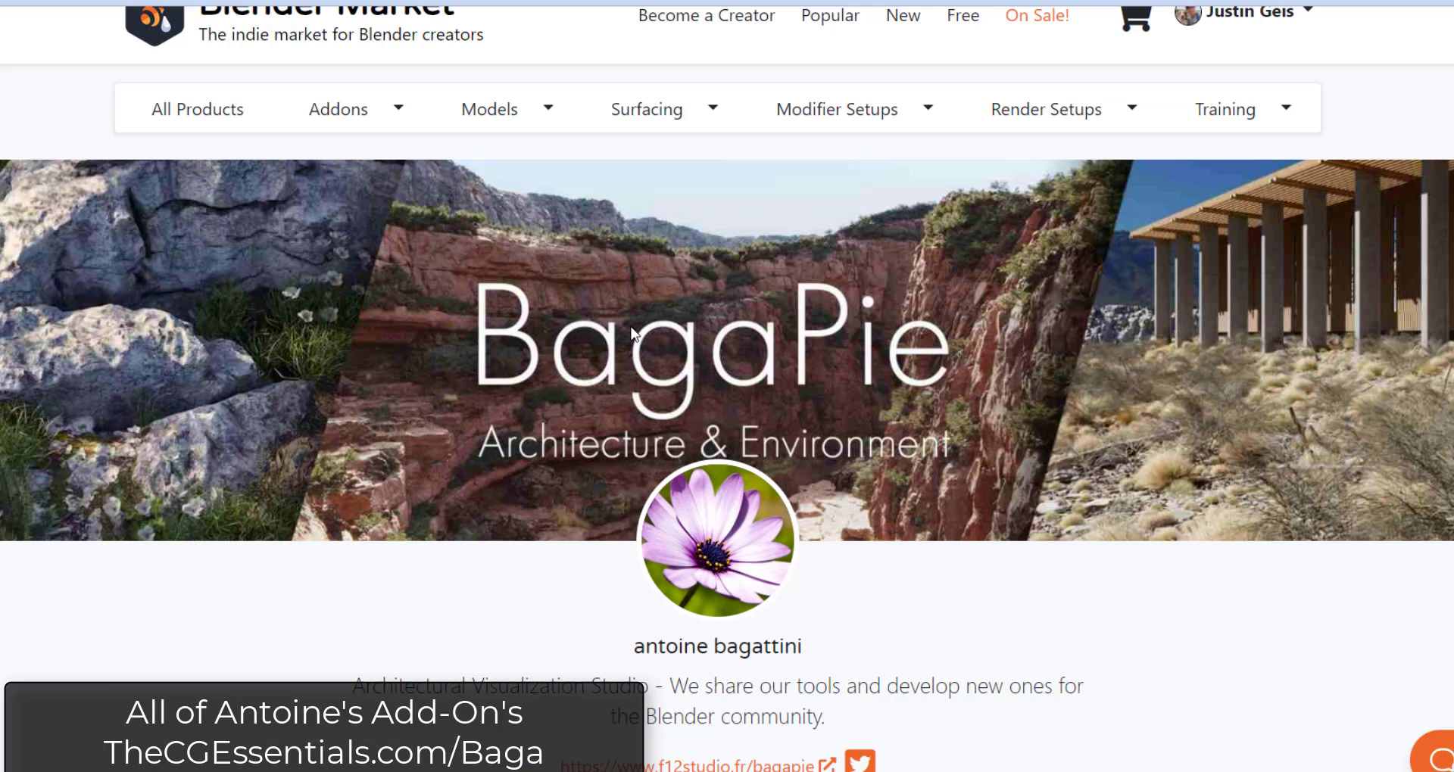
{"action": "scroll", "coordinate": [670, 310], "scroll_direction": "down", "scroll_amount": 2}
{"action": "scroll", "coordinate": [670, 311], "scroll_direction": "down", "scroll_amount": 6}
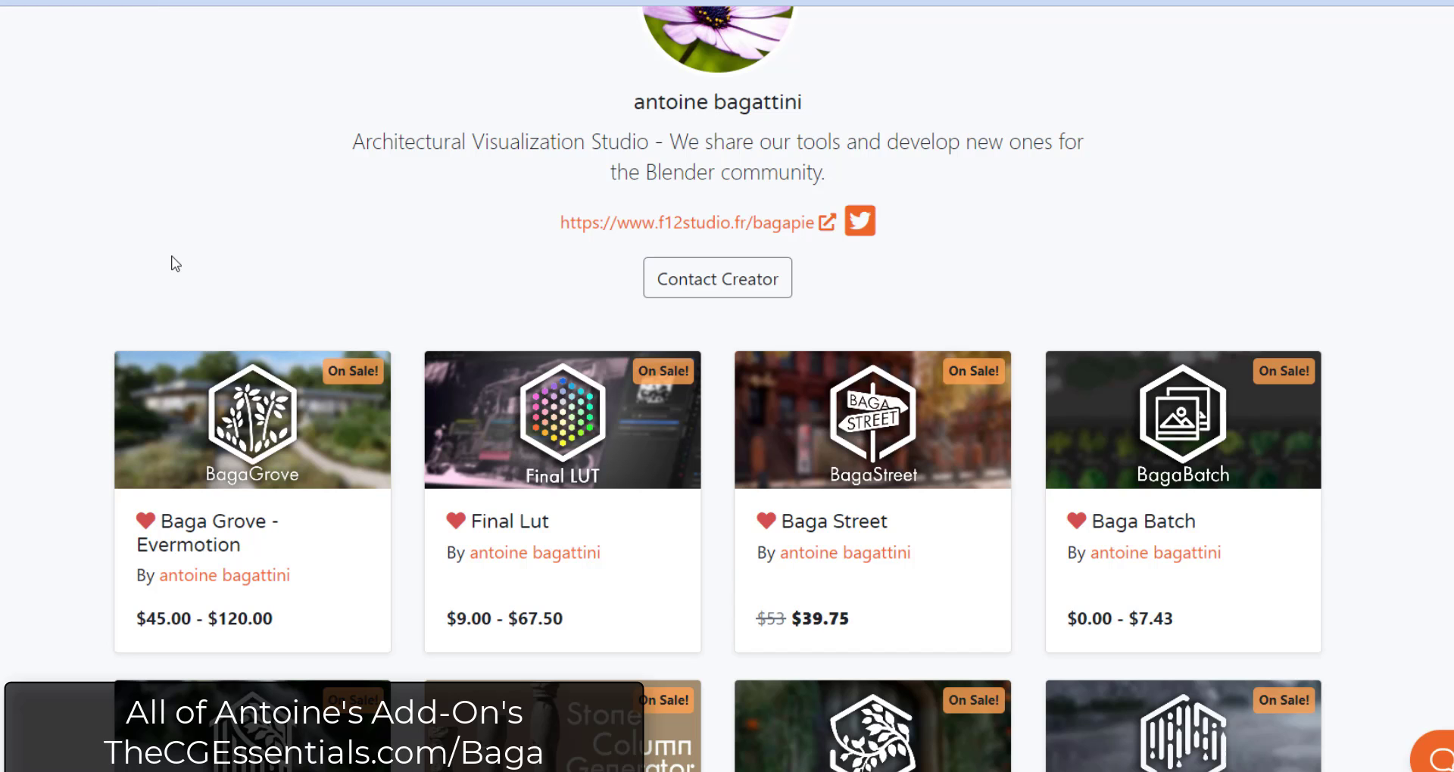
{"action": "scroll", "coordinate": [175, 263], "scroll_direction": "down", "scroll_amount": 3}
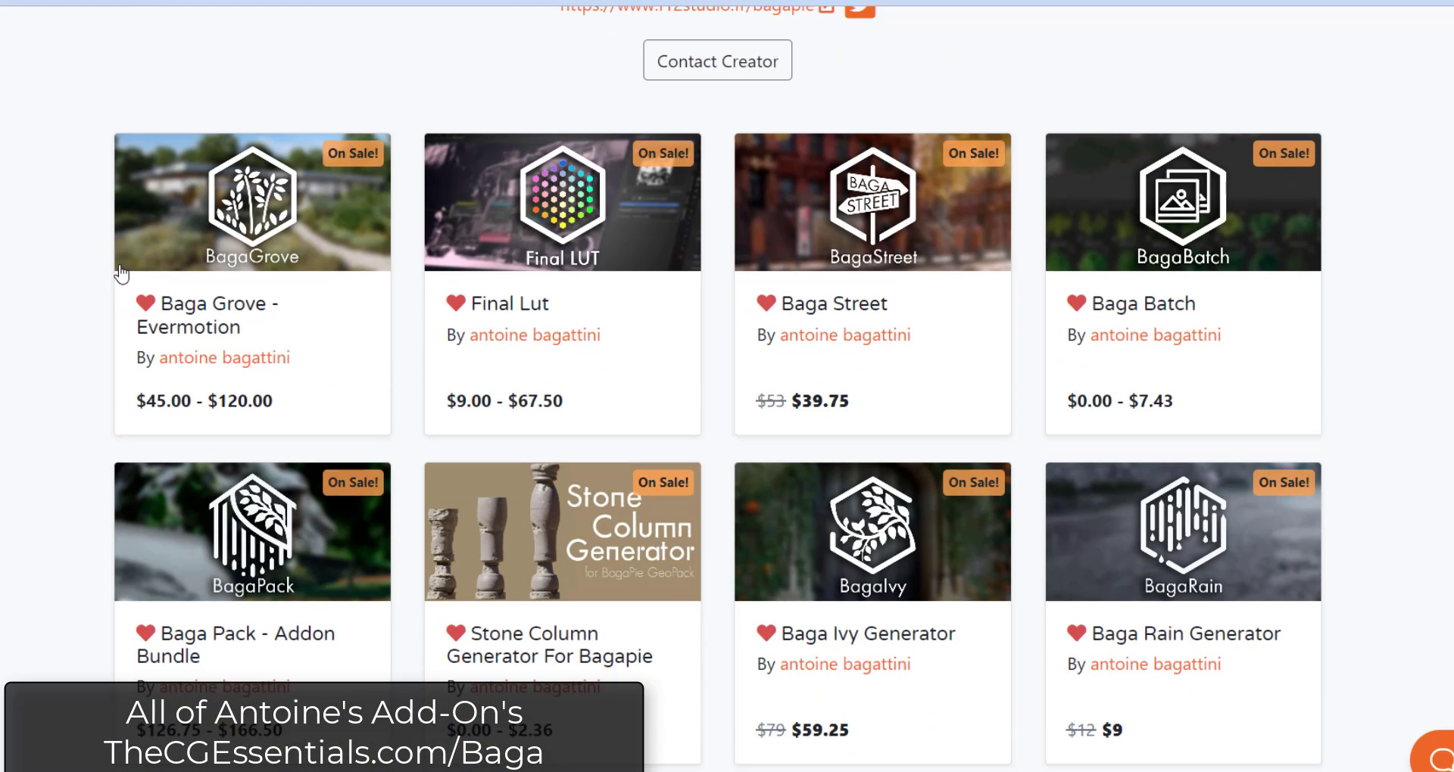
{"action": "scroll", "coordinate": [82, 324], "scroll_direction": "down", "scroll_amount": 6}
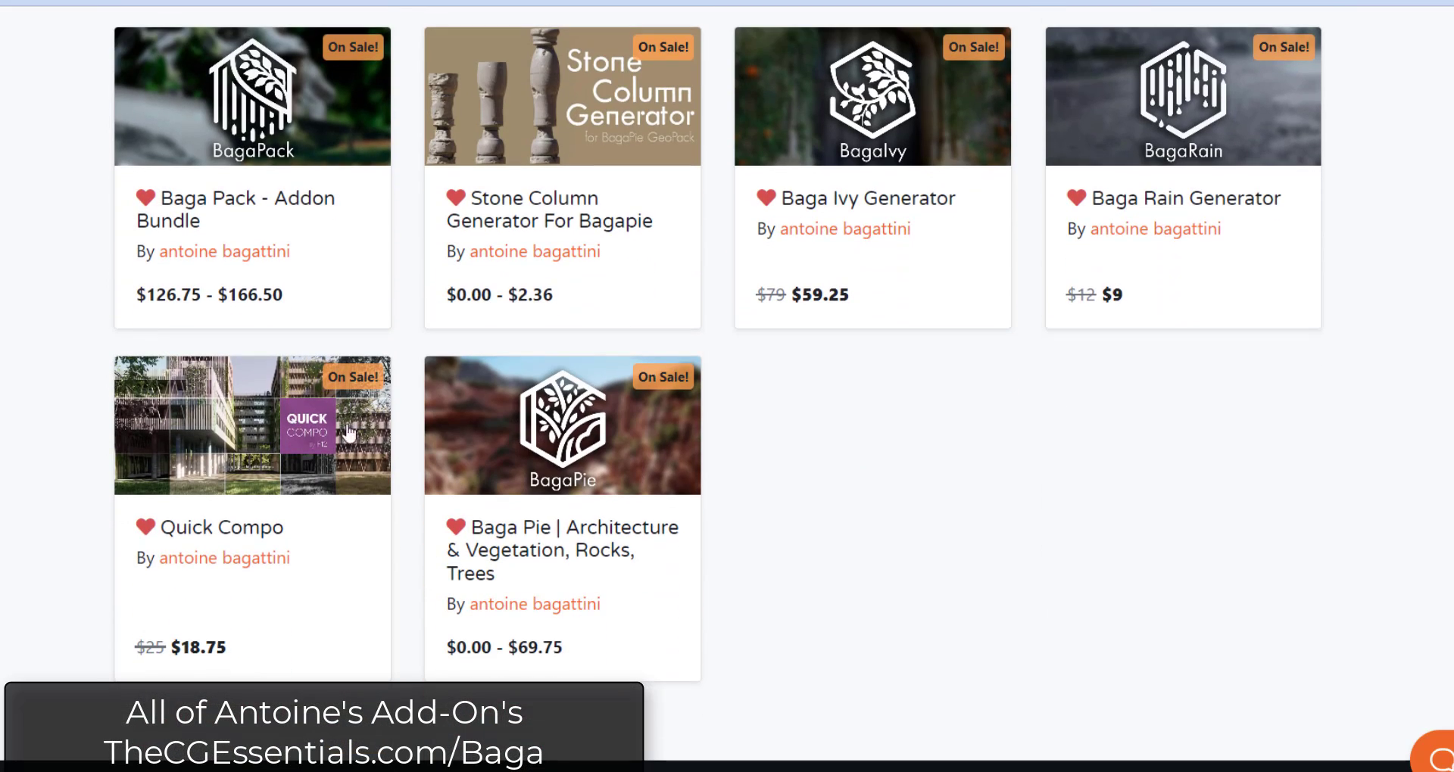
{"action": "right_click", "coordinate": [528, 447]}
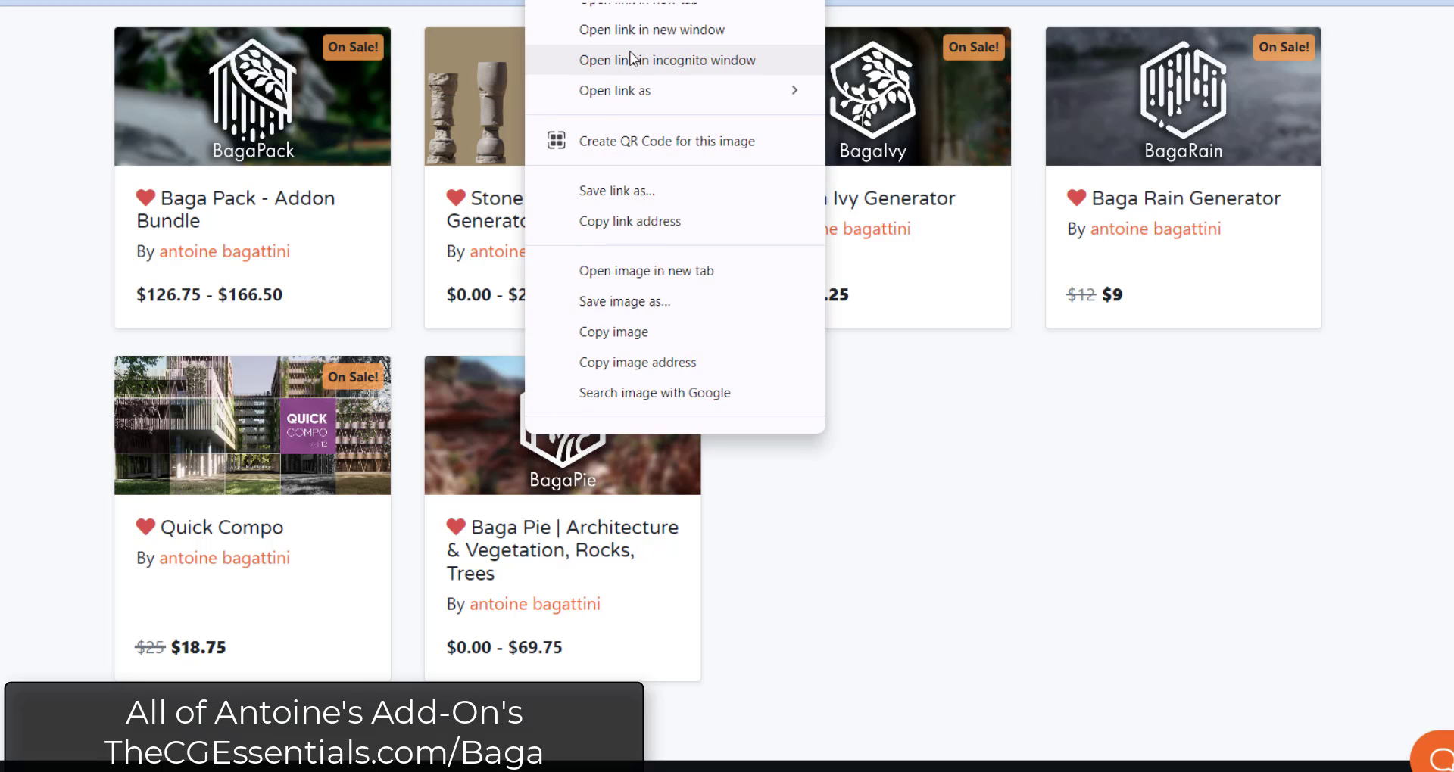
{"action": "left_click", "coordinate": [642, 6]}
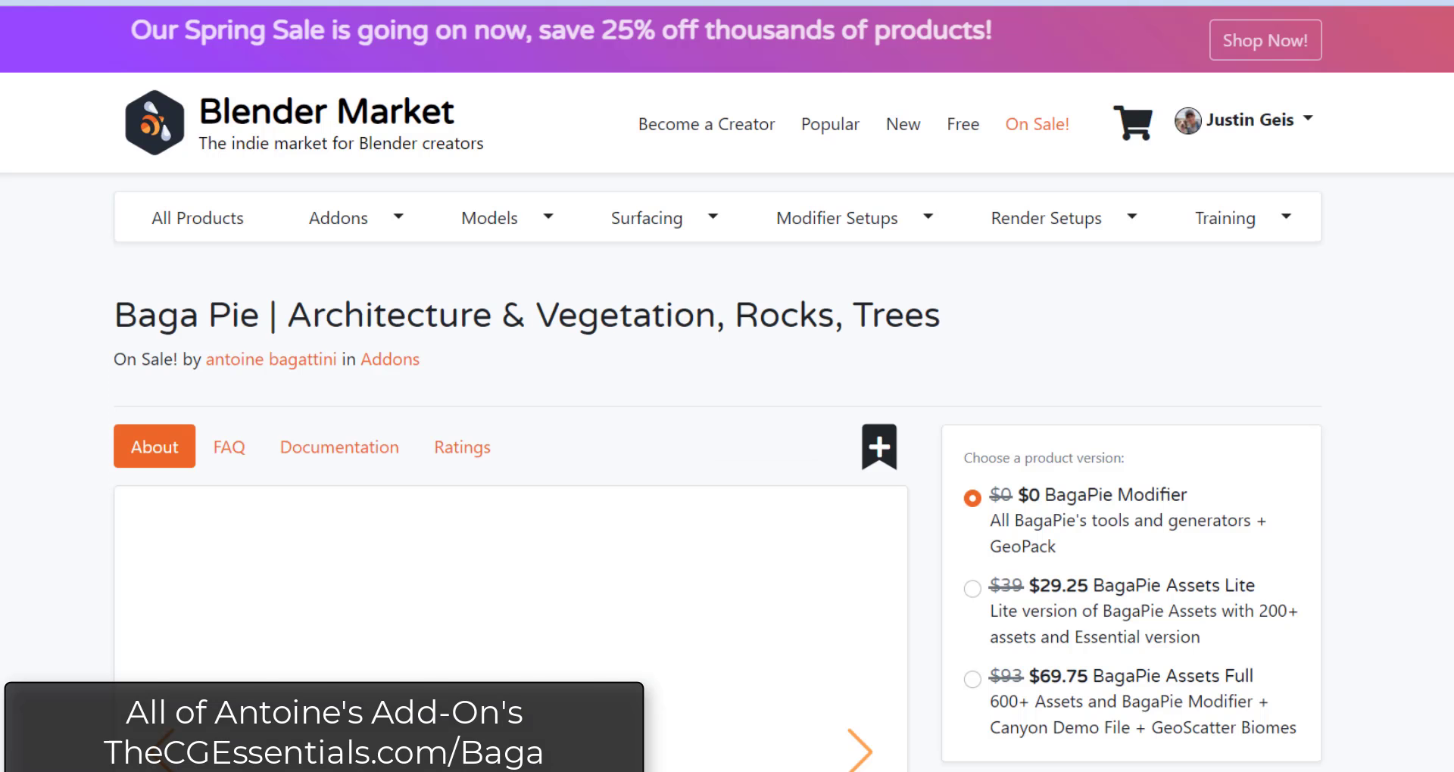
Step: Examine the Baga Pie product page for its tools, parametric presets, random arrays, GeoPack section and available product versions
{"action": "scroll", "coordinate": [243, 422], "scroll_direction": "down", "scroll_amount": 5}
{"action": "scroll", "coordinate": [1165, 187], "scroll_direction": "up", "scroll_amount": 1}
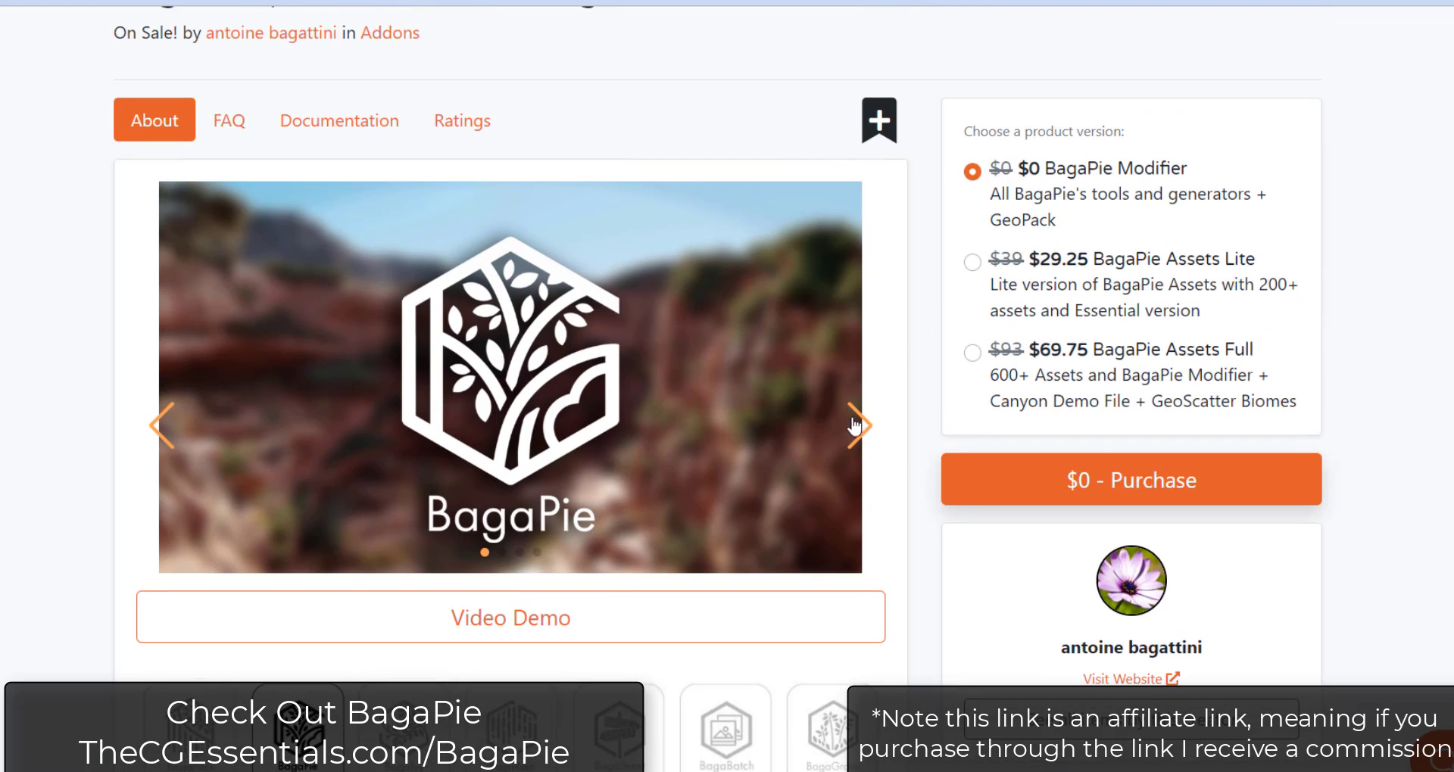
{"action": "scroll", "coordinate": [863, 439], "scroll_direction": "down", "scroll_amount": 20}
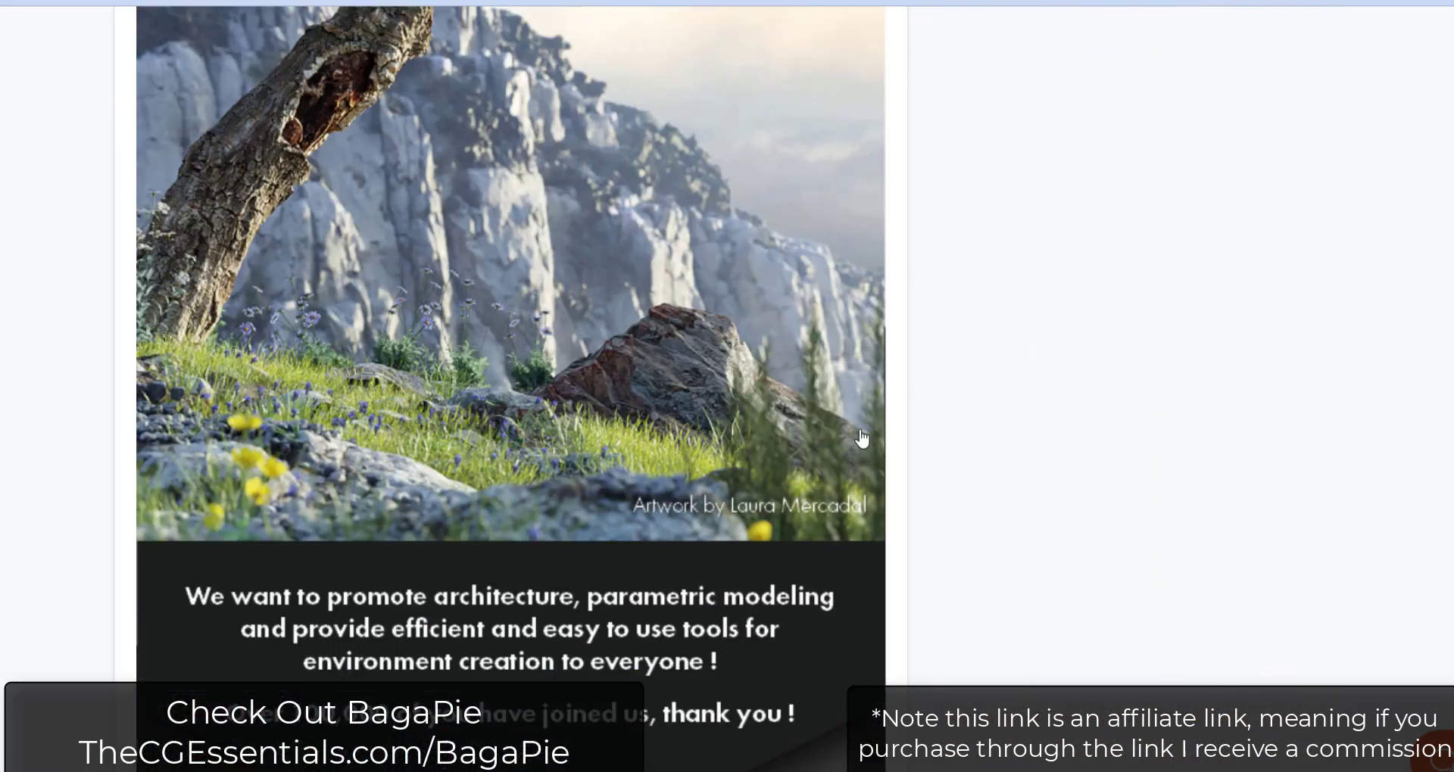
{"action": "scroll", "coordinate": [862, 439], "scroll_direction": "down", "scroll_amount": 2}
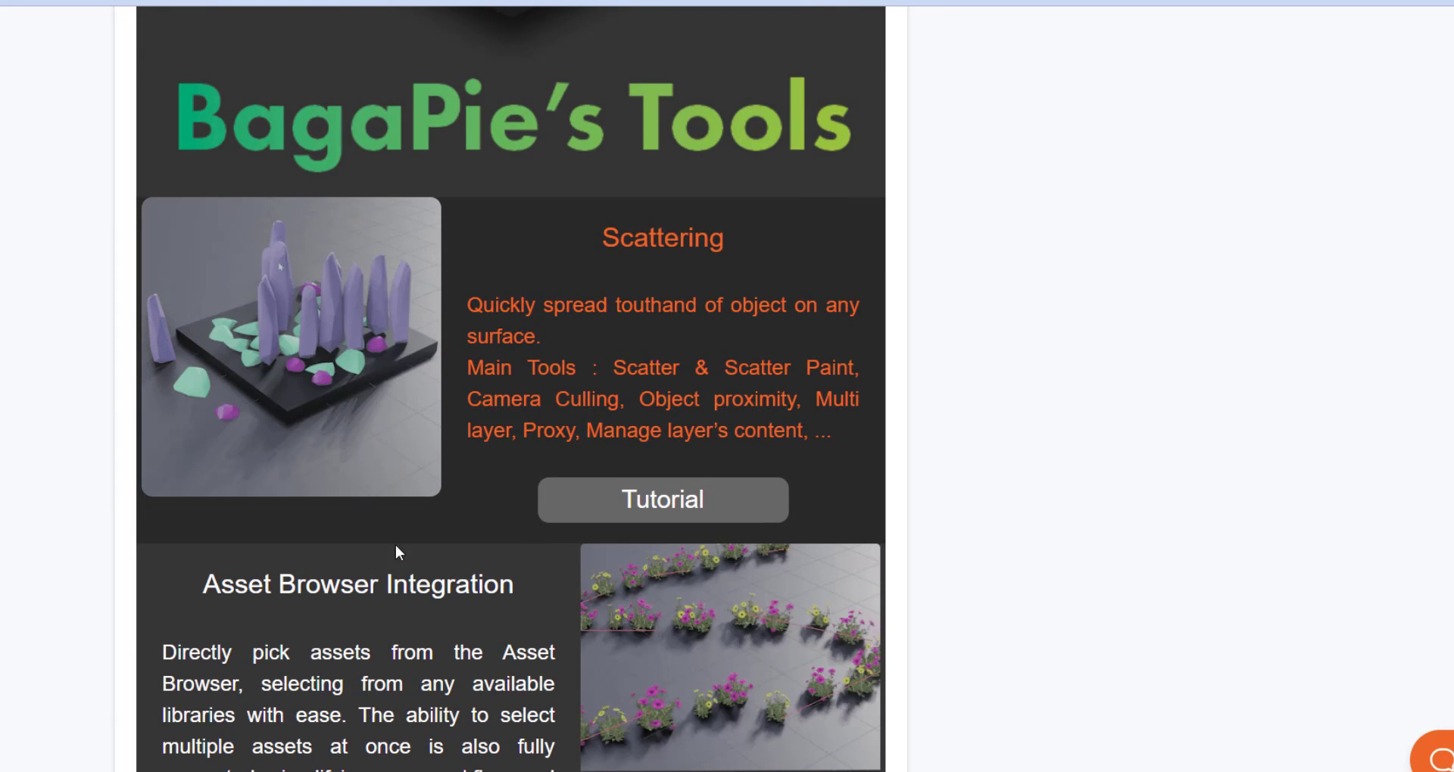
{"action": "scroll", "coordinate": [491, 632], "scroll_direction": "down", "scroll_amount": 5}
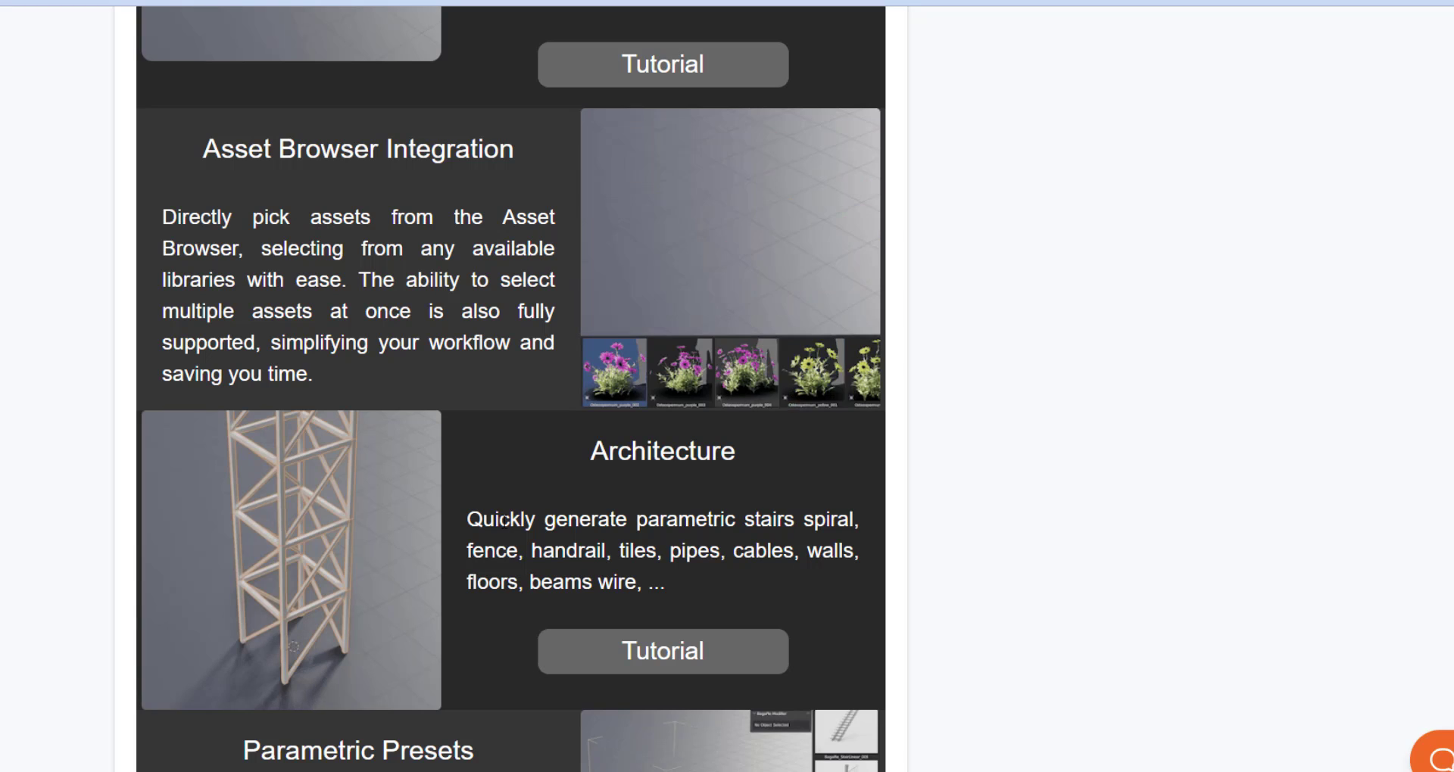
{"action": "scroll", "coordinate": [503, 488], "scroll_direction": "down", "scroll_amount": 1}
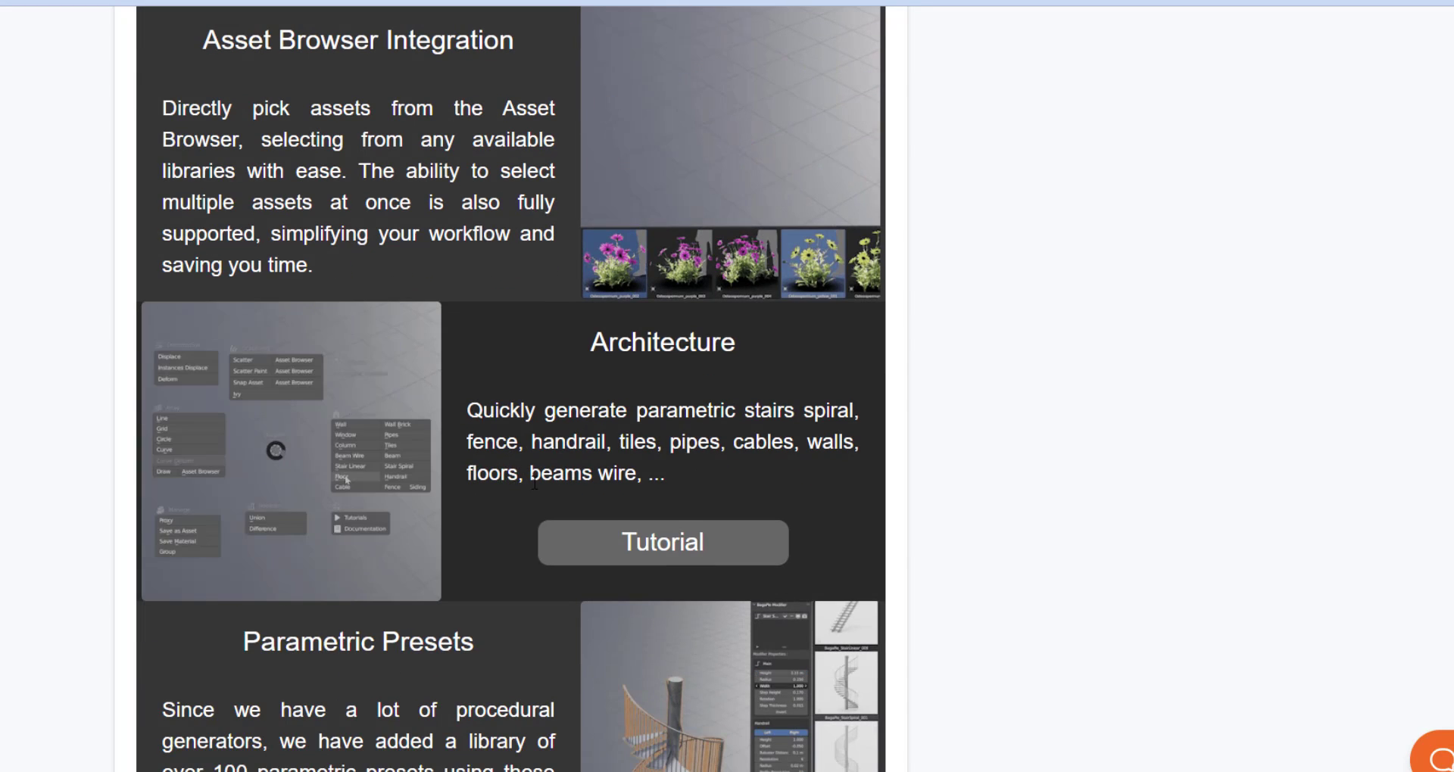
{"action": "scroll", "coordinate": [1447, 482], "scroll_direction": "down", "scroll_amount": 15}
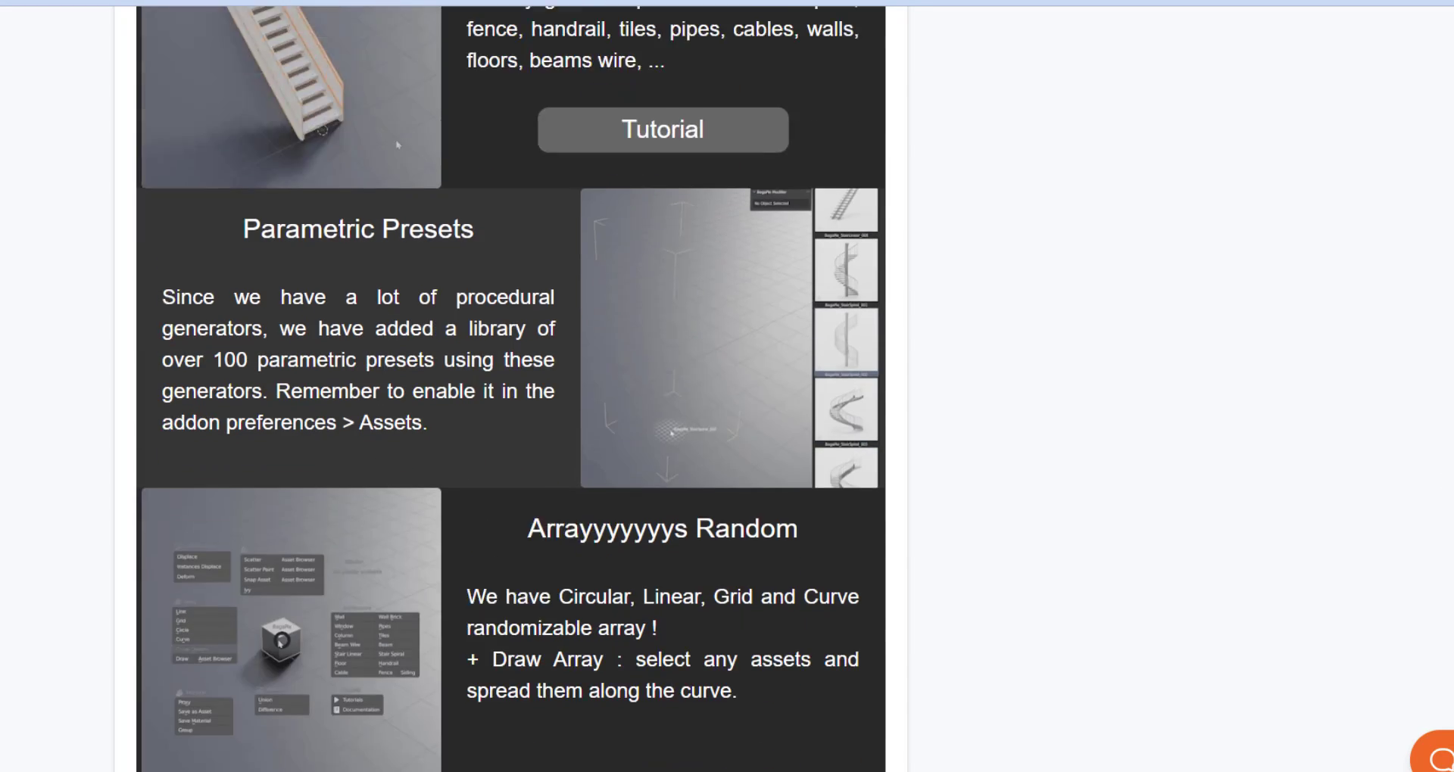
{"action": "scroll", "coordinate": [510, 388], "scroll_direction": "down", "scroll_amount": 15}
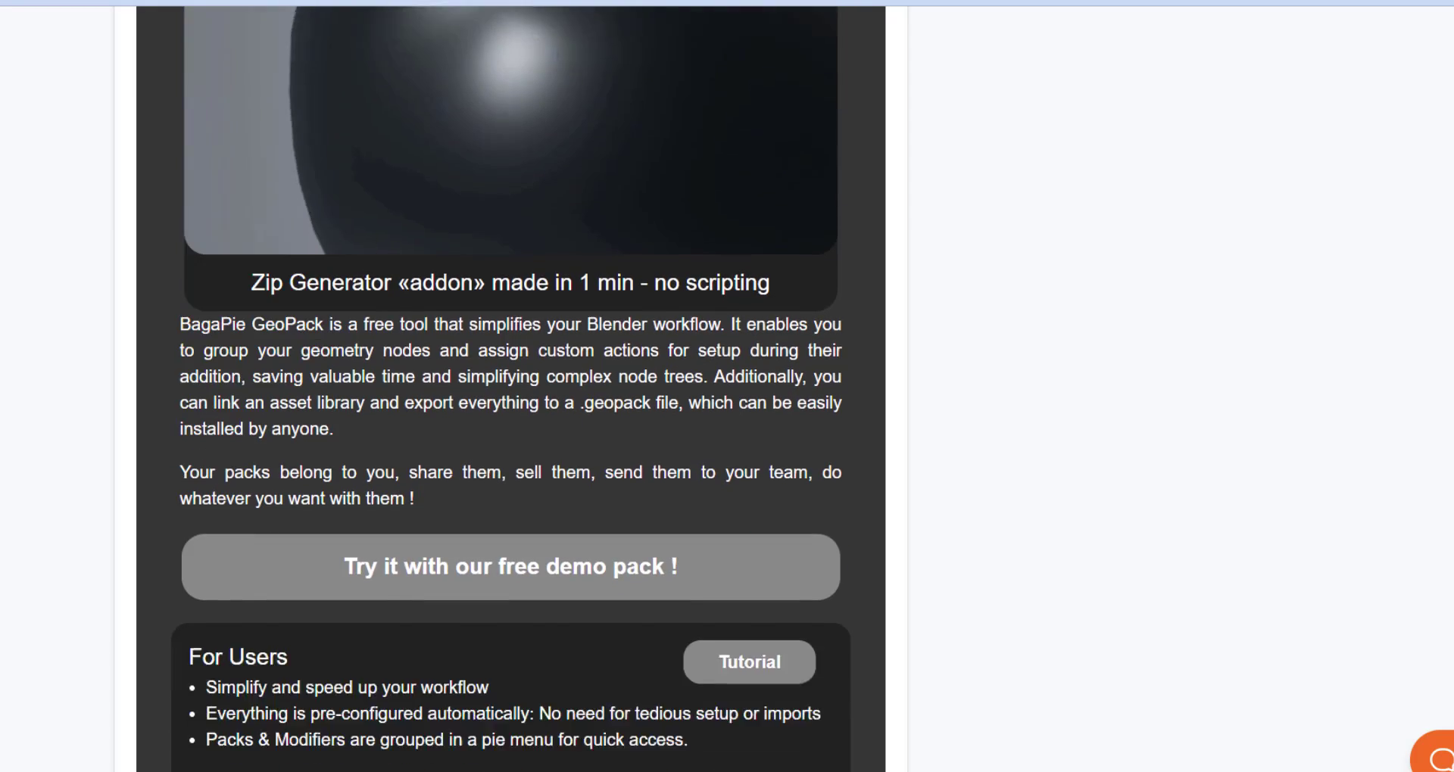
{"action": "scroll", "coordinate": [511, 390], "scroll_direction": "down", "scroll_amount": 3}
{"action": "scroll", "coordinate": [511, 389], "scroll_direction": "up", "scroll_amount": 14}
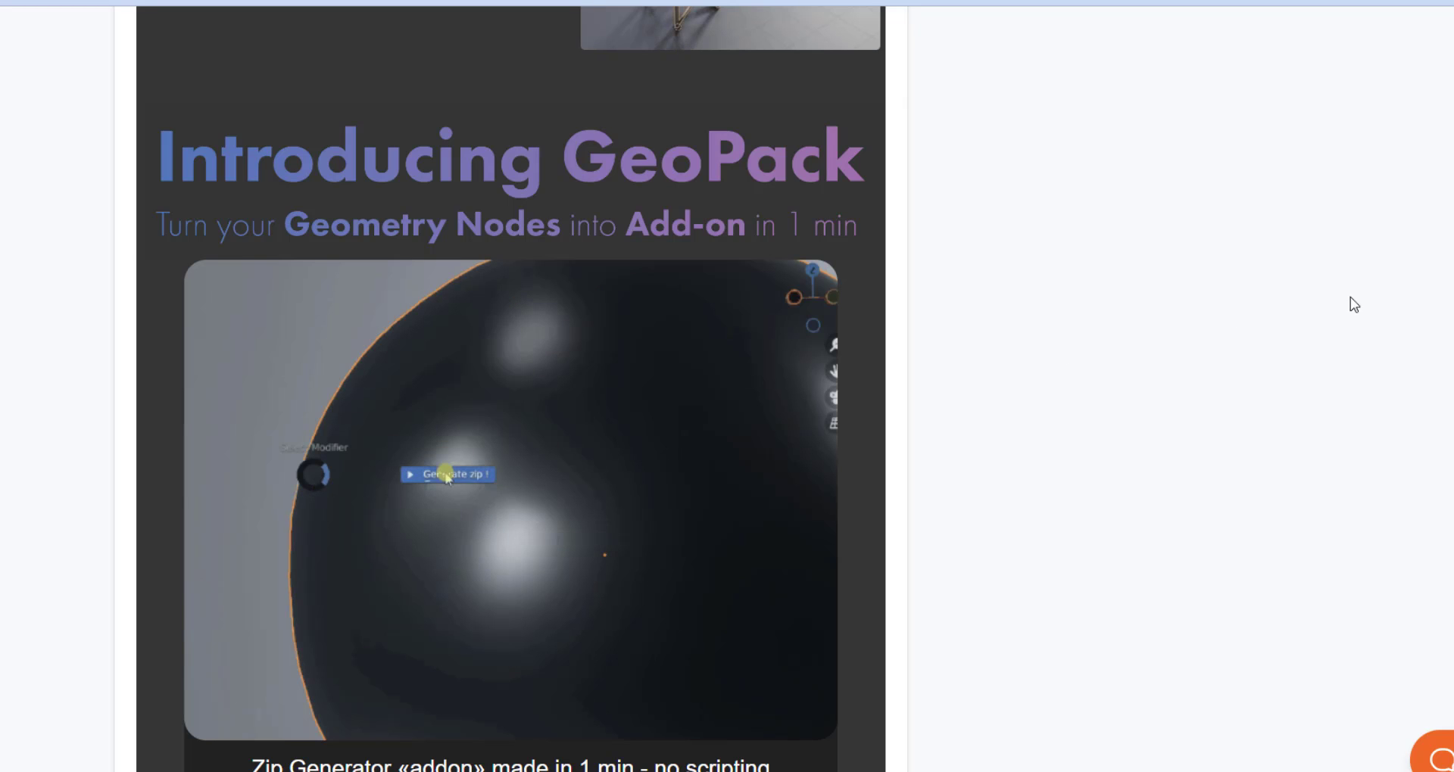
{"action": "scroll", "coordinate": [1015, 284], "scroll_direction": "up", "scroll_amount": 15}
{"action": "scroll", "coordinate": [1015, 284], "scroll_direction": "up", "scroll_amount": 2}
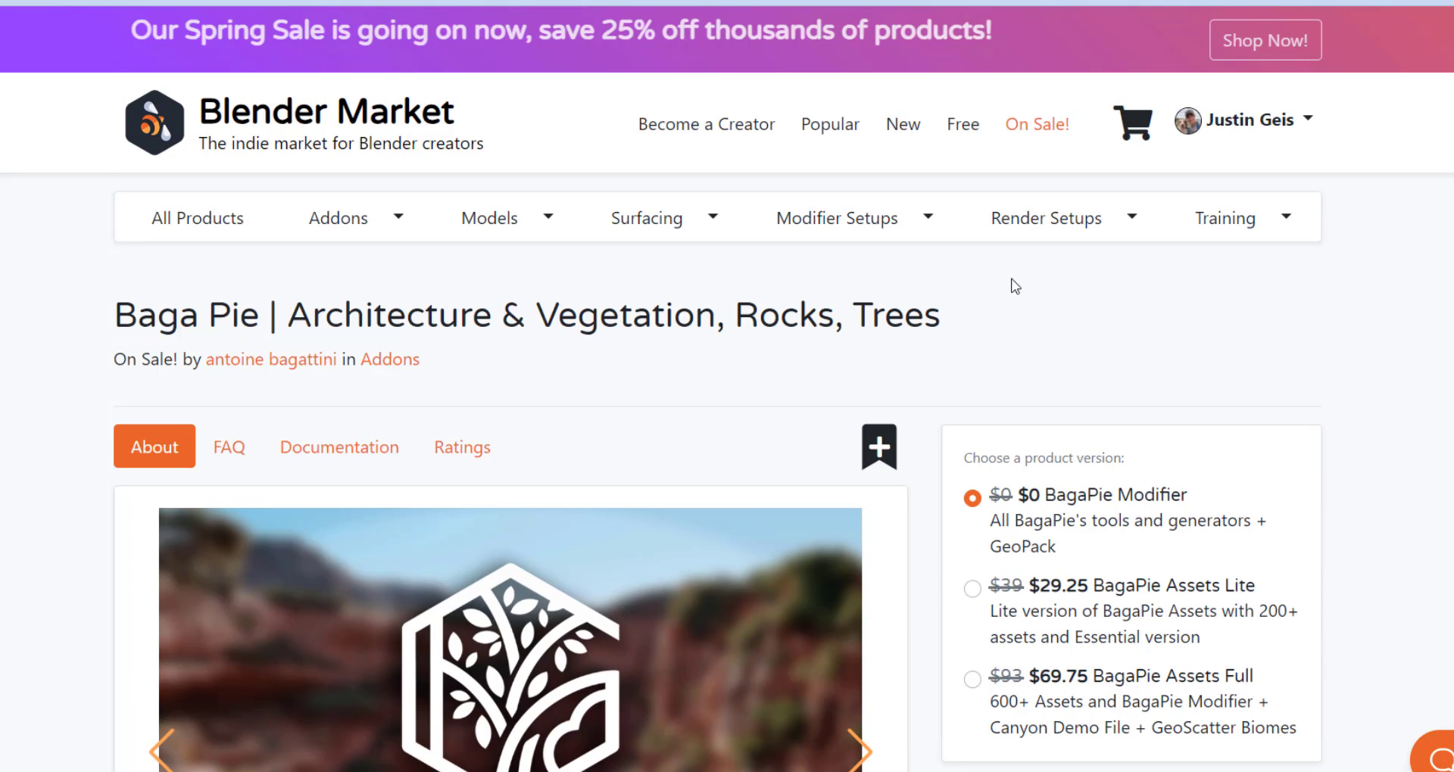
Step: Review the Stone Column Generator For Bagapie product page, including its versions, sample images and description
{"action": "scroll", "coordinate": [1015, 284], "scroll_direction": "down", "scroll_amount": 2}
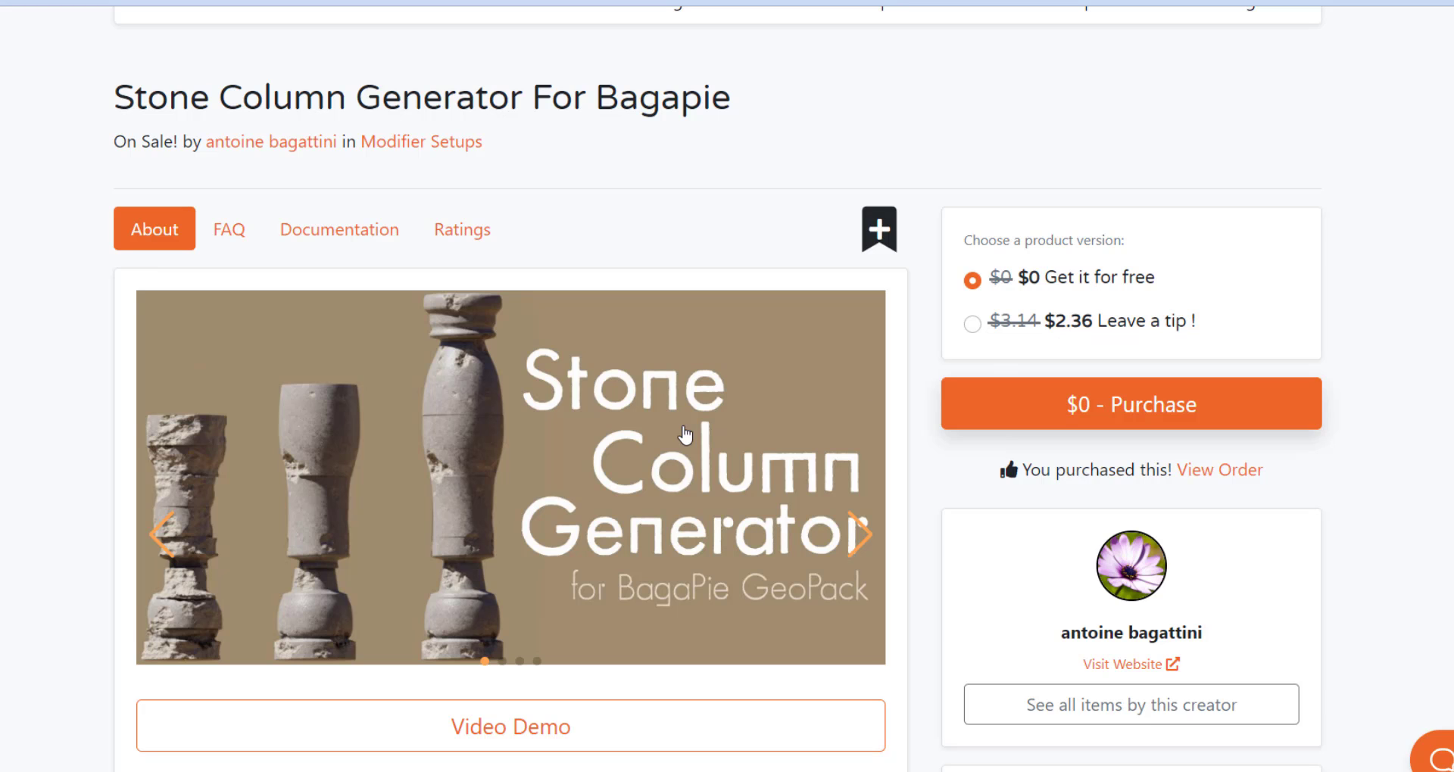
{"action": "scroll", "coordinate": [685, 432], "scroll_direction": "down", "scroll_amount": 1}
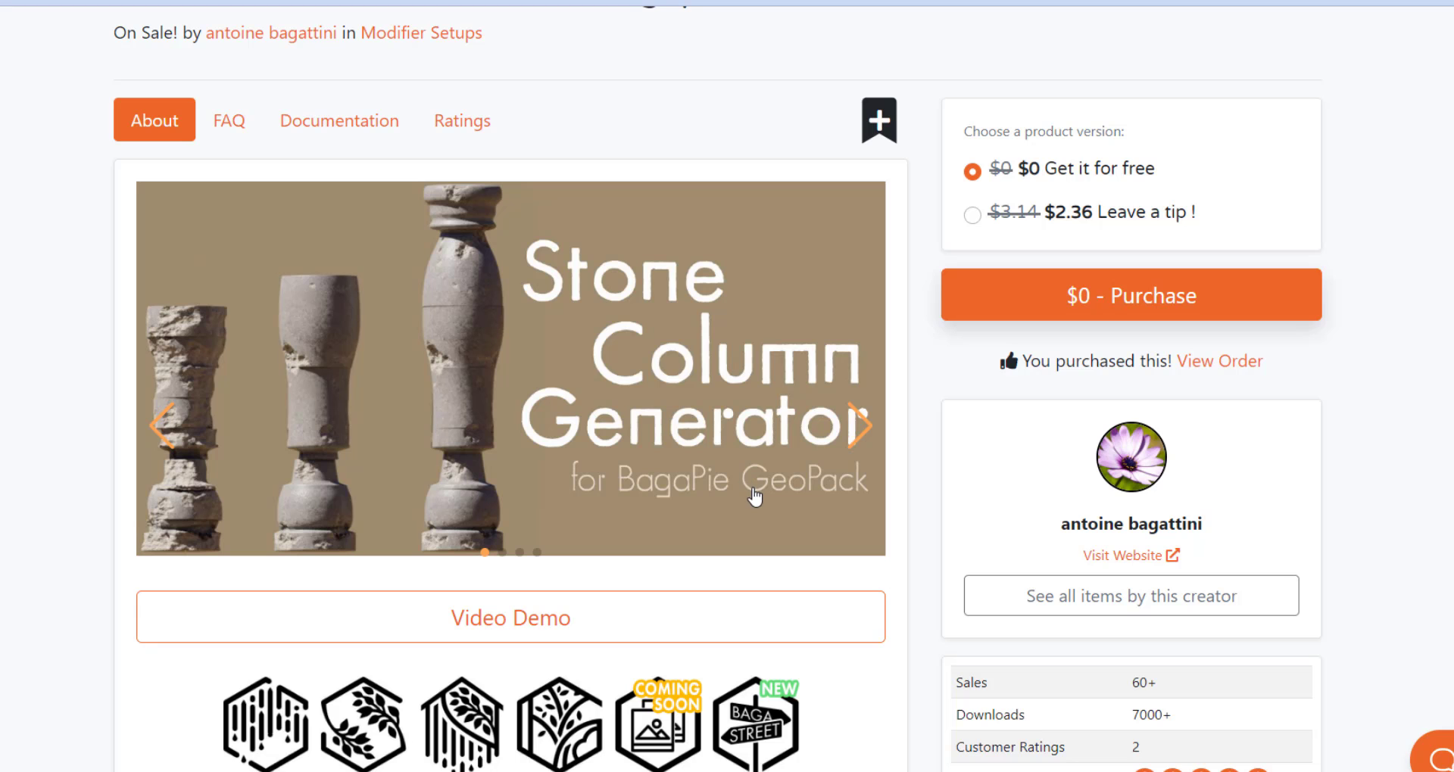
{"action": "scroll", "coordinate": [727, 405], "scroll_direction": "down", "scroll_amount": 7}
{"action": "scroll", "coordinate": [715, 397], "scroll_direction": "down", "scroll_amount": 4}
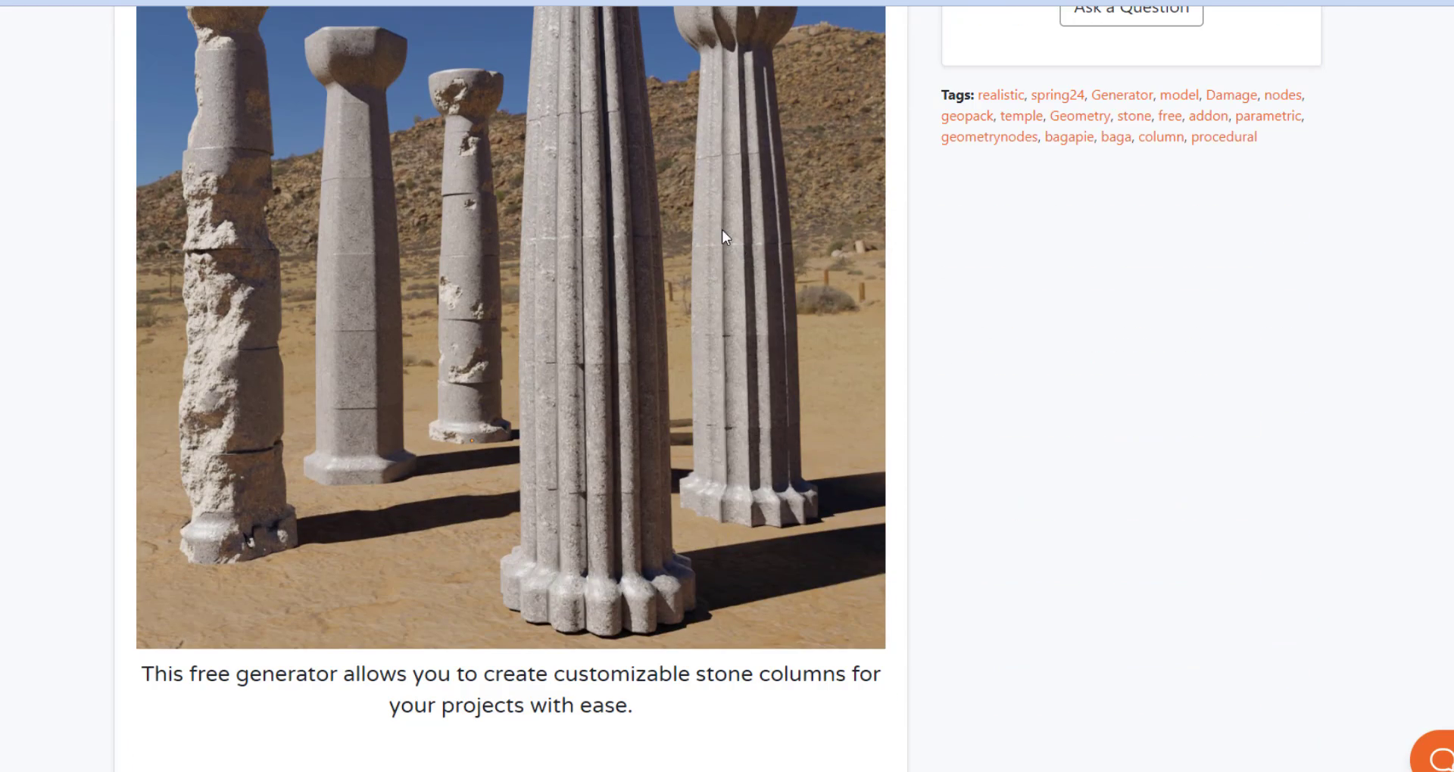
{"action": "scroll", "coordinate": [593, 397], "scroll_direction": "down", "scroll_amount": 6}
{"action": "scroll", "coordinate": [579, 393], "scroll_direction": "down", "scroll_amount": 1}
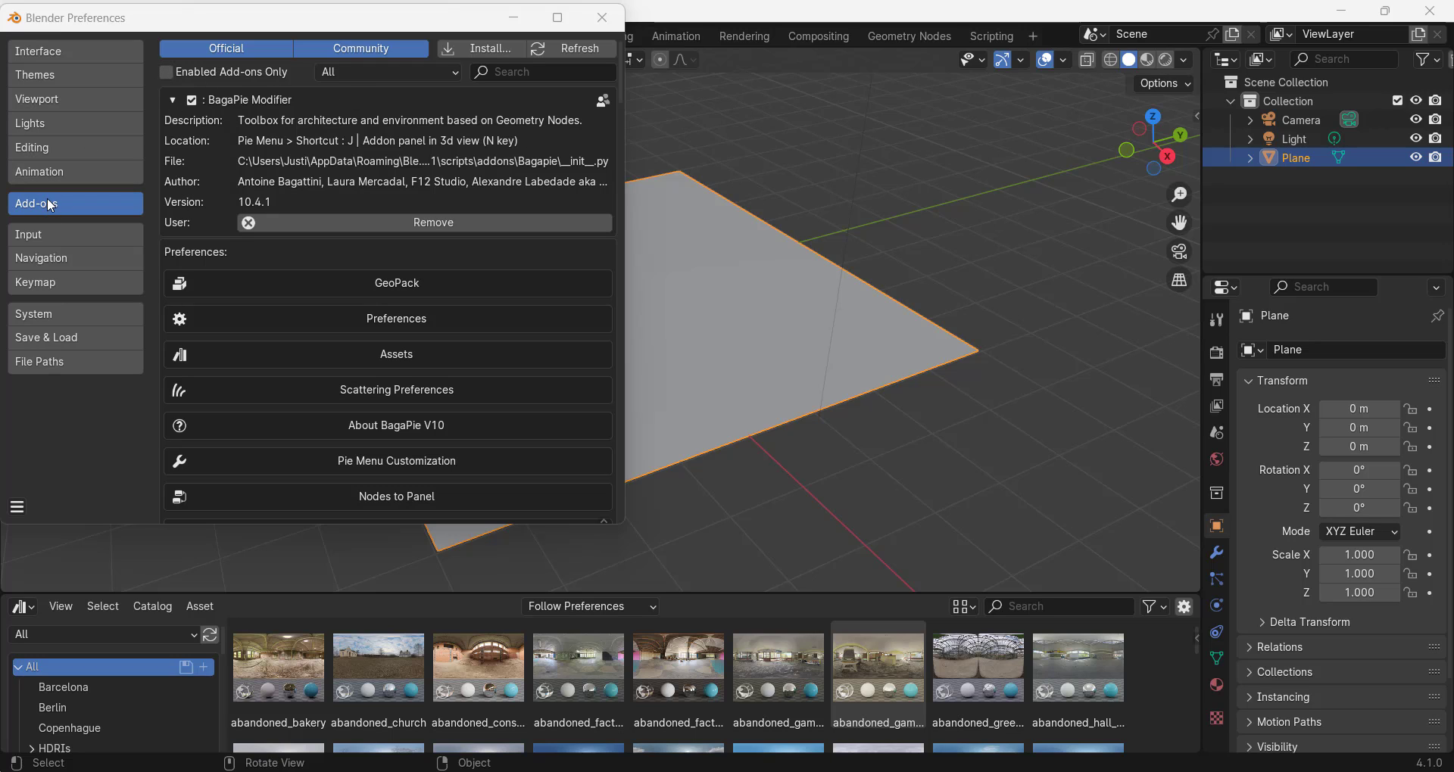
Step: In Blender, set the packs storage location in the BagaPie Modifier add-on's GeoPack preferences
{"action": "left_click", "coordinate": [360, 286]}
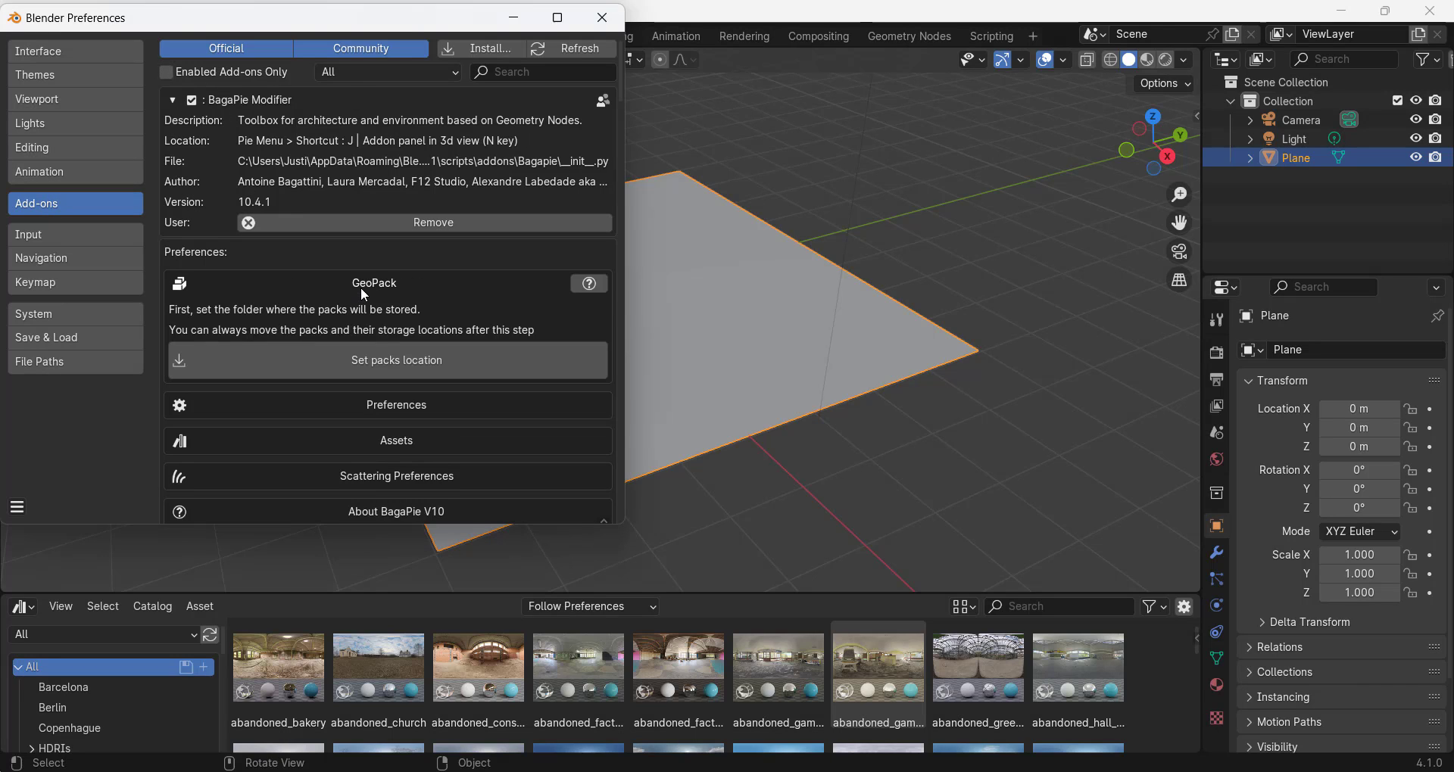
{"action": "left_click", "coordinate": [424, 360]}
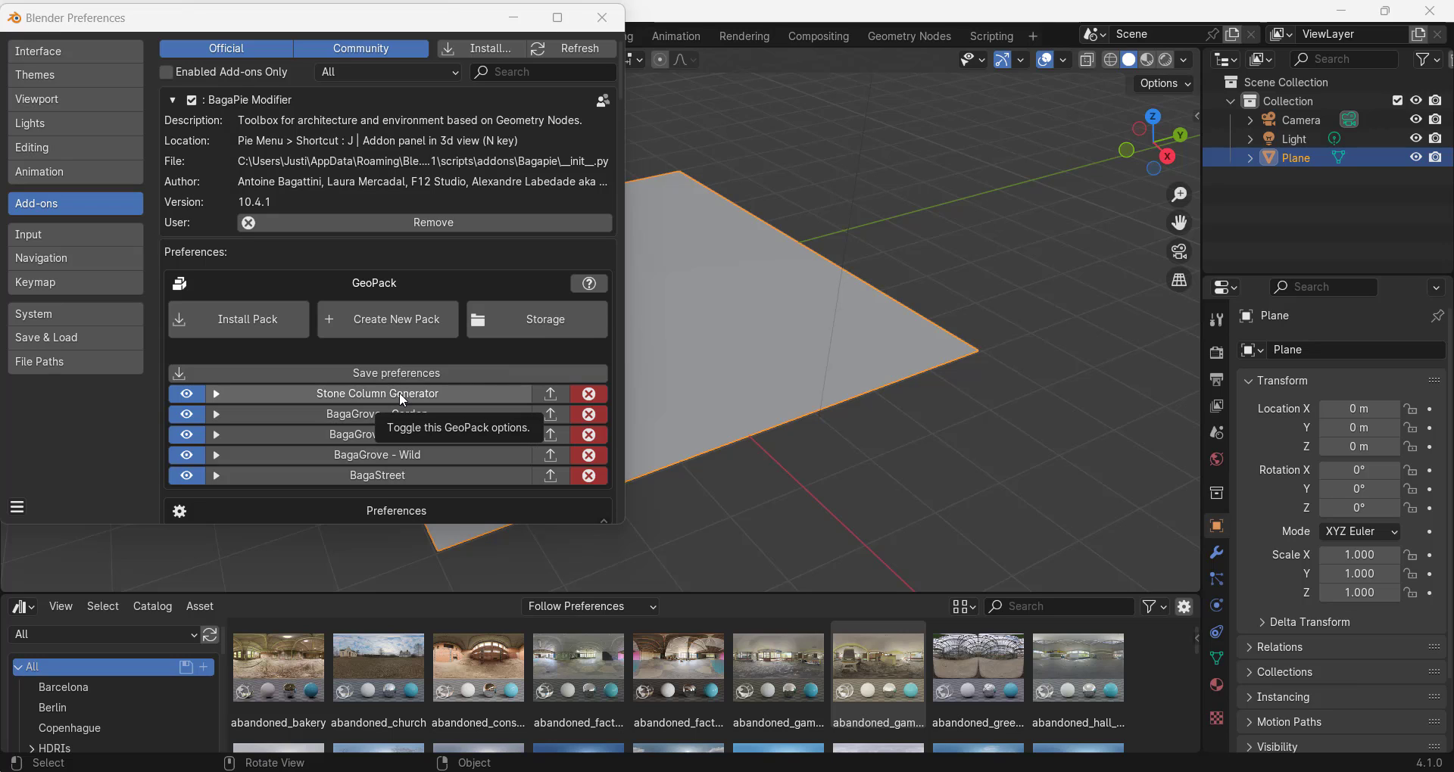
{"action": "left_click", "coordinate": [611, 325]}
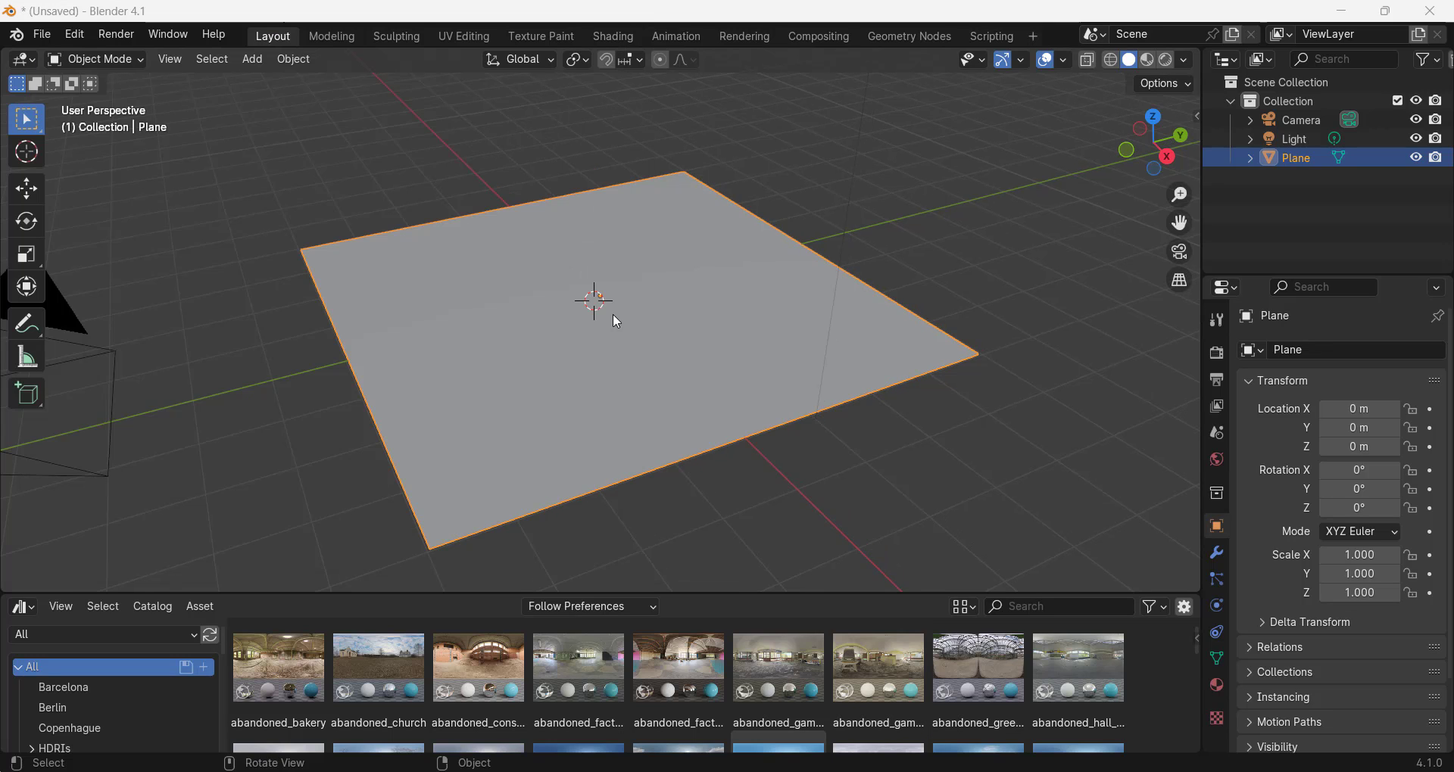
Step: Add a Hexagonal column from the Stone Column Generator GeoPack onto the plane and select it
{"action": "key", "text": "j"}
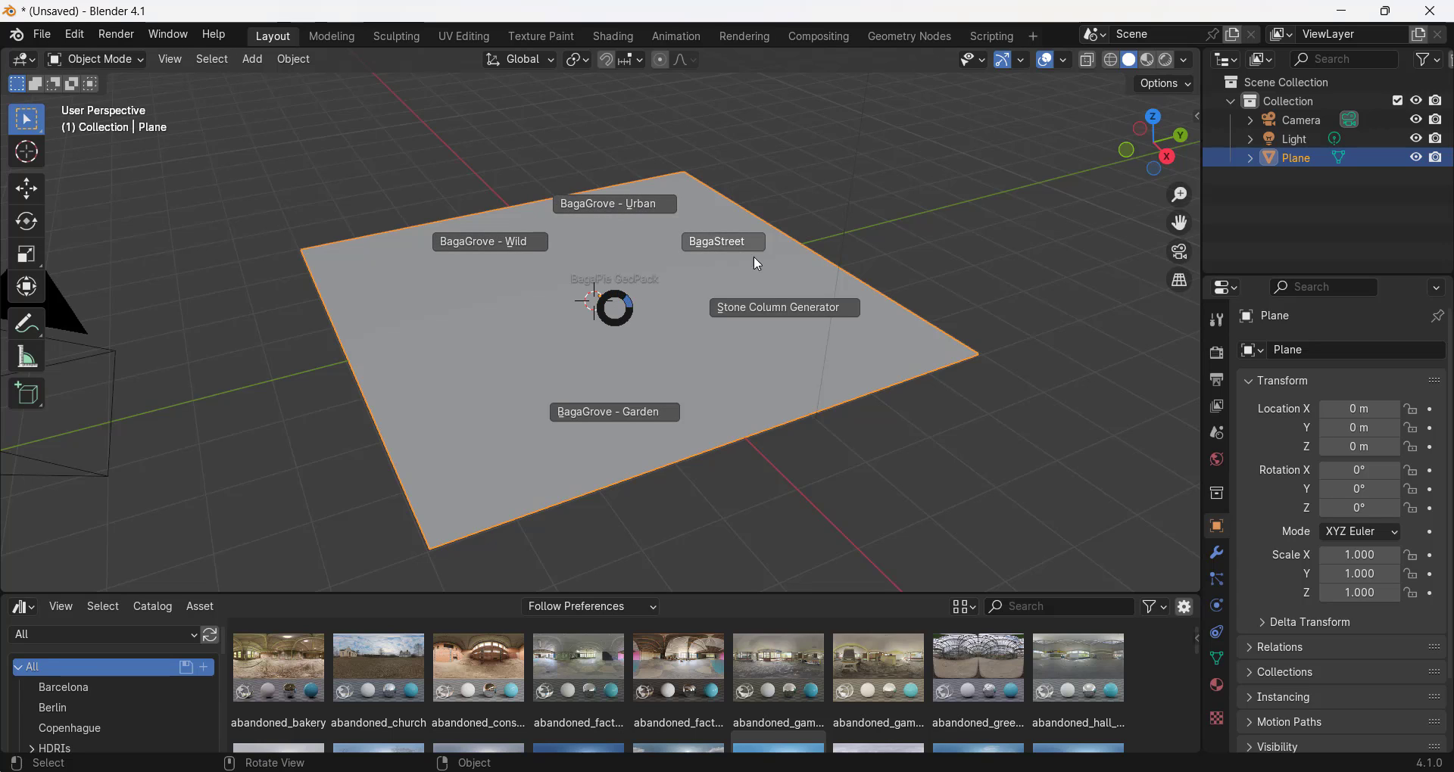
{"action": "left_click", "coordinate": [779, 307]}
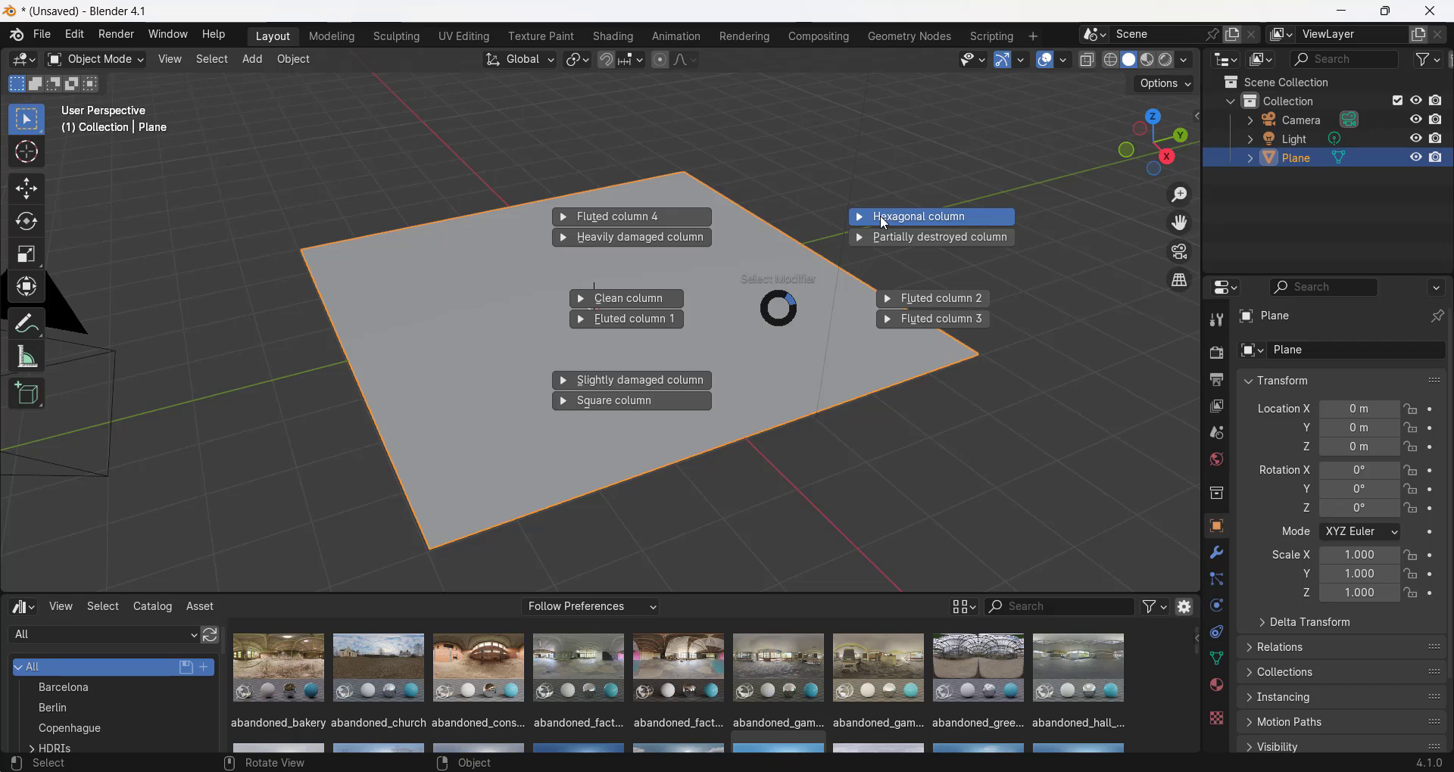
{"action": "left_click", "coordinate": [752, 306]}
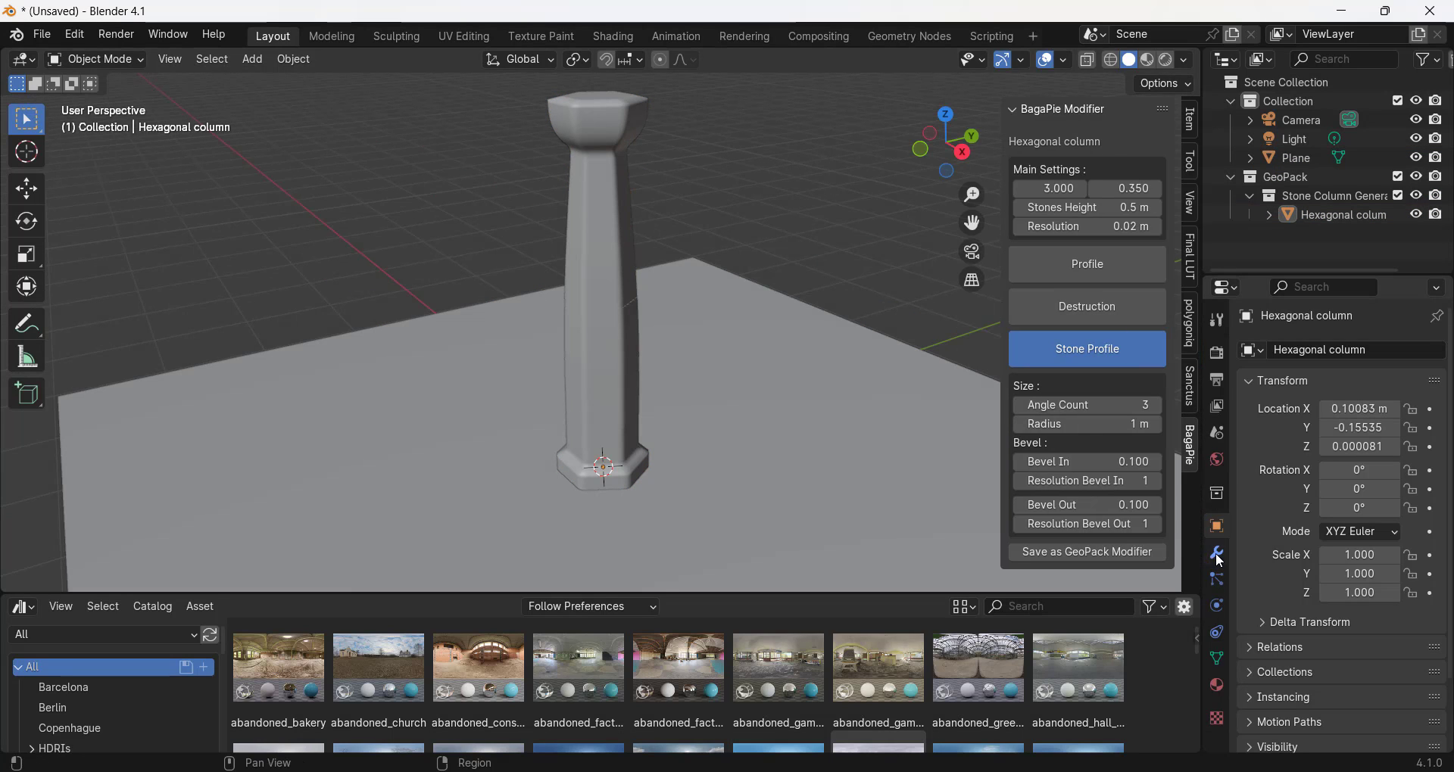
{"action": "left_click", "coordinate": [619, 294]}
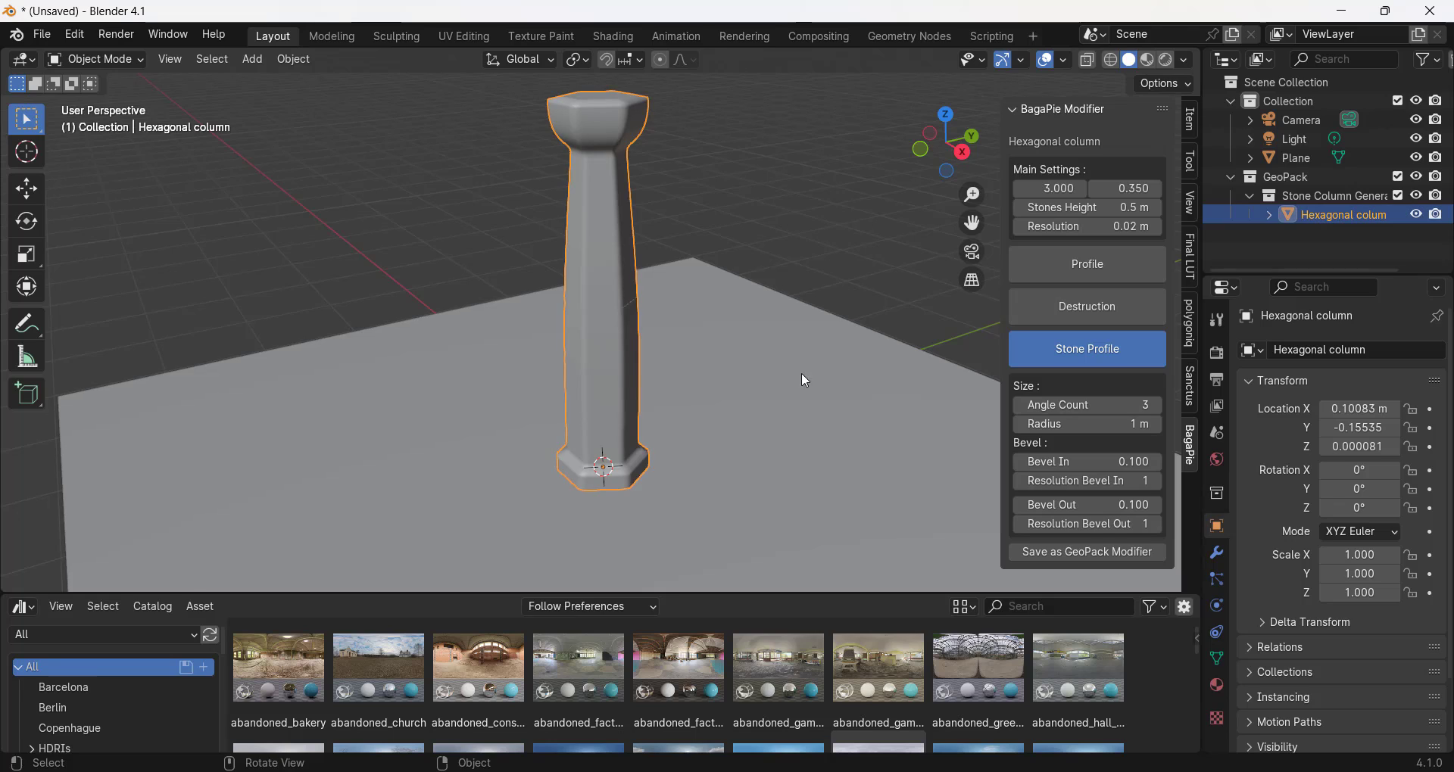
Step: Set the hexagonal column's height to 3.190, radius to 0.370, stones height to 0.7 m and resolution to 0.01 m
{"action": "left_click", "coordinate": [1216, 553]}
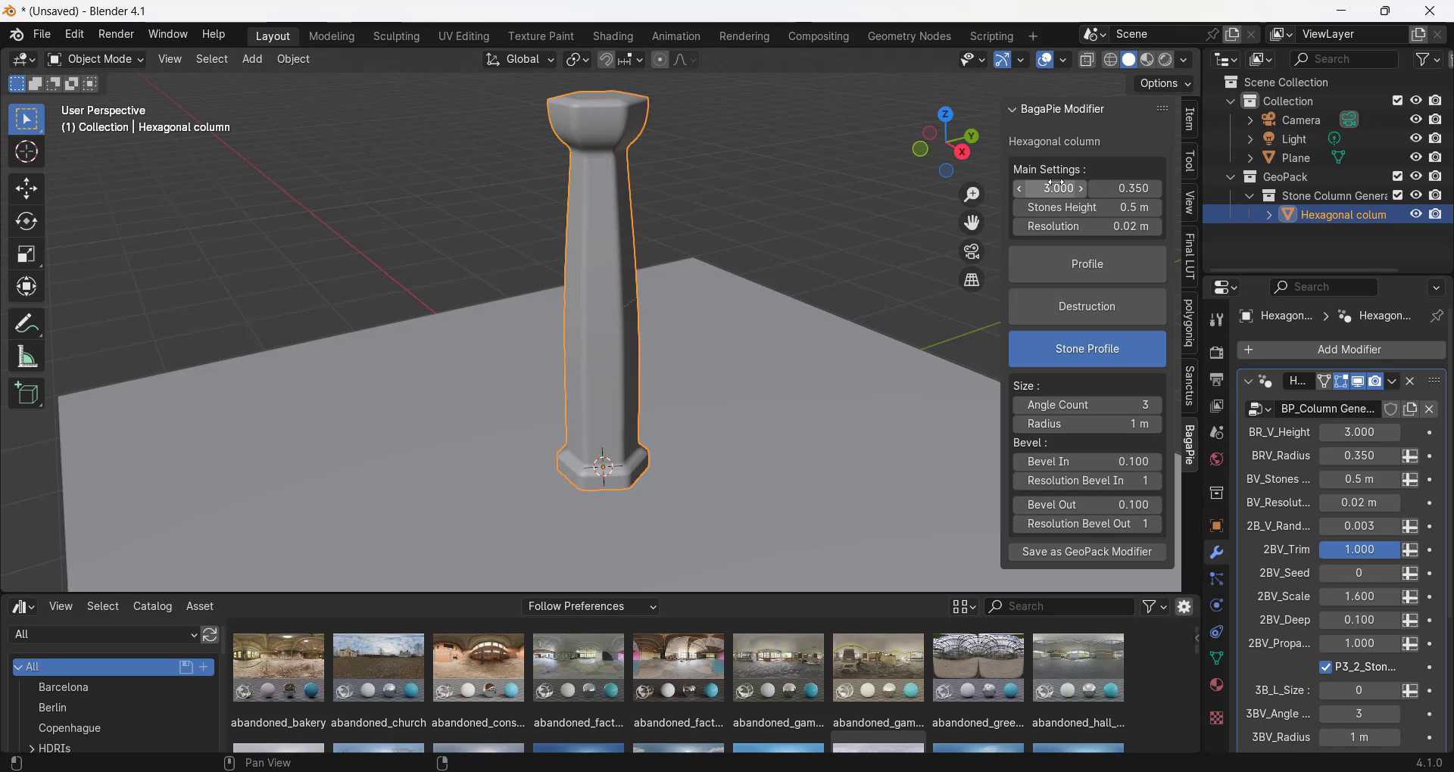
{"action": "left_click_drag", "start_coordinate": [1067, 208], "coordinate": [1084, 207]}
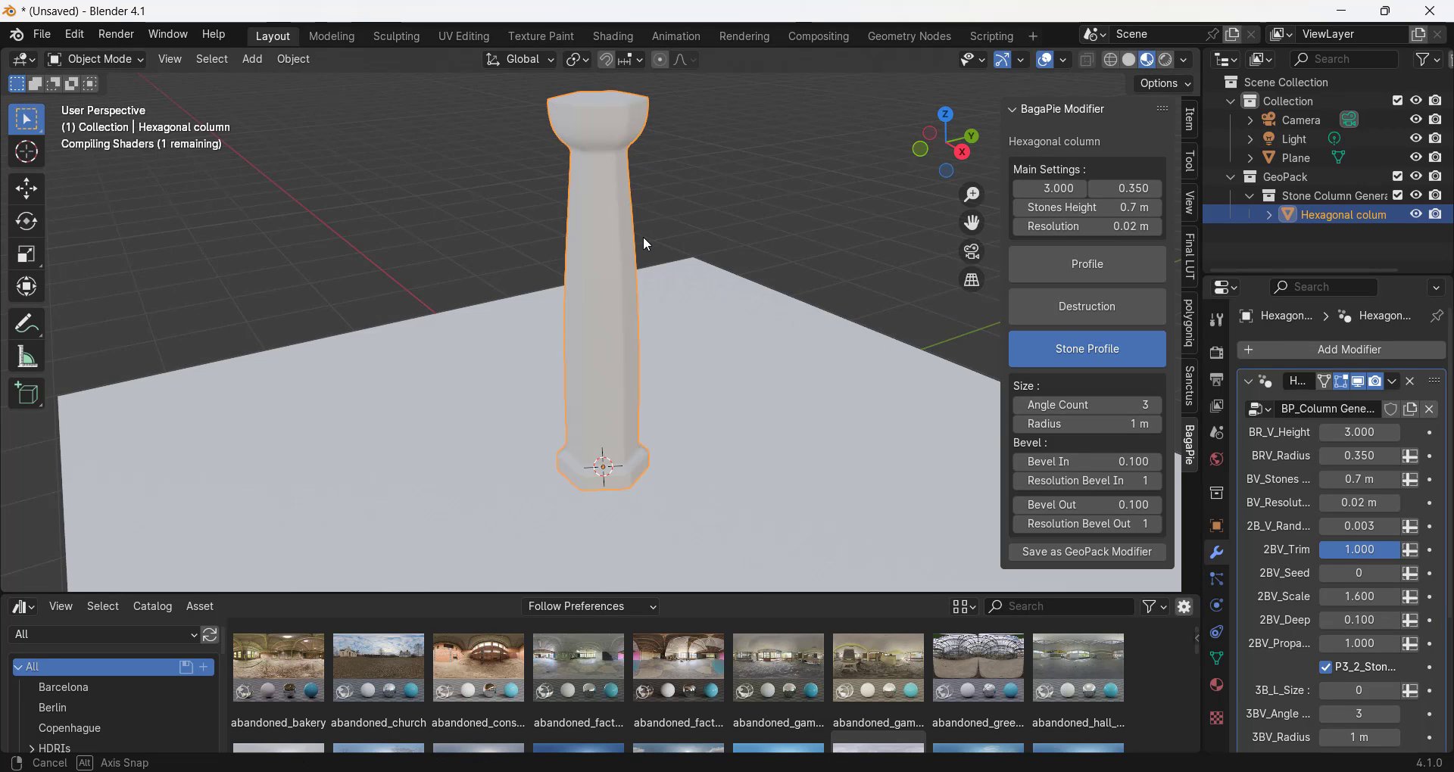
{"action": "left_click_drag", "start_coordinate": [1060, 189], "coordinate": [1136, 189]}
Step: Set the column's random stone to 0.143, seed 25, damage scale 1.190, deep 1.000, propagation 0.830, and adjust its profile curve
{"action": "left_click", "coordinate": [1092, 308]}
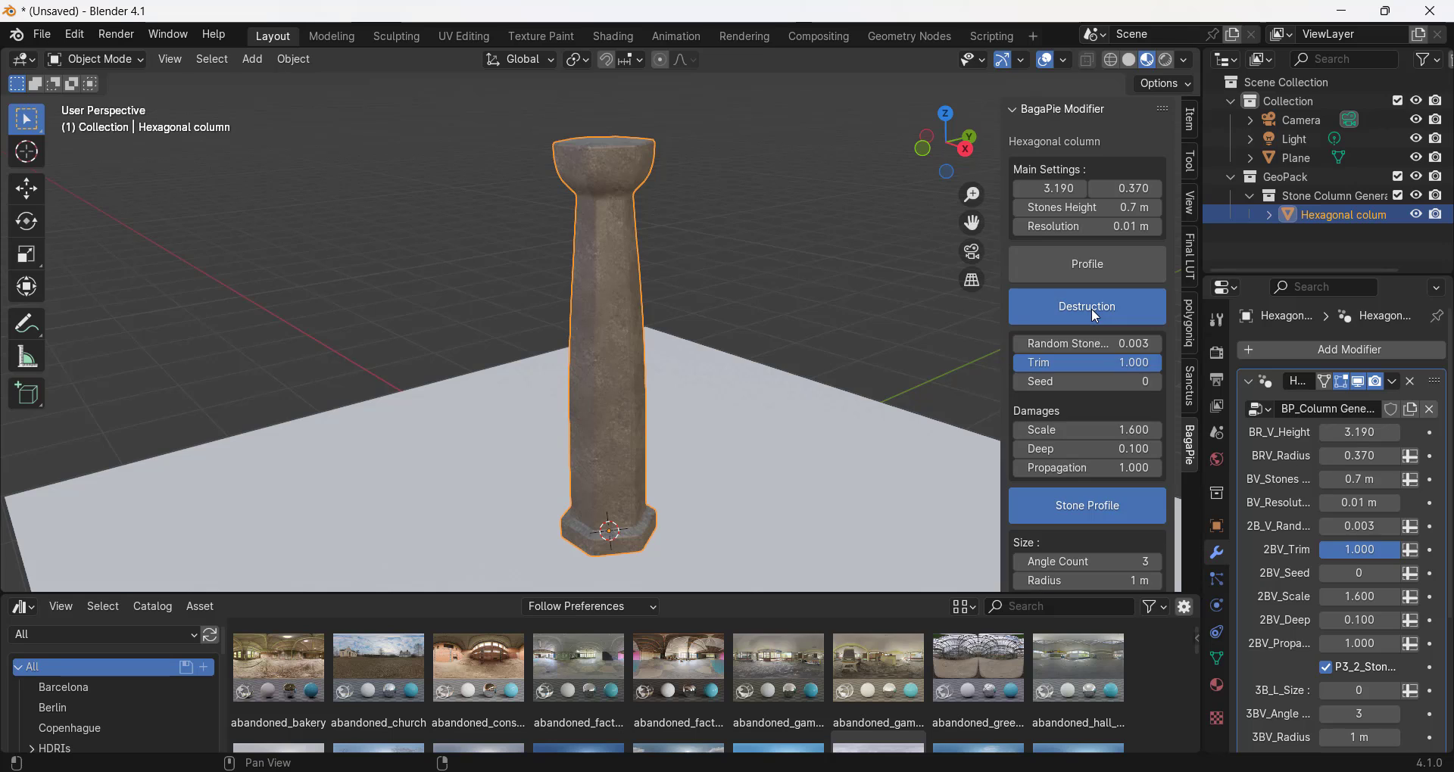
{"action": "mouse_move", "coordinate": [1082, 343]}
{"action": "left_mouse_down"}
{"action": "mouse_move", "coordinate": [1127, 343]}
{"action": "mouse_move", "coordinate": [1075, 342]}
{"action": "left_mouse_up"}
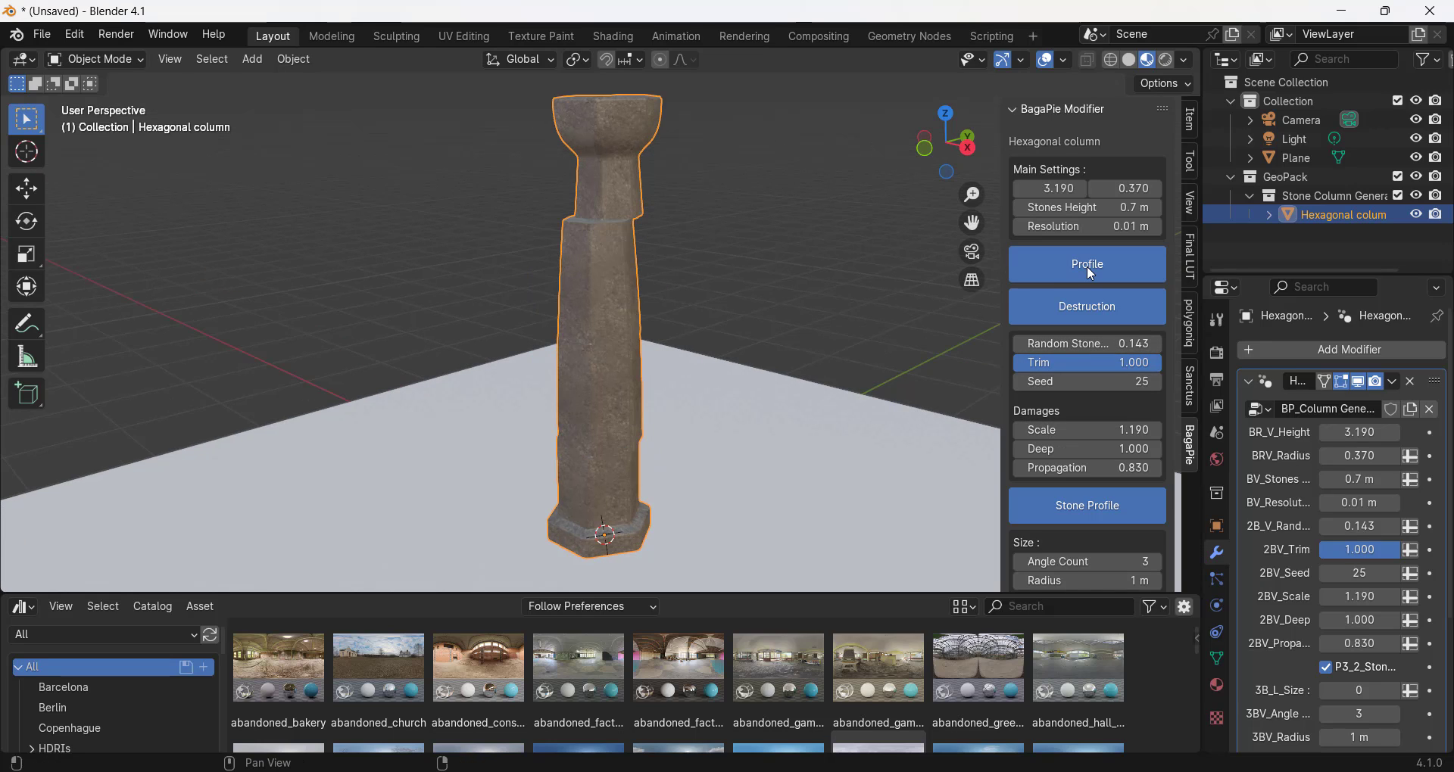
{"action": "left_click", "coordinate": [1088, 266]}
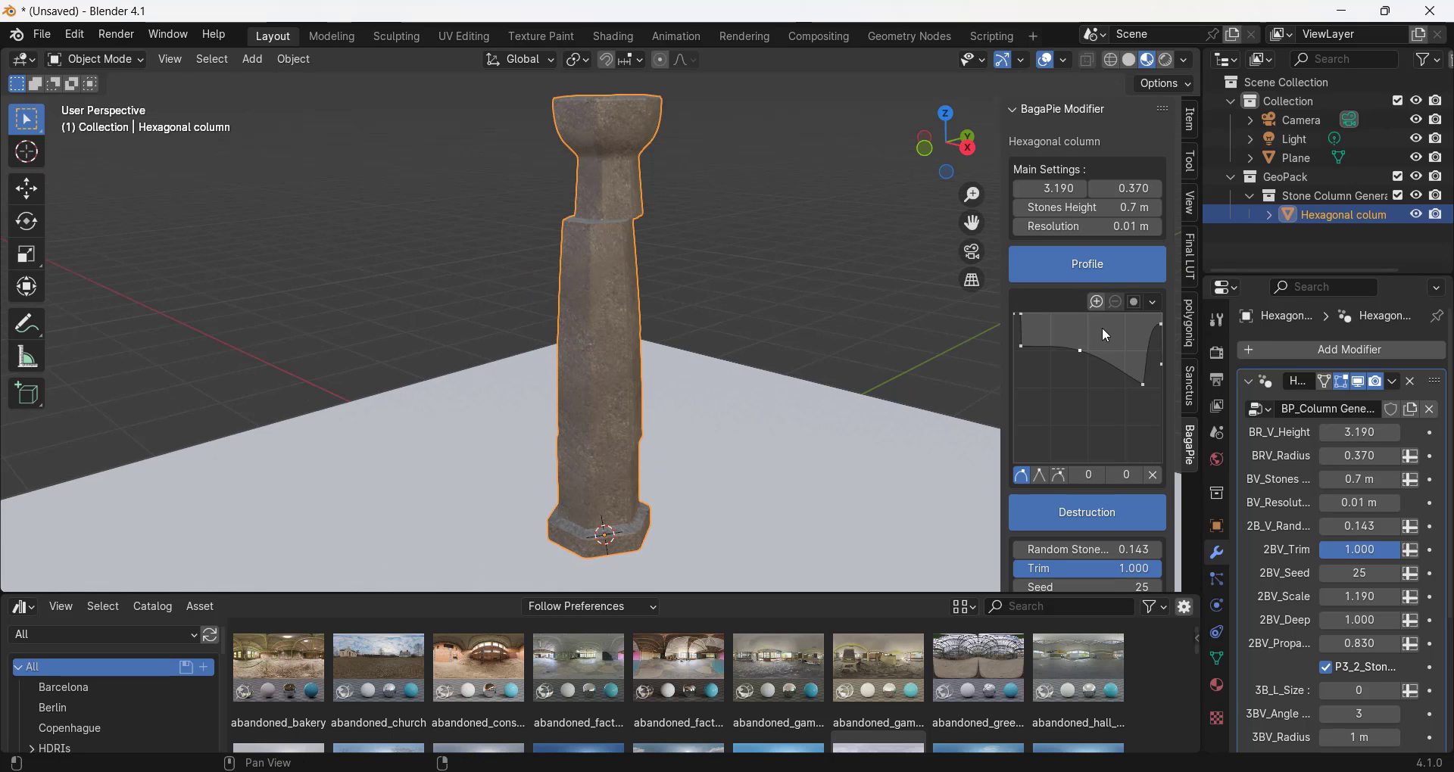
{"action": "mouse_move", "coordinate": [1083, 351]}
{"action": "left_mouse_down"}
{"action": "mouse_move", "coordinate": [1072, 376]}
{"action": "mouse_move", "coordinate": [1085, 352]}
{"action": "left_mouse_up"}
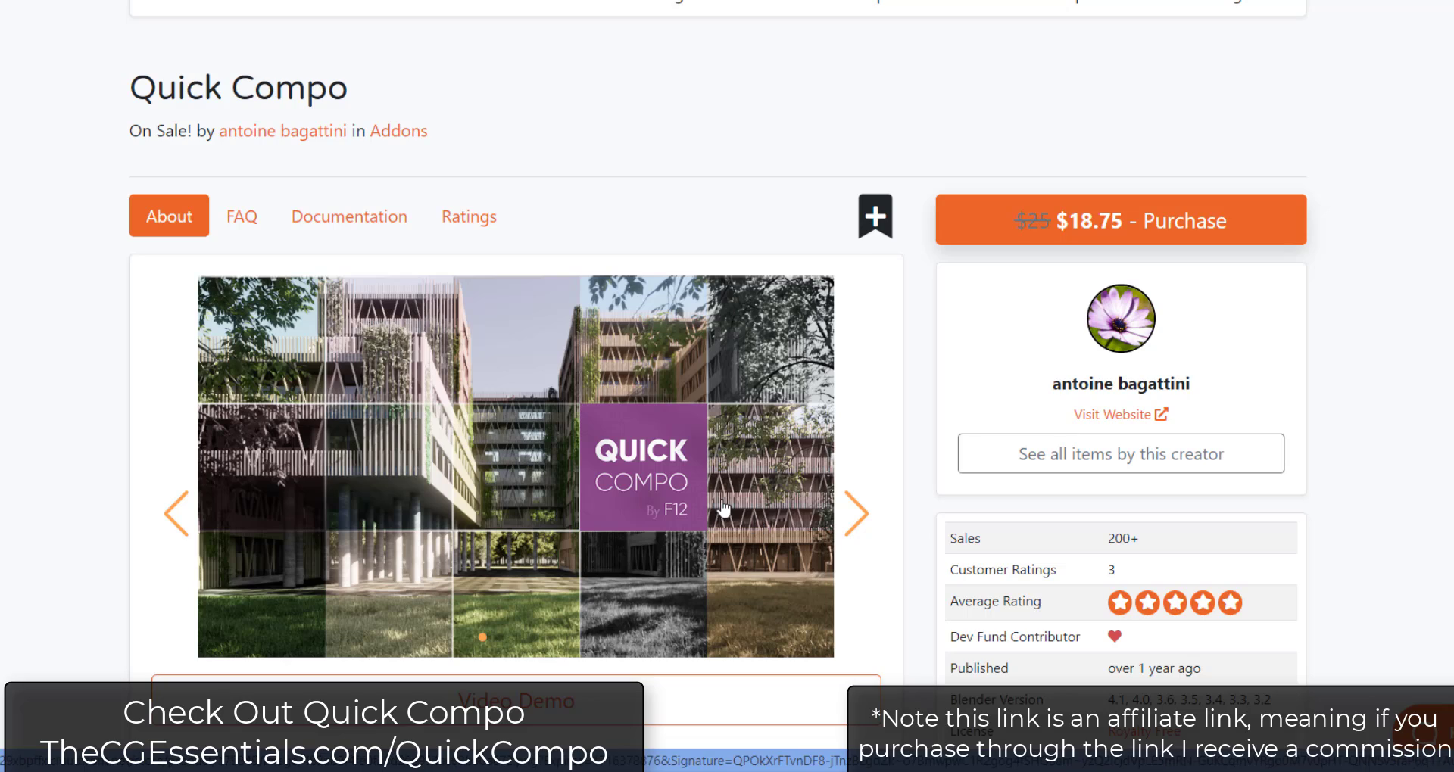
Step: Read through the Quick Compo product page, examining its presets, customization, preset saving and filter list
{"action": "scroll", "coordinate": [719, 509], "scroll_direction": "down", "scroll_amount": 3}
{"action": "scroll", "coordinate": [464, 510], "scroll_direction": "down", "scroll_amount": 4}
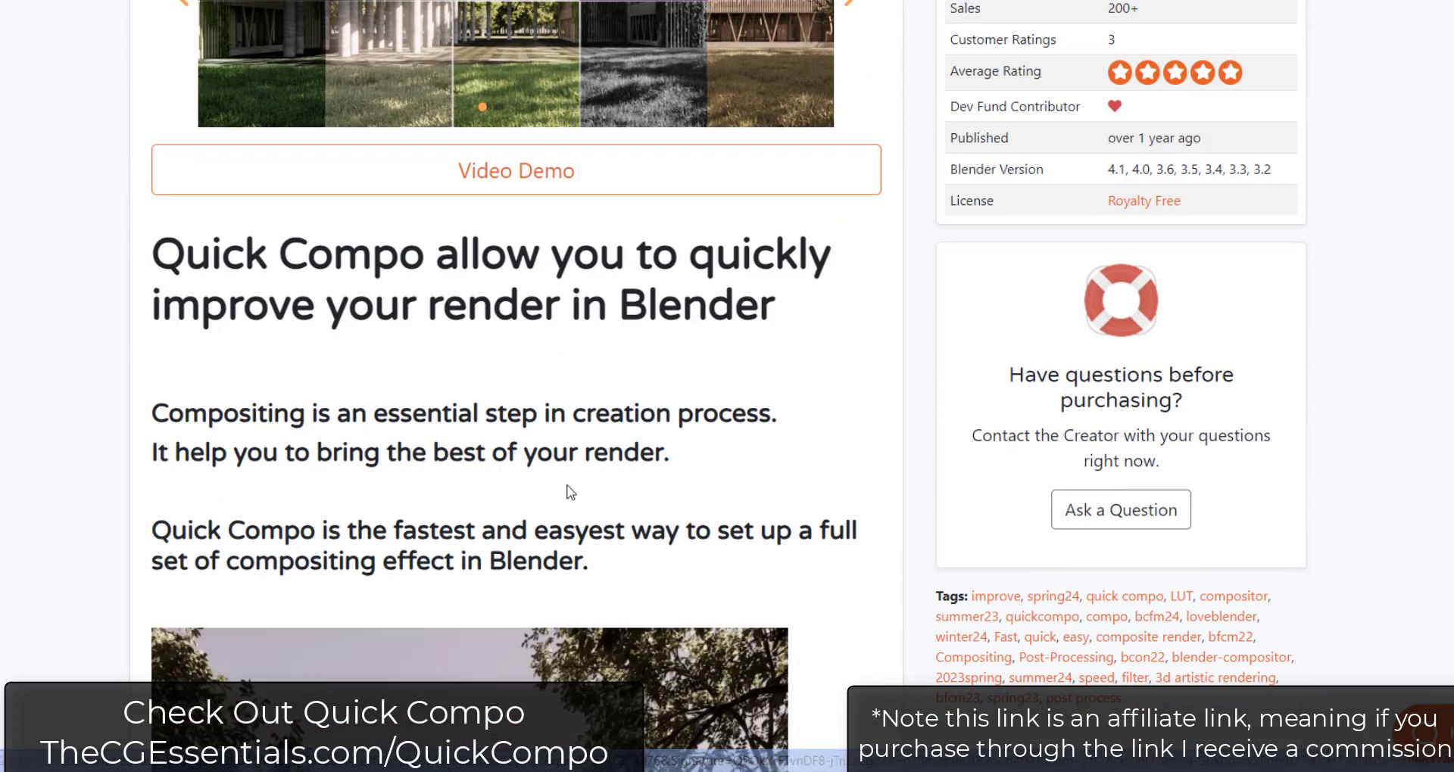
{"action": "scroll", "coordinate": [185, 419], "scroll_direction": "down", "scroll_amount": 7}
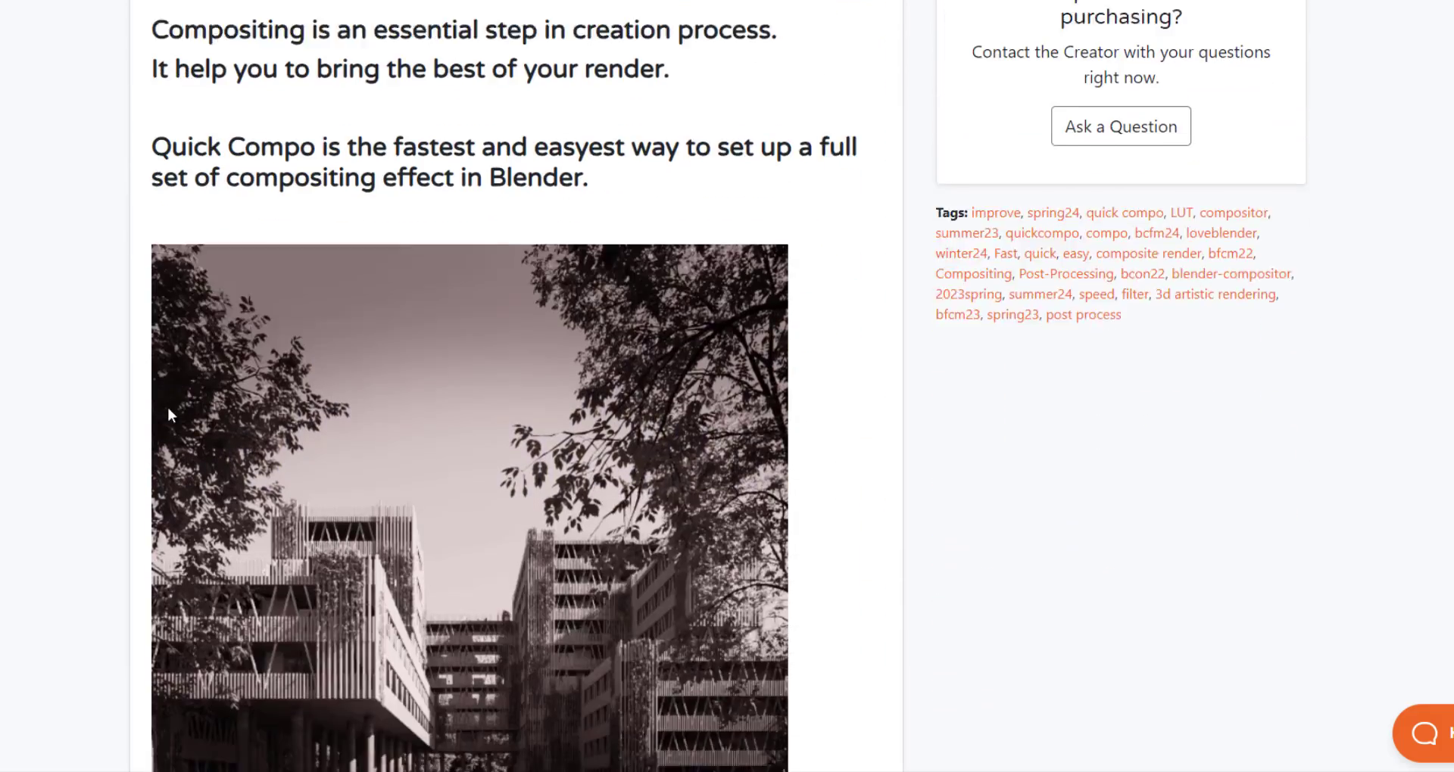
{"action": "scroll", "coordinate": [130, 382], "scroll_direction": "down", "scroll_amount": 1}
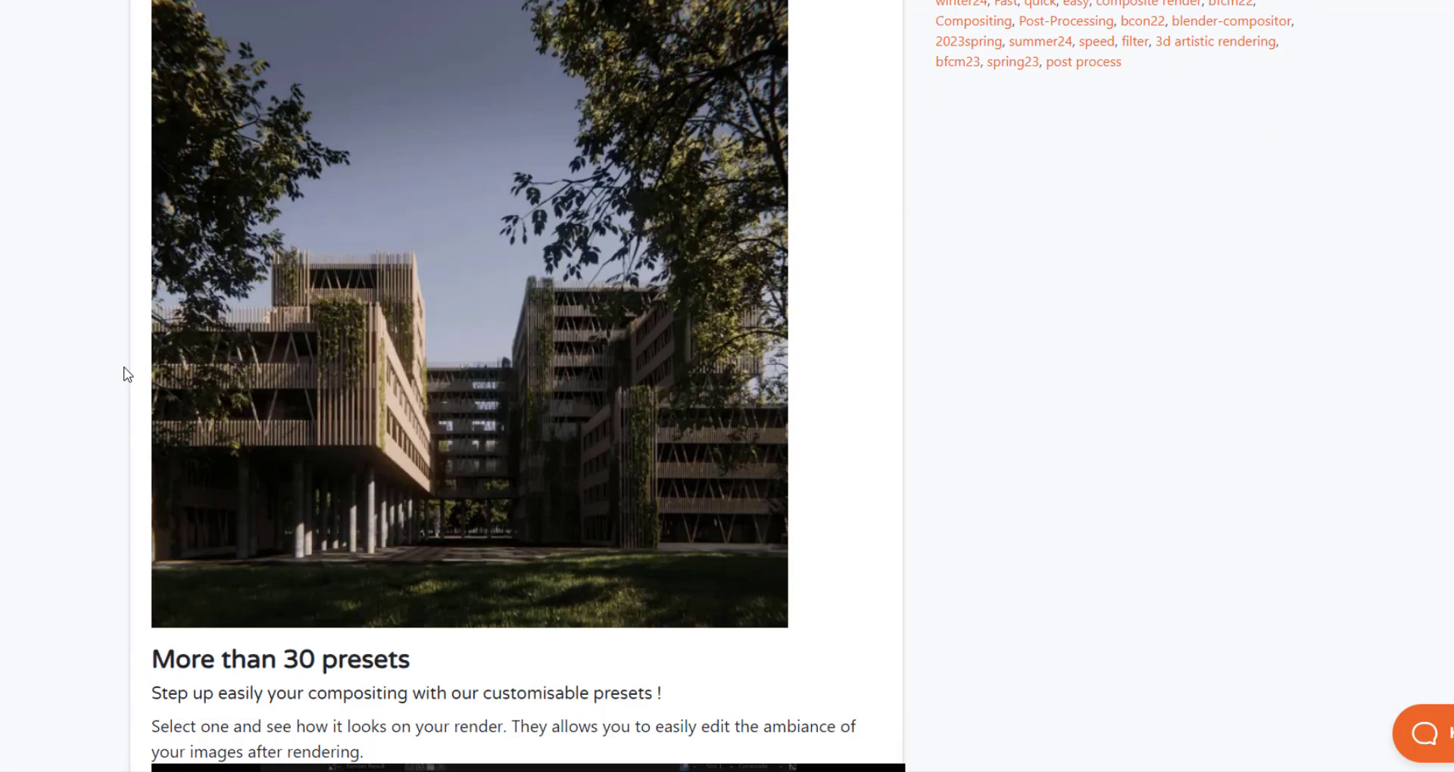
{"action": "scroll", "coordinate": [131, 383], "scroll_direction": "down", "scroll_amount": 7}
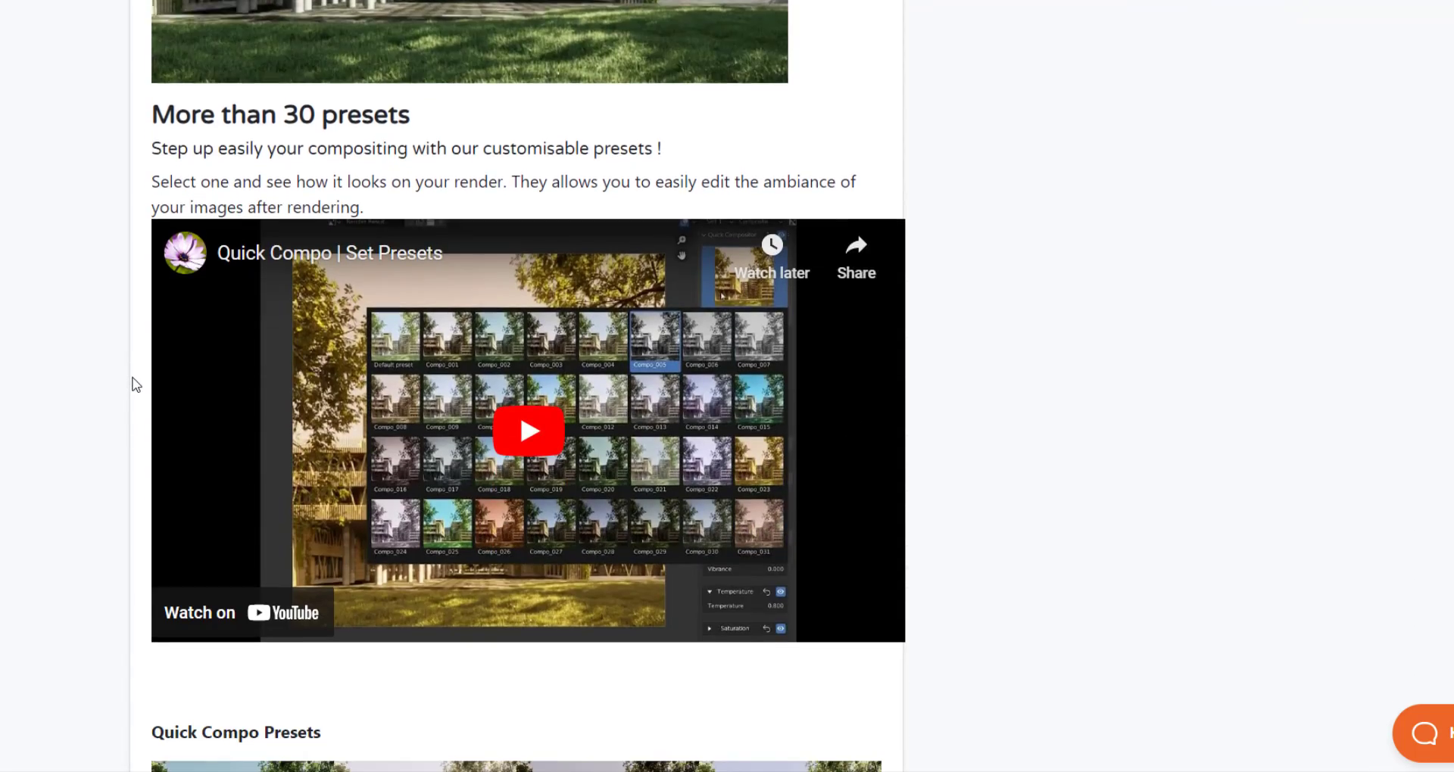
{"action": "scroll", "coordinate": [134, 382], "scroll_direction": "down", "scroll_amount": 10}
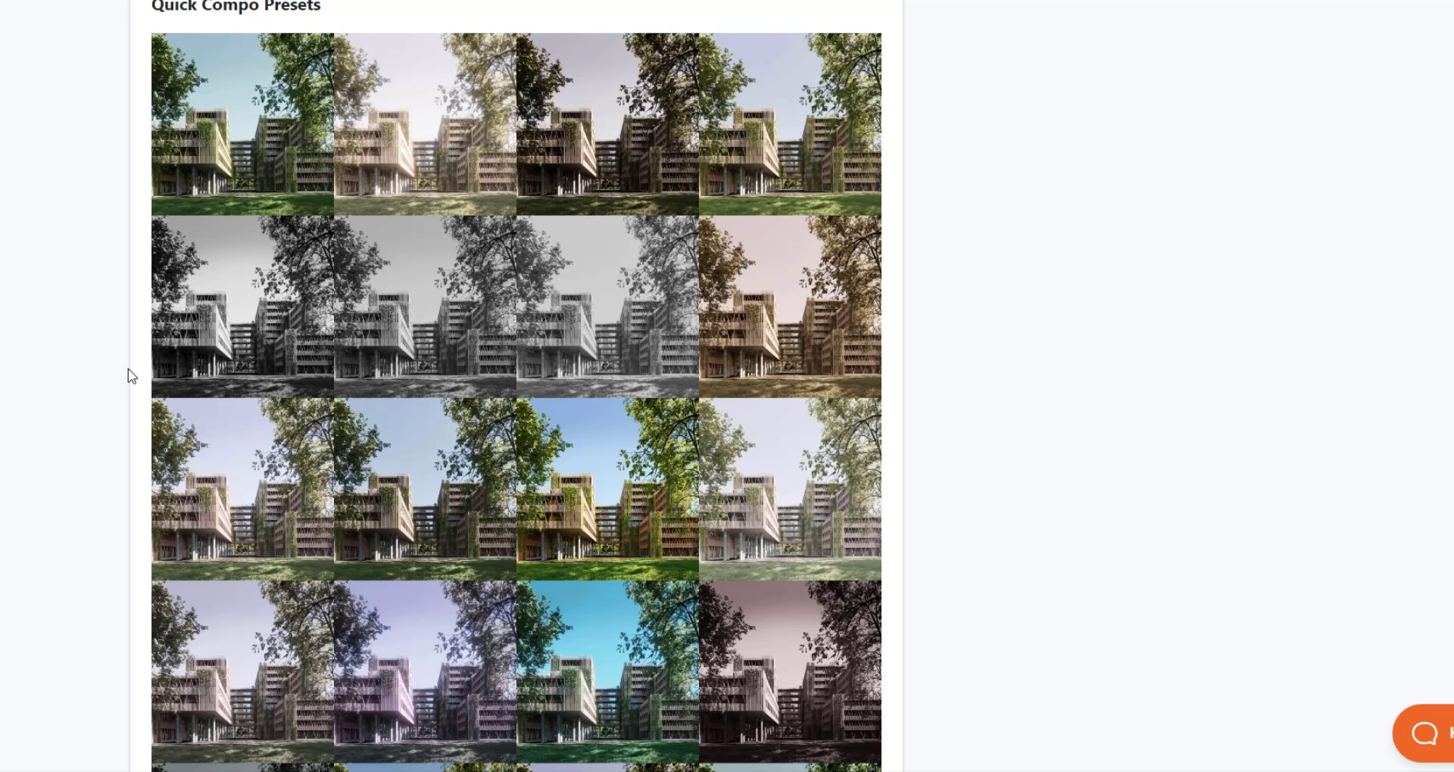
{"action": "scroll", "coordinate": [549, 327], "scroll_direction": "down", "scroll_amount": 10}
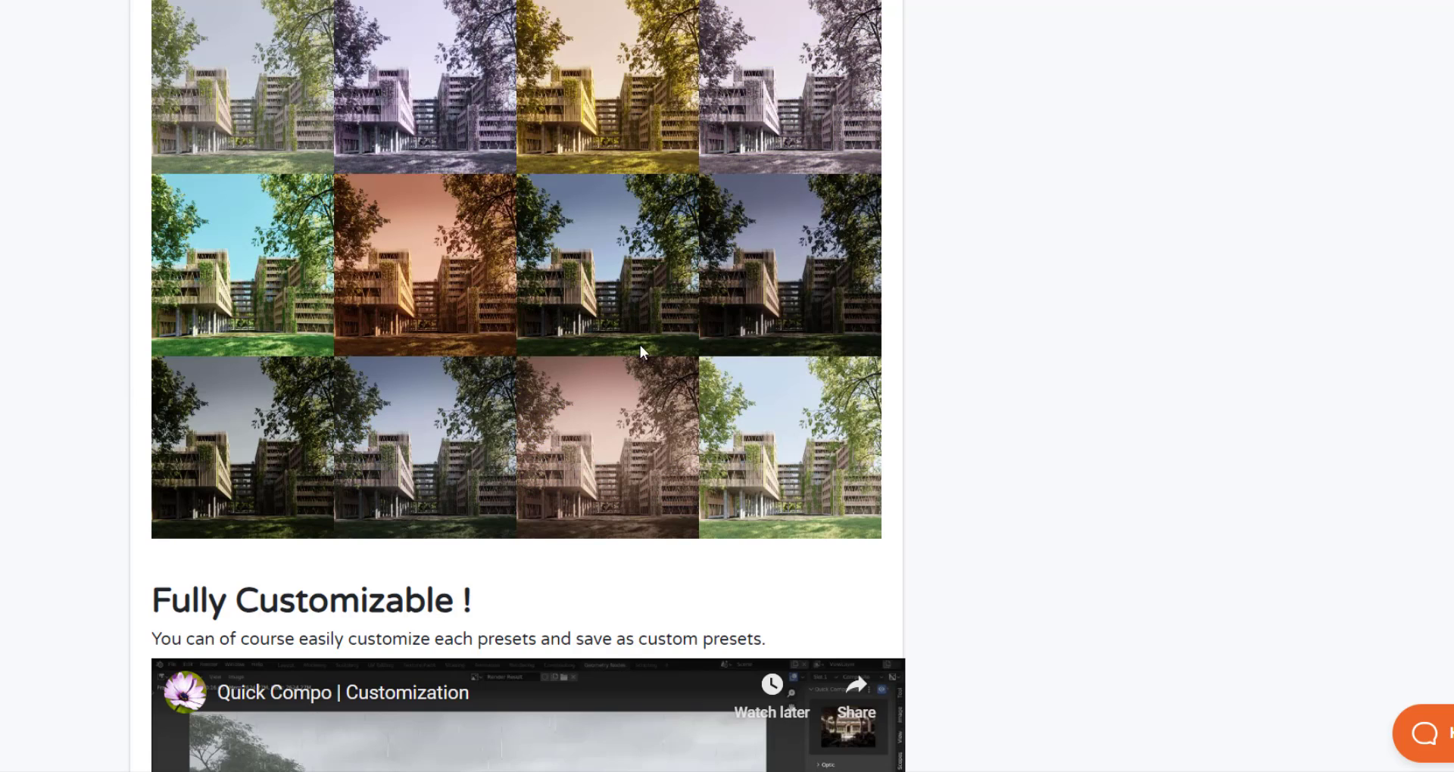
{"action": "scroll", "coordinate": [612, 349], "scroll_direction": "down", "scroll_amount": 14}
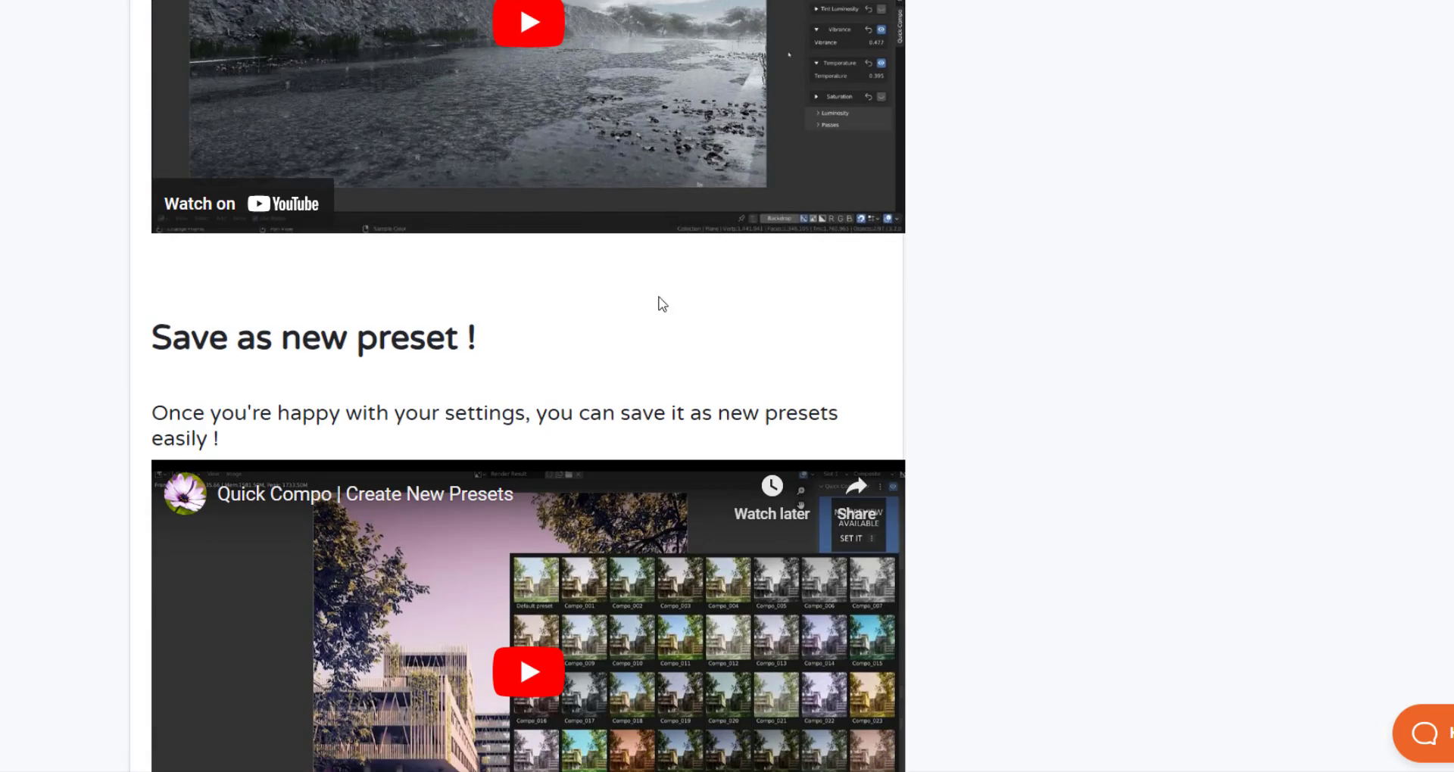
{"action": "scroll", "coordinate": [659, 339], "scroll_direction": "down", "scroll_amount": 6}
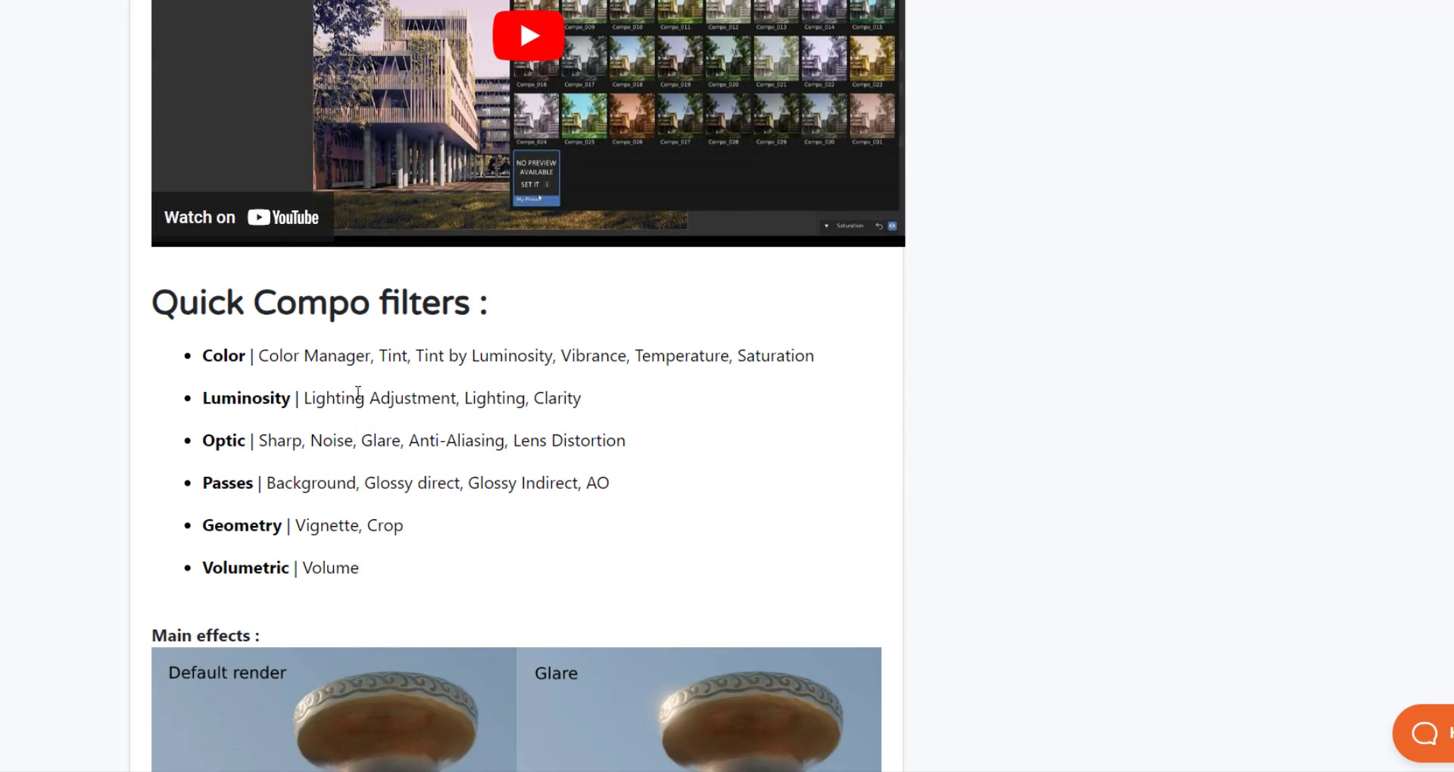
Step: Review the Luminosity and Optic filters in the Quick Compo list, and examine the main effects comparison images
{"action": "left_click_drag", "start_coordinate": [349, 400], "coordinate": [543, 399]}
{"action": "left_click", "coordinate": [369, 429]}
{"action": "left_click_drag", "start_coordinate": [286, 440], "coordinate": [507, 440]}
{"action": "left_click", "coordinate": [547, 440]}
{"action": "scroll", "coordinate": [682, 424], "scroll_direction": "down", "scroll_amount": 7}
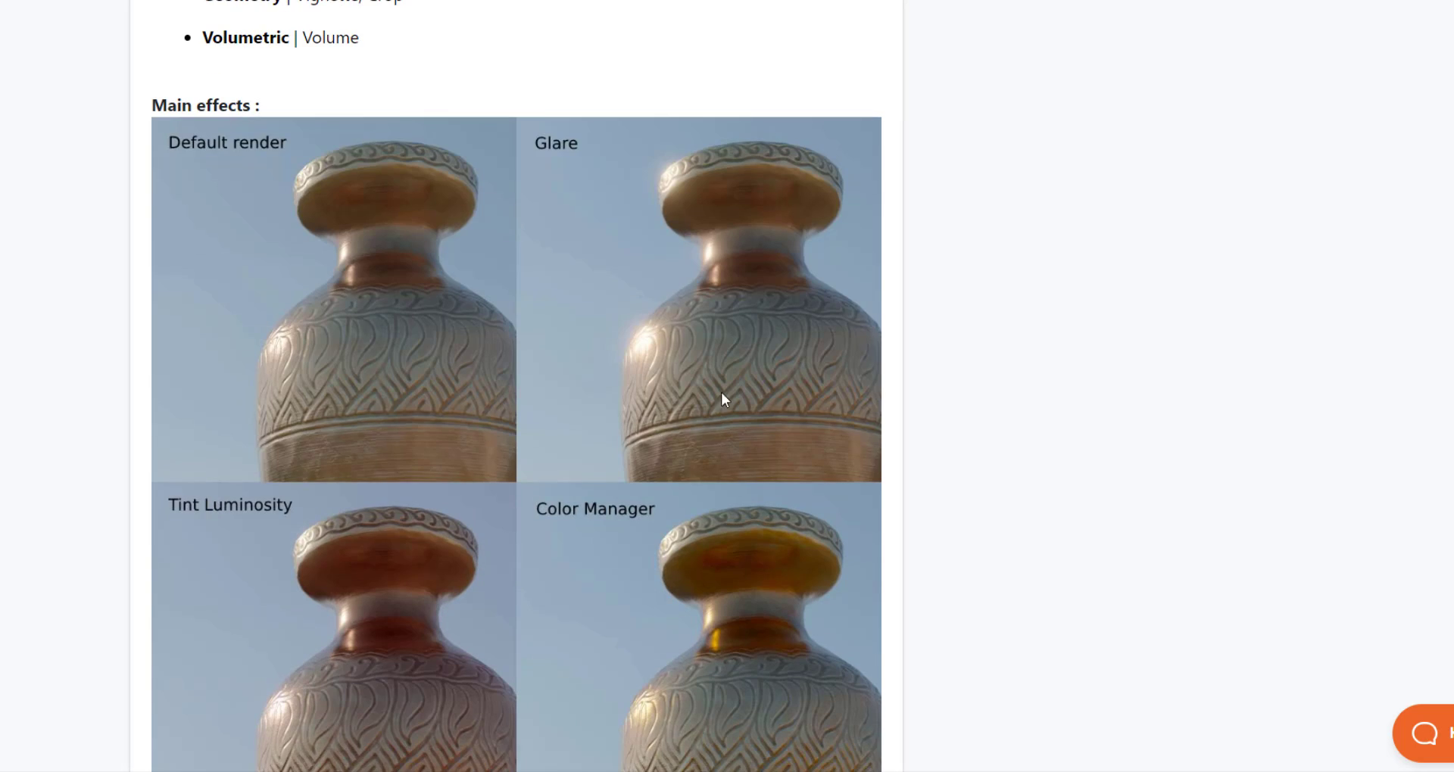
{"action": "scroll", "coordinate": [606, 492], "scroll_direction": "down", "scroll_amount": 1}
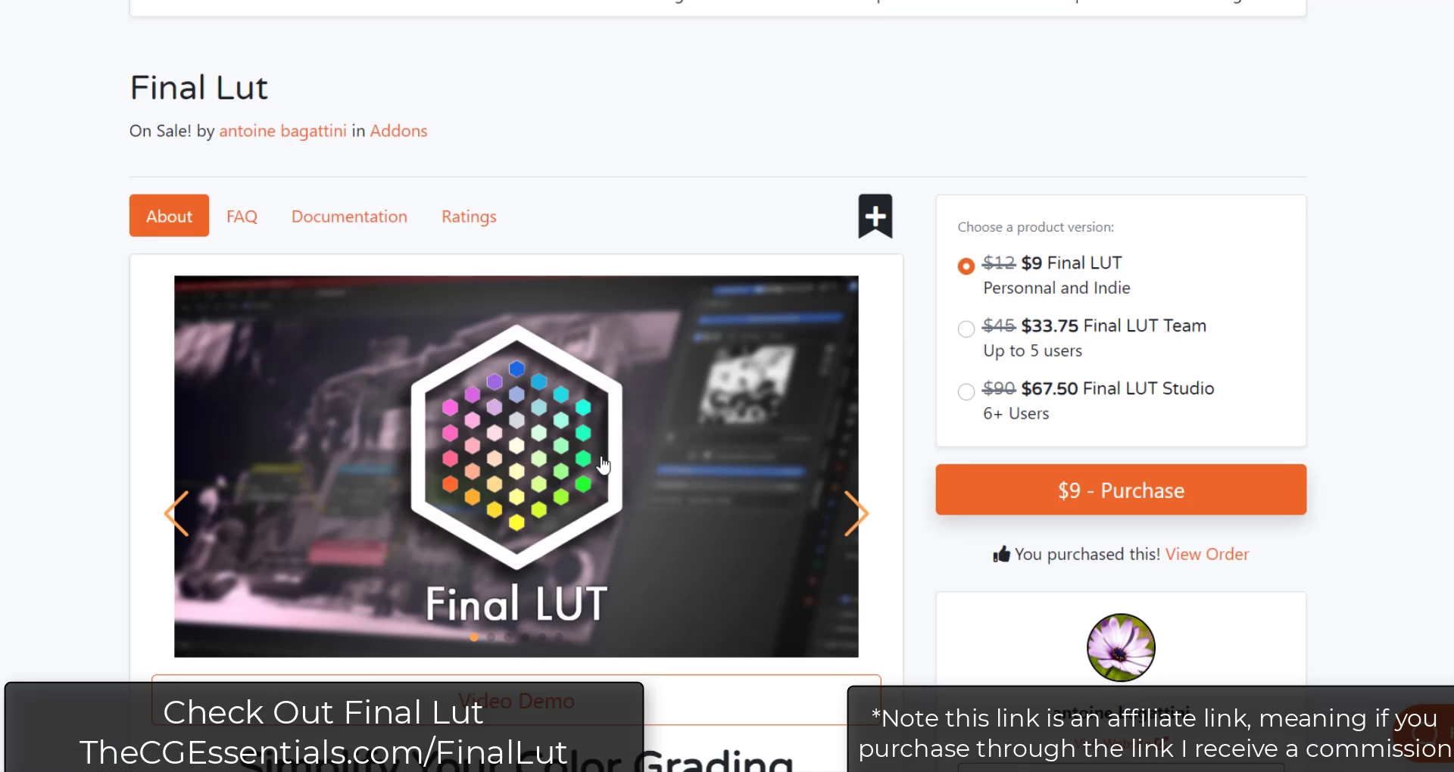
Step: Read through the Final LUT product page, examining its LUT previews, the explanation of LUTs and custom LUT file support
{"action": "scroll", "coordinate": [637, 447], "scroll_direction": "down", "scroll_amount": 7}
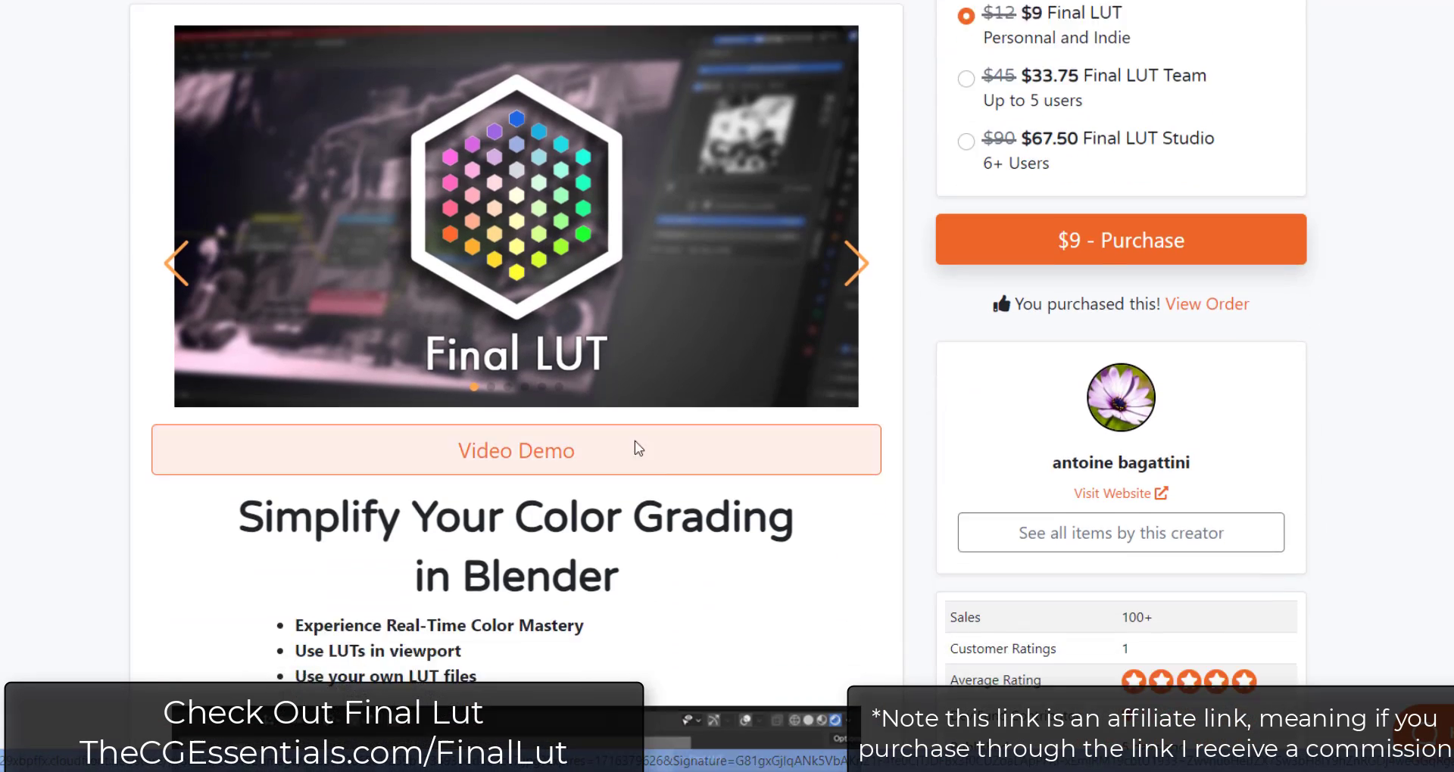
{"action": "scroll", "coordinate": [639, 362], "scroll_direction": "down", "scroll_amount": 1}
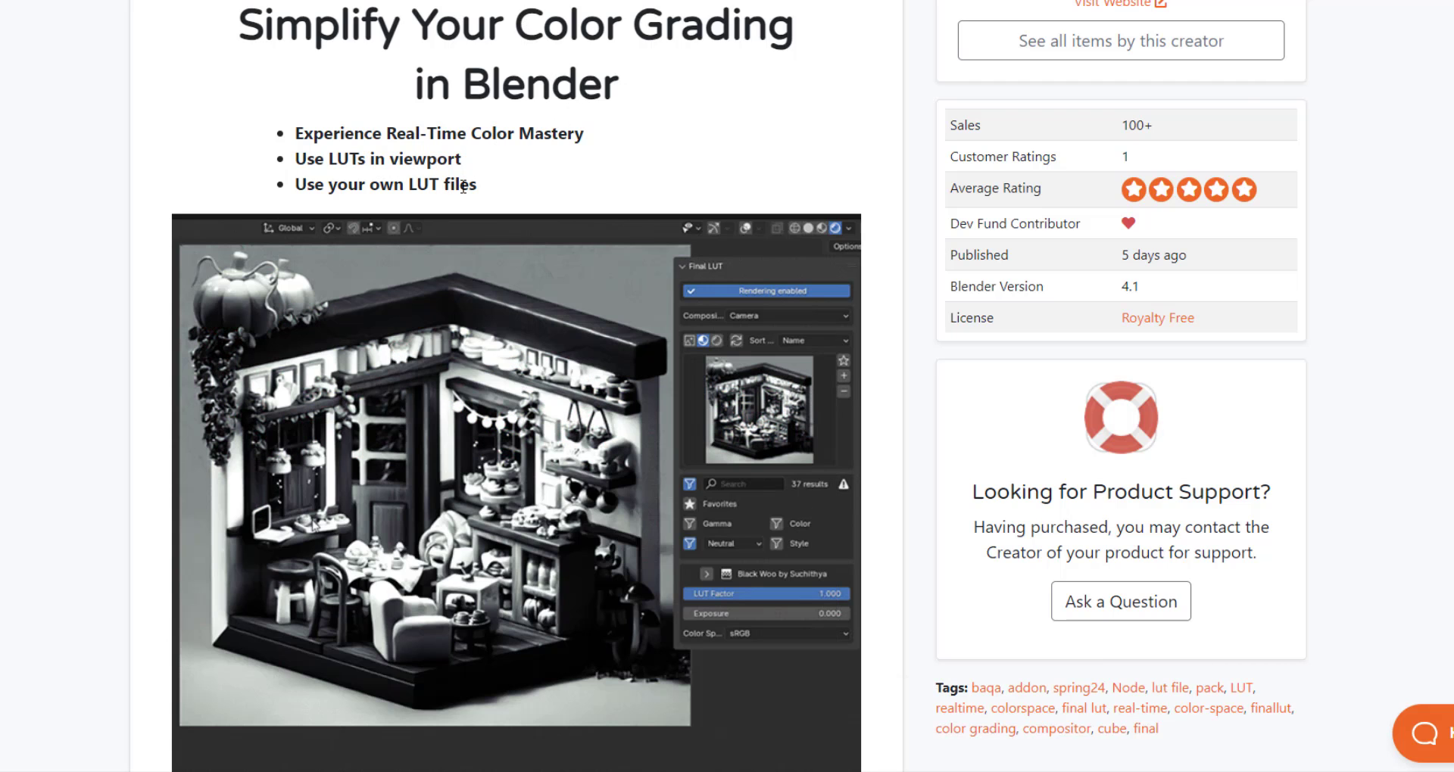
{"action": "scroll", "coordinate": [530, 216], "scroll_direction": "down", "scroll_amount": 3}
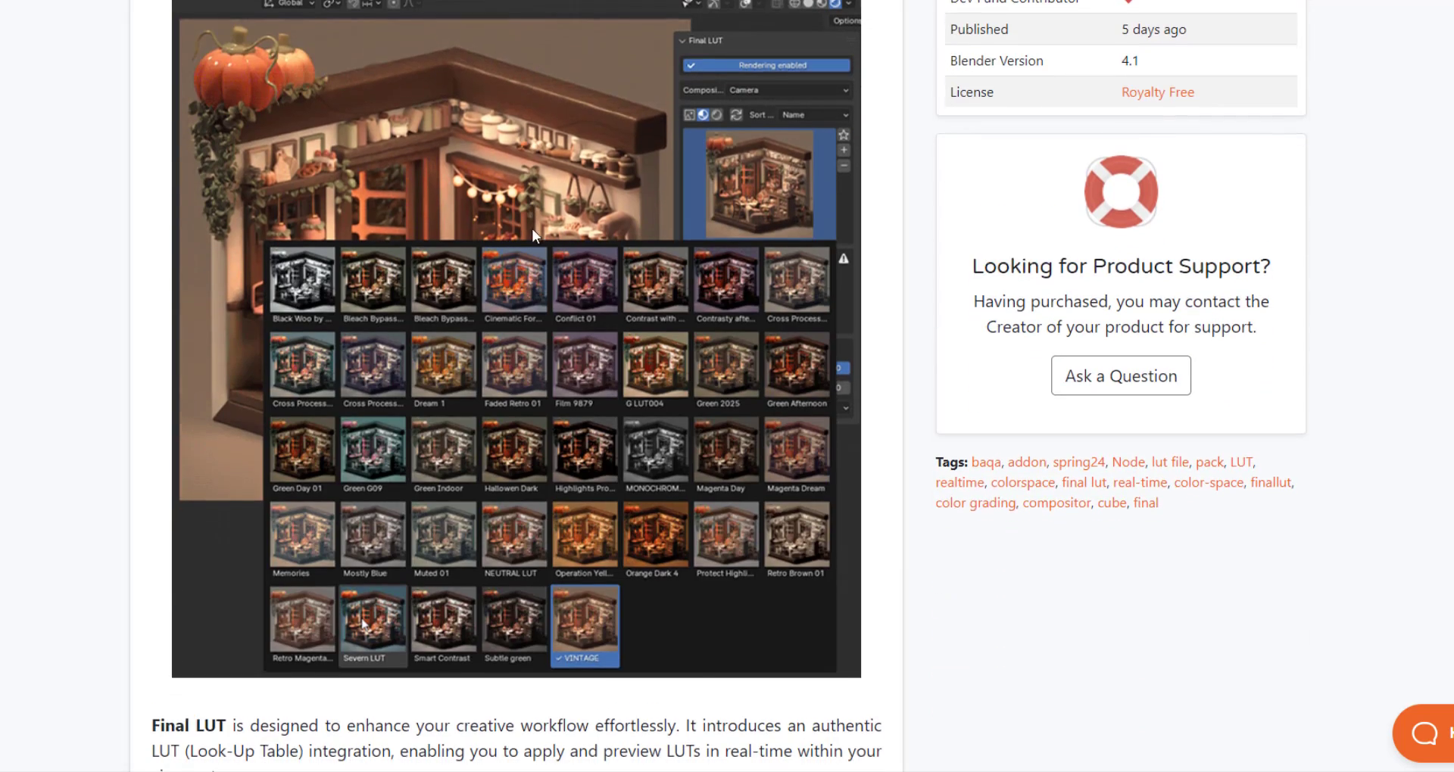
{"action": "scroll", "coordinate": [534, 235], "scroll_direction": "down", "scroll_amount": 7}
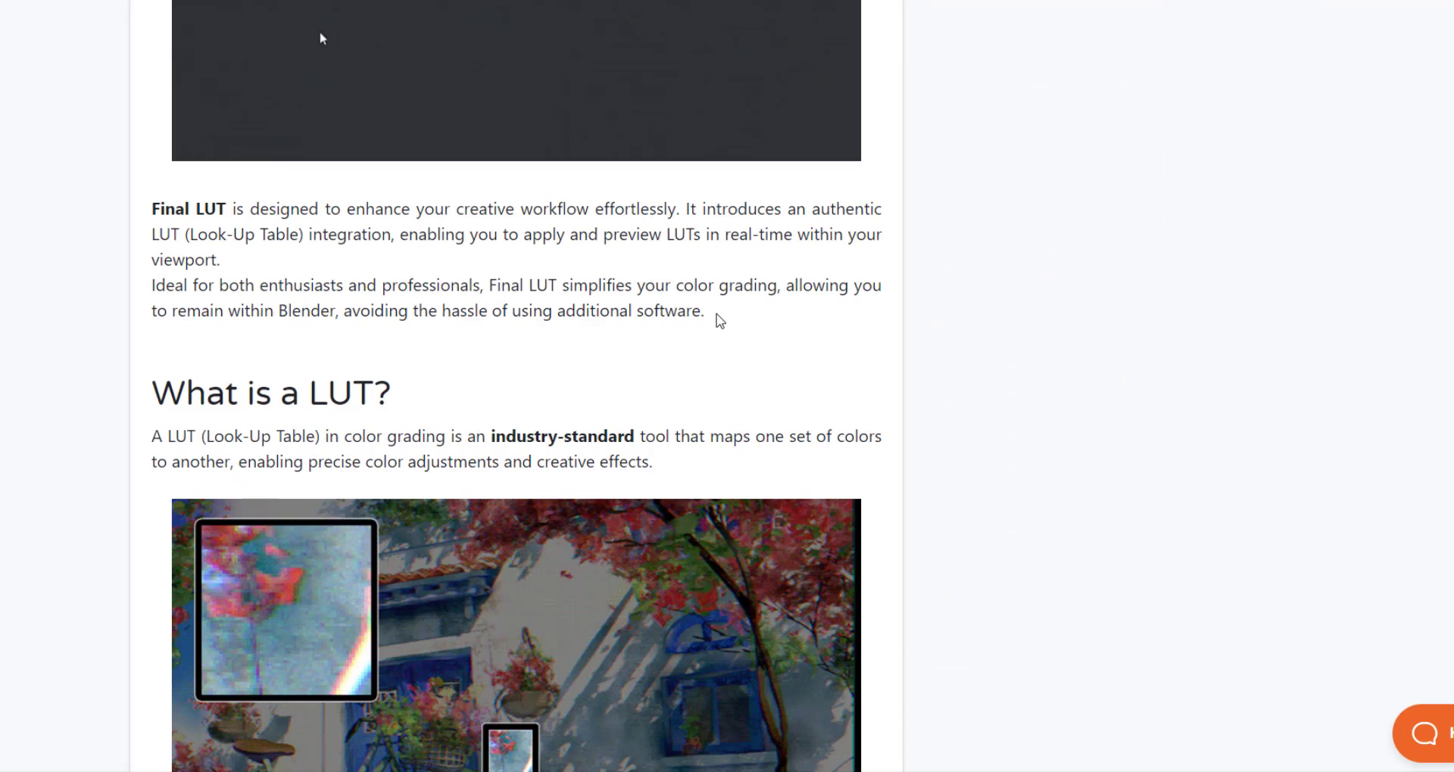
{"action": "scroll", "coordinate": [720, 324], "scroll_direction": "down", "scroll_amount": 4}
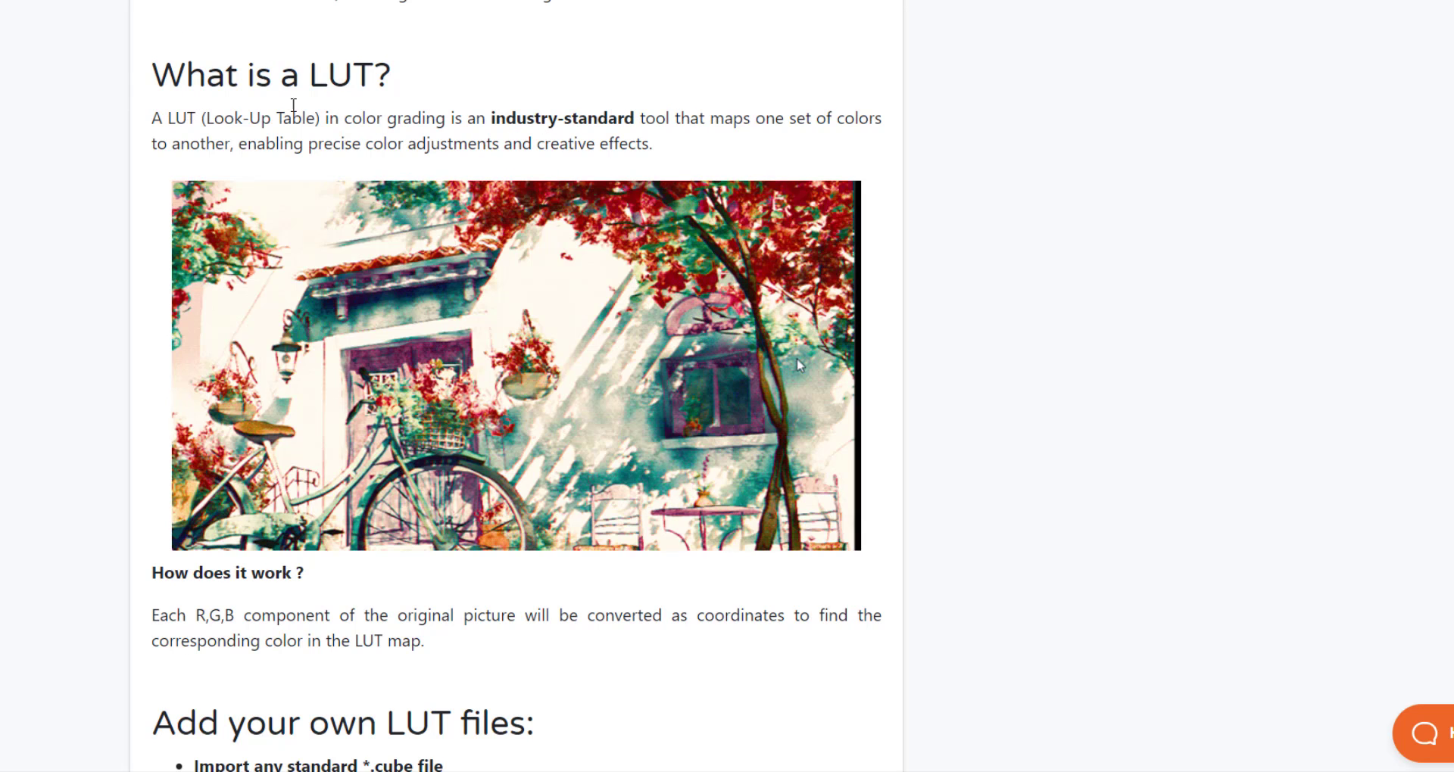
{"action": "scroll", "coordinate": [492, 206], "scroll_direction": "down", "scroll_amount": 3}
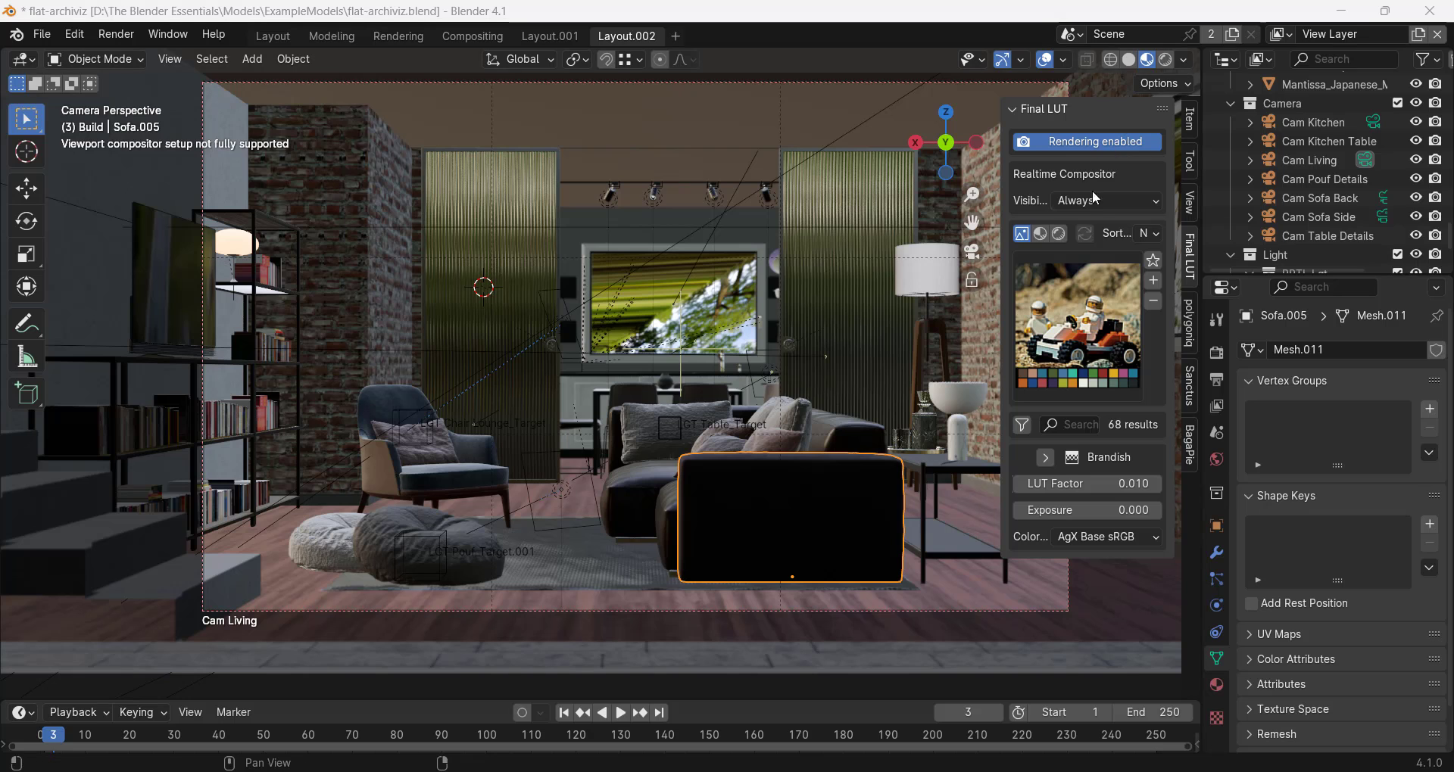
Step: In Blender, try the Camera and Disabled visibility options for Final LUT's realtime compositor and return it to Always
{"action": "left_click", "coordinate": [1099, 205]}
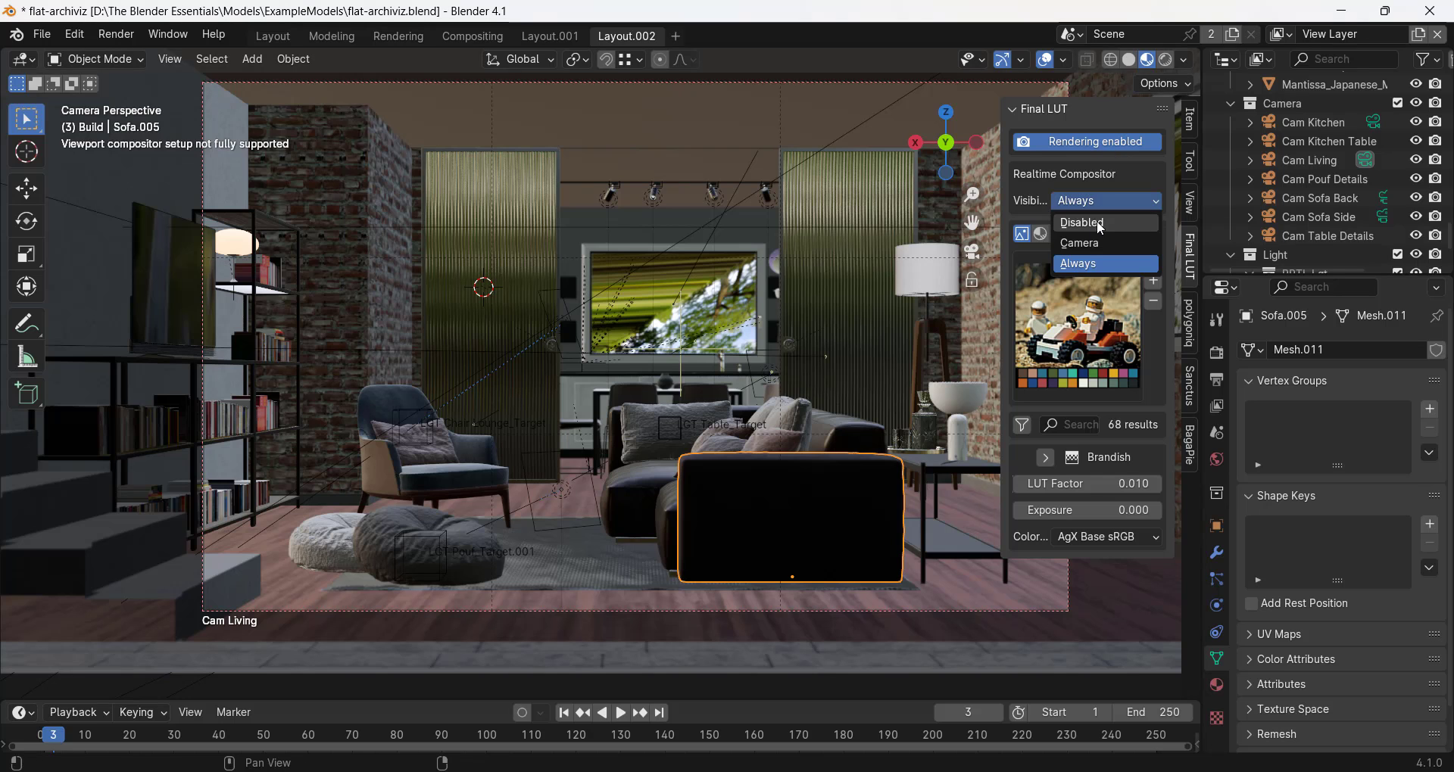
{"action": "left_click", "coordinate": [1095, 244]}
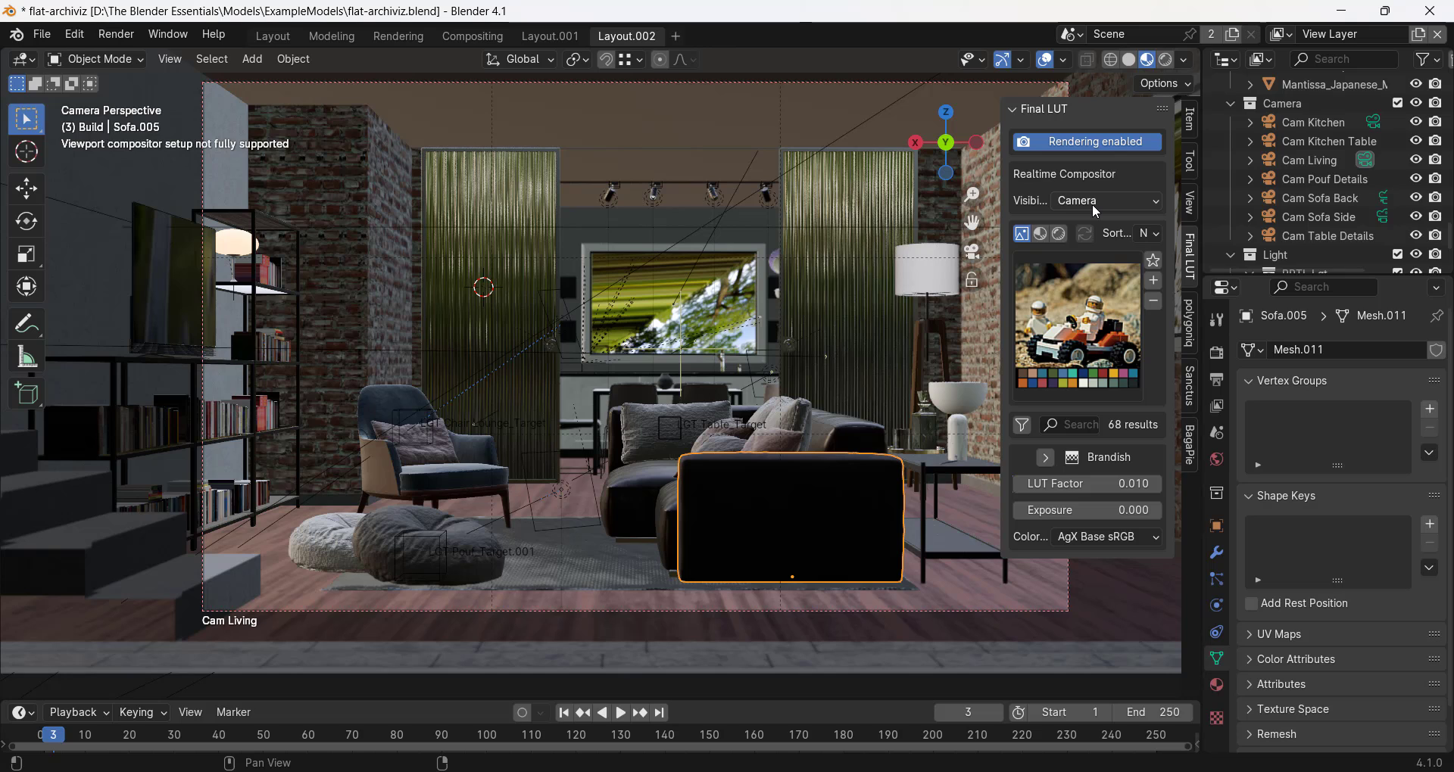
{"action": "left_click", "coordinate": [1096, 204]}
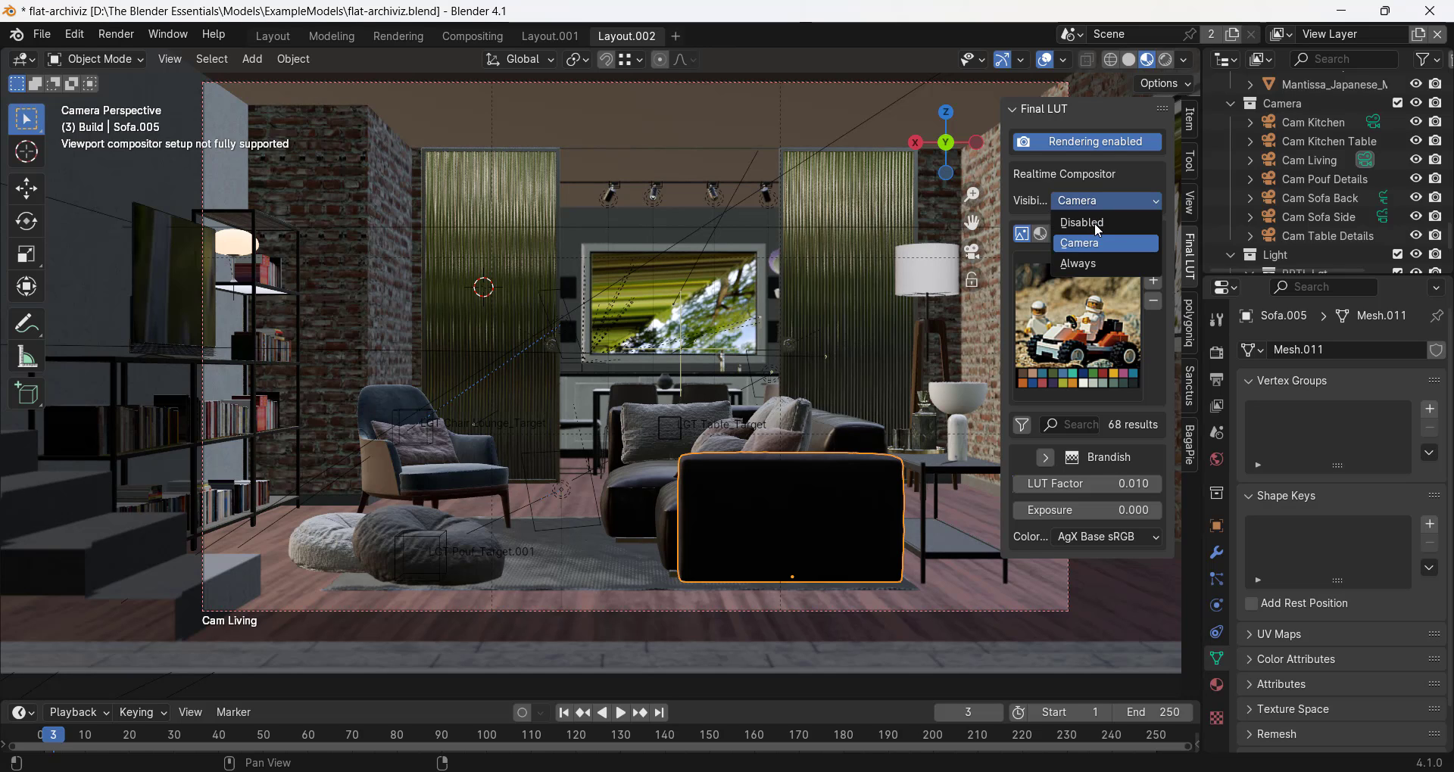
{"action": "left_click", "coordinate": [1094, 223]}
{"action": "left_click", "coordinate": [1083, 198]}
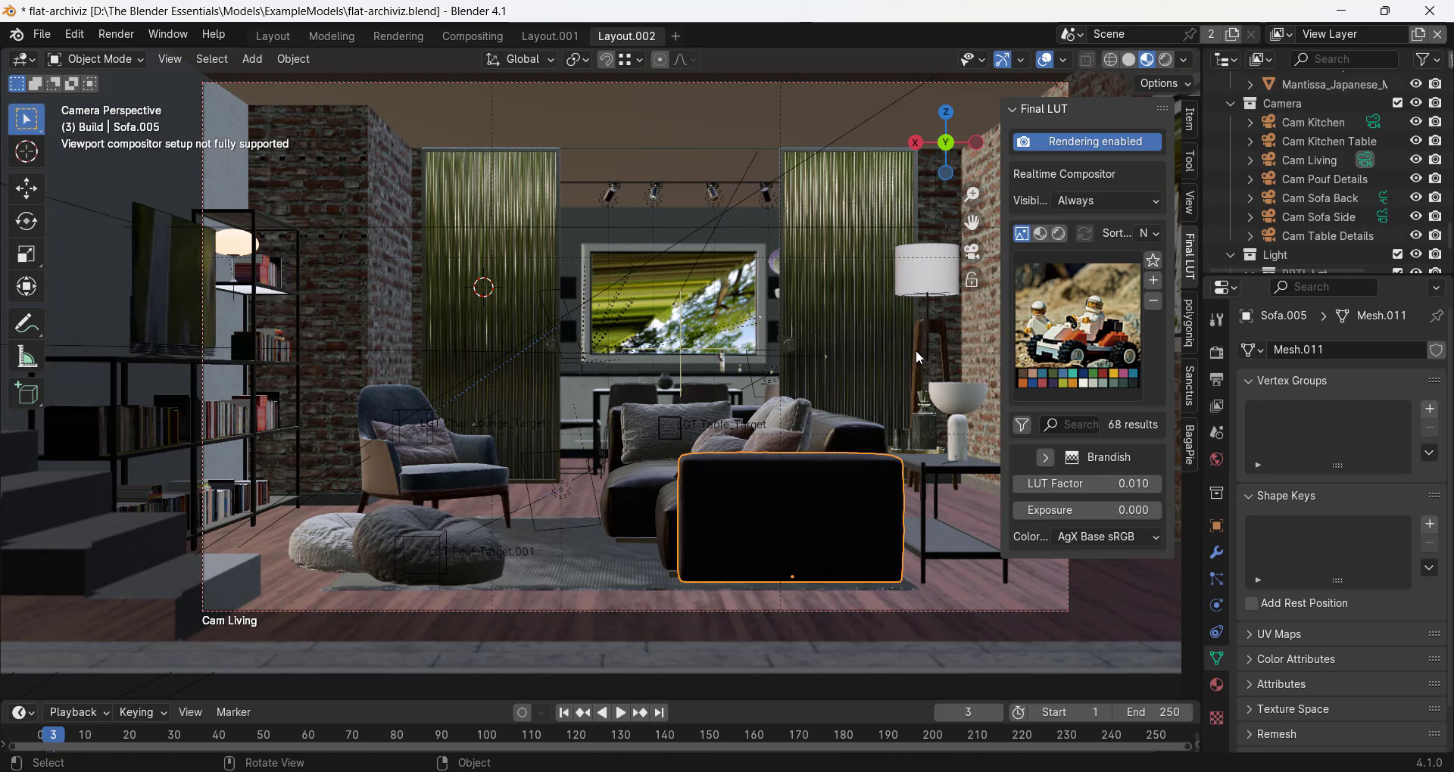
Step: Apply the Dark Green, Conflict 01 and two different Cross Process LUTs in turn to the living room camera view
{"action": "left_click", "coordinate": [1068, 315]}
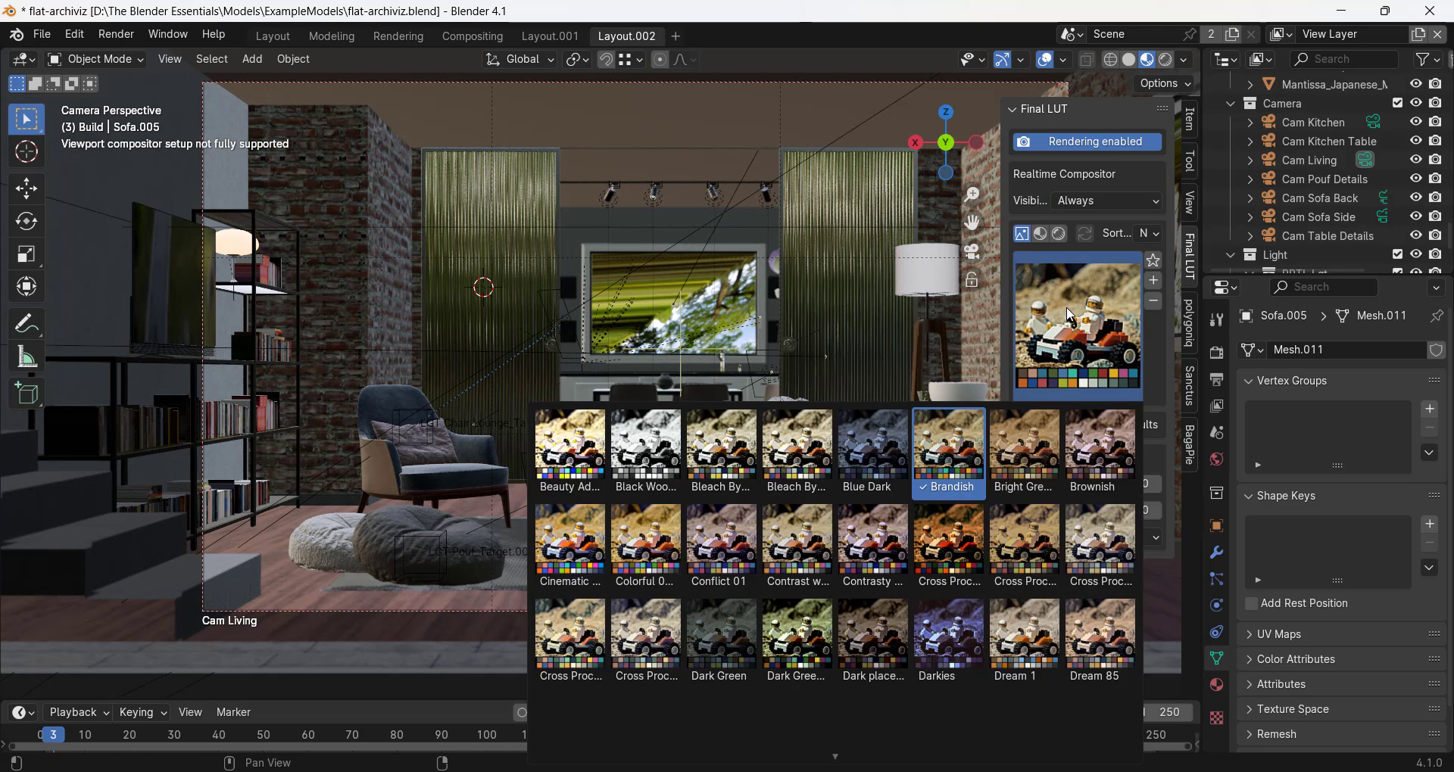
{"action": "left_click", "coordinate": [722, 630]}
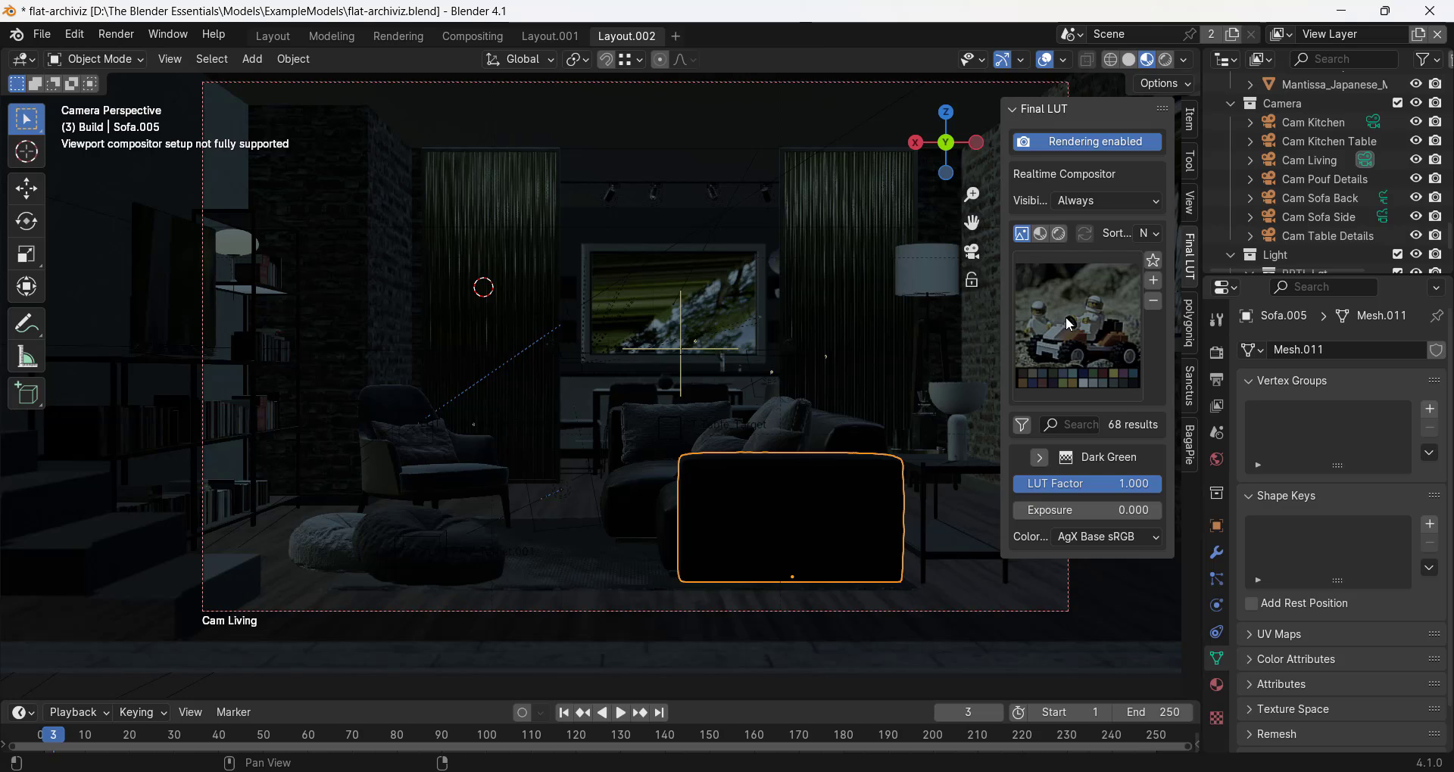
{"action": "left_click", "coordinate": [1069, 323]}
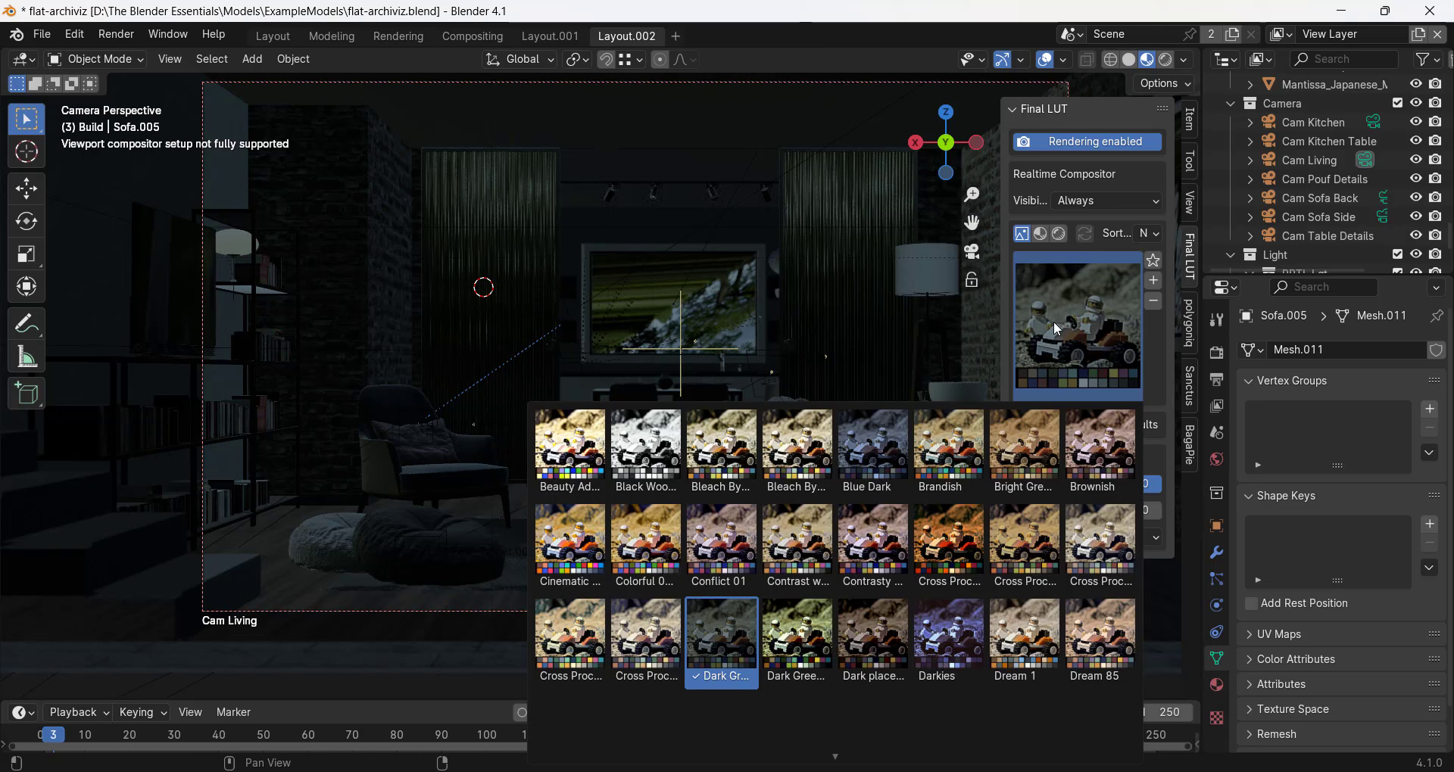
{"action": "left_click", "coordinate": [730, 545]}
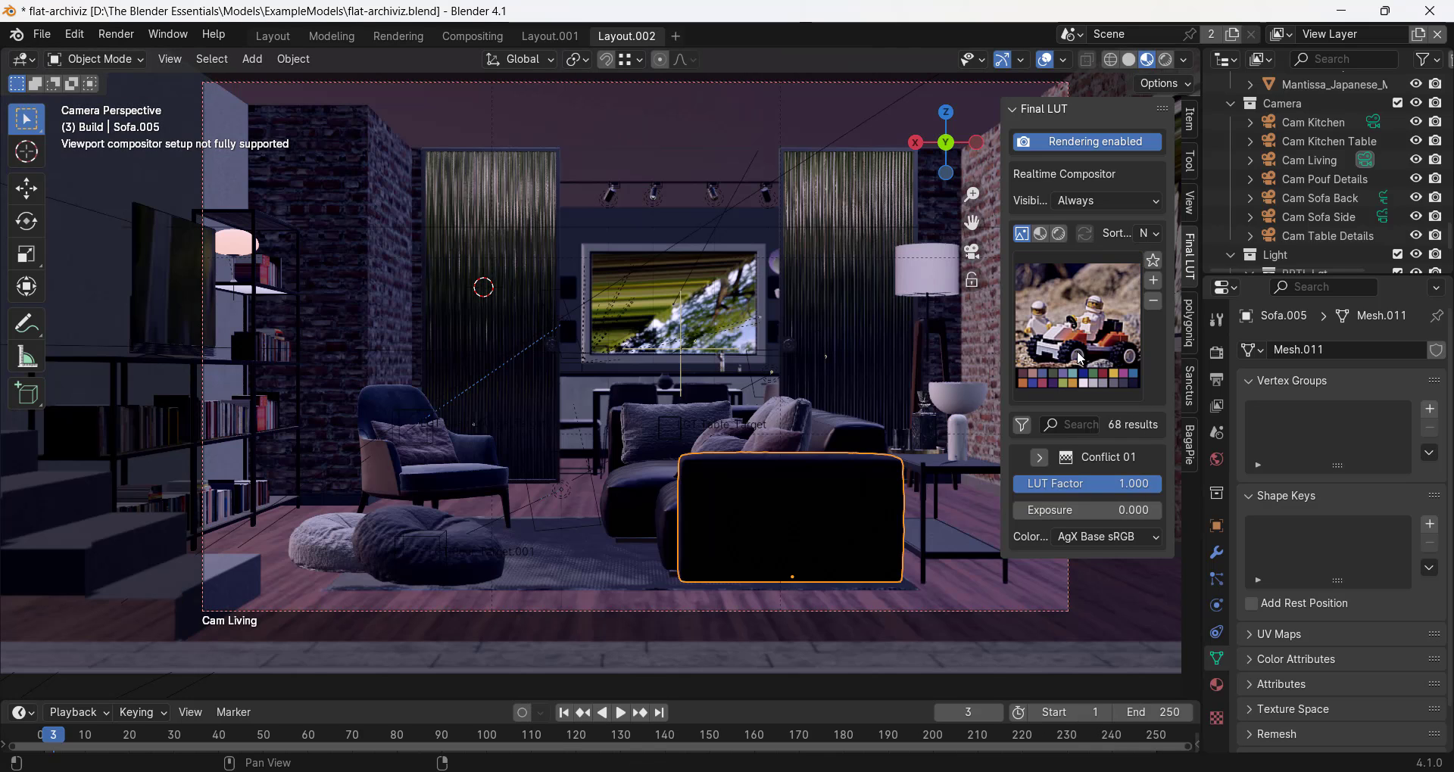
{"action": "left_click", "coordinate": [1099, 332]}
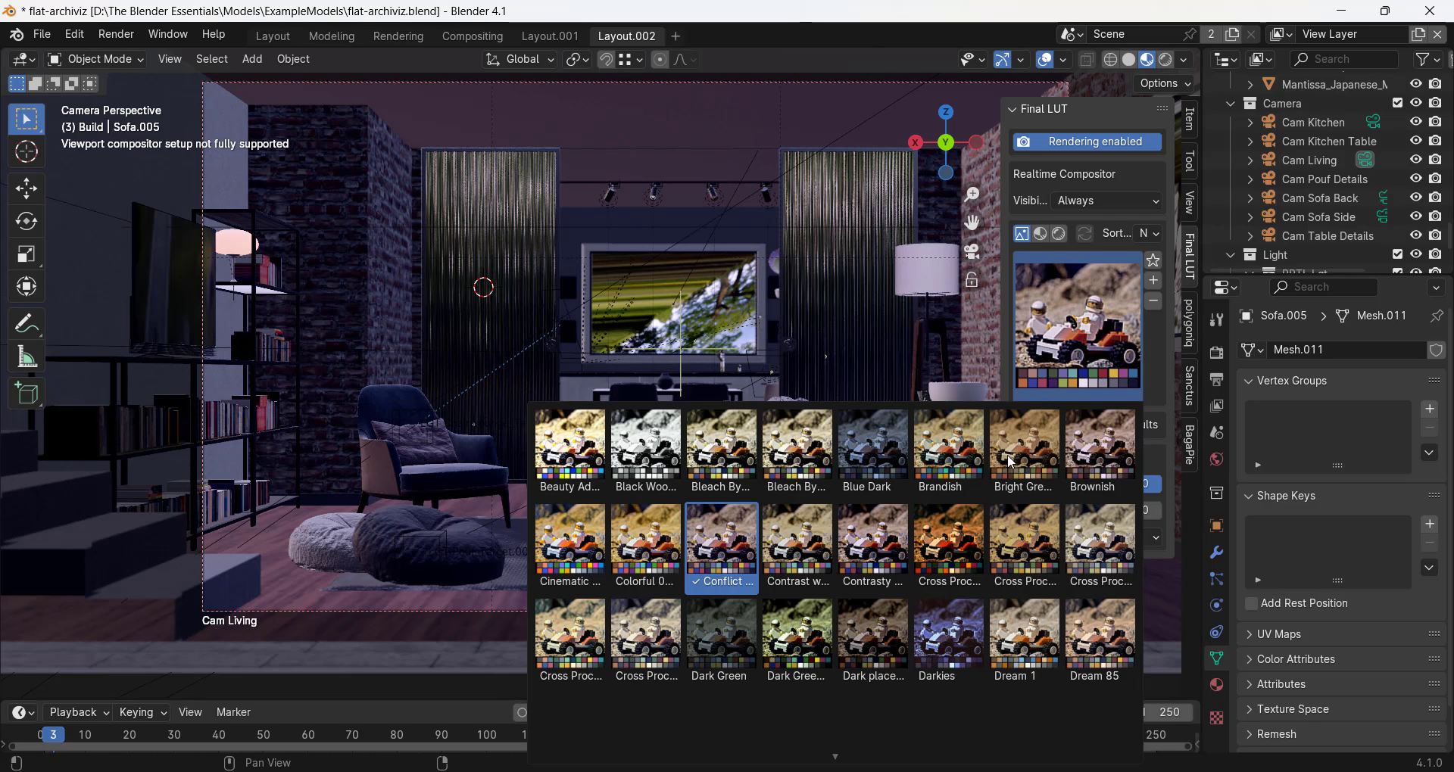
{"action": "left_click", "coordinate": [956, 549]}
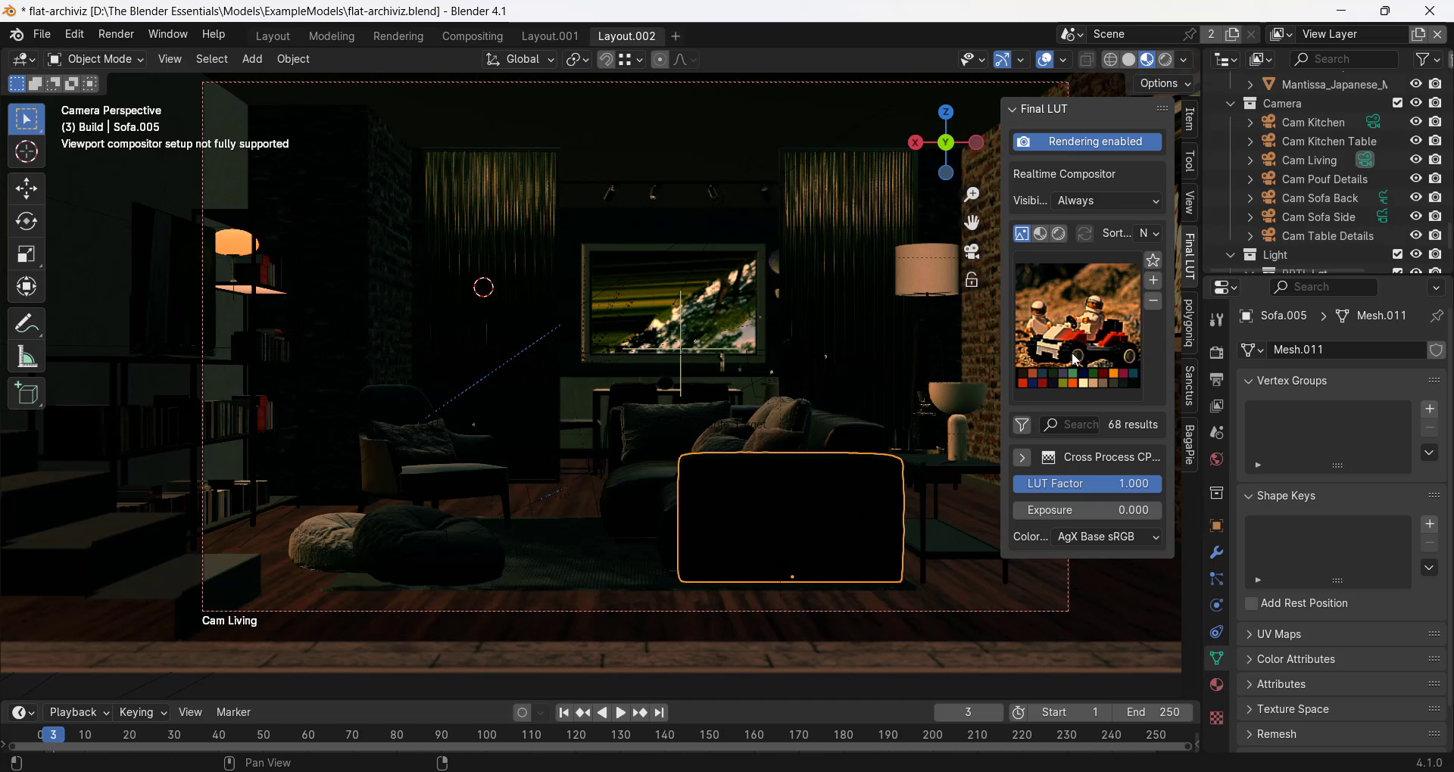
{"action": "left_click", "coordinate": [1076, 362]}
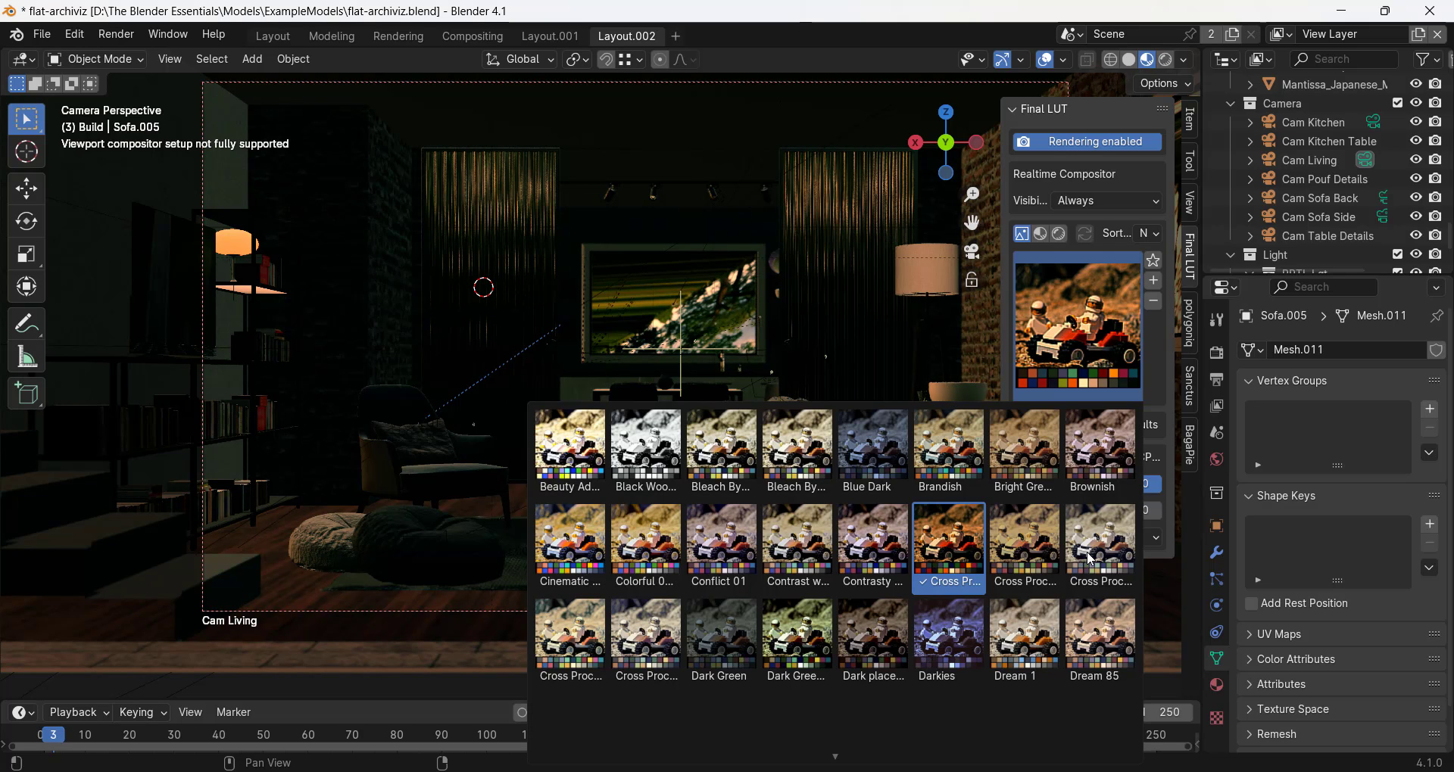
{"action": "left_click", "coordinate": [1091, 558]}
Step: Open the Blender preferences
{"action": "left_click", "coordinate": [79, 35]}
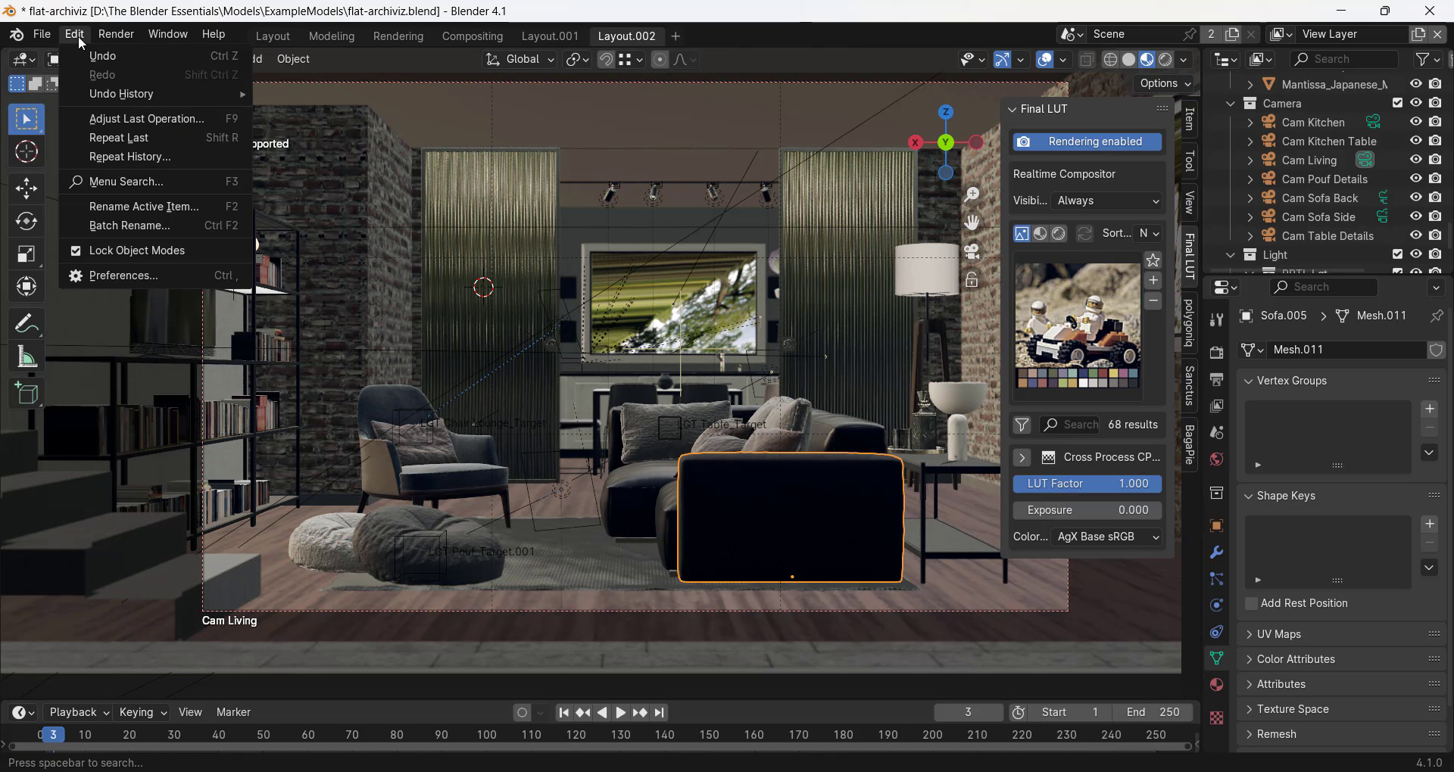
{"action": "left_click", "coordinate": [111, 275]}
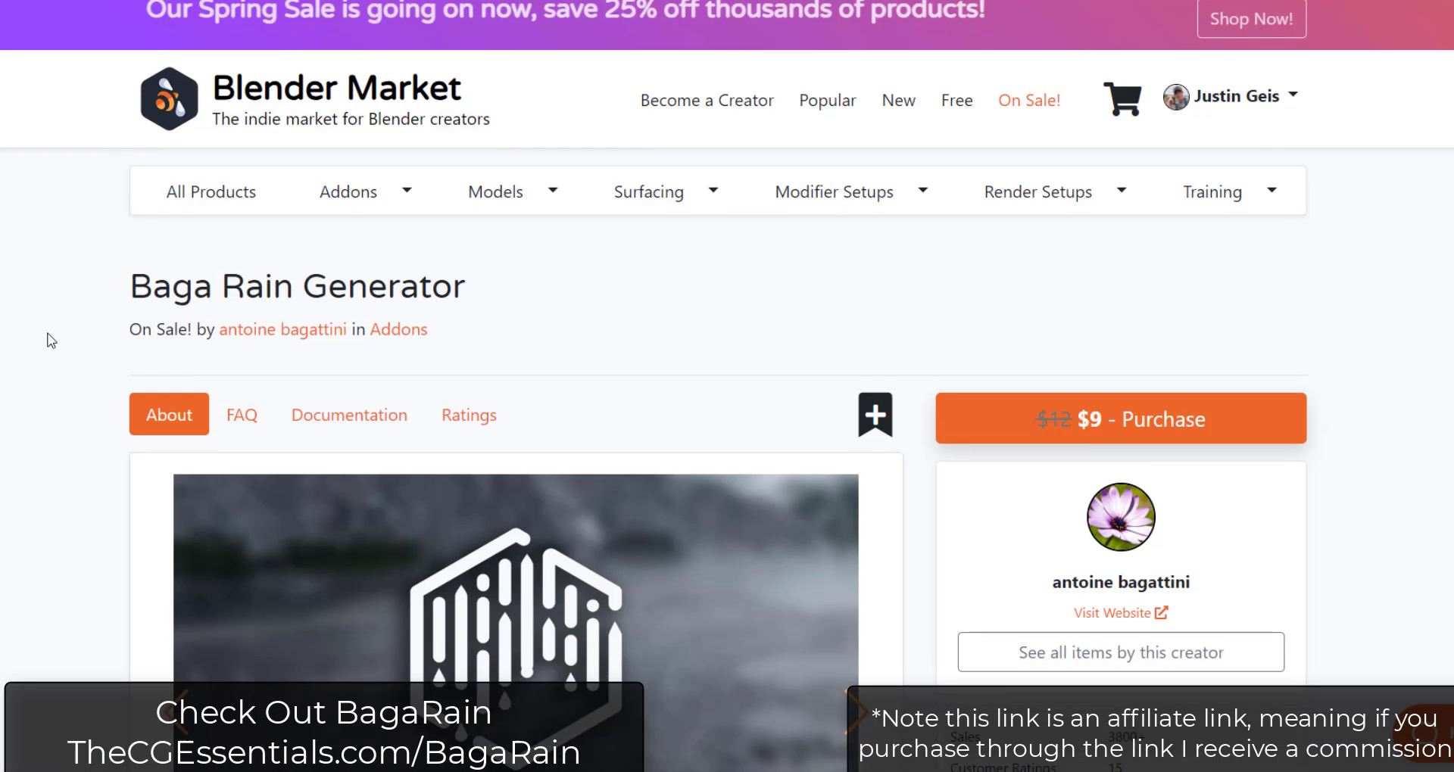
Step: On Blender Market, read through the Baga Rain Generator page, examining its main features and usage instructions
{"action": "scroll", "coordinate": [685, 394], "scroll_direction": "down", "scroll_amount": 2}
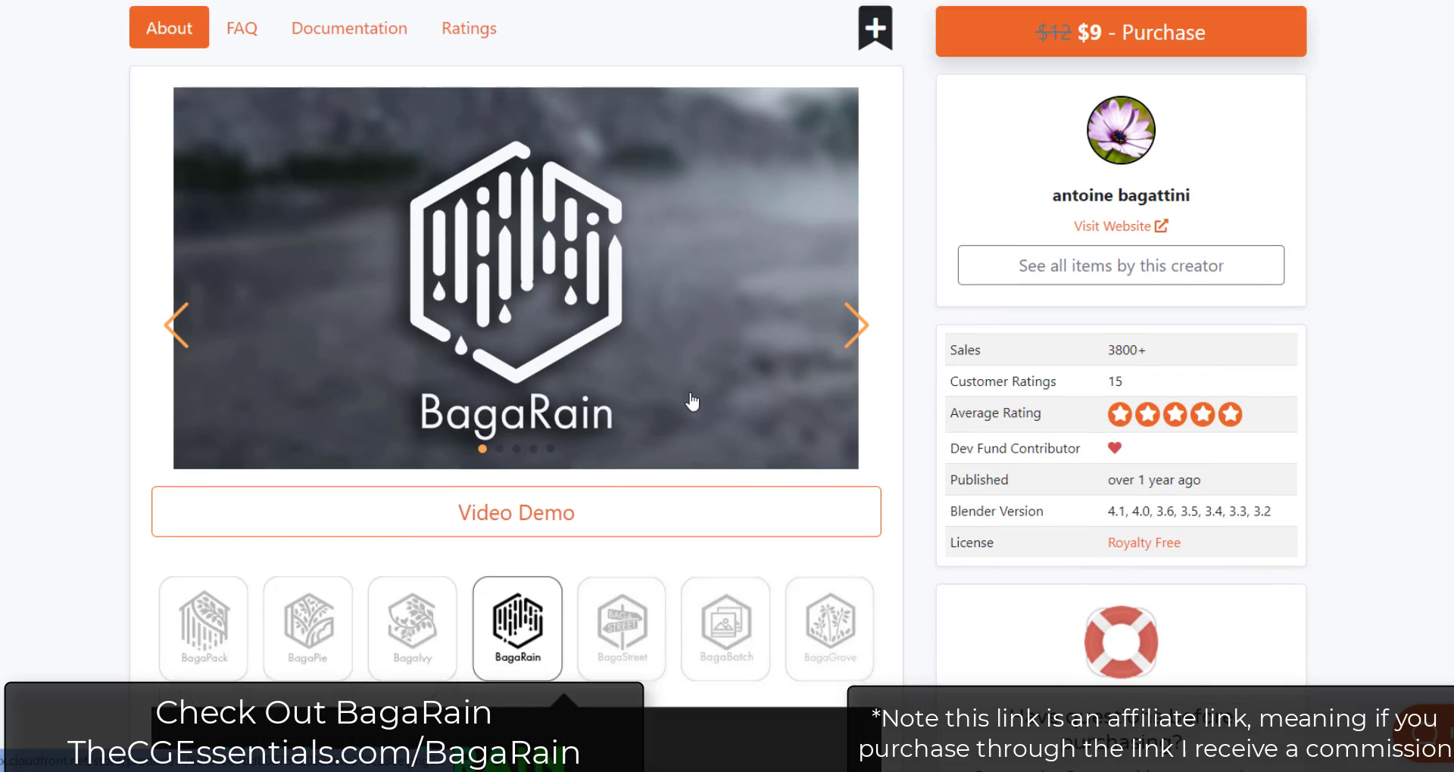
{"action": "scroll", "coordinate": [692, 331], "scroll_direction": "down", "scroll_amount": 7}
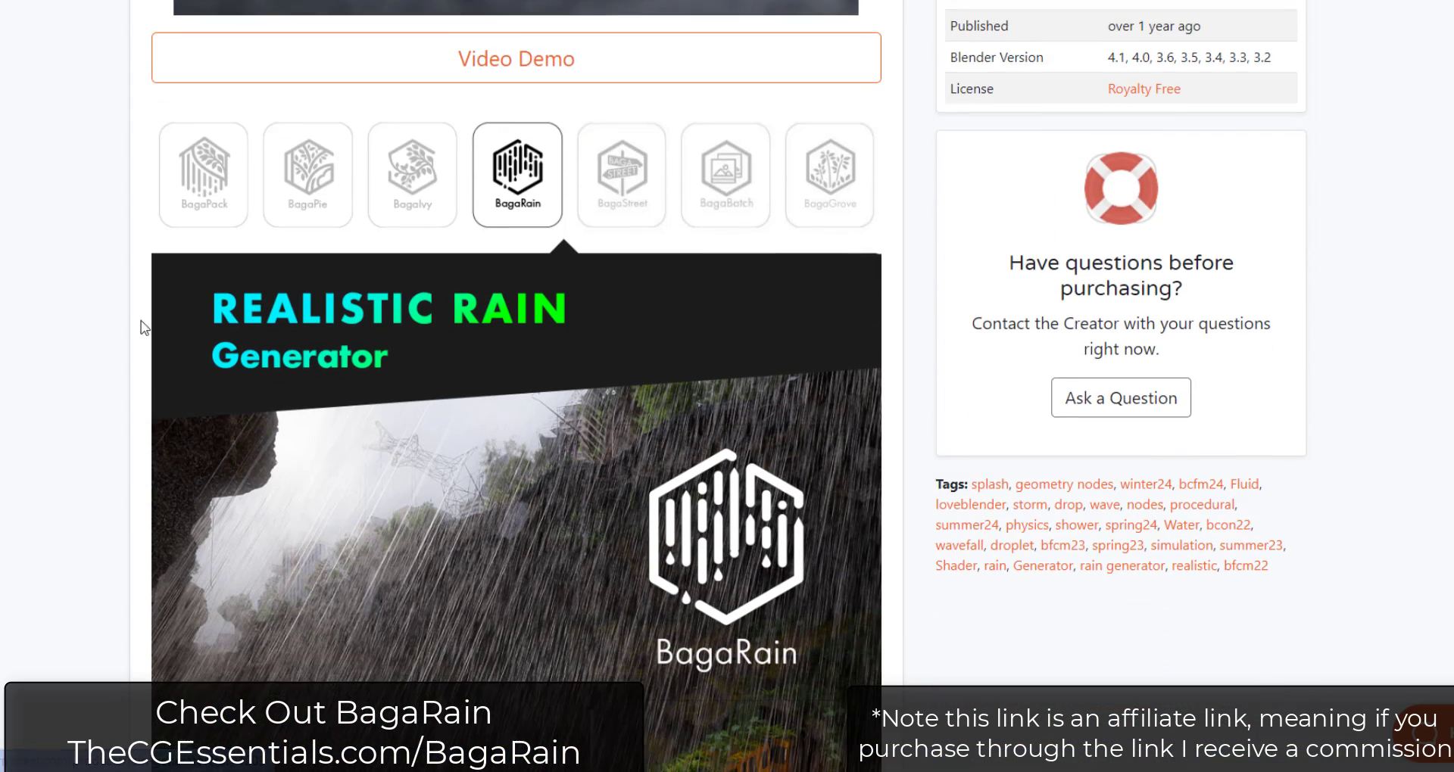
{"action": "scroll", "coordinate": [689, 364], "scroll_direction": "down", "scroll_amount": 7}
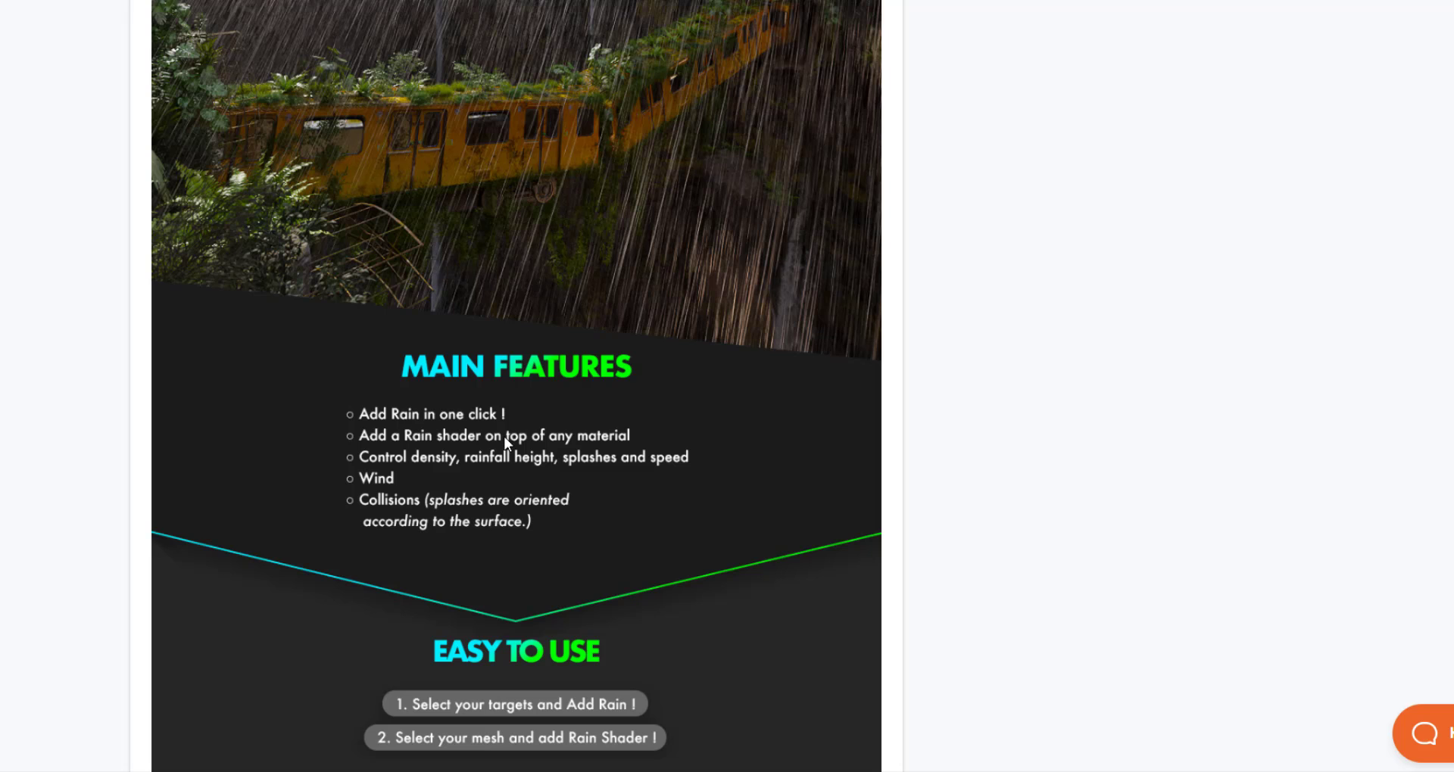
{"action": "scroll", "coordinate": [615, 456], "scroll_direction": "down", "scroll_amount": 2}
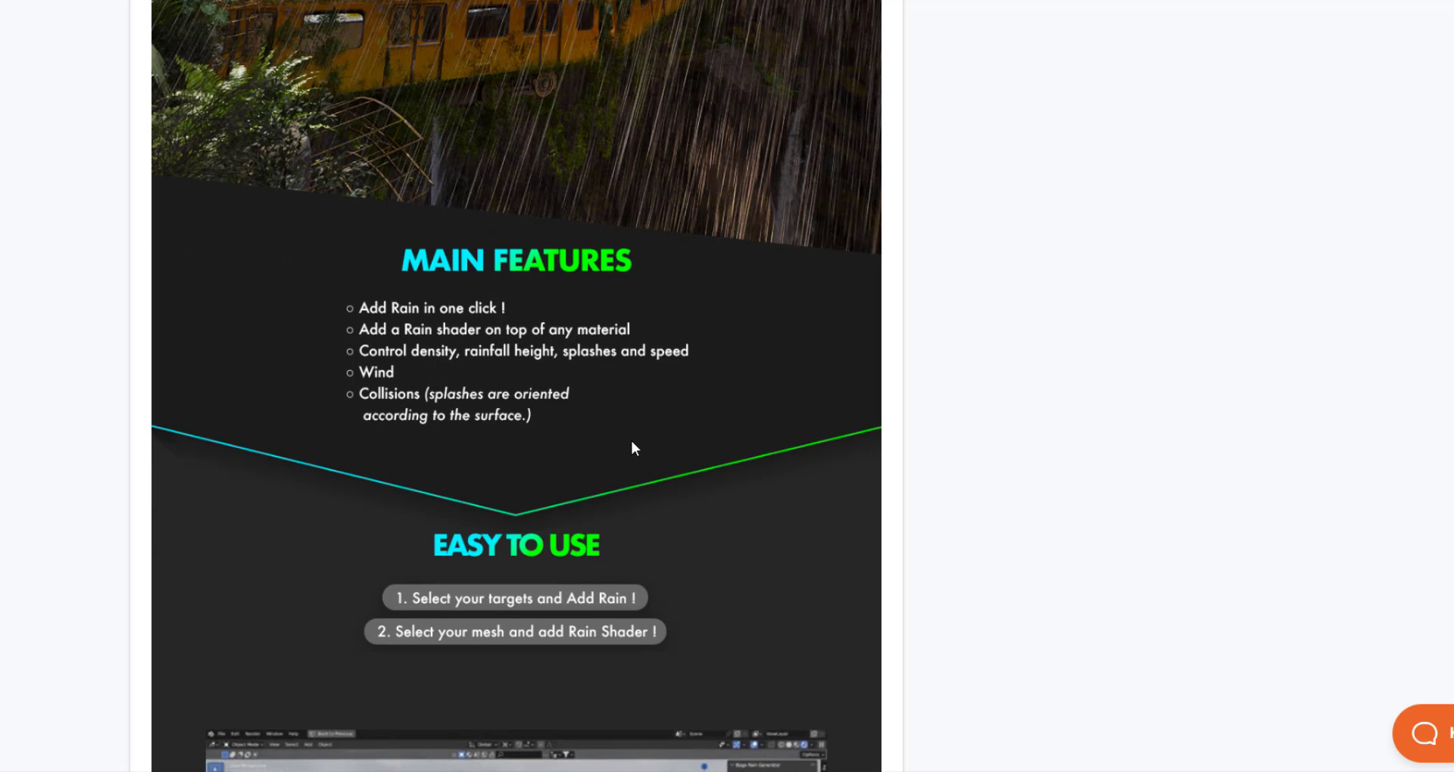
{"action": "scroll", "coordinate": [638, 418], "scroll_direction": "down", "scroll_amount": 2}
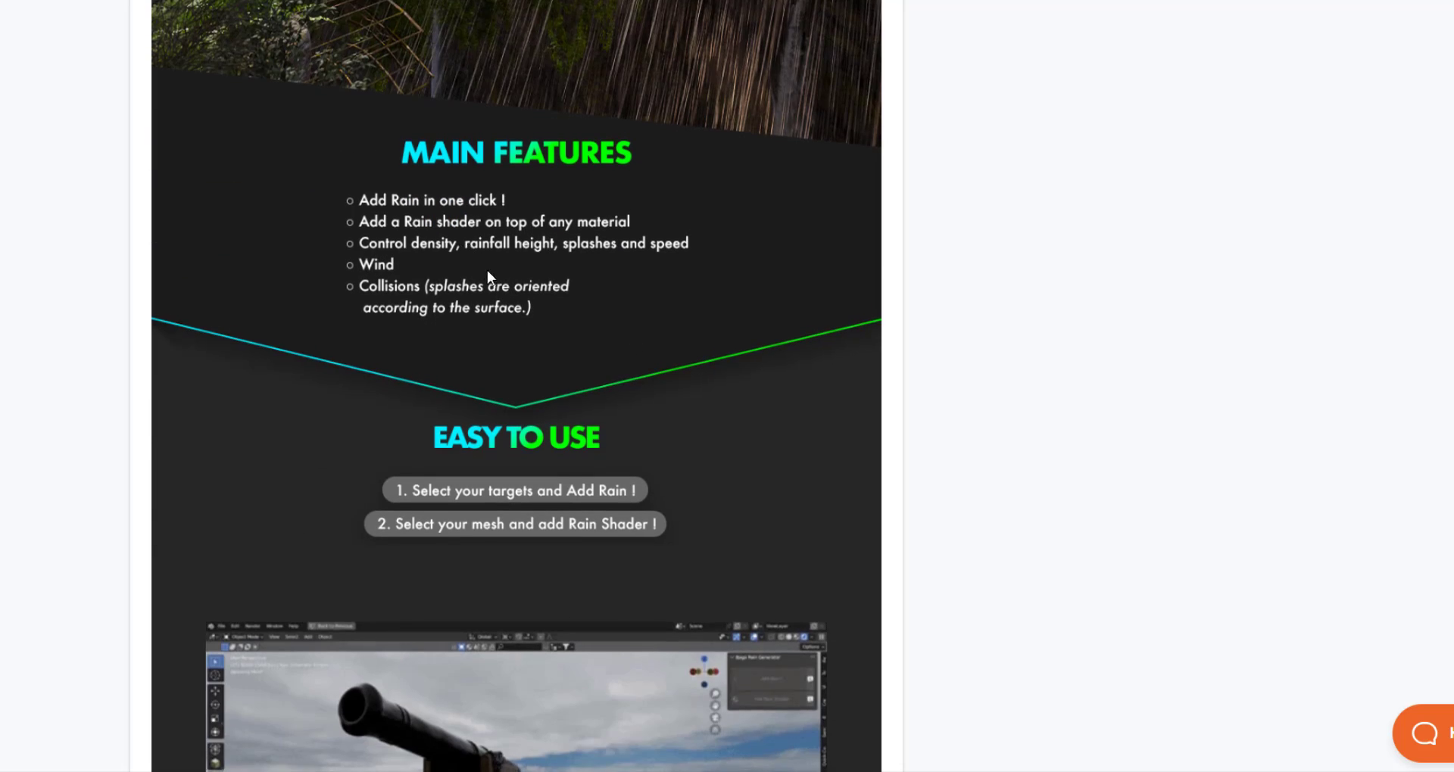
{"action": "scroll", "coordinate": [499, 280], "scroll_direction": "down", "scroll_amount": 5}
{"action": "scroll", "coordinate": [500, 303], "scroll_direction": "down", "scroll_amount": 2}
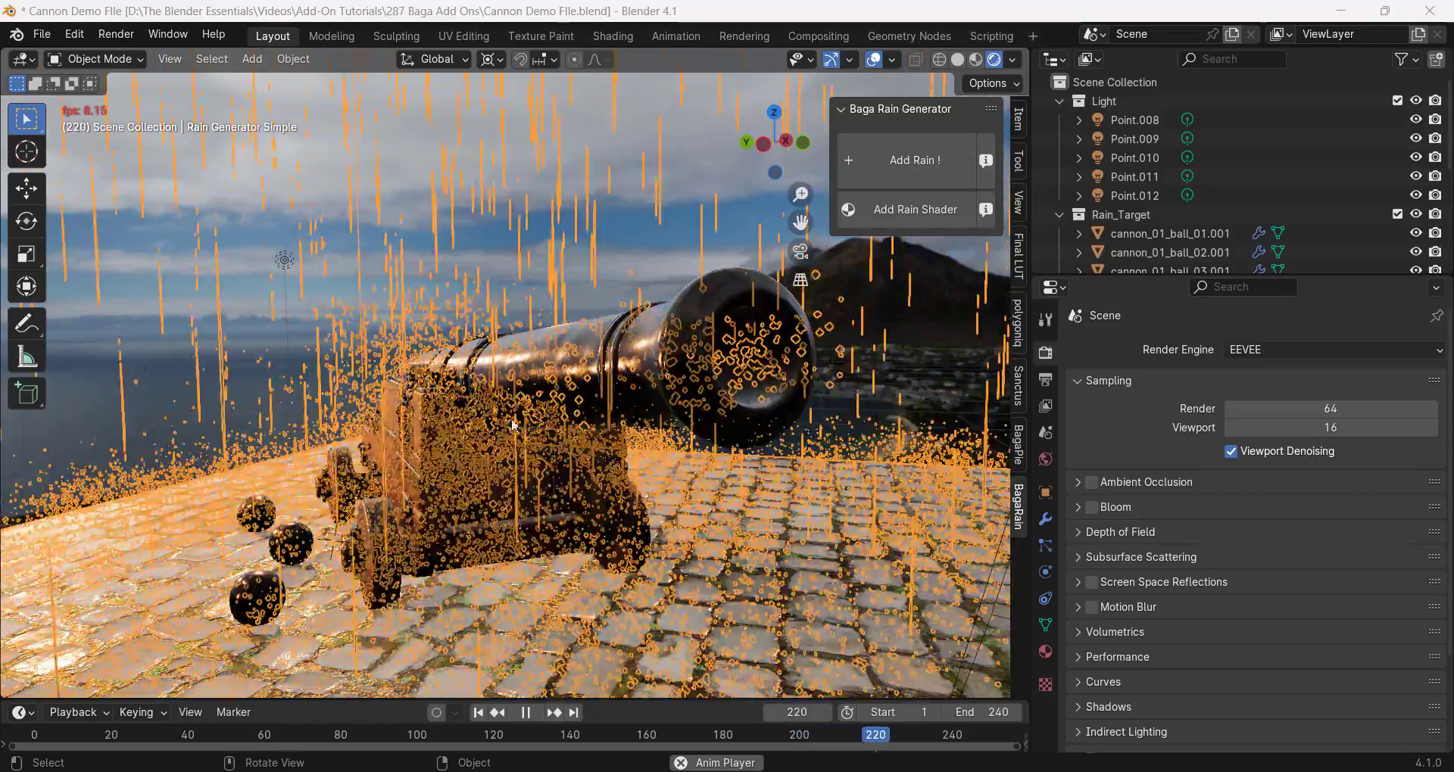
Step: Switch the cannon scene to material preview shading and set the Rain Generator modifier's Density to 3000
{"action": "left_click", "coordinate": [975, 60]}
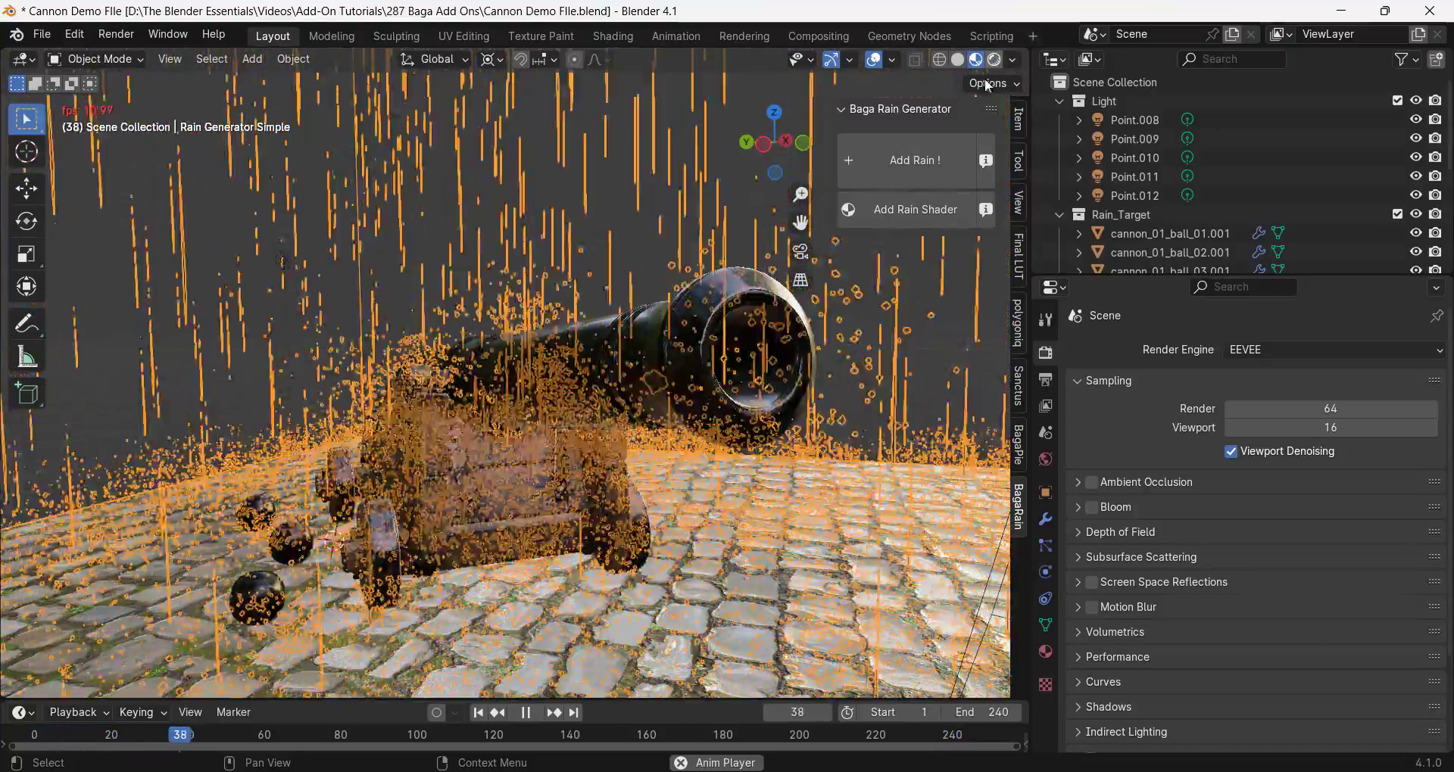
{"action": "left_click", "coordinate": [1046, 520]}
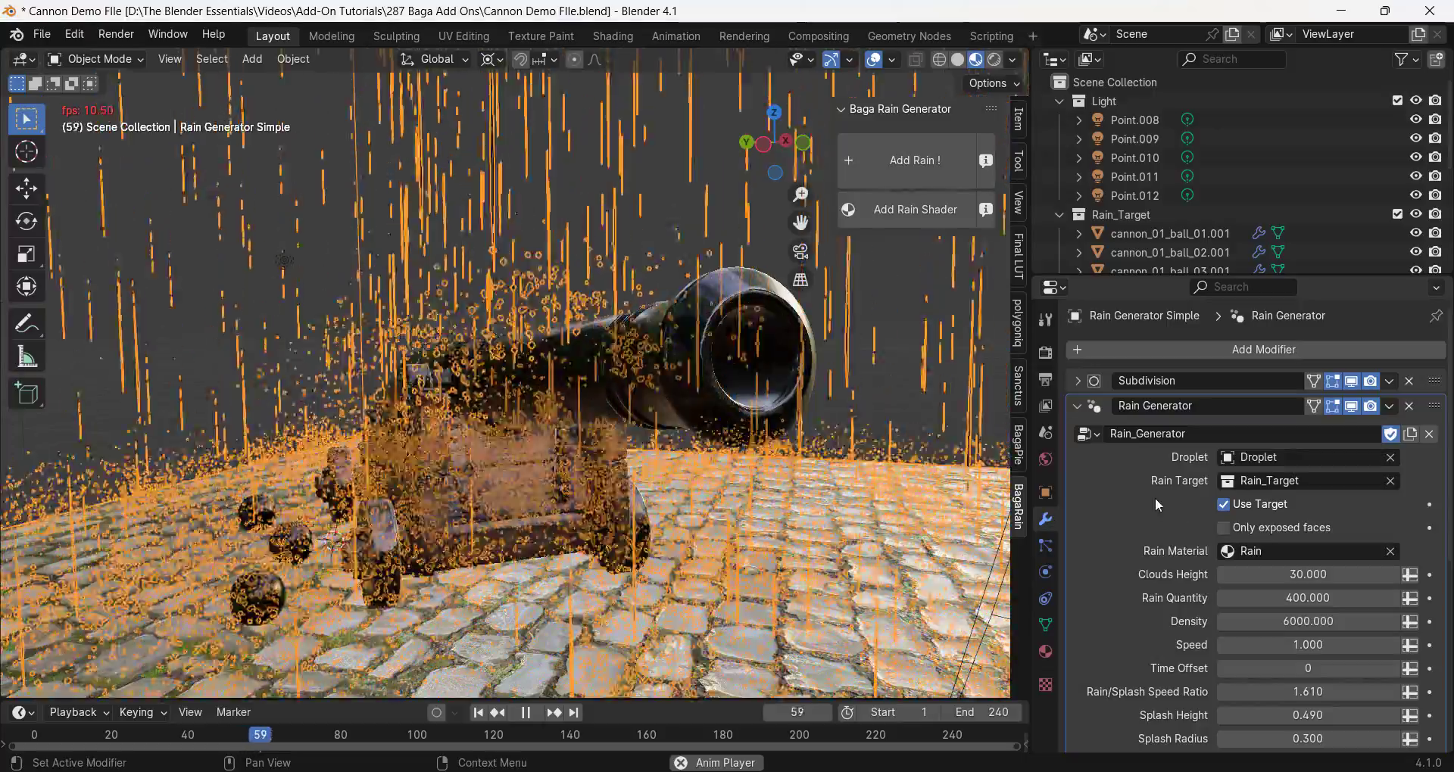
{"action": "scroll", "coordinate": [1173, 520], "scroll_direction": "down", "scroll_amount": 3}
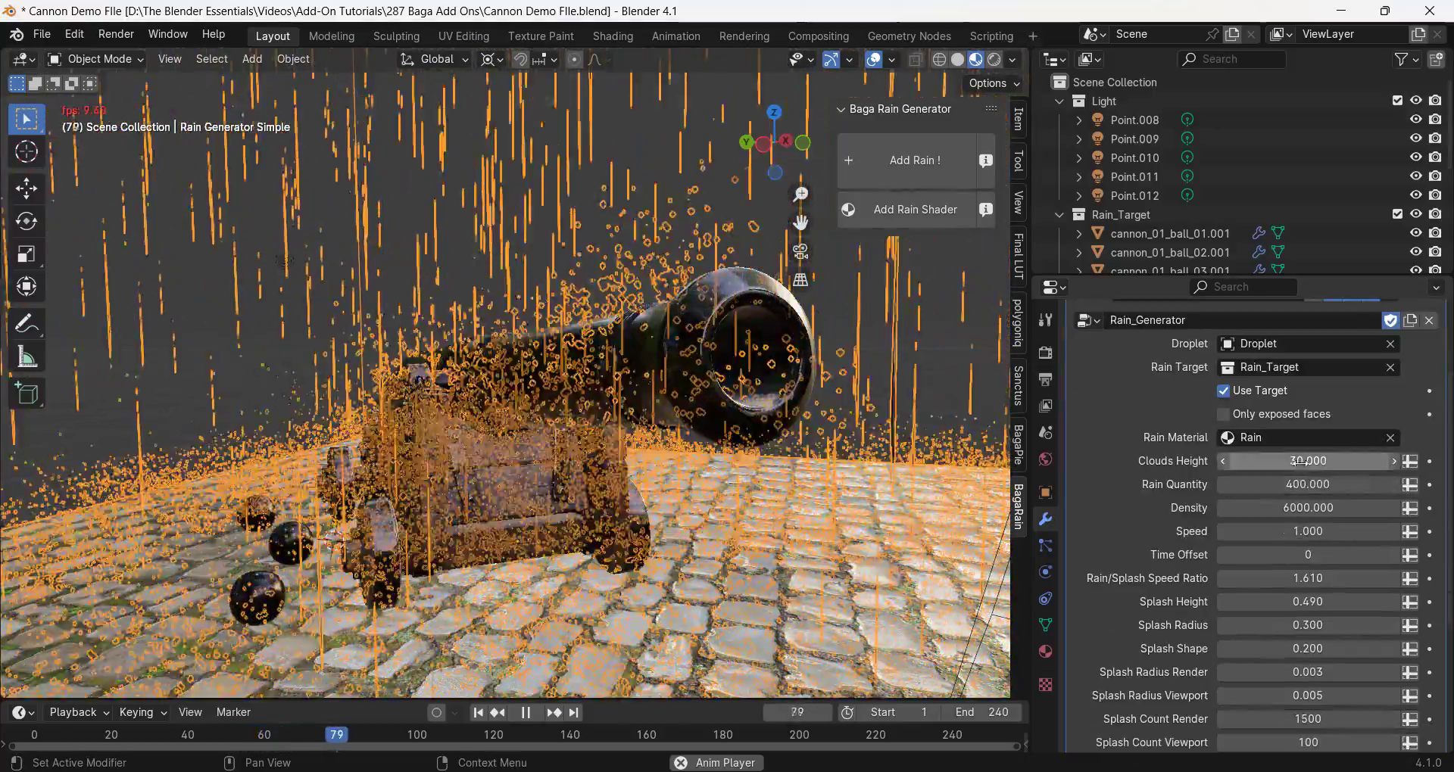
{"action": "left_click_drag", "start_coordinate": [1308, 508], "coordinate": [1291, 508]}
{"action": "left_click", "coordinate": [1308, 508]}
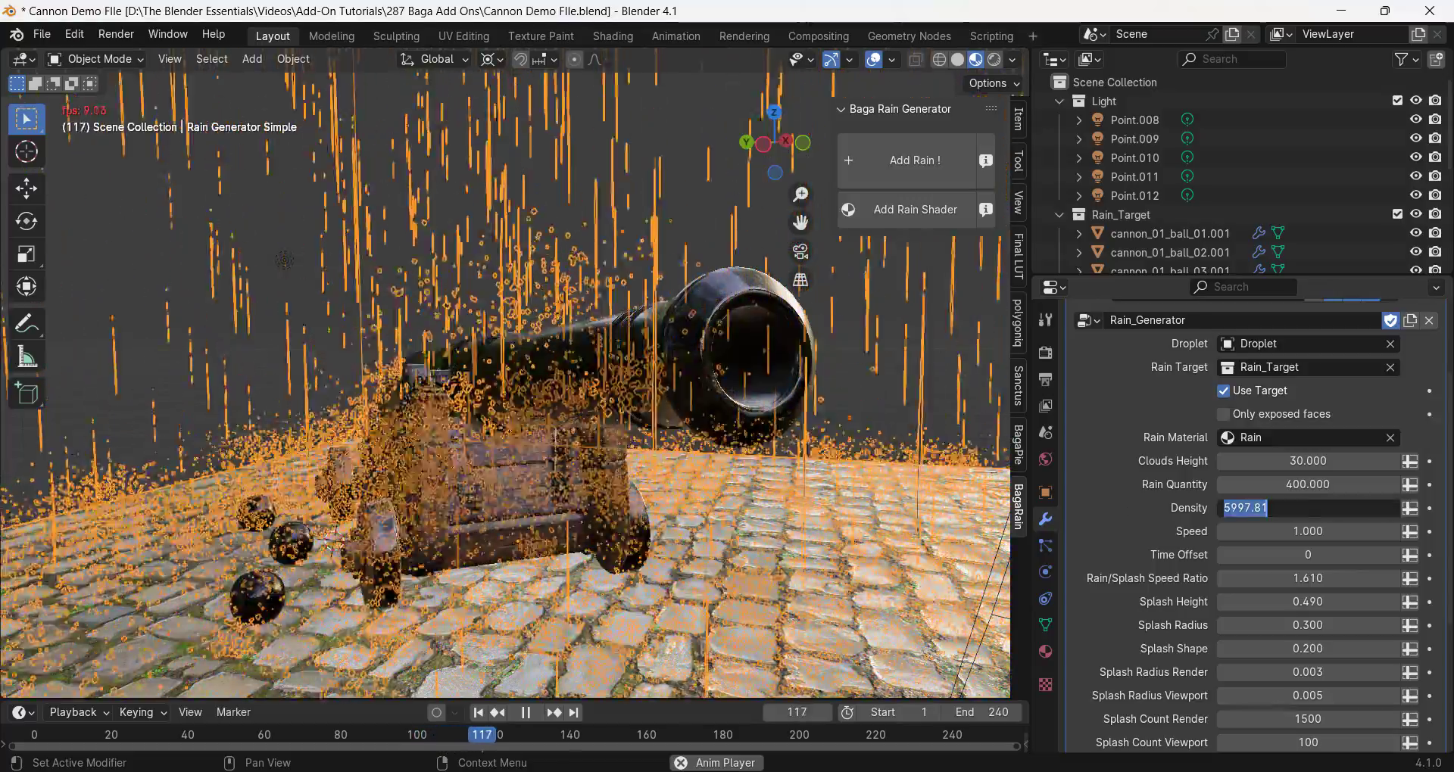
{"action": "type", "text": "300"}
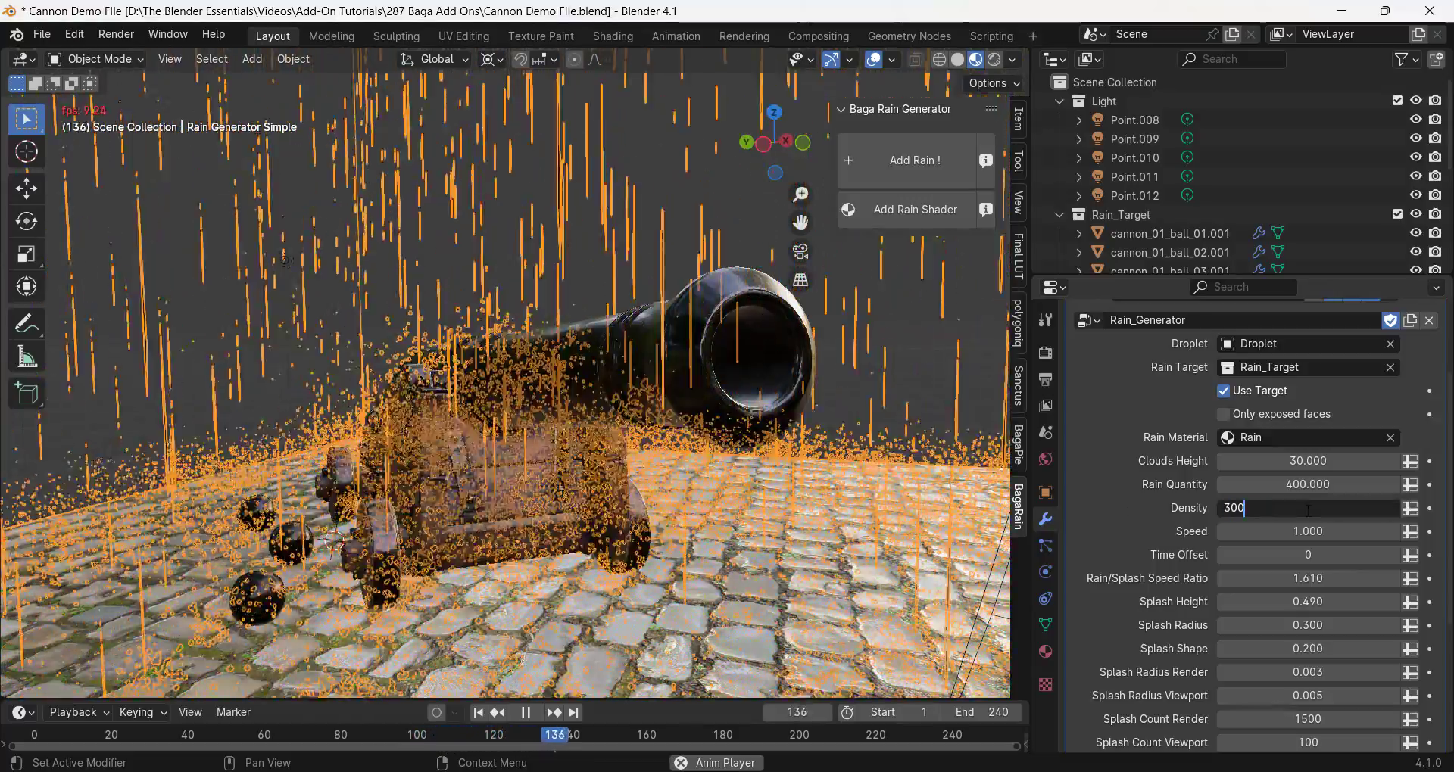
{"action": "type", "text": "0"}
{"action": "key", "text": "Return"}
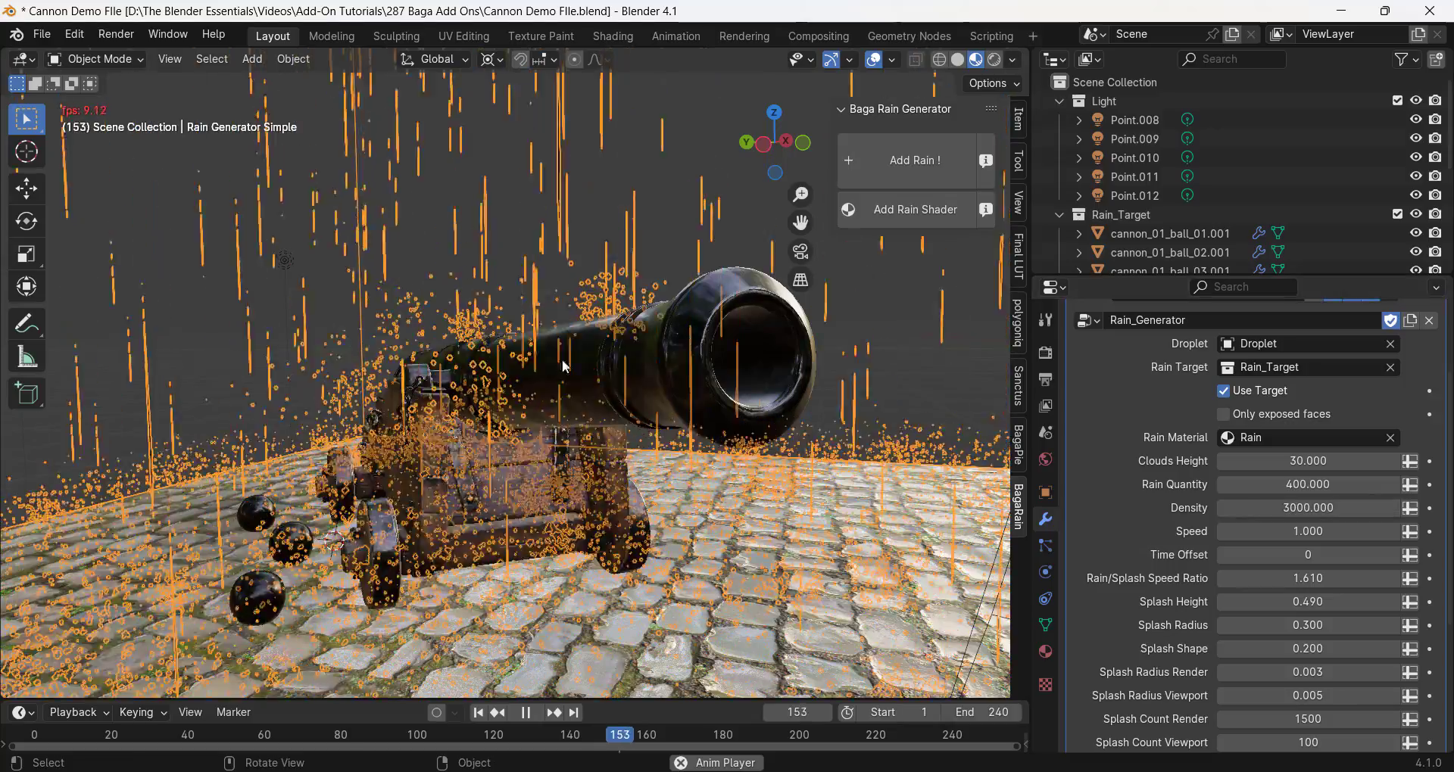
Step: Examine the Rain Generator modifier's speed, splash, wind and rain size settings, including Splash Count Viewport
{"action": "scroll", "coordinate": [1232, 504], "scroll_direction": "down", "scroll_amount": 3}
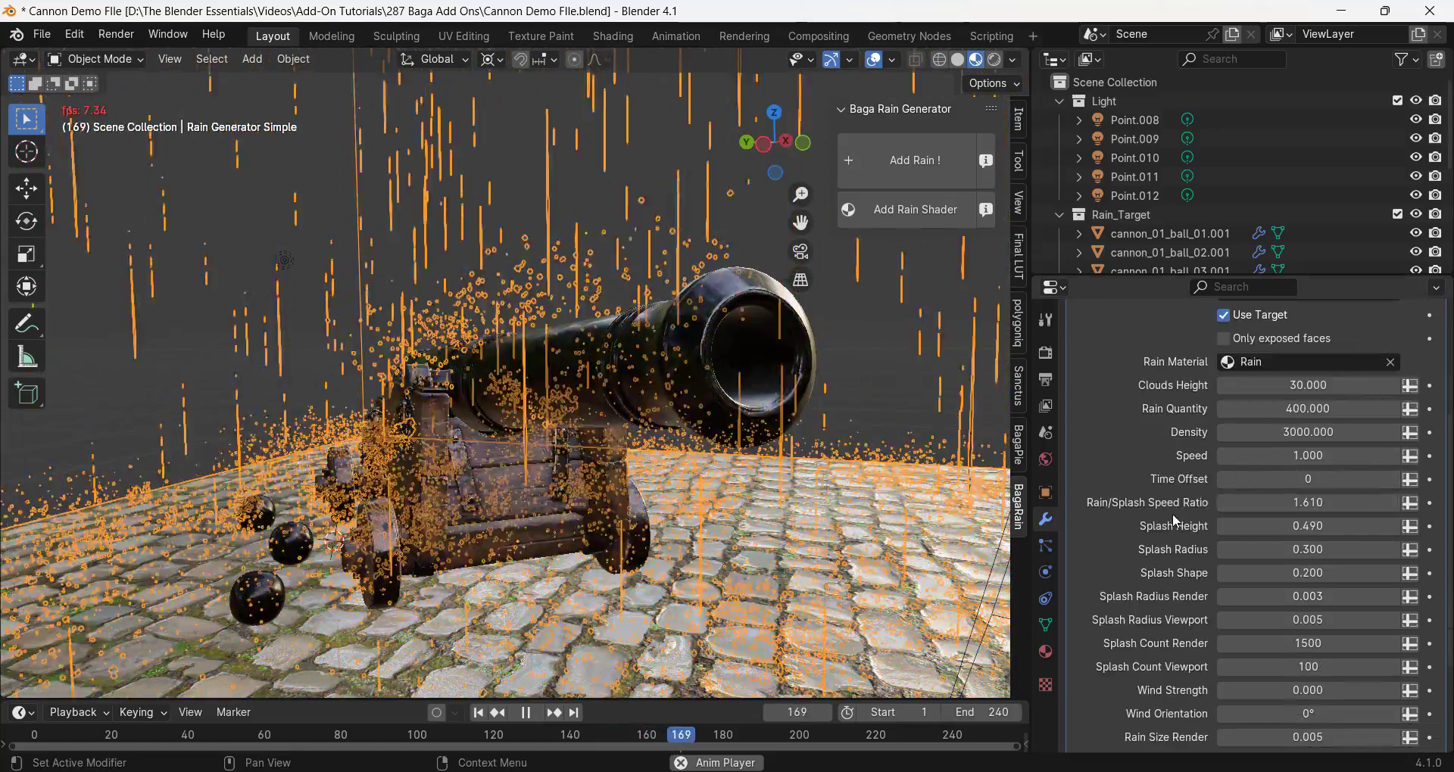
{"action": "scroll", "coordinate": [1232, 503], "scroll_direction": "down", "scroll_amount": 2}
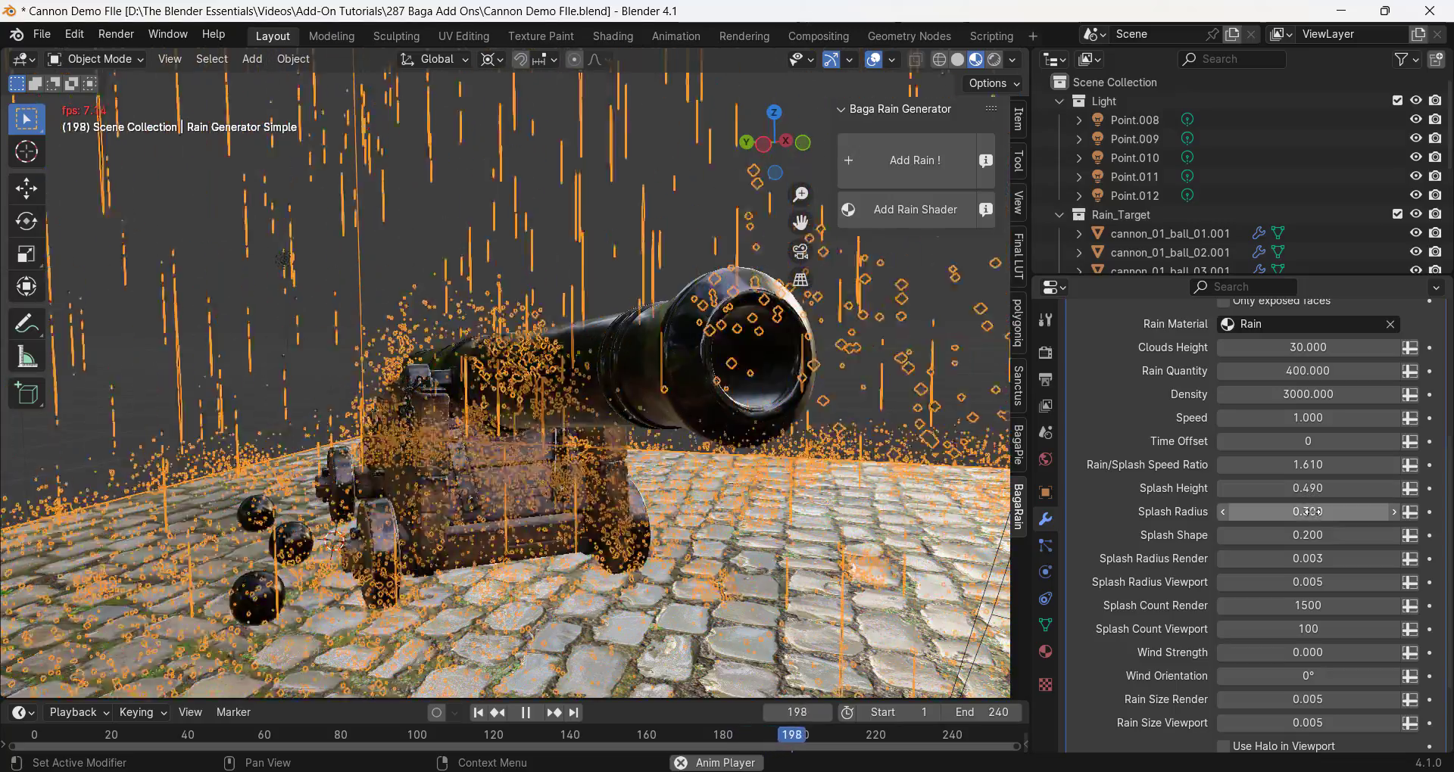
{"action": "scroll", "coordinate": [1311, 523], "scroll_direction": "down", "scroll_amount": 4}
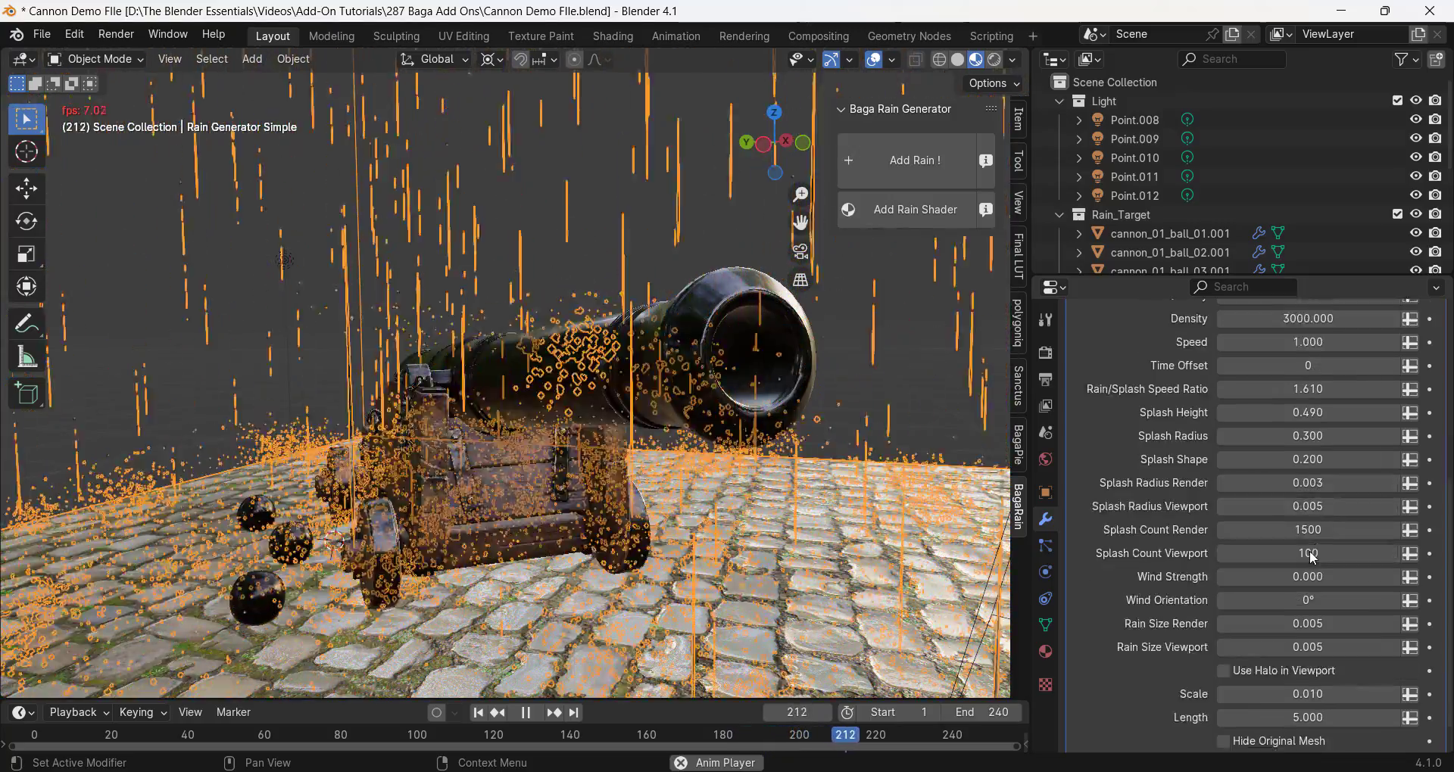
{"action": "left_click_drag", "start_coordinate": [1314, 560], "coordinate": [1393, 551]}
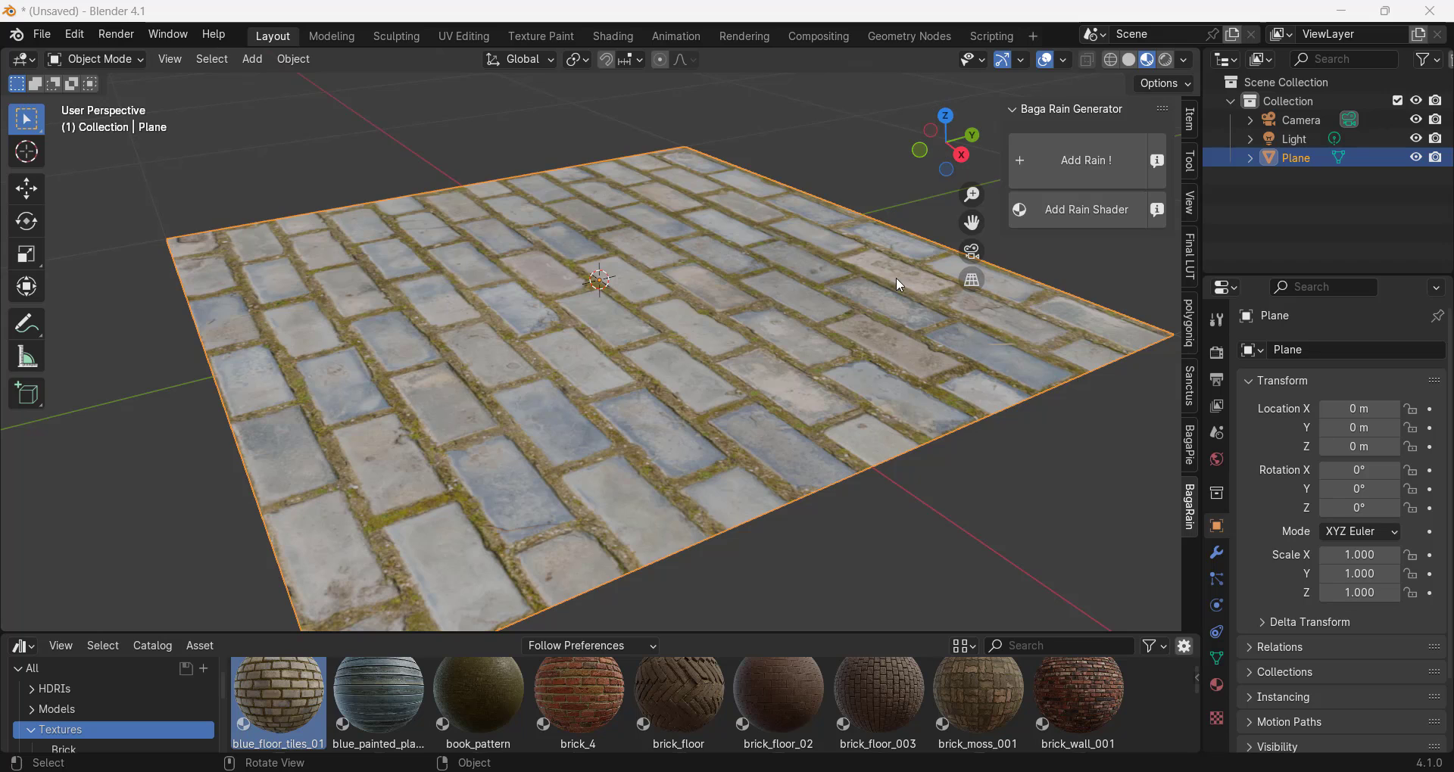
Step: Add the Baga rain shader to the plane's blue_floor_tiles_01 material and inspect the effect on the tiles
{"action": "left_click", "coordinate": [1077, 217]}
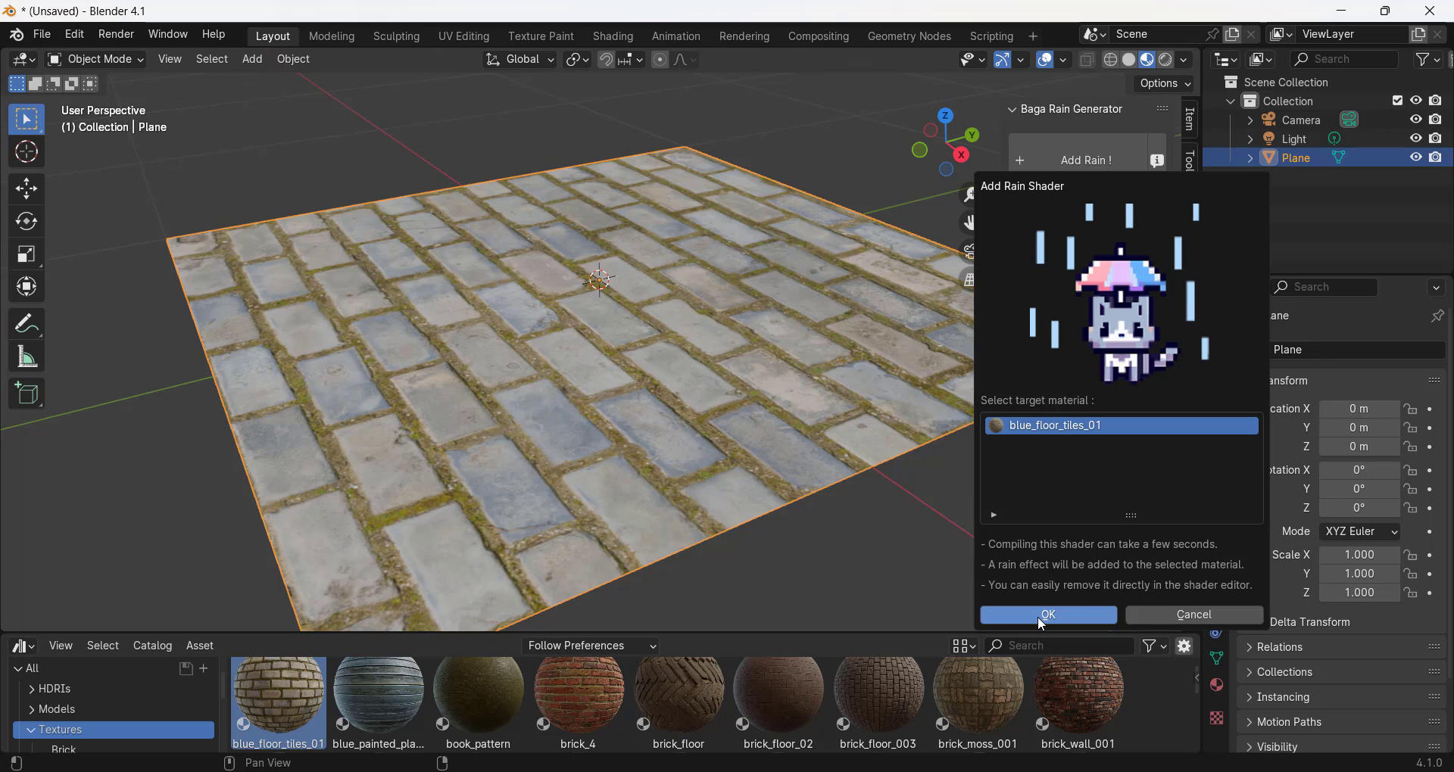
{"action": "left_click", "coordinate": [1089, 615]}
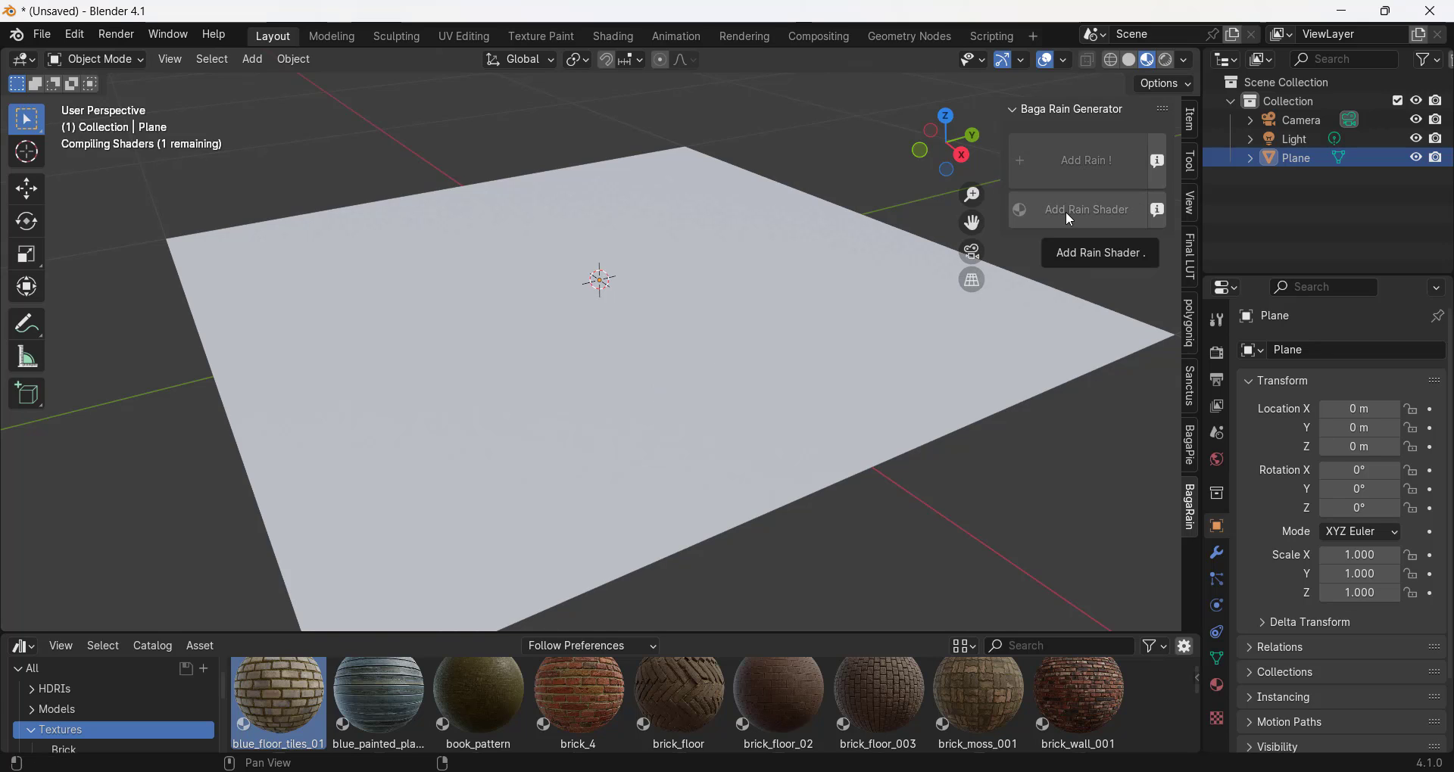
{"action": "middle_click_drag", "start_coordinate": [708, 339], "coordinate": [725, 338]}
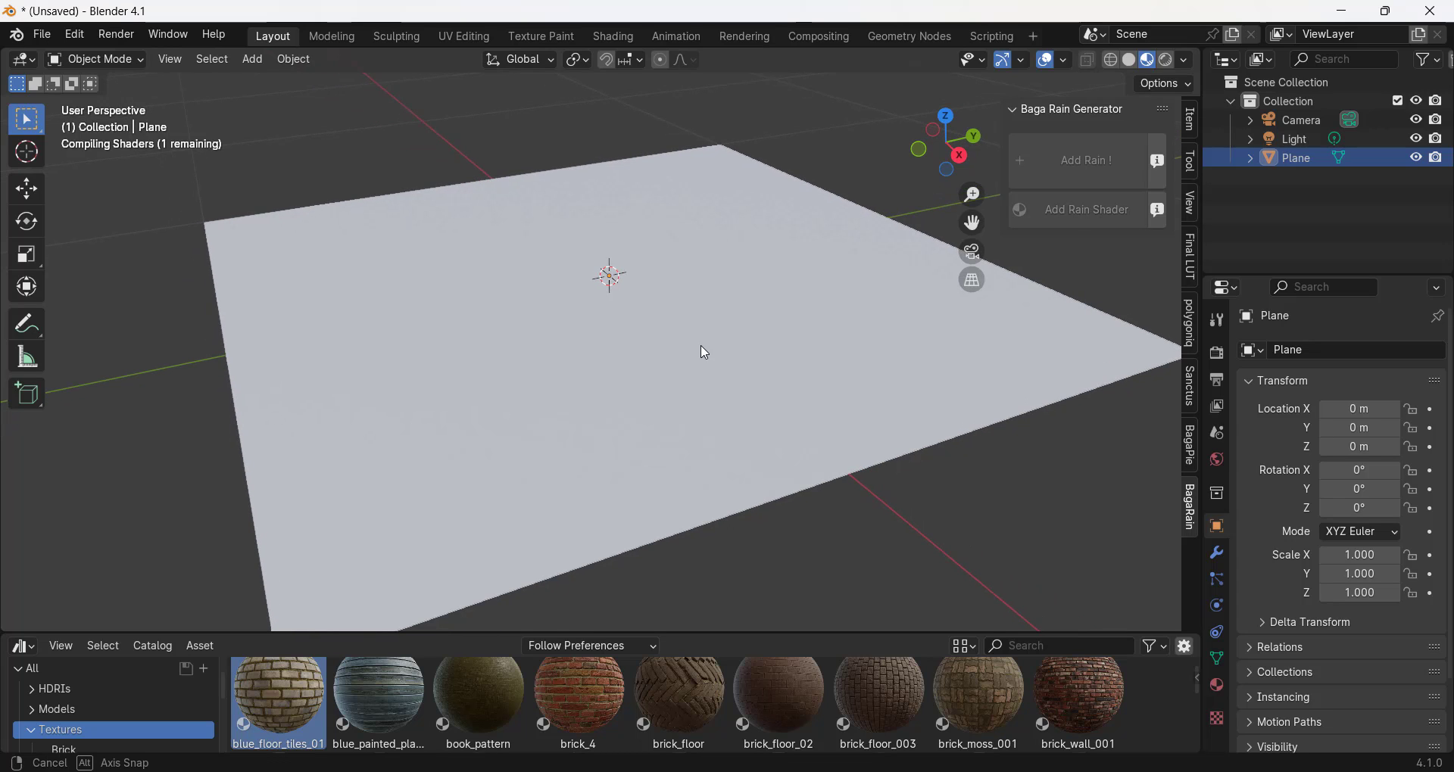
{"action": "middle_click_drag", "start_coordinate": [720, 324], "coordinate": [649, 342]}
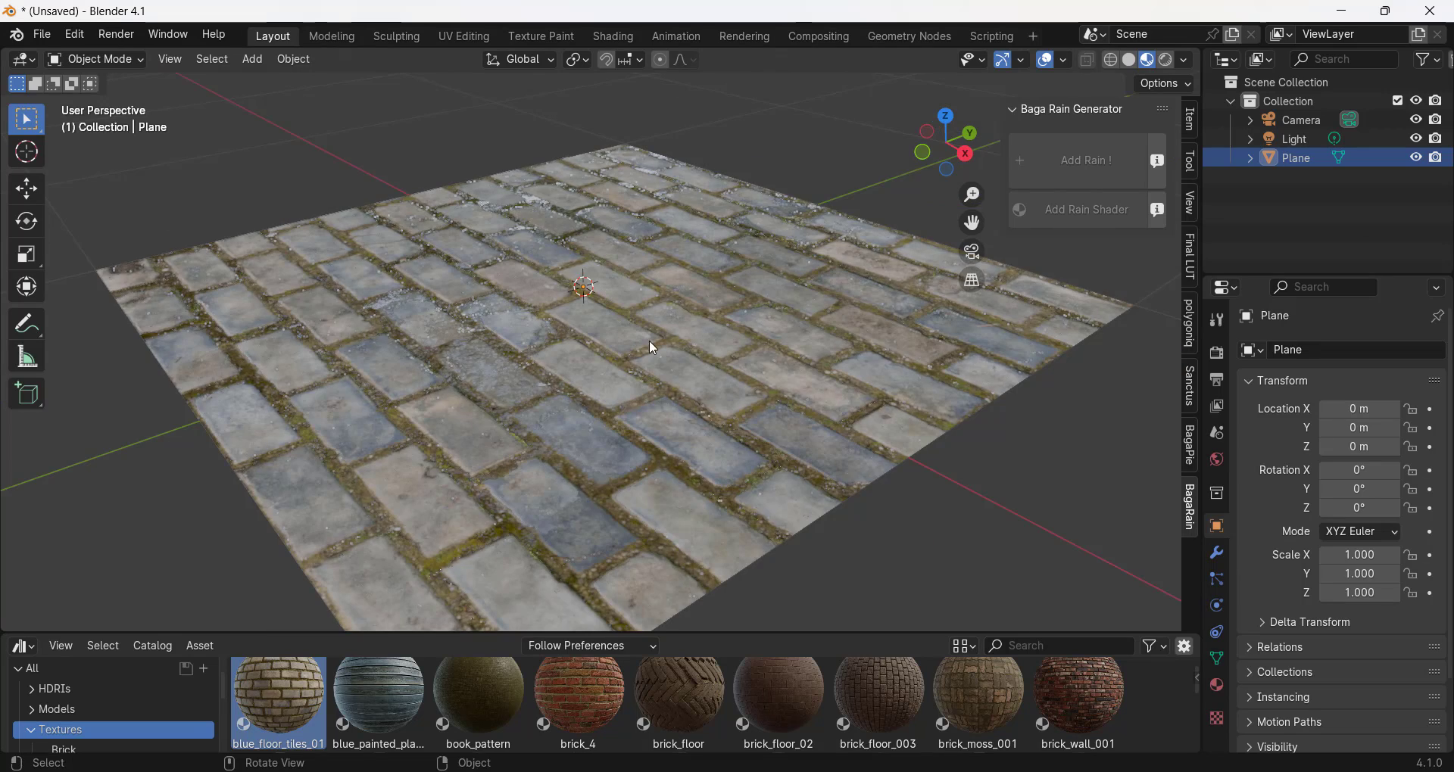
{"action": "scroll", "coordinate": [658, 348], "scroll_direction": "up", "scroll_amount": 3}
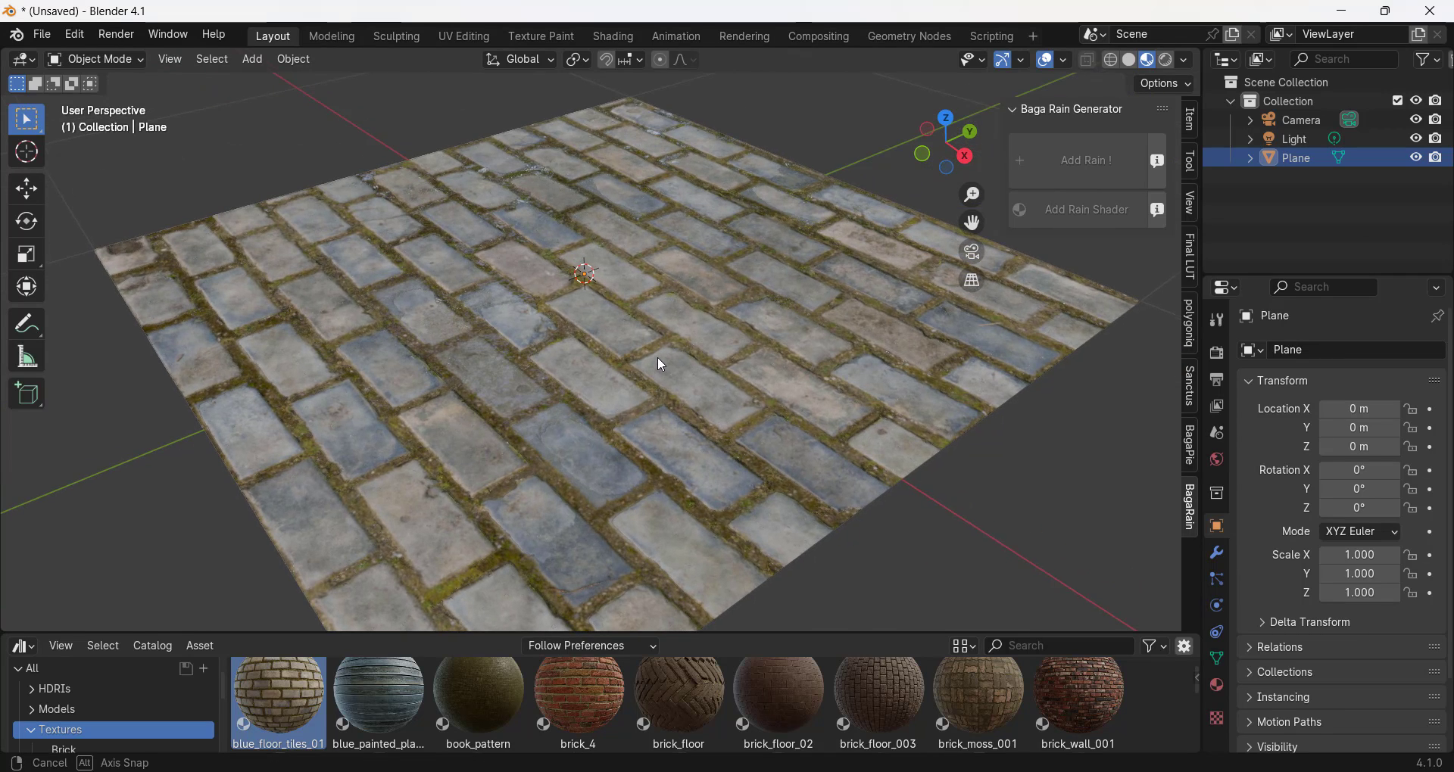
{"action": "scroll", "coordinate": [659, 345], "scroll_direction": "down", "scroll_amount": 2}
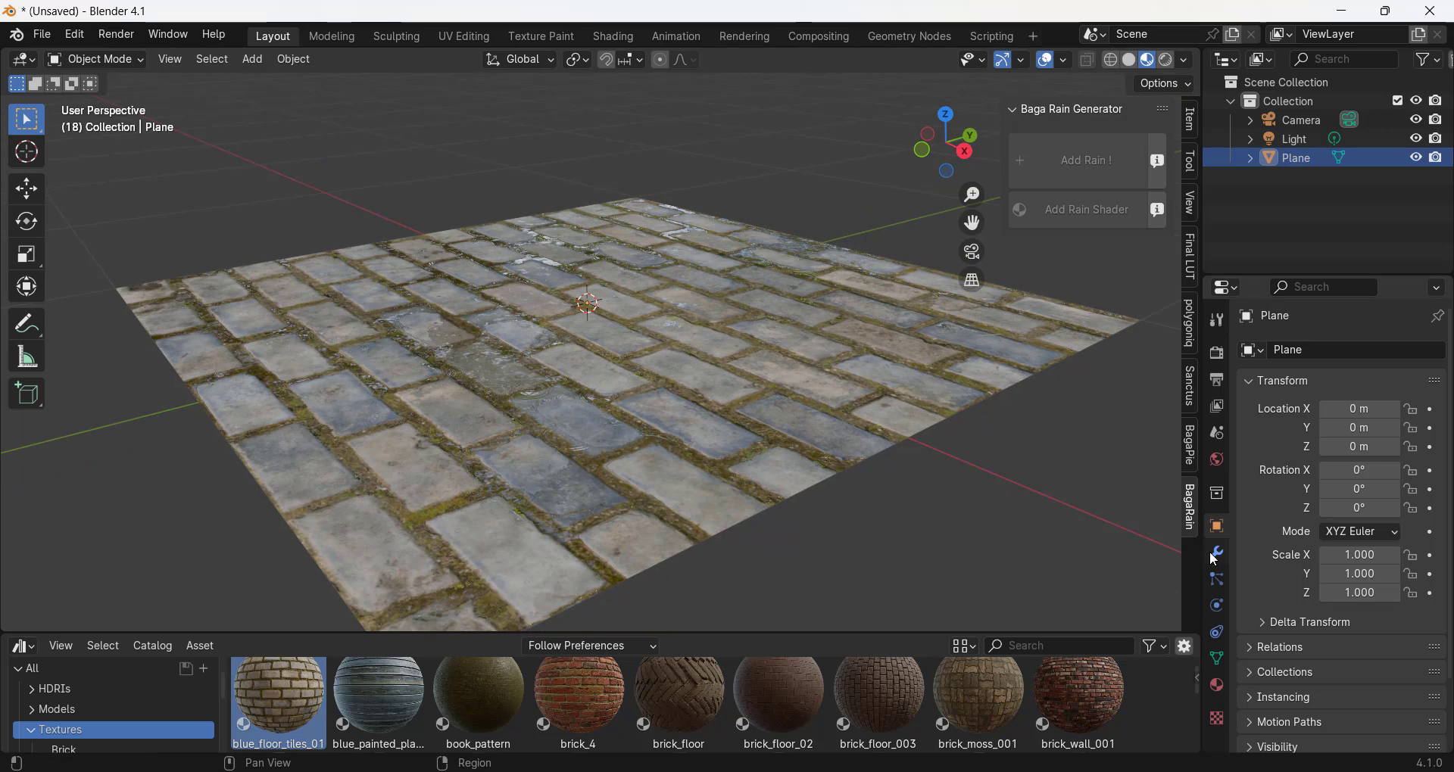
Step: In the tile plane's rain material, try a water density of 4.3 and a Water Prop value of 1.9
{"action": "left_click", "coordinate": [1217, 553]}
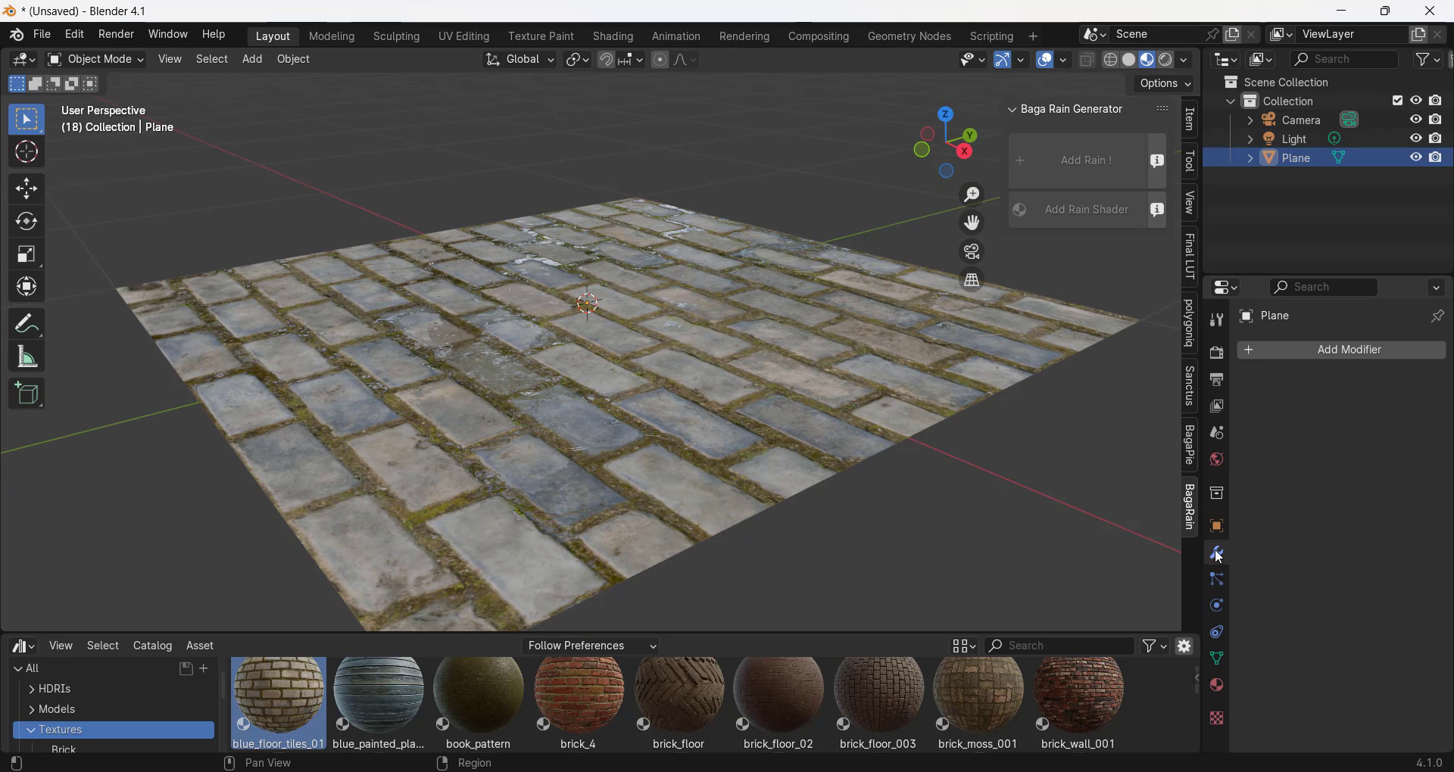
{"action": "left_click", "coordinate": [829, 355]}
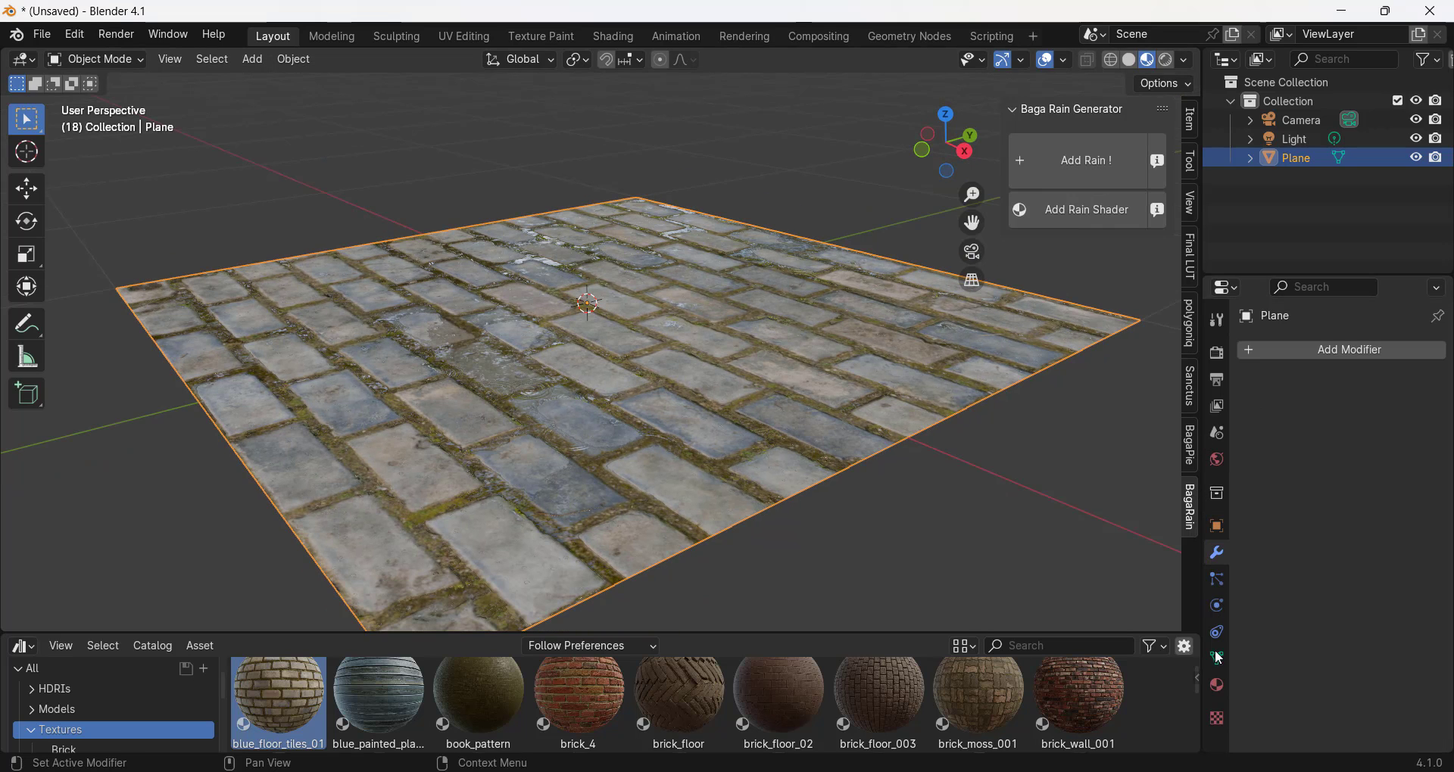
{"action": "left_click", "coordinate": [1217, 686]}
{"action": "scroll", "coordinate": [1312, 506], "scroll_direction": "down", "scroll_amount": 5}
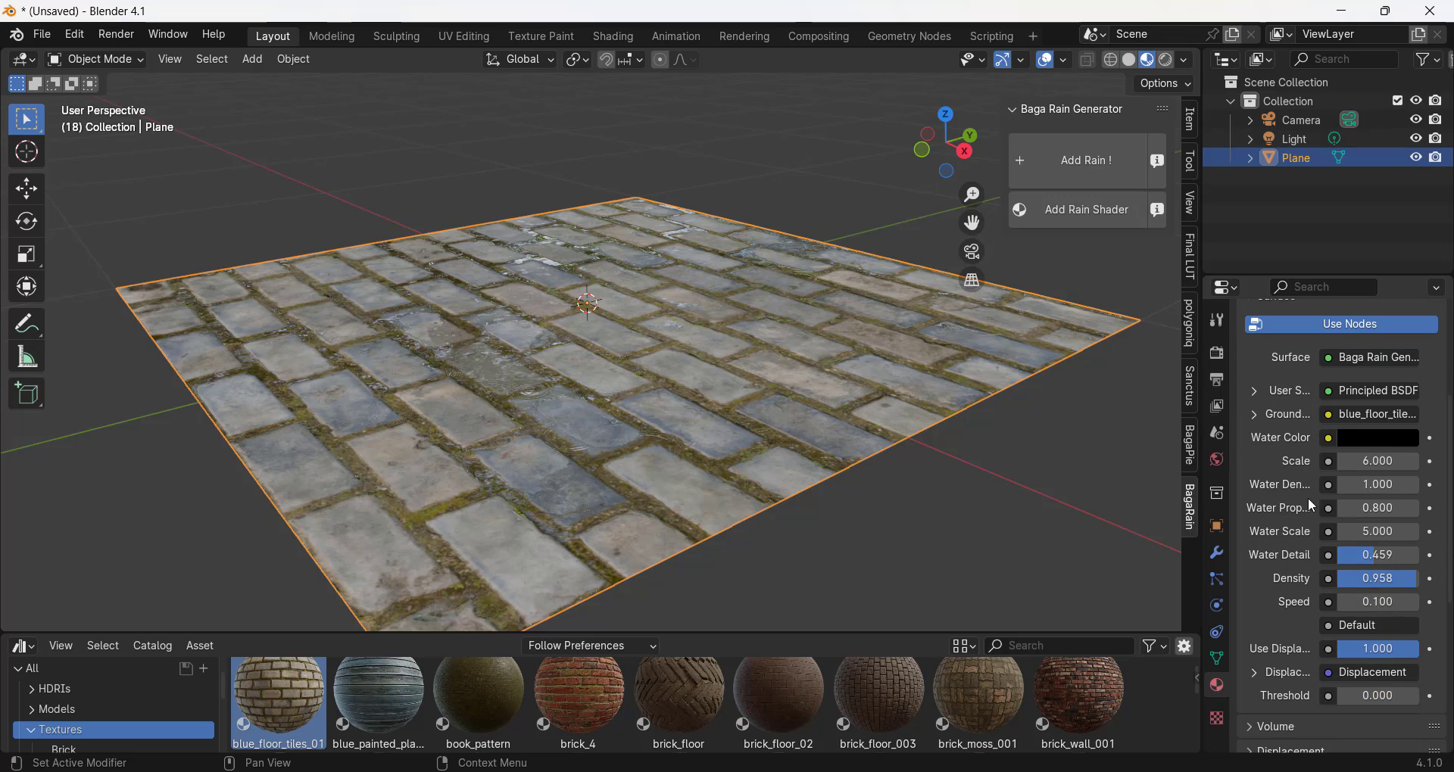
{"action": "left_click_drag", "start_coordinate": [1377, 485], "coordinate": [1390, 485]}
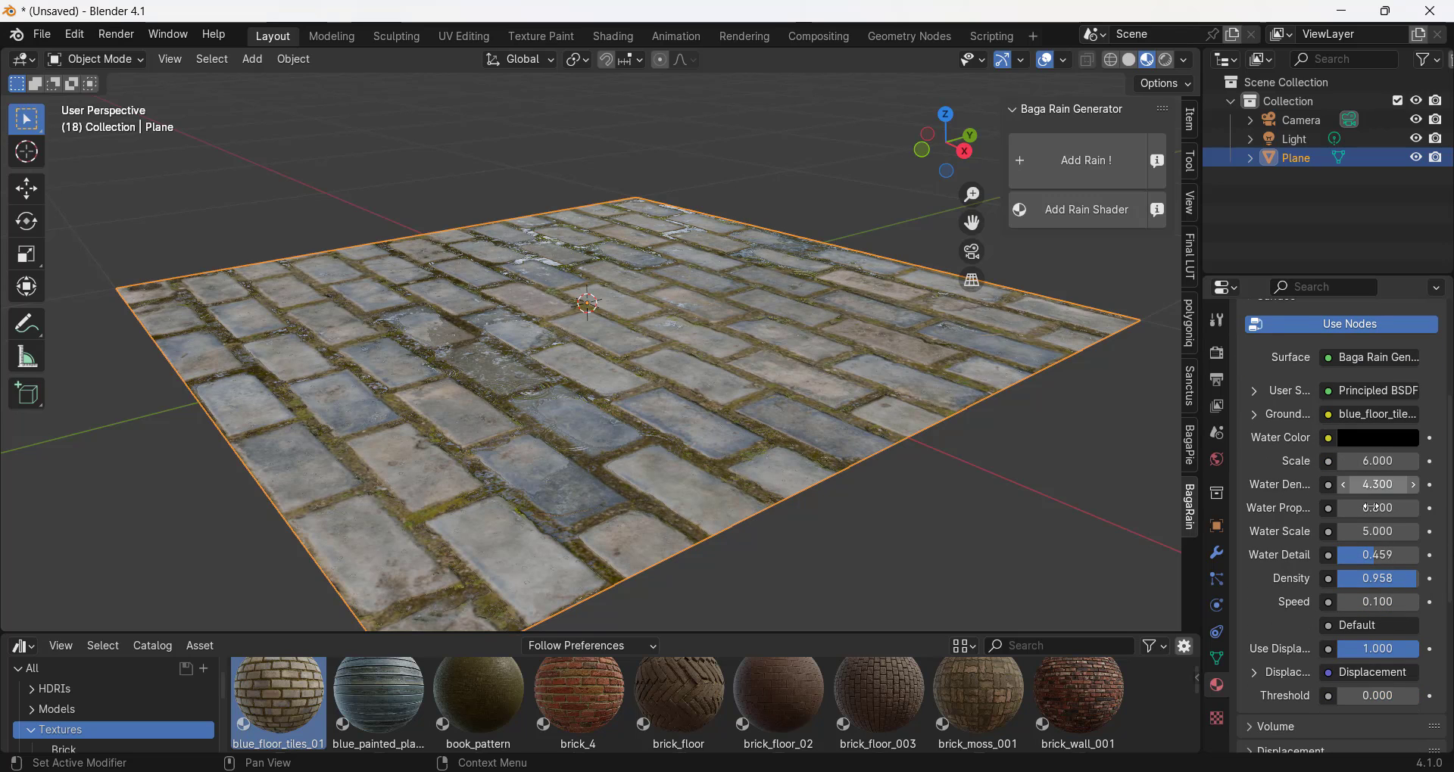
{"action": "left_click_drag", "start_coordinate": [1376, 508], "coordinate": [1401, 508]}
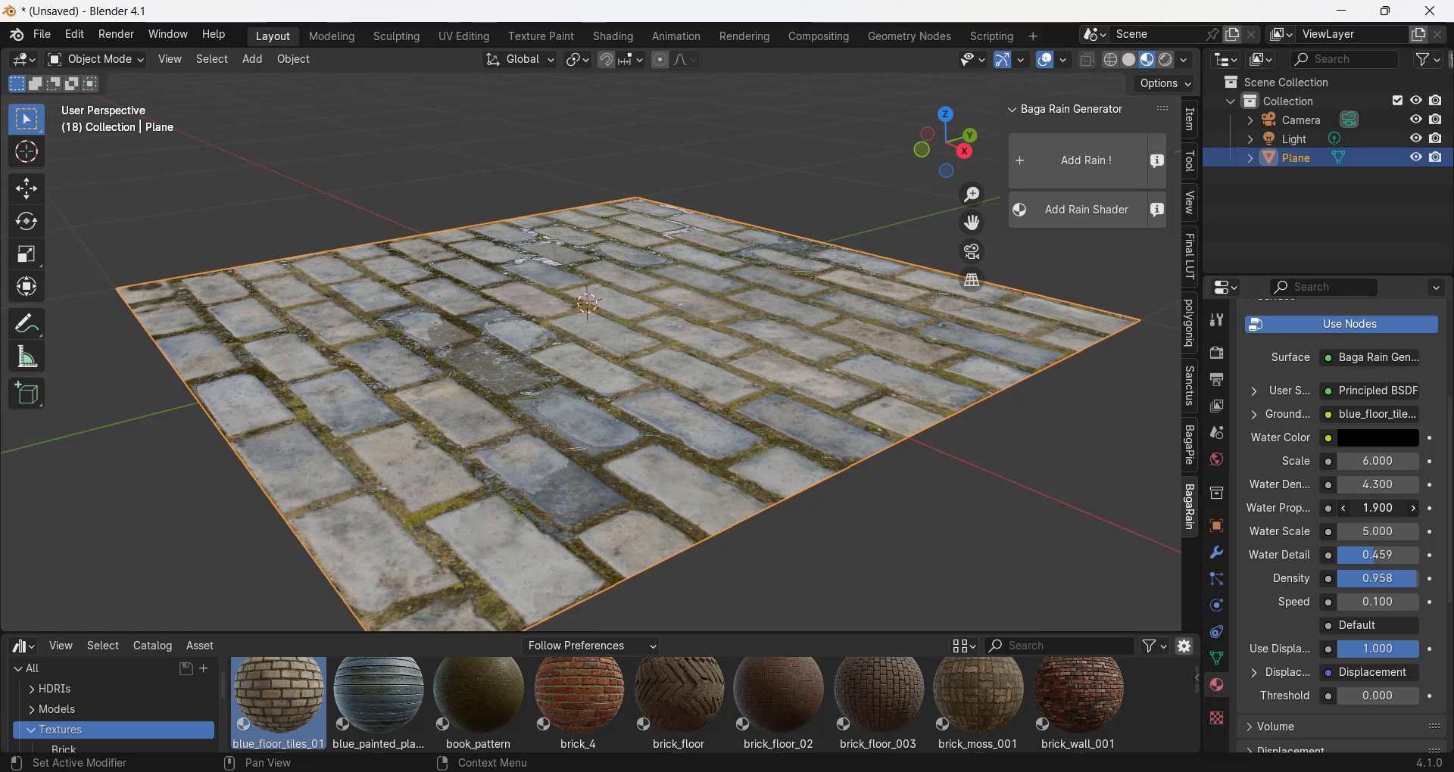
{"action": "middle_click_drag", "start_coordinate": [579, 350], "coordinate": [580, 347]}
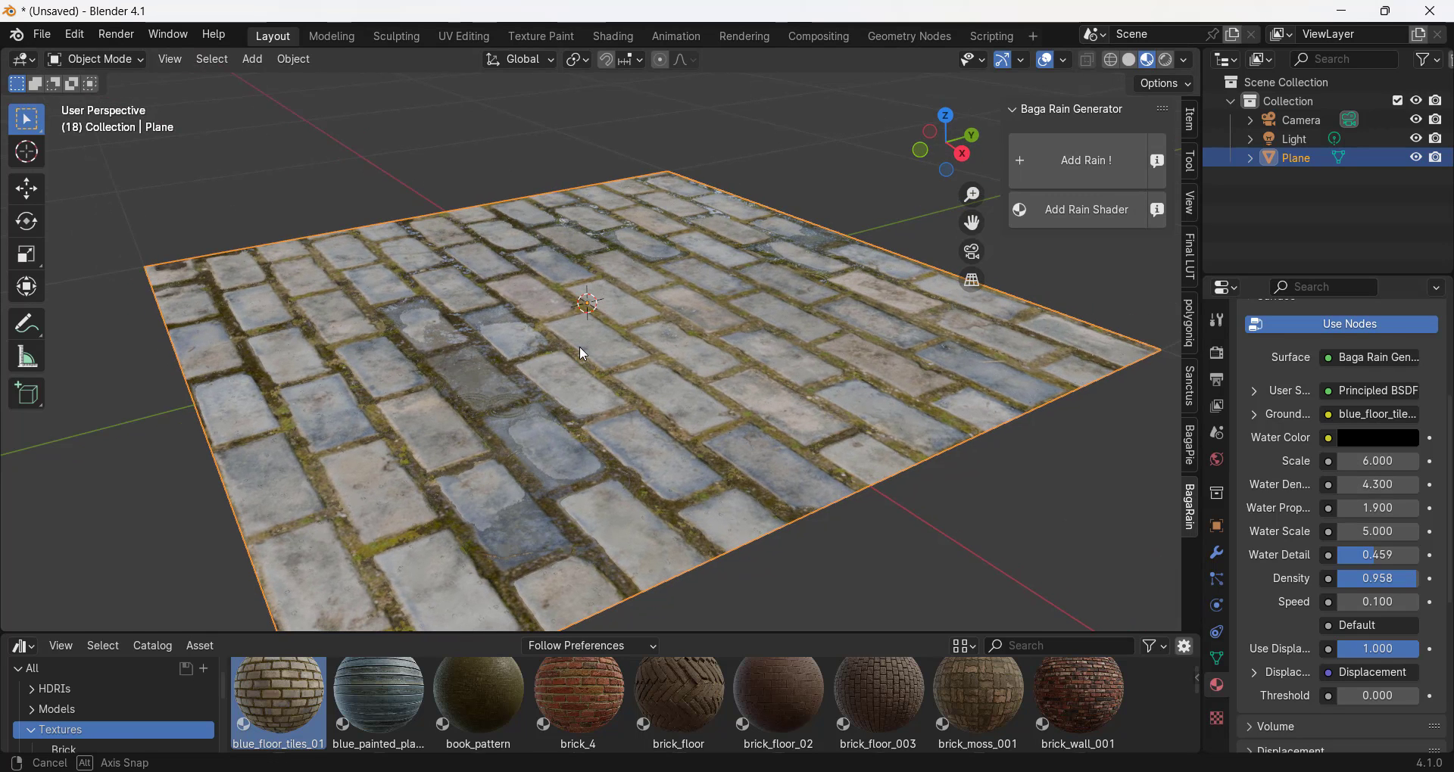
Step: Add a sun light and raise it above the tile plane
{"action": "key", "text": "shift+a"}
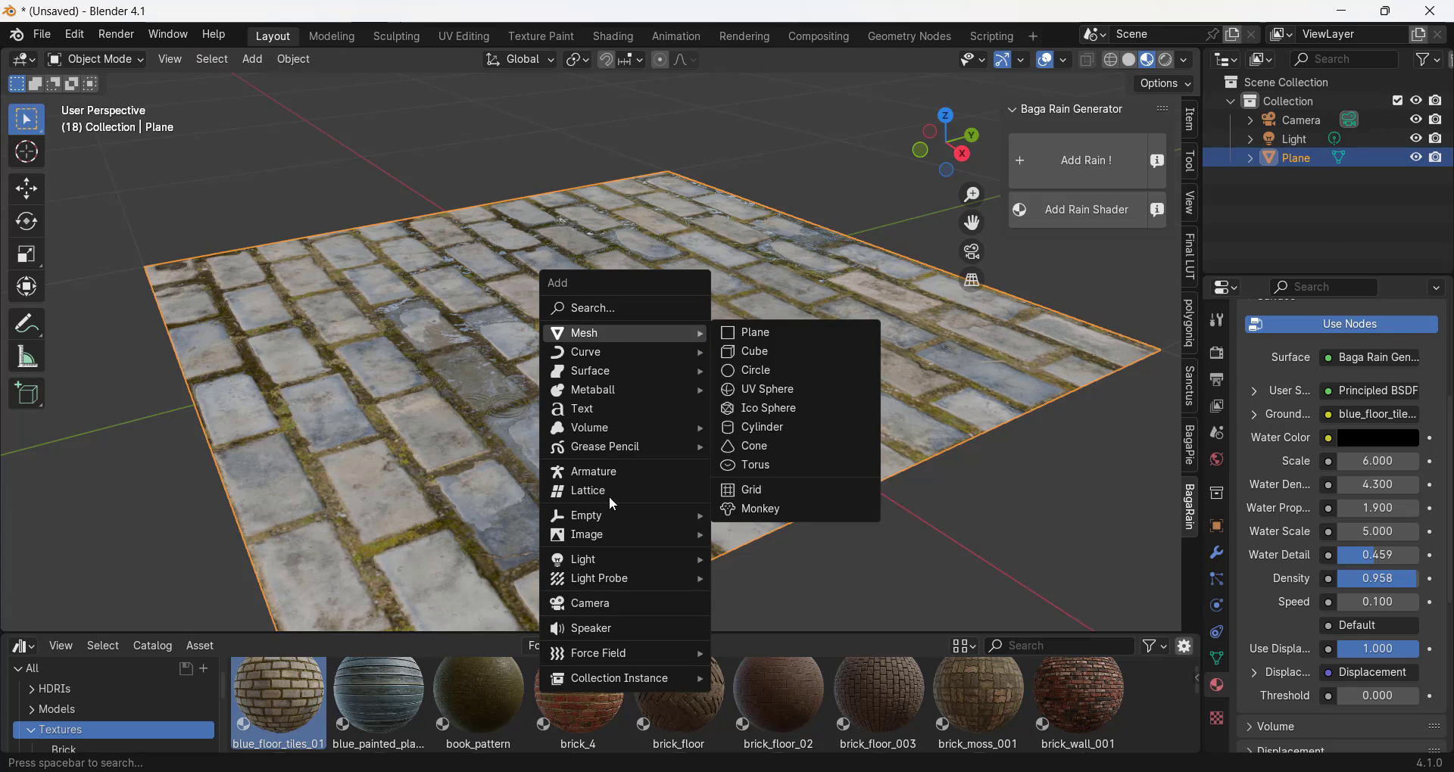
{"action": "mouse_move", "coordinate": [605, 562]}
{"action": "left_click", "coordinate": [779, 579]}
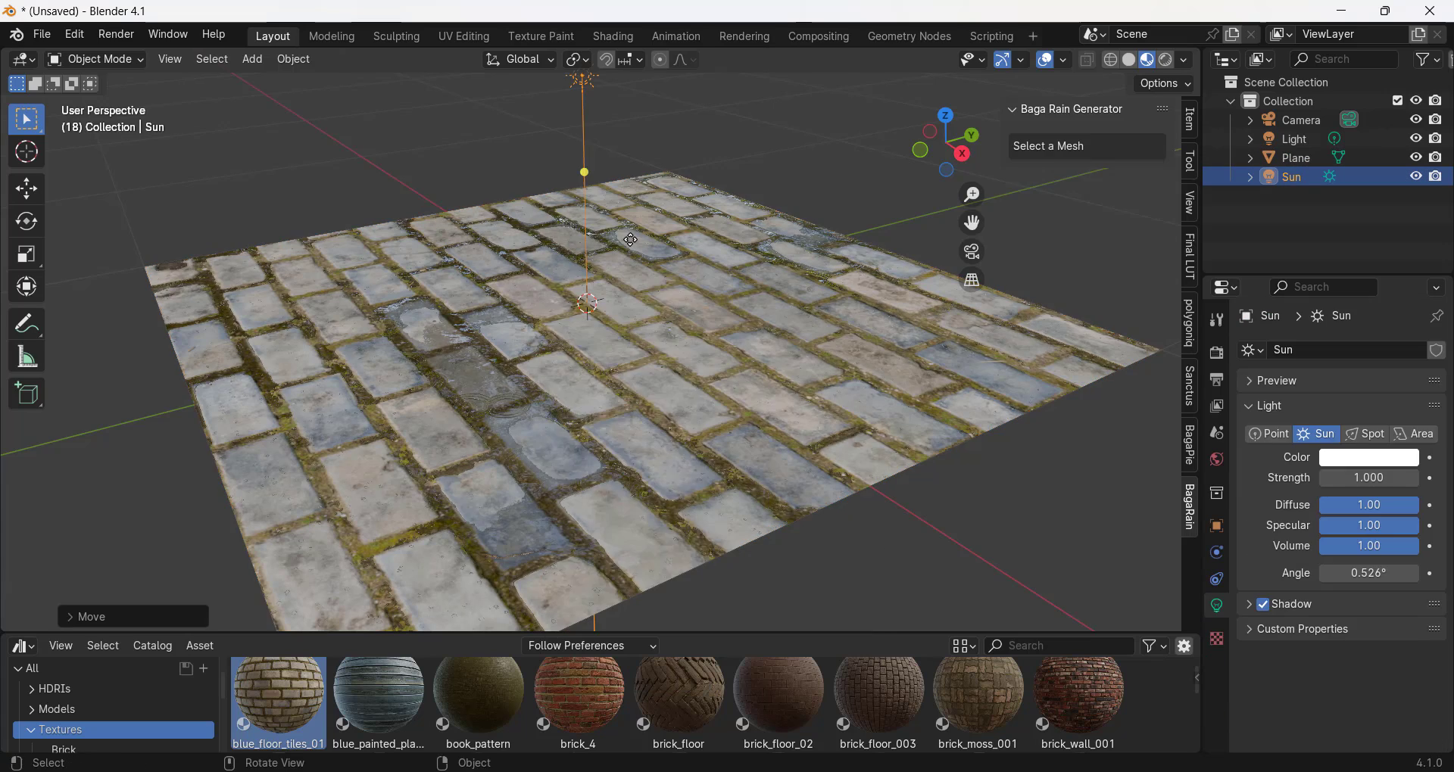
Step: Select the tile plane and set its rain shader's water density to 6.6 and Water Prop value to 0.8
{"action": "left_click", "coordinate": [532, 239]}
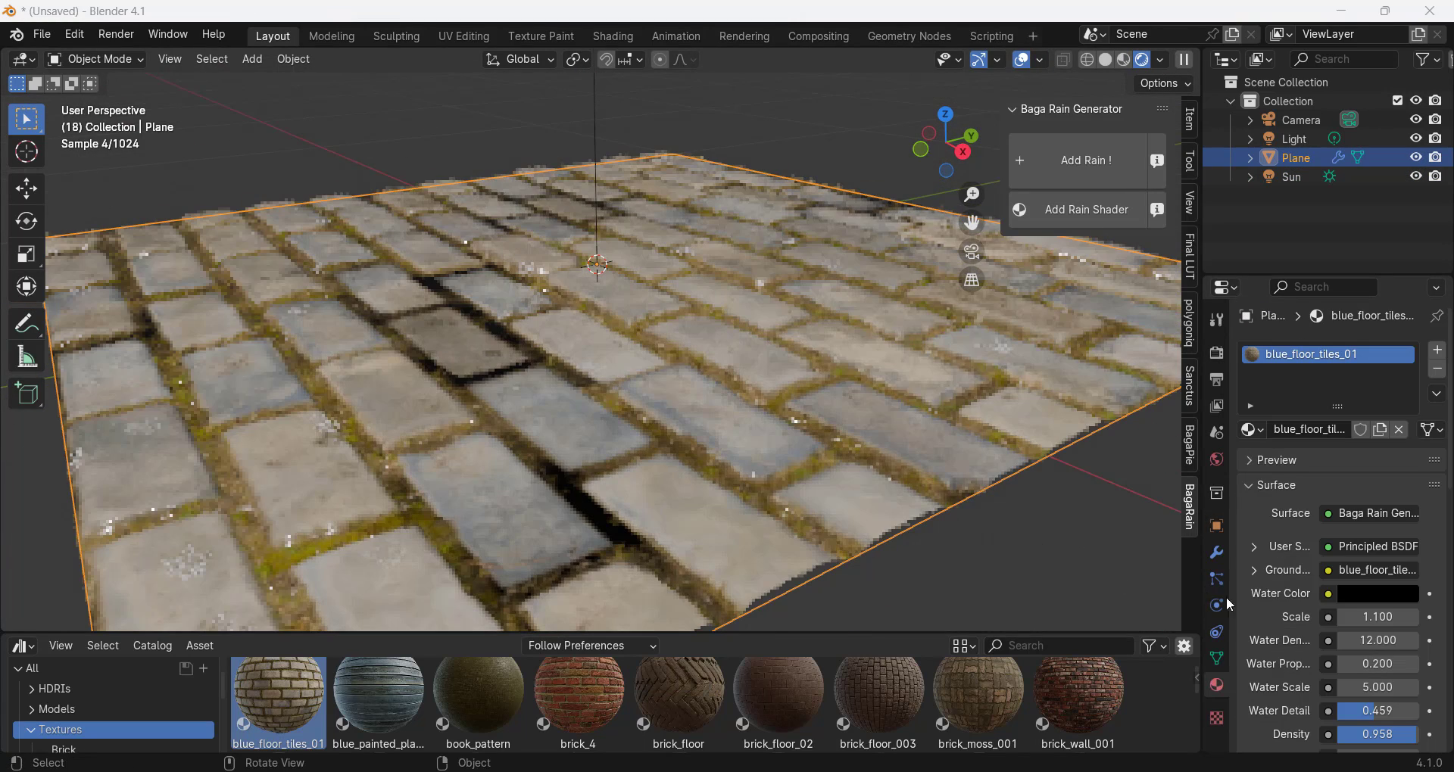
{"action": "scroll", "coordinate": [571, 375], "scroll_direction": "up", "scroll_amount": 3}
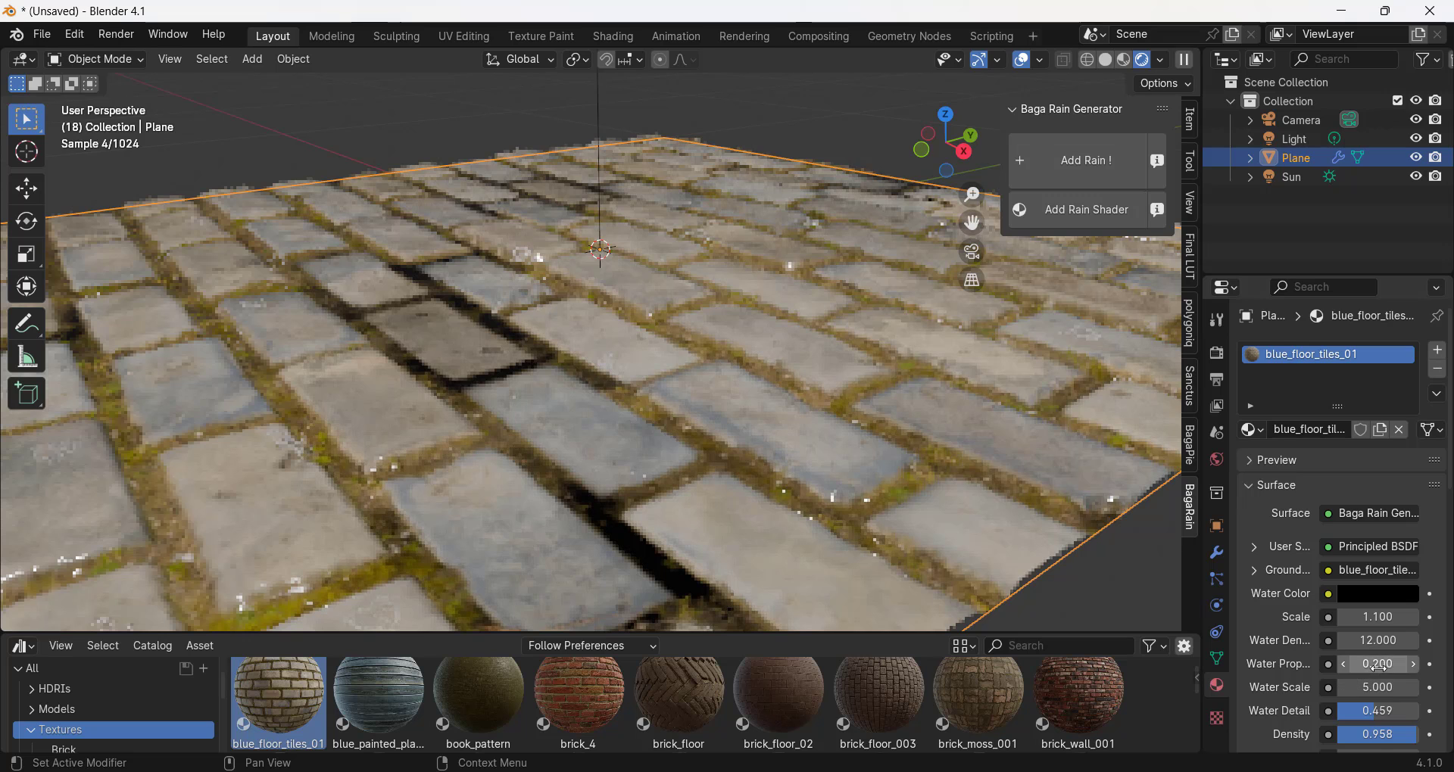
{"action": "mouse_move", "coordinate": [1377, 664]}
{"action": "left_mouse_down"}
{"action": "mouse_move", "coordinate": [1403, 664]}
{"action": "mouse_move", "coordinate": [1347, 640]}
{"action": "mouse_move", "coordinate": [1375, 640]}
{"action": "left_mouse_up"}
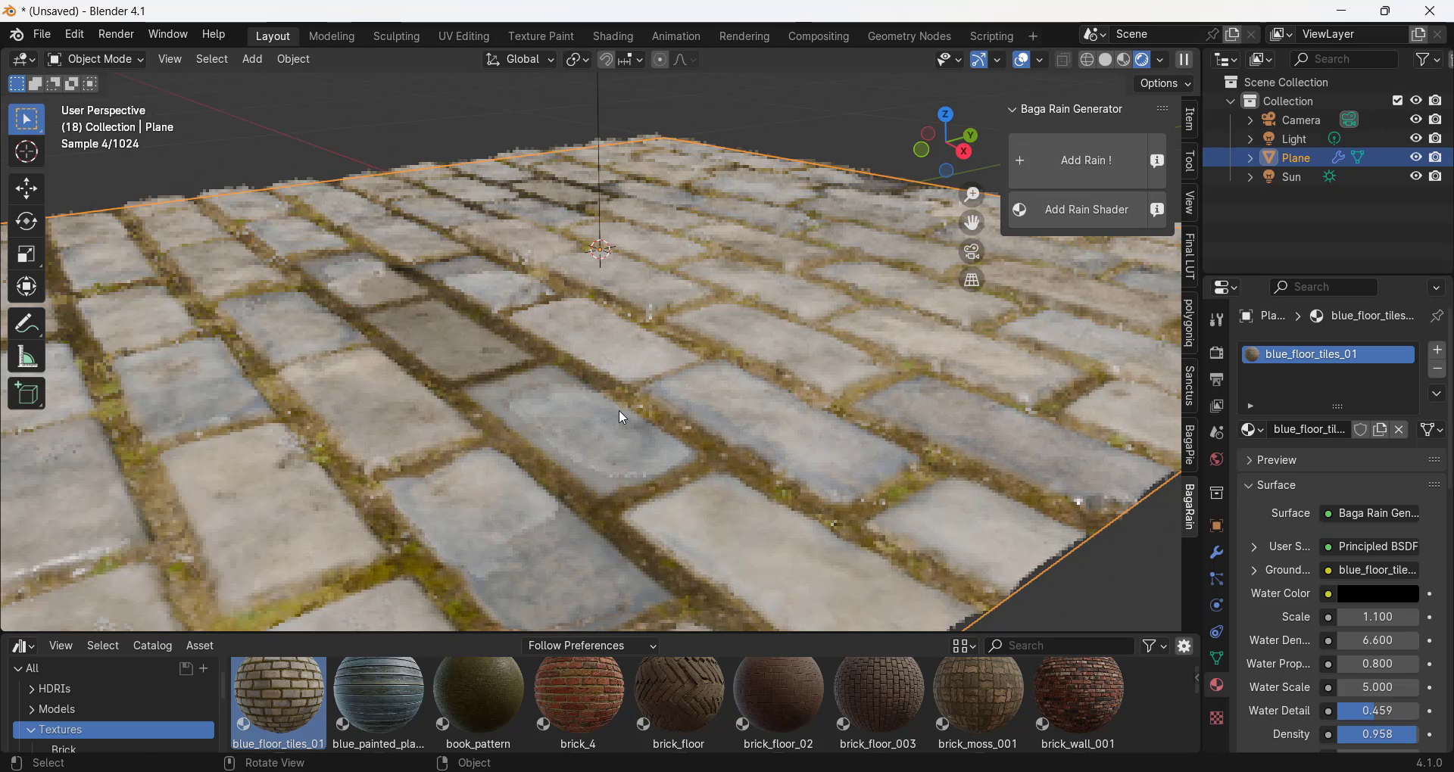
{"action": "middle_click_drag", "start_coordinate": [619, 410], "coordinate": [616, 371]}
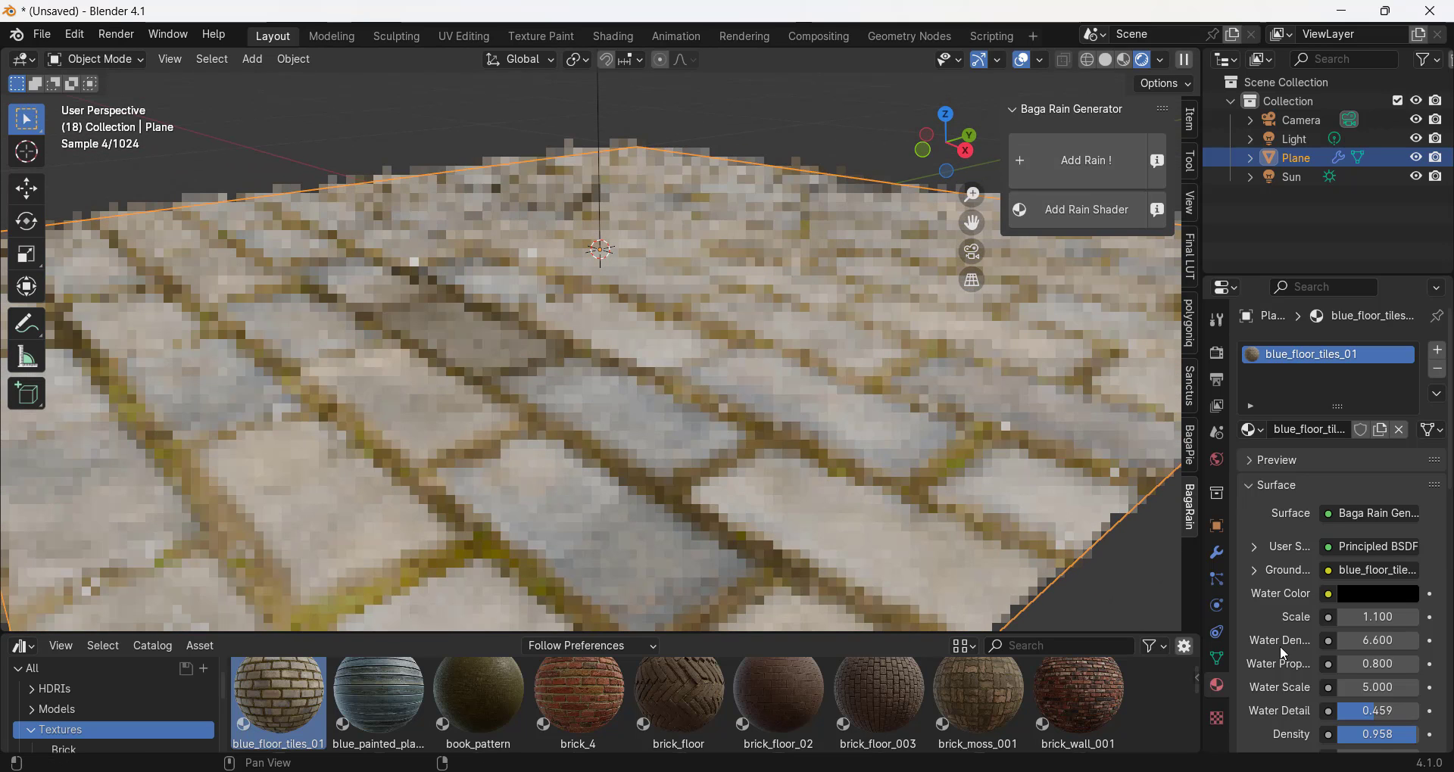
{"action": "scroll", "coordinate": [1356, 665], "scroll_direction": "down", "scroll_amount": 6}
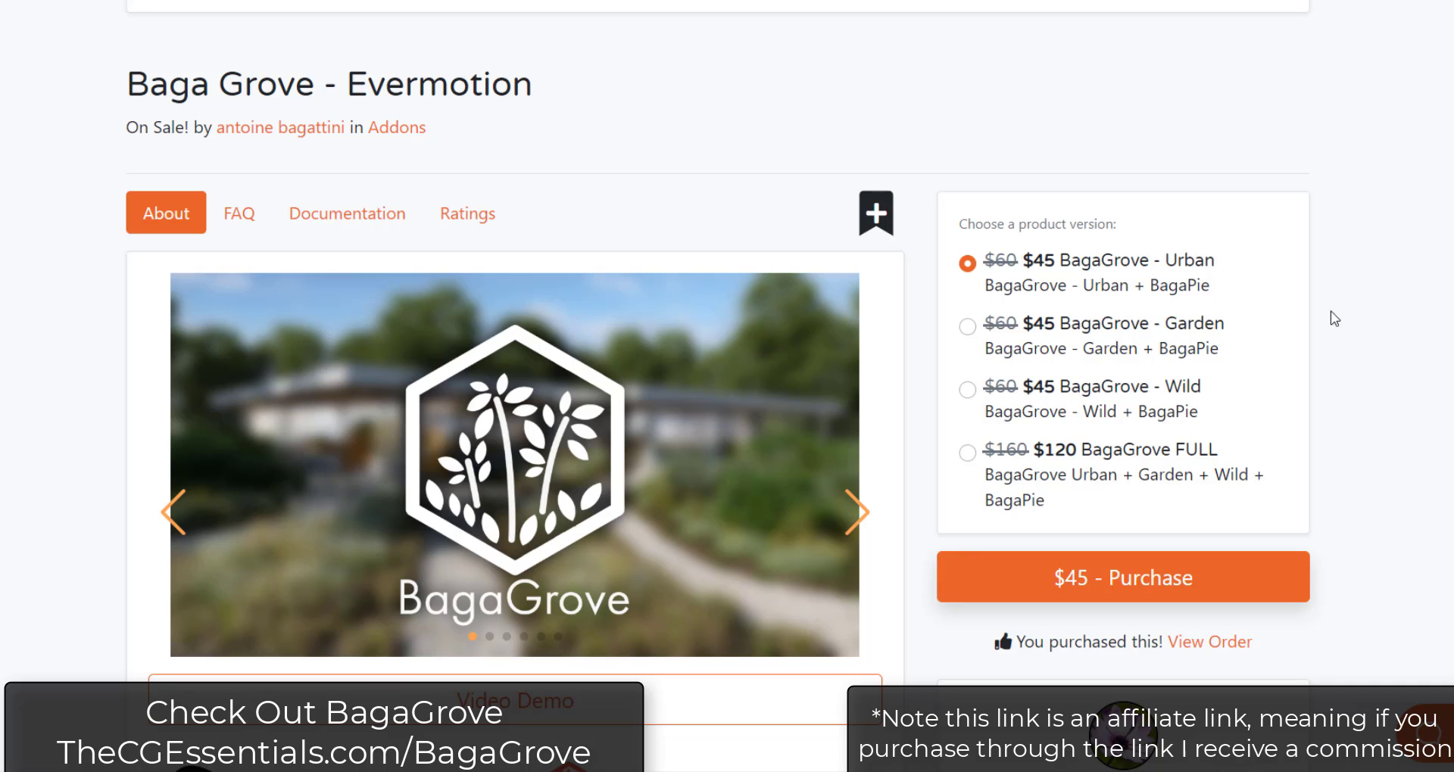
Step: On Blender Market, read through the Baga Grove - Evermotion page, examining its grove drawing, asset layering and seed features
{"action": "scroll", "coordinate": [1422, 311], "scroll_direction": "down", "scroll_amount": 7}
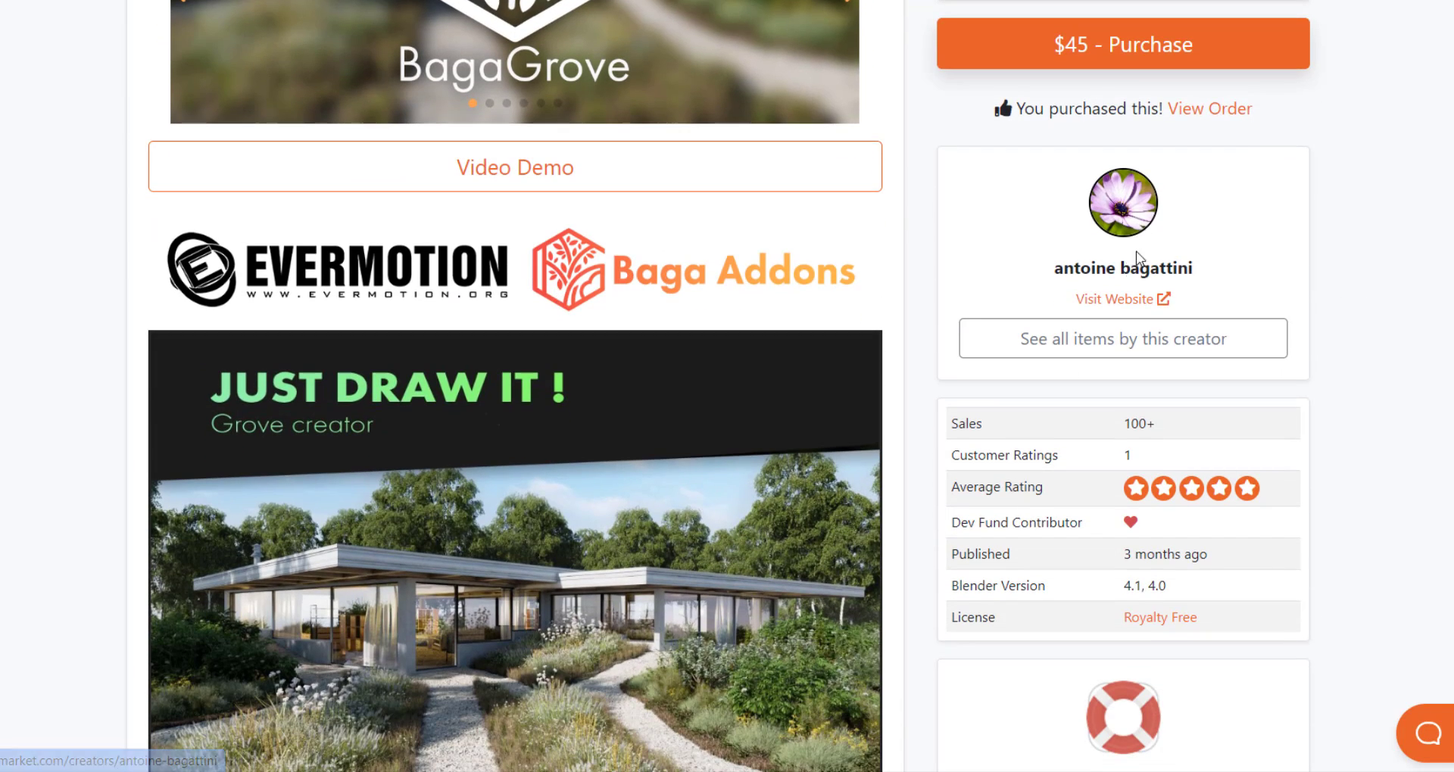
{"action": "scroll", "coordinate": [186, 302], "scroll_direction": "down", "scroll_amount": 2}
{"action": "scroll", "coordinate": [187, 299], "scroll_direction": "down", "scroll_amount": 2}
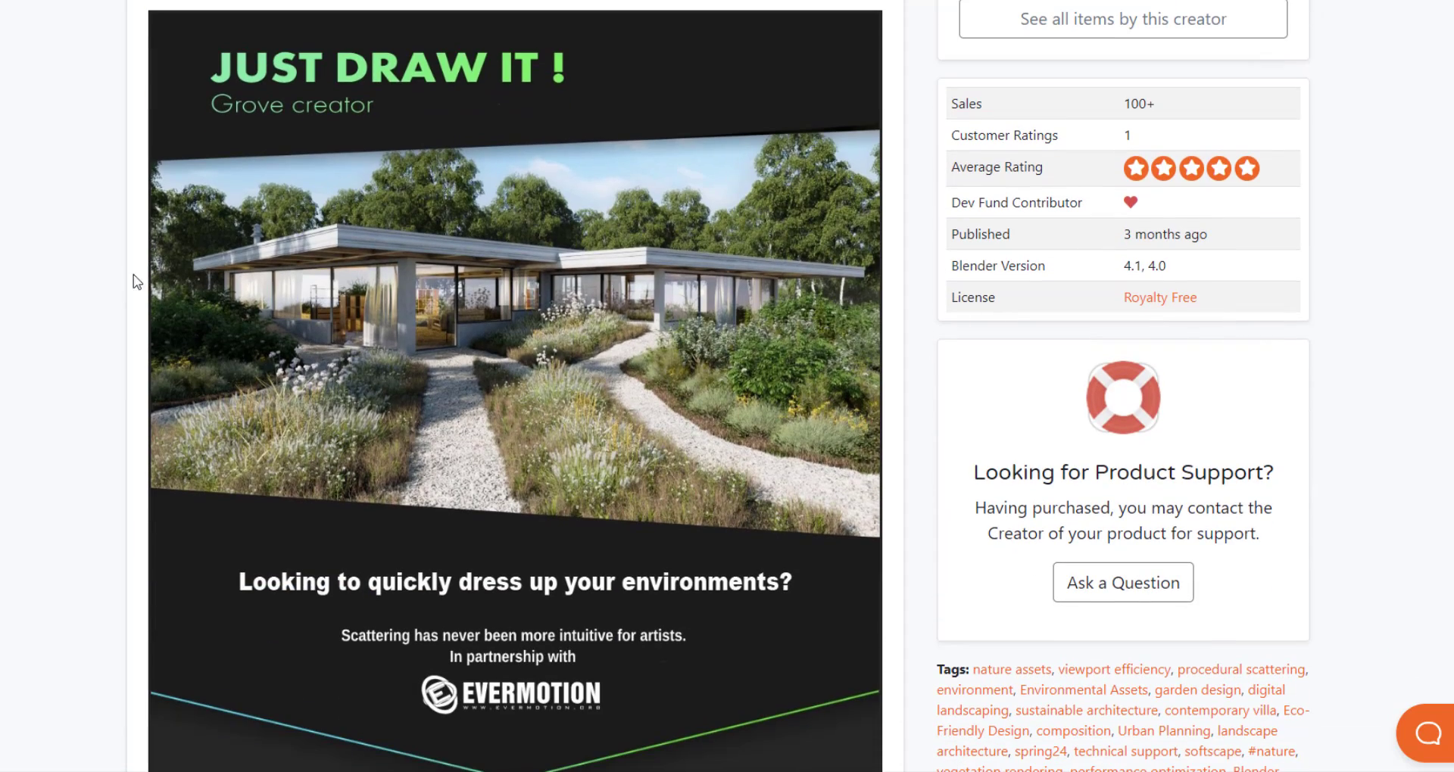
{"action": "scroll", "coordinate": [709, 381], "scroll_direction": "down", "scroll_amount": 8}
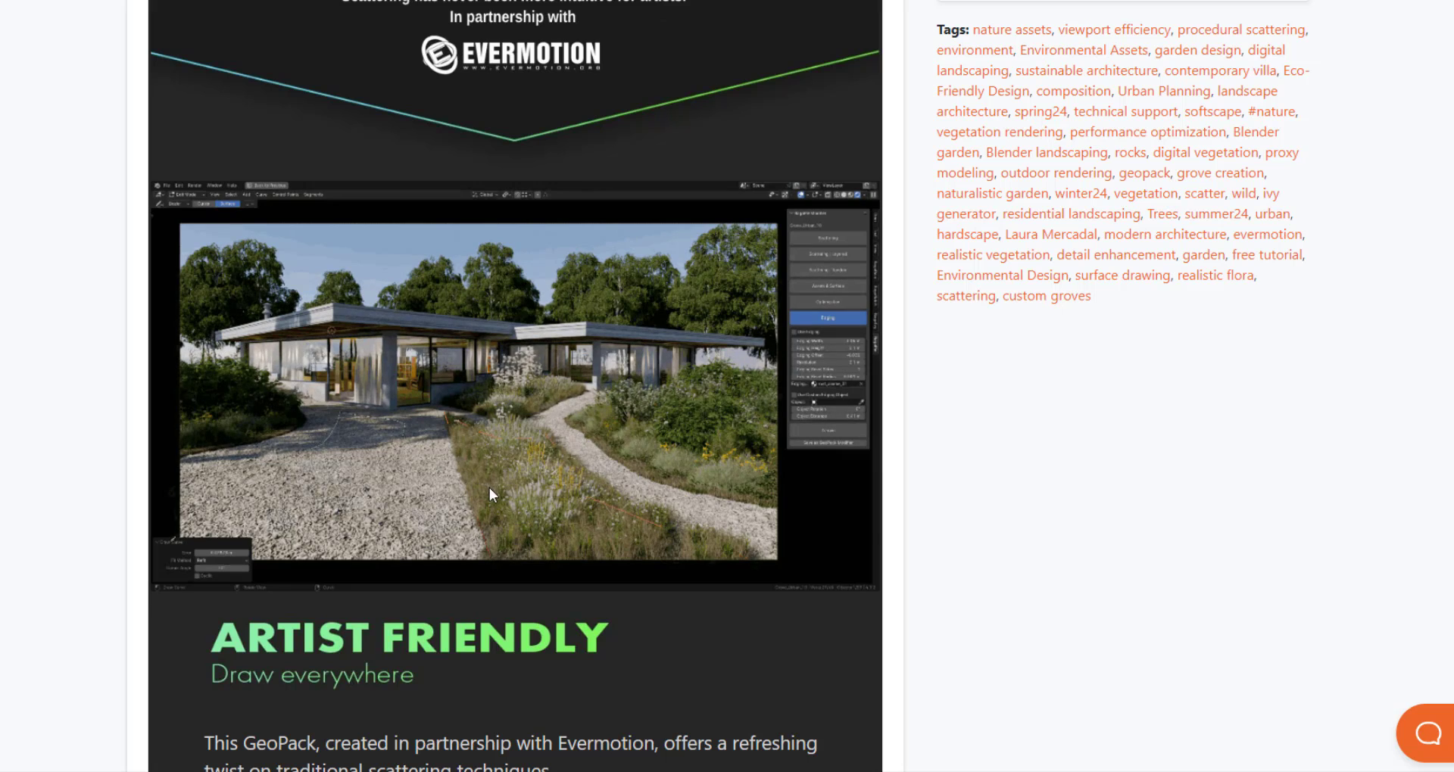
{"action": "scroll", "coordinate": [530, 501], "scroll_direction": "down", "scroll_amount": 3}
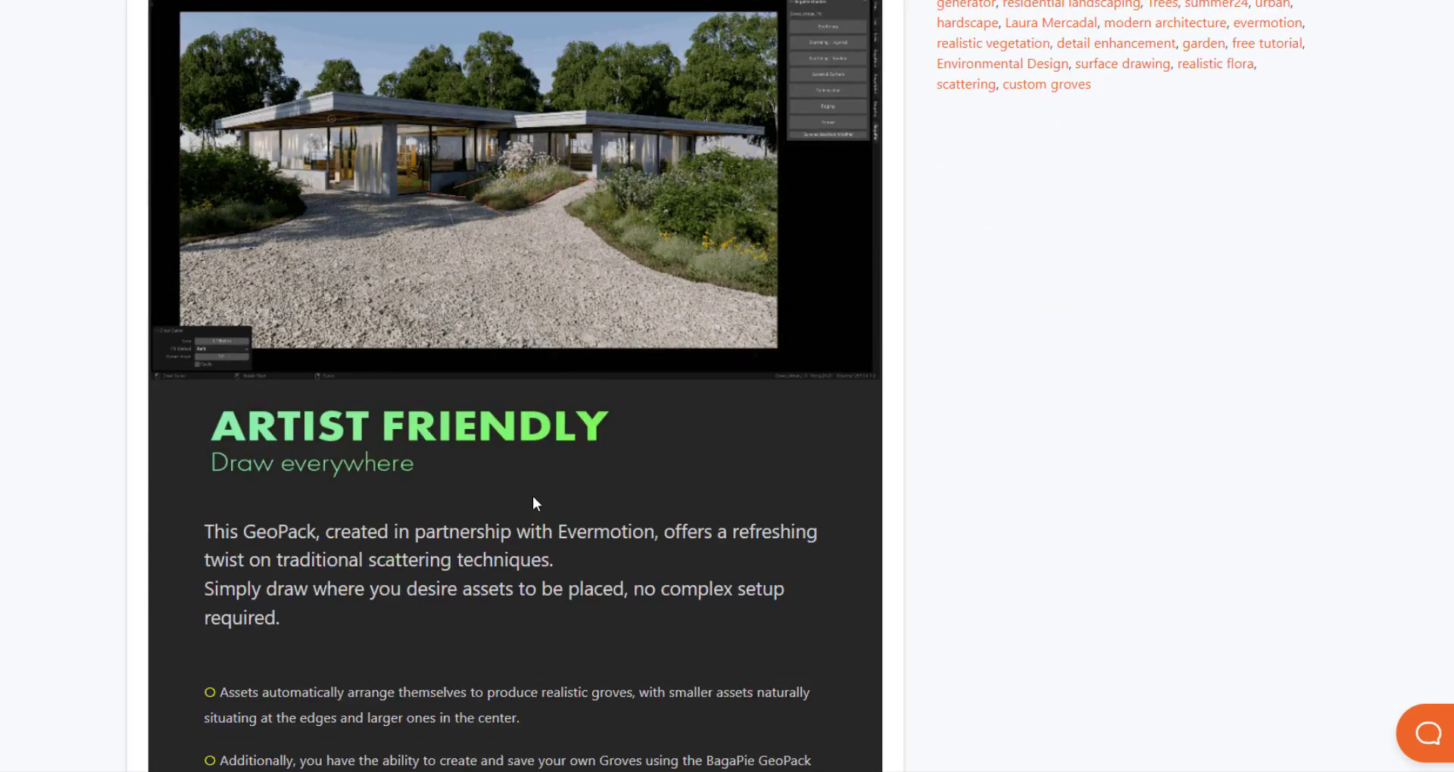
{"action": "scroll", "coordinate": [535, 502], "scroll_direction": "down", "scroll_amount": 13}
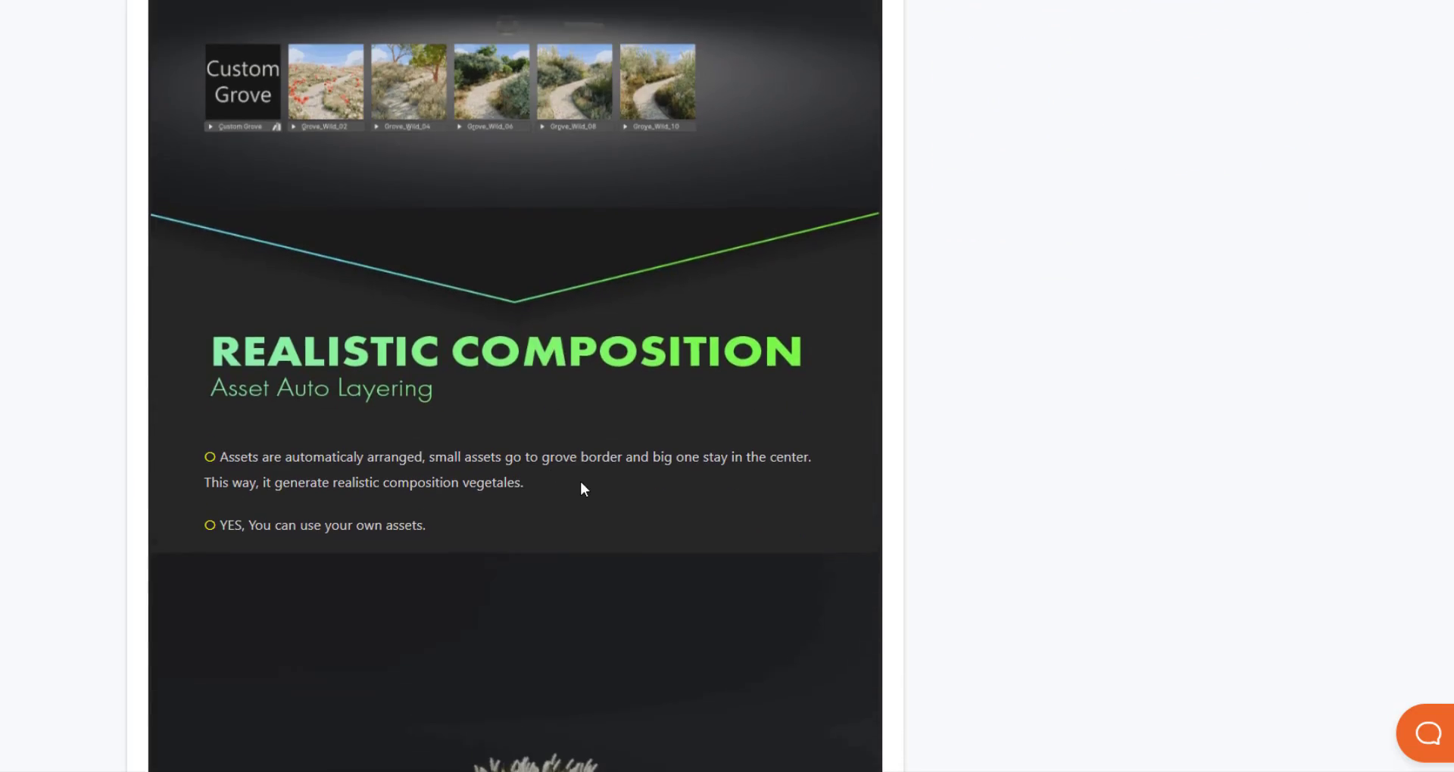
{"action": "scroll", "coordinate": [583, 488], "scroll_direction": "down", "scroll_amount": 8}
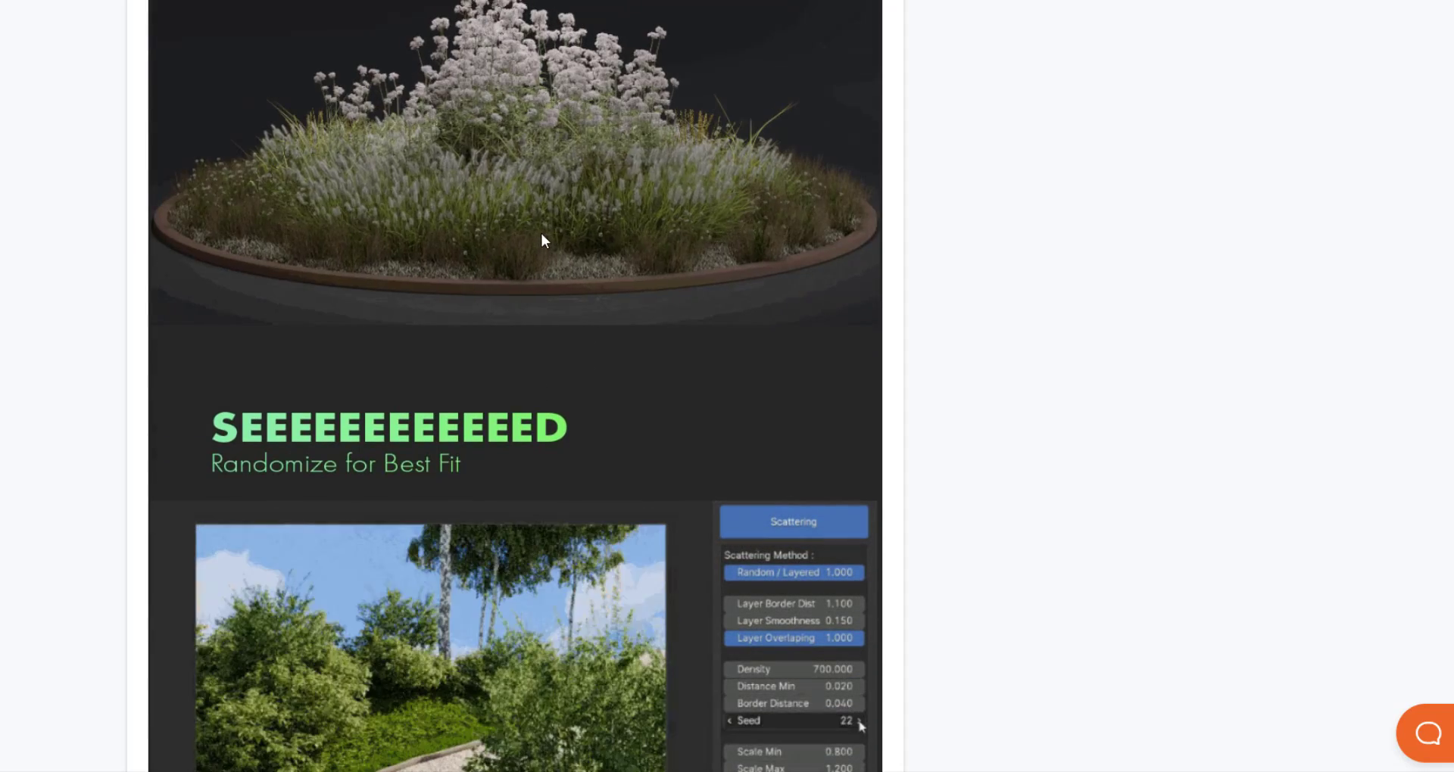
Step: Examine the Baga Grove page's auto layering and seed features, the three groves volumes, BagaPie Scatter integration and plant assets
{"action": "scroll", "coordinate": [591, 204], "scroll_direction": "up", "scroll_amount": 3}
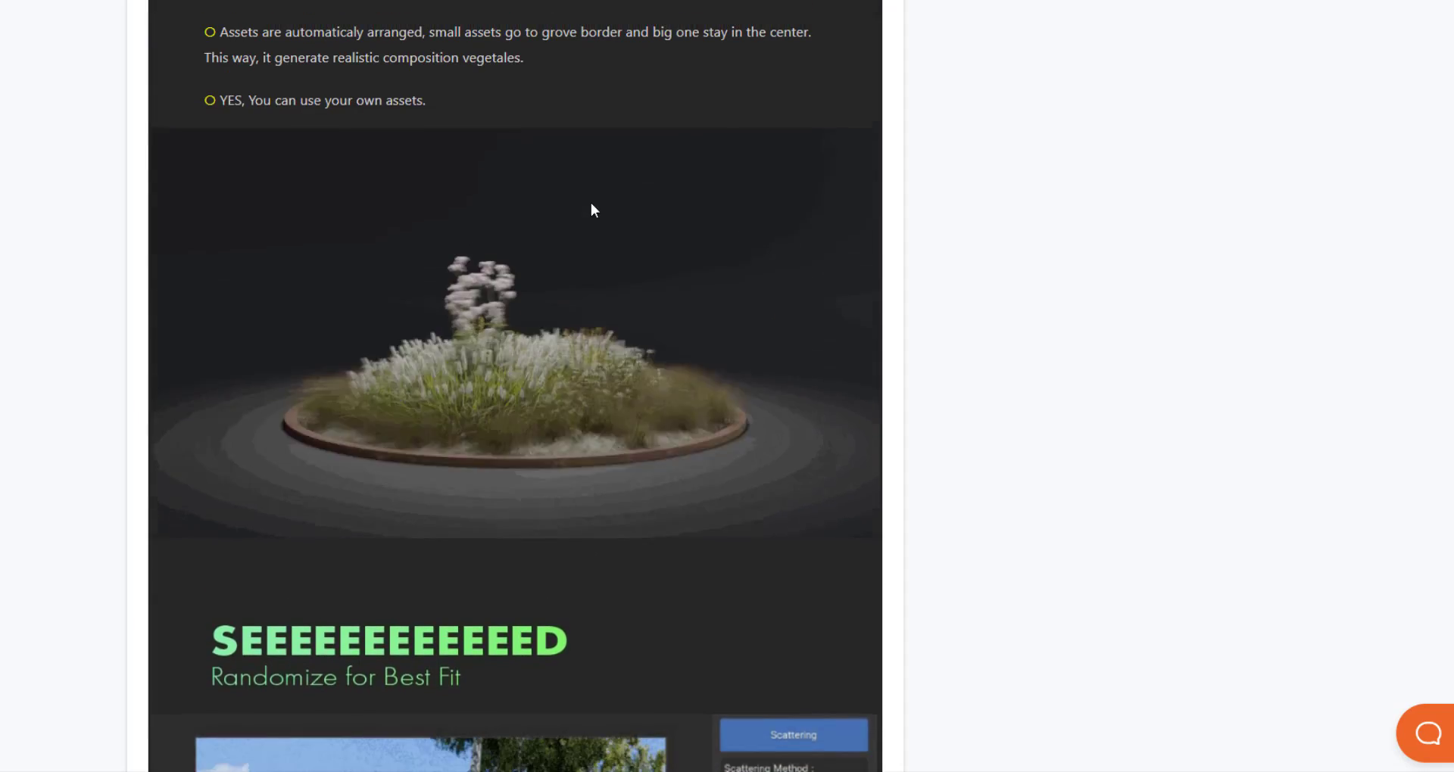
{"action": "scroll", "coordinate": [591, 205], "scroll_direction": "up", "scroll_amount": 2}
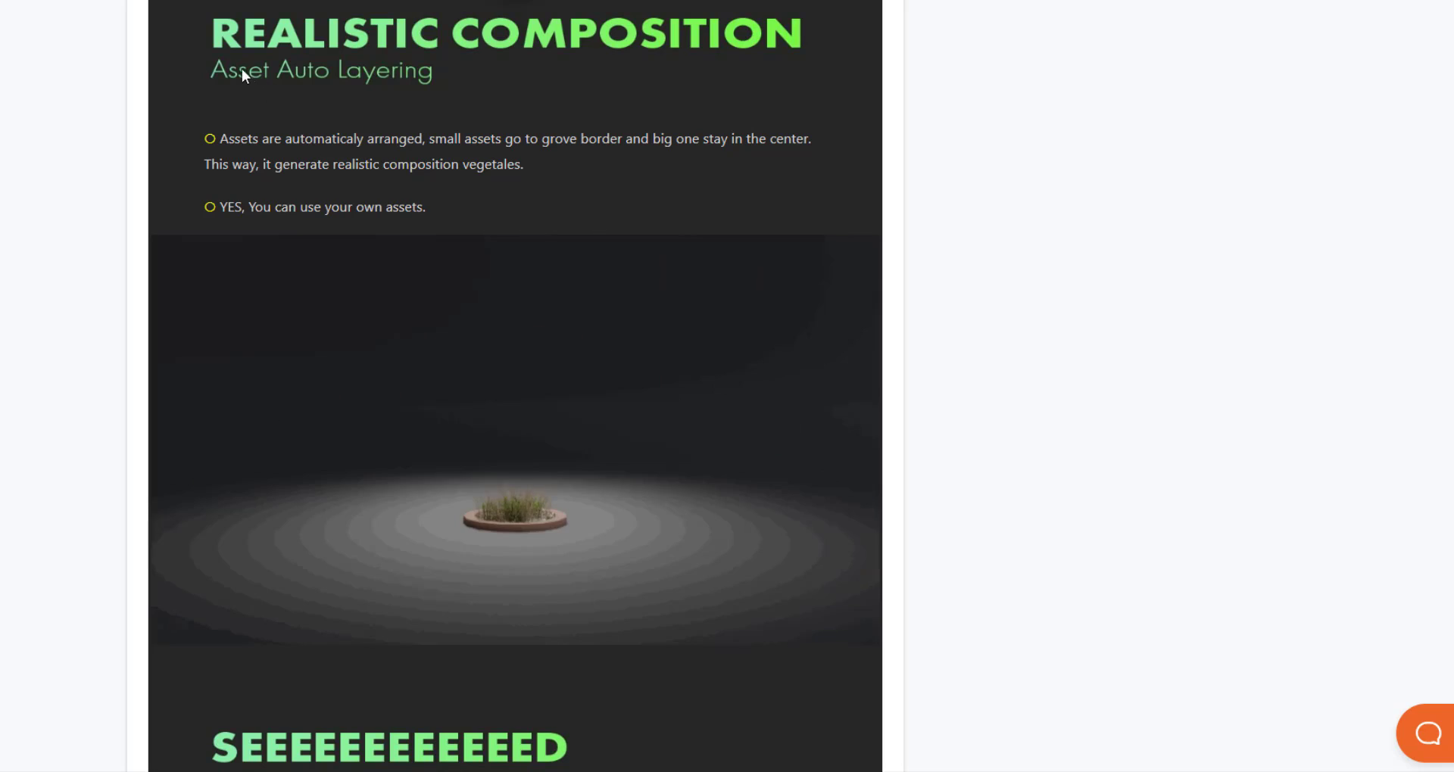
{"action": "scroll", "coordinate": [530, 446], "scroll_direction": "down", "scroll_amount": 5}
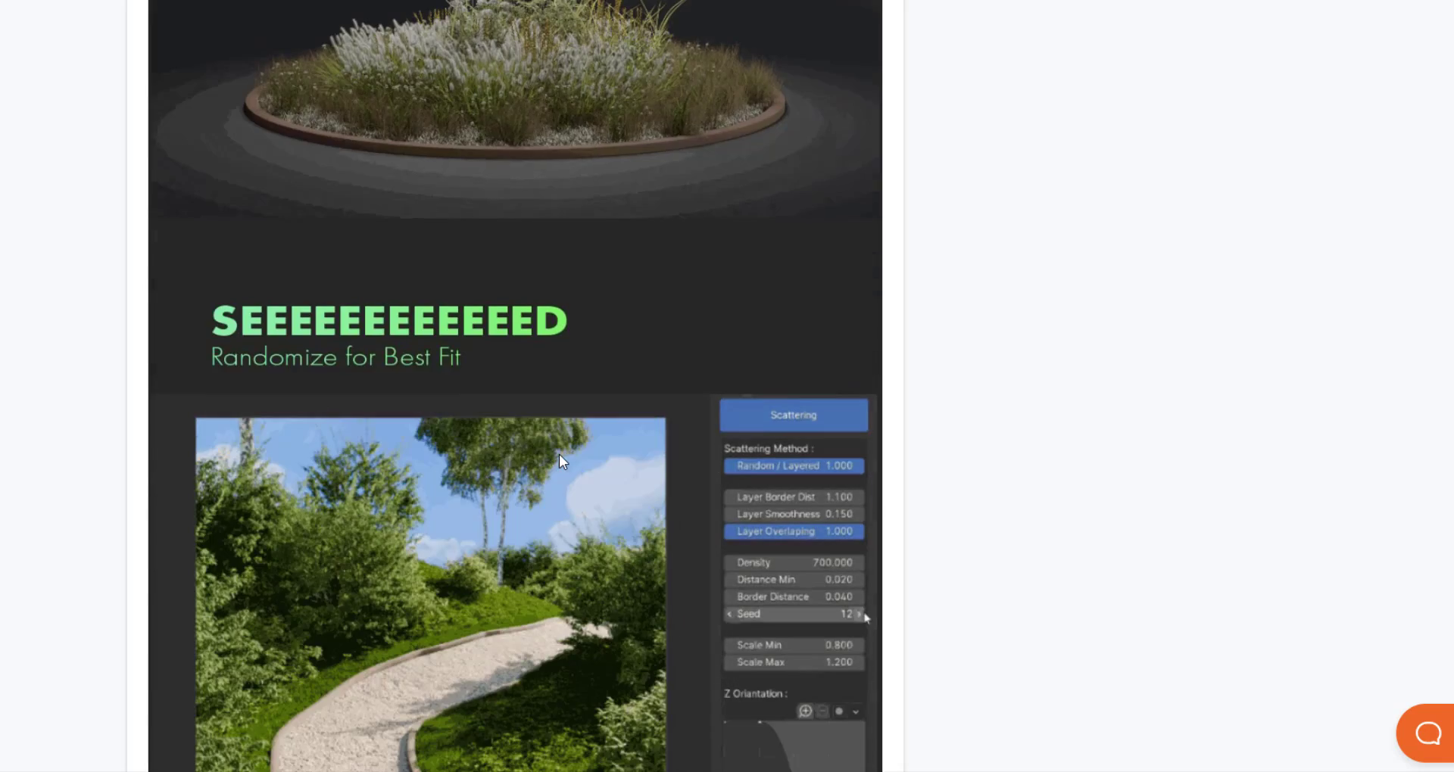
{"action": "scroll", "coordinate": [559, 462], "scroll_direction": "down", "scroll_amount": 12}
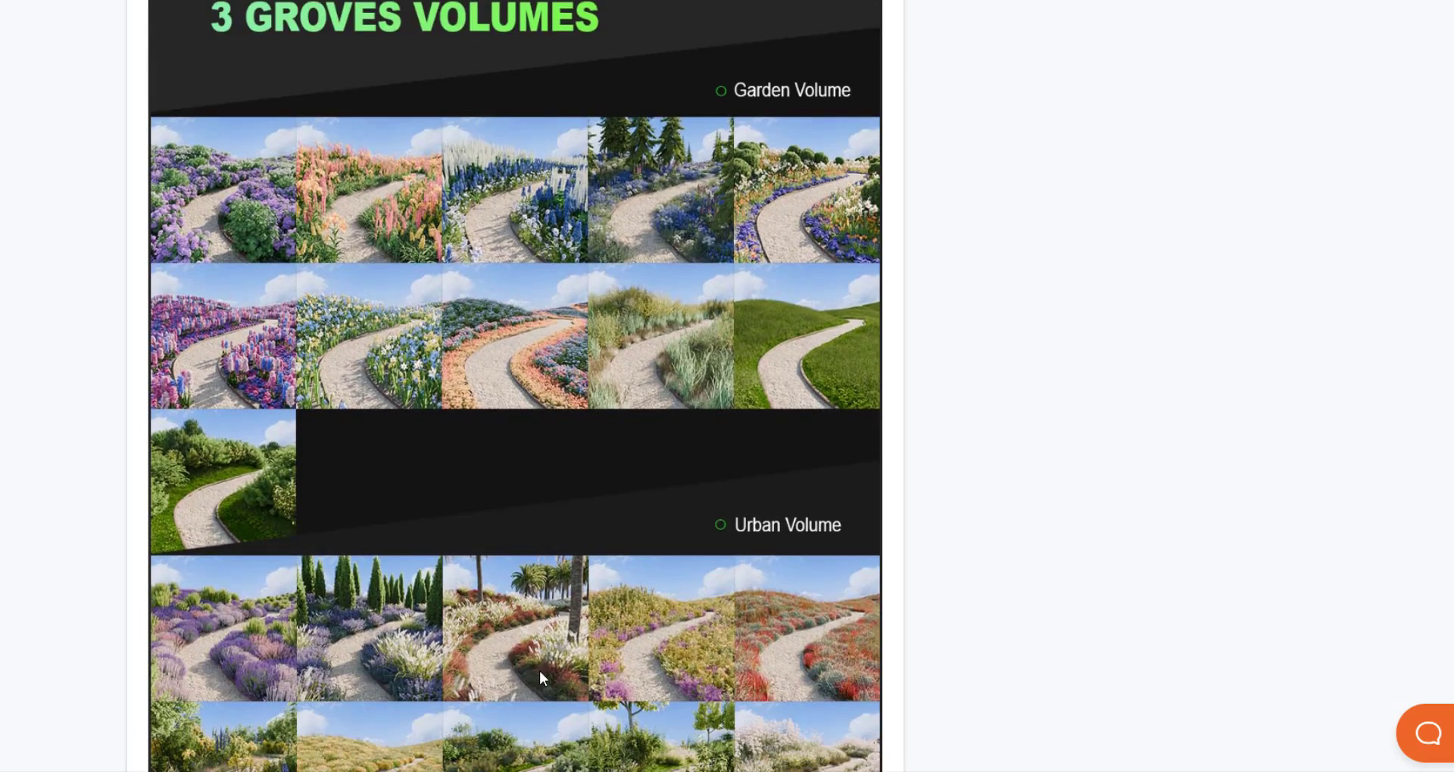
{"action": "scroll", "coordinate": [561, 599], "scroll_direction": "down", "scroll_amount": 10}
{"action": "scroll", "coordinate": [602, 507], "scroll_direction": "down", "scroll_amount": 8}
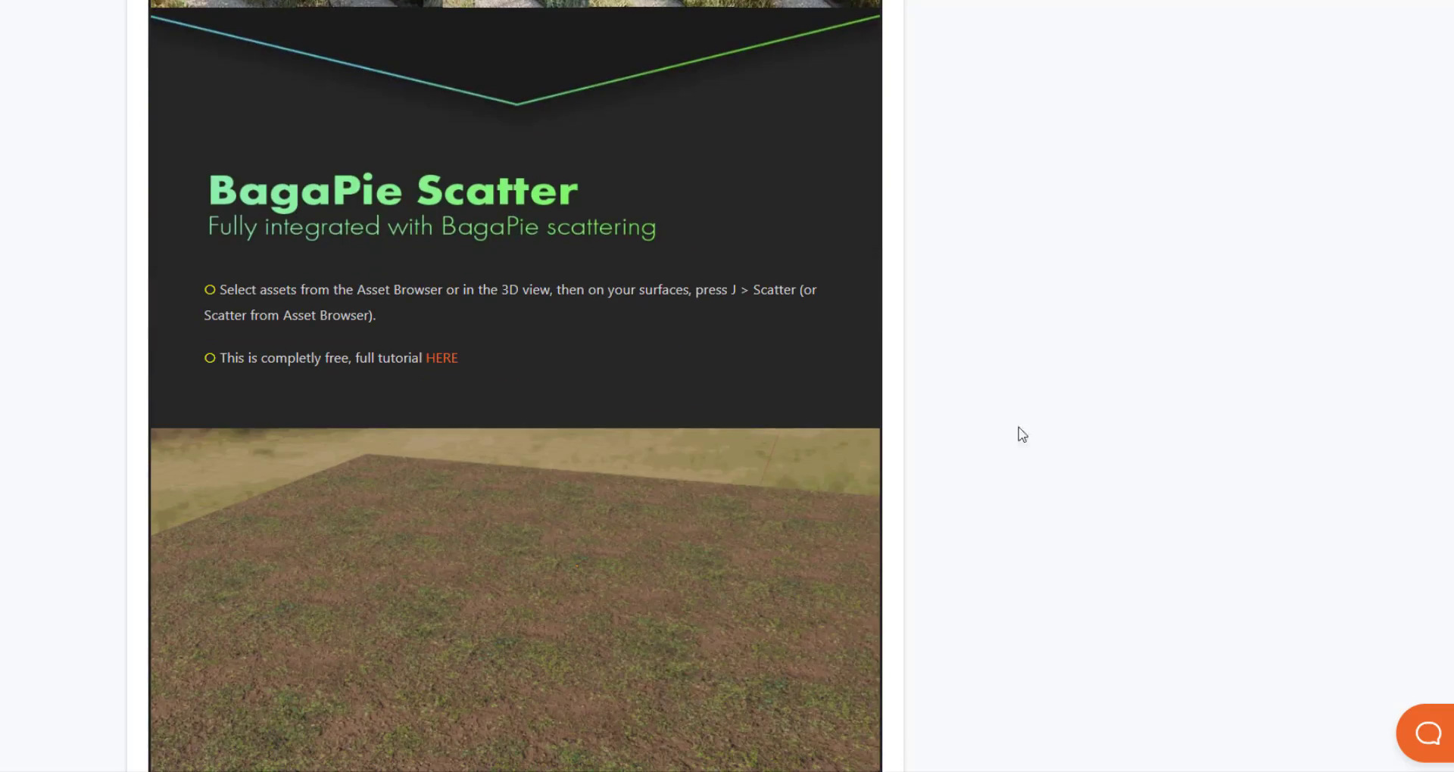
{"action": "scroll", "coordinate": [518, 680], "scroll_direction": "down", "scroll_amount": 15}
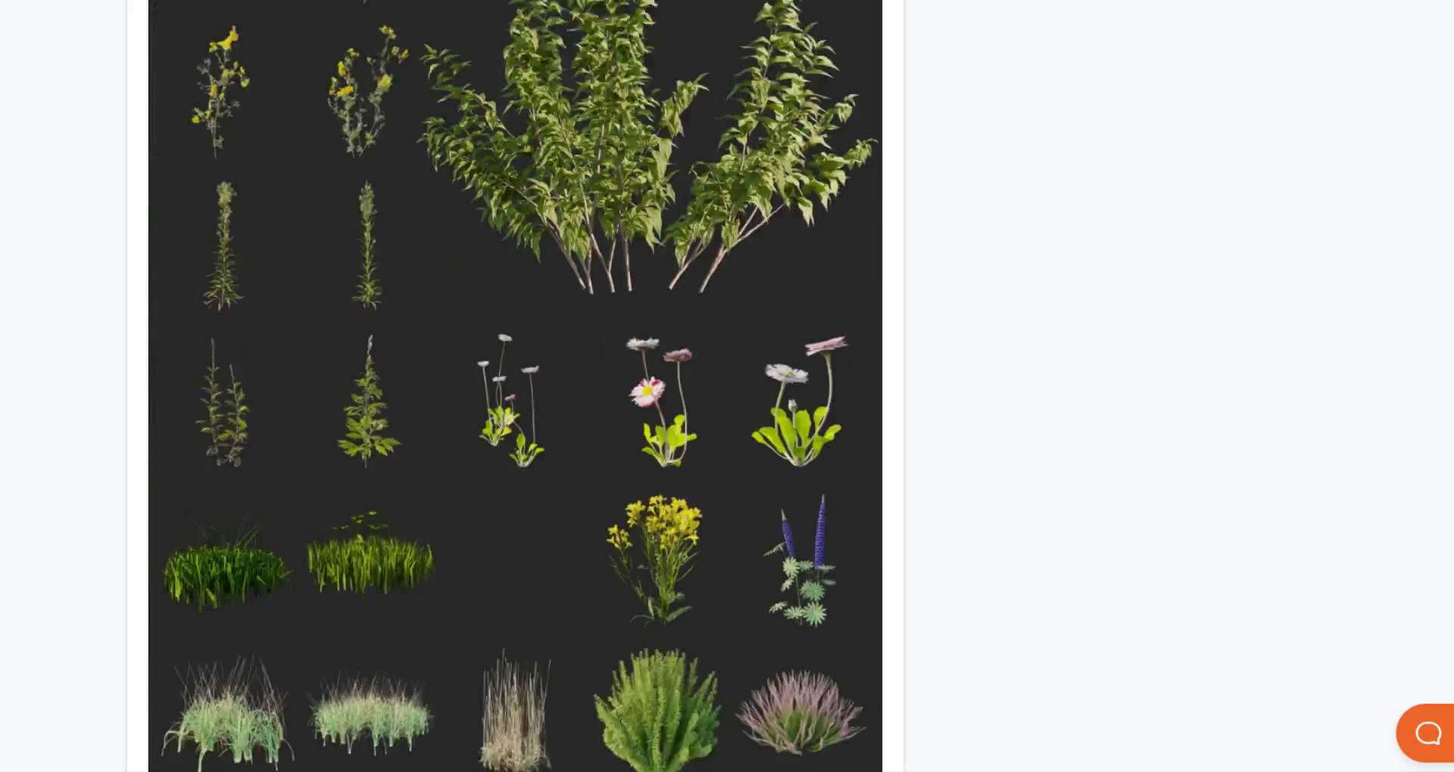
{"action": "scroll", "coordinate": [517, 455], "scroll_direction": "down", "scroll_amount": 10}
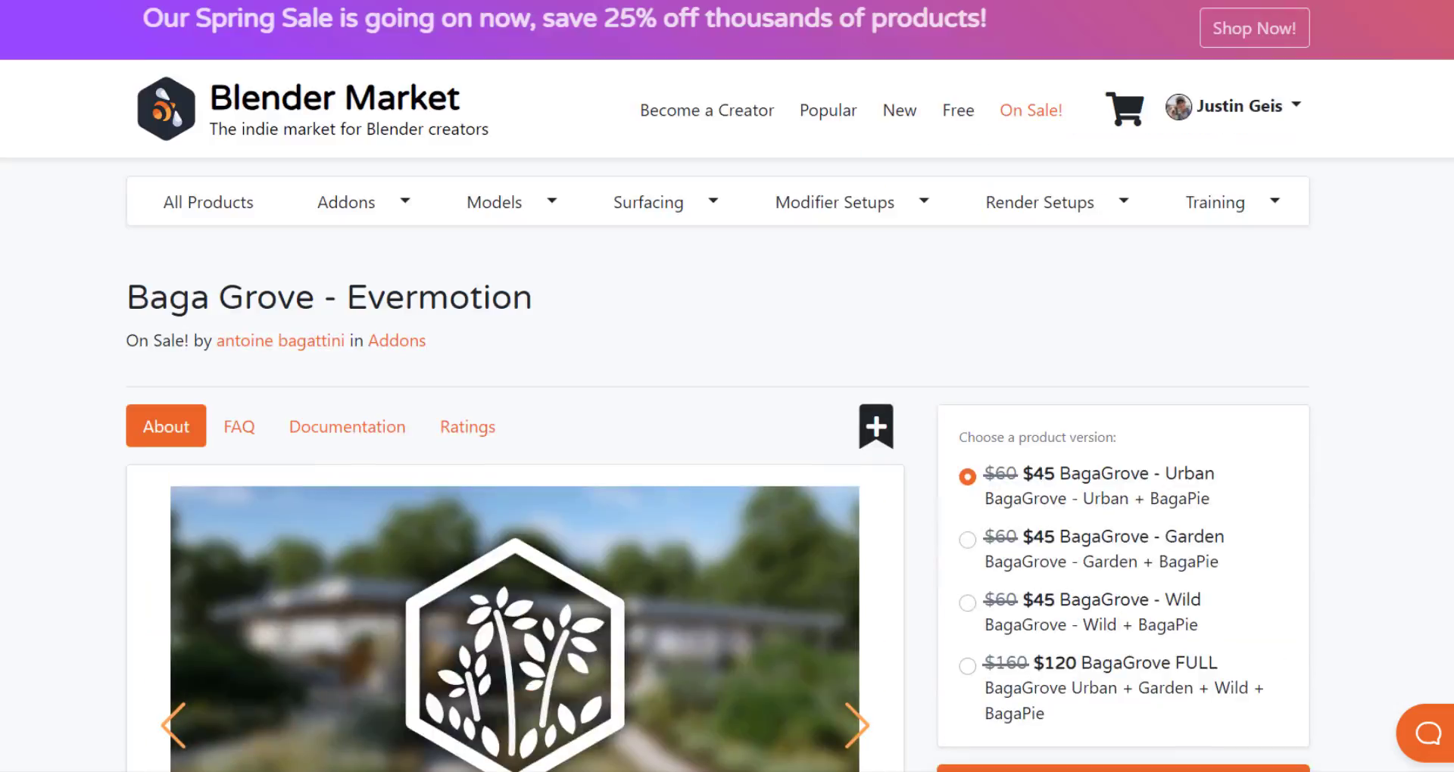
Step: Review the BagaGrove product versions and look through the plant assets included in the Wild and Garden volumes
{"action": "scroll", "coordinate": [727, 379], "scroll_direction": "down", "scroll_amount": 1}
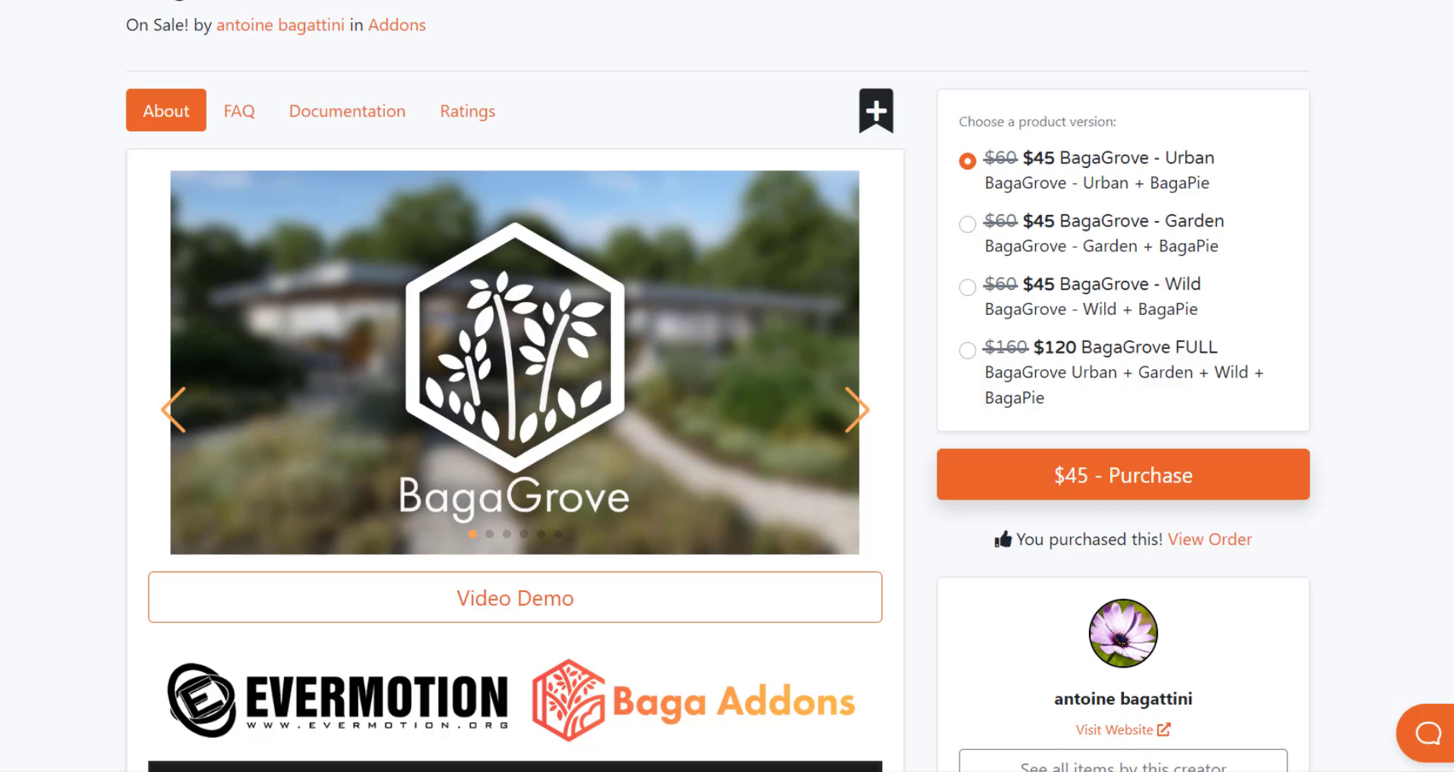
{"action": "scroll", "coordinate": [515, 386], "scroll_direction": "down", "scroll_amount": 20}
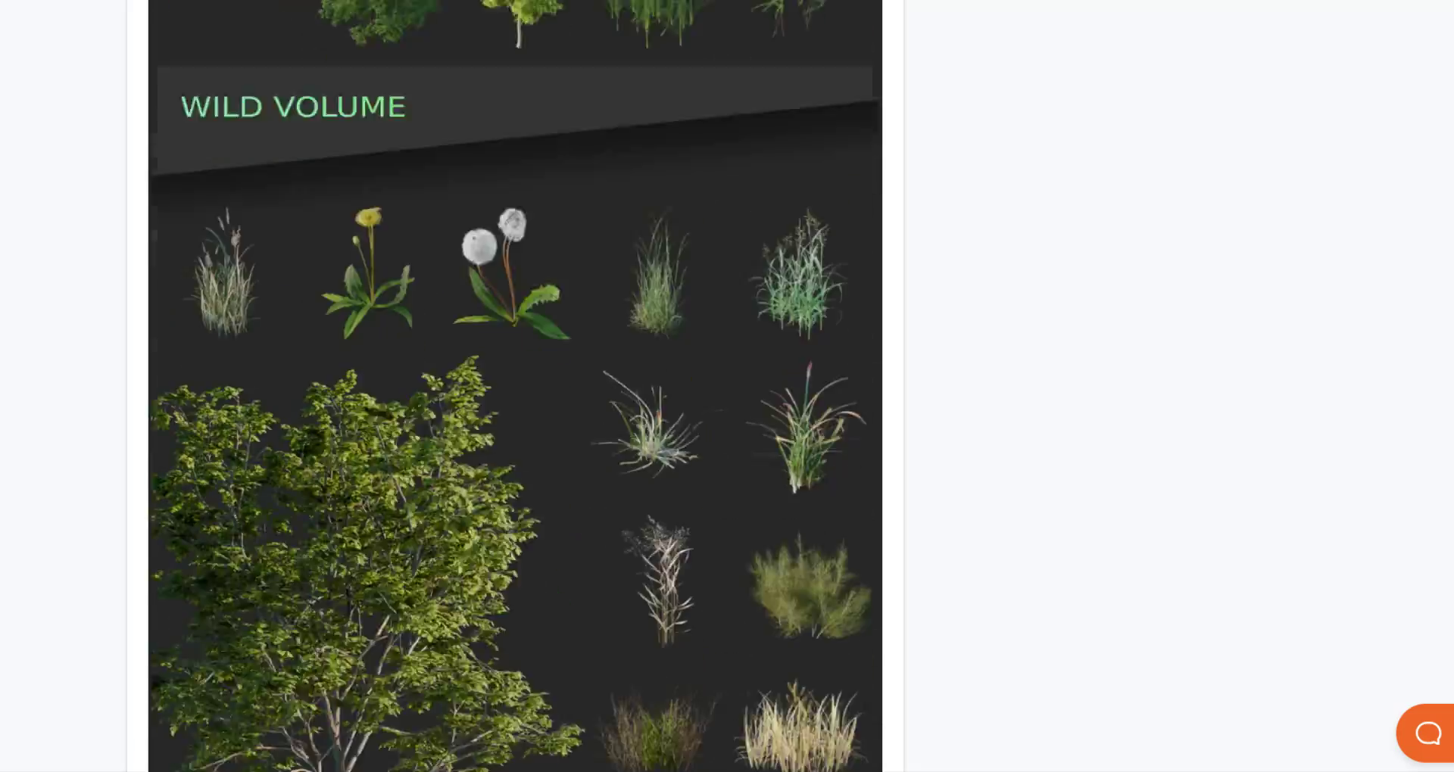
{"action": "scroll", "coordinate": [515, 386], "scroll_direction": "down", "scroll_amount": 20}
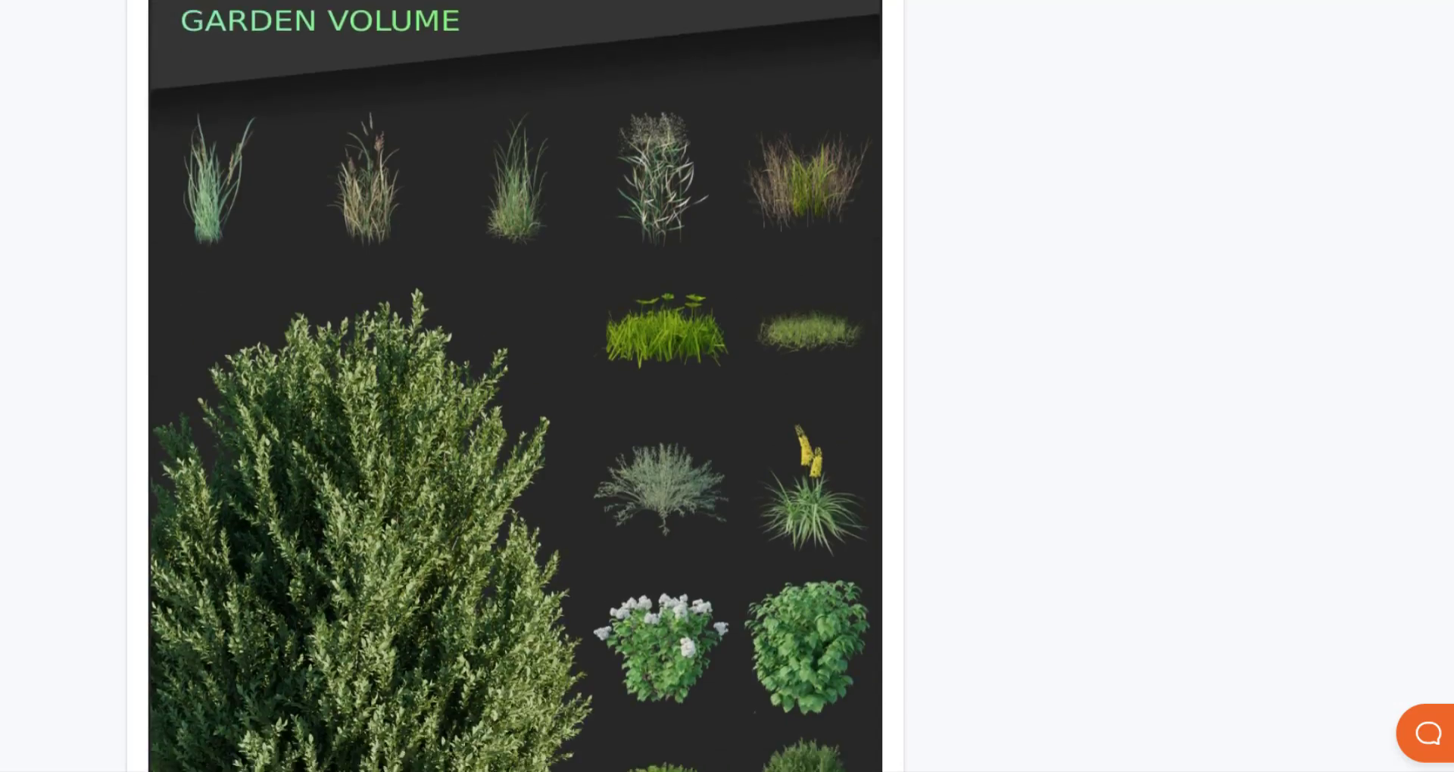
{"action": "scroll", "coordinate": [515, 386], "scroll_direction": "down", "scroll_amount": 20}
{"action": "scroll", "coordinate": [515, 386], "scroll_direction": "down", "scroll_amount": 20}
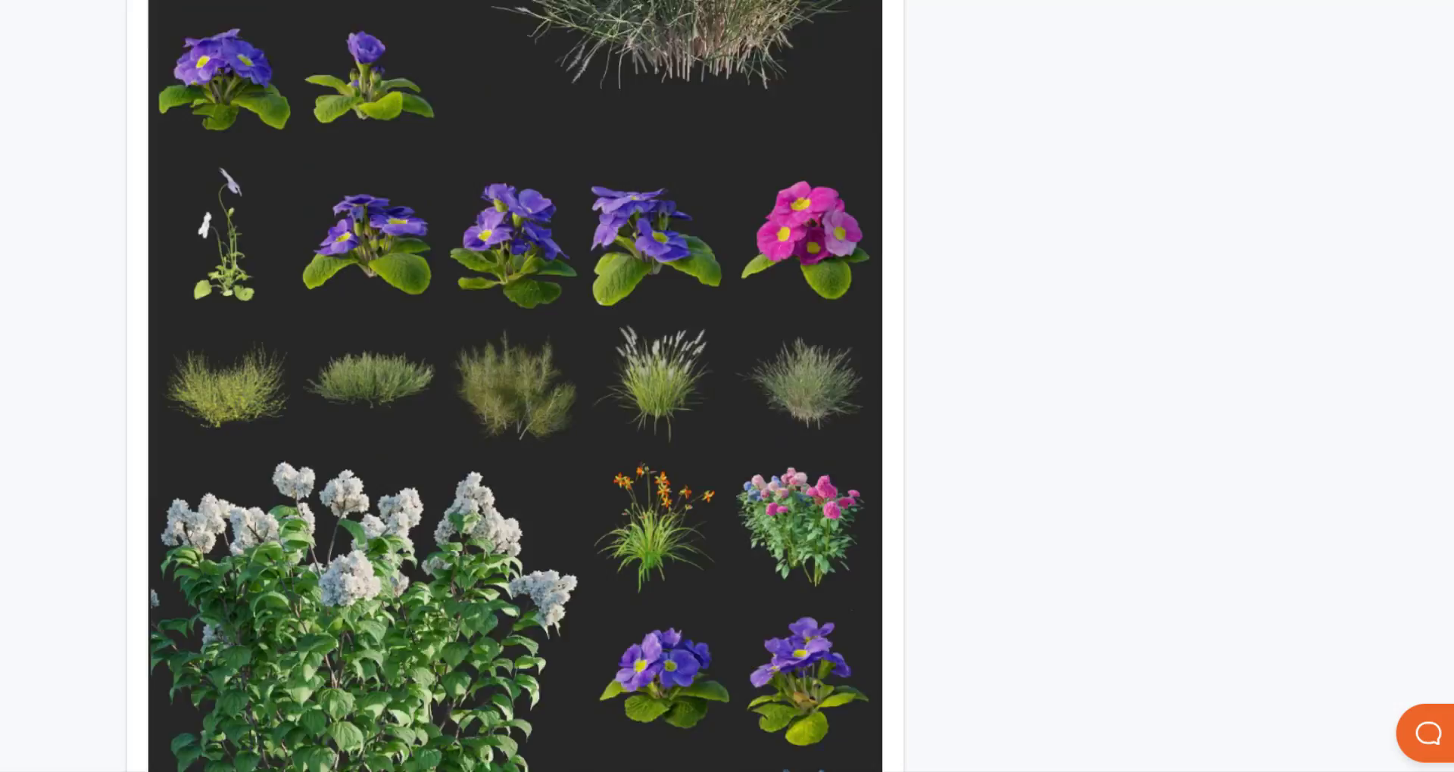
{"action": "scroll", "coordinate": [515, 387], "scroll_direction": "down", "scroll_amount": 7}
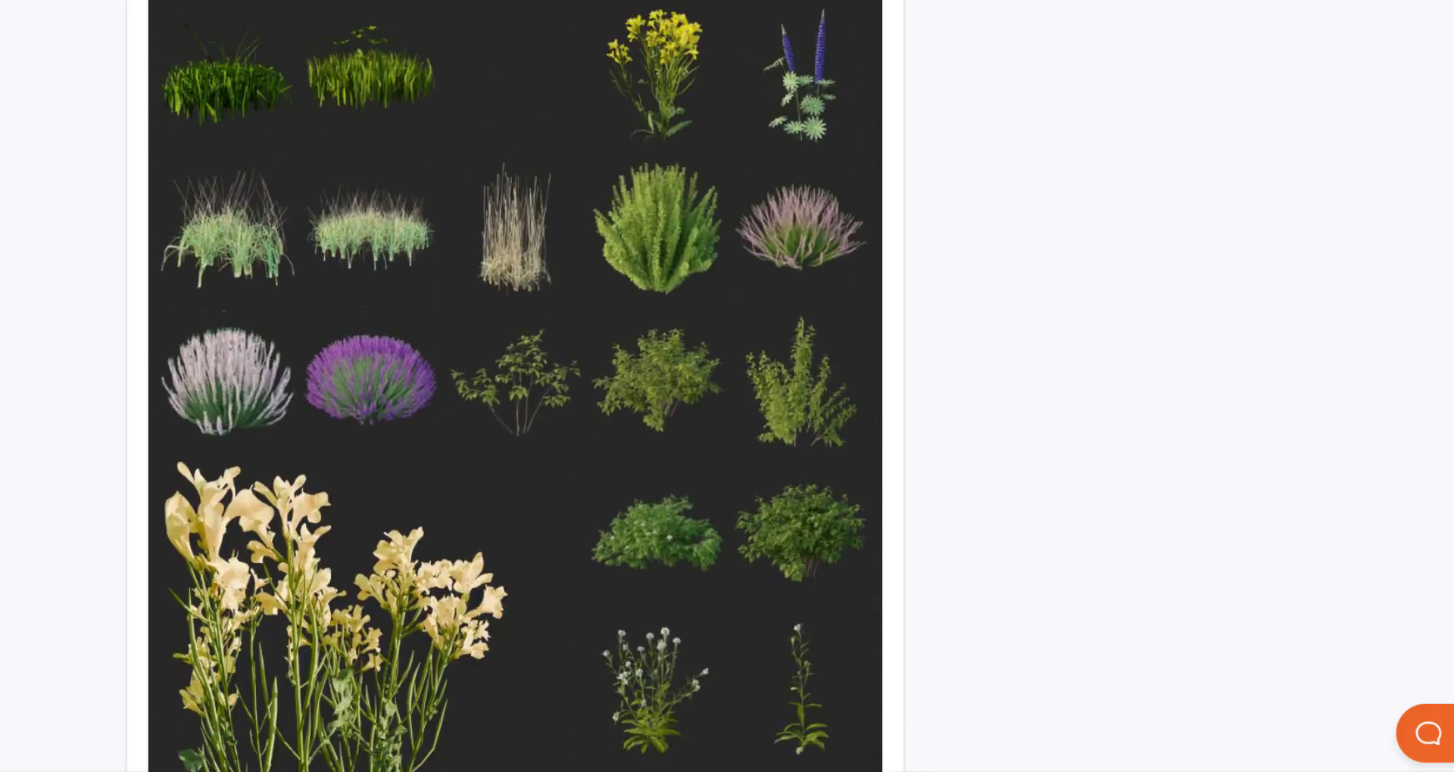
{"action": "scroll", "coordinate": [569, 338], "scroll_direction": "down", "scroll_amount": 20}
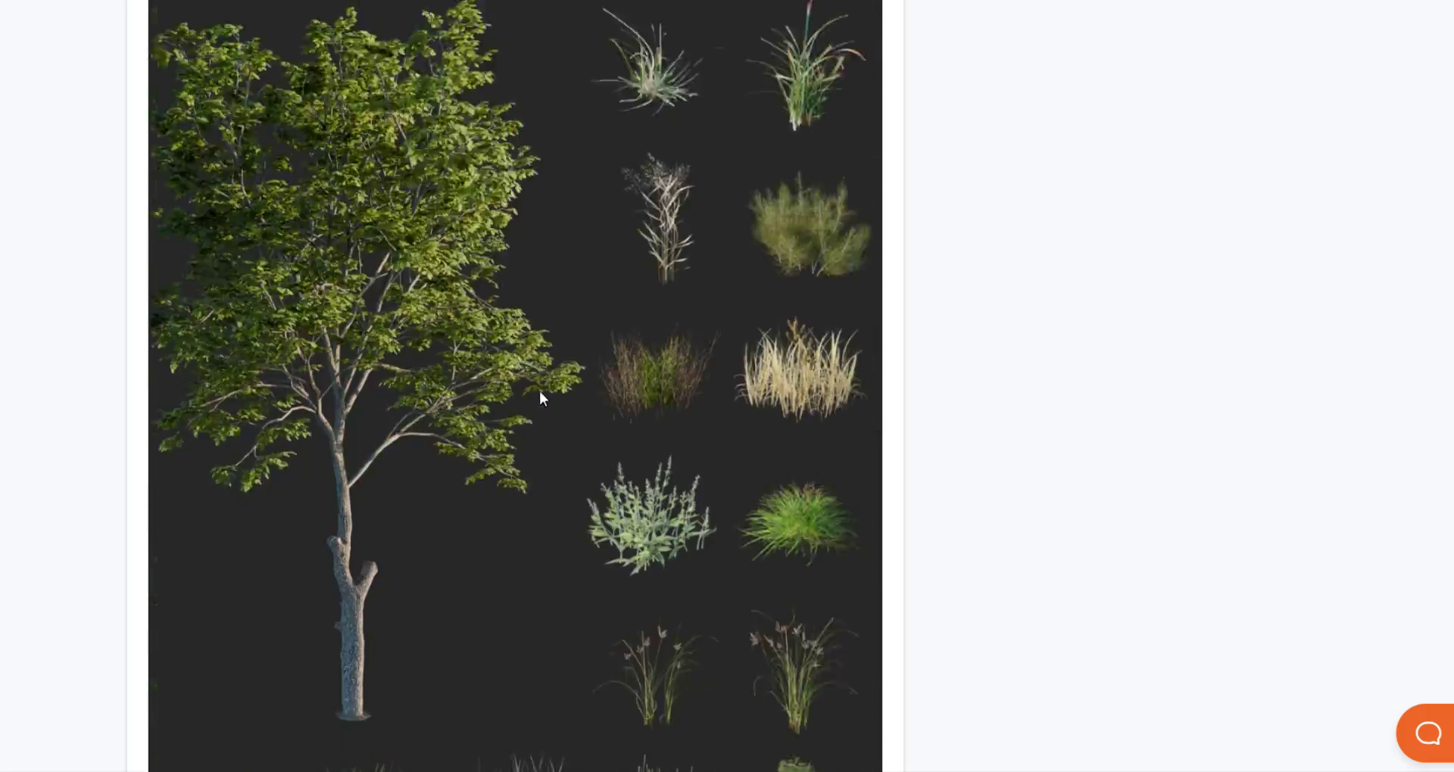
{"action": "scroll", "coordinate": [660, 395], "scroll_direction": "down", "scroll_amount": 20}
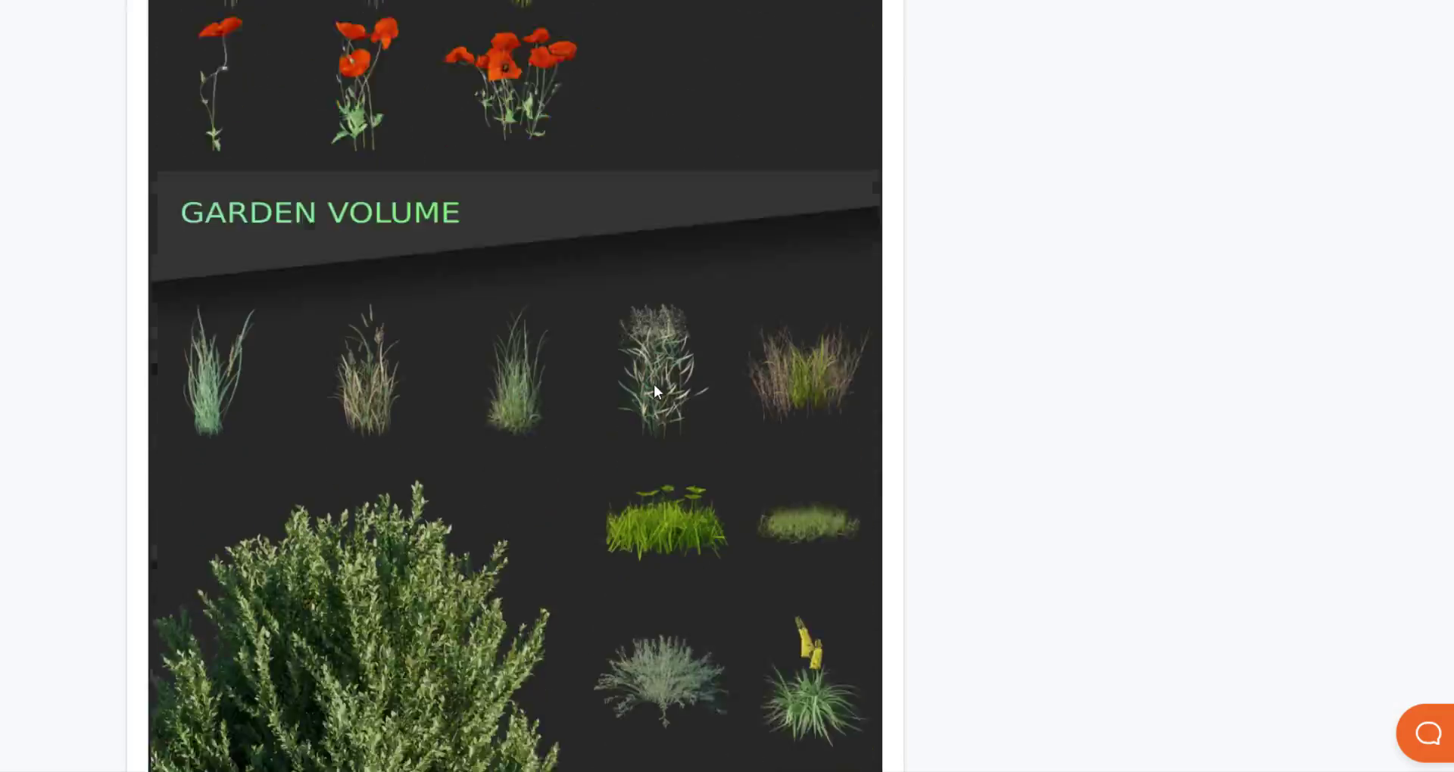
{"action": "scroll", "coordinate": [658, 383], "scroll_direction": "down", "scroll_amount": 20}
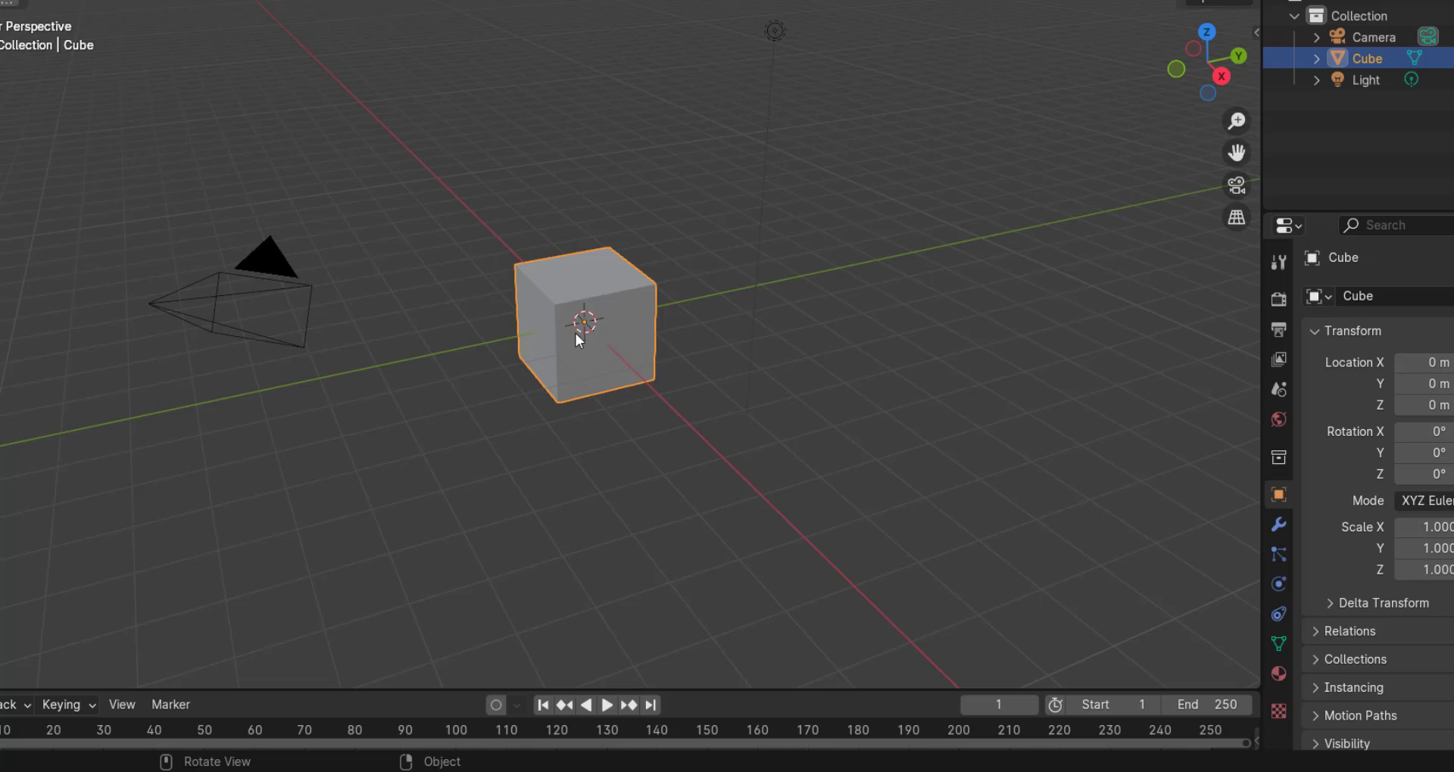
Step: In Blender, delete the default cube and check the GeoPacks installed in the BagaPie Modifier add-on preferences
{"action": "key", "text": "Delete"}
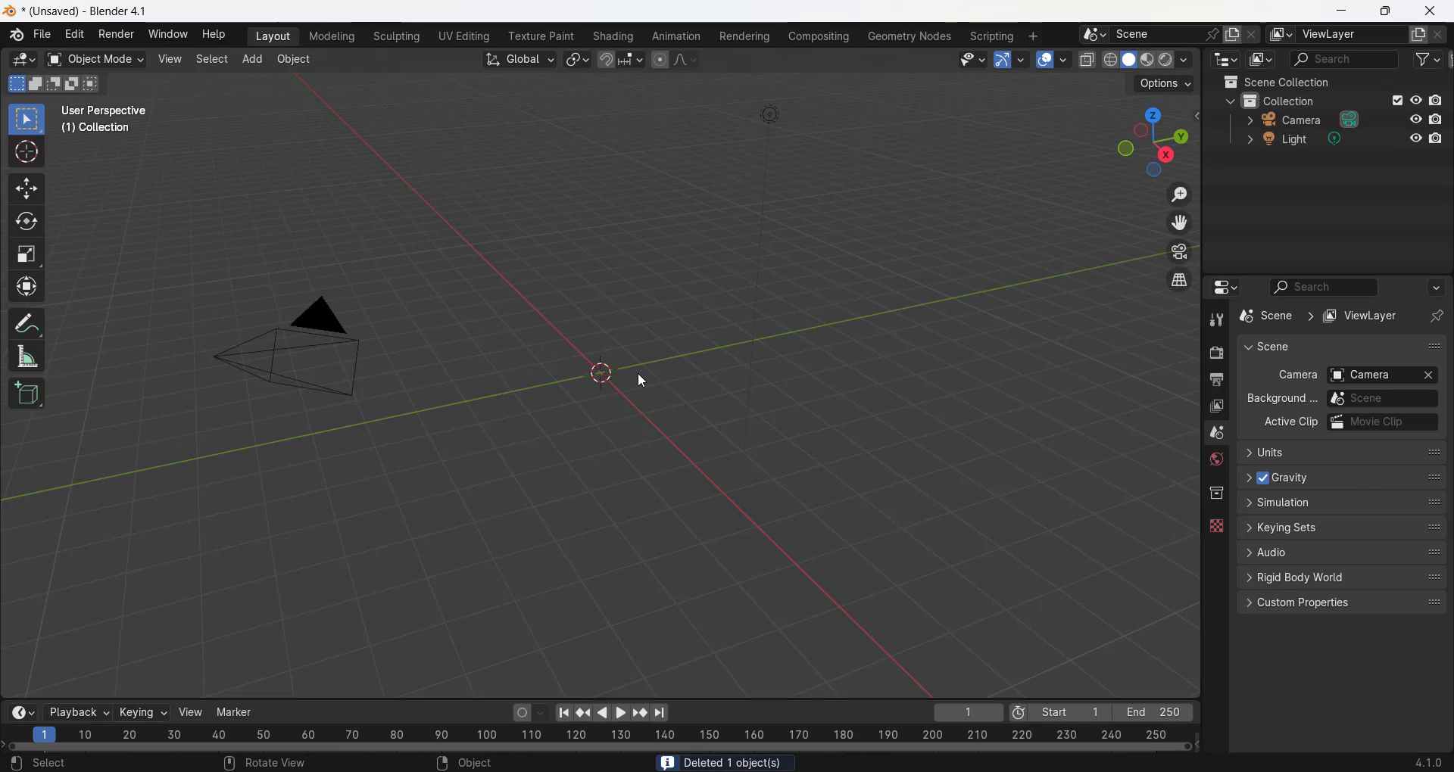
{"action": "left_click", "coordinate": [75, 35]}
{"action": "left_click", "coordinate": [165, 279]}
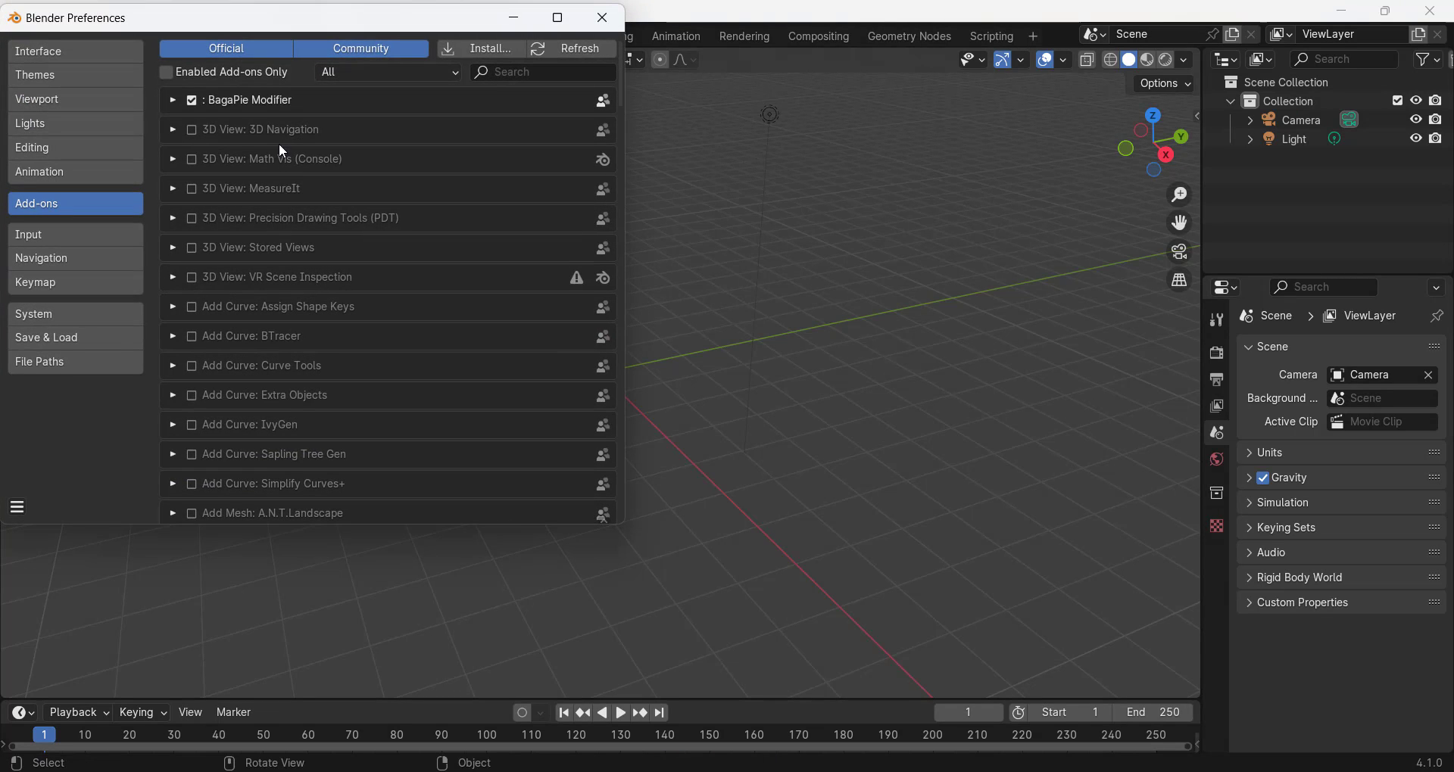
{"action": "left_click", "coordinate": [172, 101]}
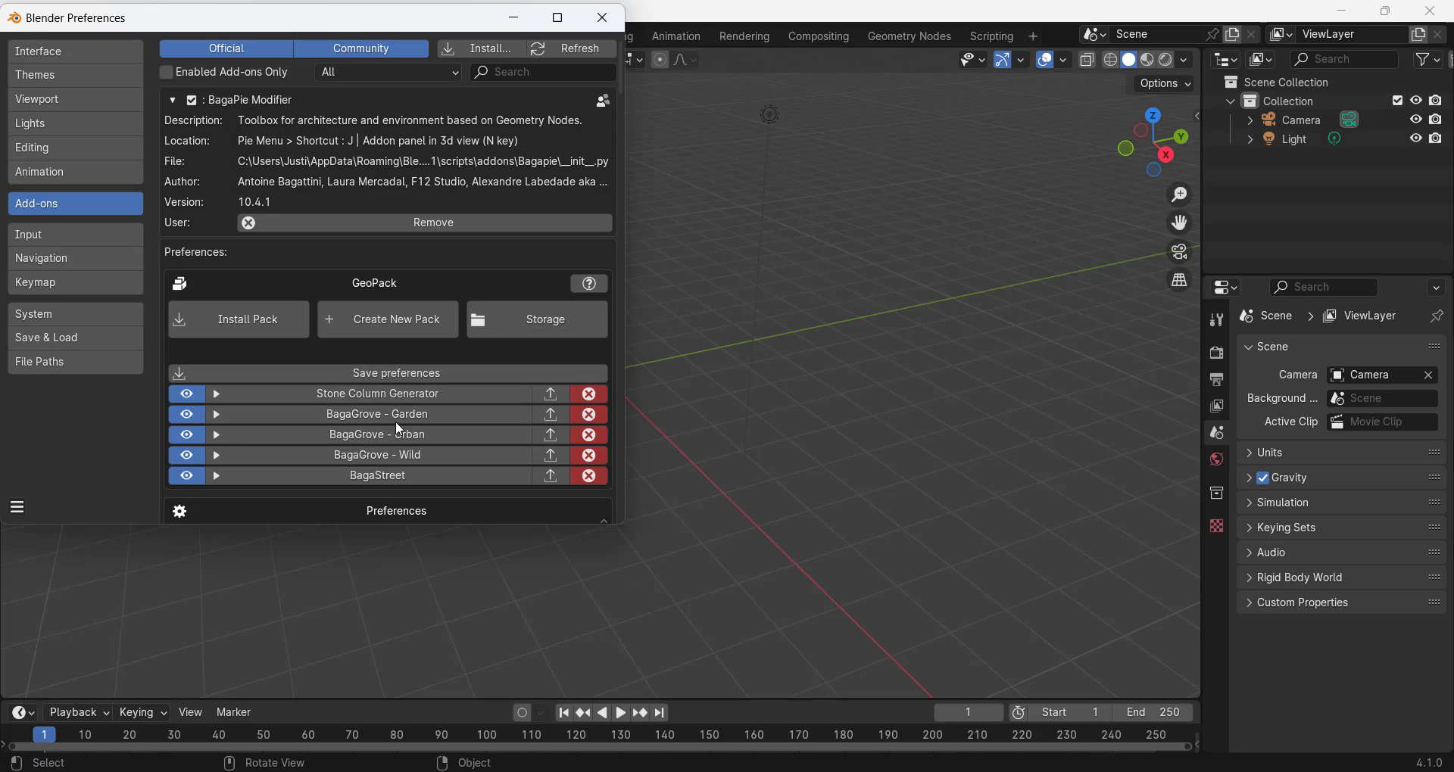
{"action": "left_click", "coordinate": [603, 18]}
Step: Add the BagaGrove - Garden preset Grove_Garden_11 to the plane, drawing its curved outline along the plane's front and far side
{"action": "middle_click_drag", "start_coordinate": [552, 393], "coordinate": [625, 372]}
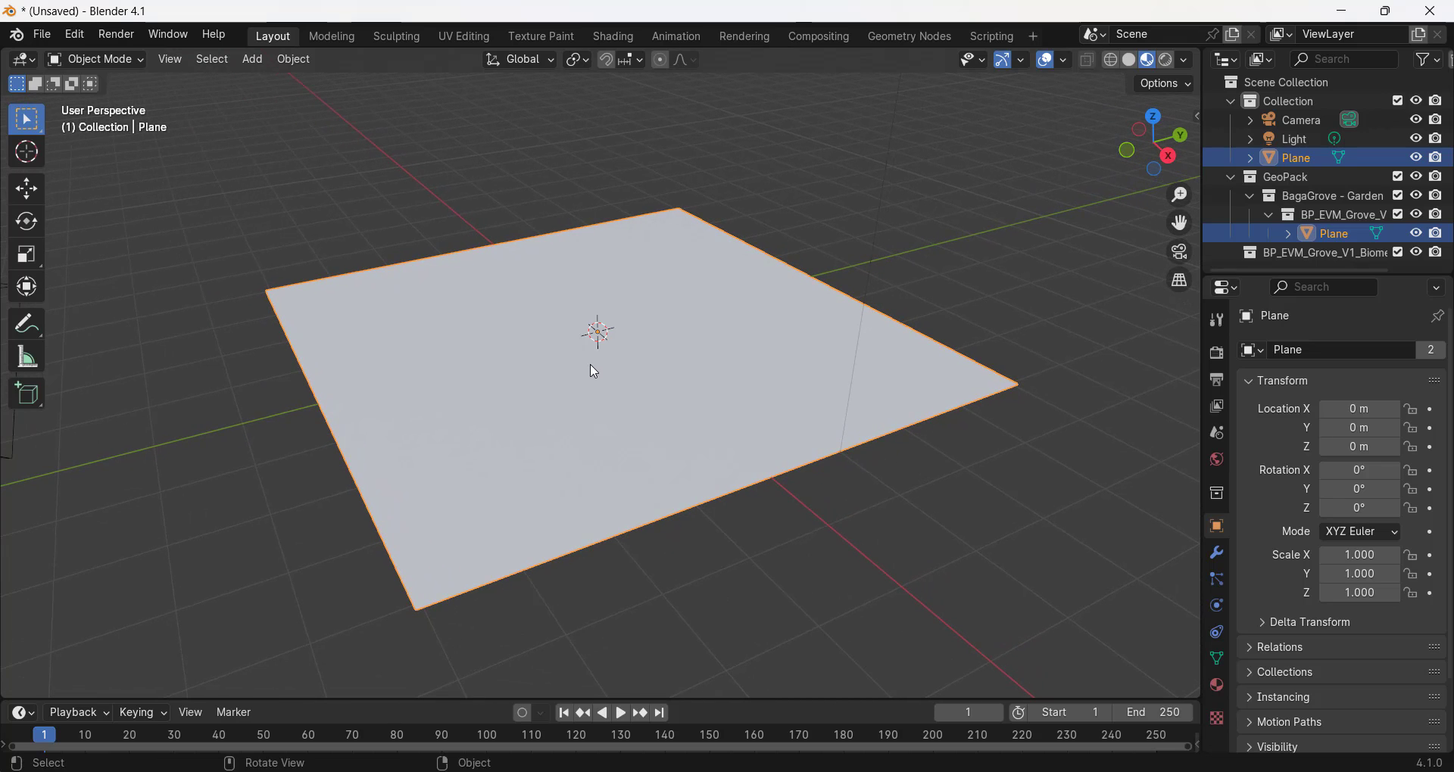
{"action": "key", "text": "j"}
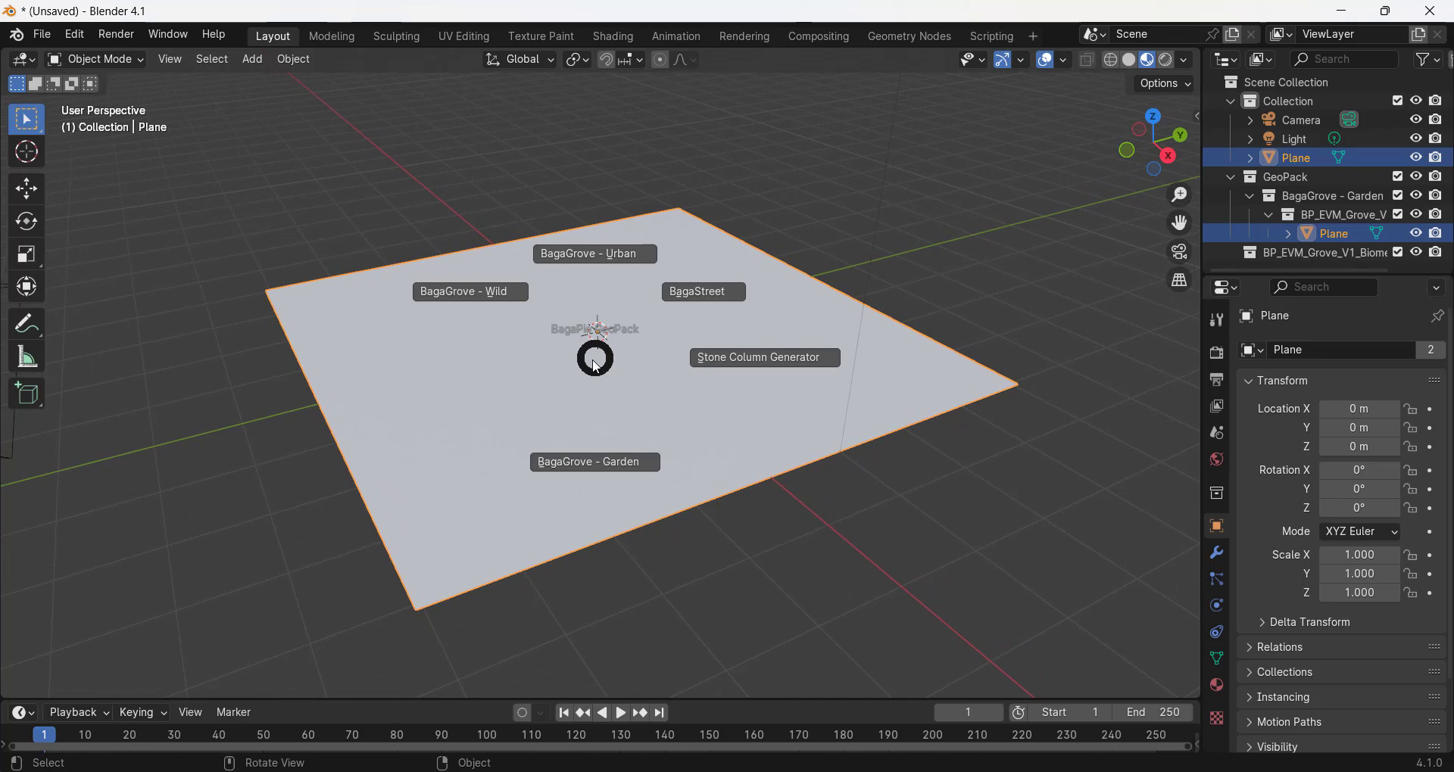
{"action": "left_click", "coordinate": [606, 470]}
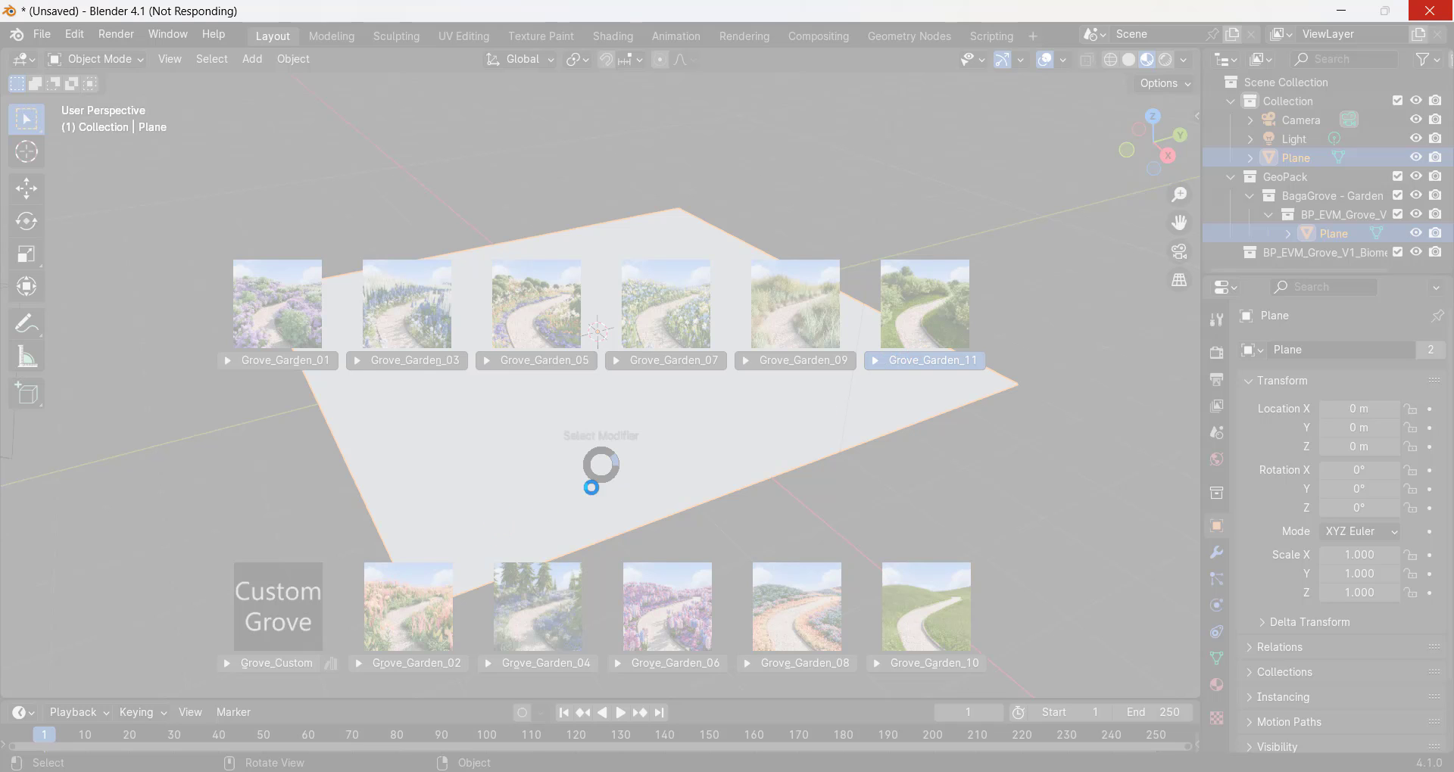
{"action": "left_click_drag", "start_coordinate": [455, 522], "coordinate": [805, 393]}
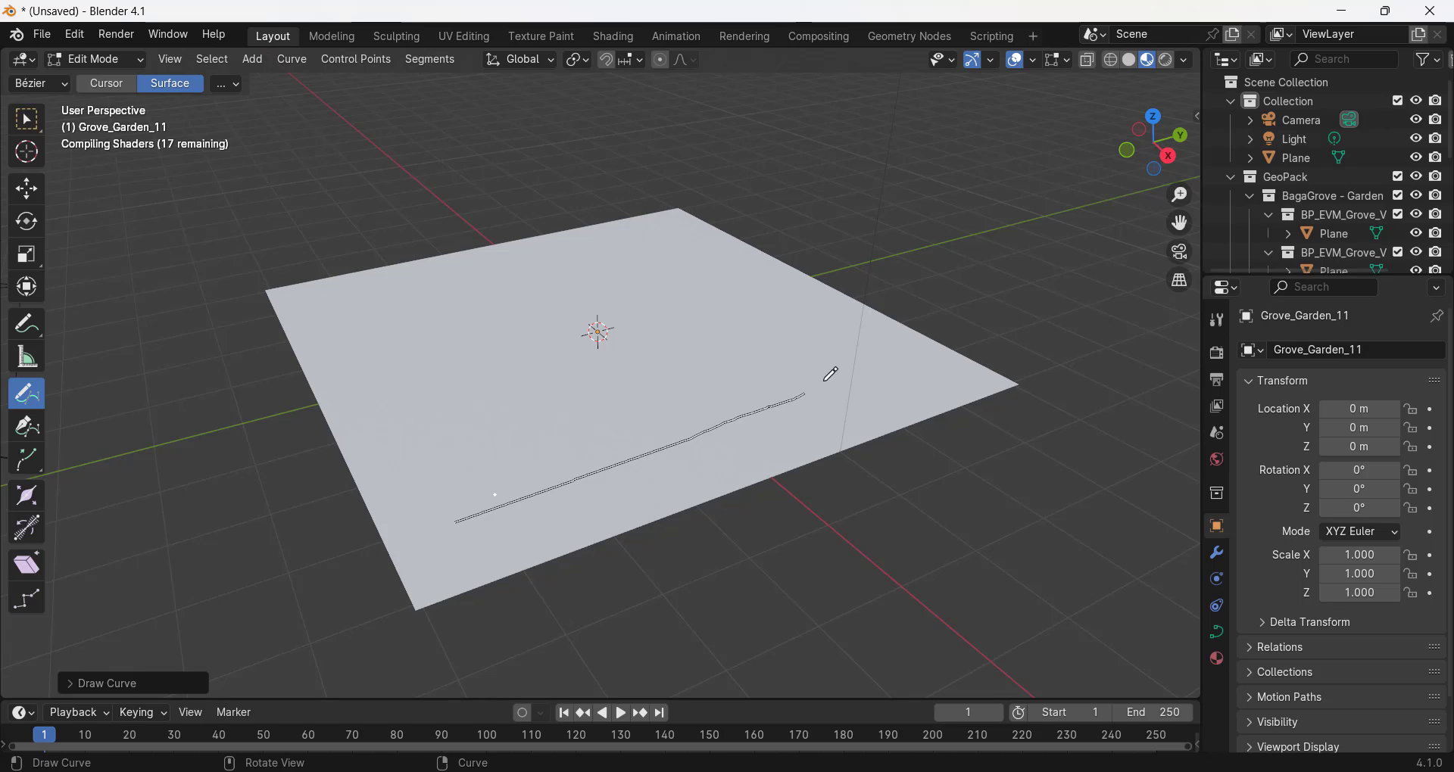
{"action": "left_click_drag", "start_coordinate": [723, 252], "coordinate": [681, 236]}
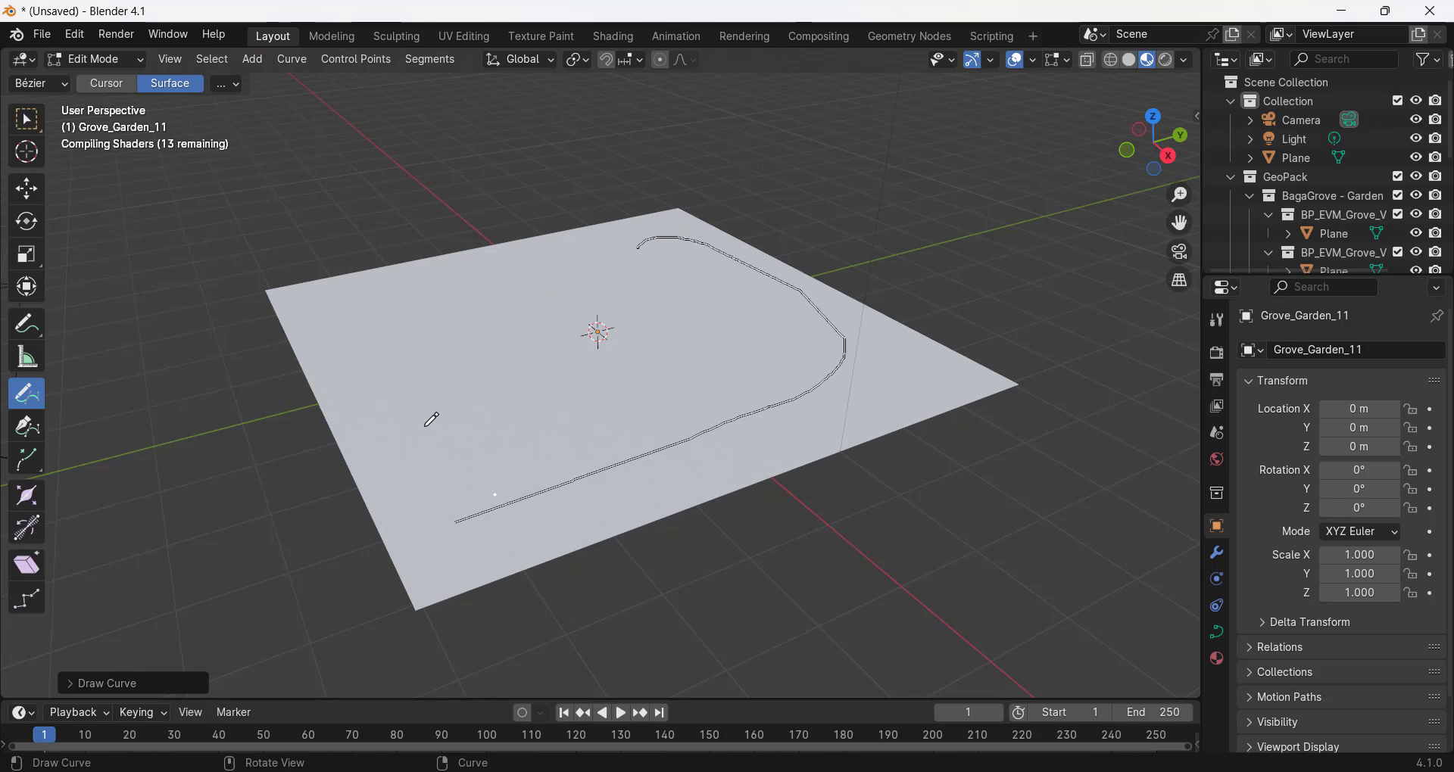
{"action": "mouse_move", "coordinate": [431, 419]}
{"action": "left_mouse_down"}
{"action": "mouse_move", "coordinate": [441, 493]}
{"action": "mouse_move", "coordinate": [464, 514]}
{"action": "left_mouse_up"}
{"action": "scroll", "coordinate": [709, 383], "scroll_direction": "up", "scroll_amount": 4}
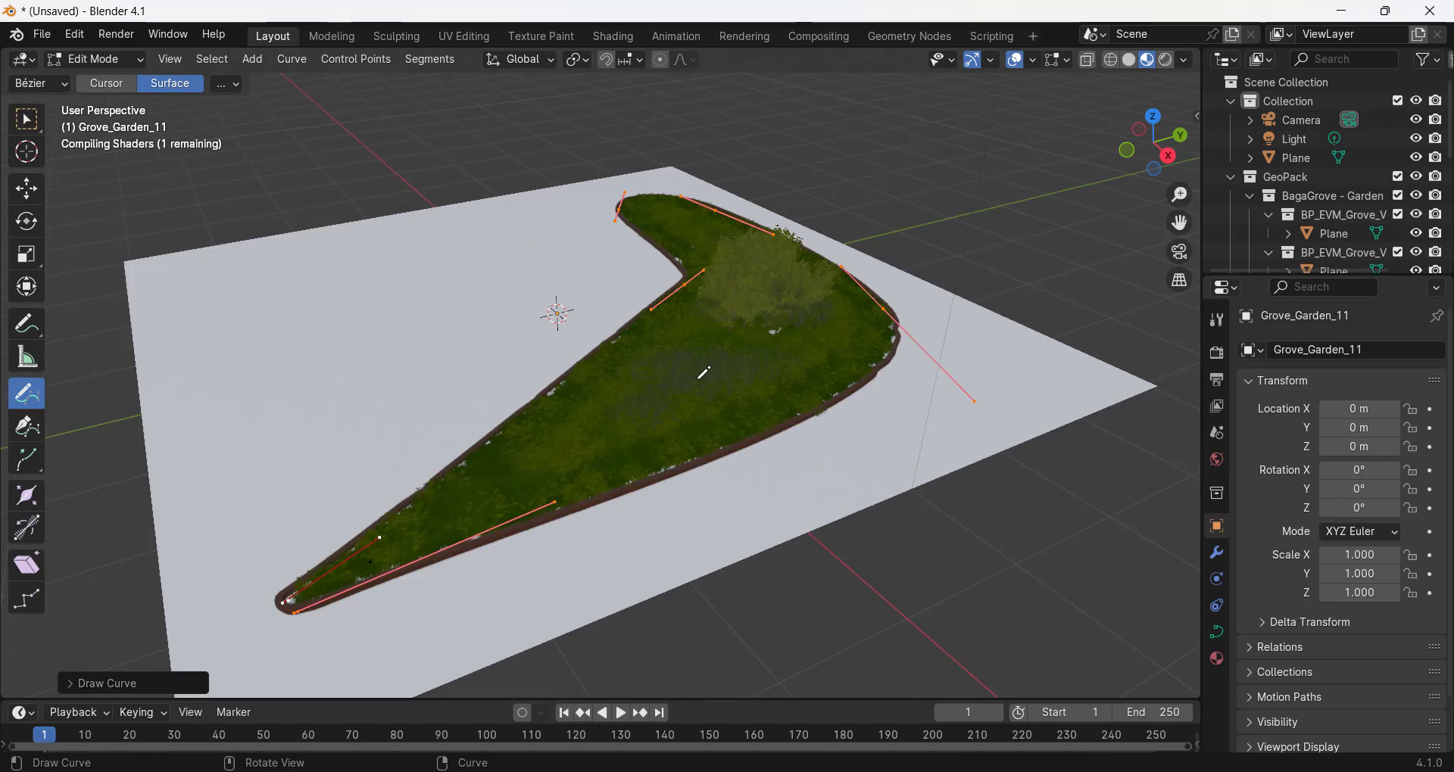
{"action": "middle_click_drag", "start_coordinate": [714, 391], "coordinate": [638, 297]}
{"action": "key", "text": "Tab"}
Step: Add the BagaGrove - Urban preset Grove_Urban_05 to the plane, drawing its outline as a loop beside the garden grove
{"action": "left_click", "coordinate": [570, 302]}
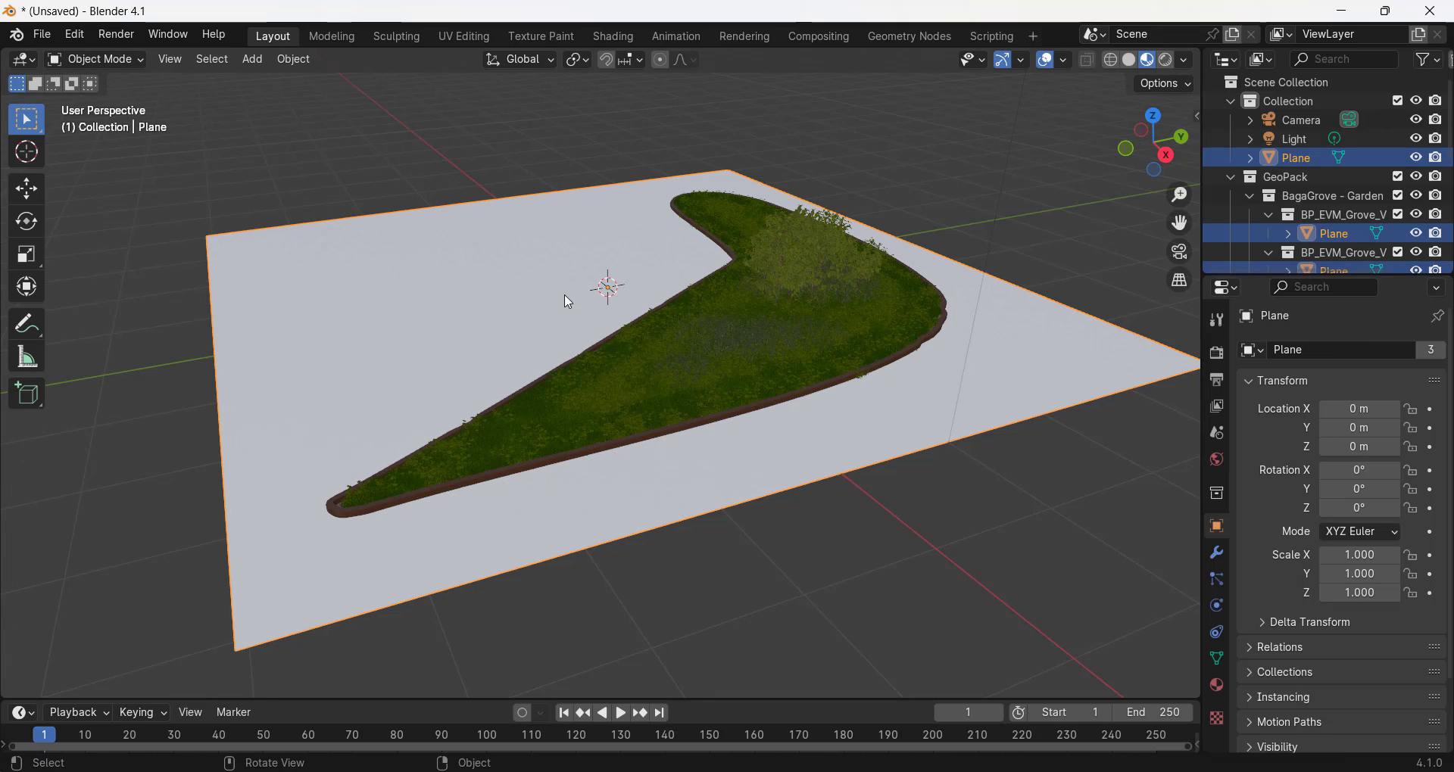
{"action": "key", "text": "j"}
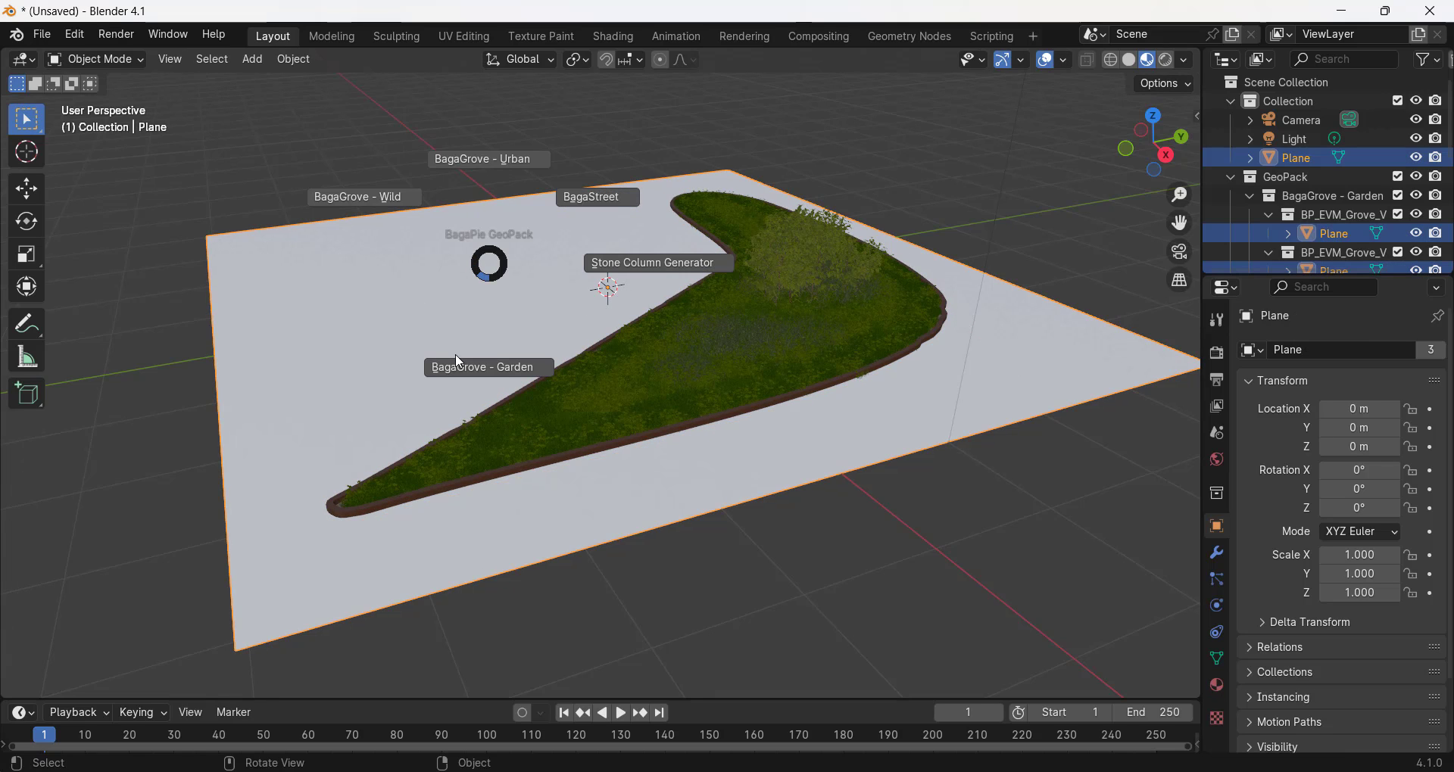
{"action": "left_click", "coordinate": [484, 159]}
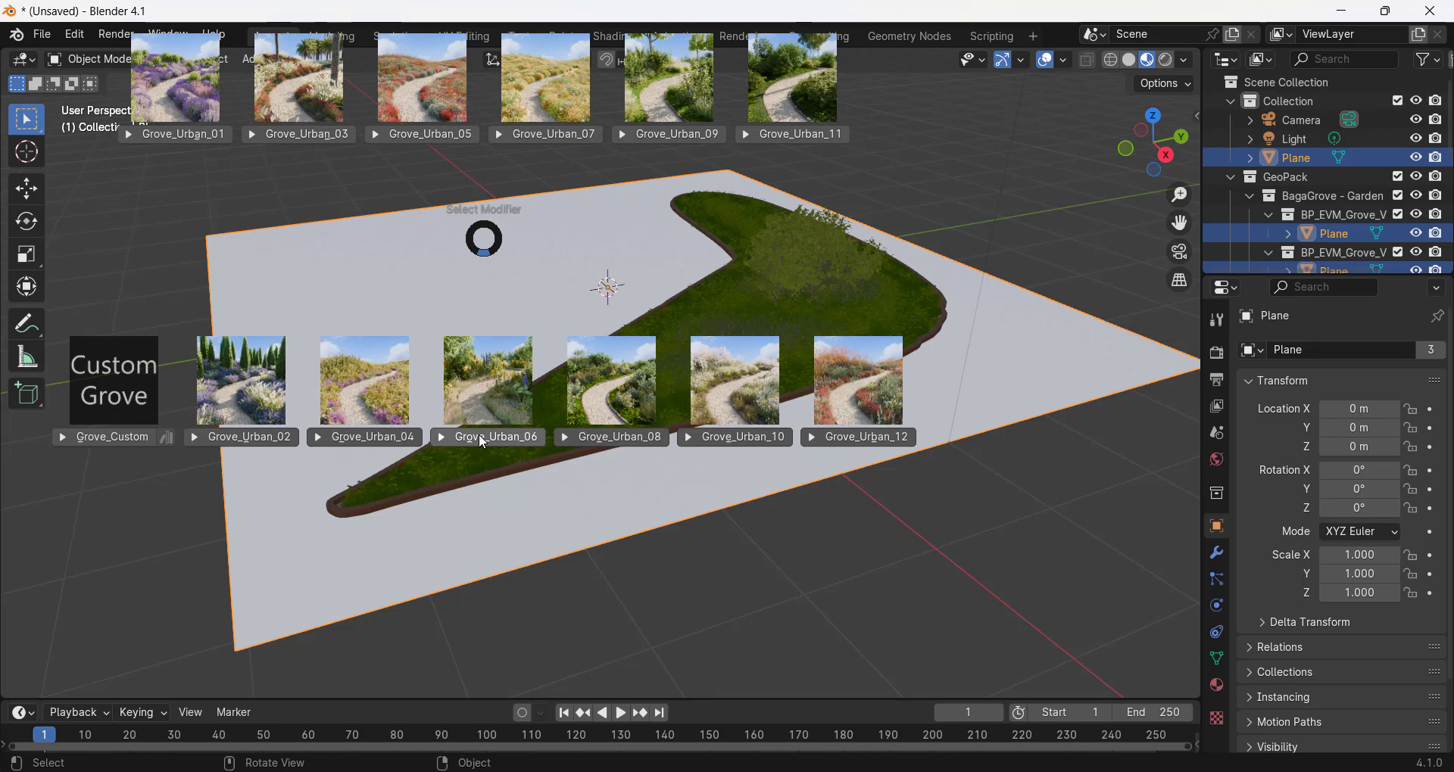
{"action": "left_click", "coordinate": [408, 134]}
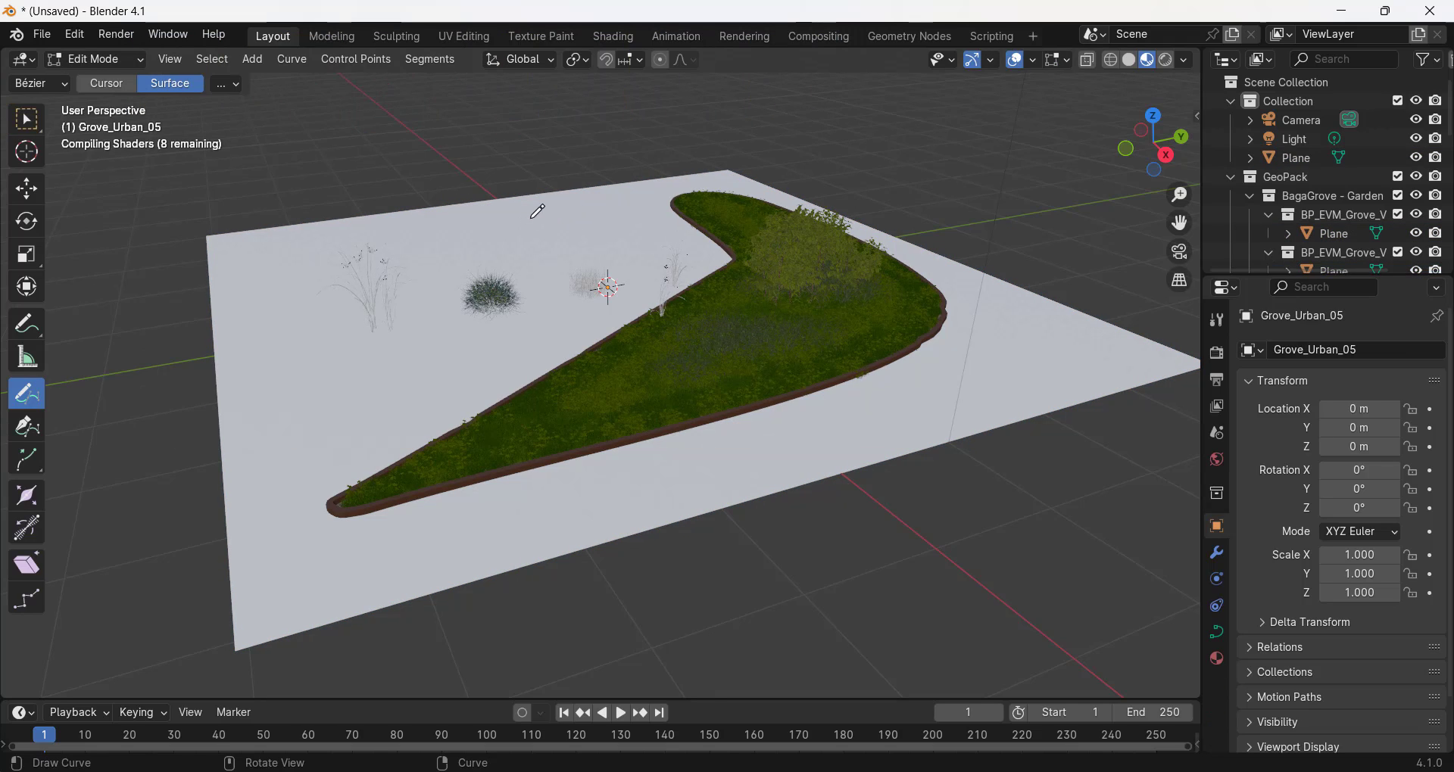
{"action": "left_click_drag", "start_coordinate": [541, 215], "coordinate": [285, 253]}
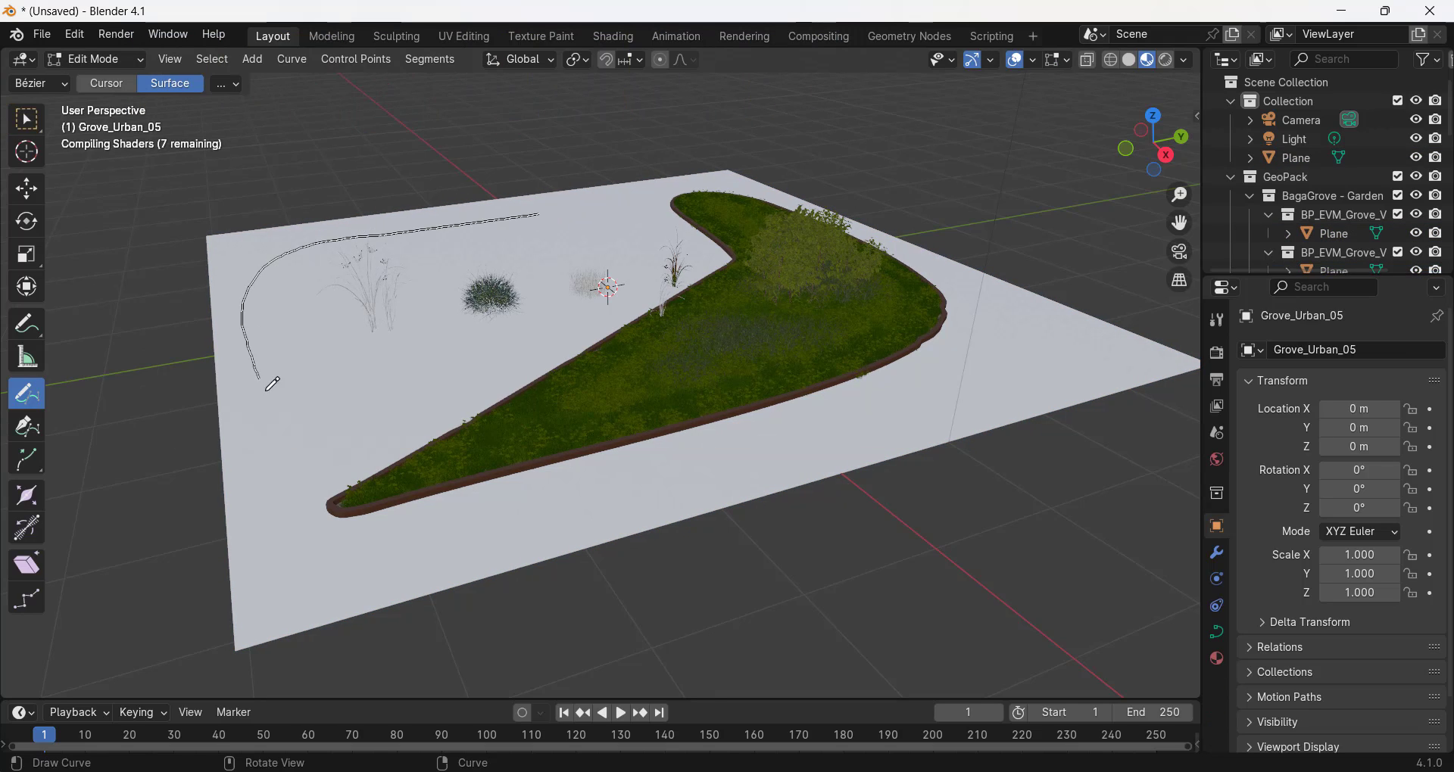
{"action": "mouse_move", "coordinate": [271, 405]}
{"action": "left_mouse_down"}
{"action": "mouse_move", "coordinate": [530, 318]}
{"action": "mouse_move", "coordinate": [620, 228]}
{"action": "mouse_move", "coordinate": [577, 196]}
{"action": "left_mouse_up"}
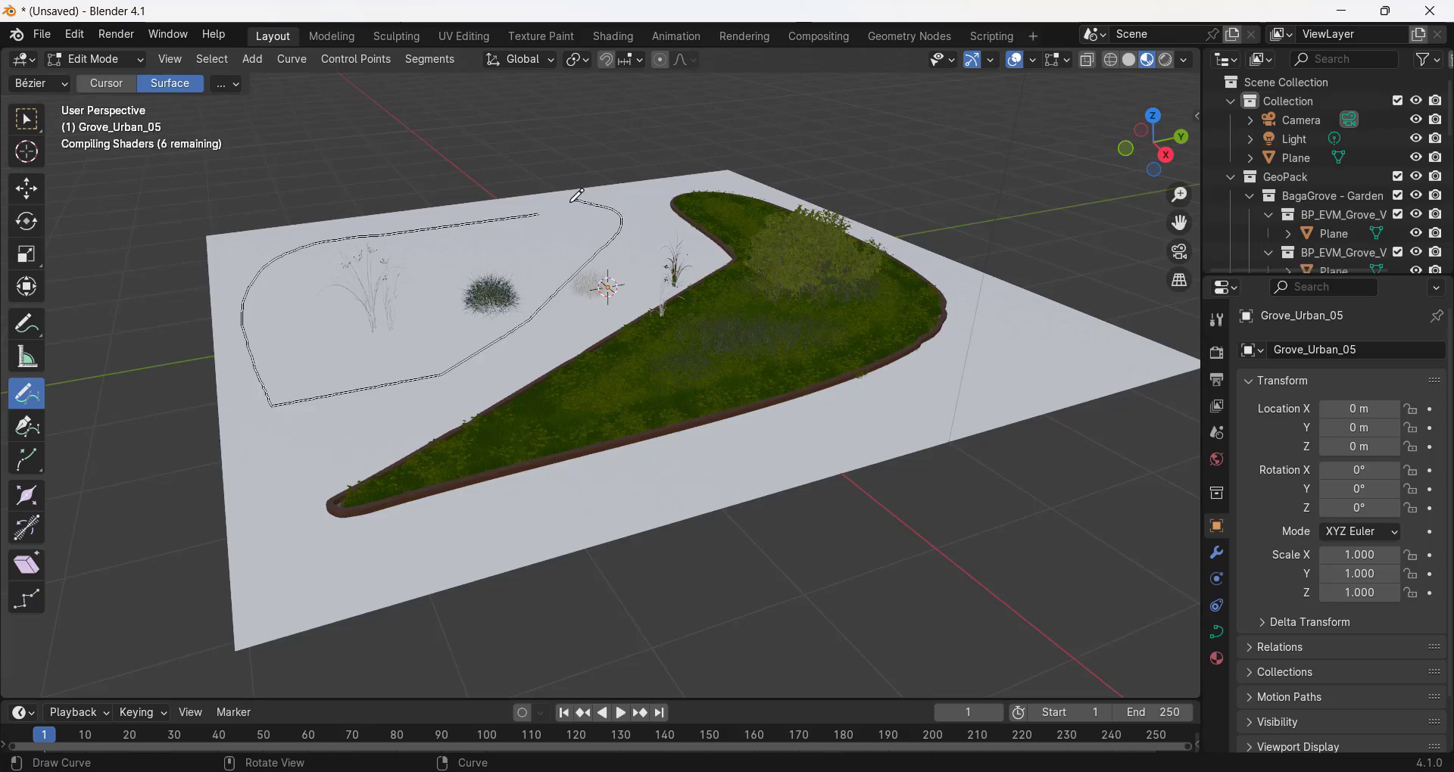
{"action": "scroll", "coordinate": [298, 302], "scroll_direction": "up", "scroll_amount": 5}
{"action": "mouse_move", "coordinate": [327, 288]}
{"action": "middle_mouse_down"}
{"action": "mouse_move", "coordinate": [644, 295]}
{"action": "mouse_move", "coordinate": [594, 289]}
{"action": "mouse_move", "coordinate": [616, 324]}
{"action": "mouse_move", "coordinate": [593, 324]}
{"action": "mouse_move", "coordinate": [777, 280]}
{"action": "middle_mouse_up"}
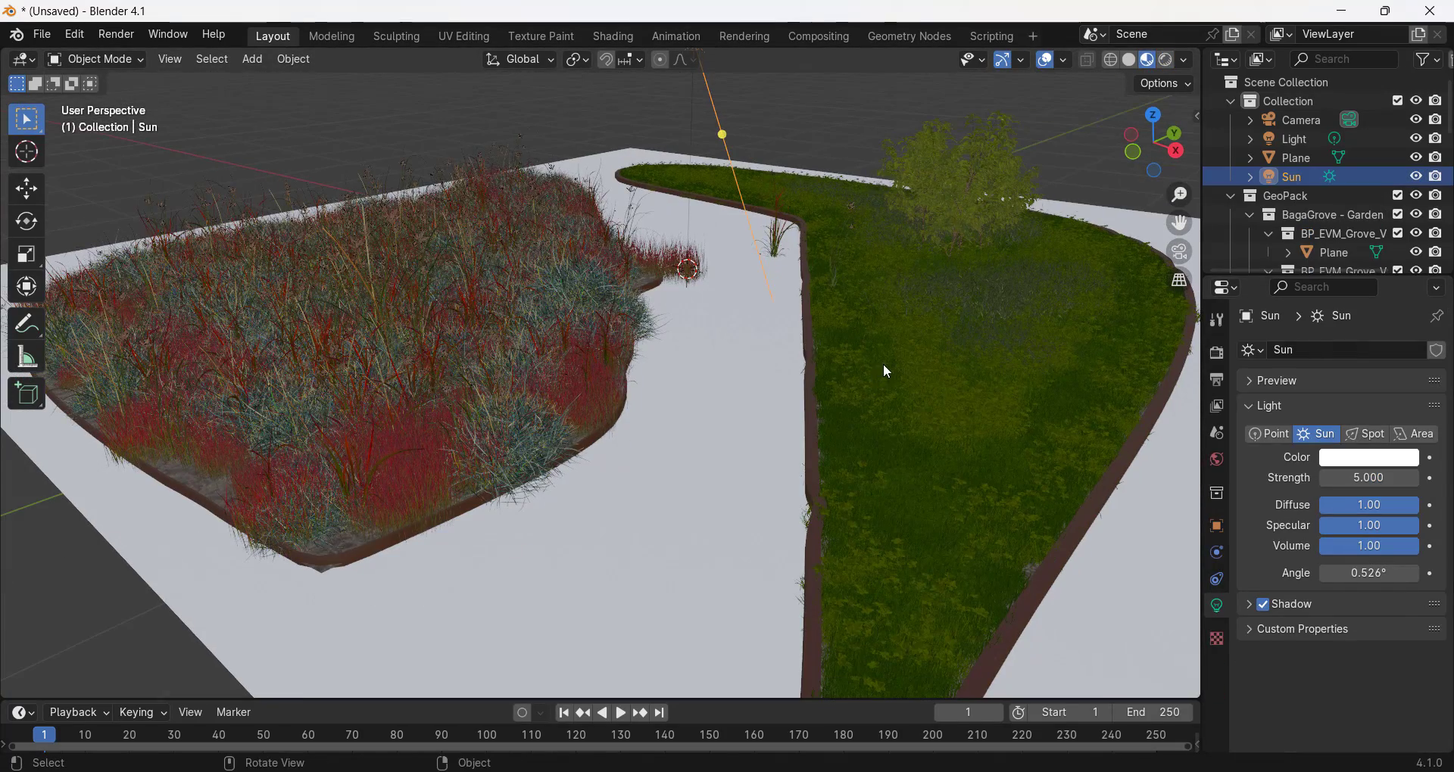
Step: Set the garden grove's Random / Layered value to 0.937, Scattering Method to 0.180 and Large Assets Padding to 3.570 in its modifier
{"action": "left_click", "coordinate": [891, 373]}
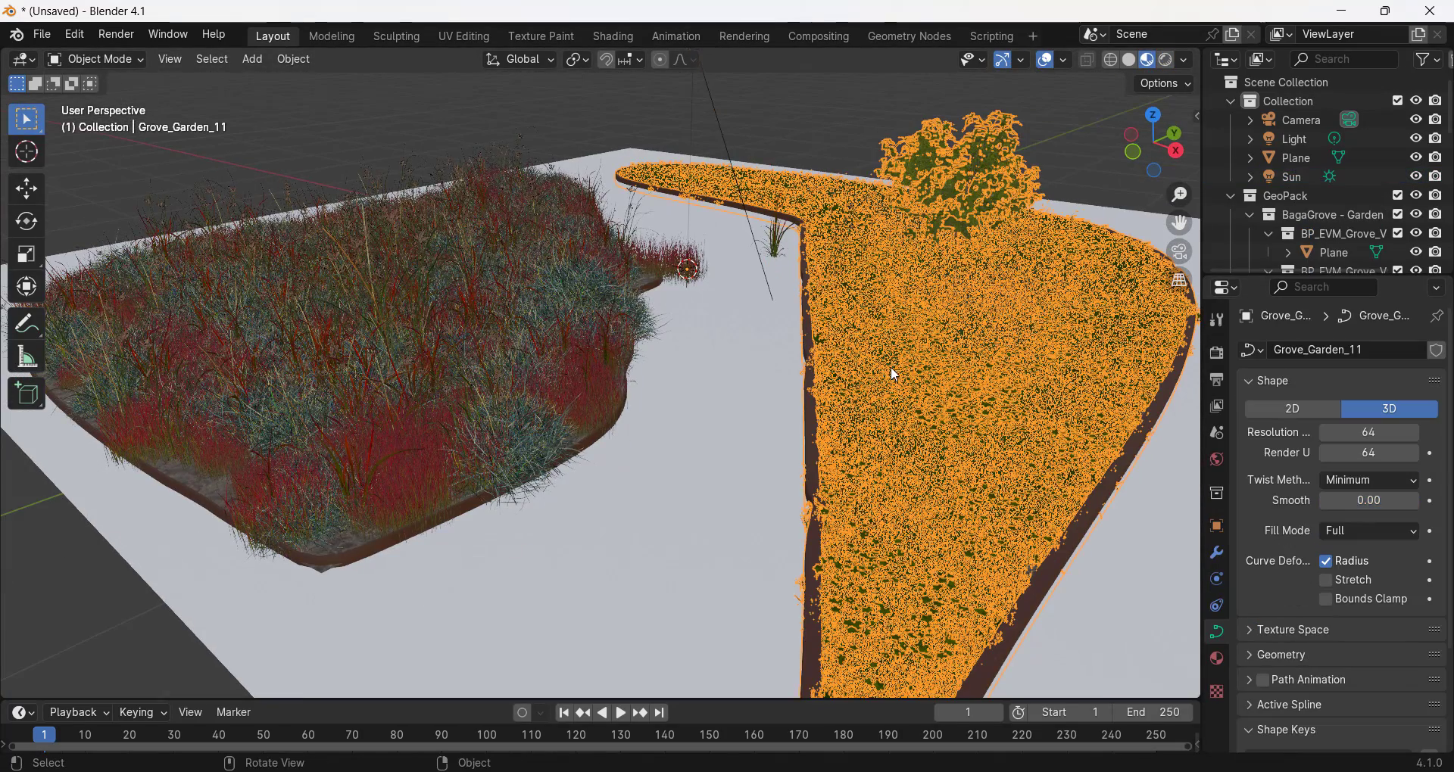
{"action": "left_click", "coordinate": [1221, 558]}
{"action": "left_click_drag", "start_coordinate": [1202, 517], "coordinate": [1036, 515]}
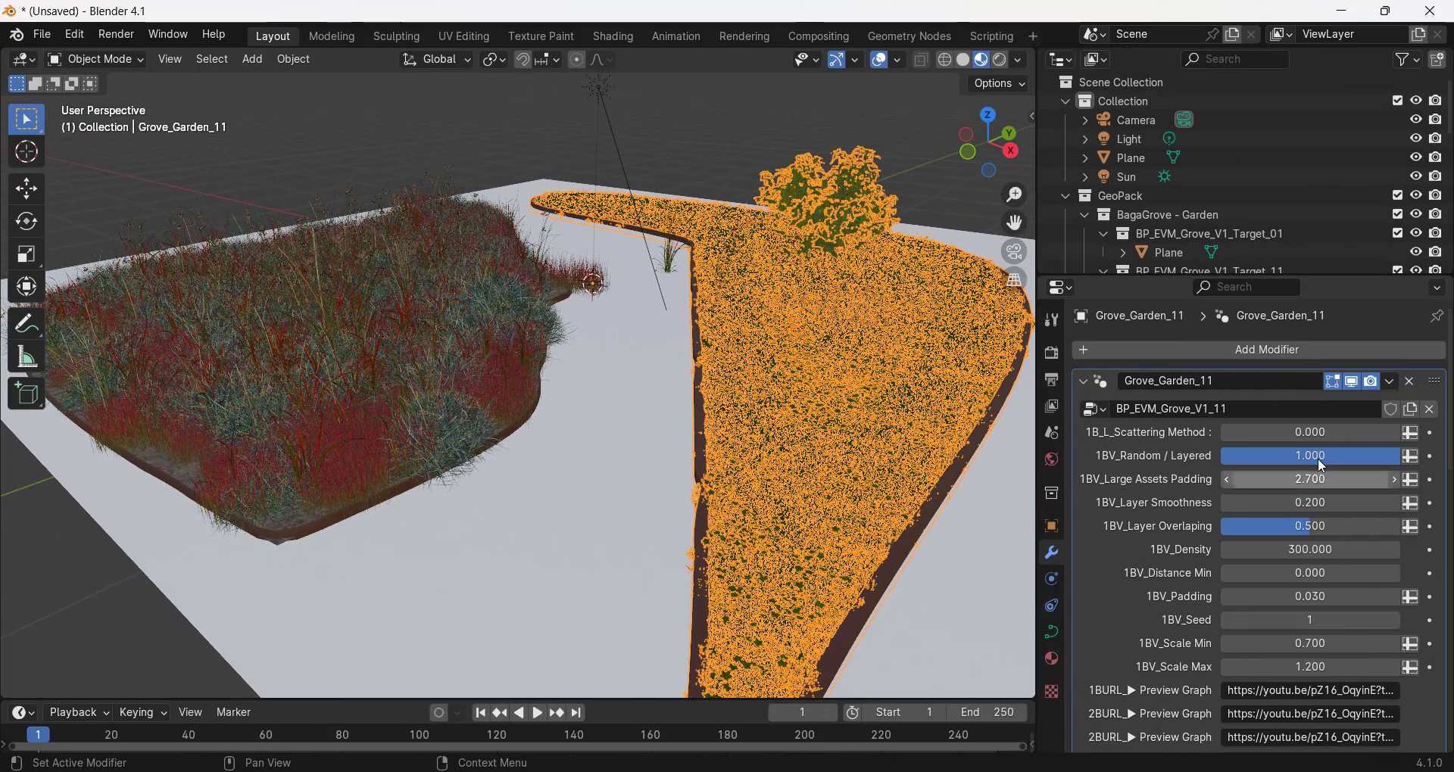
{"action": "mouse_move", "coordinate": [1333, 455]}
{"action": "left_mouse_down"}
{"action": "mouse_move", "coordinate": [1274, 455]}
{"action": "mouse_move", "coordinate": [1322, 455]}
{"action": "left_mouse_up"}
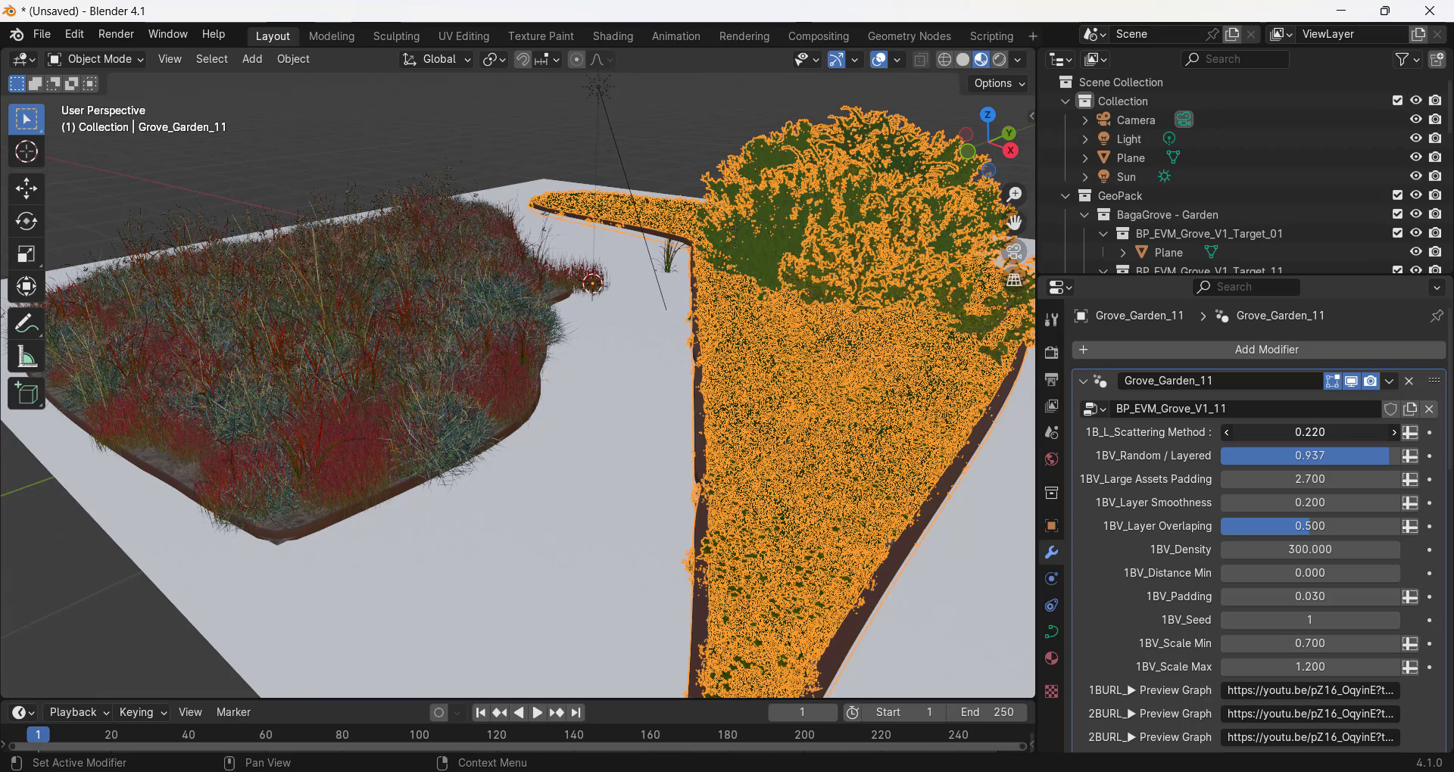
{"action": "left_click_drag", "start_coordinate": [1310, 433], "coordinate": [1322, 433]}
{"action": "left_click_drag", "start_coordinate": [1320, 479], "coordinate": [1386, 479]}
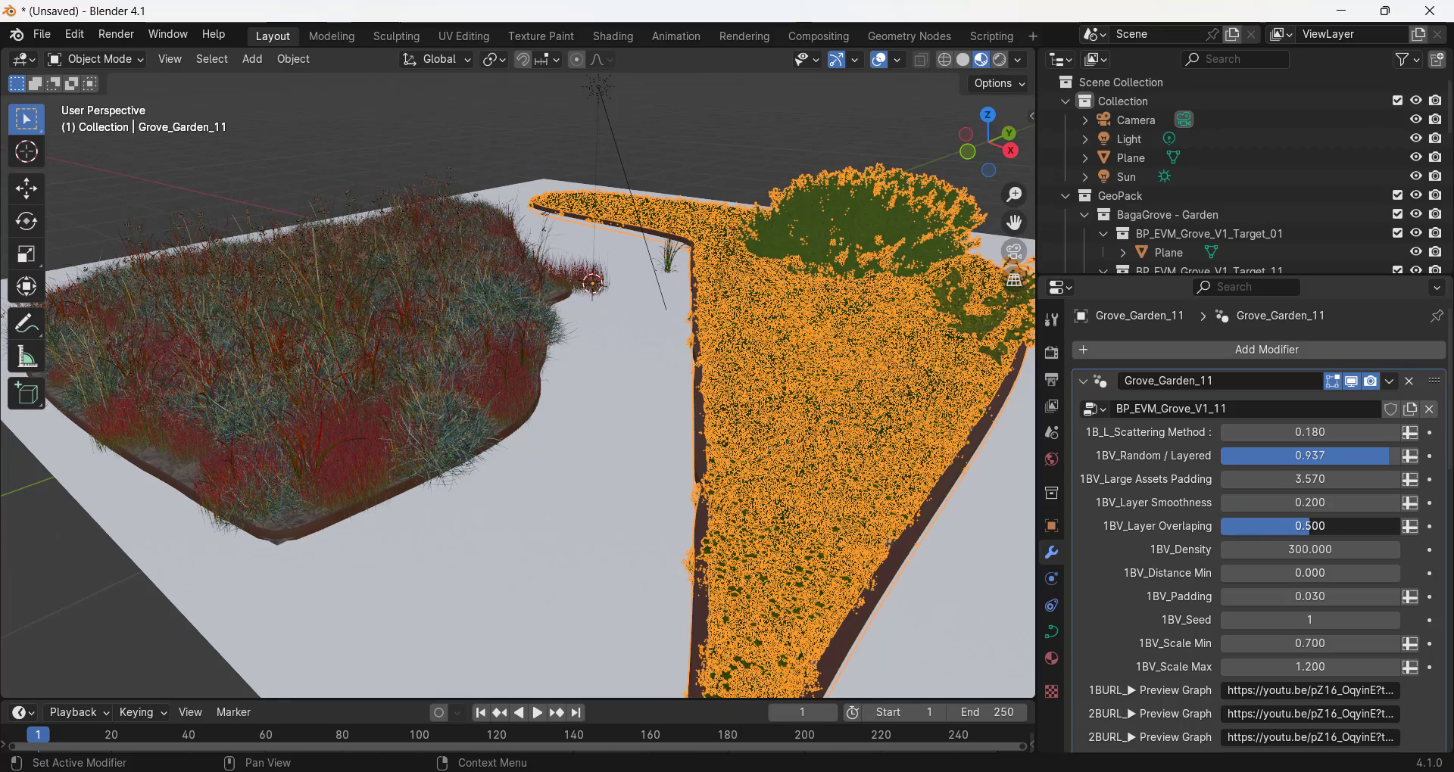
Step: Set the garden grove's Layer Overlapping to 0.312 and the urban grove's Random / Layered value to 0.774 in their modifiers
{"action": "left_click_drag", "start_coordinate": [1300, 526], "coordinate": [1267, 525]}
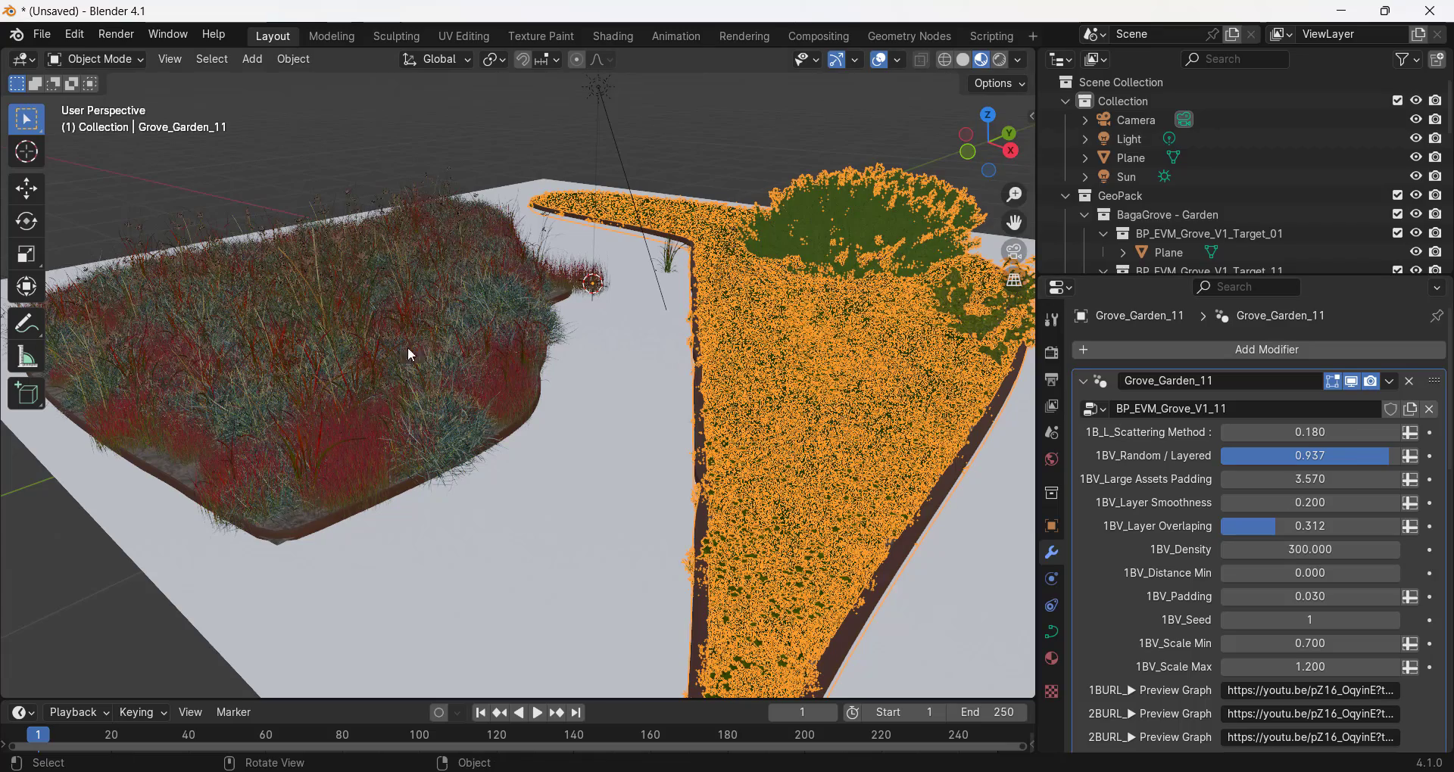
{"action": "left_click", "coordinate": [380, 329]}
{"action": "middle_click_drag", "start_coordinate": [397, 333], "coordinate": [1288, 447]}
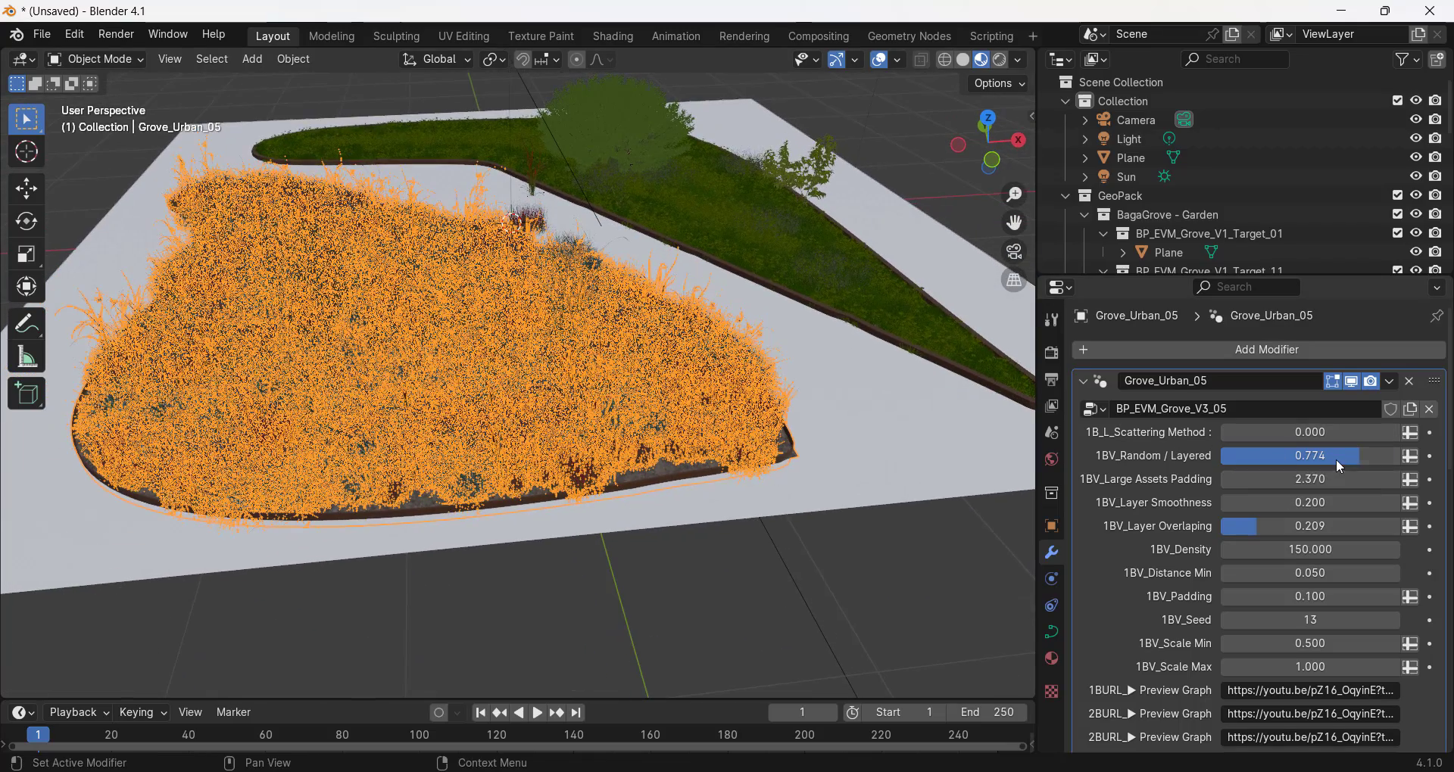
{"action": "left_click_drag", "start_coordinate": [1337, 461], "coordinate": [1336, 460]}
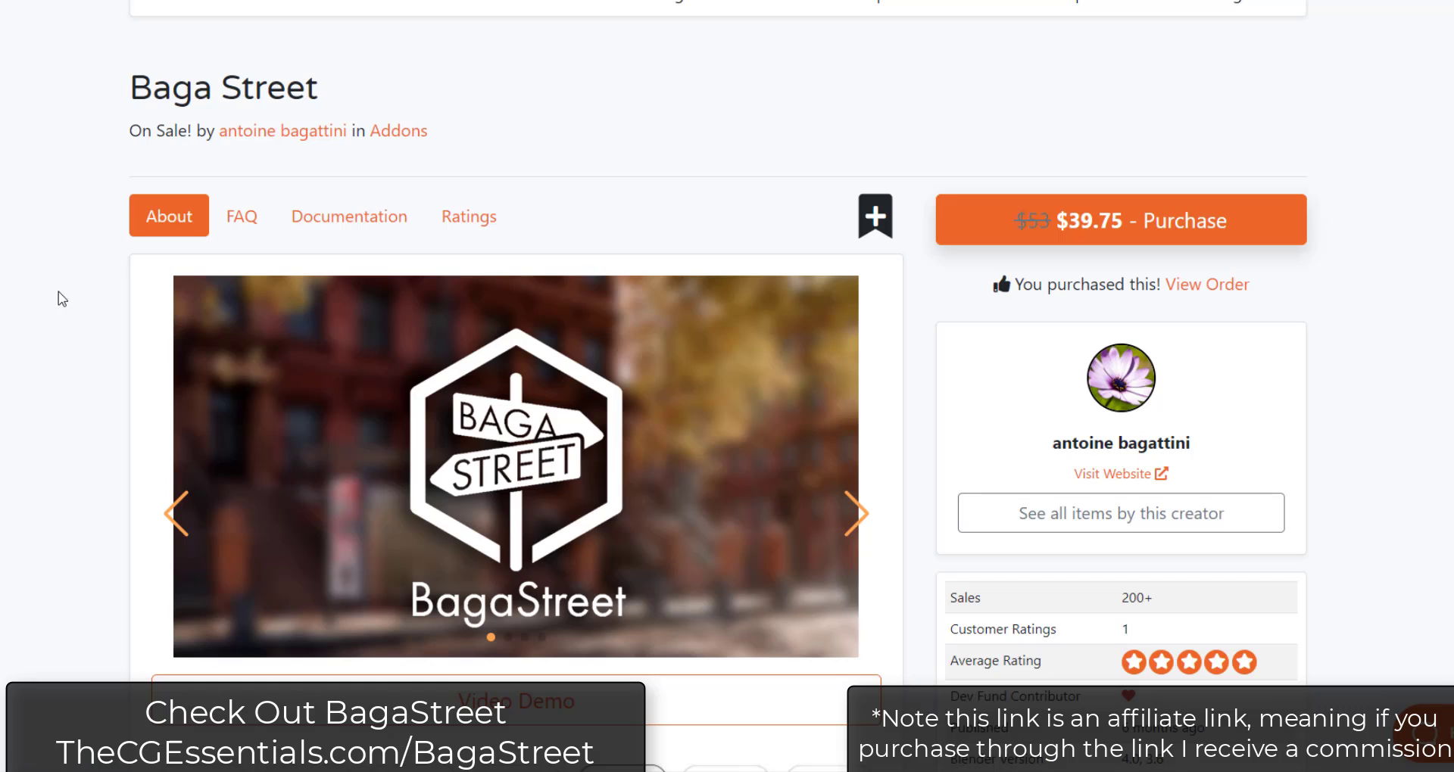
Step: Switch to the Baga Street page on Blender Market and look over its introduction and the Intuitive Tools section
{"action": "scroll", "coordinate": [66, 298], "scroll_direction": "down", "scroll_amount": 10}
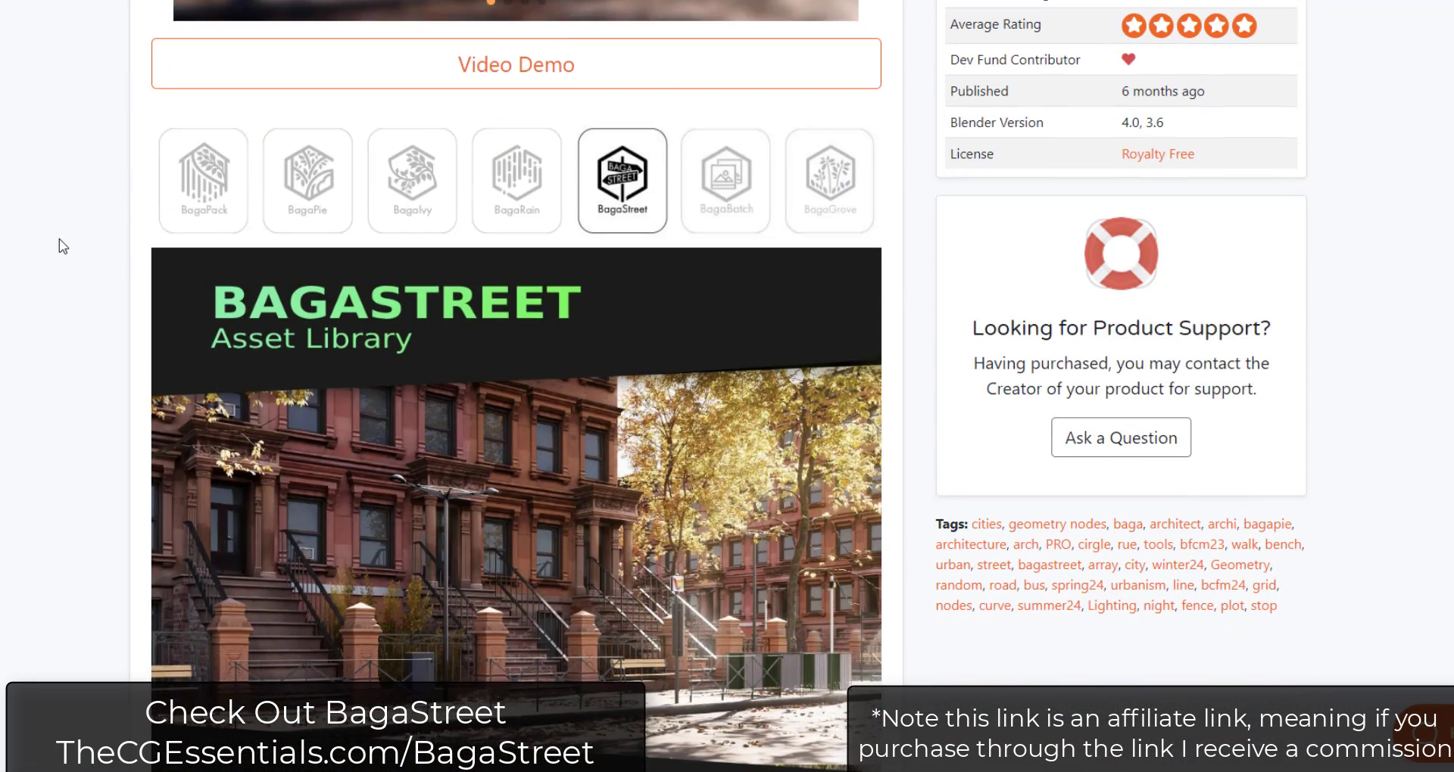
{"action": "scroll", "coordinate": [446, 363], "scroll_direction": "down", "scroll_amount": 2}
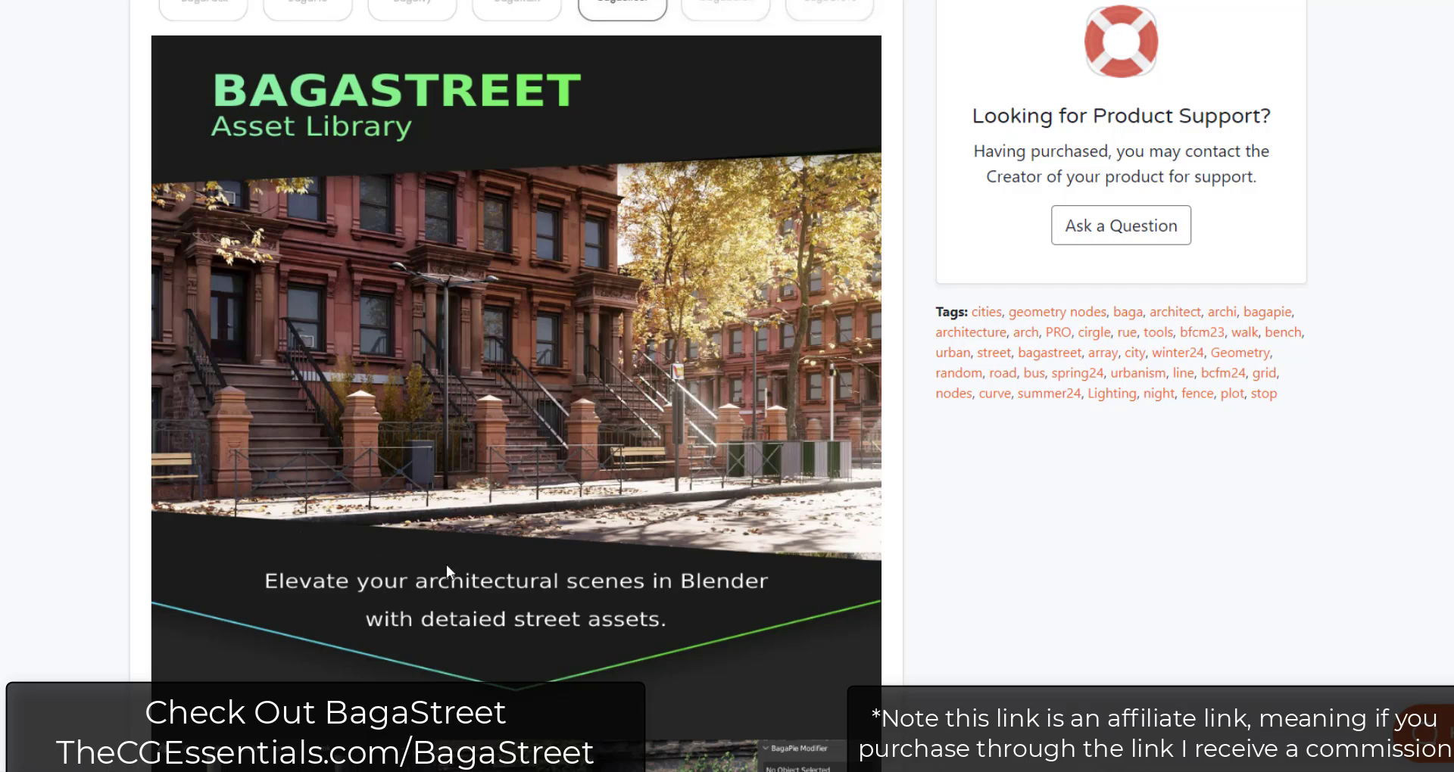
{"action": "scroll", "coordinate": [562, 581], "scroll_direction": "down", "scroll_amount": 8}
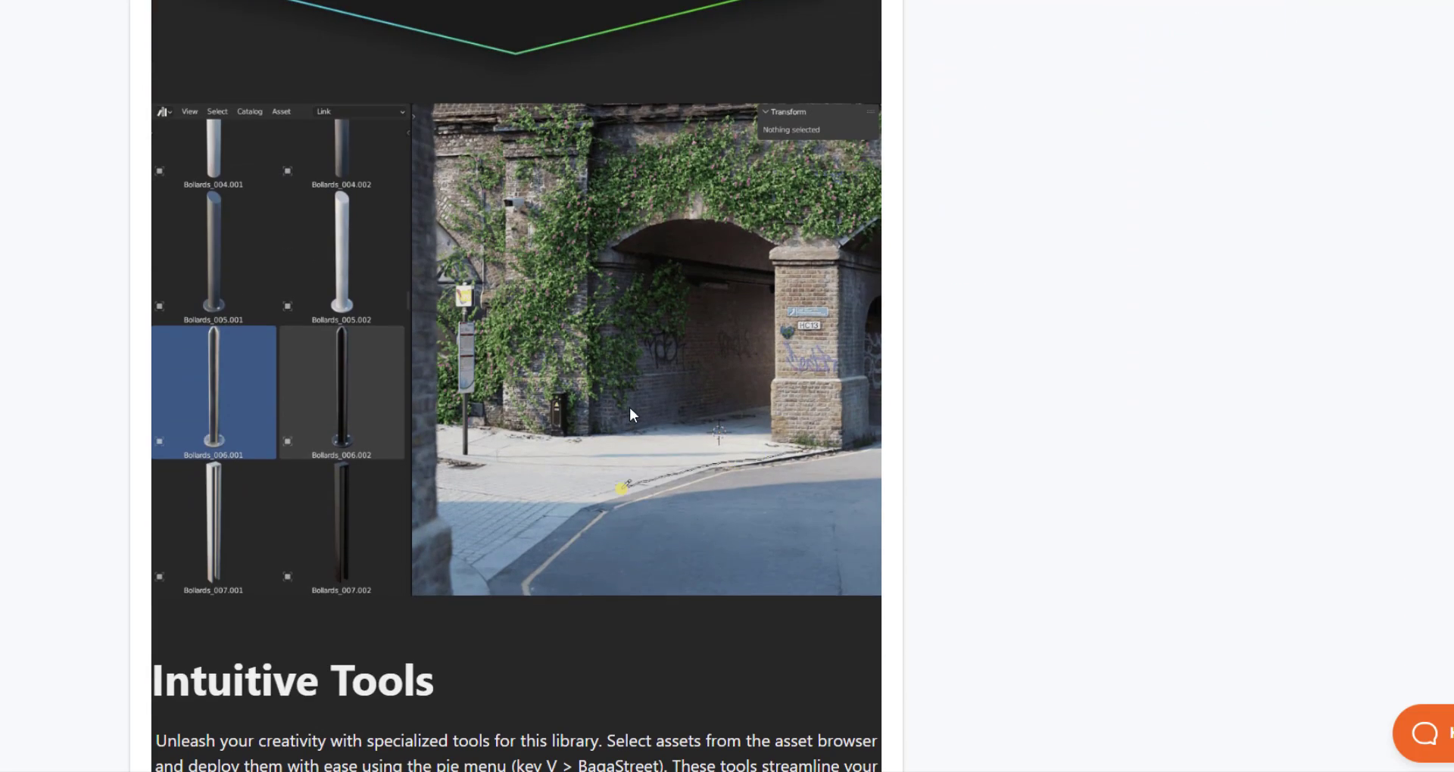
{"action": "scroll", "coordinate": [986, 412], "scroll_direction": "down", "scroll_amount": 9}
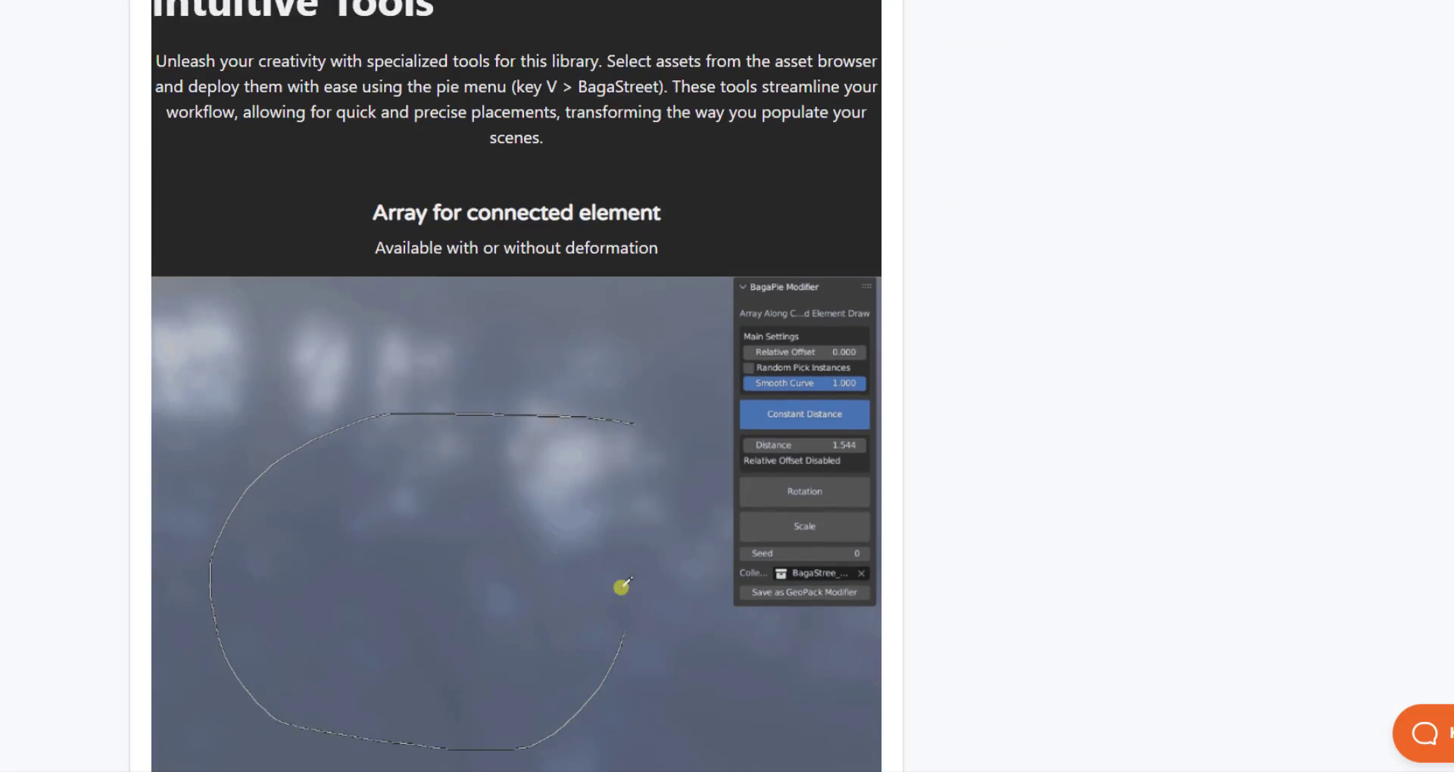
{"action": "scroll", "coordinate": [517, 386], "scroll_direction": "down", "scroll_amount": 20}
Step: Look through the Baga Street page's Rich Asset Library, PBR Materials and installation sections
{"action": "scroll", "coordinate": [516, 386], "scroll_direction": "up", "scroll_amount": 13}
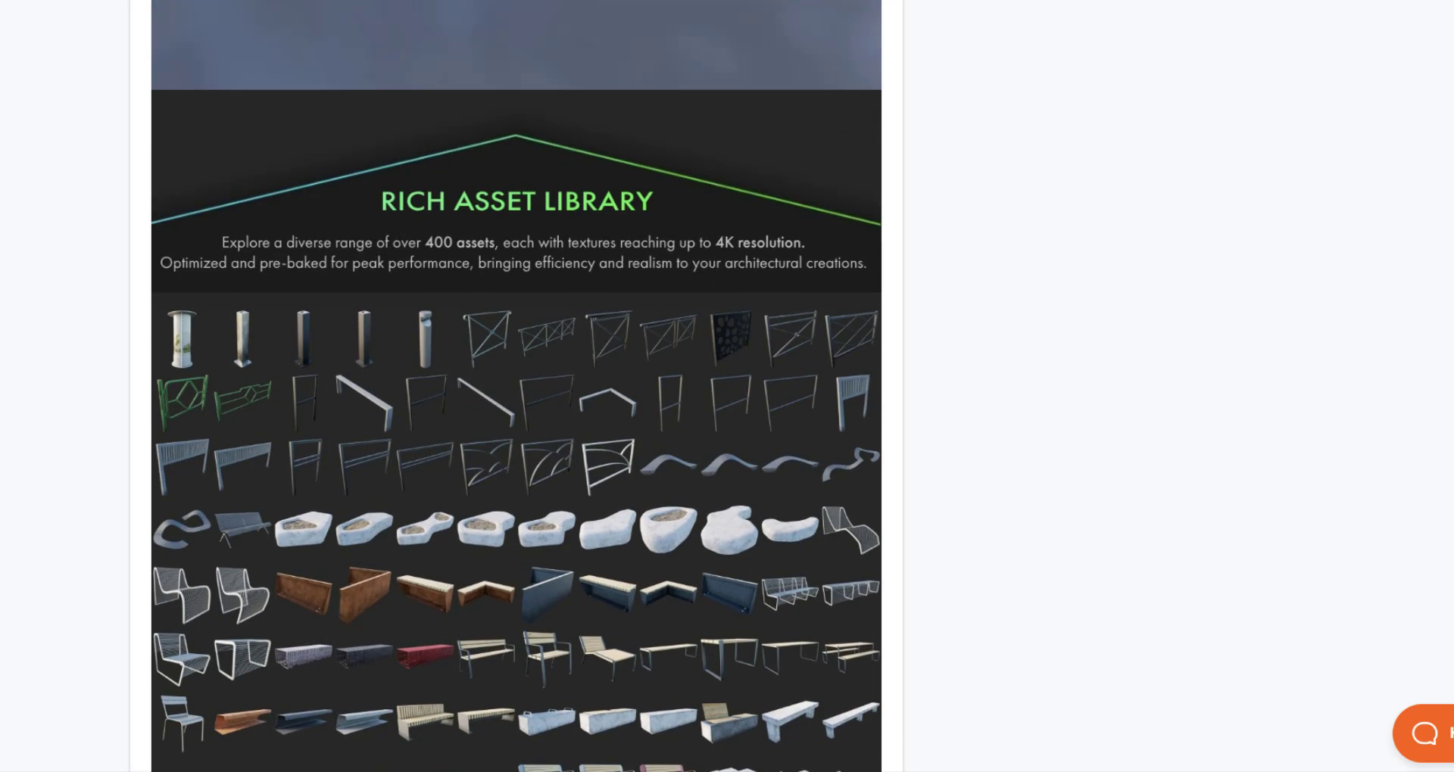
{"action": "scroll", "coordinate": [516, 386], "scroll_direction": "down", "scroll_amount": 3}
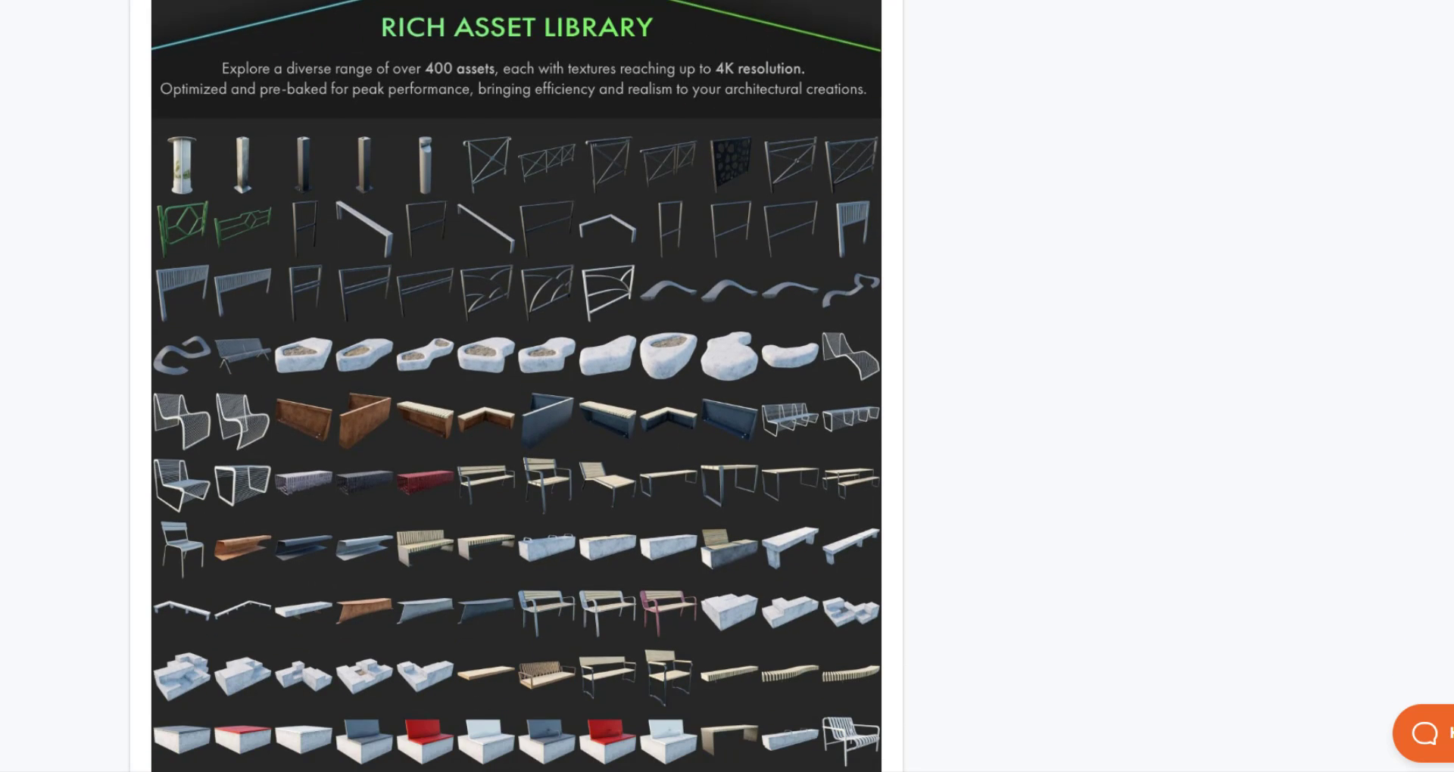
{"action": "scroll", "coordinate": [571, 574], "scroll_direction": "down", "scroll_amount": 8}
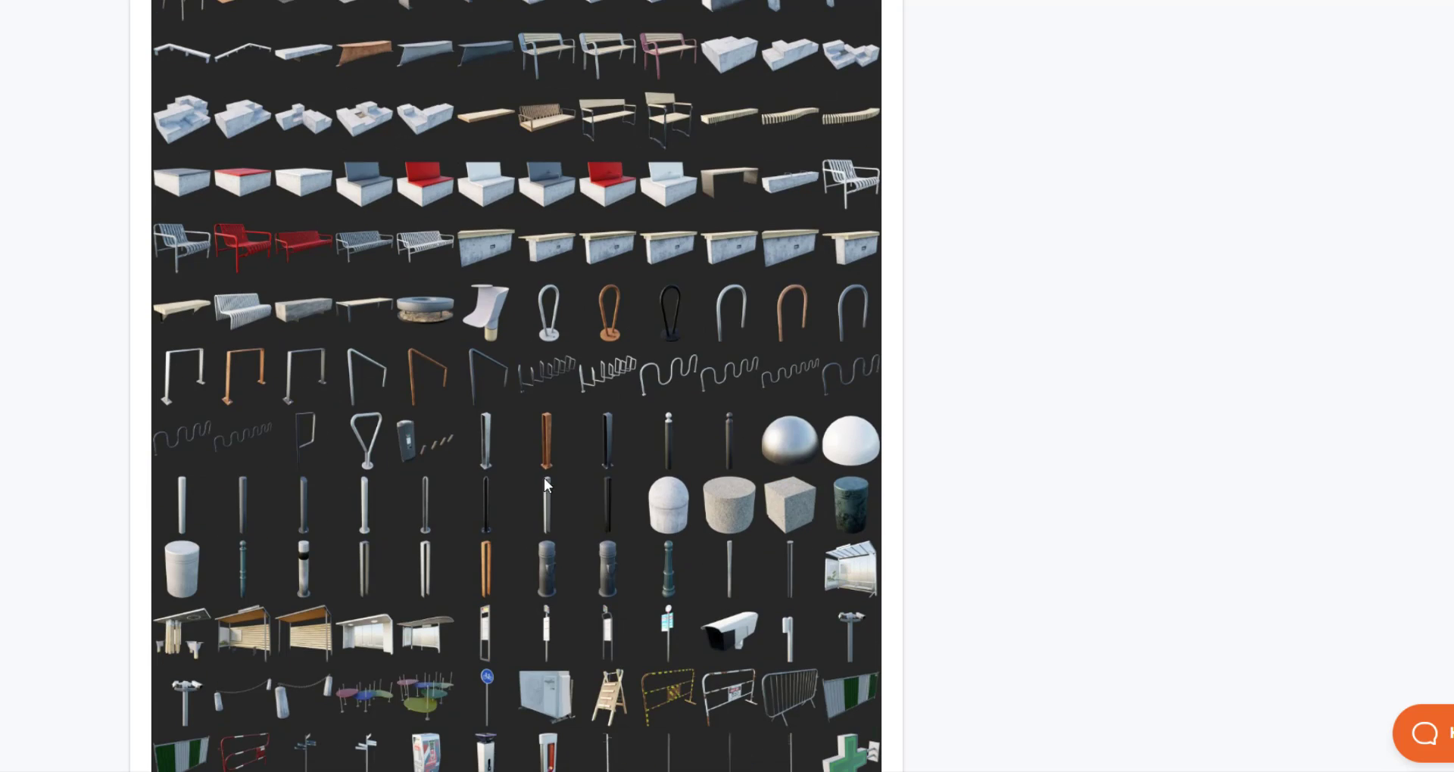
{"action": "scroll", "coordinate": [647, 424], "scroll_direction": "down", "scroll_amount": 10}
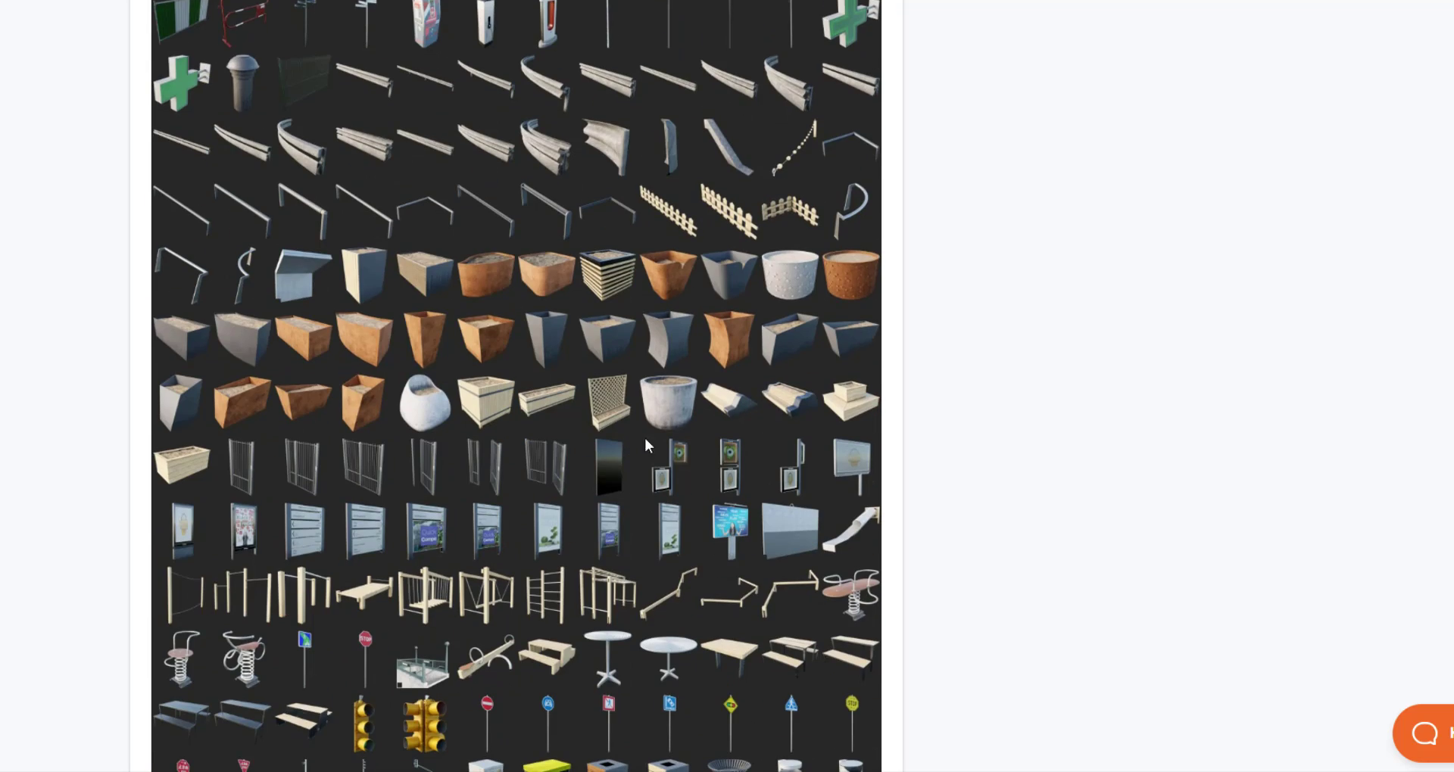
{"action": "scroll", "coordinate": [670, 429], "scroll_direction": "down", "scroll_amount": 10}
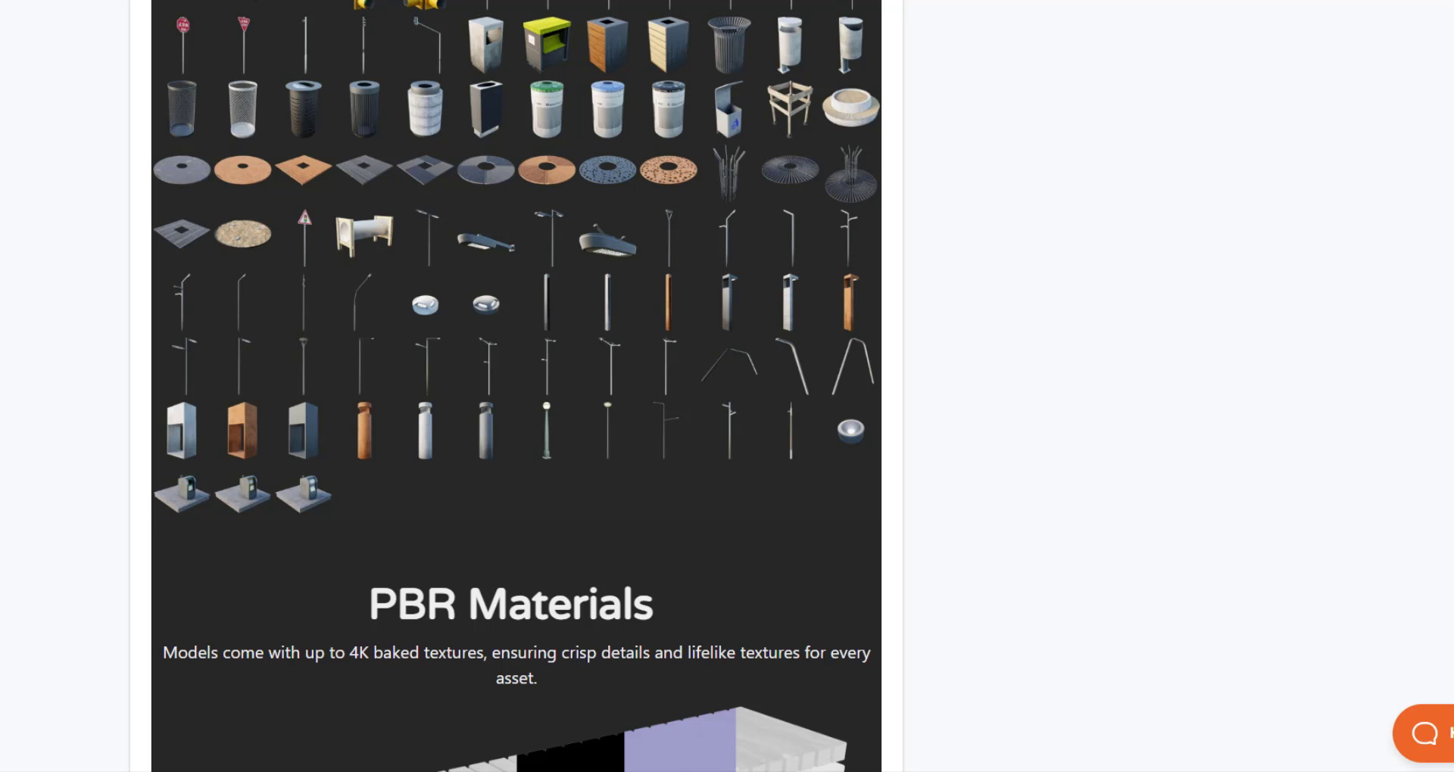
{"action": "scroll", "coordinate": [516, 386], "scroll_direction": "down", "scroll_amount": 8}
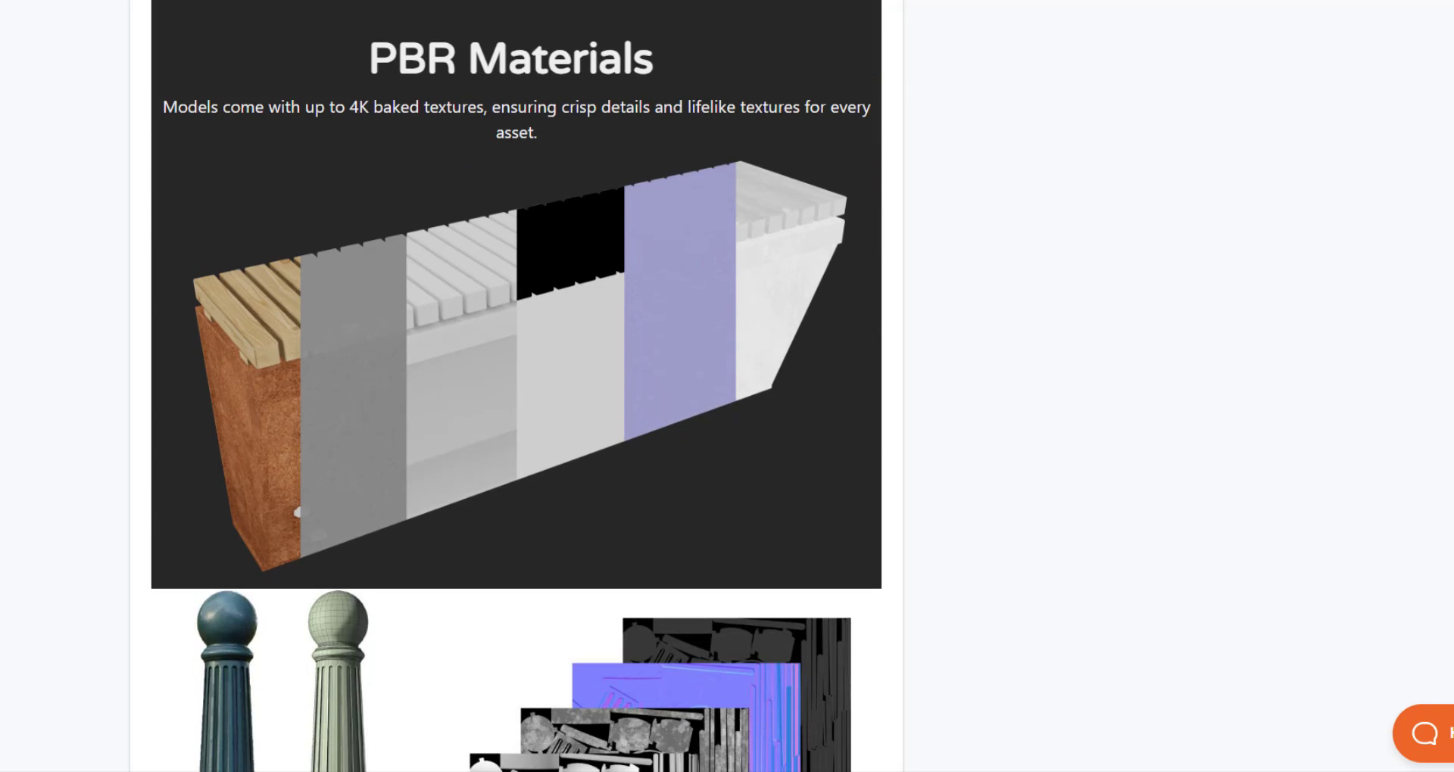
{"action": "scroll", "coordinate": [418, 304], "scroll_direction": "down", "scroll_amount": 10}
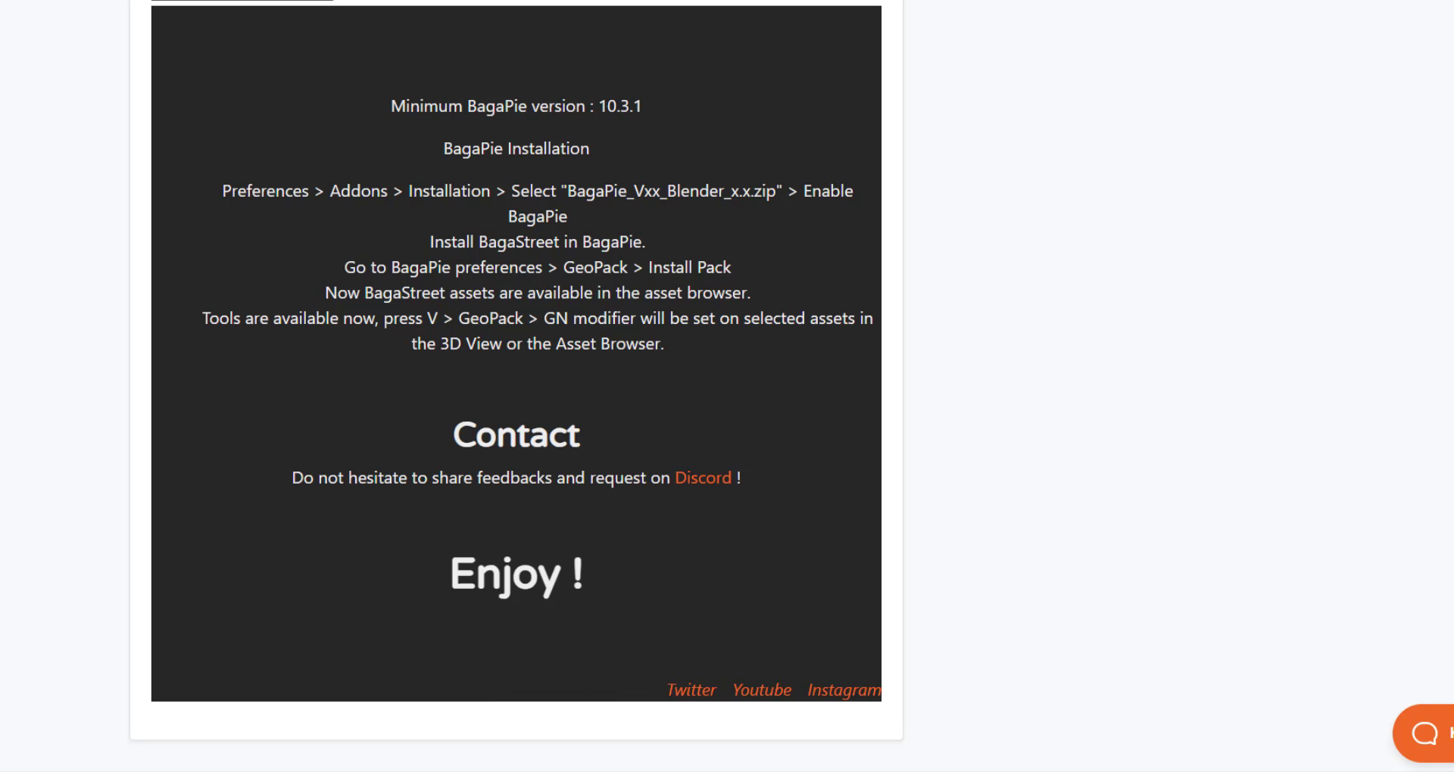
Step: Examine the array tool demos on the Baga Street page, from connected elements to grid, circle, line and mesh borders
{"action": "scroll", "coordinate": [516, 386], "scroll_direction": "up", "scroll_amount": 15}
{"action": "scroll", "coordinate": [517, 386], "scroll_direction": "down", "scroll_amount": 2}
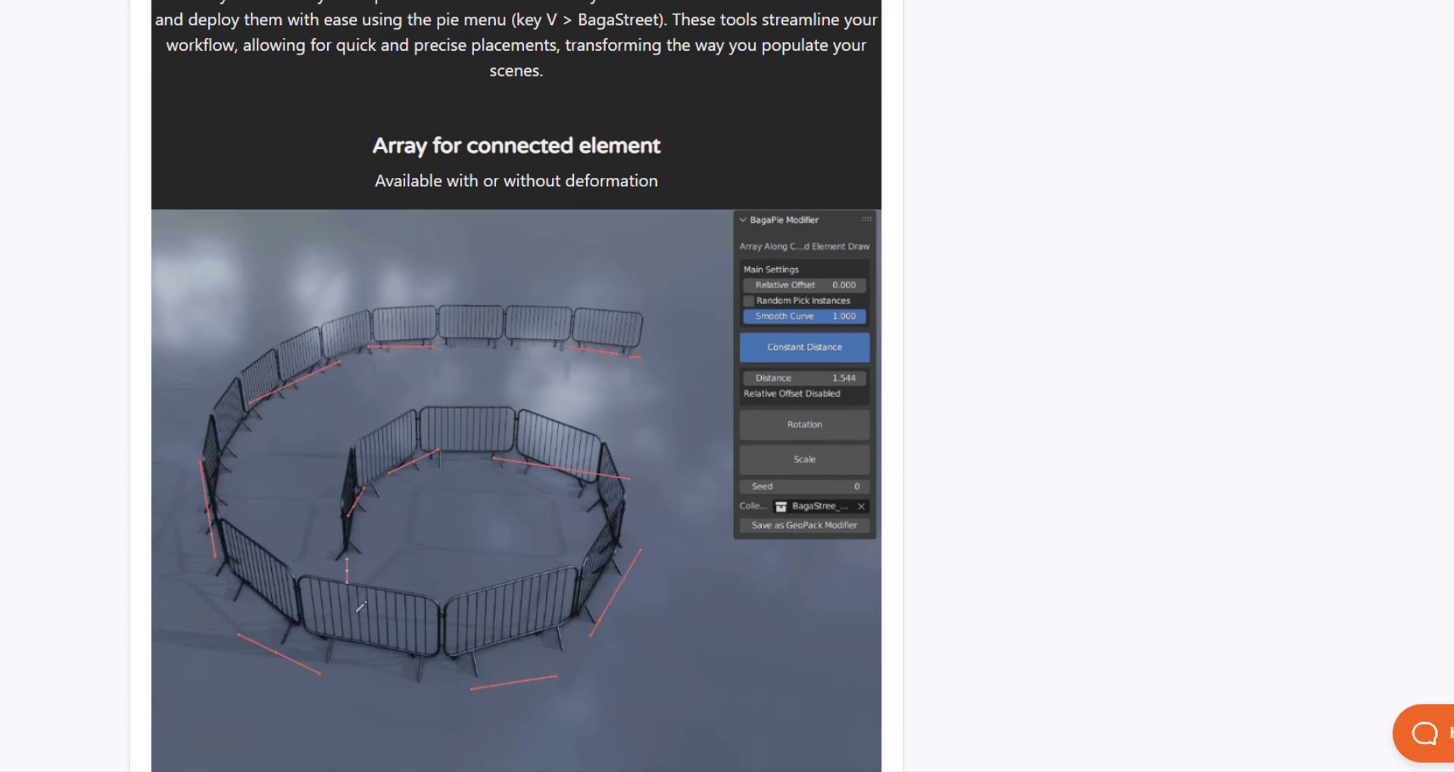
{"action": "scroll", "coordinate": [683, 96], "scroll_direction": "down", "scroll_amount": 1}
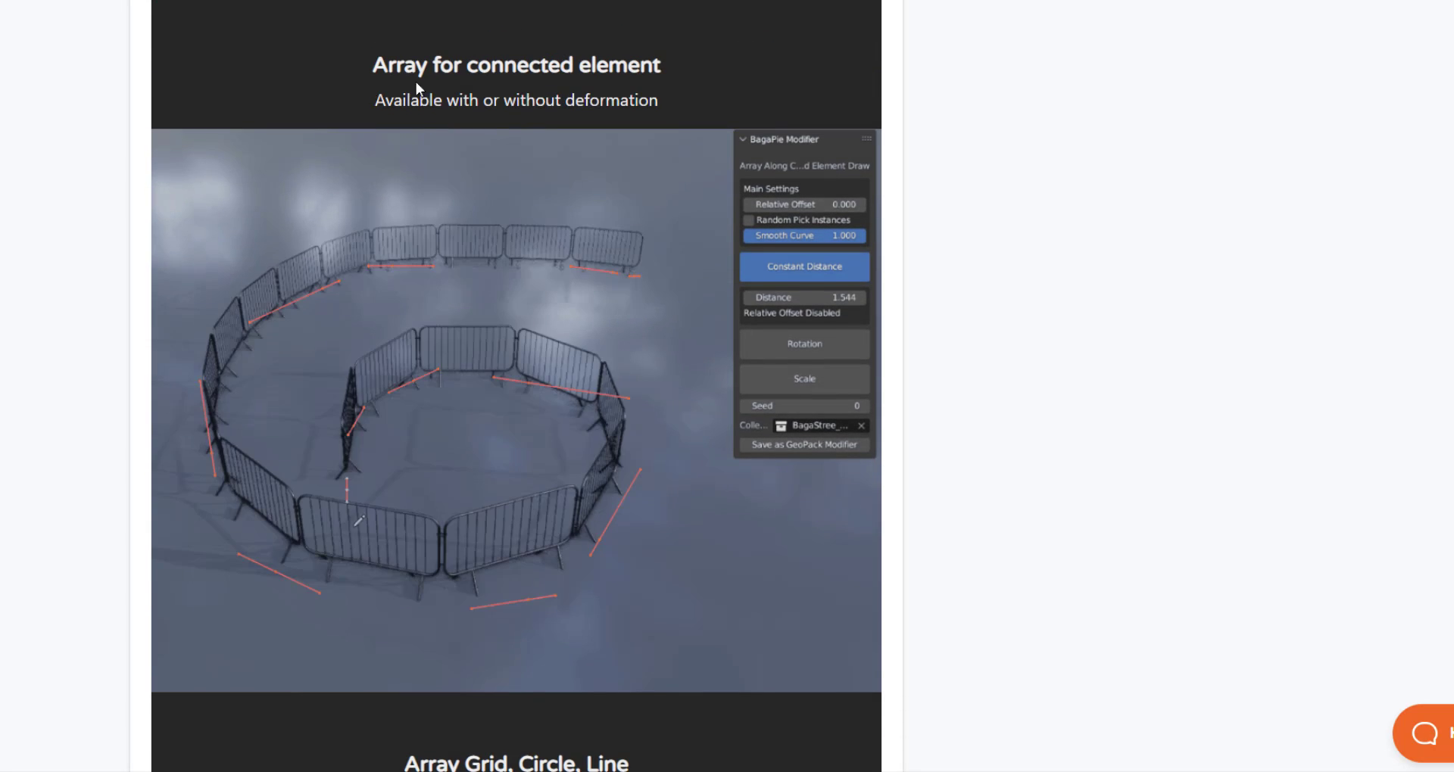
{"action": "scroll", "coordinate": [538, 269], "scroll_direction": "down", "scroll_amount": 8}
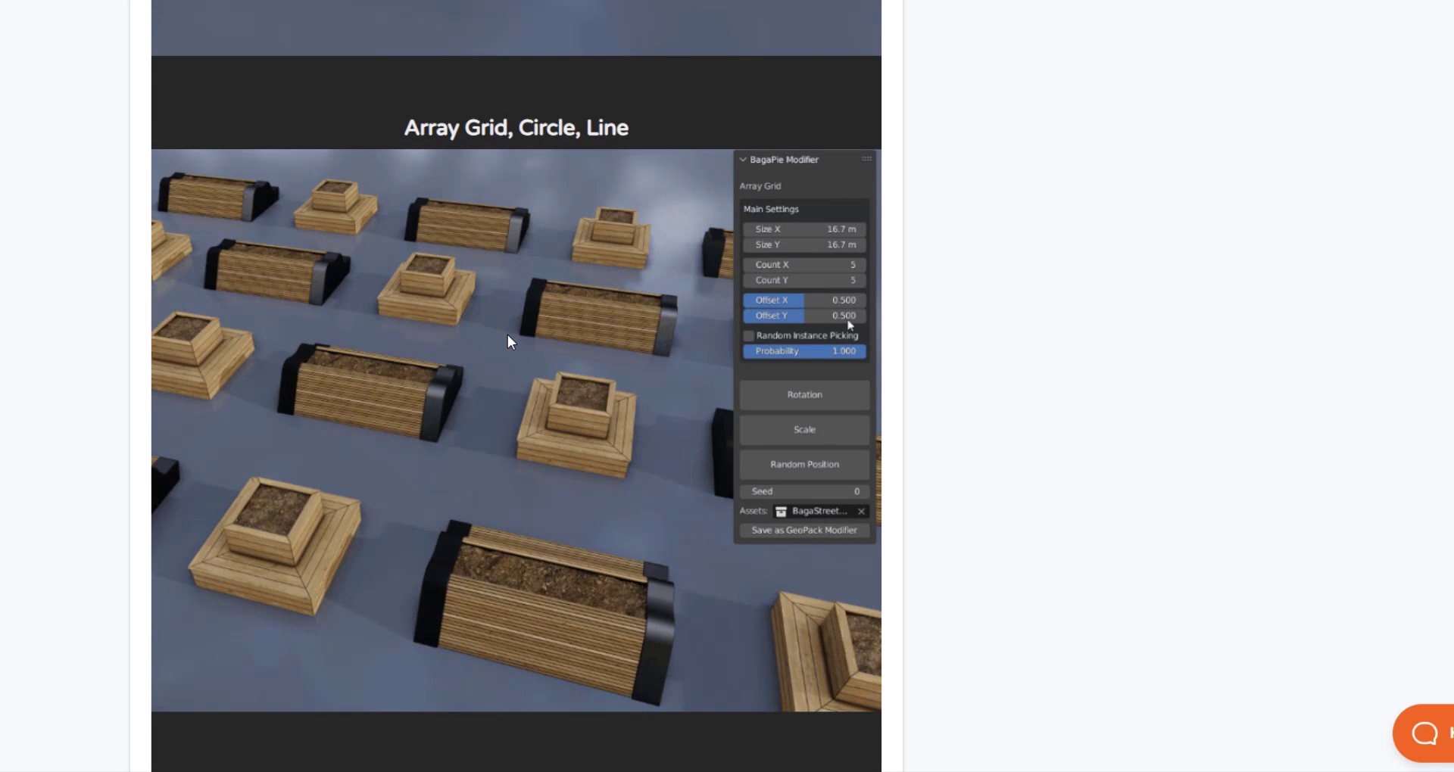
{"action": "scroll", "coordinate": [532, 383], "scroll_direction": "down", "scroll_amount": 1}
{"action": "scroll", "coordinate": [533, 382], "scroll_direction": "down", "scroll_amount": 9}
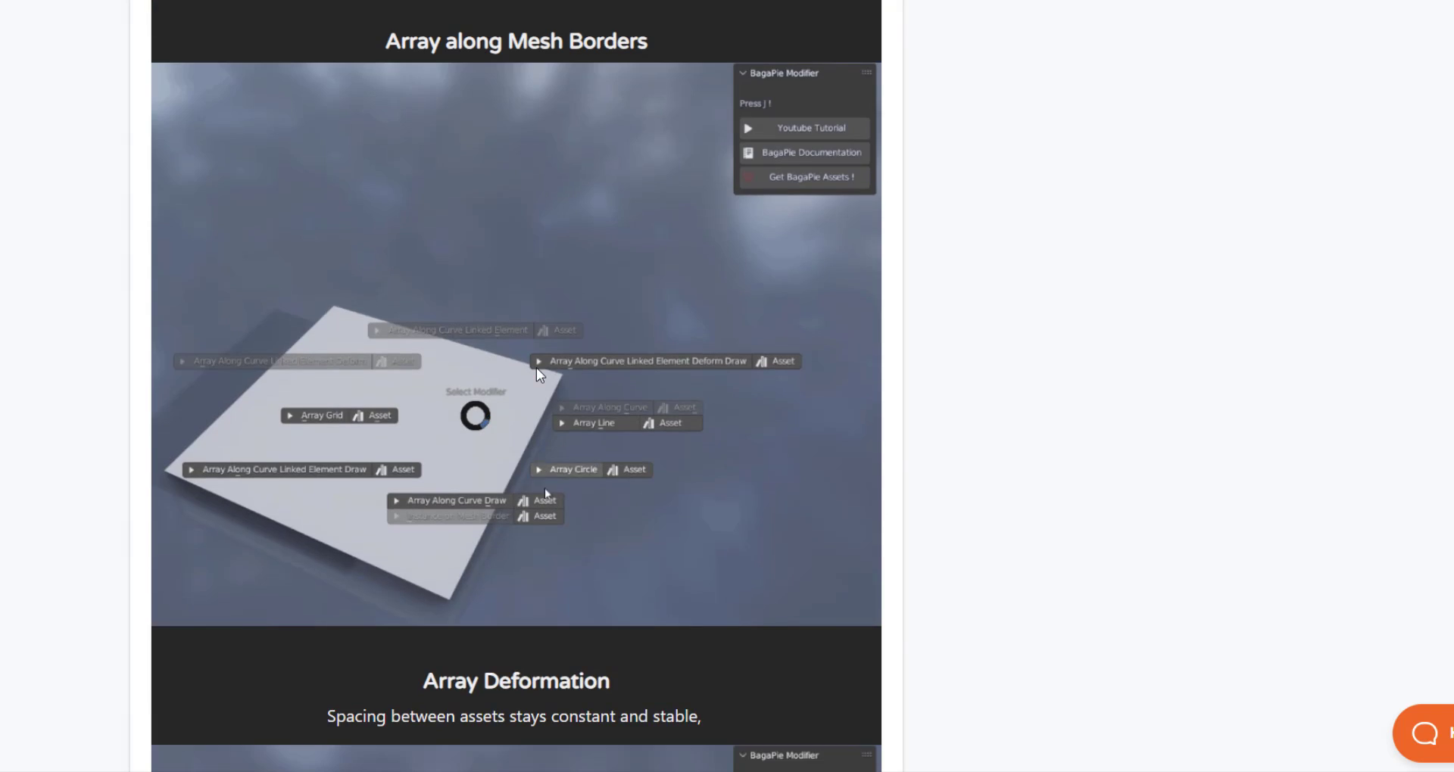
{"action": "scroll", "coordinate": [539, 365], "scroll_direction": "up", "scroll_amount": 8}
{"action": "scroll", "coordinate": [549, 362], "scroll_direction": "down", "scroll_amount": 8}
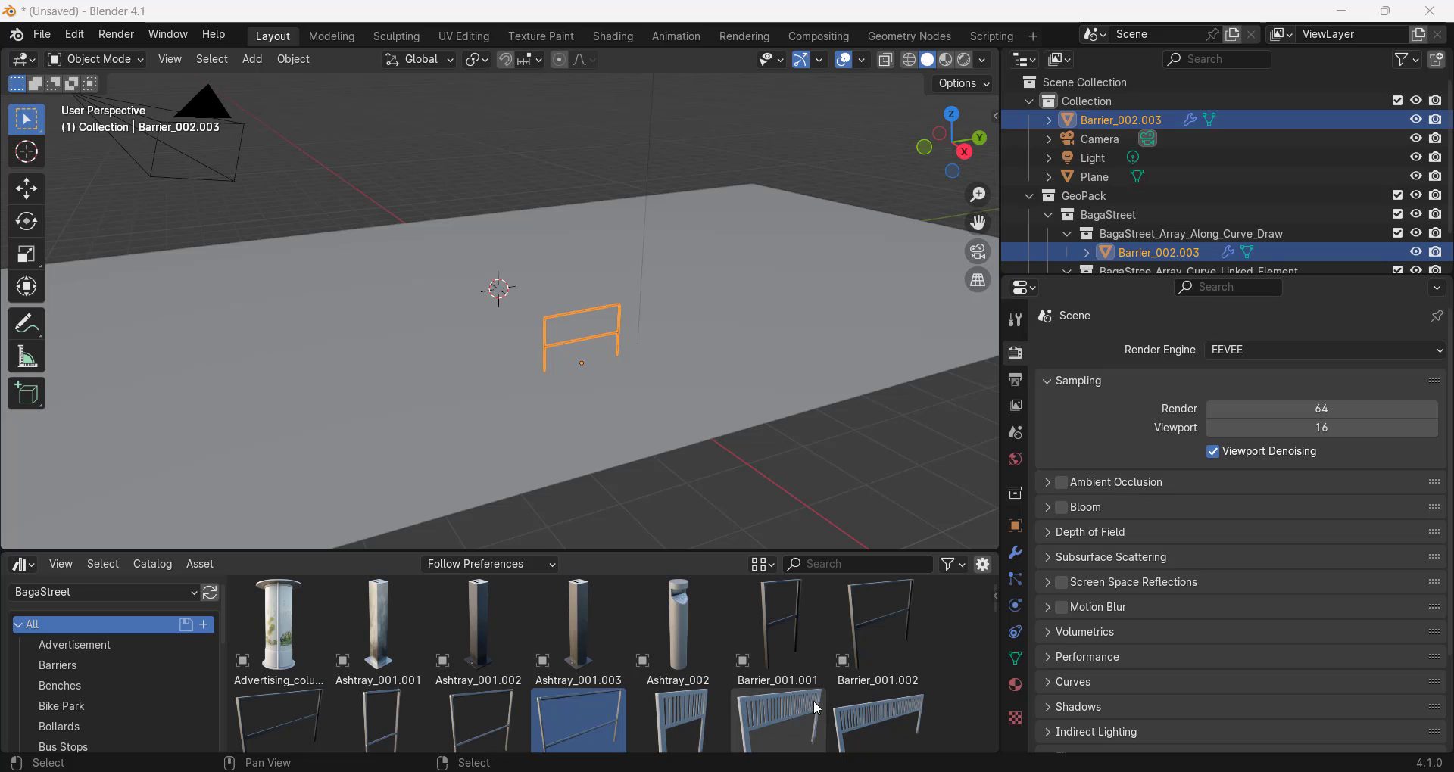
Step: In Blender, place the Barrier_003.002 asset on the plane and array it with Array Along Curve Draw around the plane's far corner
{"action": "left_click_drag", "start_coordinate": [792, 712], "coordinate": [718, 342]}
{"action": "scroll", "coordinate": [697, 320], "scroll_direction": "down", "scroll_amount": 4}
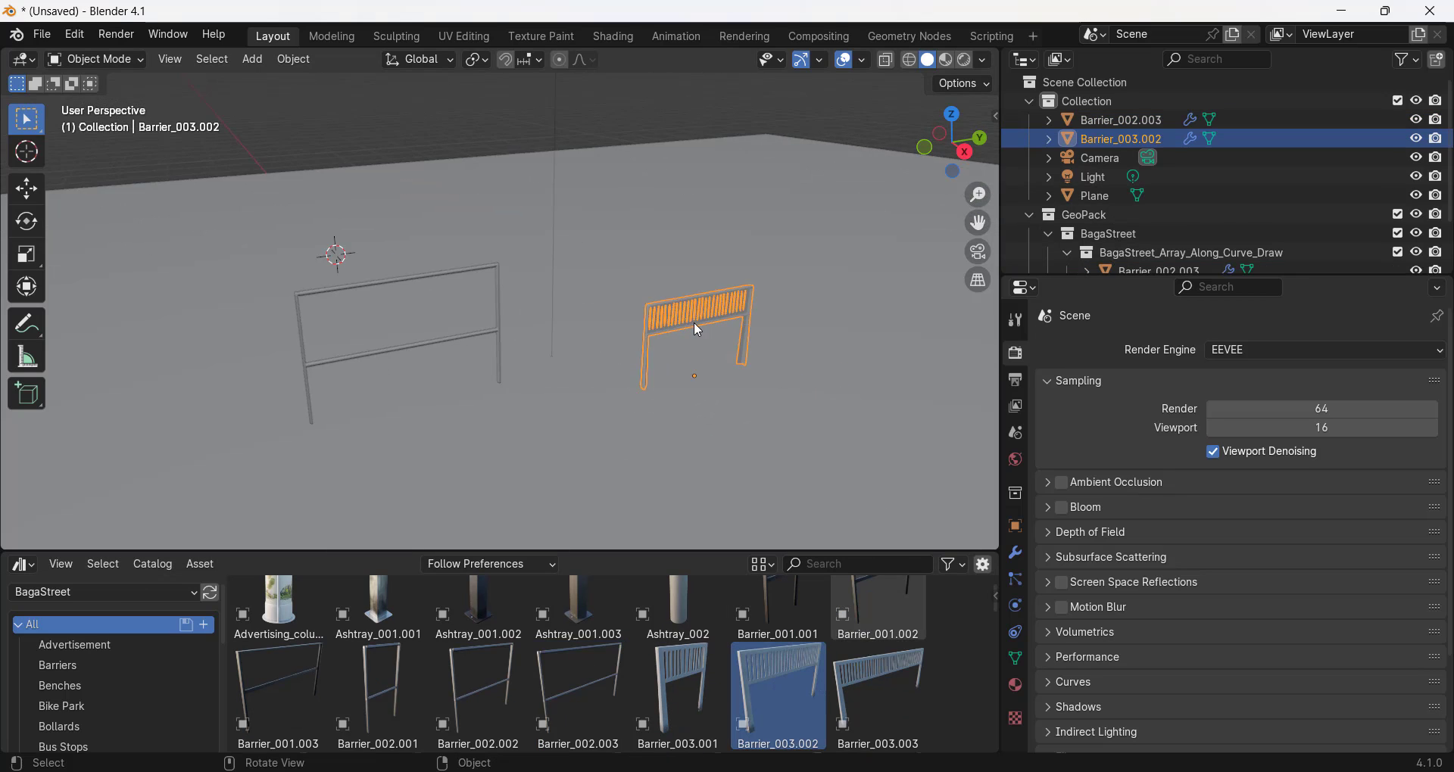
{"action": "key", "text": "j"}
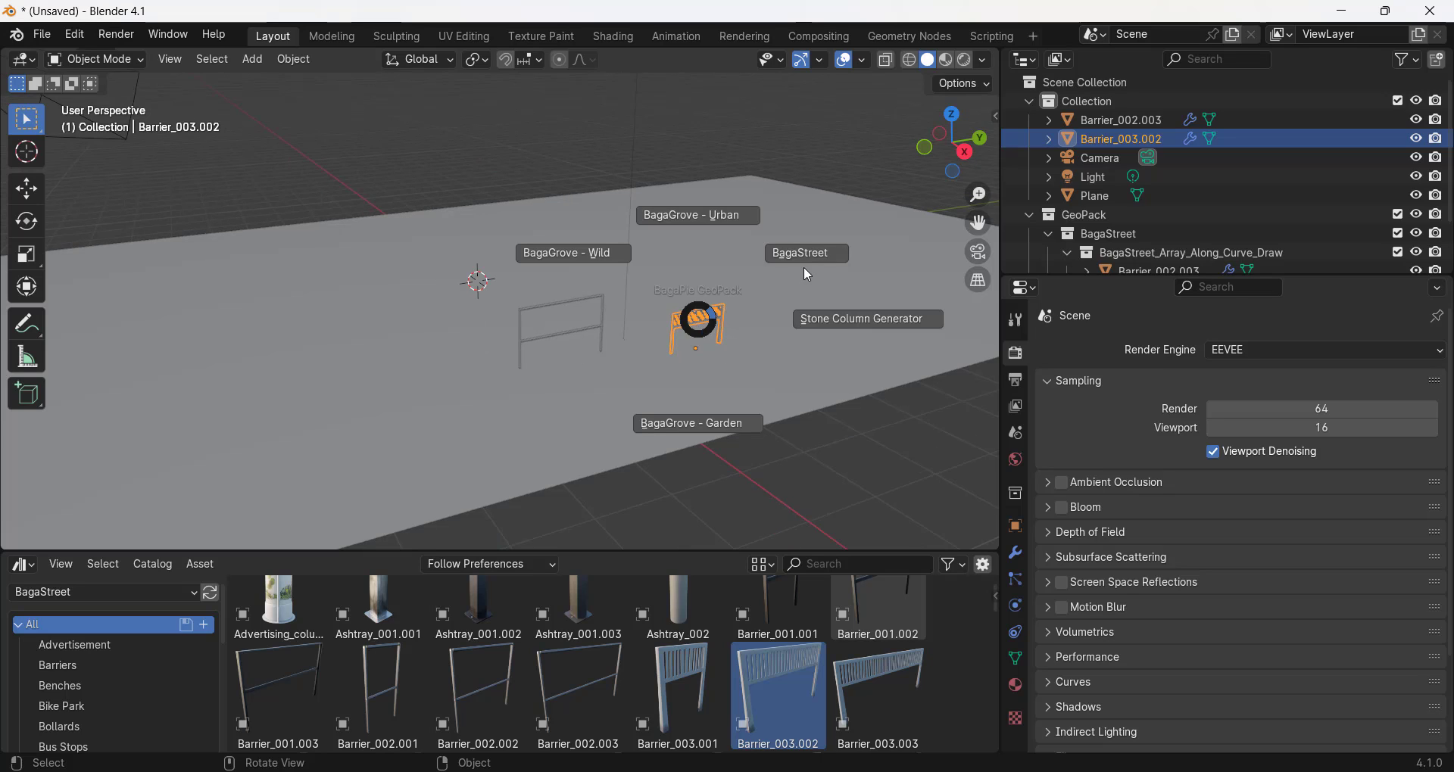
{"action": "left_click", "coordinate": [803, 258]}
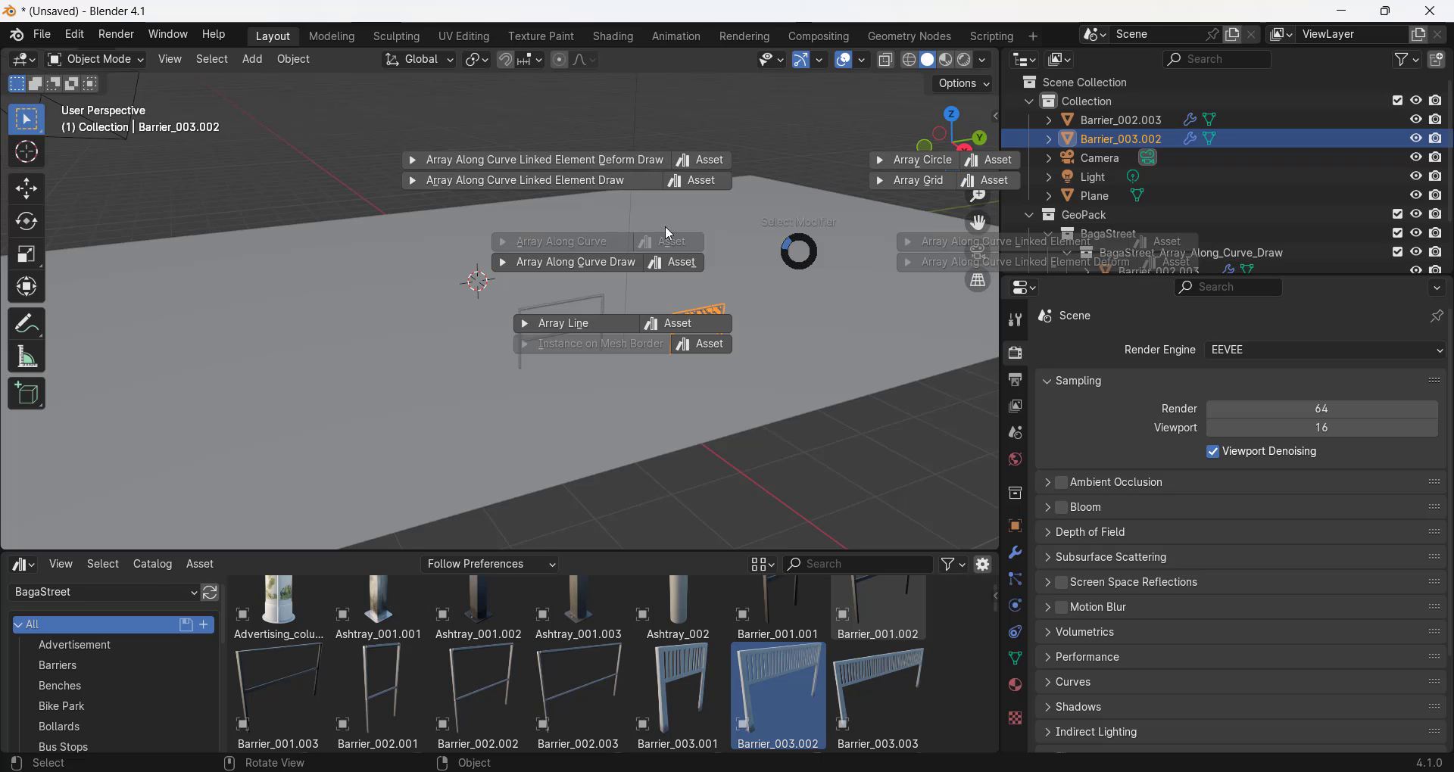
{"action": "left_click", "coordinate": [558, 266]}
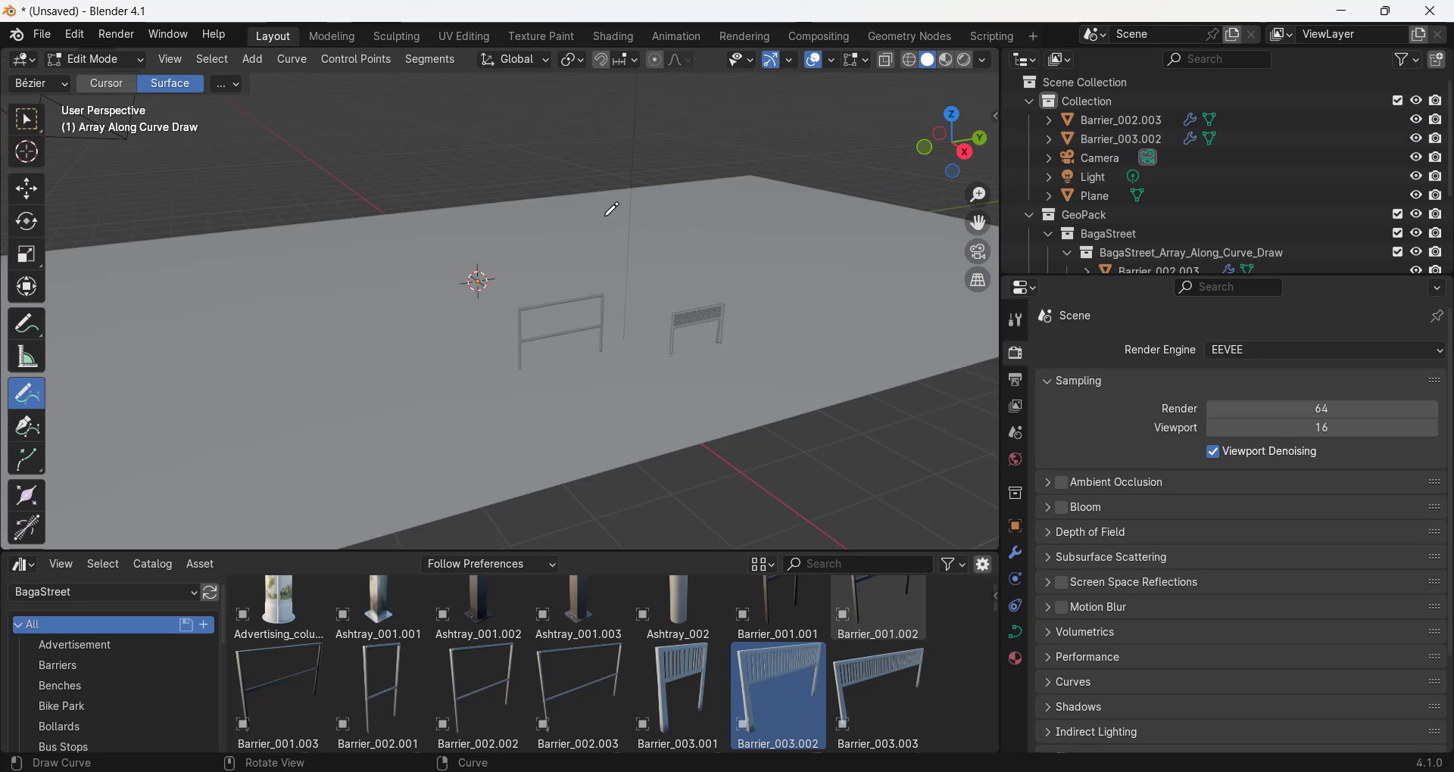
{"action": "left_click_drag", "start_coordinate": [871, 235], "coordinate": [873, 235]}
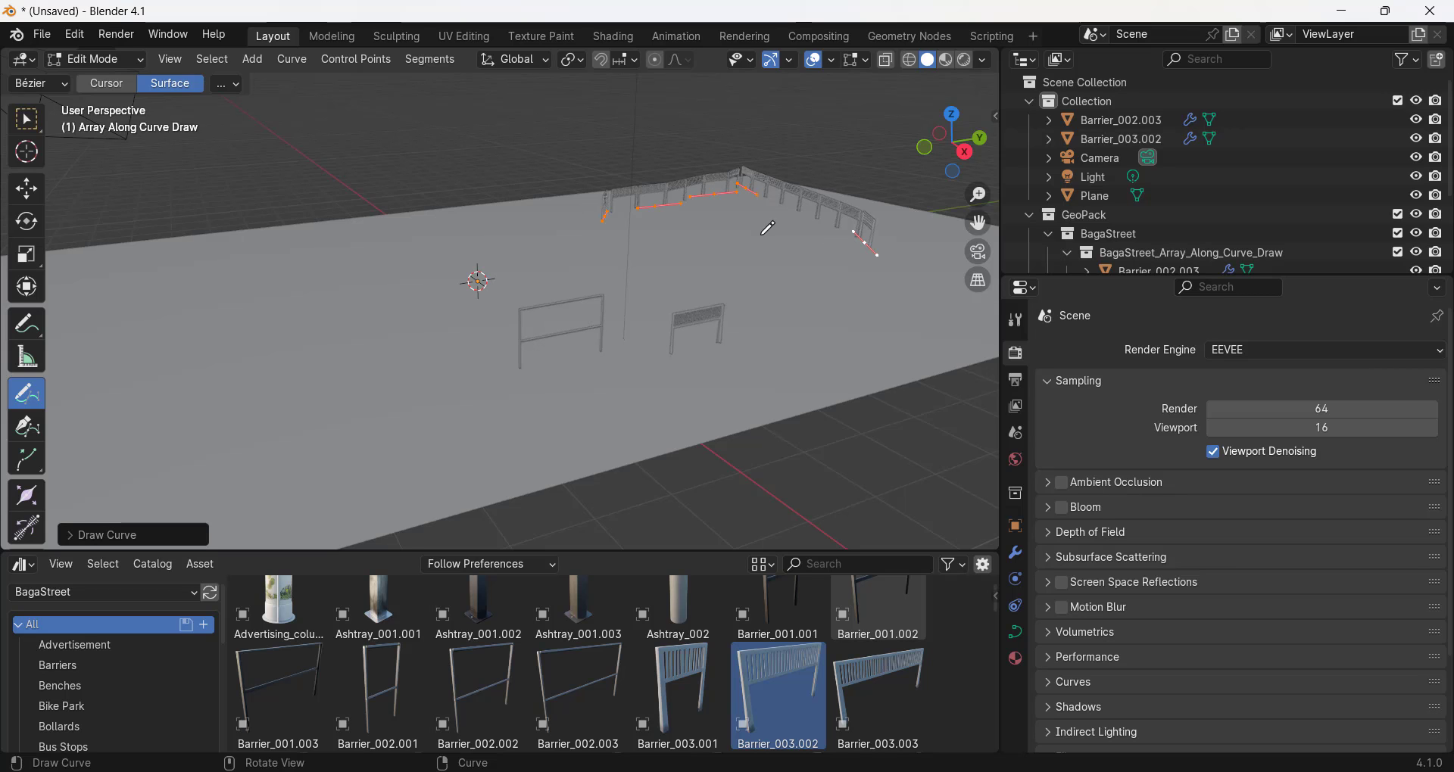
{"action": "scroll", "coordinate": [796, 238], "scroll_direction": "up", "scroll_amount": 5}
{"action": "scroll", "coordinate": [827, 245], "scroll_direction": "down", "scroll_amount": 6}
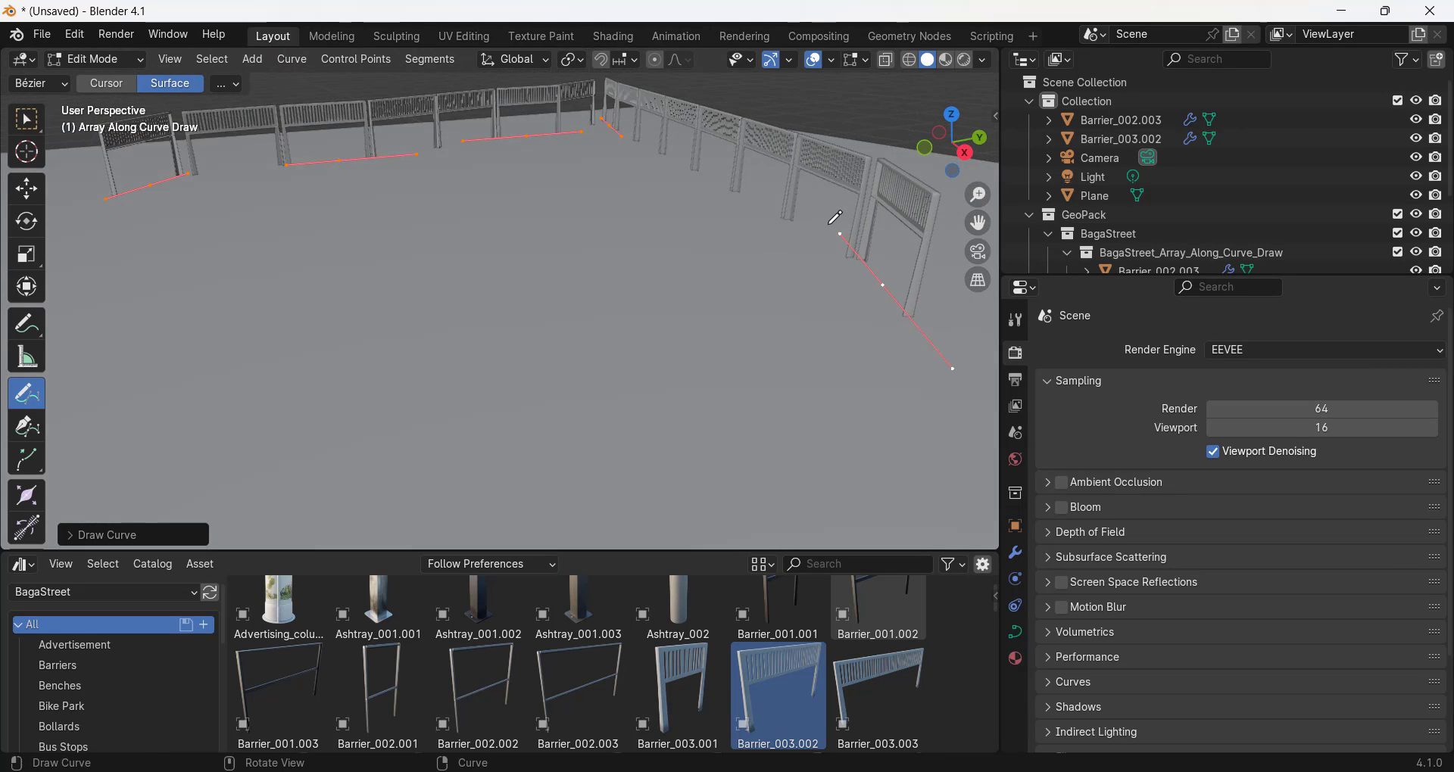
{"action": "mouse_move", "coordinate": [731, 219]}
{"action": "middle_mouse_down"}
{"action": "mouse_move", "coordinate": [725, 156]}
{"action": "mouse_move", "coordinate": [721, 168]}
{"action": "middle_mouse_up"}
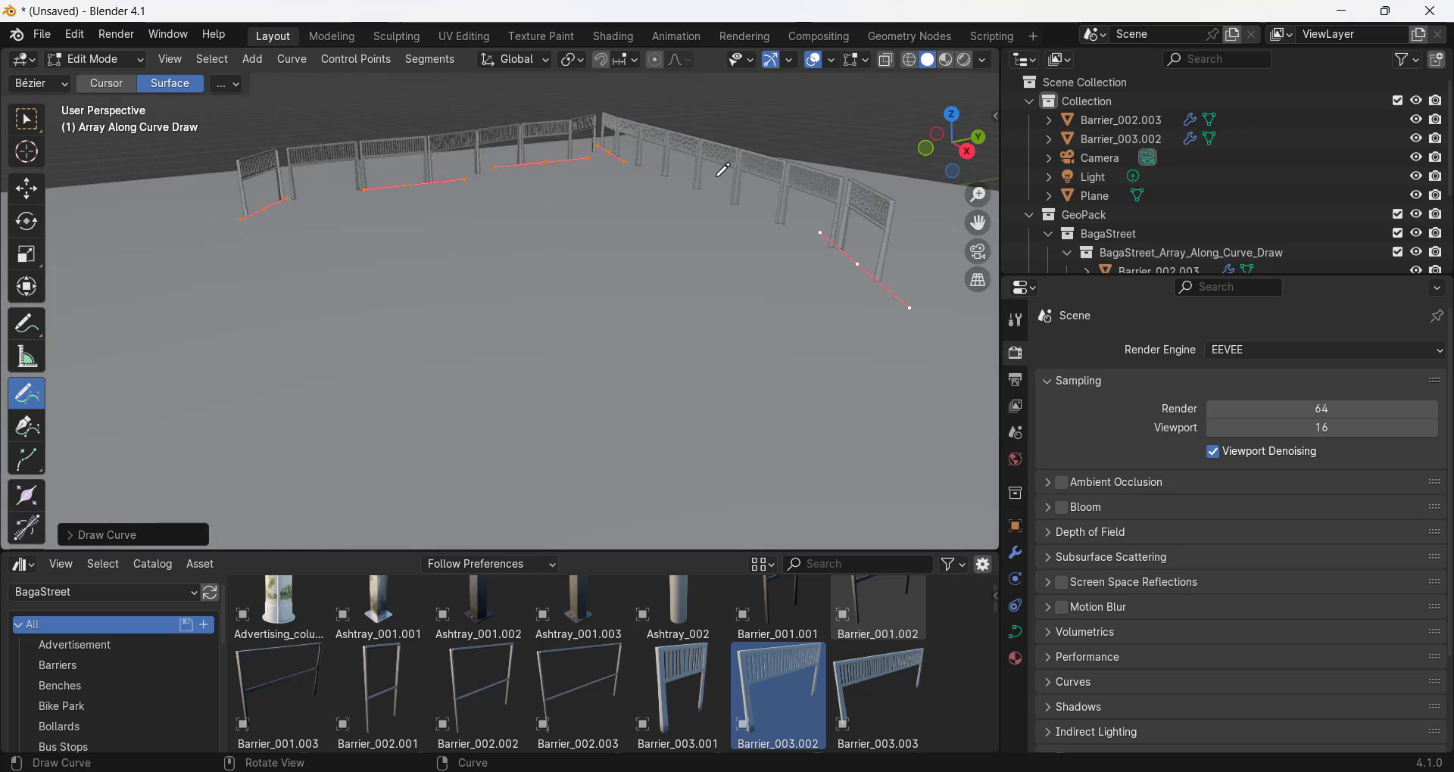
{"action": "key", "text": "Tab"}
Step: Set the barrier array's BV_Distance to 1.37 m in its modifier
{"action": "left_click", "coordinate": [1017, 554]}
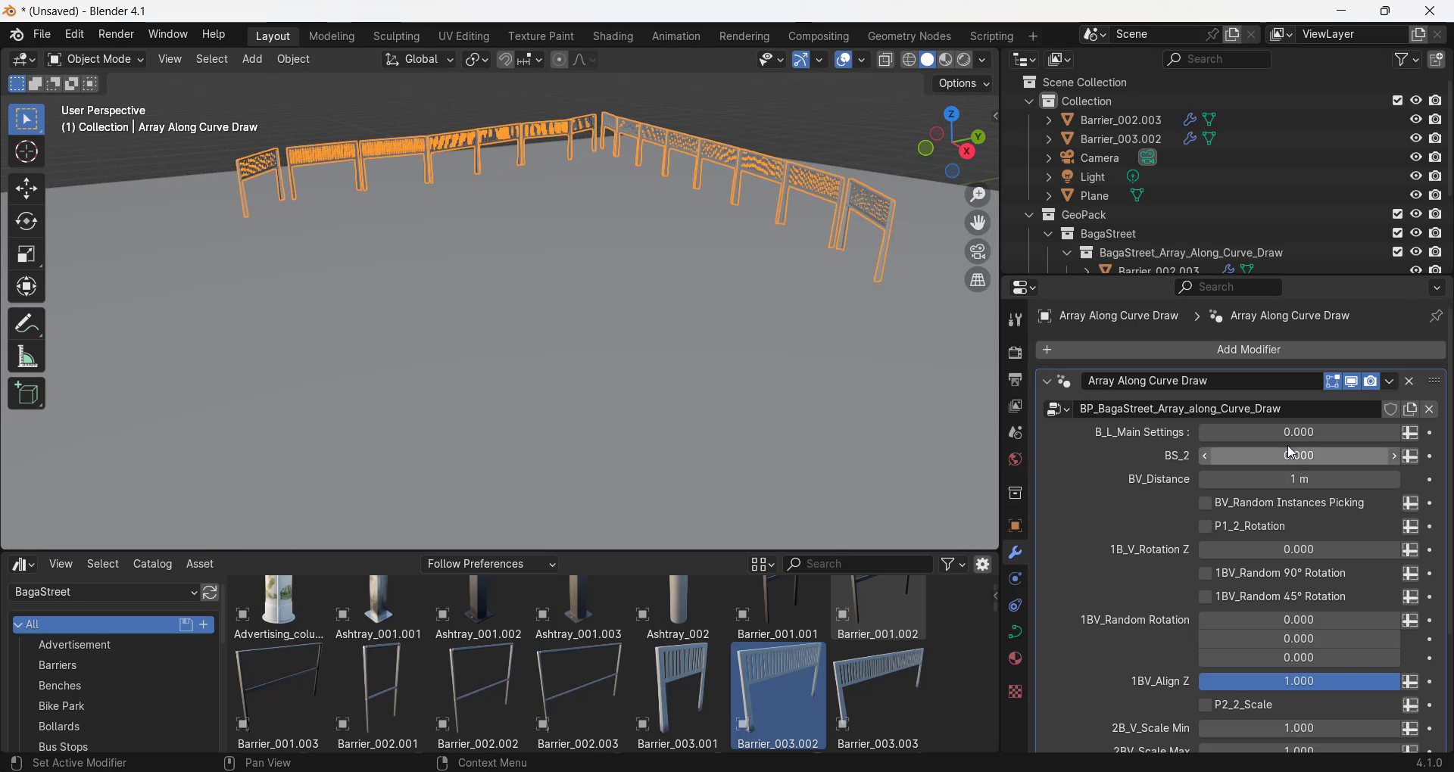
{"action": "left_click_drag", "start_coordinate": [1299, 479], "coordinate": [1383, 479]}
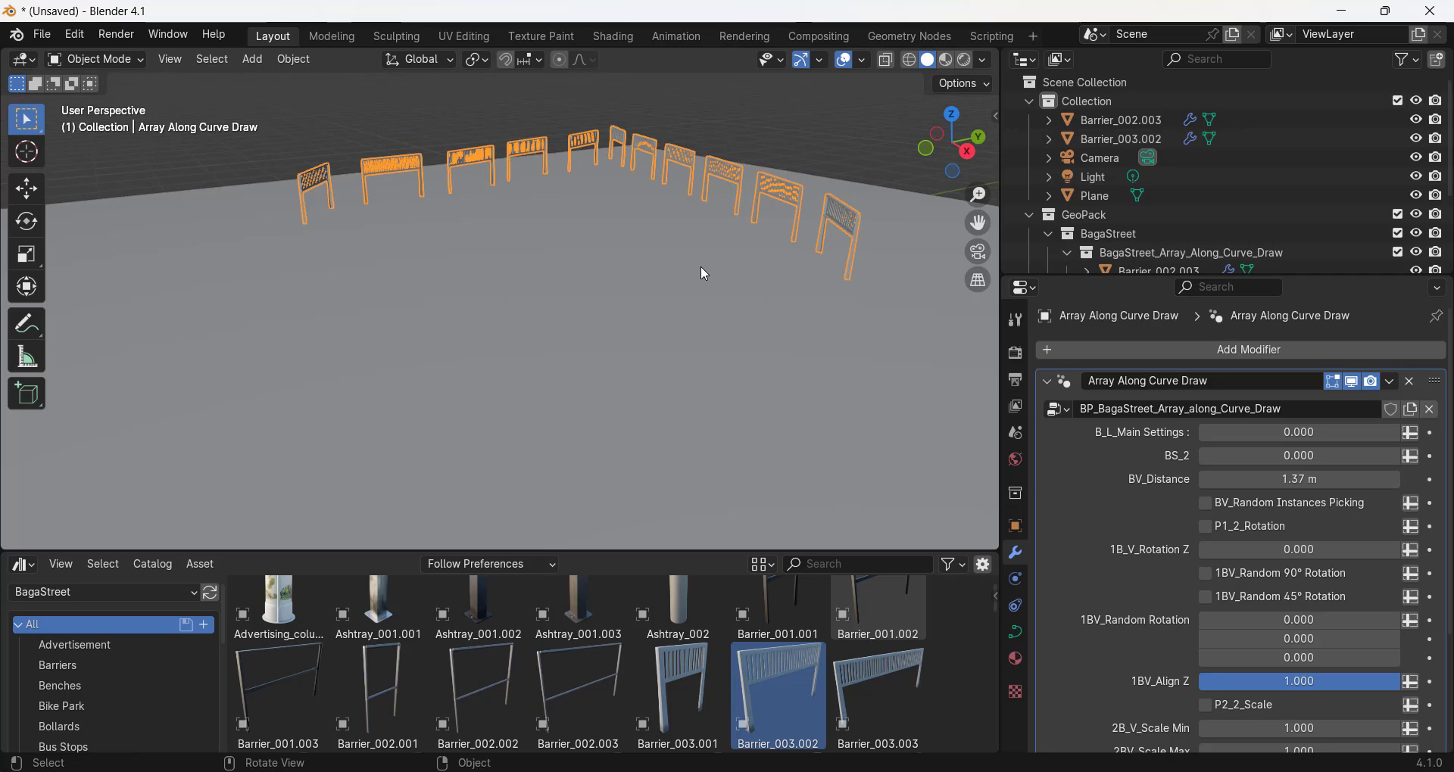
Step: Array the Barrier_002.003 object with Array Along Curve Linked Element Deform Draw along a curved path drawn behind the two single barriers
{"action": "scroll", "coordinate": [705, 274], "scroll_direction": "down", "scroll_amount": 4}
{"action": "left_click", "coordinate": [395, 340]}
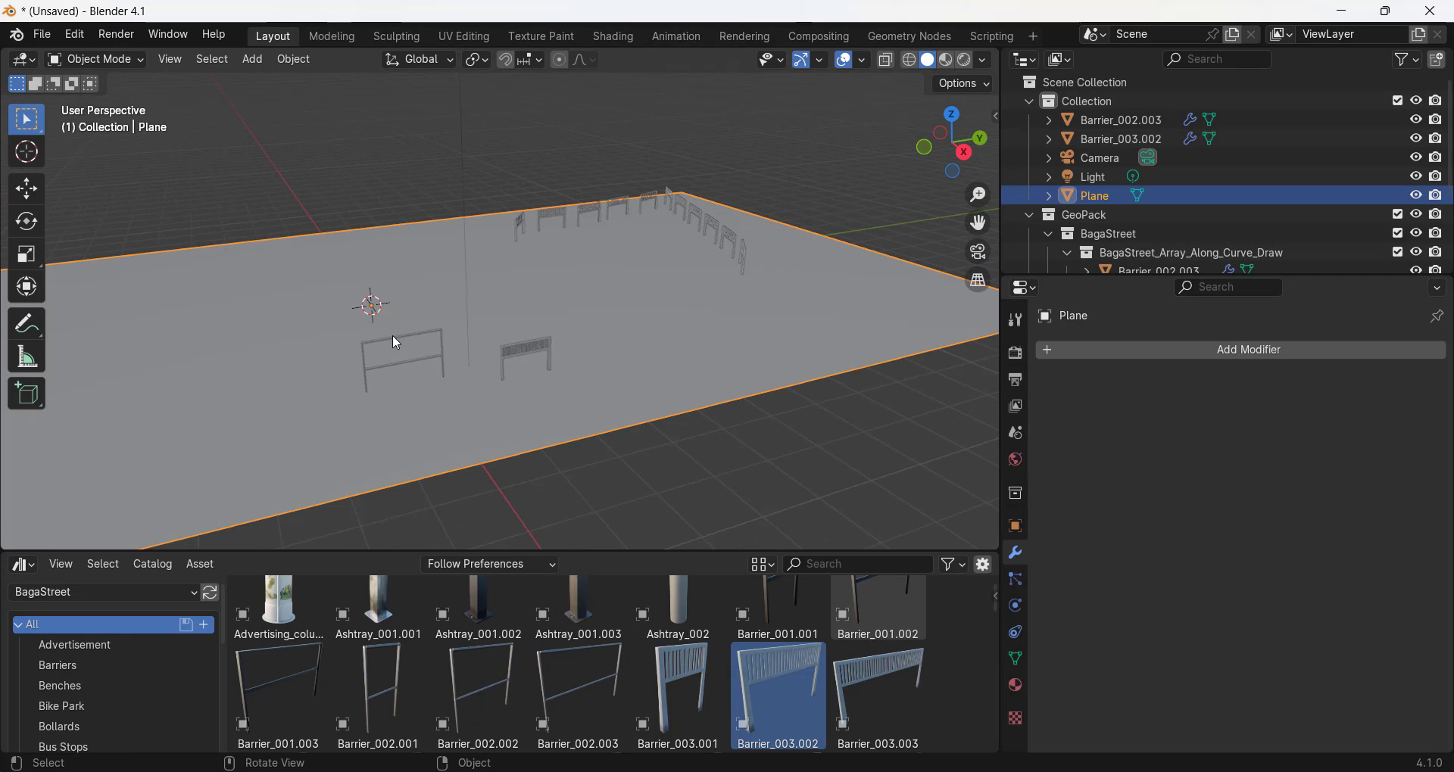
{"action": "left_click", "coordinate": [393, 340]}
{"action": "scroll", "coordinate": [484, 348], "scroll_direction": "up", "scroll_amount": 3}
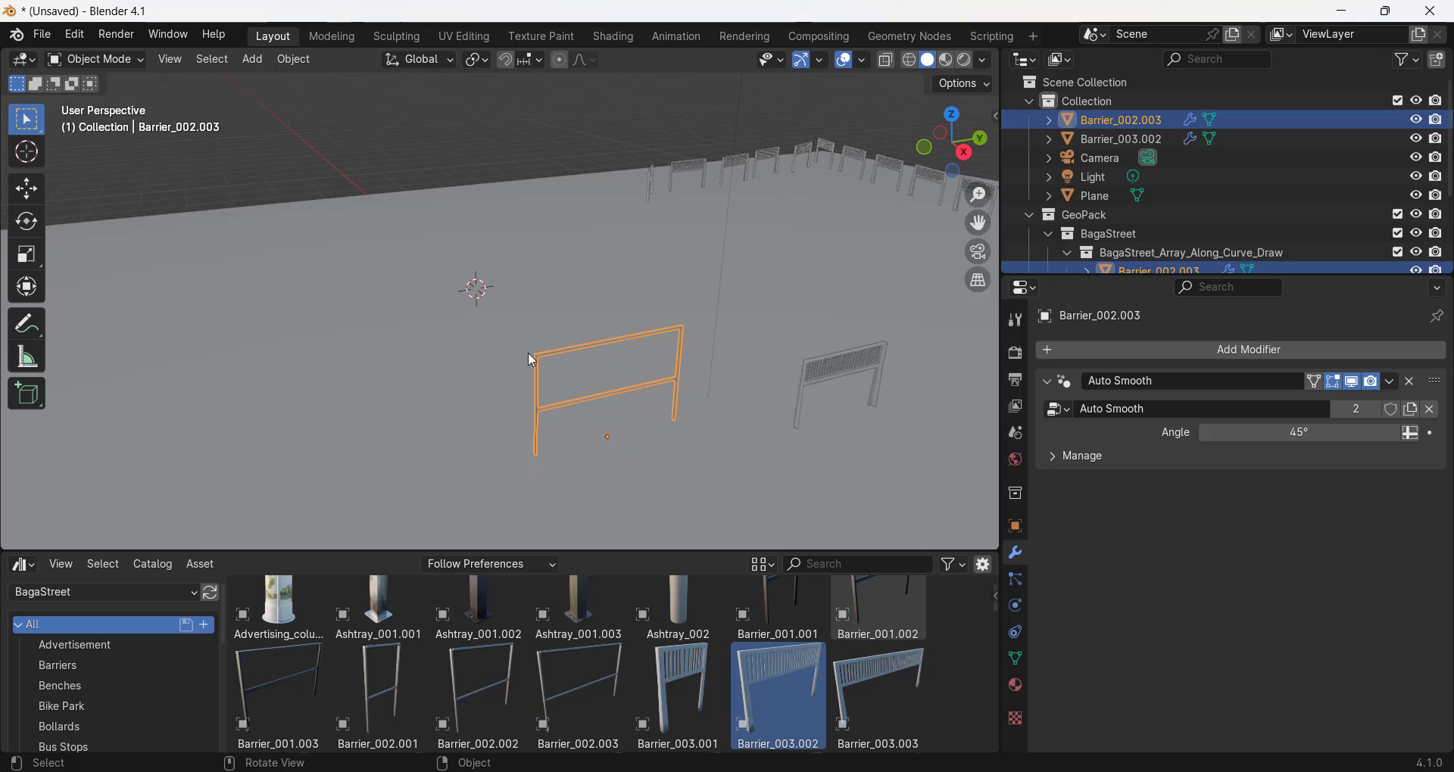
{"action": "key", "text": "j"}
{"action": "left_click", "coordinate": [662, 275]}
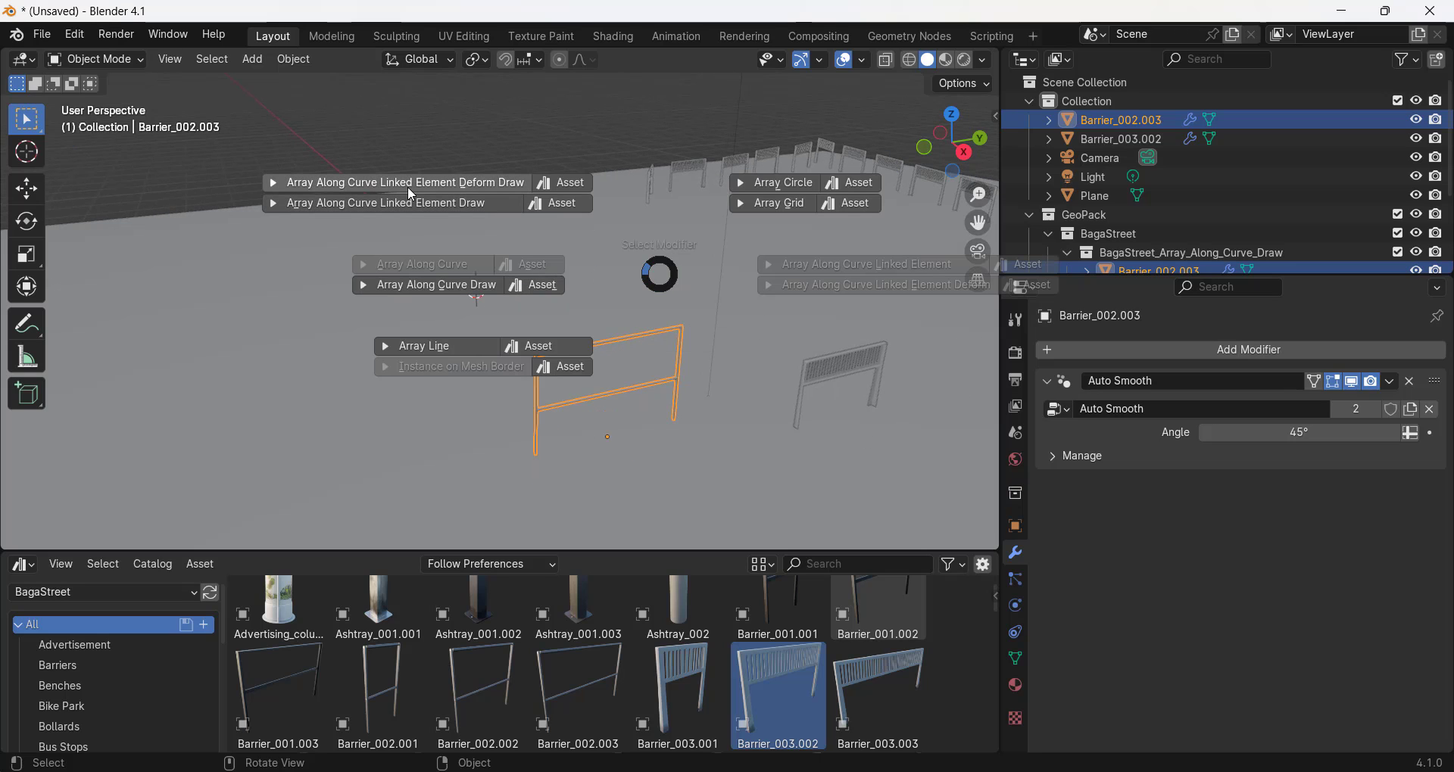
{"action": "left_click", "coordinate": [474, 189]}
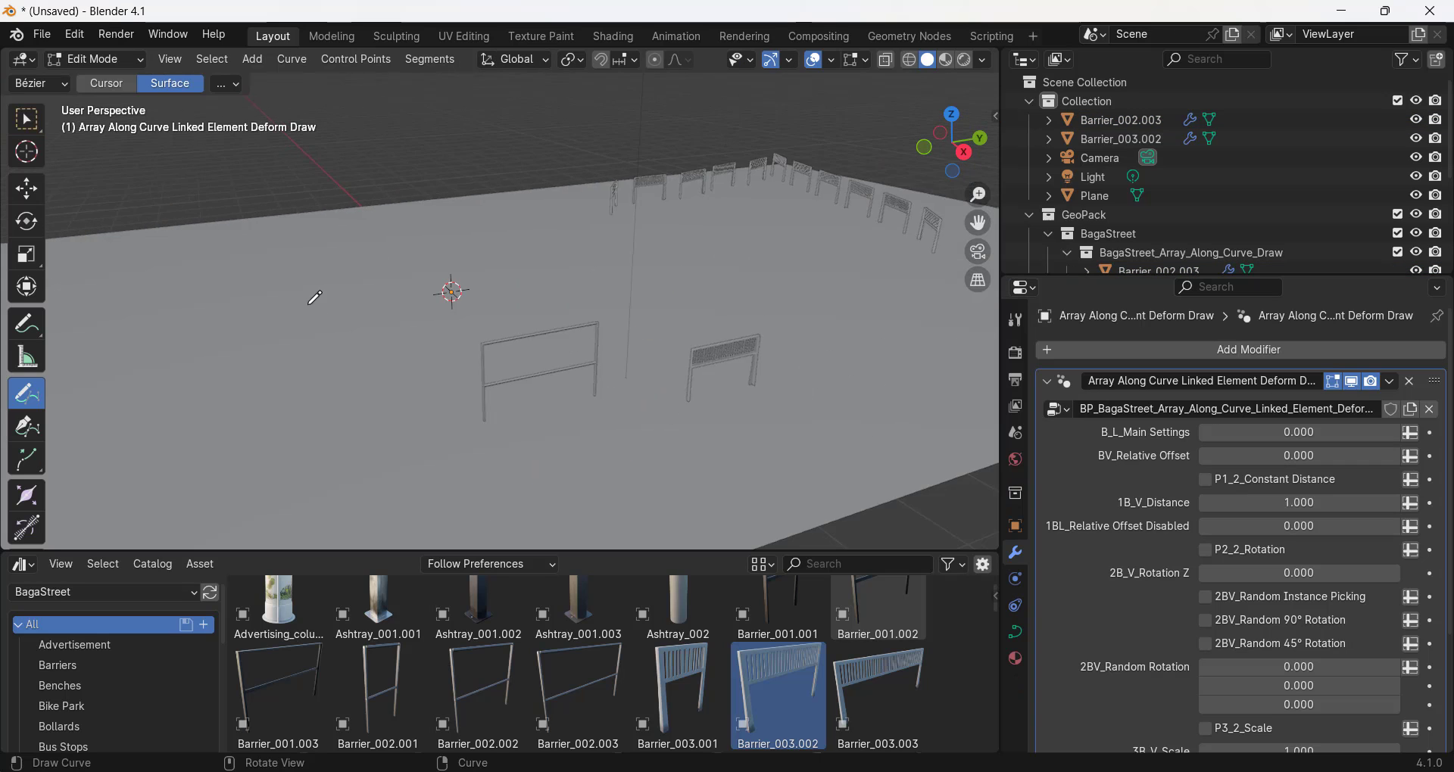
{"action": "scroll", "coordinate": [205, 296], "scroll_direction": "down", "scroll_amount": 3}
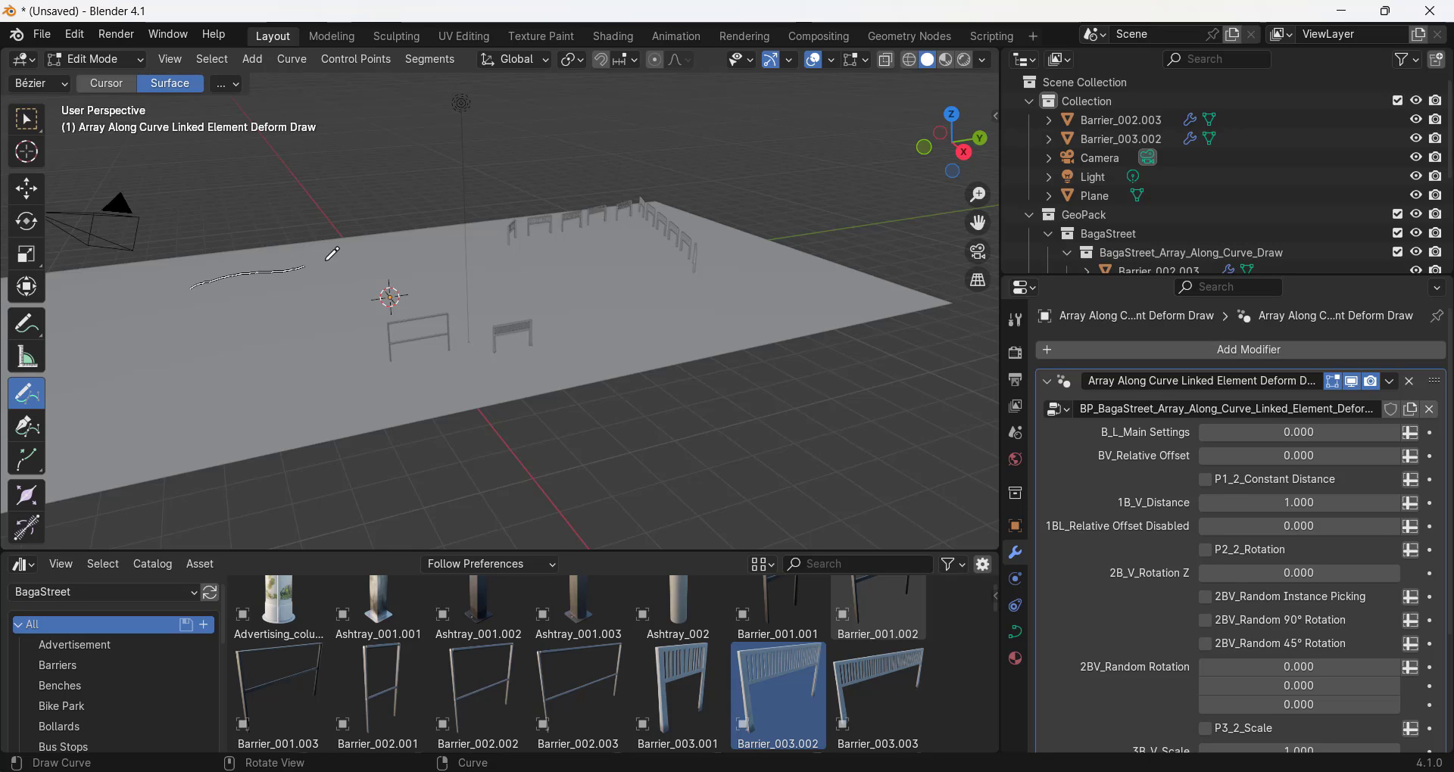
{"action": "left_click_drag", "start_coordinate": [486, 310], "coordinate": [479, 312]}
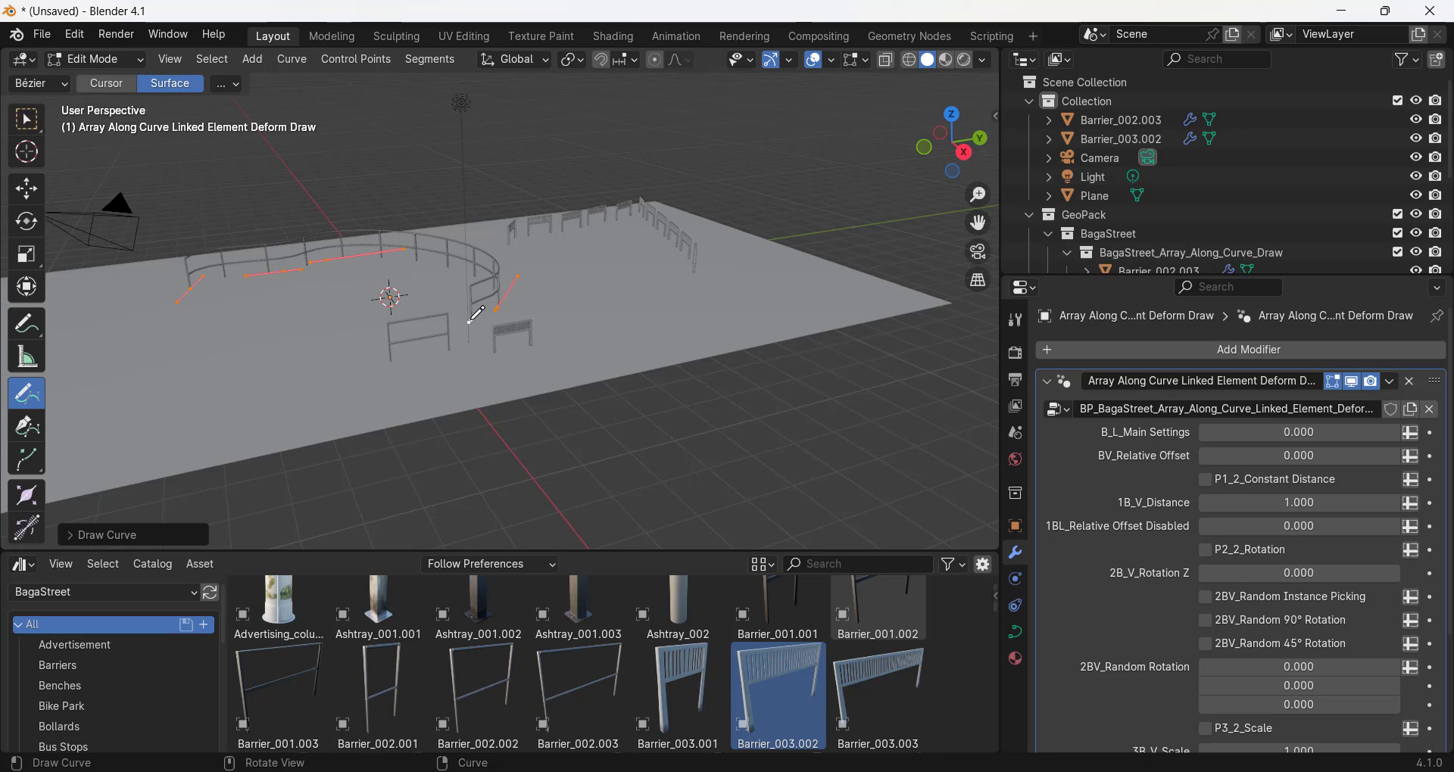
{"action": "mouse_move", "coordinate": [479, 312]}
{"action": "middle_mouse_down"}
{"action": "mouse_move", "coordinate": [532, 202]}
{"action": "mouse_move", "coordinate": [430, 217]}
{"action": "mouse_move", "coordinate": [447, 223]}
{"action": "middle_mouse_up"}
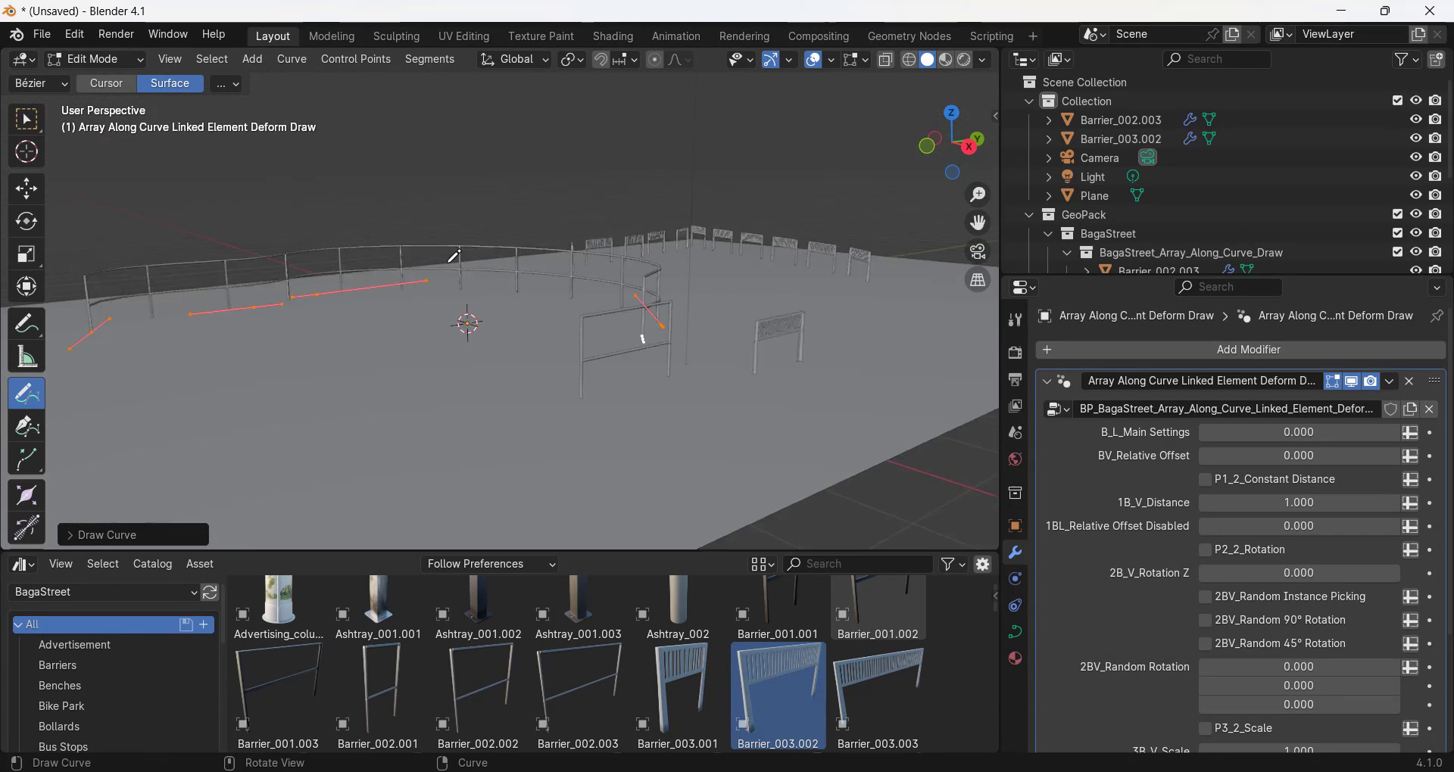
Step: Finish editing the barrier curve, add a second plane on the empty part of the ground plane, and enlarge it
{"action": "scroll", "coordinate": [530, 250], "scroll_direction": "down", "scroll_amount": 5}
{"action": "middle_click_drag", "start_coordinate": [530, 250], "coordinate": [249, 330]}
{"action": "key", "text": "Tab"}
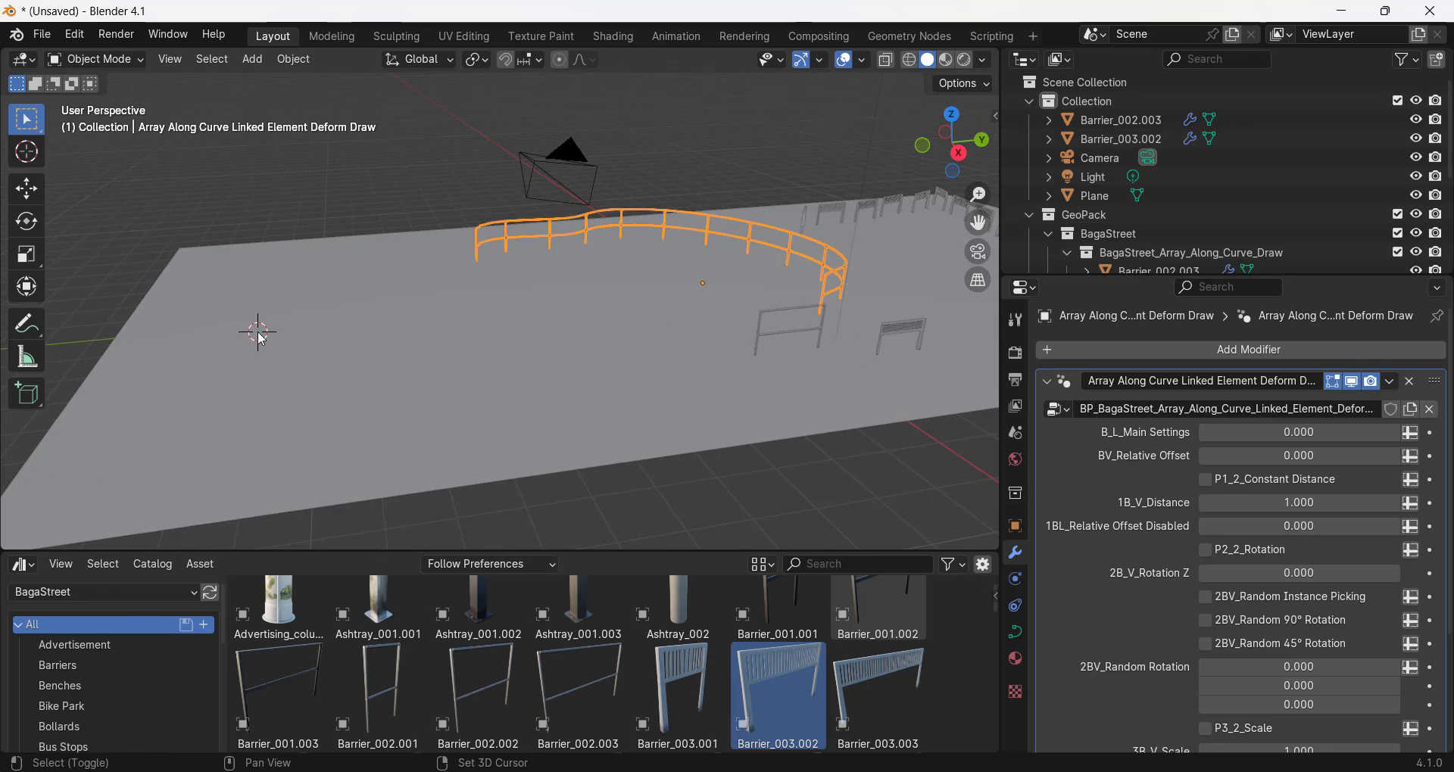
{"action": "key", "text": "shift+a"}
{"action": "mouse_move", "coordinate": [259, 330]}
{"action": "left_click", "coordinate": [347, 333]}
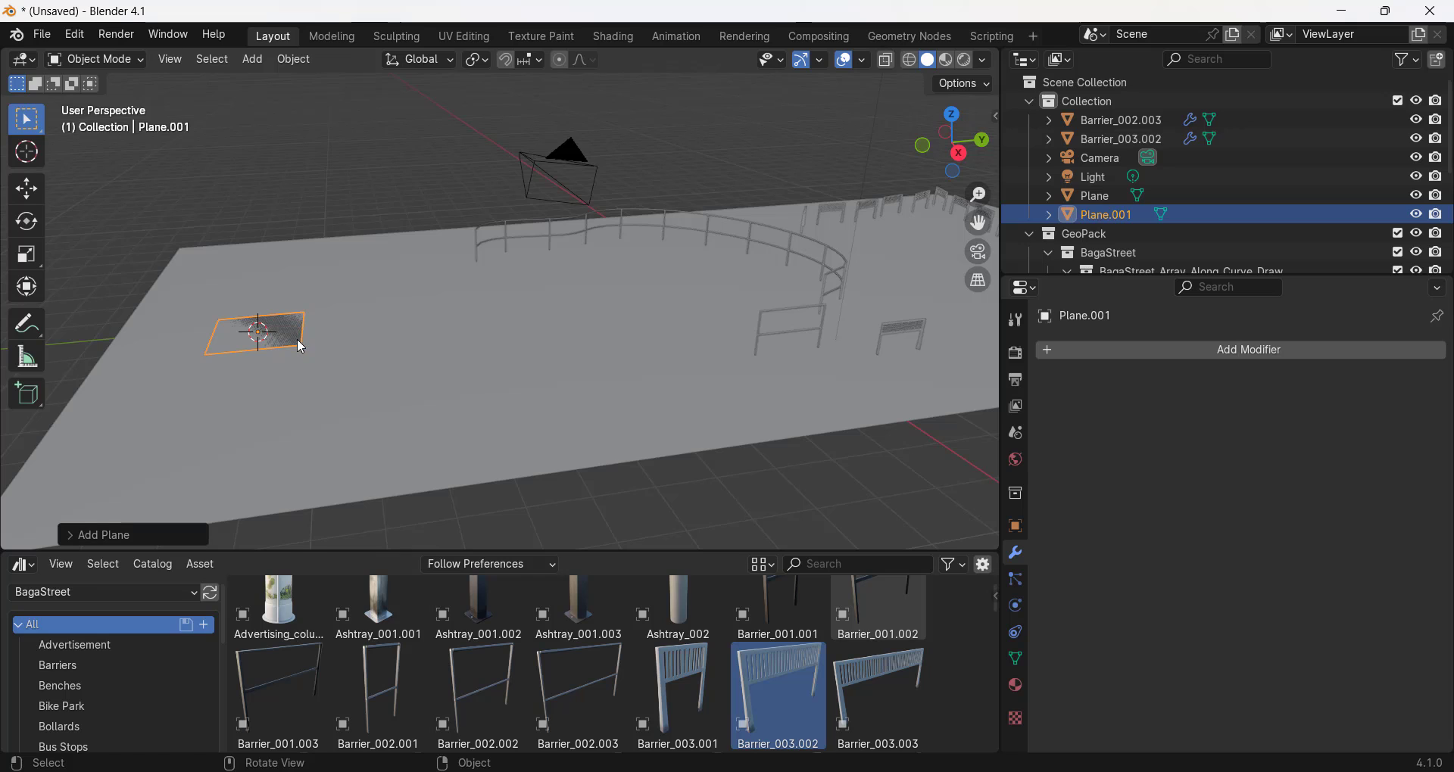
{"action": "key", "text": "s"}
{"action": "left_click", "coordinate": [350, 362]}
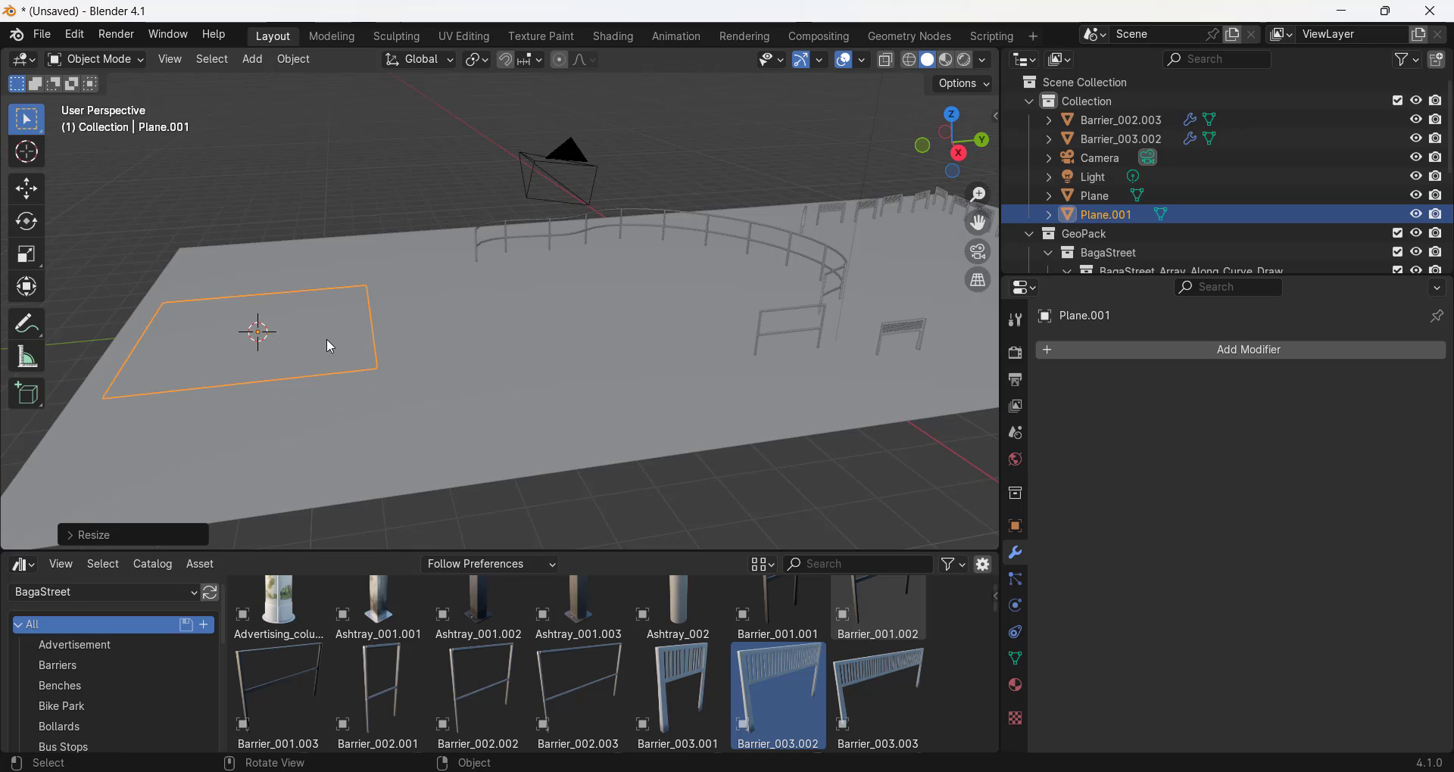
Step: Divide the new plane into four faces with two perpendicular loop cuts
{"action": "key", "text": "Tab"}
{"action": "key", "text": "ctrl+r"}
{"action": "left_click", "coordinate": [258, 324]}
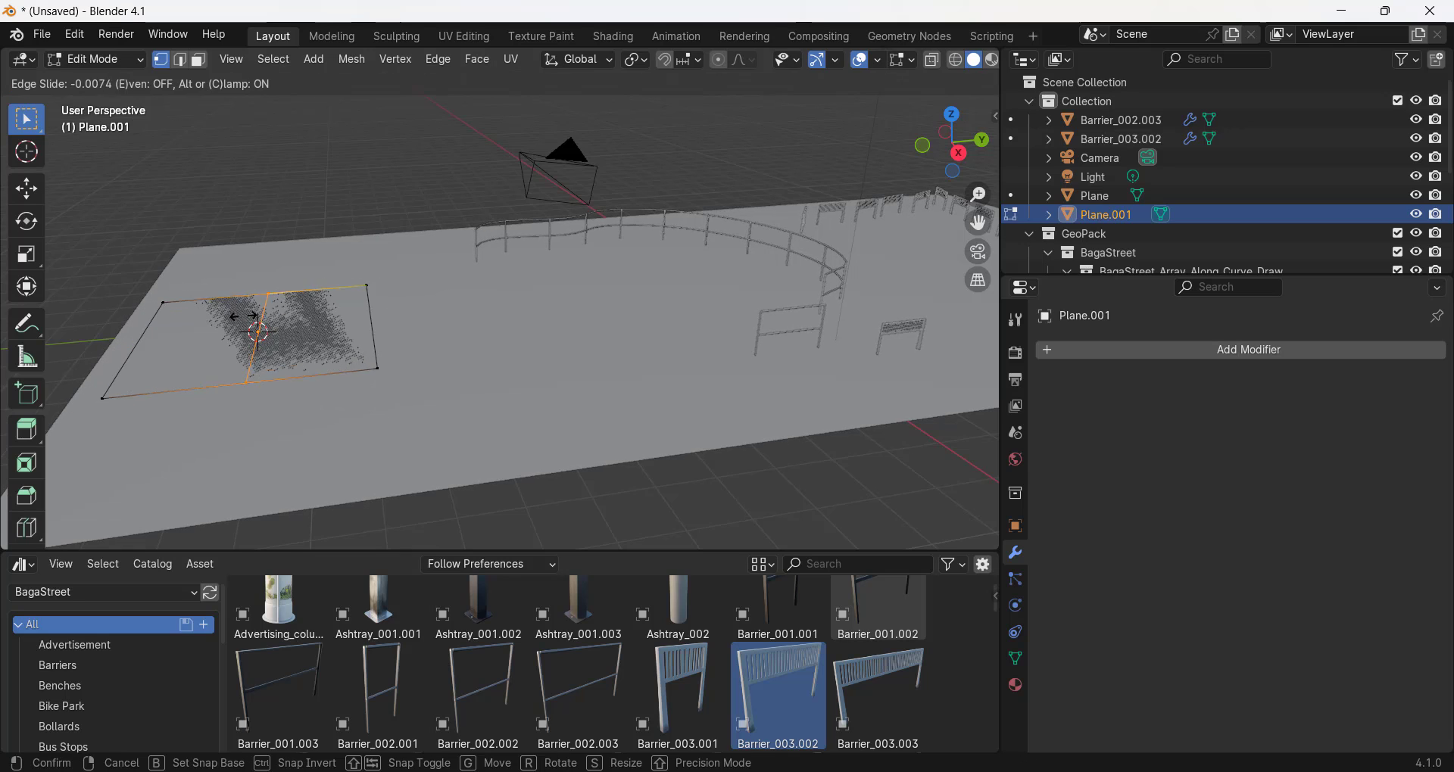
{"action": "left_click", "coordinate": [248, 318]}
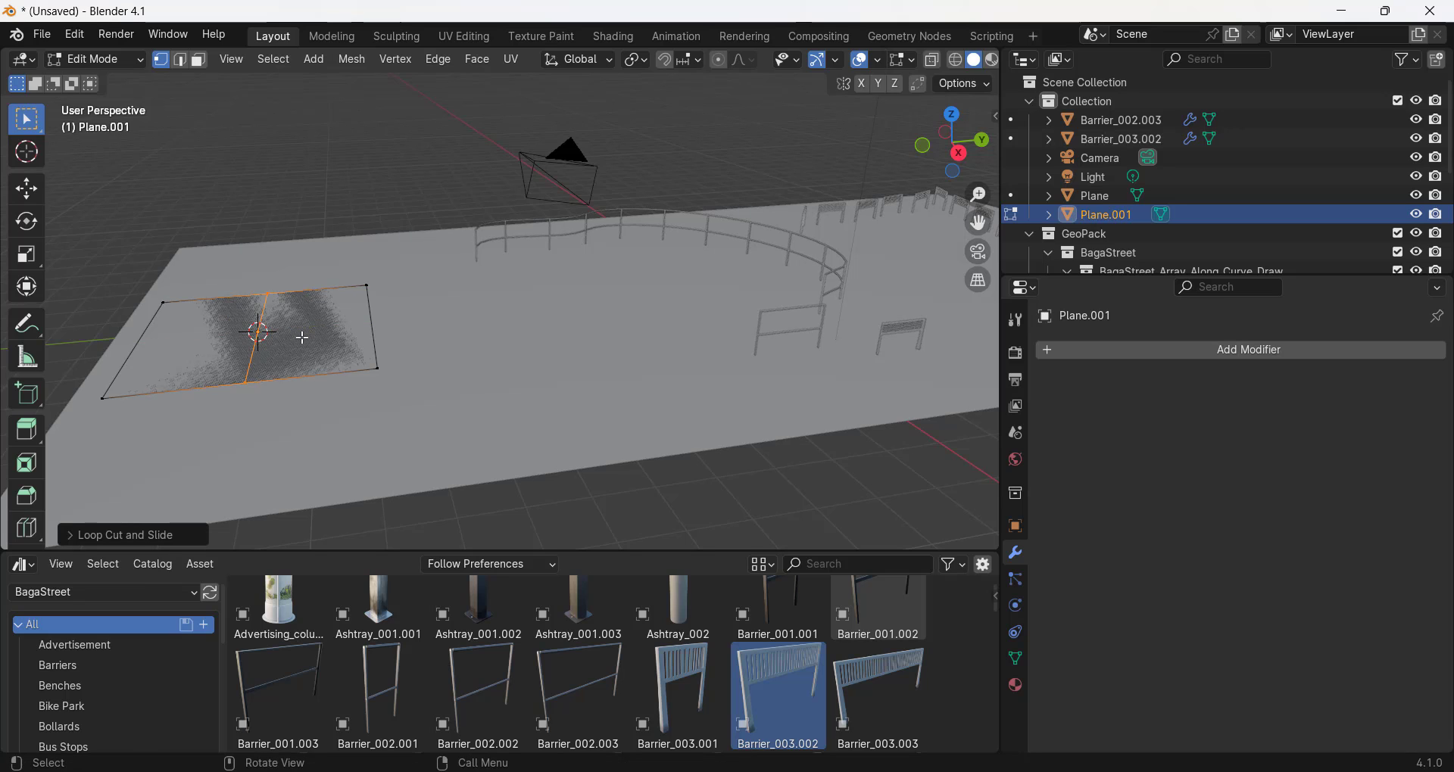
{"action": "key", "text": "ctrl+r"}
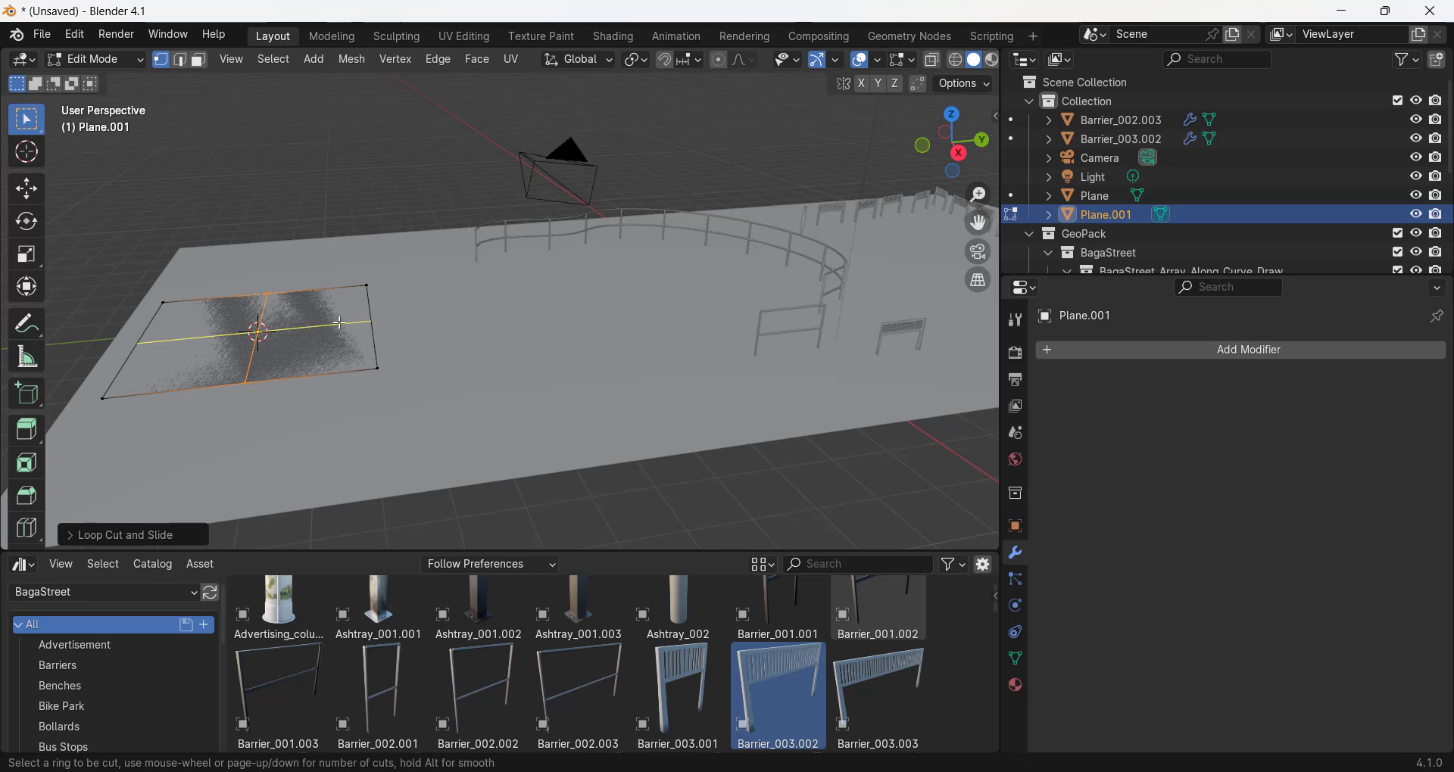
{"action": "left_click", "coordinate": [340, 323]}
{"action": "middle_click_drag", "start_coordinate": [340, 323], "coordinate": [432, 318]}
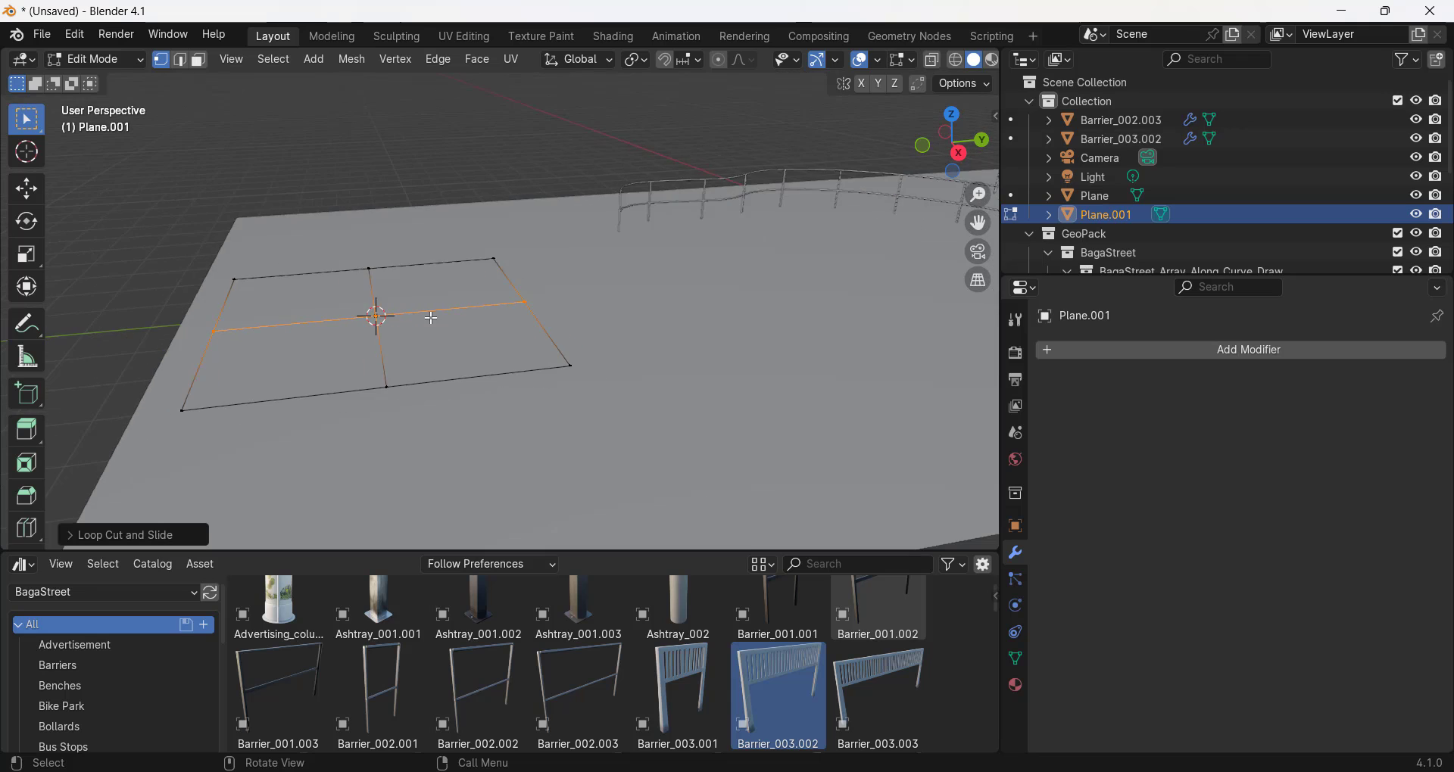
{"action": "key", "text": "Tab"}
Step: Place the Bollards_004.001 asset beside the subdivided plane and switch the viewport to material preview shading
{"action": "scroll", "coordinate": [432, 318], "scroll_direction": "down", "scroll_amount": 4}
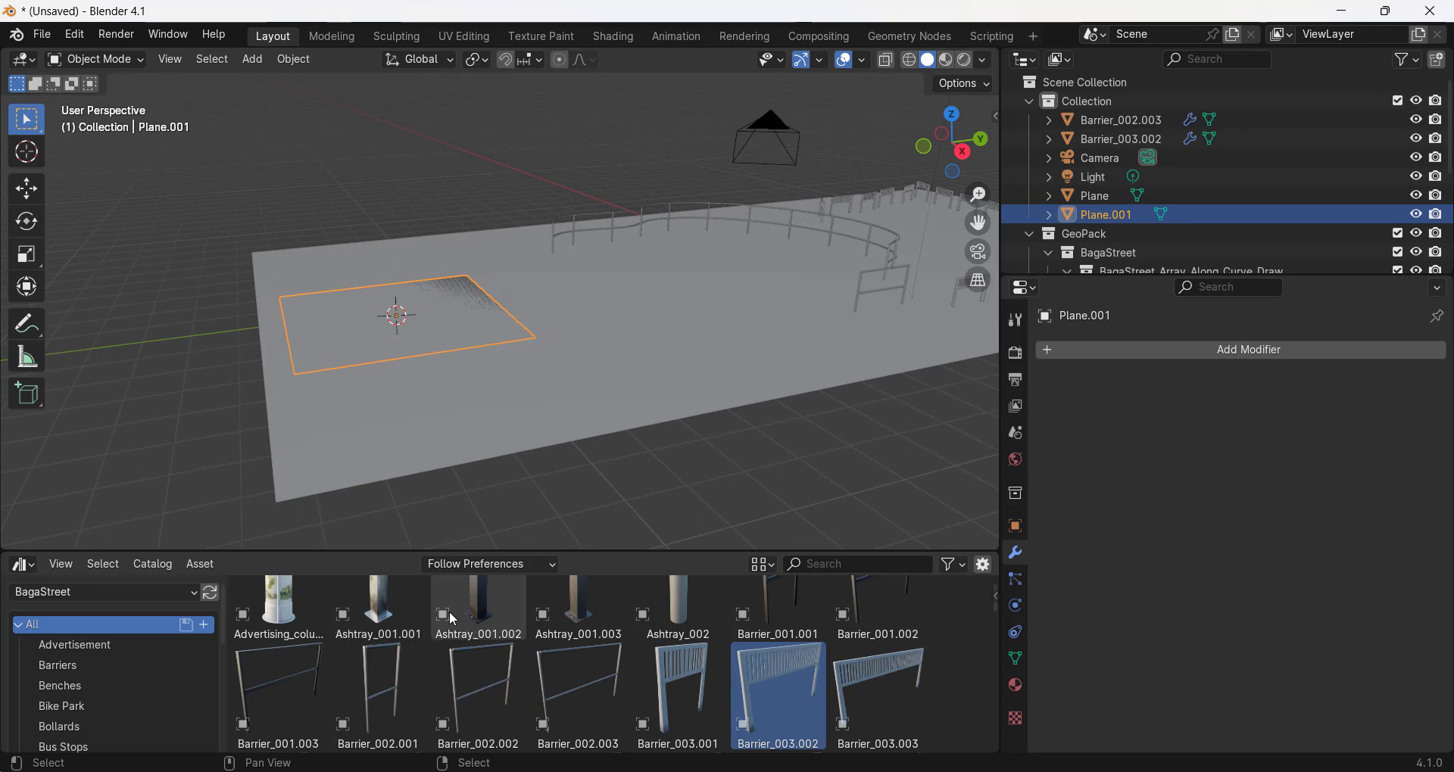
{"action": "scroll", "coordinate": [499, 625], "scroll_direction": "up", "scroll_amount": 1}
{"action": "scroll", "coordinate": [657, 625], "scroll_direction": "down", "scroll_amount": 5}
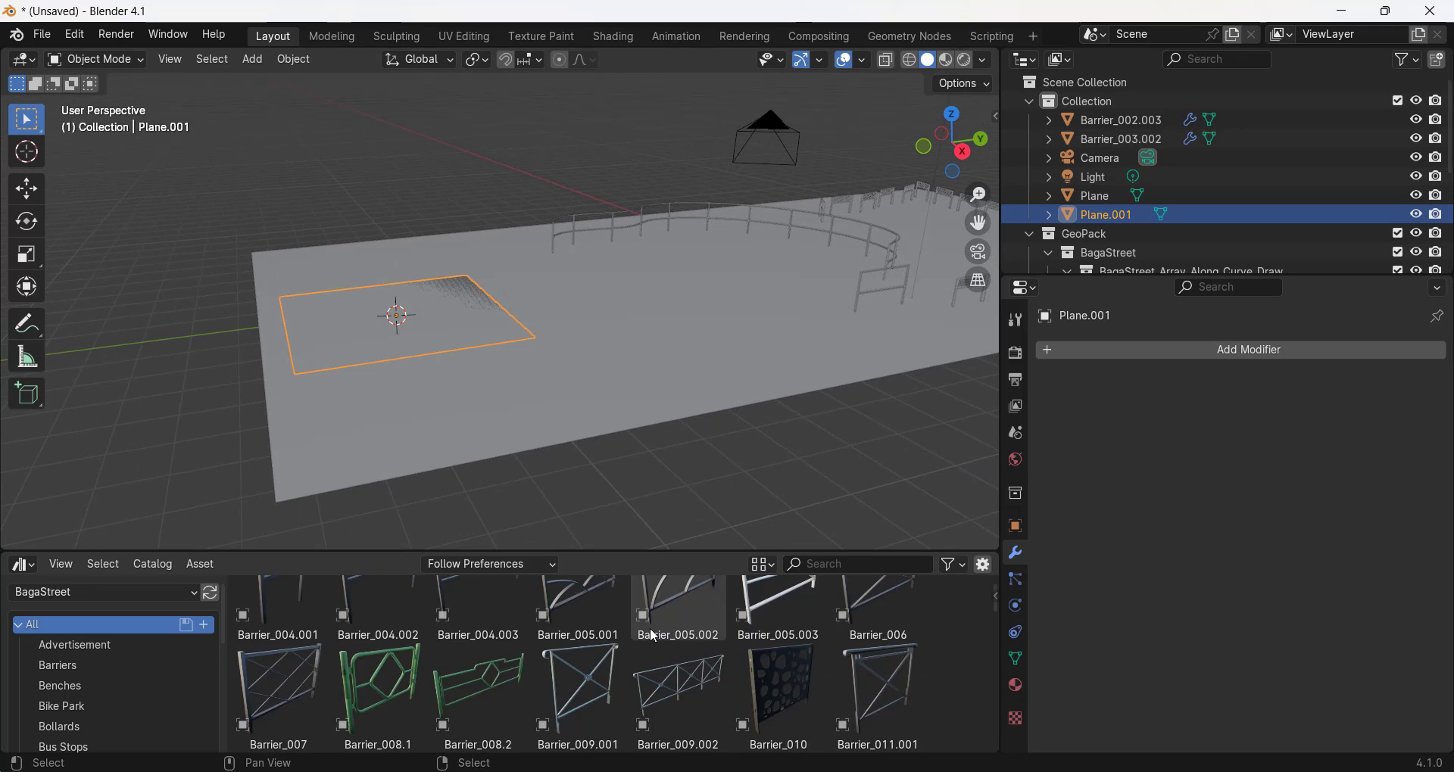
{"action": "scroll", "coordinate": [653, 631], "scroll_direction": "down", "scroll_amount": 15}
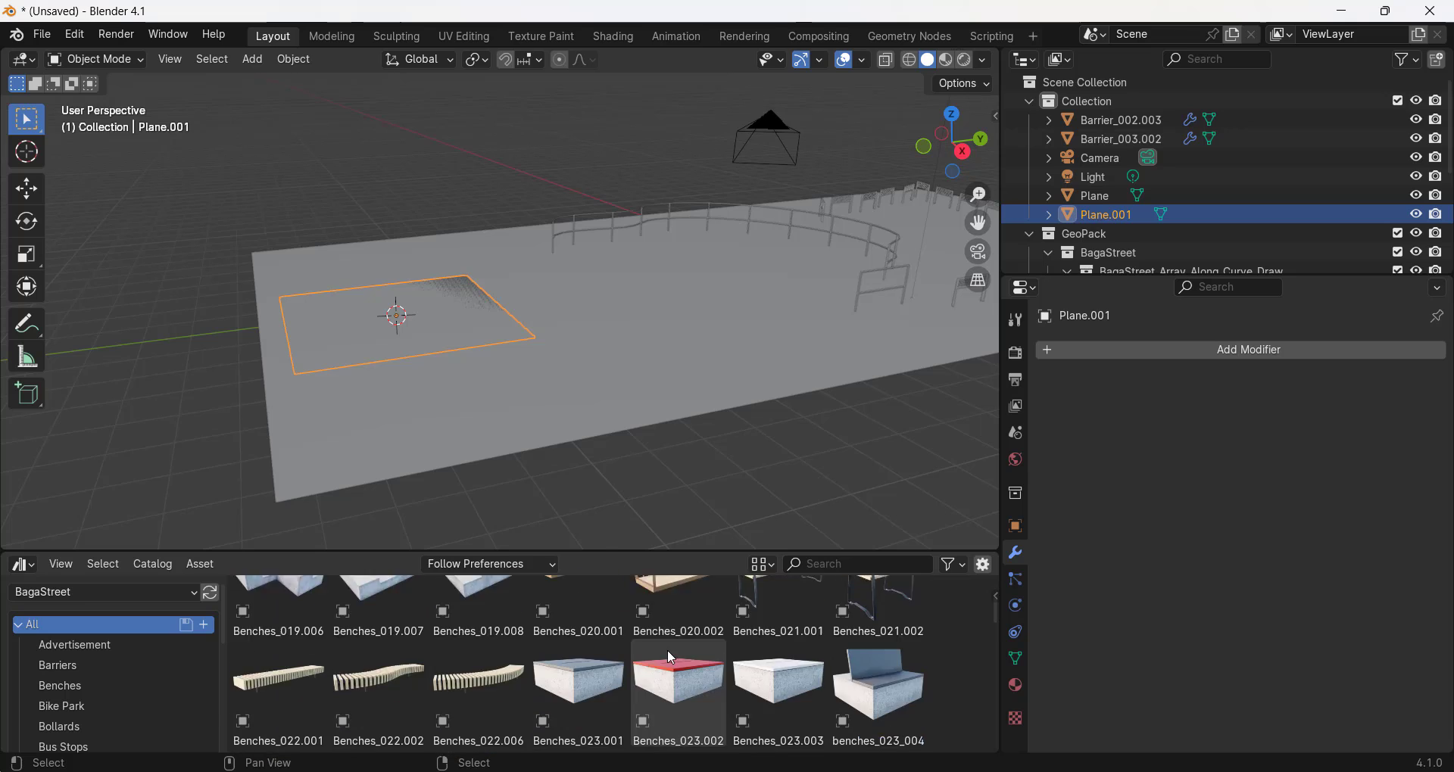
{"action": "scroll", "coordinate": [669, 656], "scroll_direction": "down", "scroll_amount": 10}
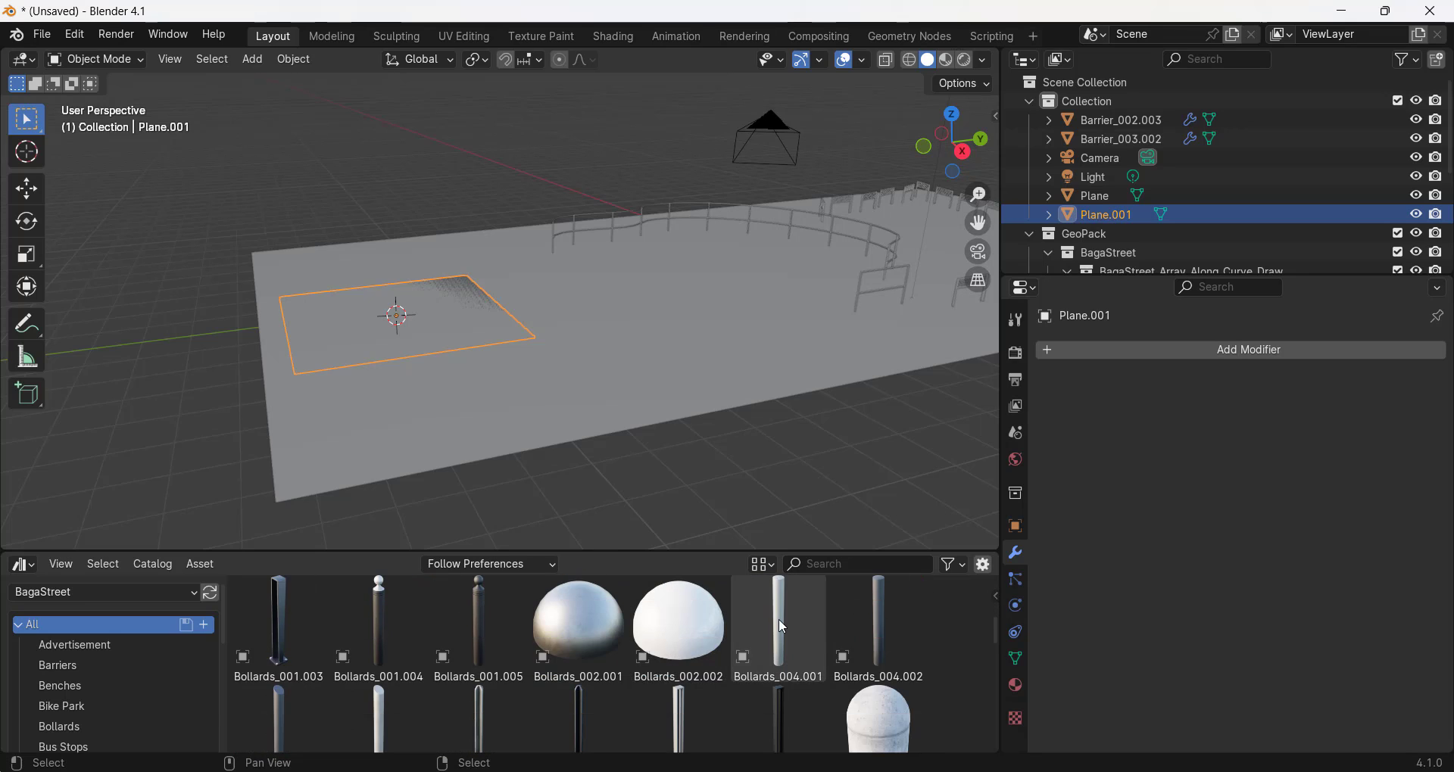
{"action": "left_click_drag", "start_coordinate": [778, 620], "coordinate": [569, 334]}
{"action": "scroll", "coordinate": [847, 299], "scroll_direction": "up", "scroll_amount": 4}
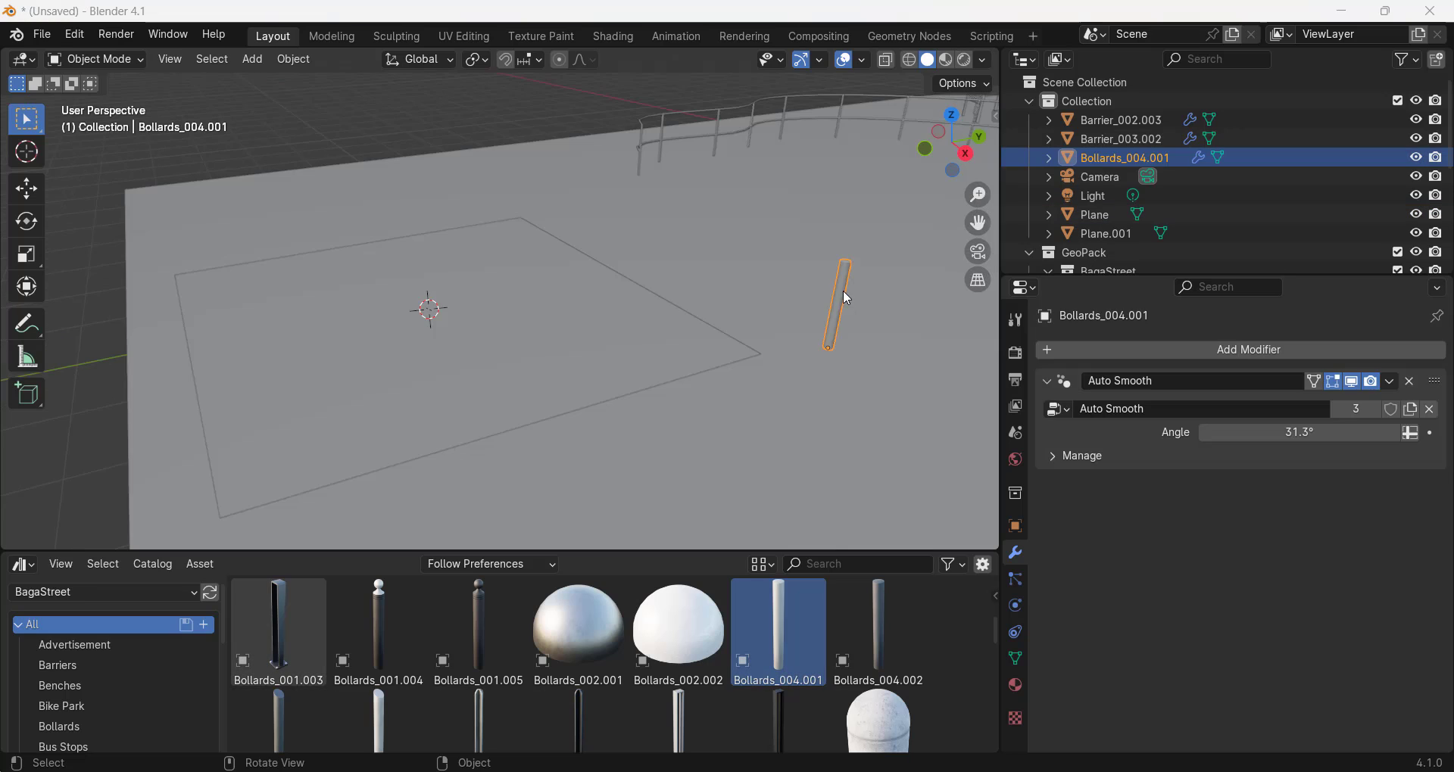
{"action": "middle_click_drag", "start_coordinate": [841, 291], "coordinate": [847, 289]}
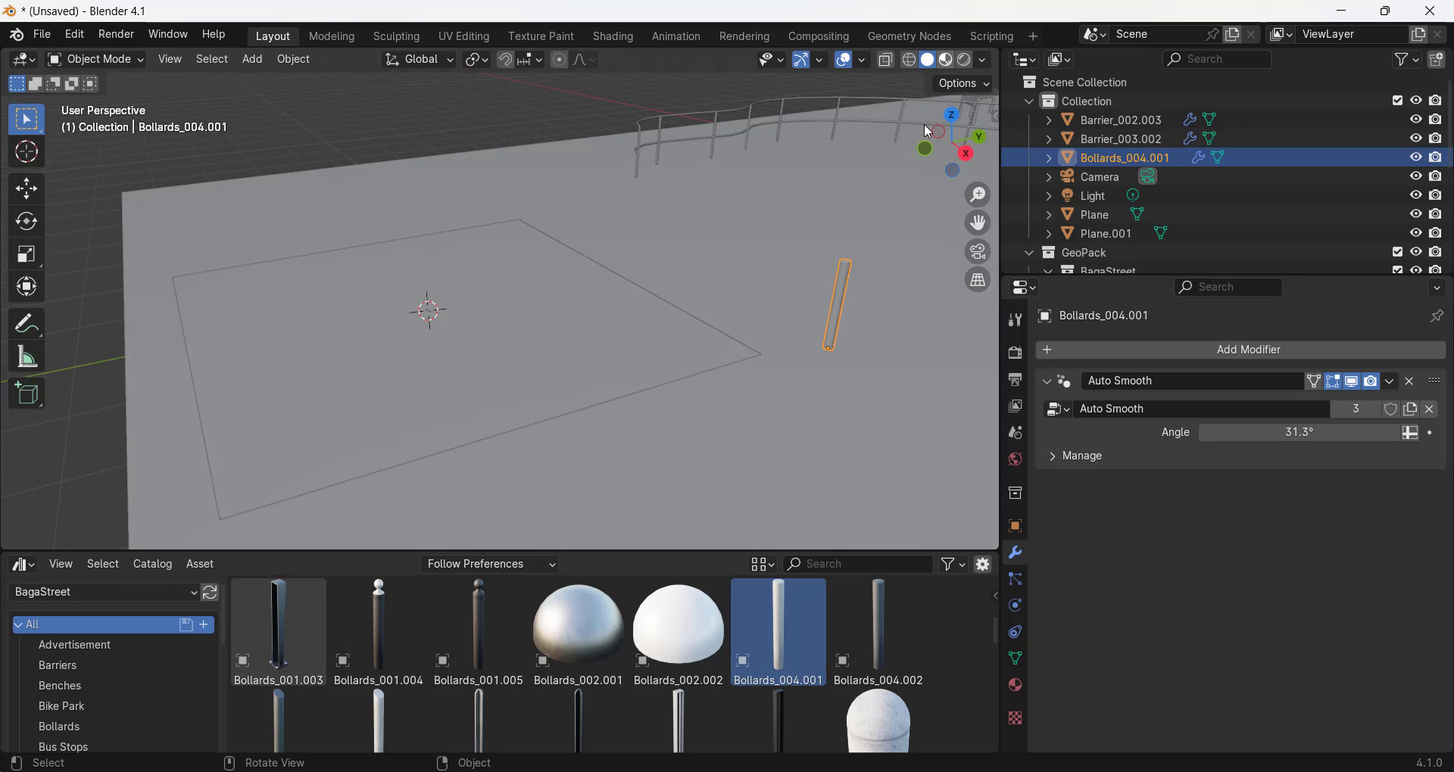
{"action": "key", "text": "z"}
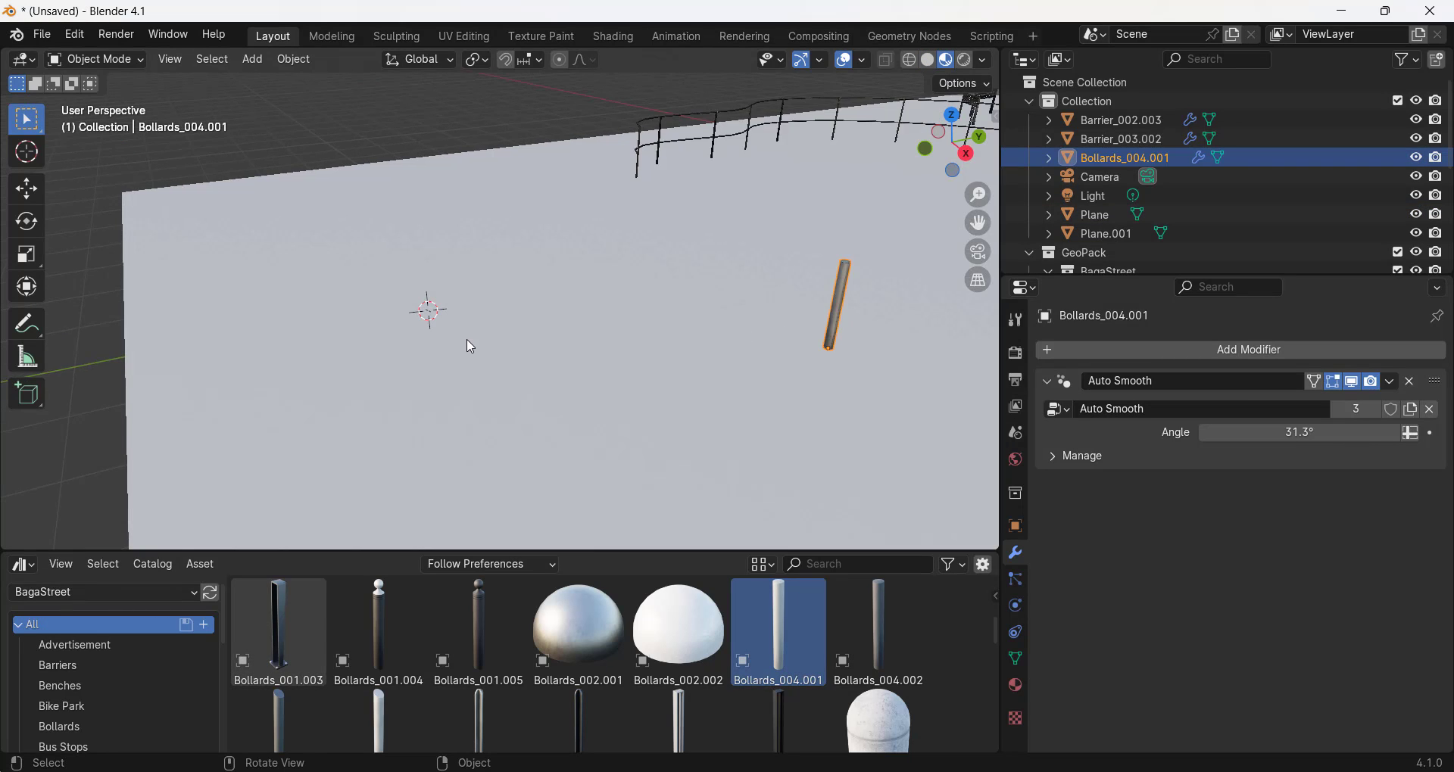
Step: Distribute the bollard around the small plane's edge with the BagaStreet Instance on Mesh Border modifier
{"action": "left_click", "coordinate": [643, 350]}
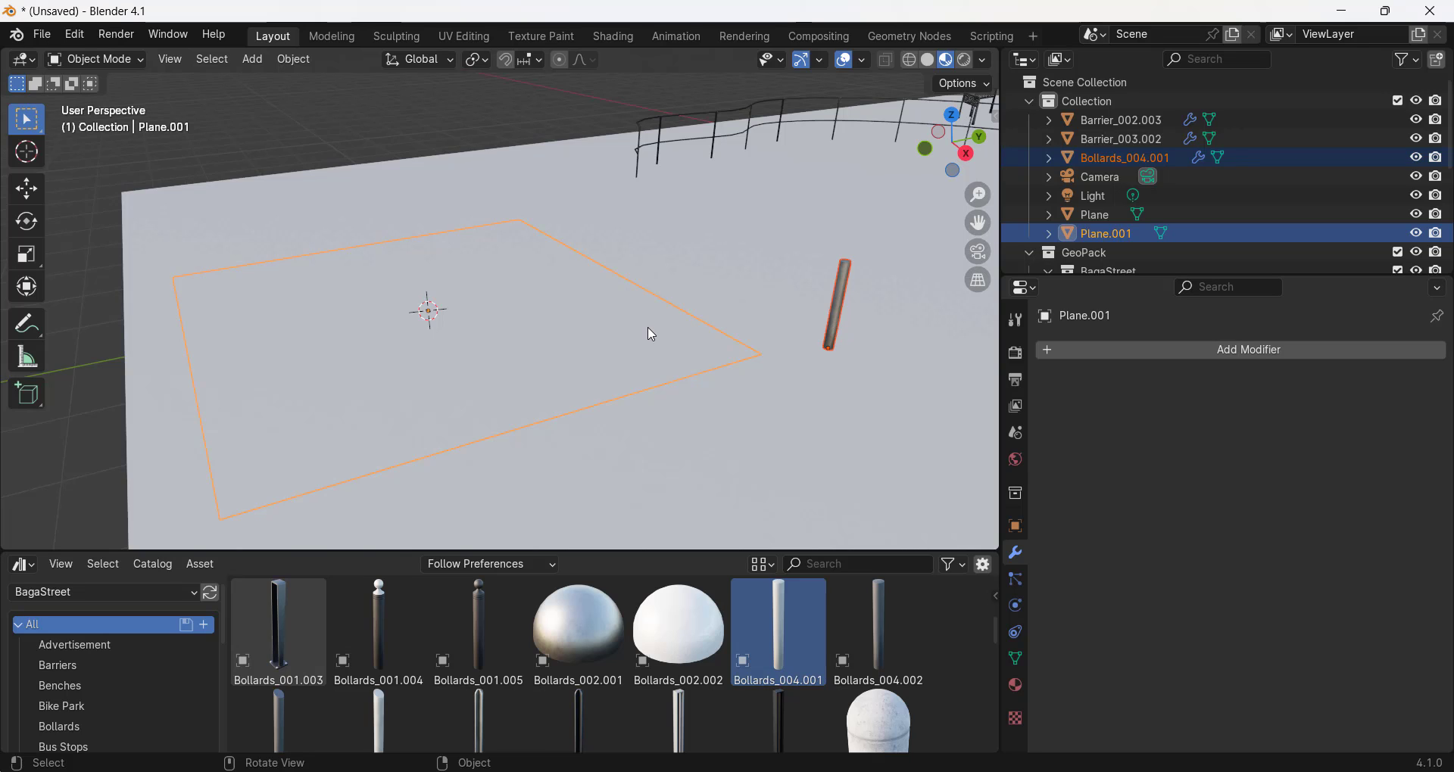
{"action": "key", "text": "j"}
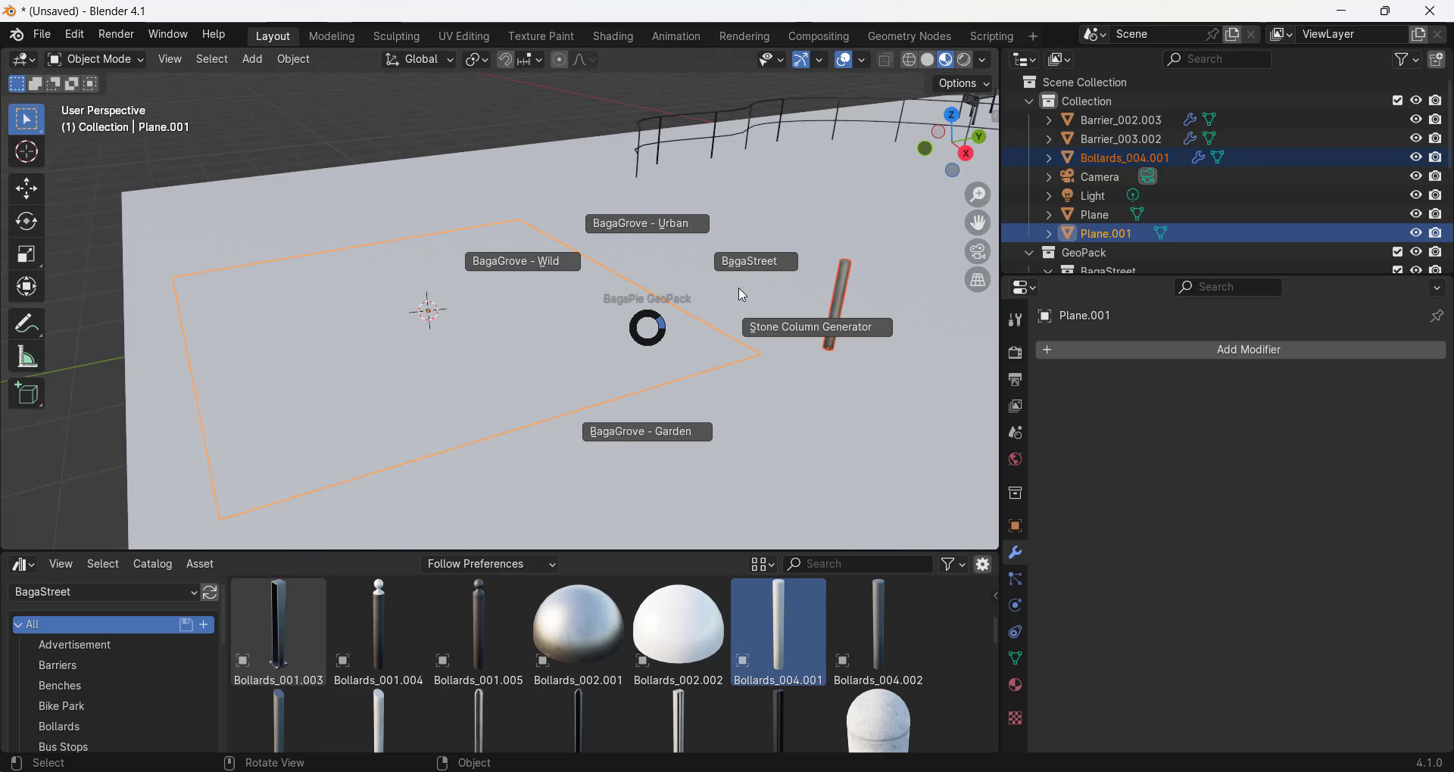
{"action": "left_click", "coordinate": [754, 263]}
{"action": "left_click", "coordinate": [530, 350]}
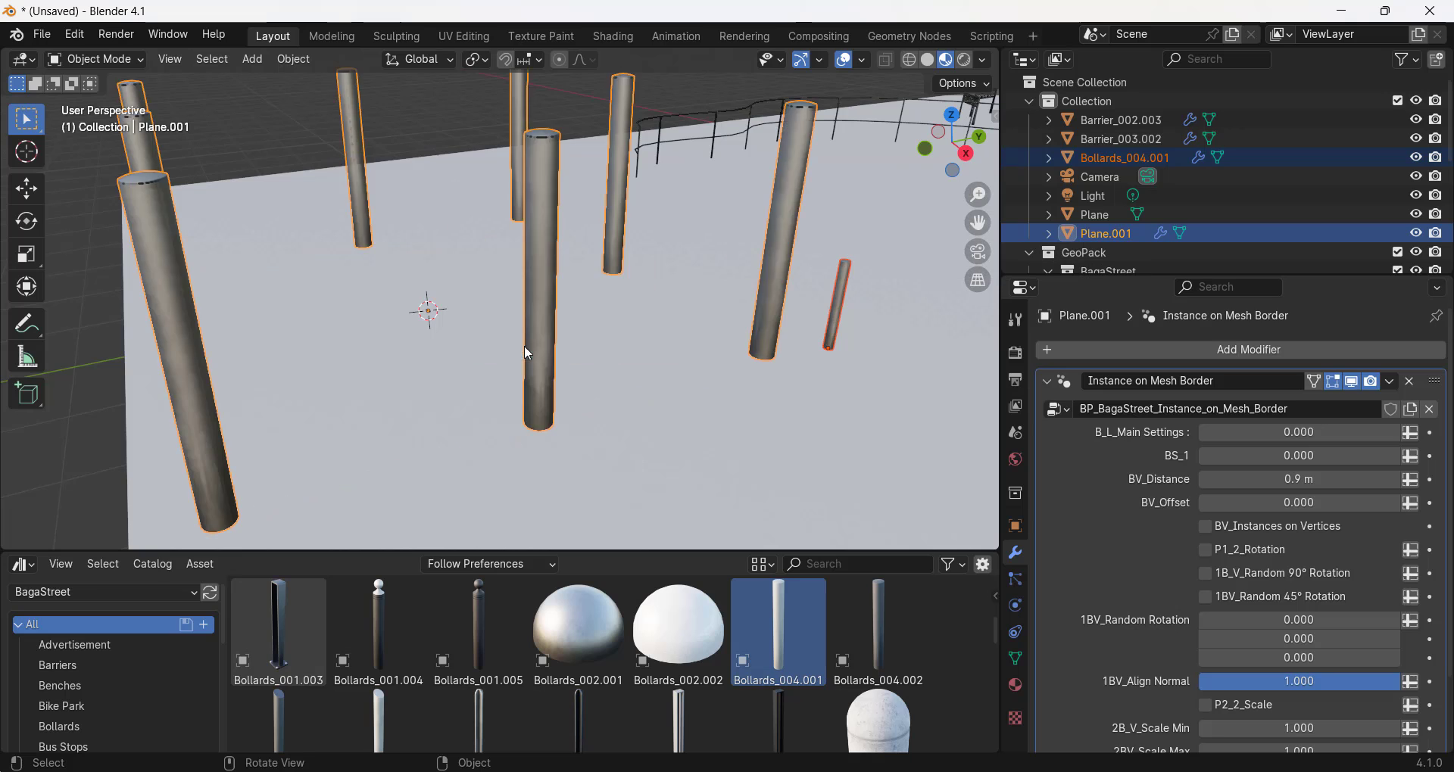
{"action": "scroll", "coordinate": [606, 333], "scroll_direction": "down", "scroll_amount": 5}
{"action": "middle_click_drag", "start_coordinate": [606, 333], "coordinate": [655, 310]}
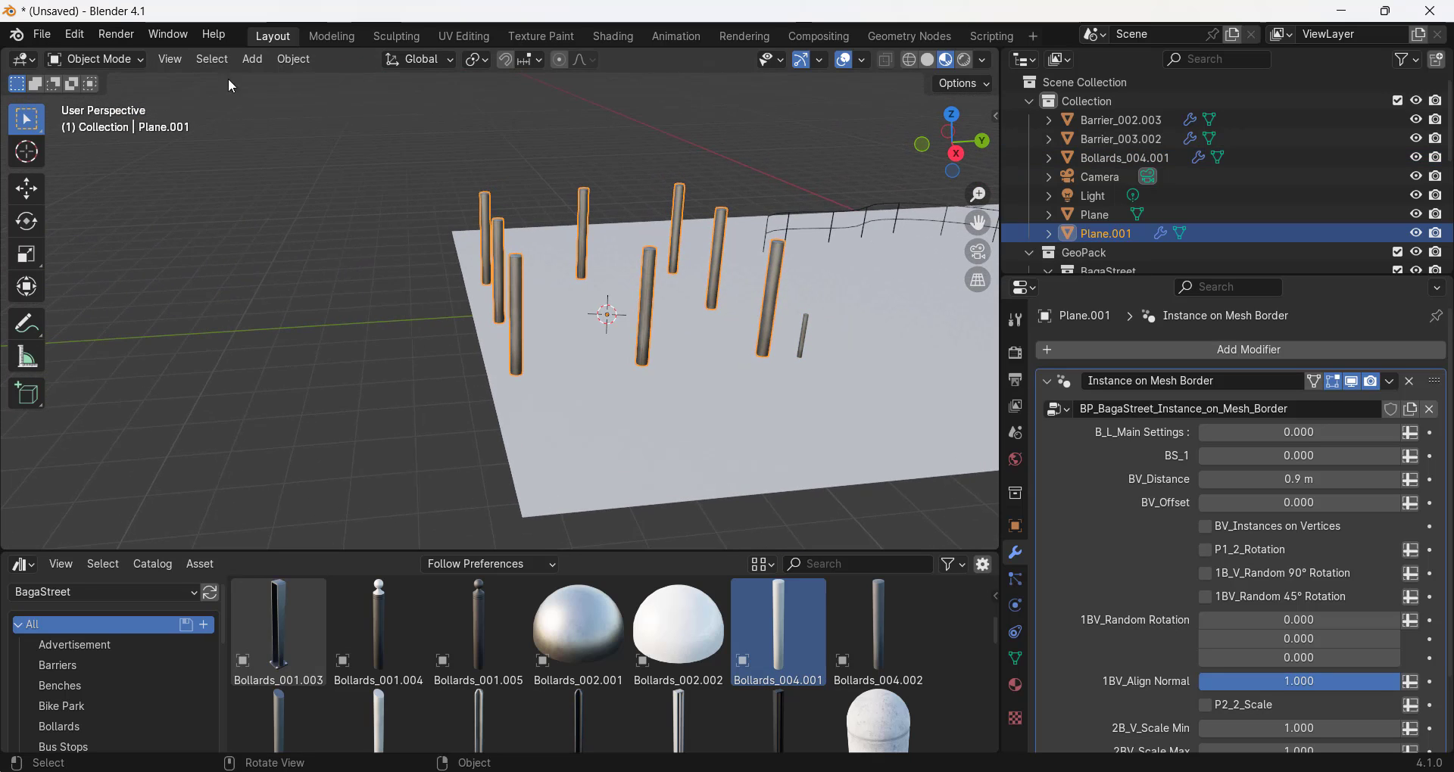
Step: Apply the small plane's scale to correct the size of the bollard instances along its border
{"action": "left_click", "coordinate": [292, 59]}
{"action": "mouse_move", "coordinate": [319, 166]}
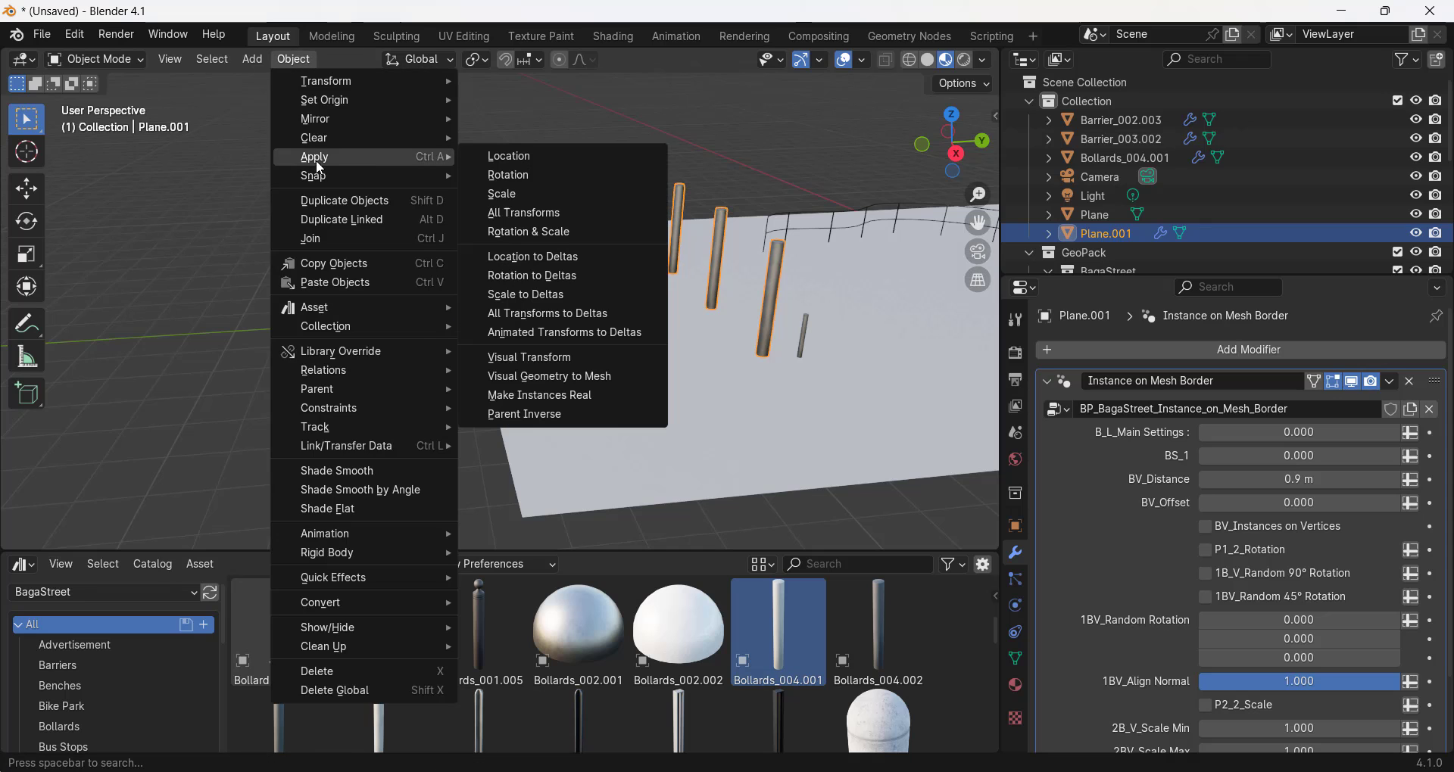
{"action": "left_click", "coordinate": [568, 256]}
{"action": "middle_click_drag", "start_coordinate": [736, 349], "coordinate": [707, 324]}
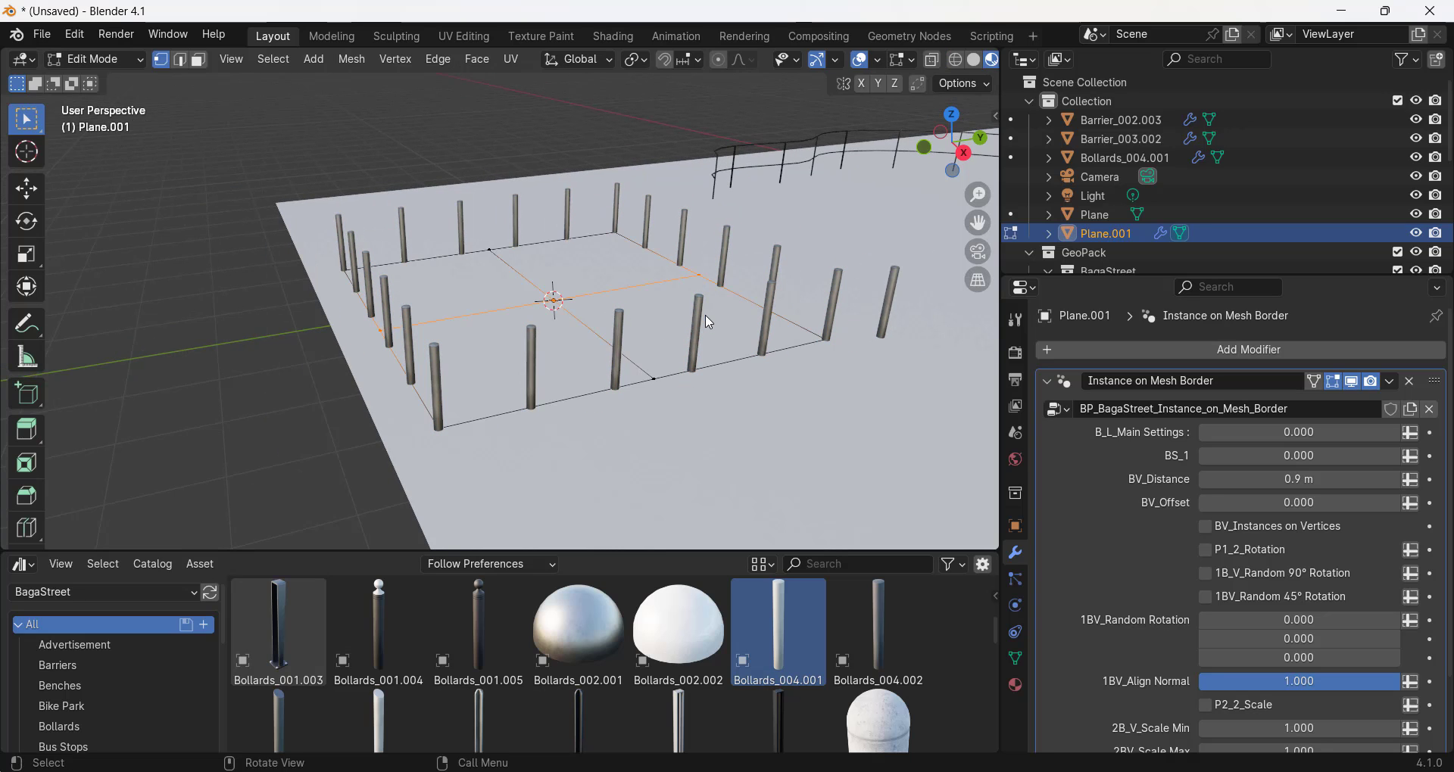
{"action": "middle_click_drag", "start_coordinate": [707, 329], "coordinate": [671, 324]}
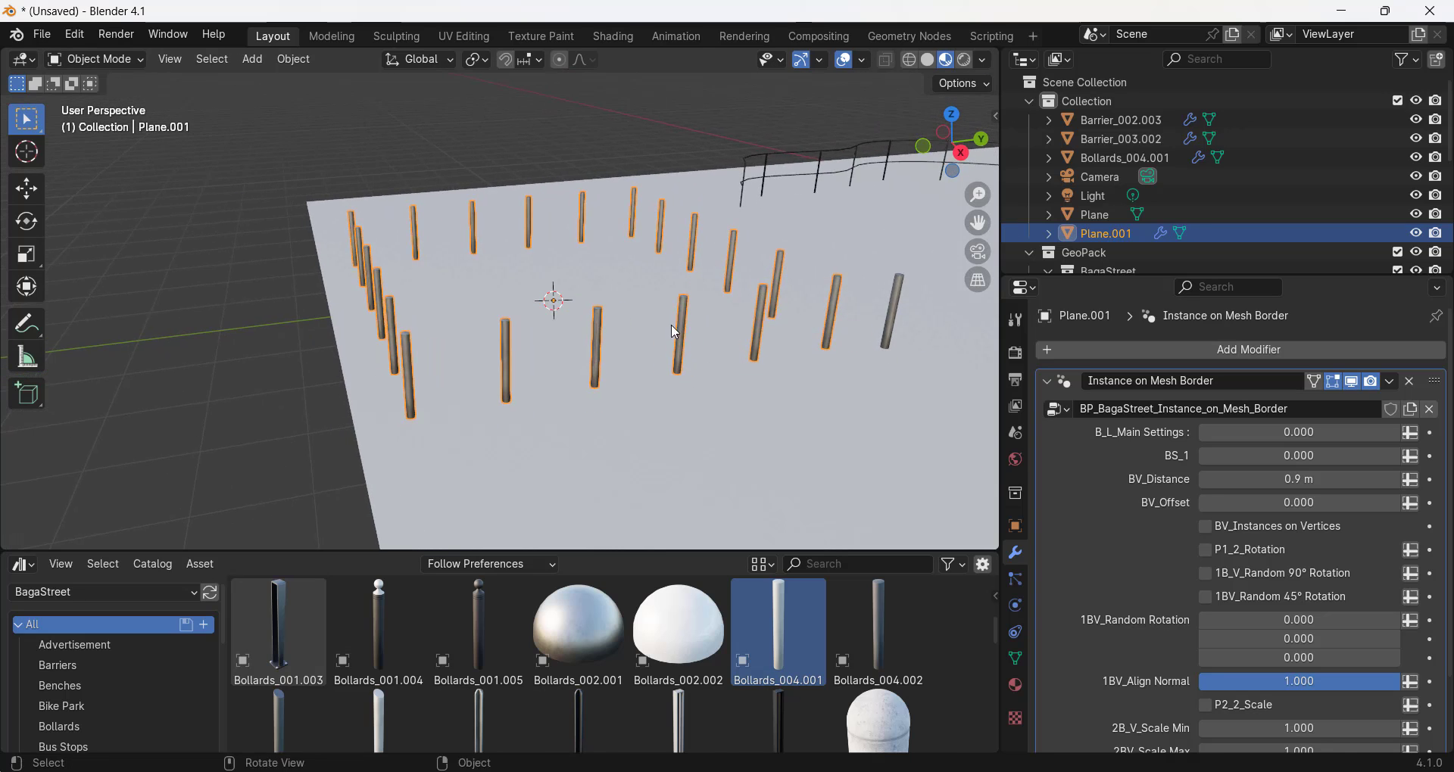
Step: Extrude one edge of the small plane about 4.2 m along Y to extend the bollard border
{"action": "key", "text": "Tab"}
{"action": "key", "text": "g"}
{"action": "key", "text": "y"}
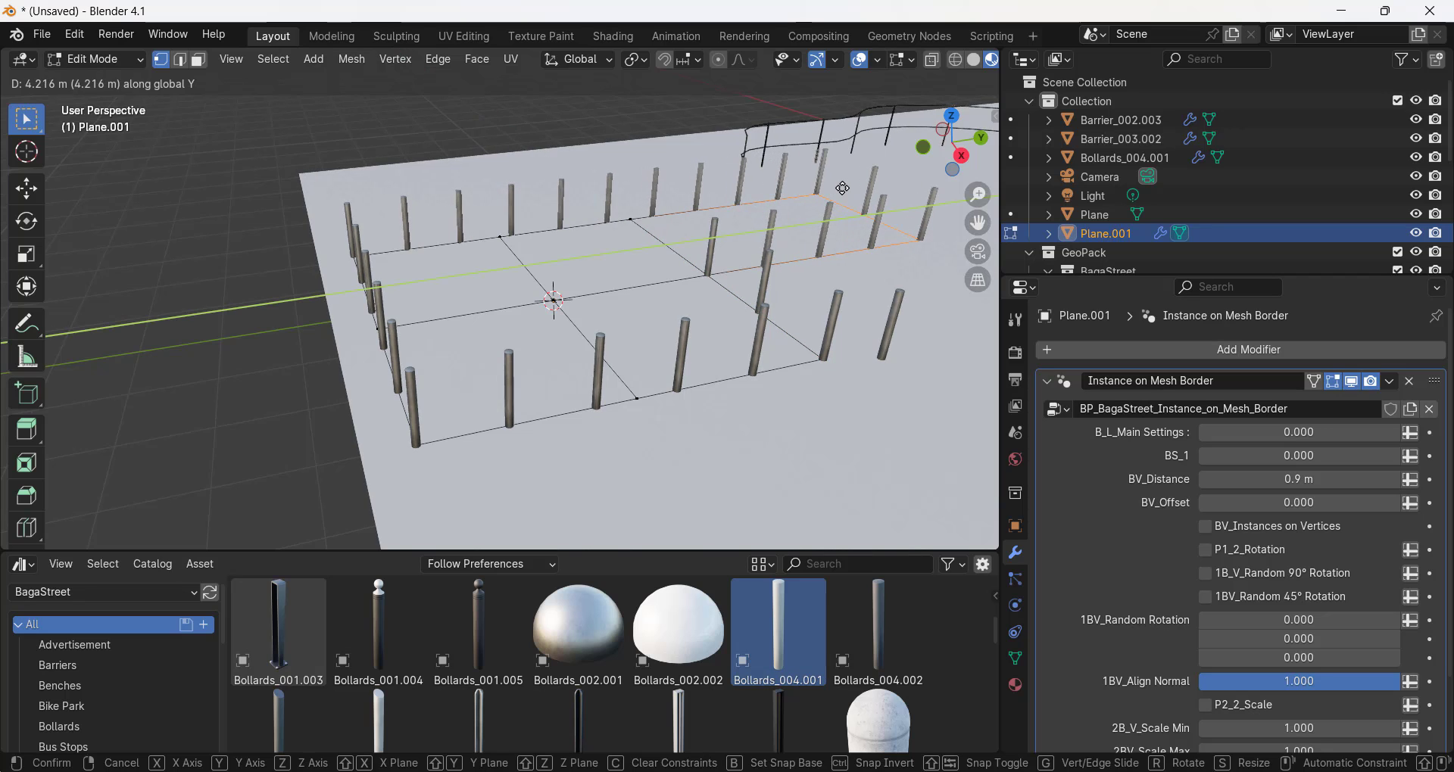
{"action": "left_click", "coordinate": [842, 189]}
{"action": "middle_click_drag", "start_coordinate": [842, 189], "coordinate": [688, 251]}
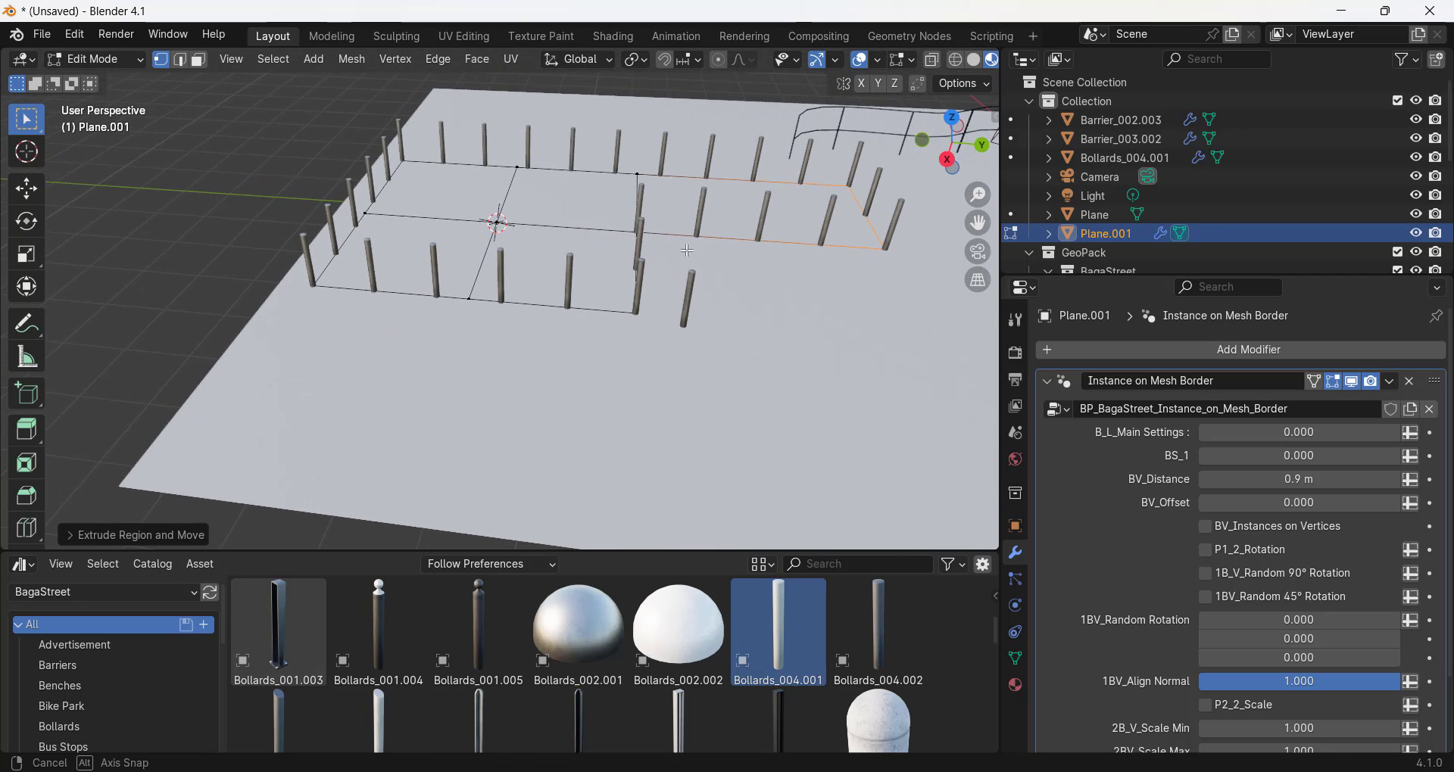
Step: Set the bollard border's BV_Distance to 0.94 m
{"action": "mouse_move", "coordinate": [1278, 481]}
{"action": "left_mouse_down"}
{"action": "mouse_move", "coordinate": [1333, 481]}
{"action": "mouse_move", "coordinate": [1258, 481]}
{"action": "mouse_move", "coordinate": [1291, 480]}
{"action": "left_mouse_up"}
{"action": "scroll", "coordinate": [644, 240], "scroll_direction": "down", "scroll_amount": 3}
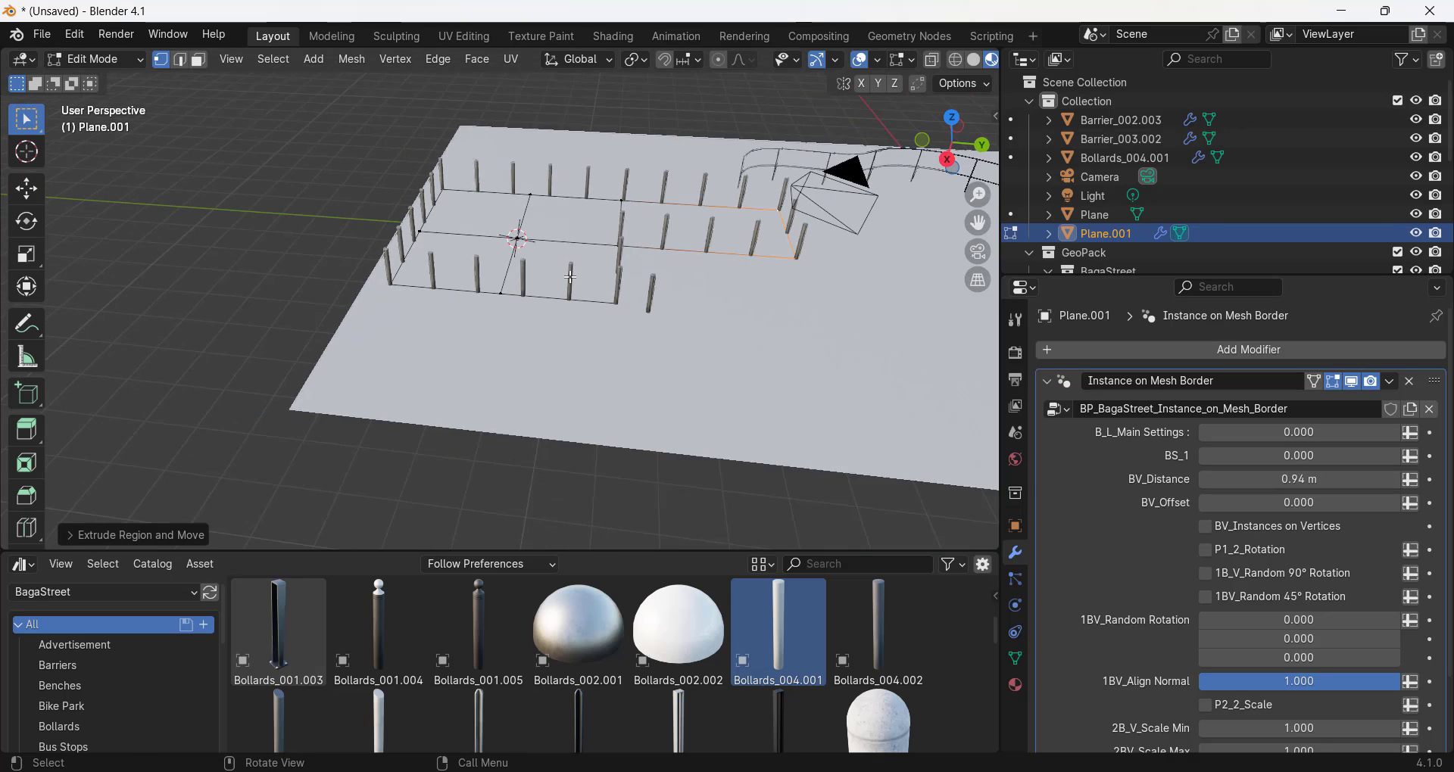
{"action": "scroll", "coordinate": [637, 233], "scroll_direction": "up", "scroll_amount": 3}
{"action": "middle_click_drag", "start_coordinate": [637, 233], "coordinate": [610, 266]}
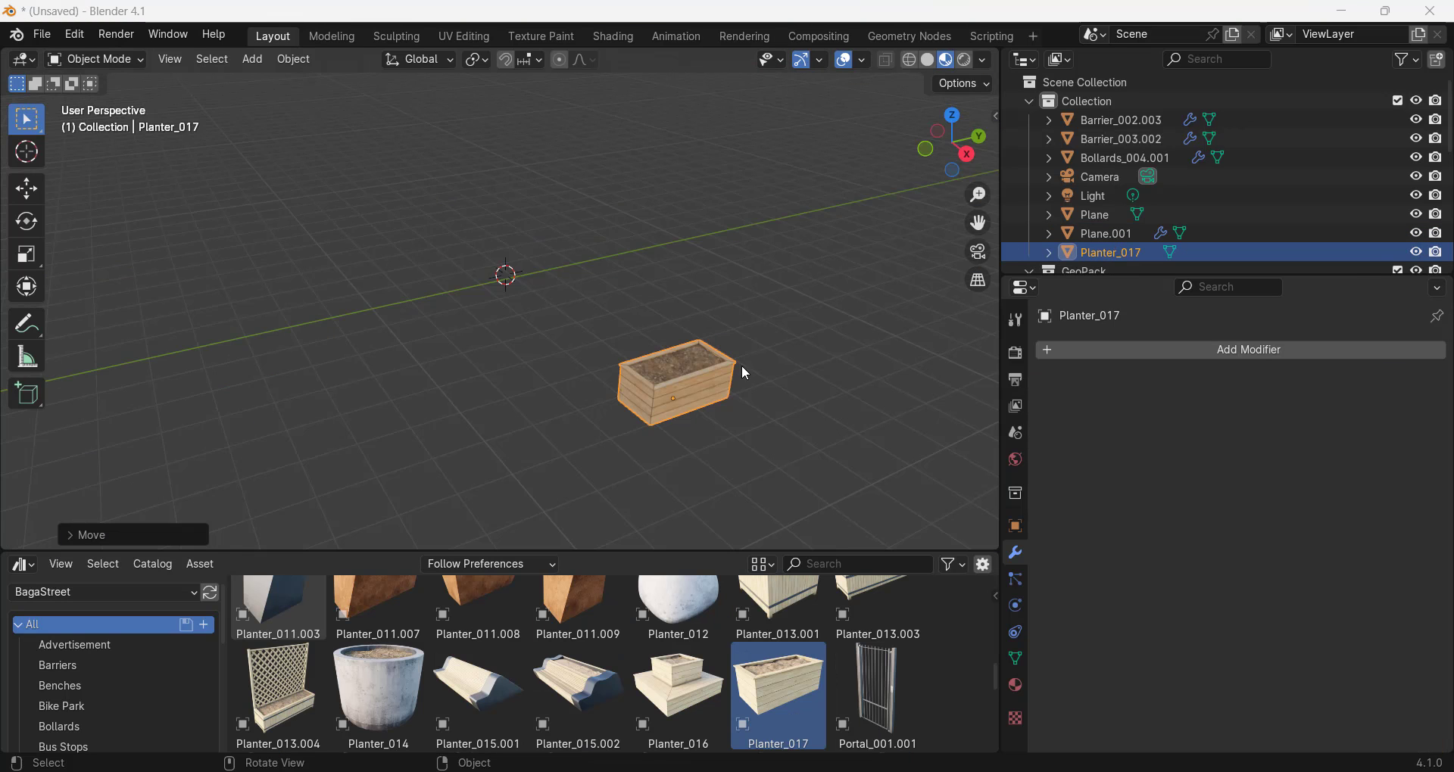
Step: Array Planter_017 with Array Grid, using BV_Size X 4.95 m, BV_Size Y 7.8 m and BV_Count X 4
{"action": "middle_click_drag", "start_coordinate": [742, 365], "coordinate": [718, 457]}
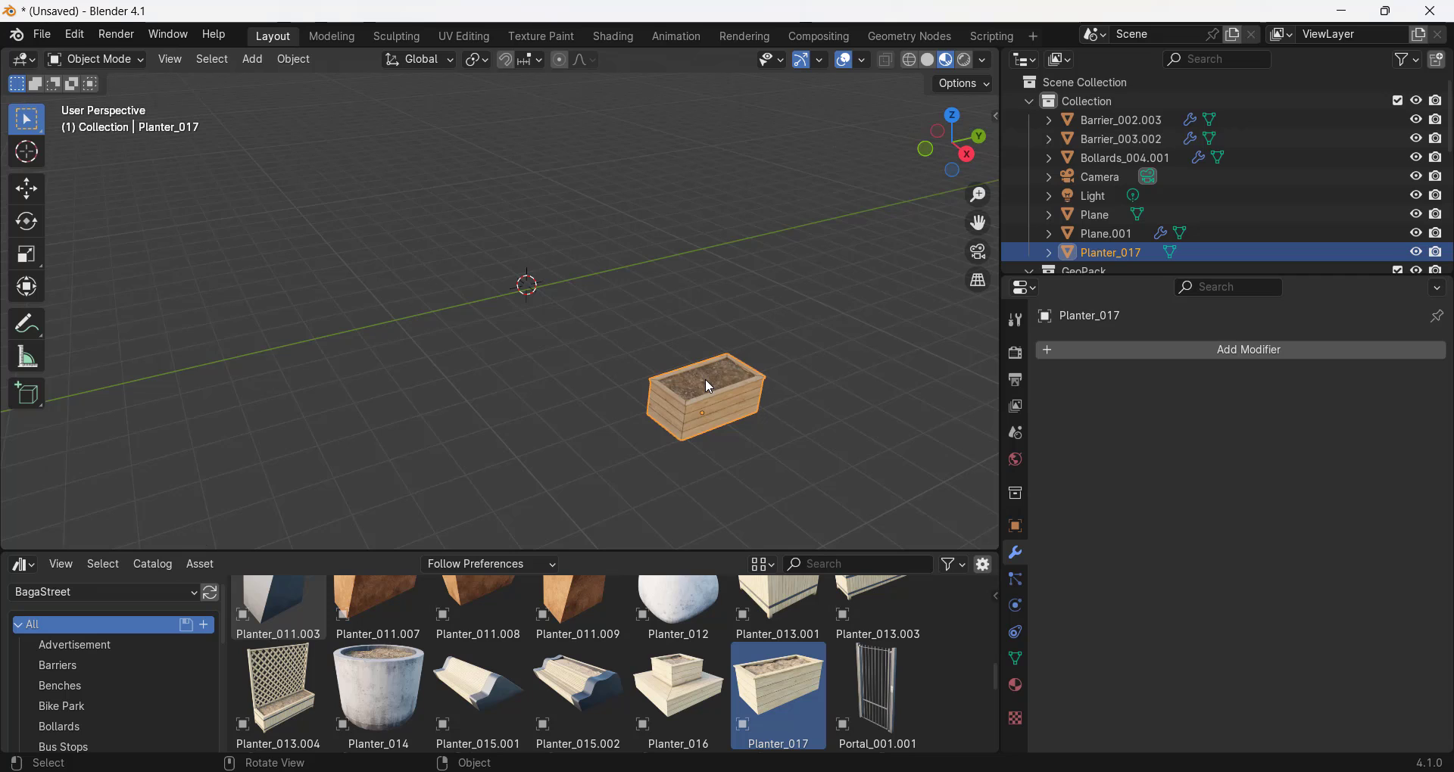
{"action": "key", "text": "j"}
{"action": "left_click", "coordinate": [802, 326]}
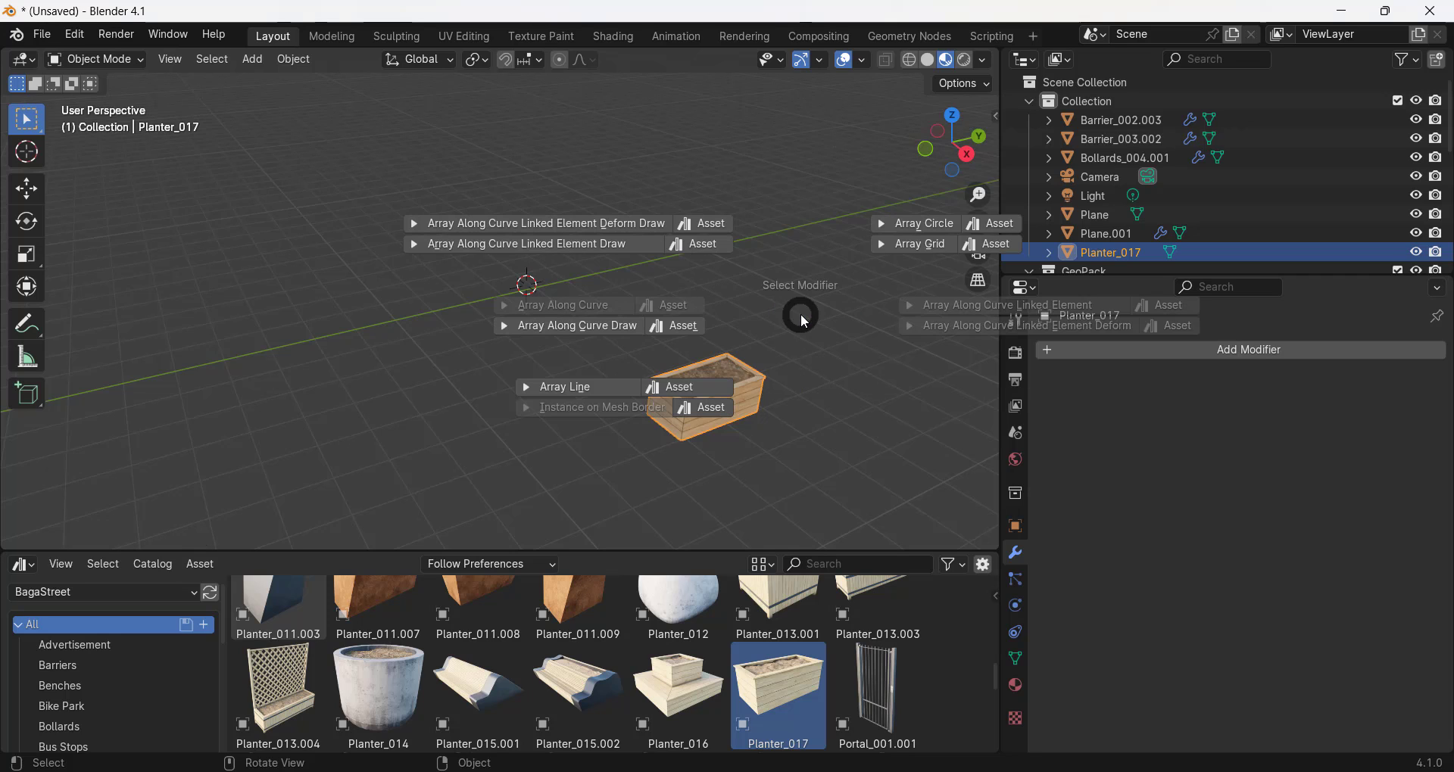
{"action": "left_click", "coordinate": [924, 244]}
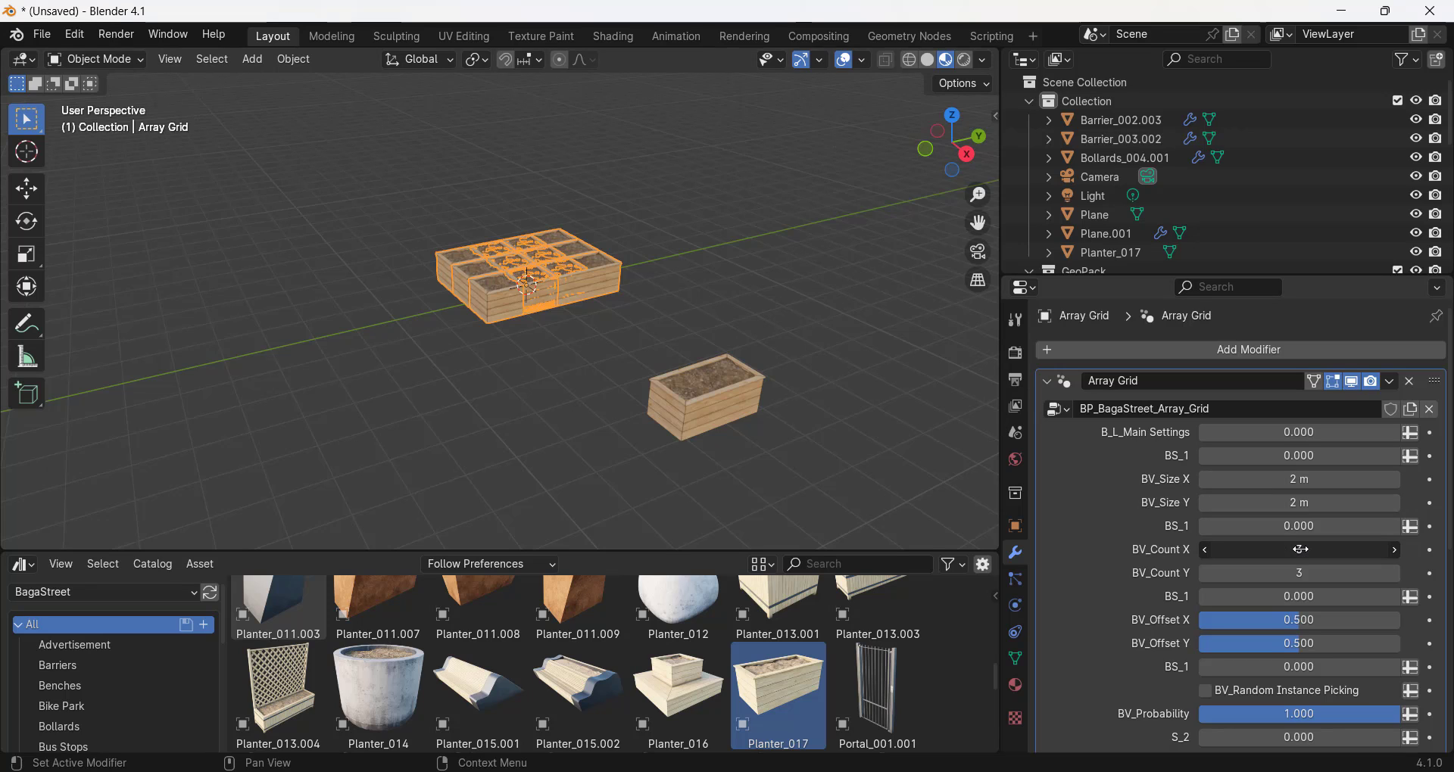
{"action": "left_click_drag", "start_coordinate": [1300, 483], "coordinate": [1326, 503]}
{"action": "mouse_move", "coordinate": [1242, 552]}
{"action": "left_mouse_down"}
{"action": "mouse_move", "coordinate": [1280, 551]}
{"action": "mouse_move", "coordinate": [1243, 552]}
{"action": "left_mouse_up"}
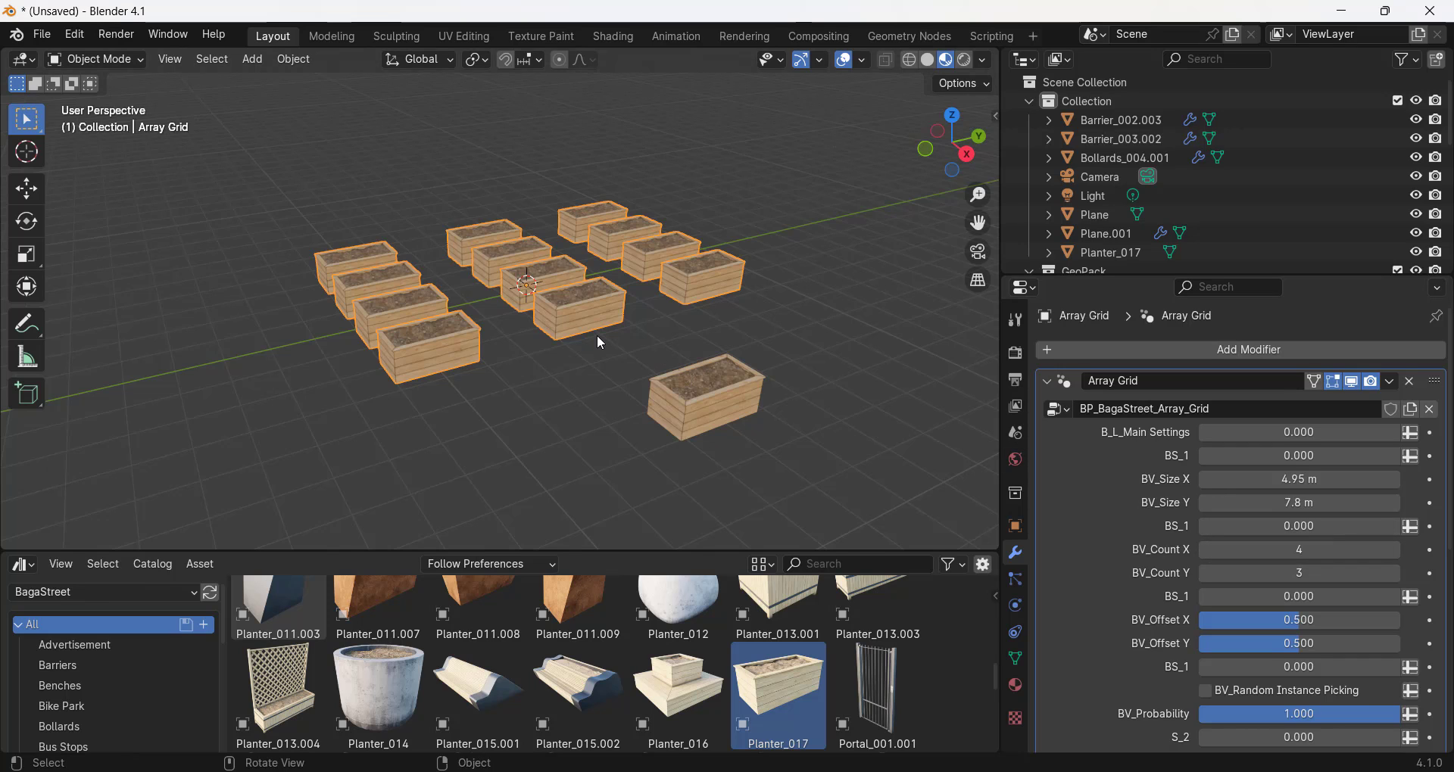
Step: Place the Planter_016 asset near the grid and move it into the BagaStreet_Array_Grid.001 collection to mix both planters
{"action": "scroll", "coordinate": [597, 335], "scroll_direction": "down", "scroll_amount": 2}
{"action": "scroll", "coordinate": [623, 350], "scroll_direction": "down", "scroll_amount": 1}
{"action": "left_click_drag", "start_coordinate": [679, 693], "coordinate": [592, 424]}
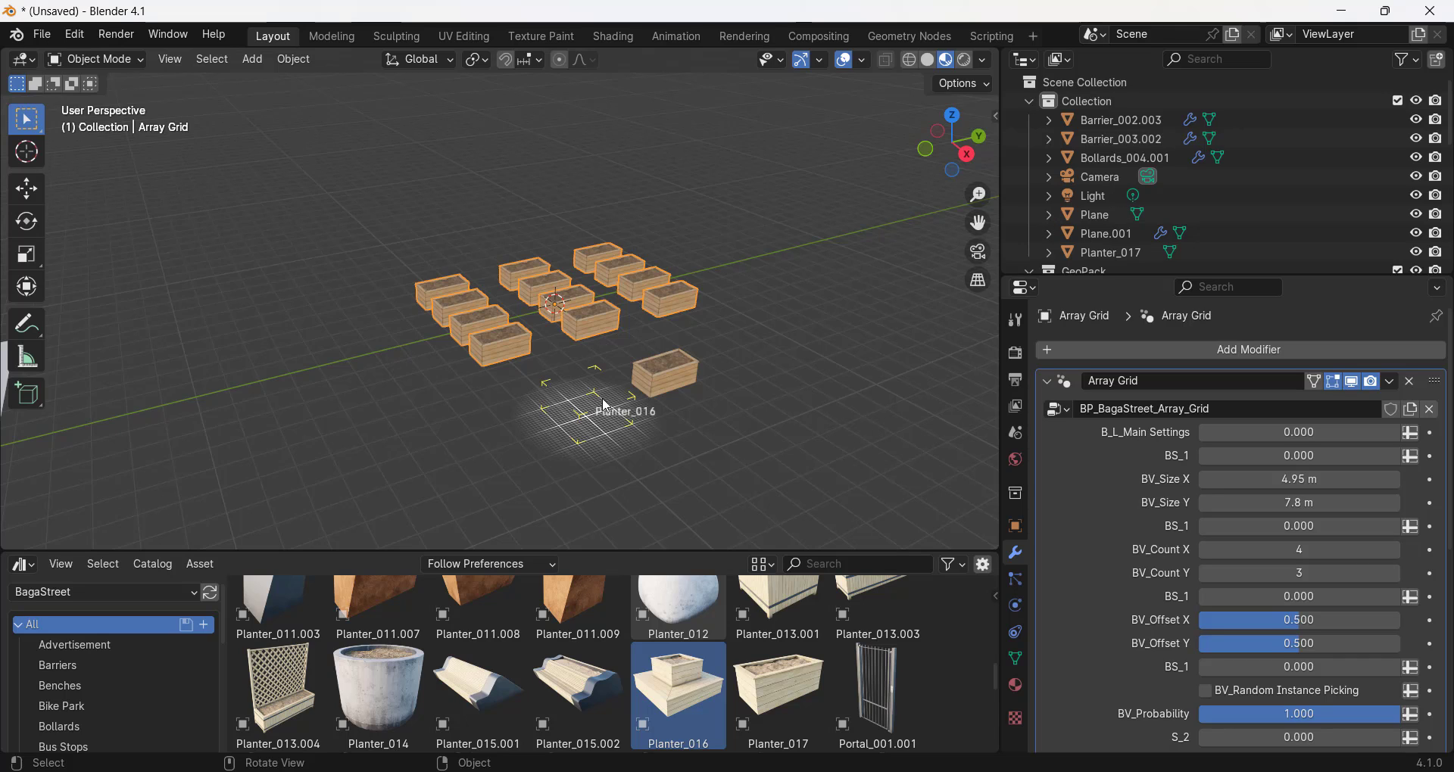
{"action": "scroll", "coordinate": [1143, 203], "scroll_direction": "down", "scroll_amount": 3}
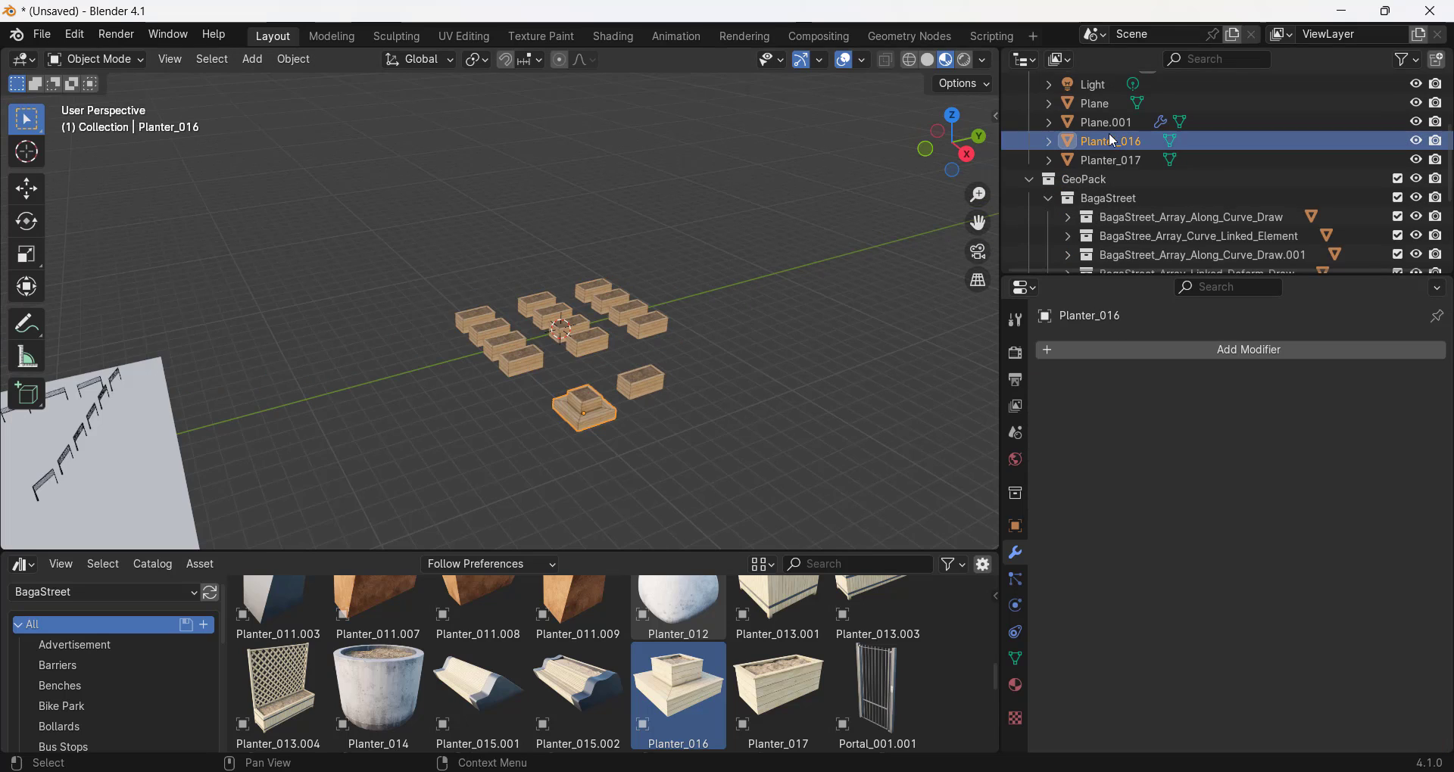
{"action": "left_click_drag", "start_coordinate": [1108, 145], "coordinate": [1132, 182]}
{"action": "scroll", "coordinate": [604, 321], "scroll_direction": "up", "scroll_amount": 1}
{"action": "scroll", "coordinate": [604, 325], "scroll_direction": "up", "scroll_amount": 3}
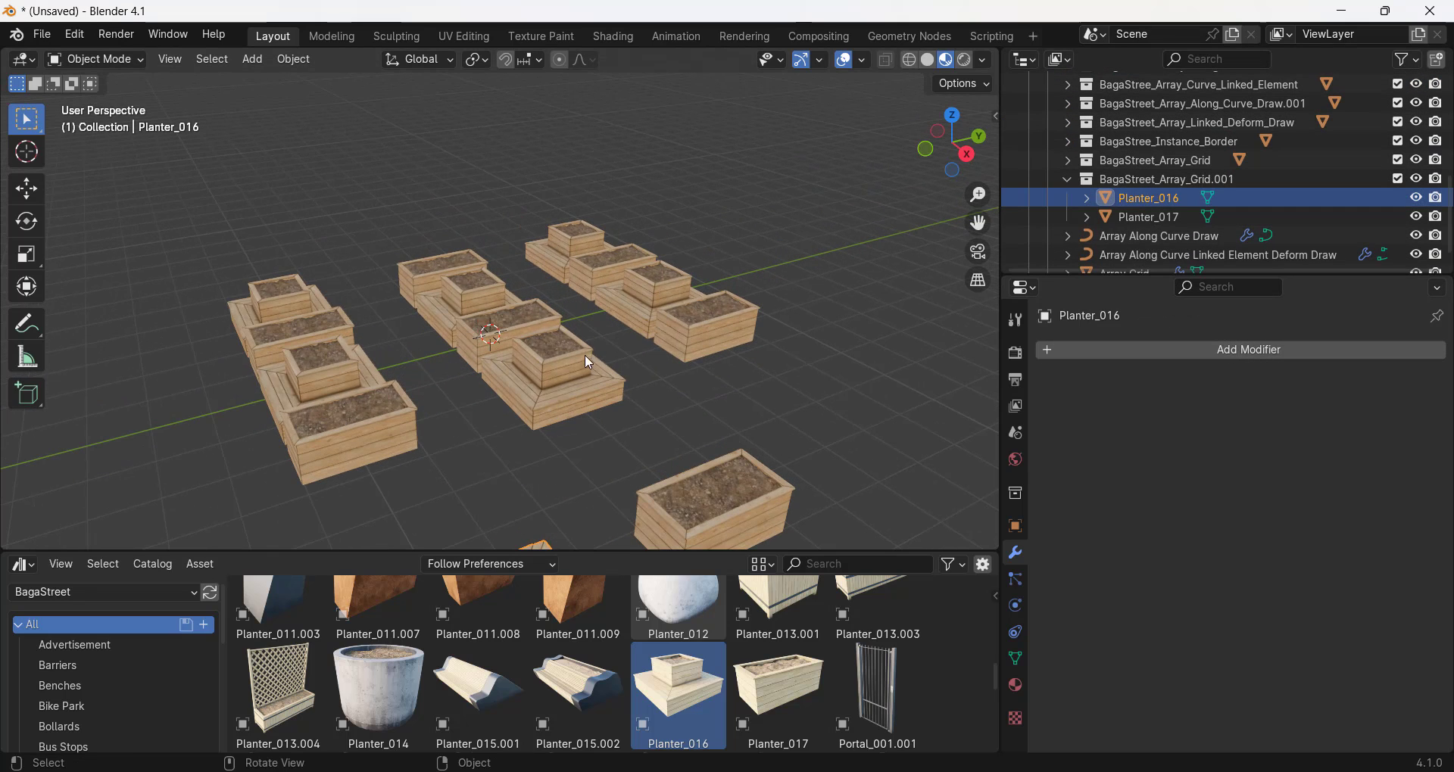
Step: Select the planter grid and examine its Array Grid settings in the viewport's BagaPie sidebar
{"action": "left_click", "coordinate": [565, 370]}
{"action": "key", "text": "n"}
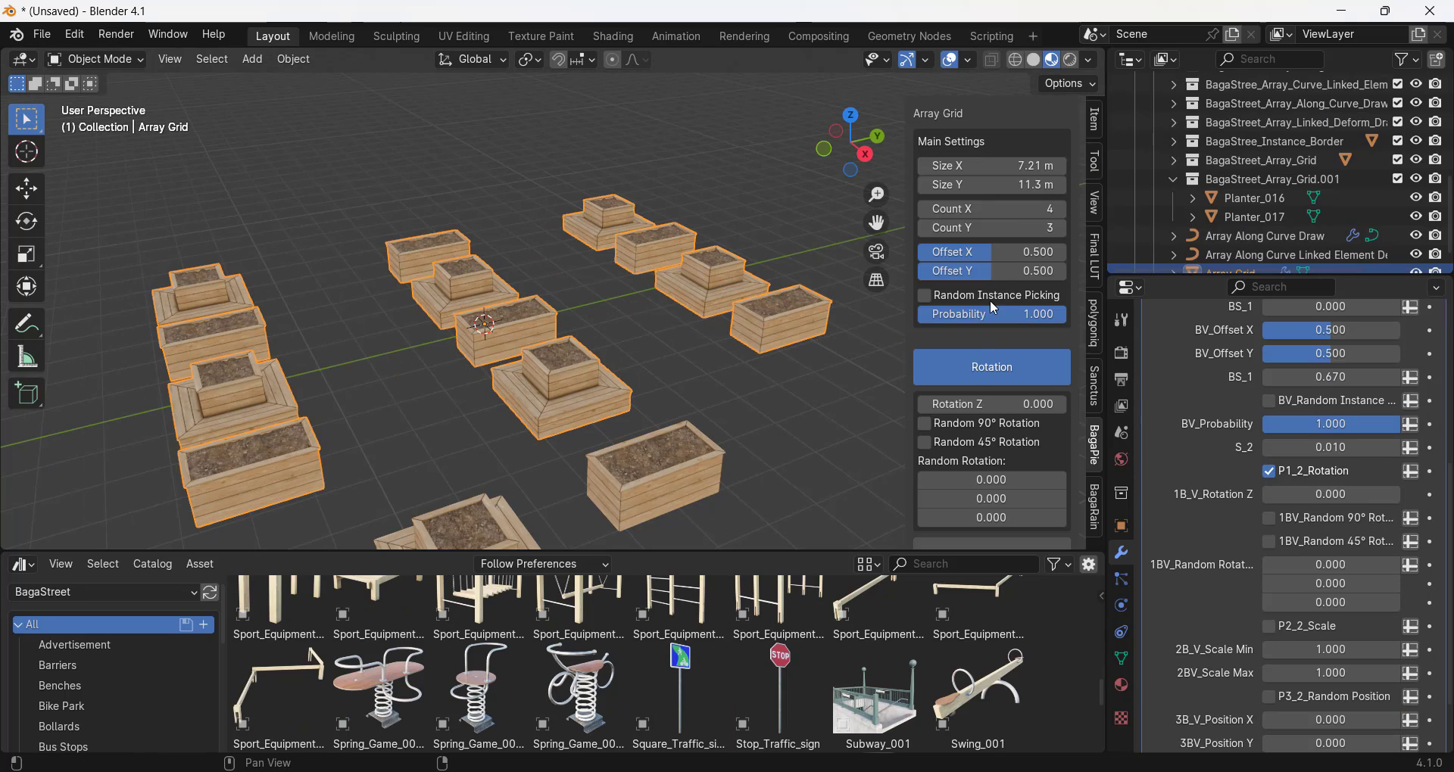
{"action": "scroll", "coordinate": [993, 227], "scroll_direction": "down", "scroll_amount": 2}
{"action": "scroll", "coordinate": [1014, 344], "scroll_direction": "up", "scroll_amount": 4}
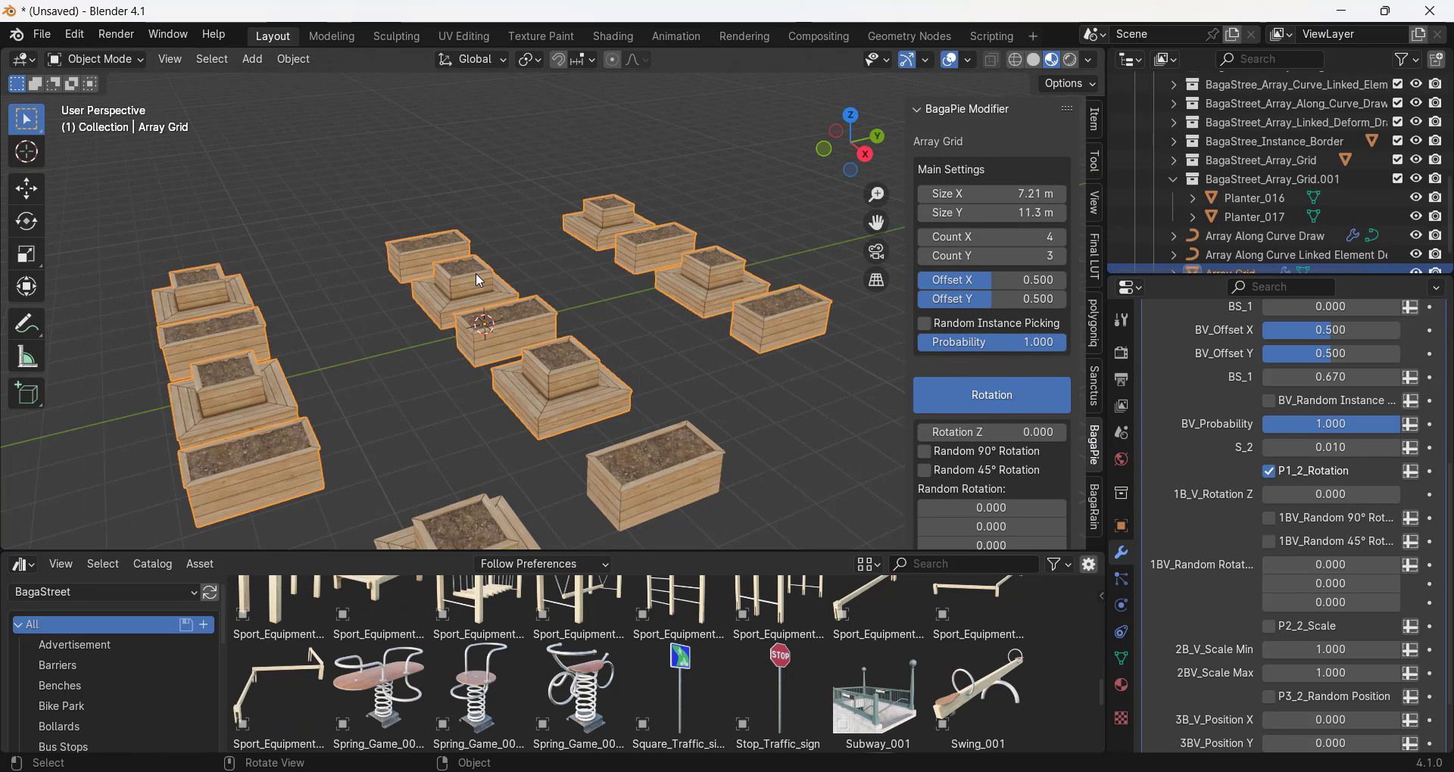
{"action": "scroll", "coordinate": [471, 271], "scroll_direction": "down", "scroll_amount": 3}
{"action": "scroll", "coordinate": [522, 372], "scroll_direction": "up", "scroll_amount": 1}
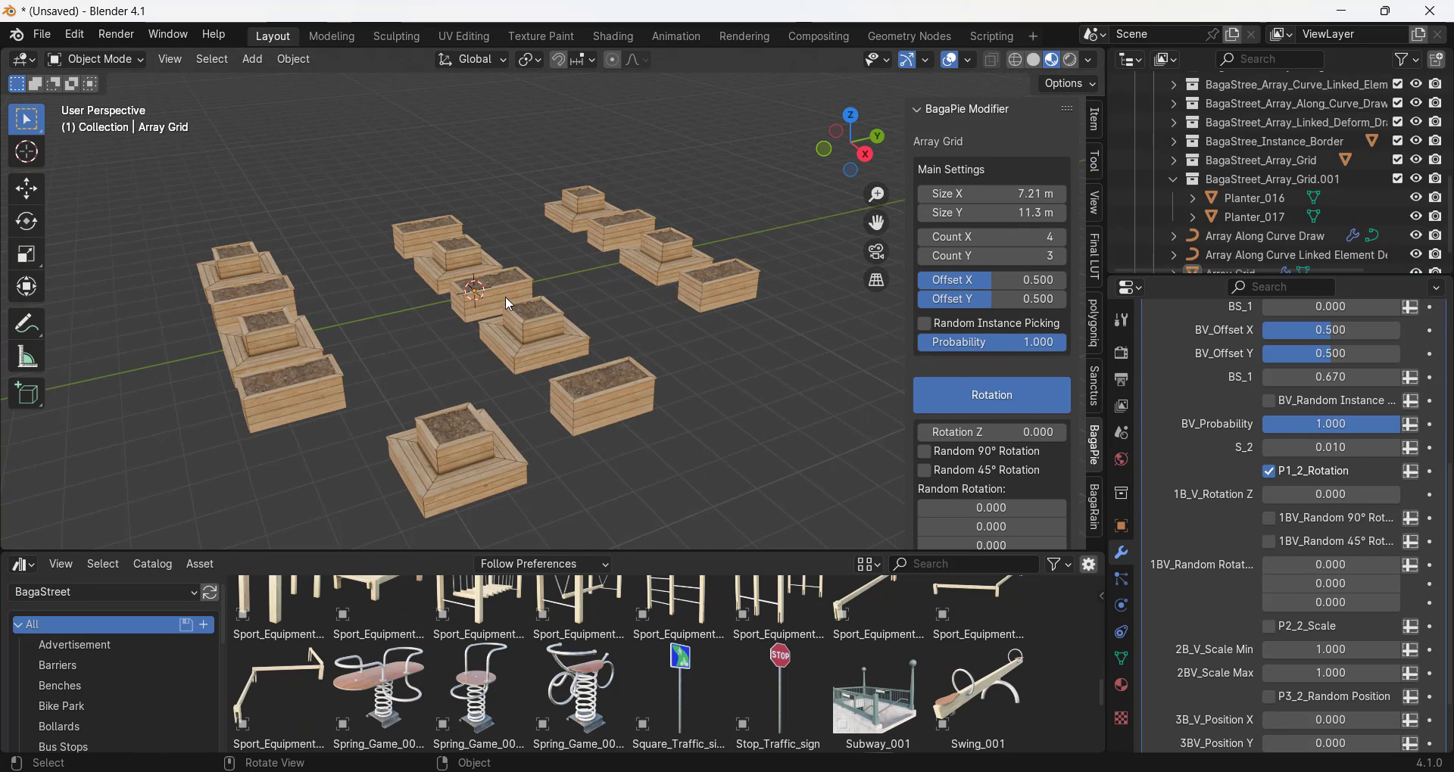
Step: Enable Random Instance Picking for the planter grid and set its Probability to 0.727
{"action": "mouse_move", "coordinate": [958, 237]}
{"action": "left_mouse_down"}
{"action": "mouse_move", "coordinate": [1000, 237]}
{"action": "mouse_move", "coordinate": [962, 237]}
{"action": "left_mouse_up"}
{"action": "left_click", "coordinate": [959, 325]}
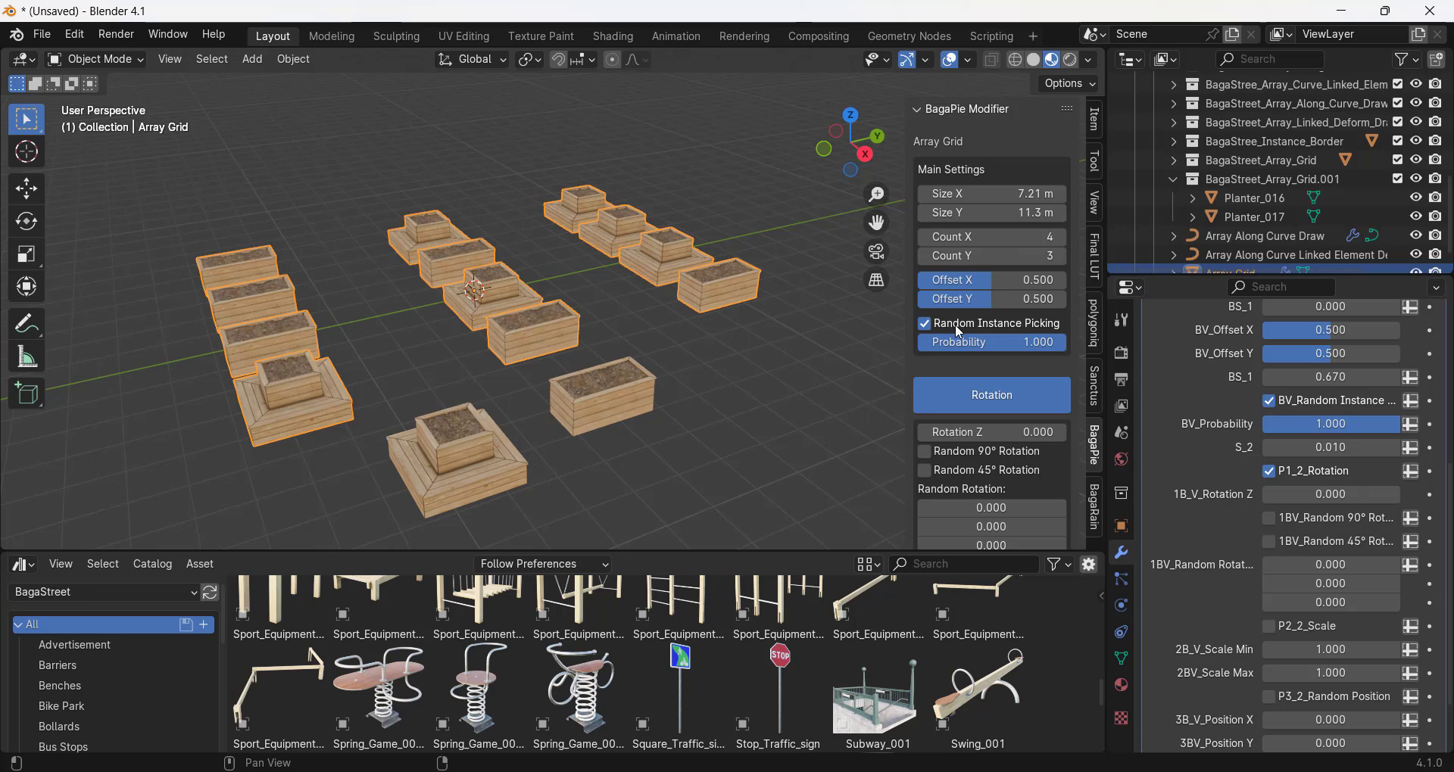
{"action": "left_click_drag", "start_coordinate": [1018, 343], "coordinate": [978, 343]}
Step: Set the planter grid's Rotation Z to 34.590 and try Random 45° Rotation before turning it off again
{"action": "left_click_drag", "start_coordinate": [1001, 432], "coordinate": [1090, 432]}
{"action": "left_click", "coordinate": [925, 471]}
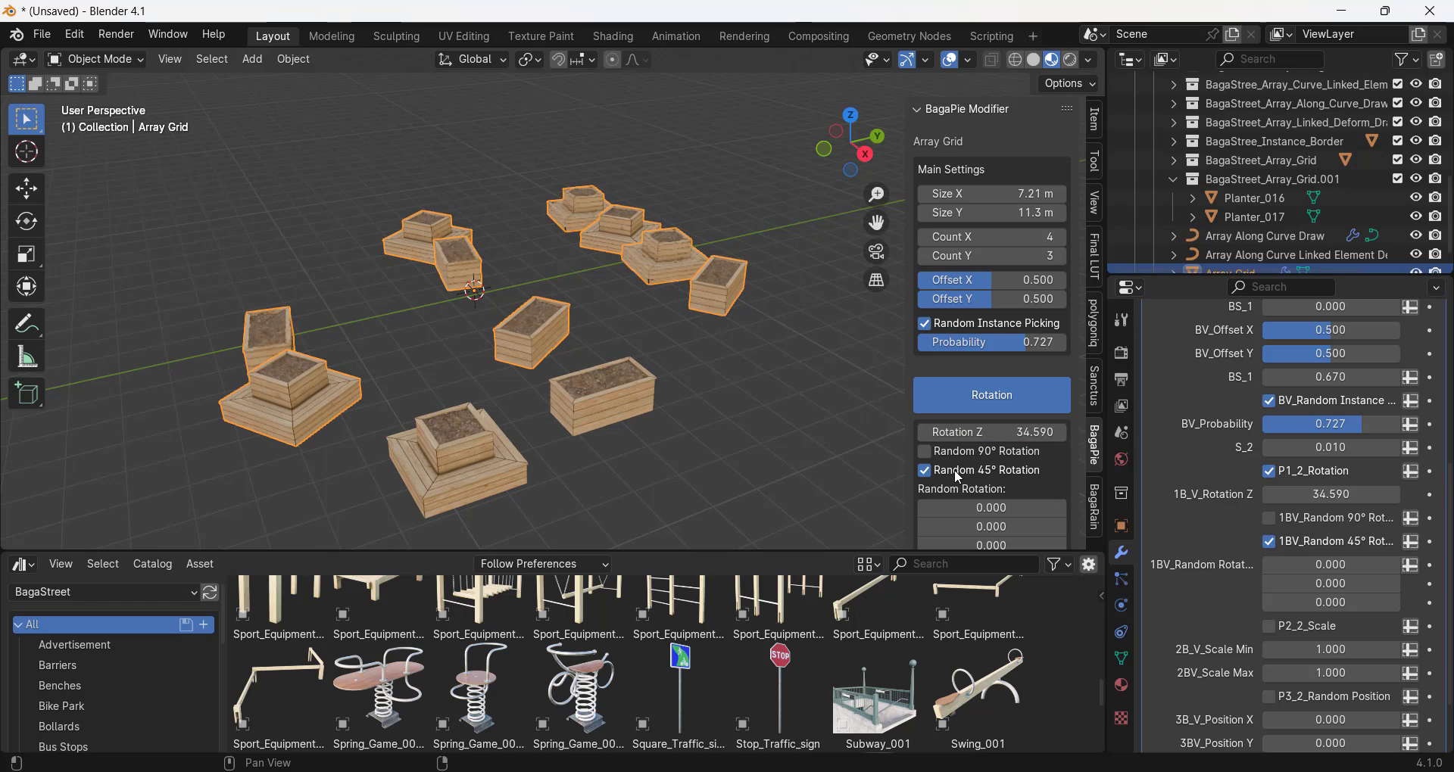
{"action": "left_click", "coordinate": [958, 474]}
Step: Set the planter grid's random Seed to 96
{"action": "scroll", "coordinate": [985, 439], "scroll_direction": "down", "scroll_amount": 5}
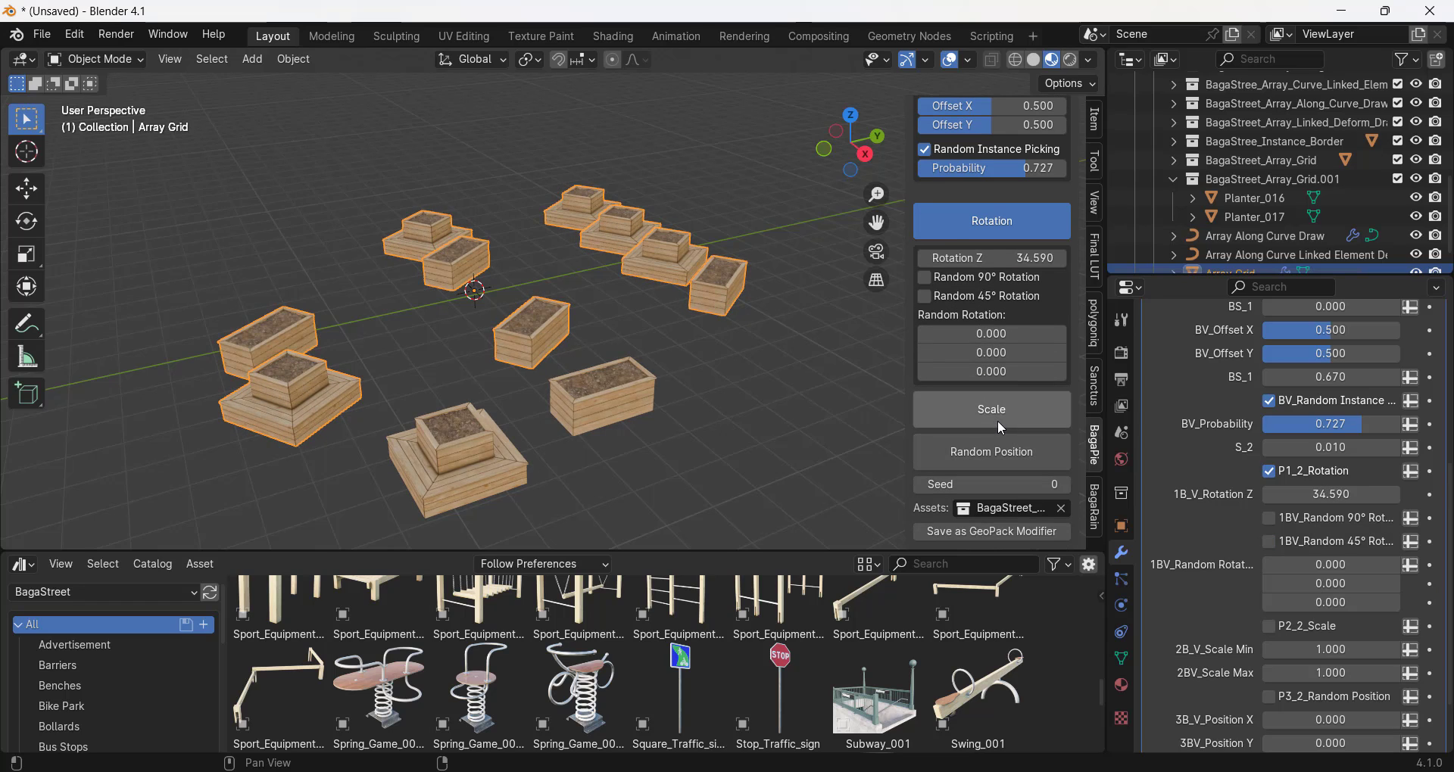
{"action": "left_click_drag", "start_coordinate": [987, 485], "coordinate": [1057, 485]}
{"action": "scroll", "coordinate": [402, 305], "scroll_direction": "down", "scroll_amount": 2}
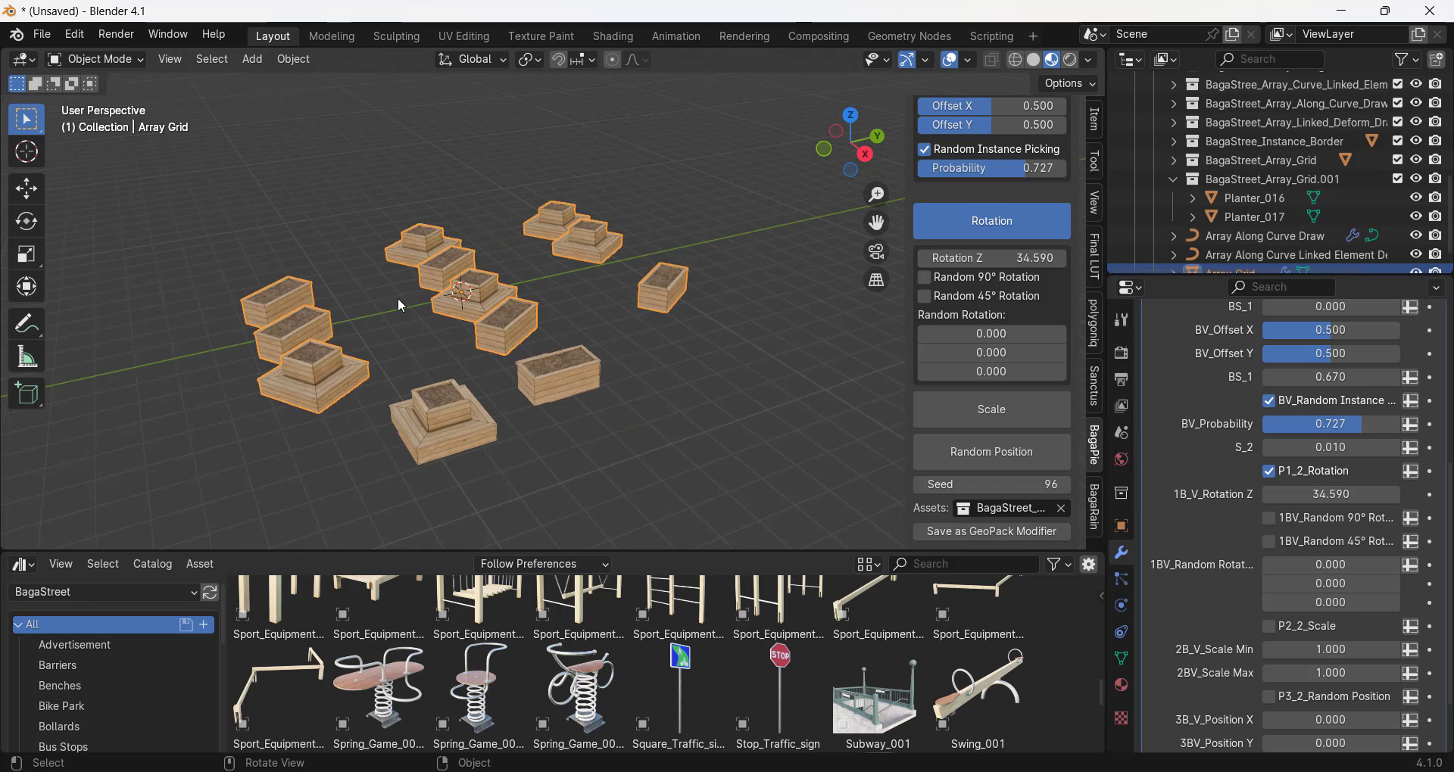
{"action": "scroll", "coordinate": [455, 288], "scroll_direction": "up", "scroll_amount": 1}
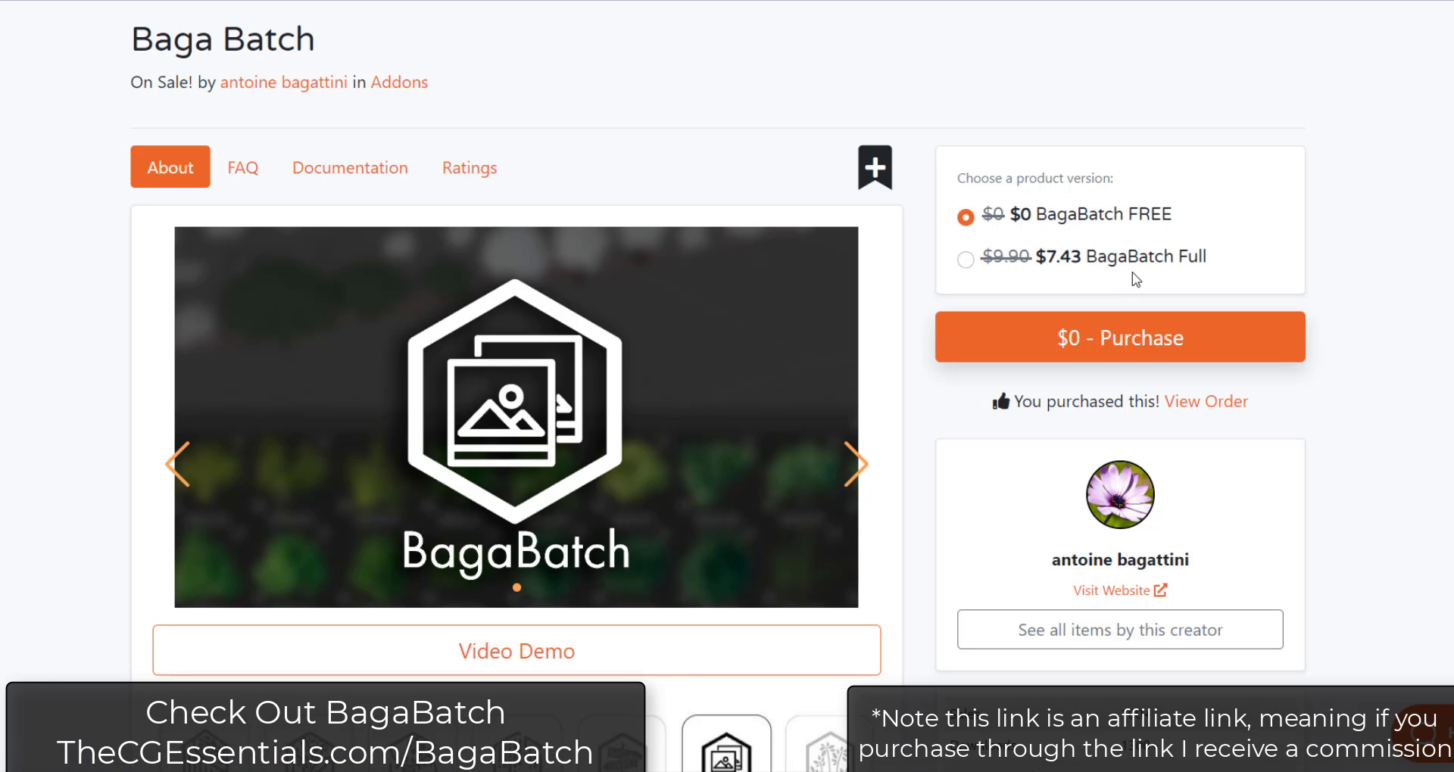
Step: Switch to the Baga Batch product page in the browser and review its free preview, adaptive lighting and rendering features
{"action": "scroll", "coordinate": [445, 293], "scroll_direction": "down", "scroll_amount": 9}
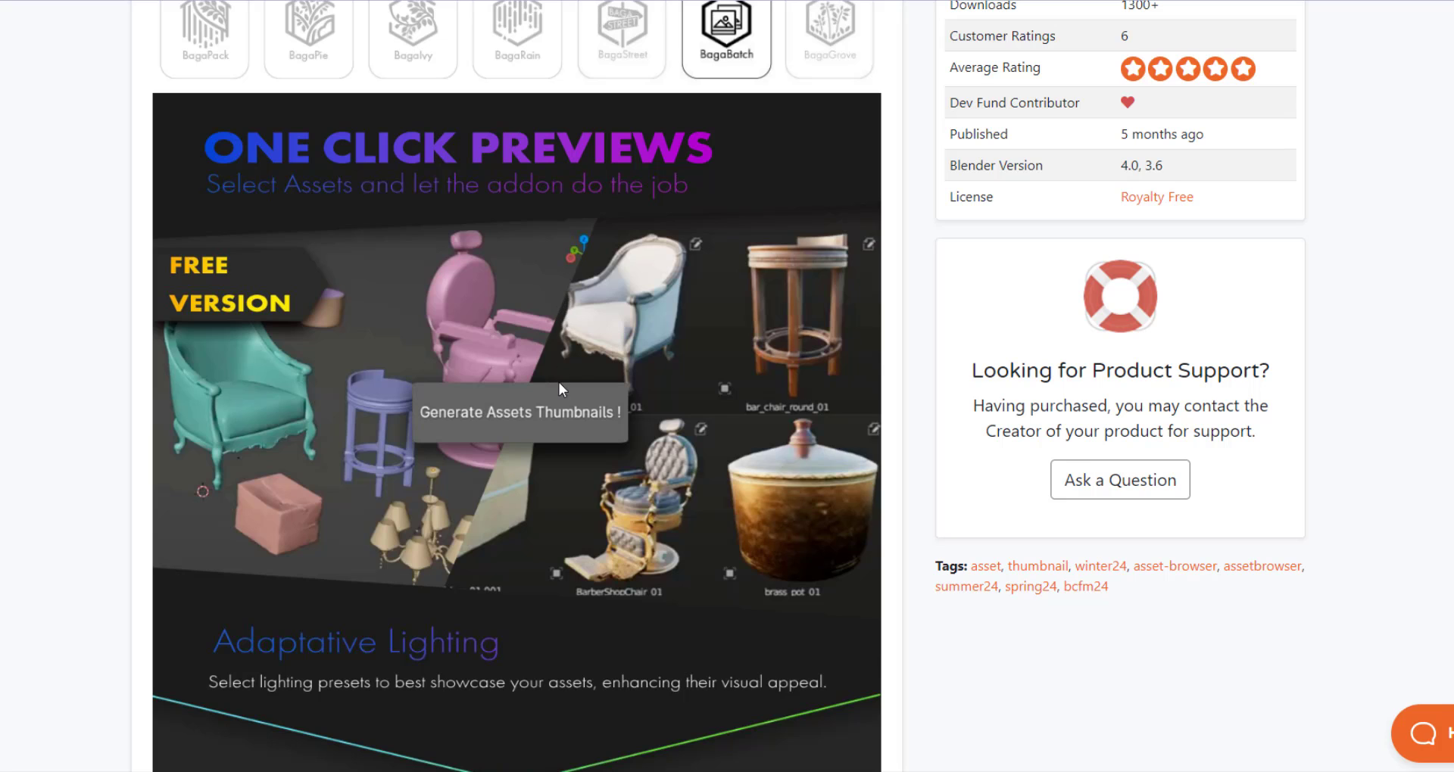
{"action": "scroll", "coordinate": [584, 358], "scroll_direction": "down", "scroll_amount": 7}
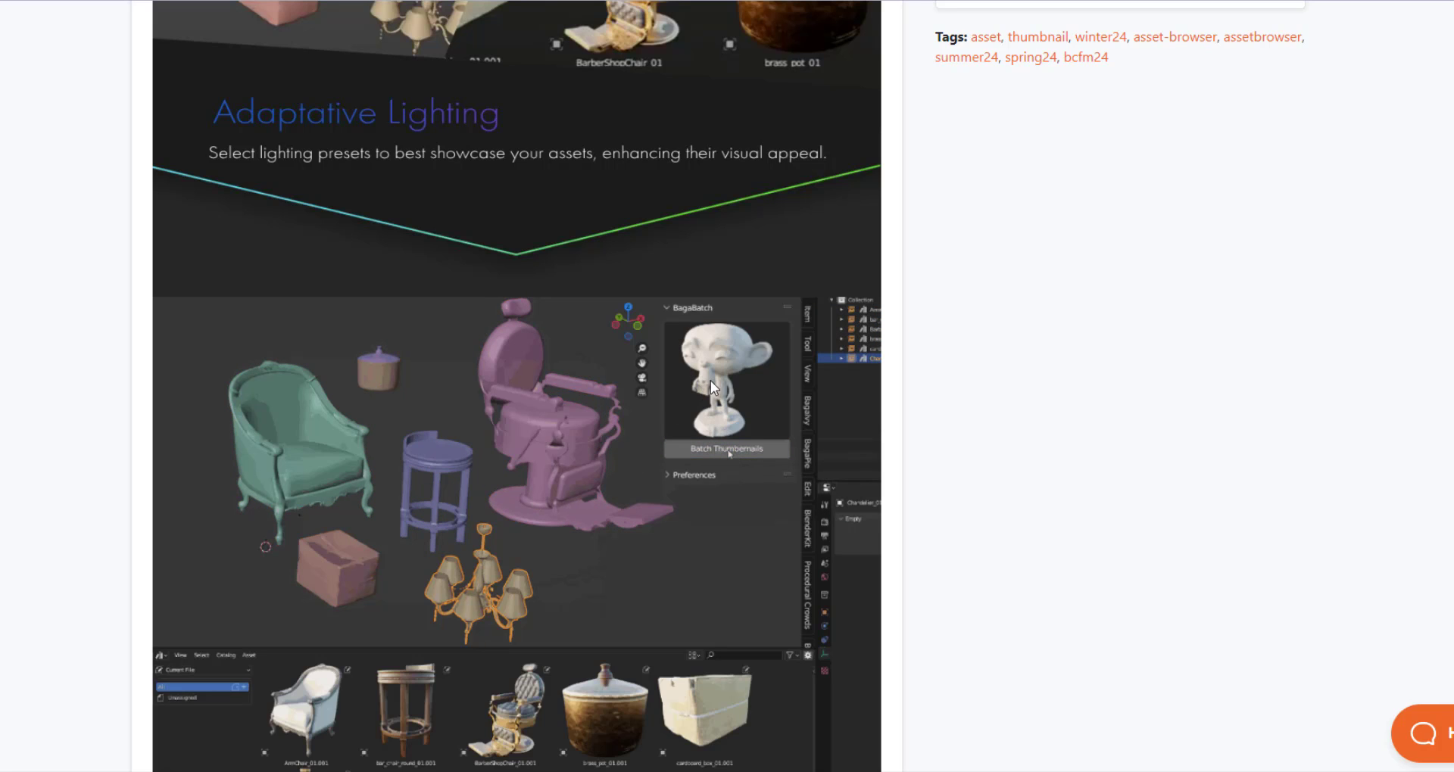
{"action": "scroll", "coordinate": [727, 394], "scroll_direction": "down", "scroll_amount": 1}
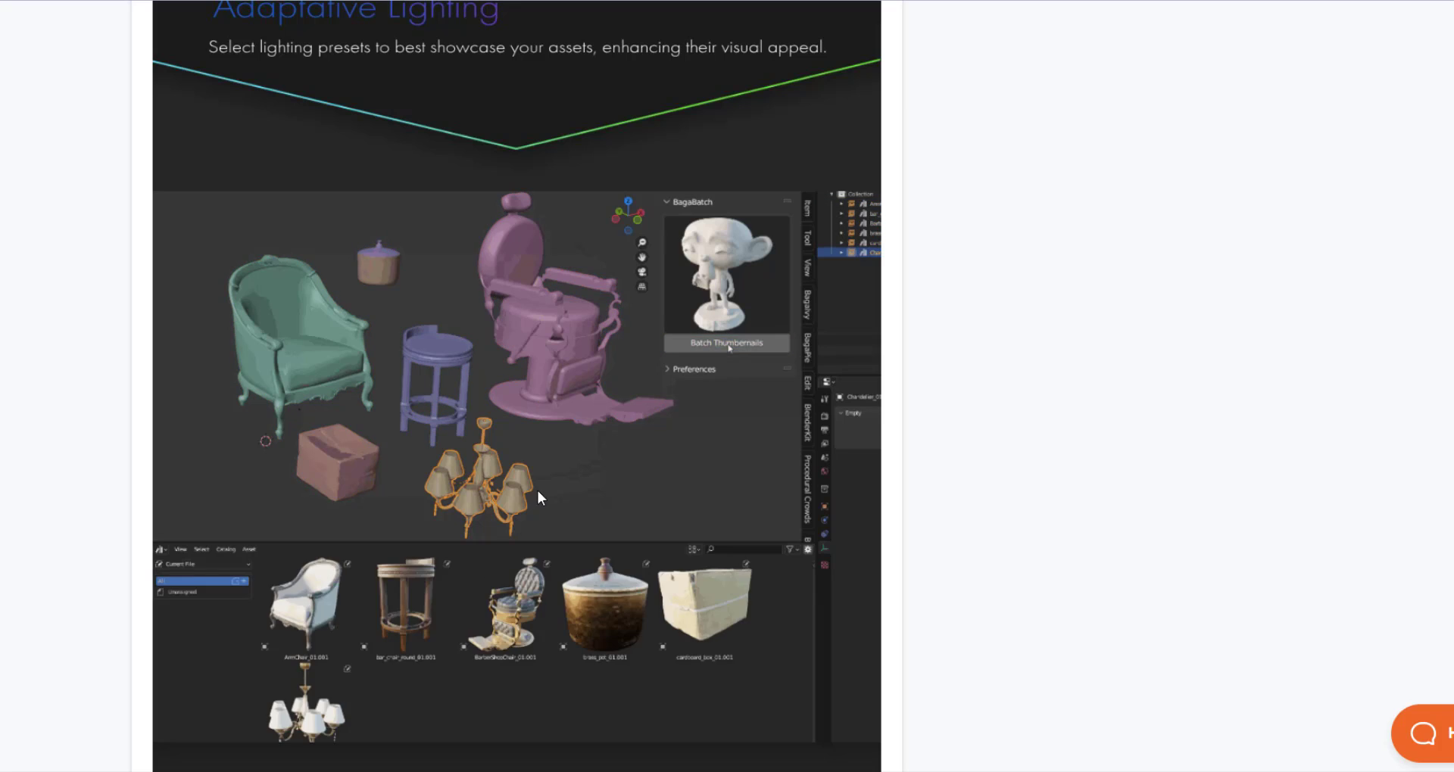
{"action": "scroll", "coordinate": [543, 485], "scroll_direction": "up", "scroll_amount": 1}
{"action": "scroll", "coordinate": [547, 451], "scroll_direction": "down", "scroll_amount": 1}
{"action": "scroll", "coordinate": [562, 591], "scroll_direction": "down", "scroll_amount": 2}
{"action": "scroll", "coordinate": [511, 257], "scroll_direction": "down", "scroll_amount": 7}
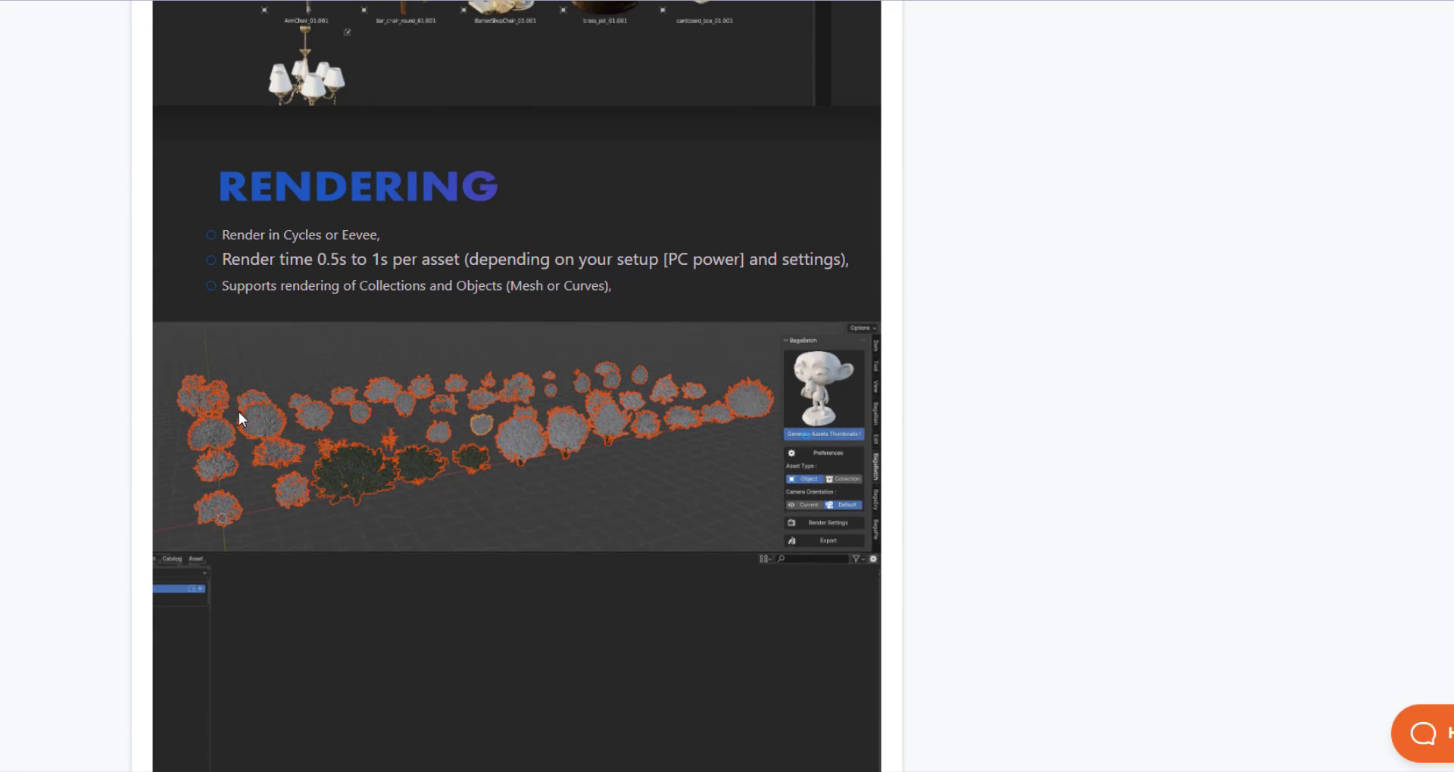
{"action": "scroll", "coordinate": [516, 378], "scroll_direction": "down", "scroll_amount": 1}
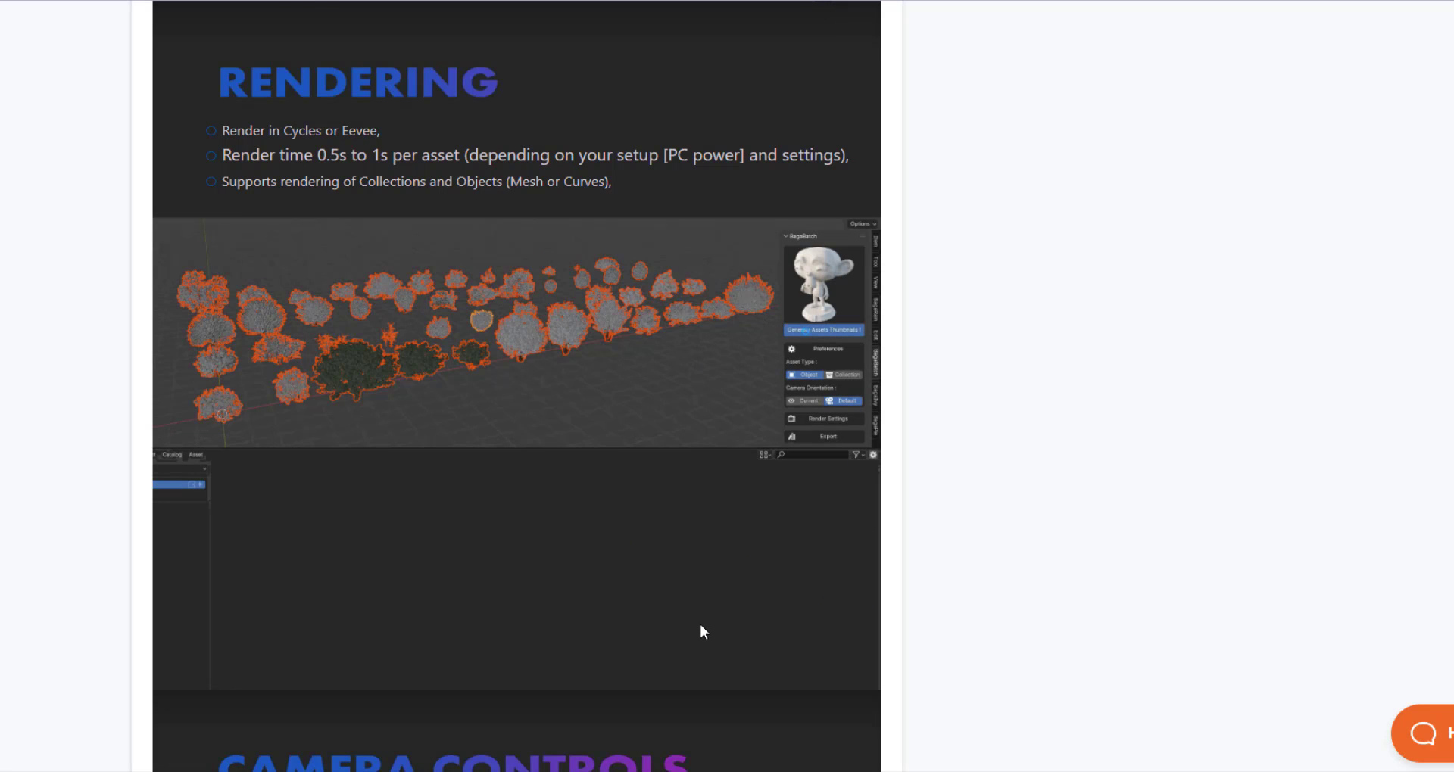
Step: Read the BagaBatch Full section of the product page, covering asset export and the extra features
{"action": "scroll", "coordinate": [698, 607], "scroll_direction": "down", "scroll_amount": 3}
{"action": "scroll", "coordinate": [559, 394], "scroll_direction": "down", "scroll_amount": 9}
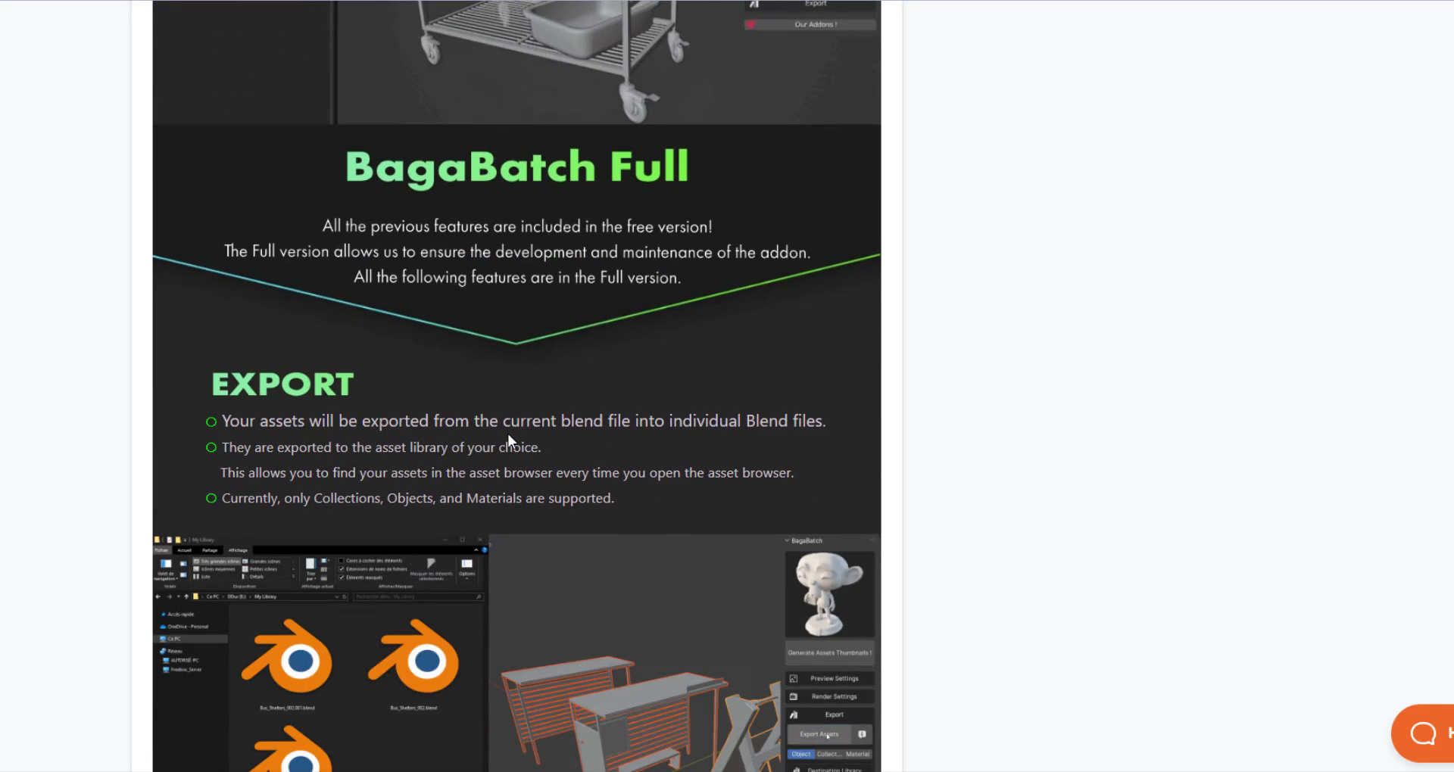
{"action": "scroll", "coordinate": [466, 432], "scroll_direction": "down", "scroll_amount": 3}
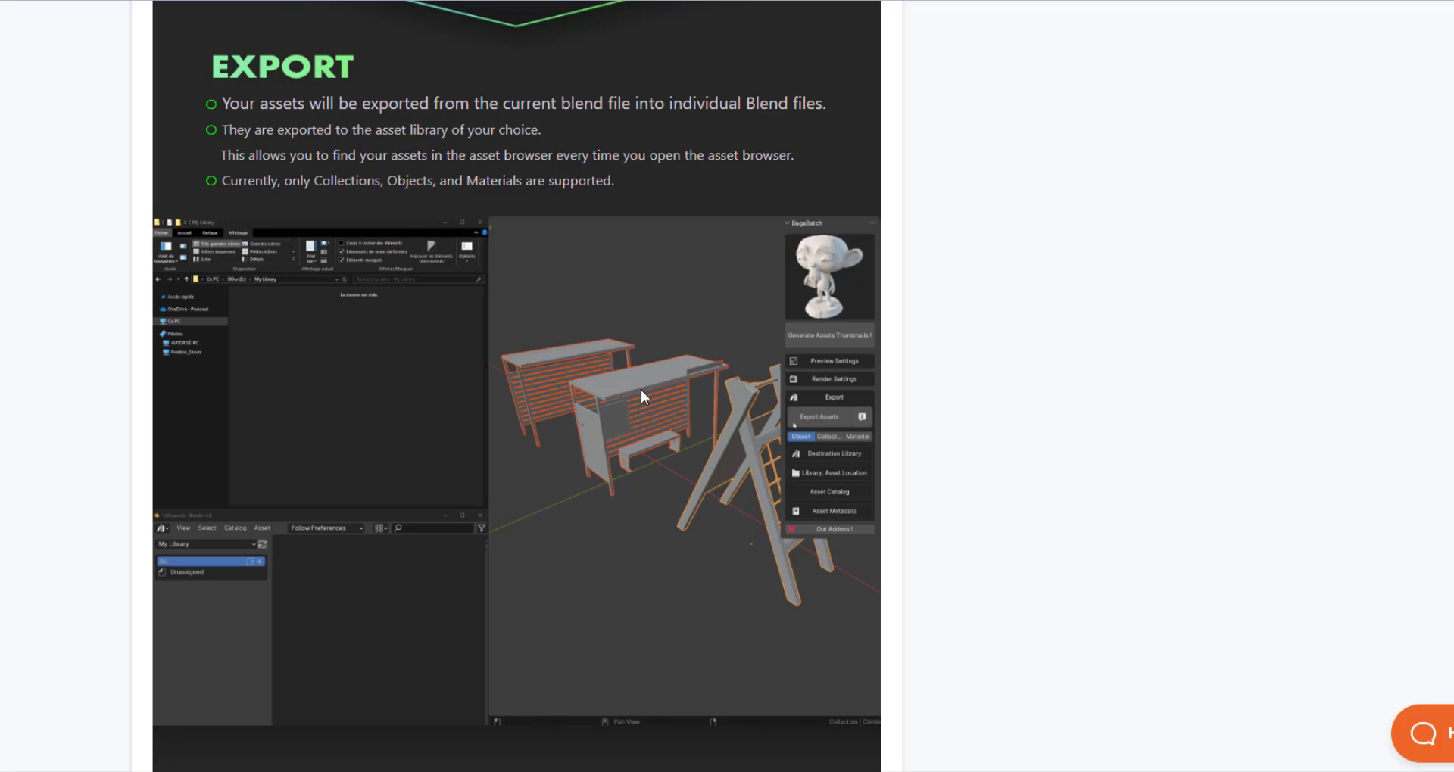
{"action": "scroll", "coordinate": [652, 416], "scroll_direction": "down", "scroll_amount": 10}
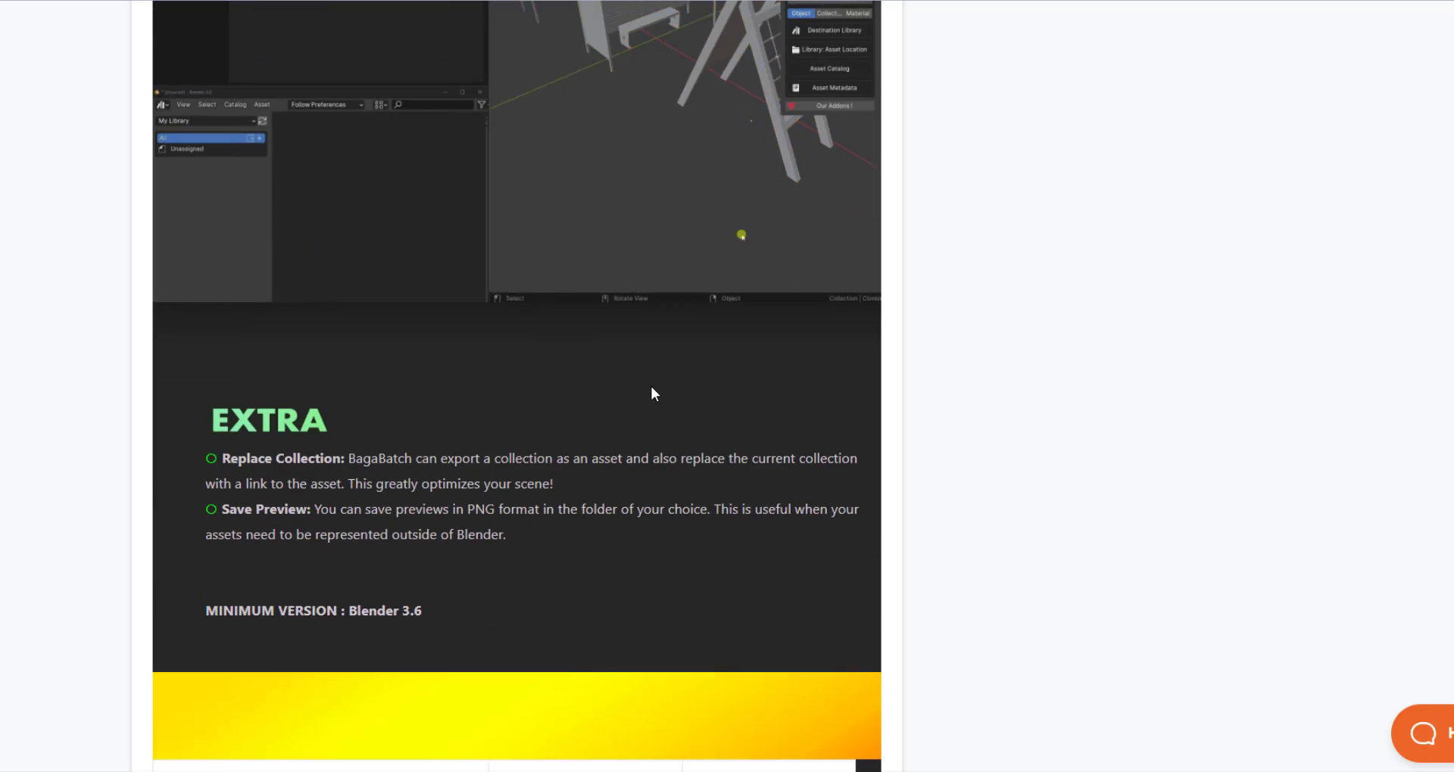
{"action": "scroll", "coordinate": [629, 322], "scroll_direction": "up", "scroll_amount": 2}
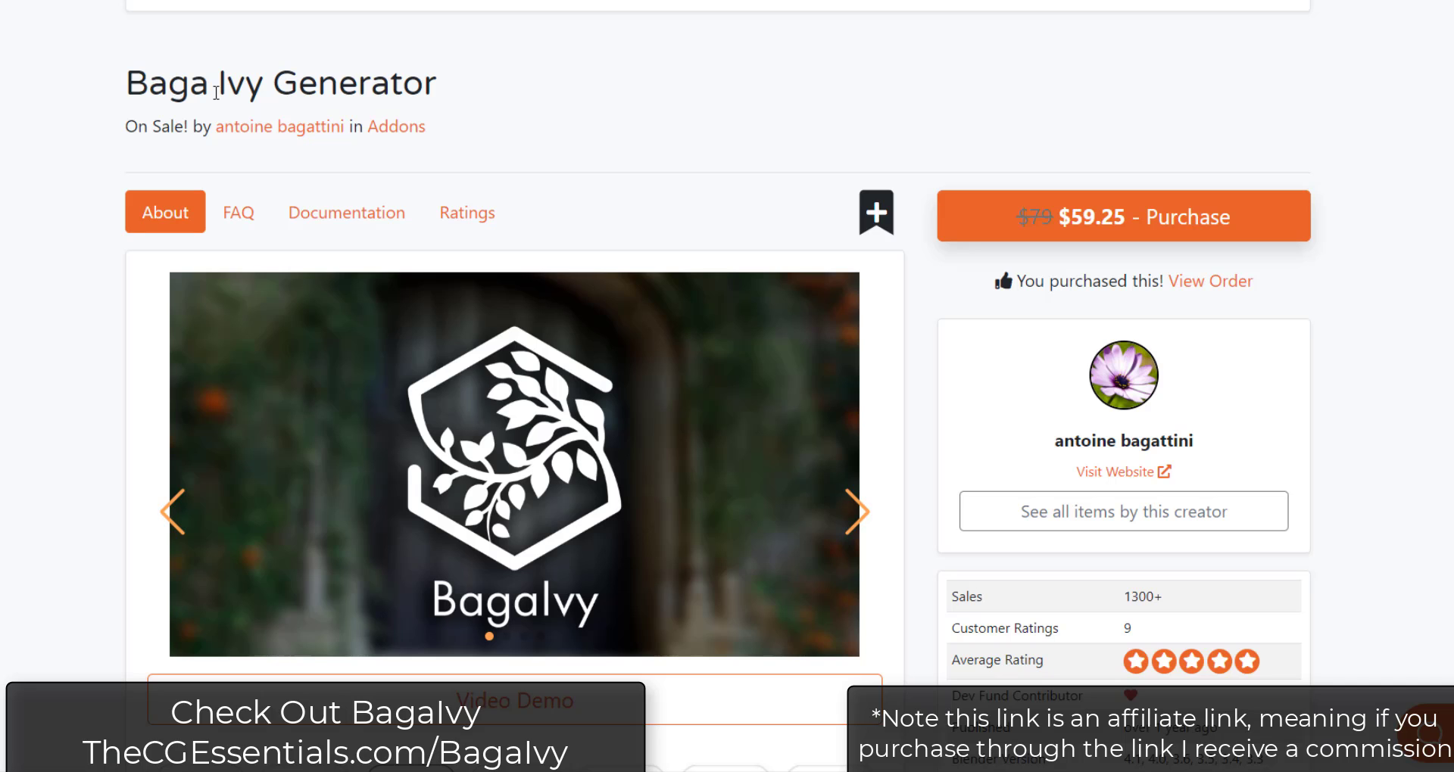
Step: Open the Baga Ivy Generator product page and browse the images in its preview gallery
{"action": "scroll", "coordinate": [819, 367], "scroll_direction": "down", "scroll_amount": 3}
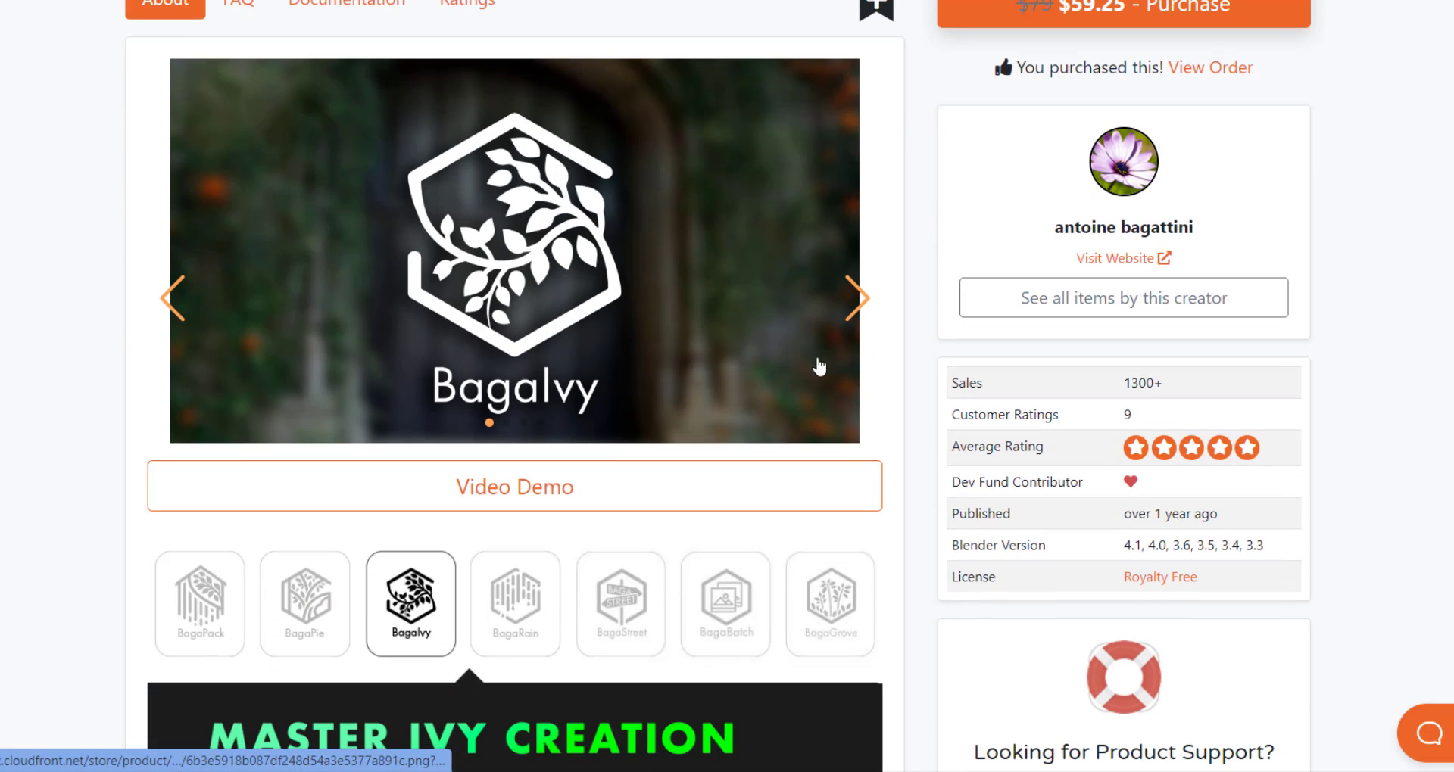
{"action": "left_click", "coordinate": [858, 299]}
{"action": "left_click", "coordinate": [858, 299]}
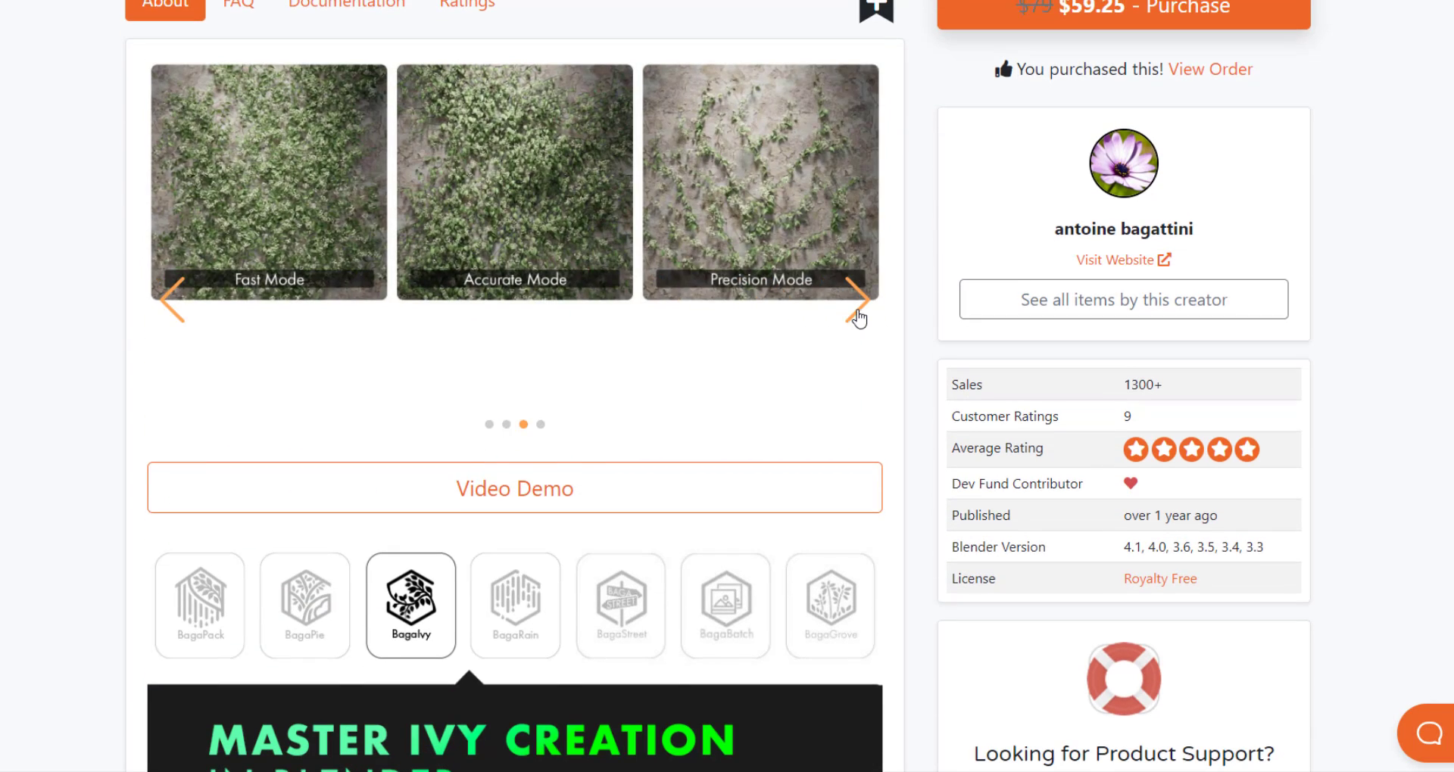
{"action": "scroll", "coordinate": [858, 318], "scroll_direction": "up", "scroll_amount": 1}
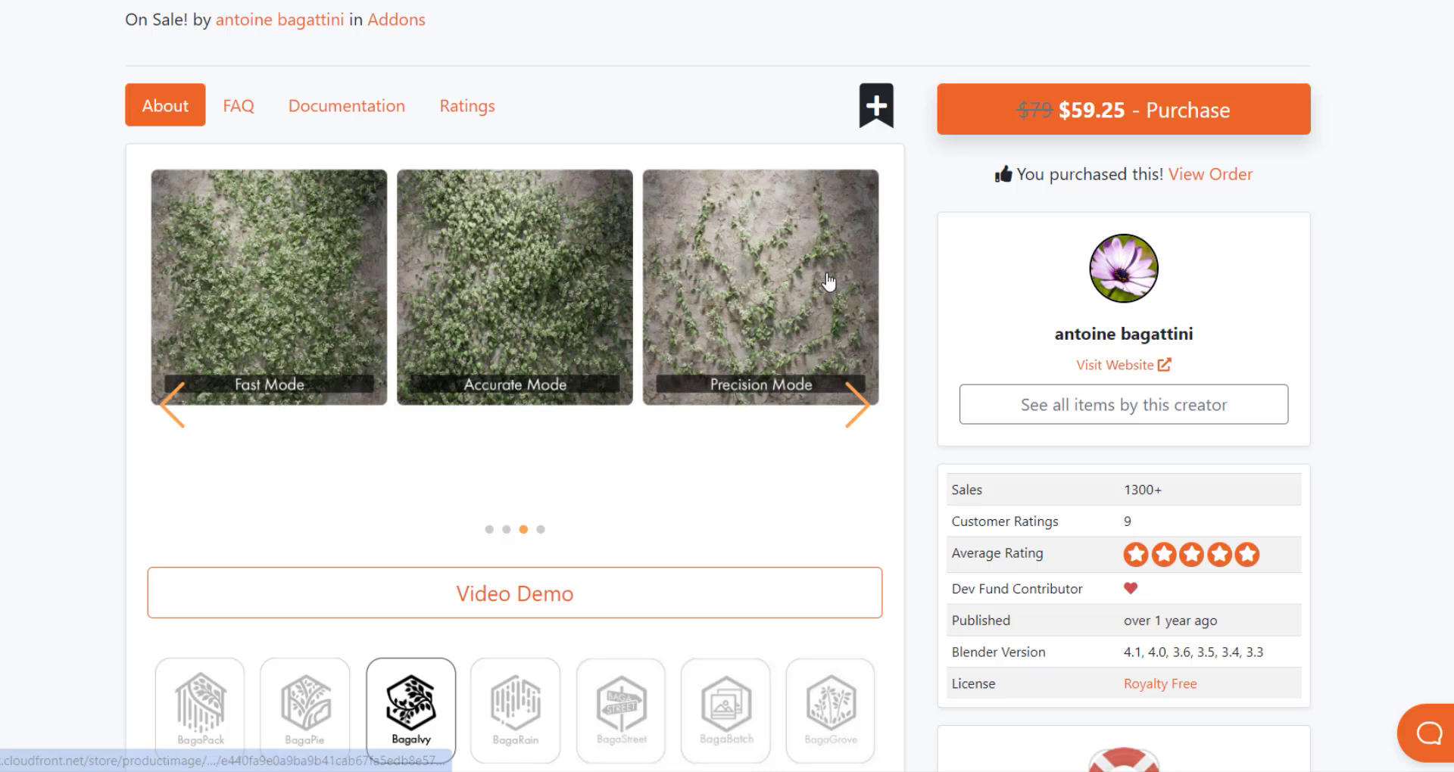
{"action": "left_click", "coordinate": [861, 417]}
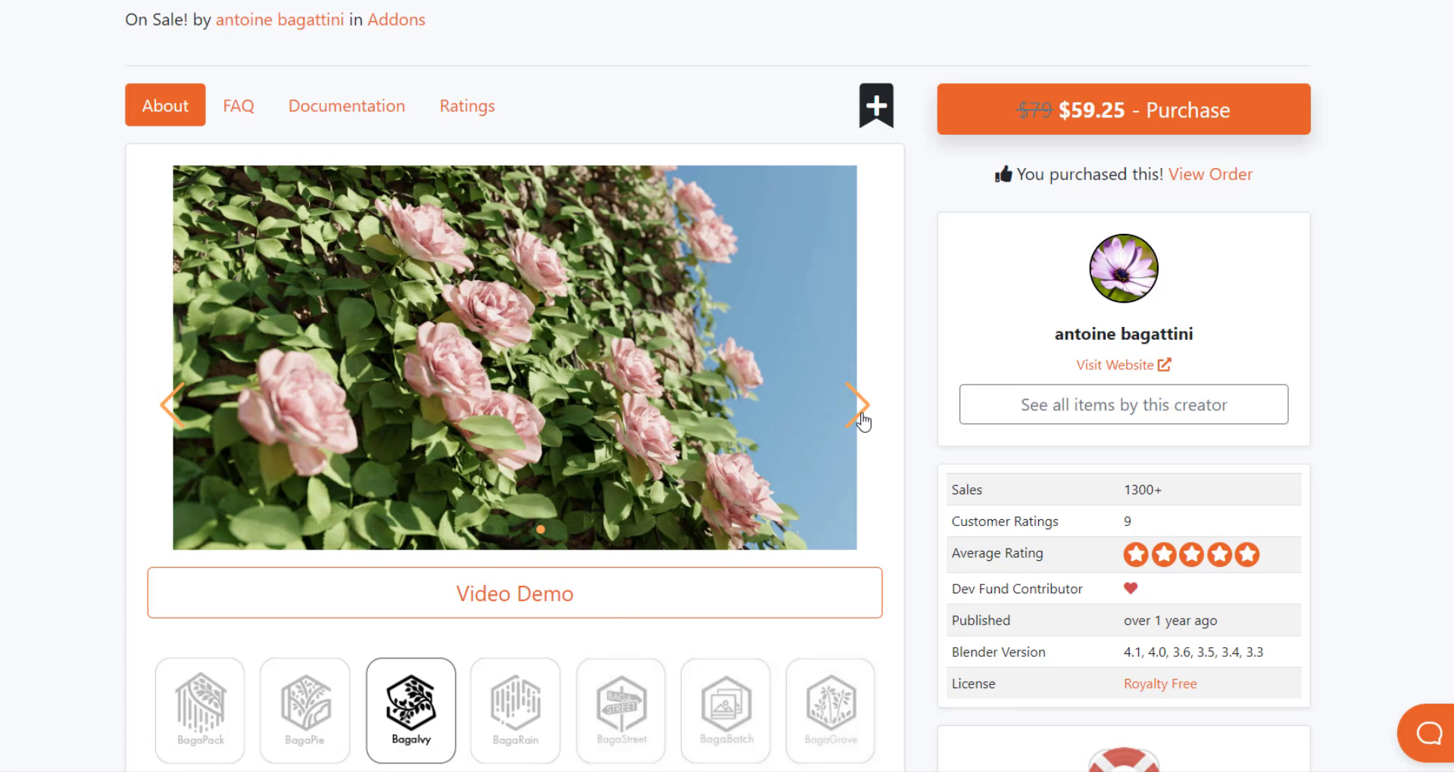
{"action": "left_click", "coordinate": [862, 419]}
{"action": "left_click", "coordinate": [863, 419]}
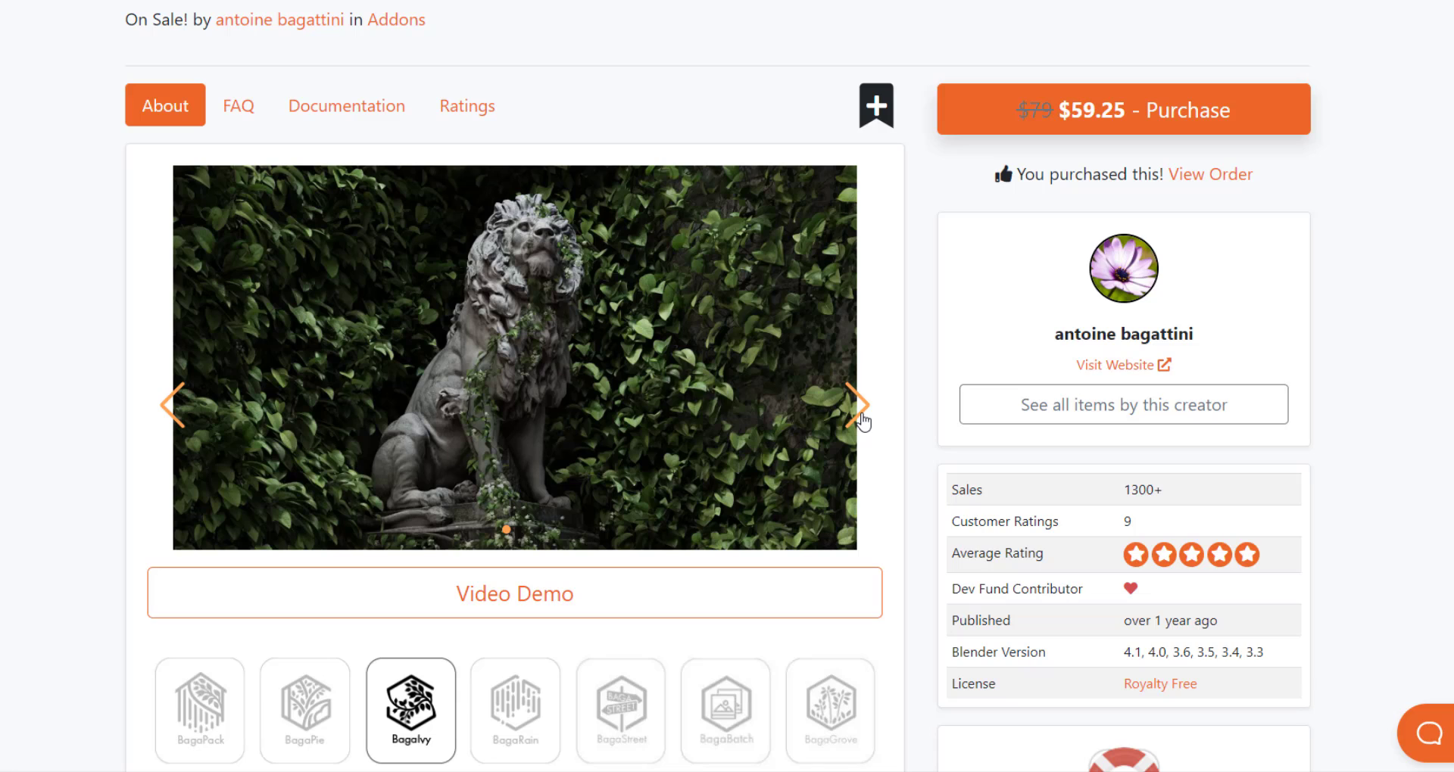
Step: Review the Baga Ivy description's sections on the ivy generators and switching between species
{"action": "scroll", "coordinate": [862, 419], "scroll_direction": "down", "scroll_amount": 15}
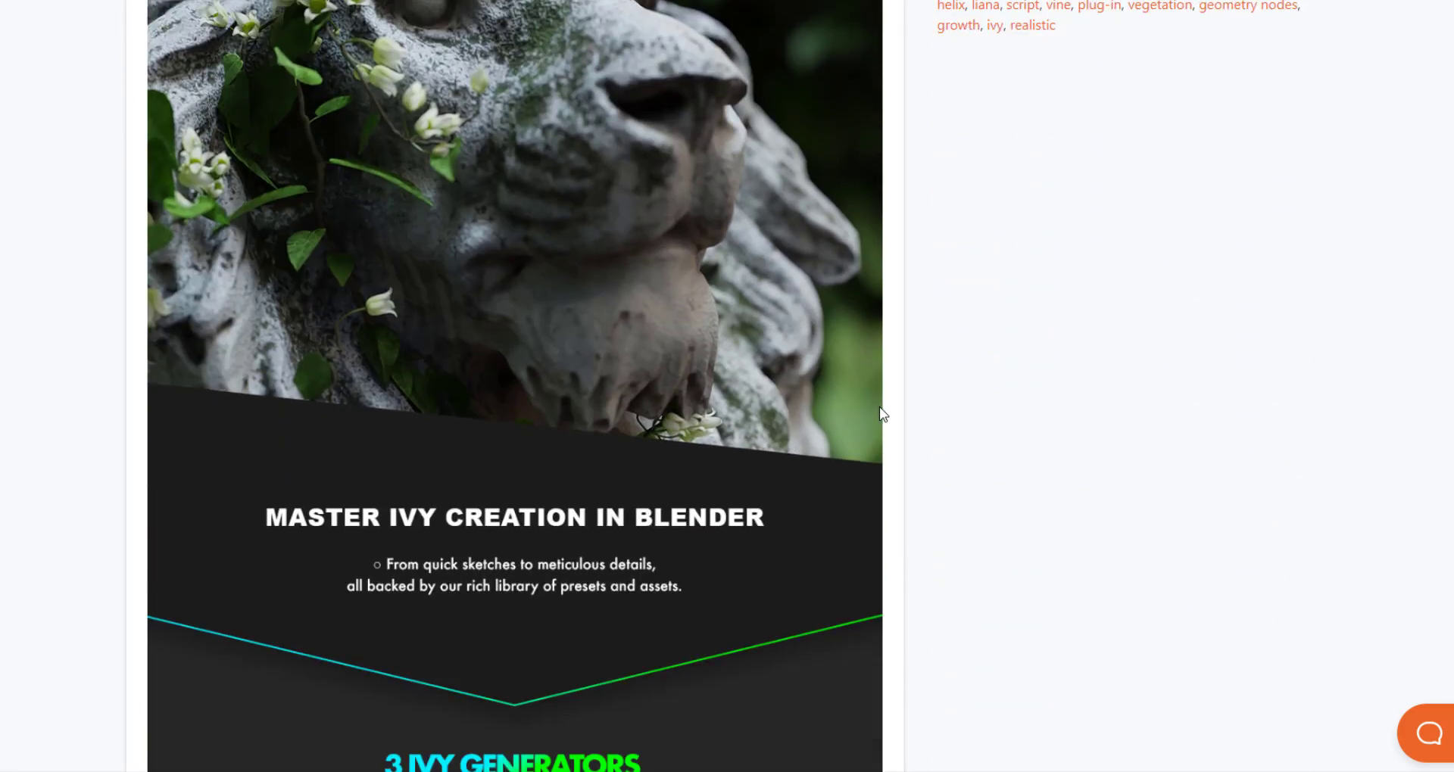
{"action": "scroll", "coordinate": [883, 414], "scroll_direction": "down", "scroll_amount": 17}
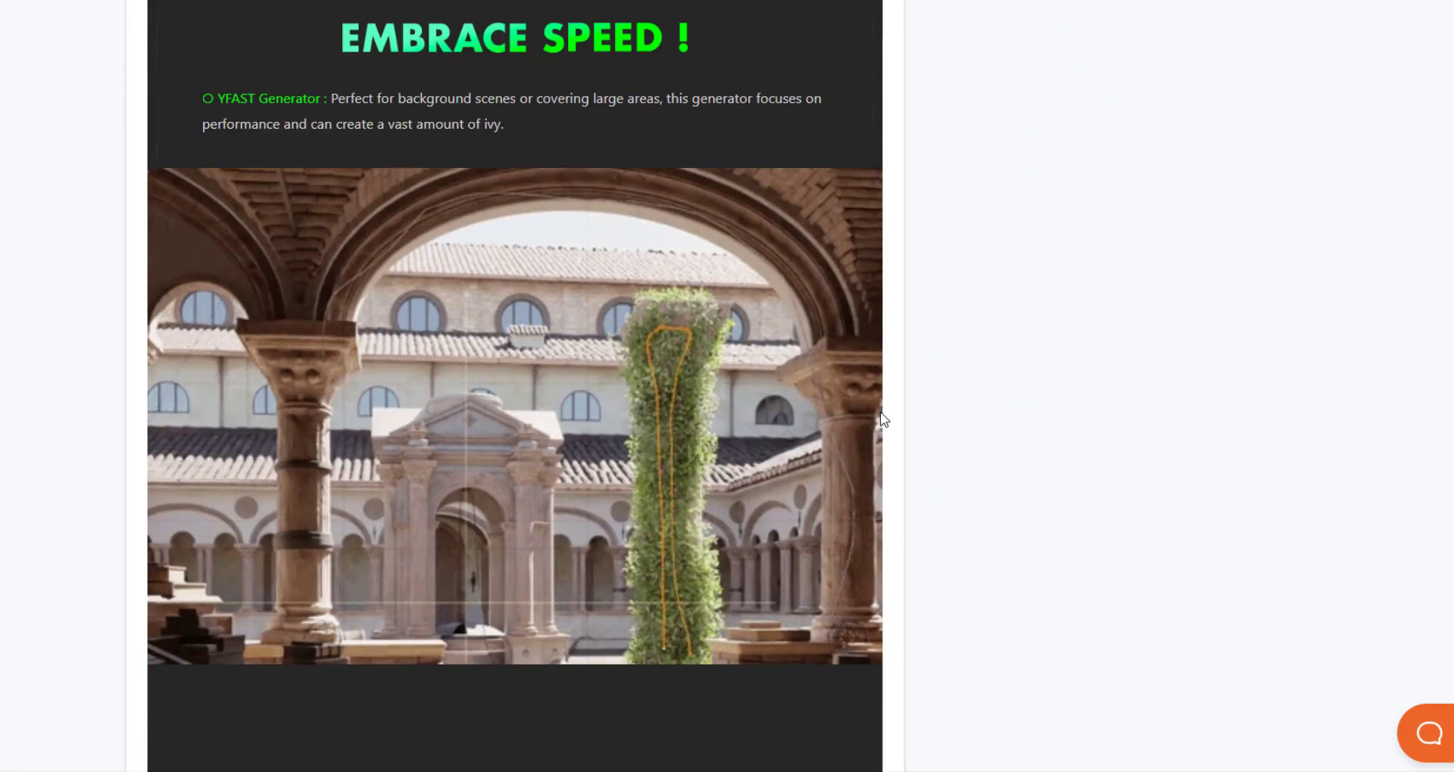
{"action": "scroll", "coordinate": [883, 419], "scroll_direction": "down", "scroll_amount": 17}
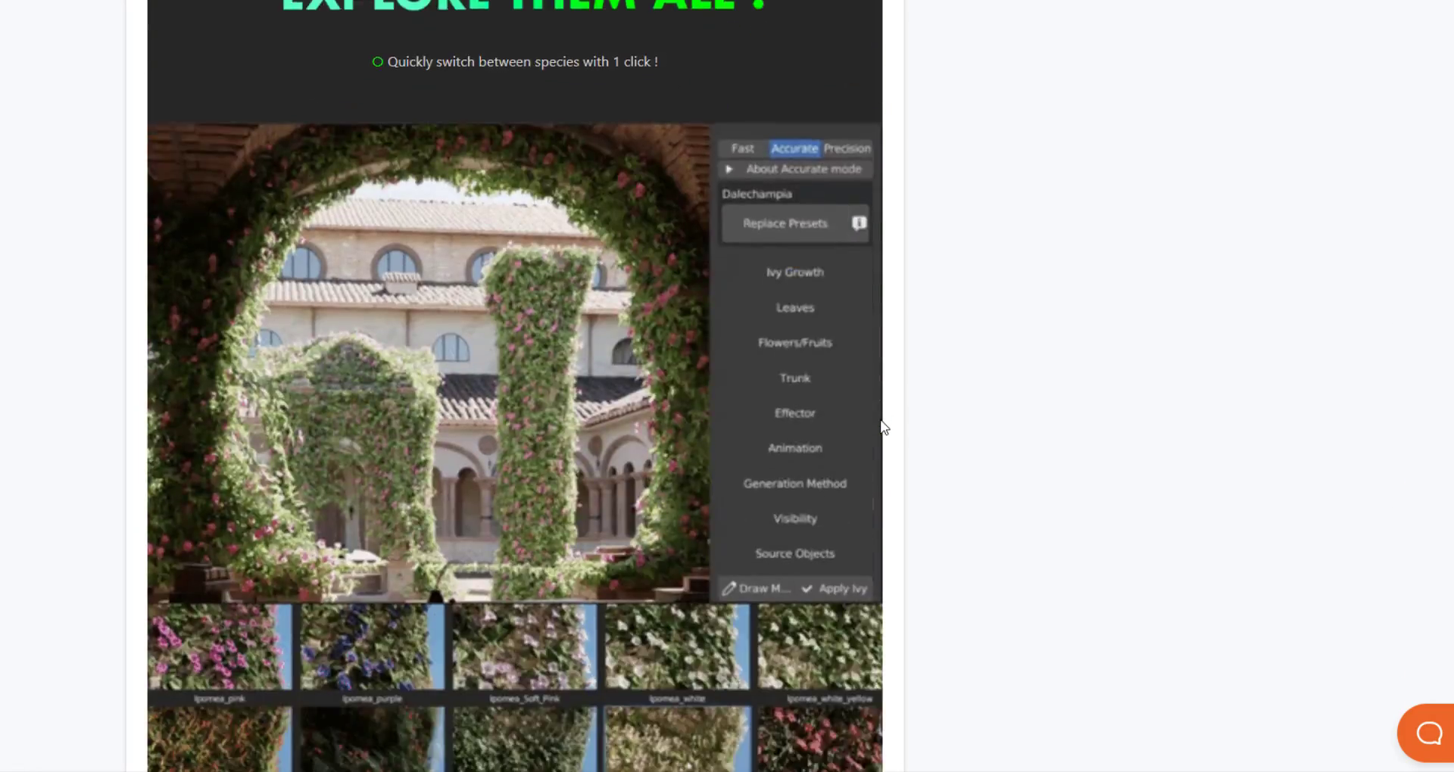
Step: Look through the Baga Ivy page's species preset thumbnails and continue to the ivy animation section
{"action": "scroll", "coordinate": [883, 427], "scroll_direction": "down", "scroll_amount": 17}
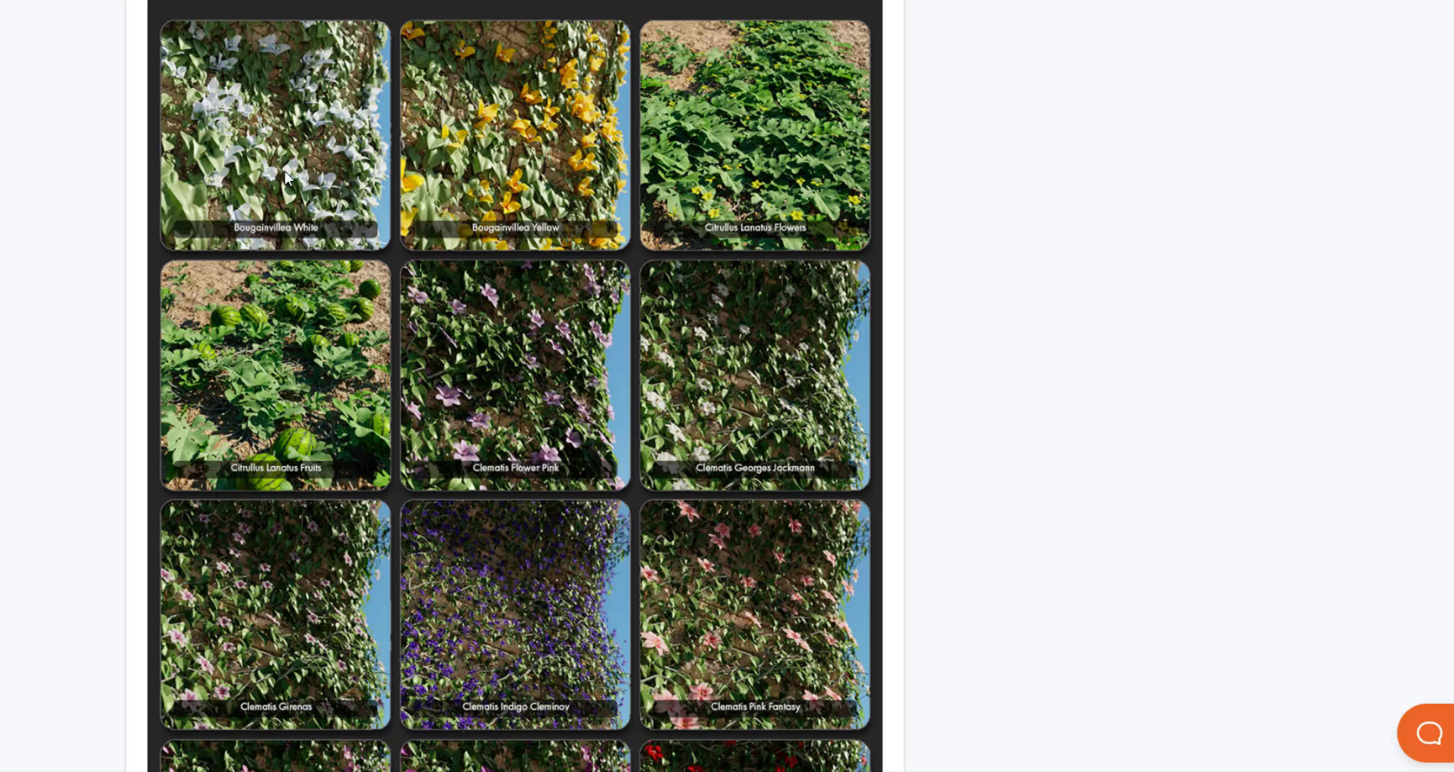
{"action": "scroll", "coordinate": [392, 330], "scroll_direction": "down", "scroll_amount": 4}
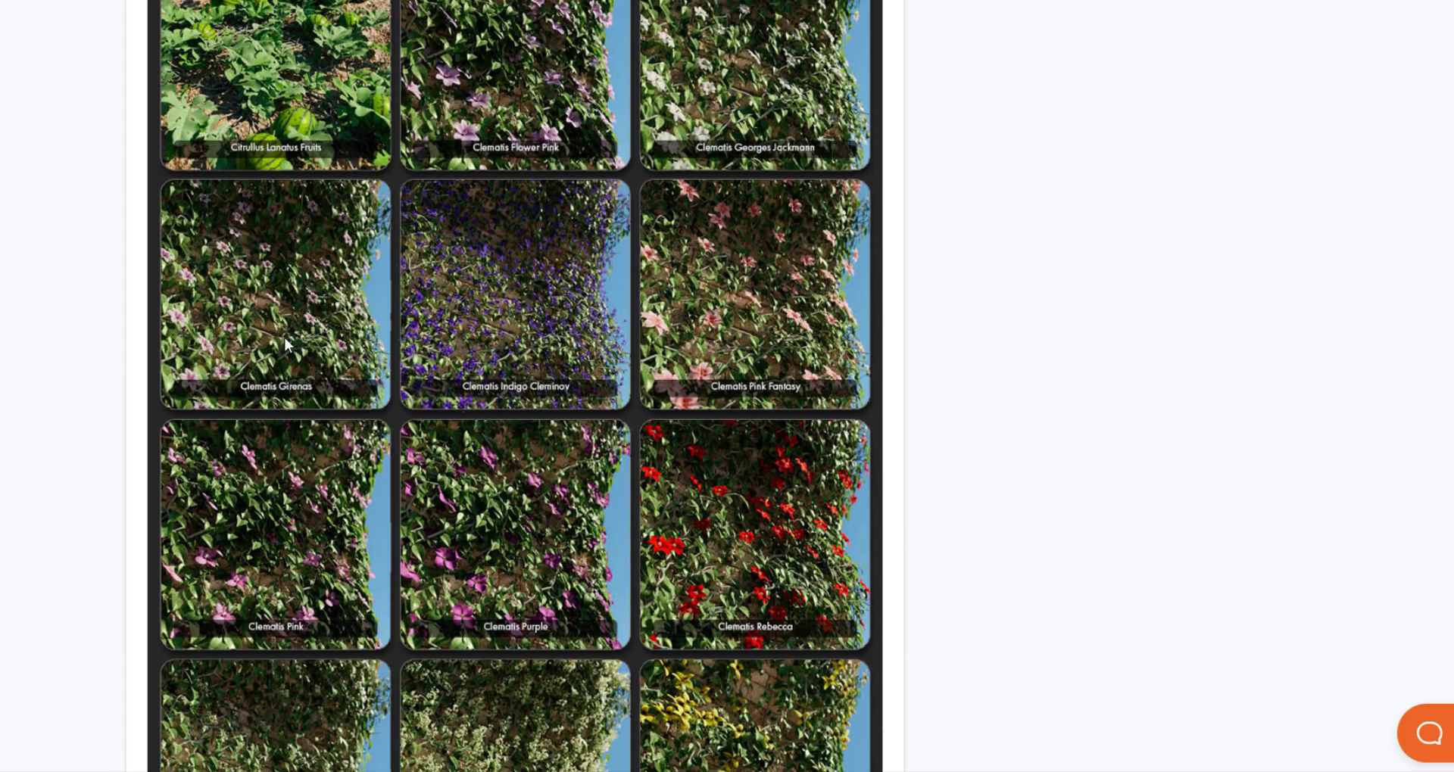
{"action": "scroll", "coordinate": [770, 347], "scroll_direction": "down", "scroll_amount": 4}
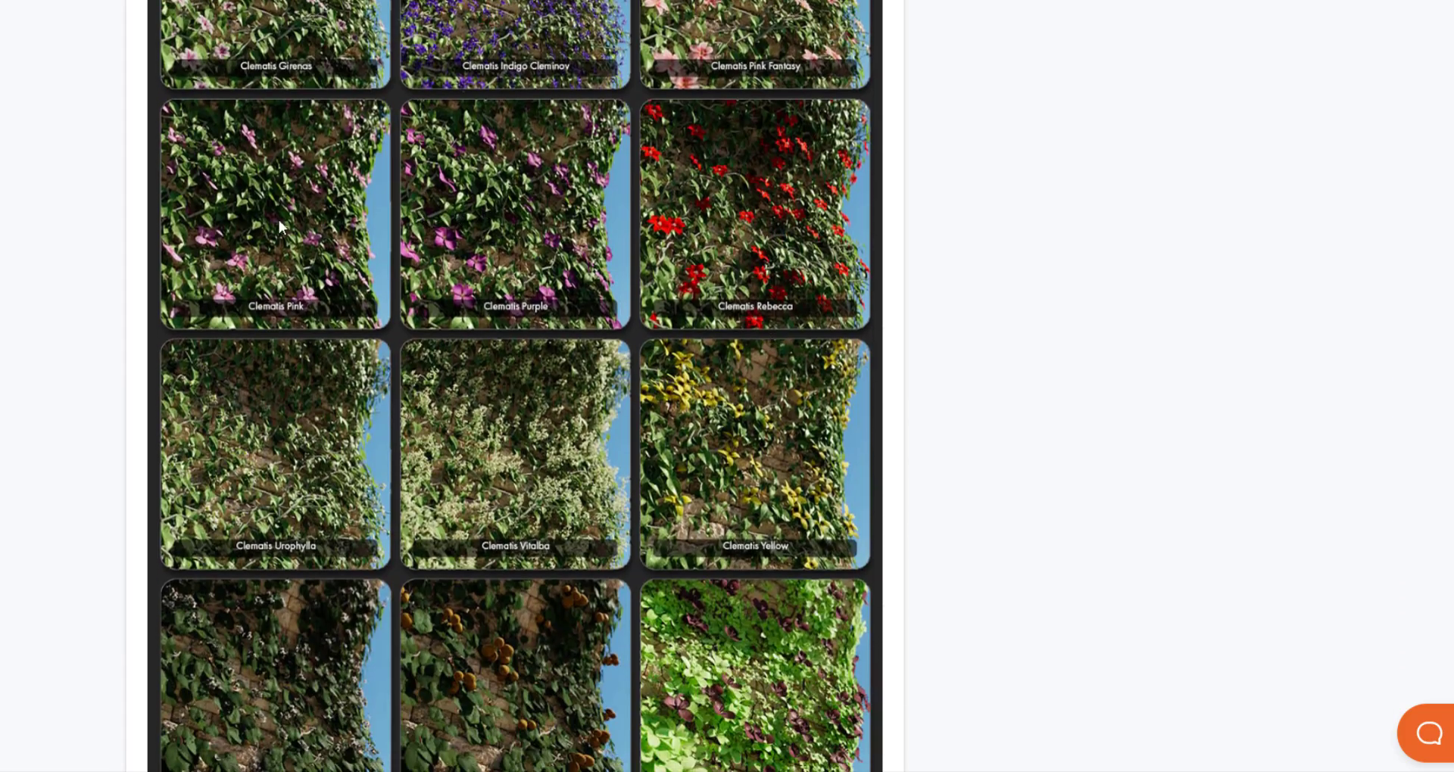
{"action": "scroll", "coordinate": [496, 246], "scroll_direction": "down", "scroll_amount": 3}
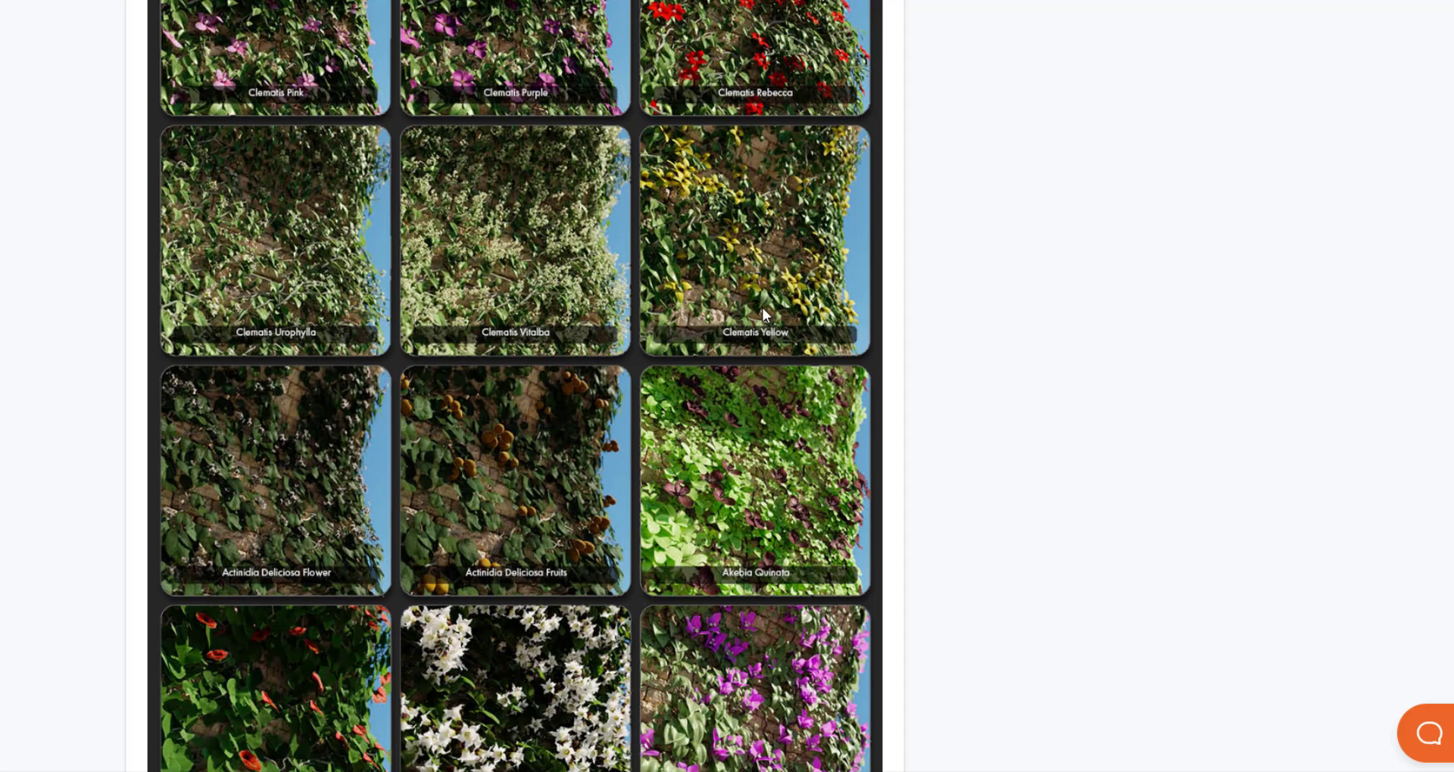
{"action": "scroll", "coordinate": [632, 365], "scroll_direction": "down", "scroll_amount": 4}
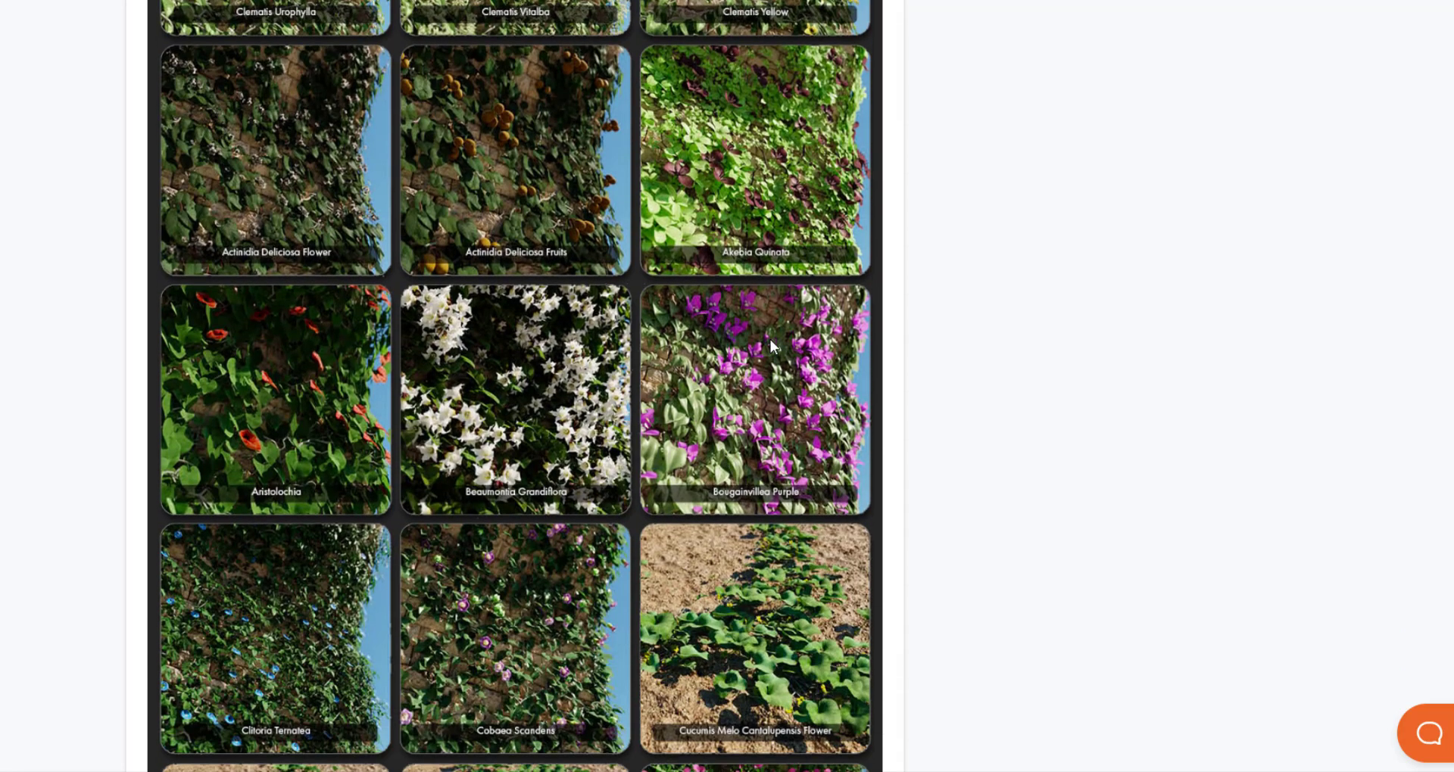
{"action": "scroll", "coordinate": [597, 283], "scroll_direction": "down", "scroll_amount": 5}
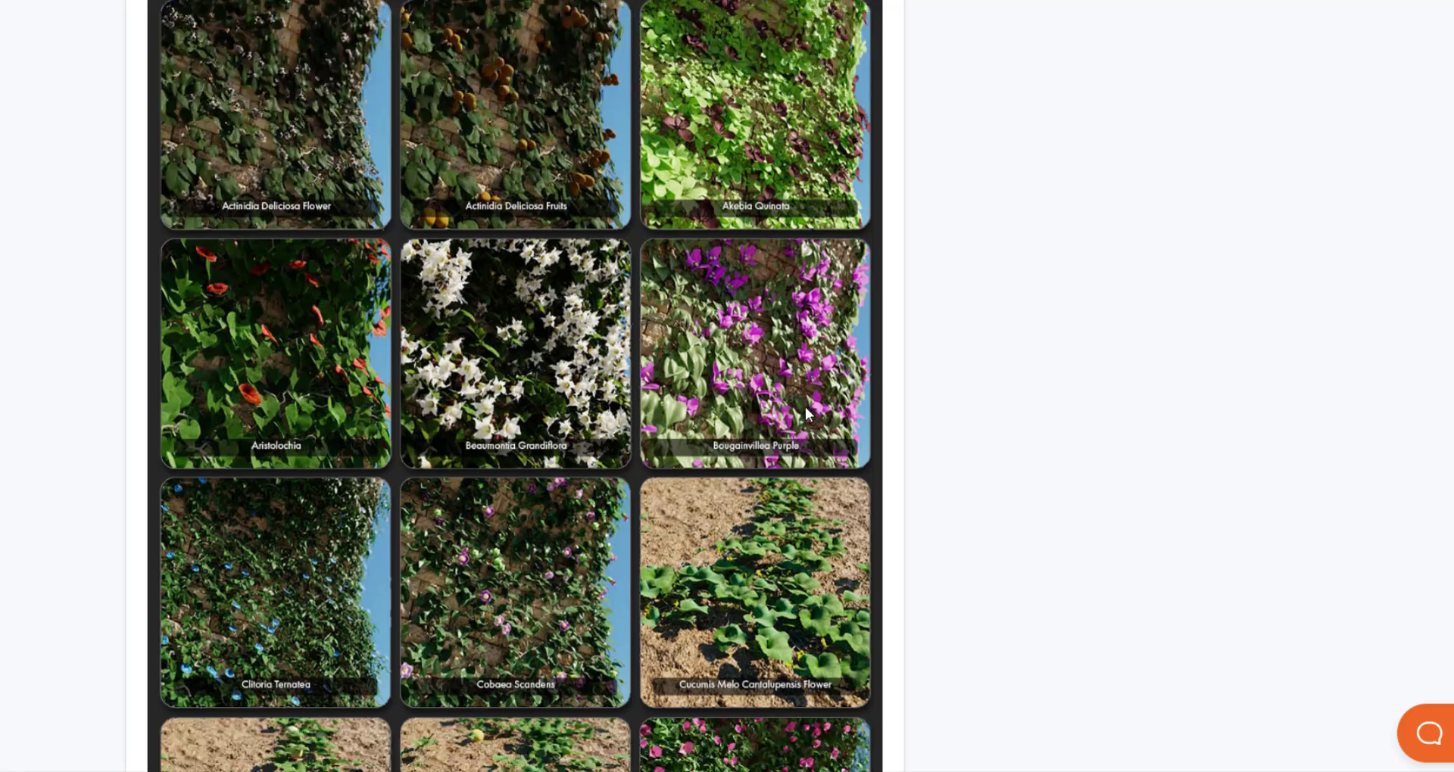
{"action": "scroll", "coordinate": [533, 235], "scroll_direction": "down", "scroll_amount": 3}
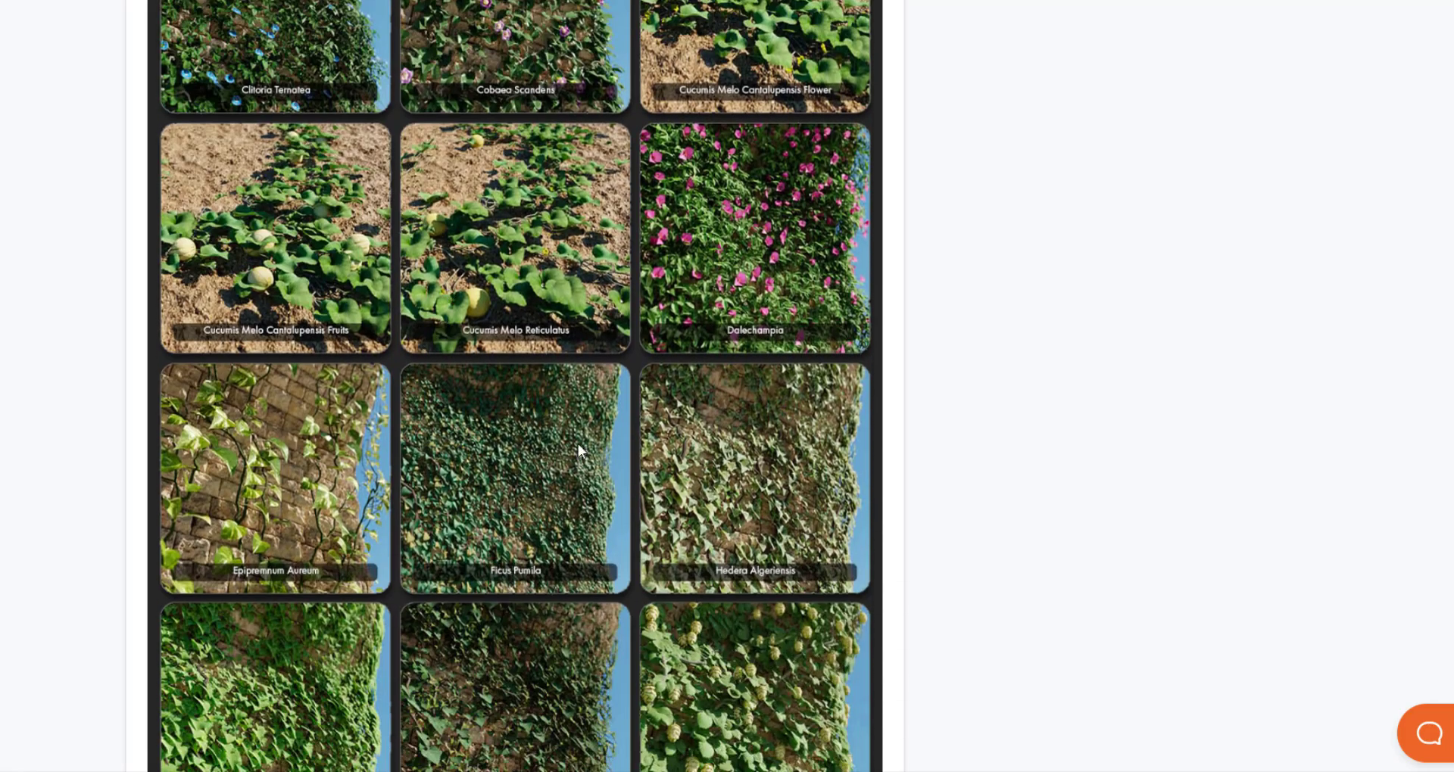
{"action": "scroll", "coordinate": [522, 417], "scroll_direction": "down", "scroll_amount": 5}
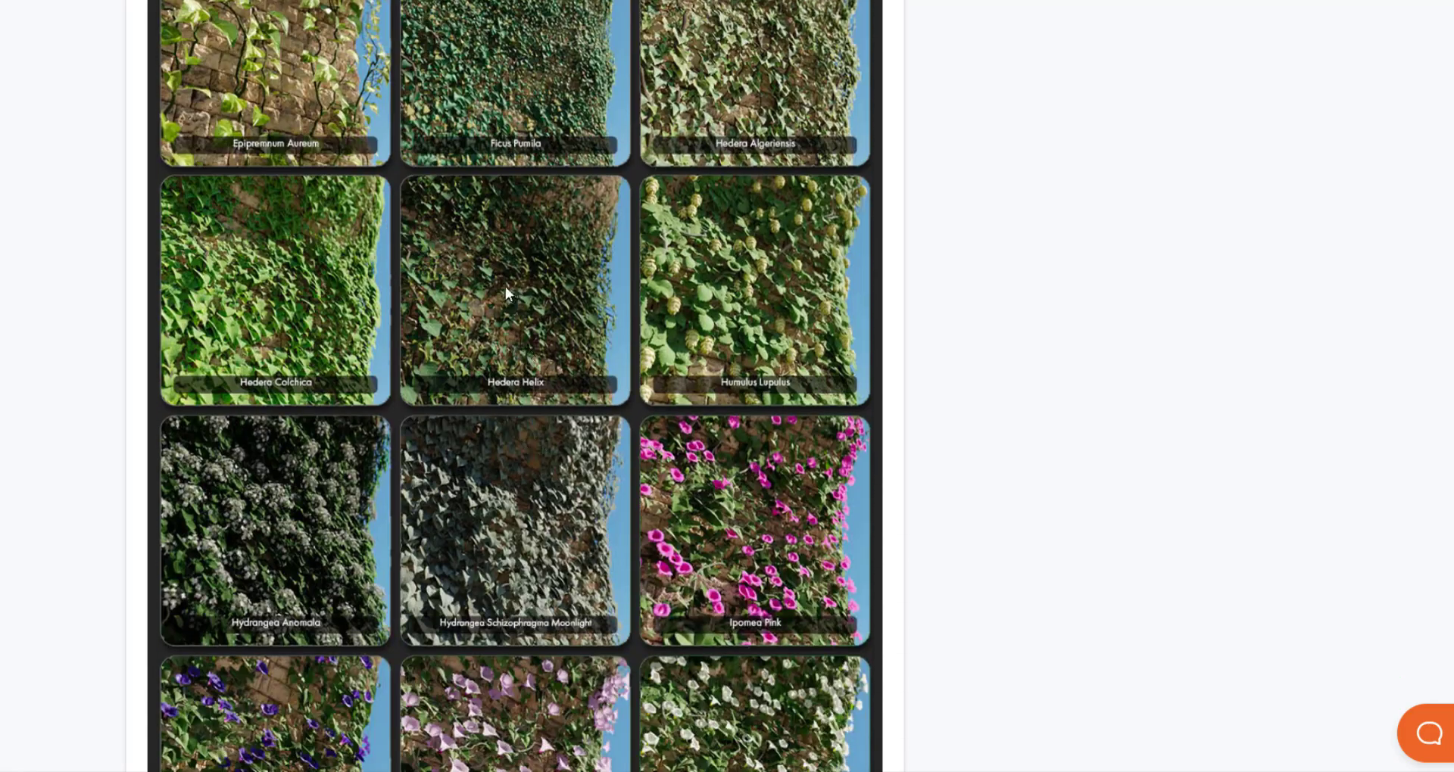
{"action": "scroll", "coordinate": [501, 286], "scroll_direction": "down", "scroll_amount": 10}
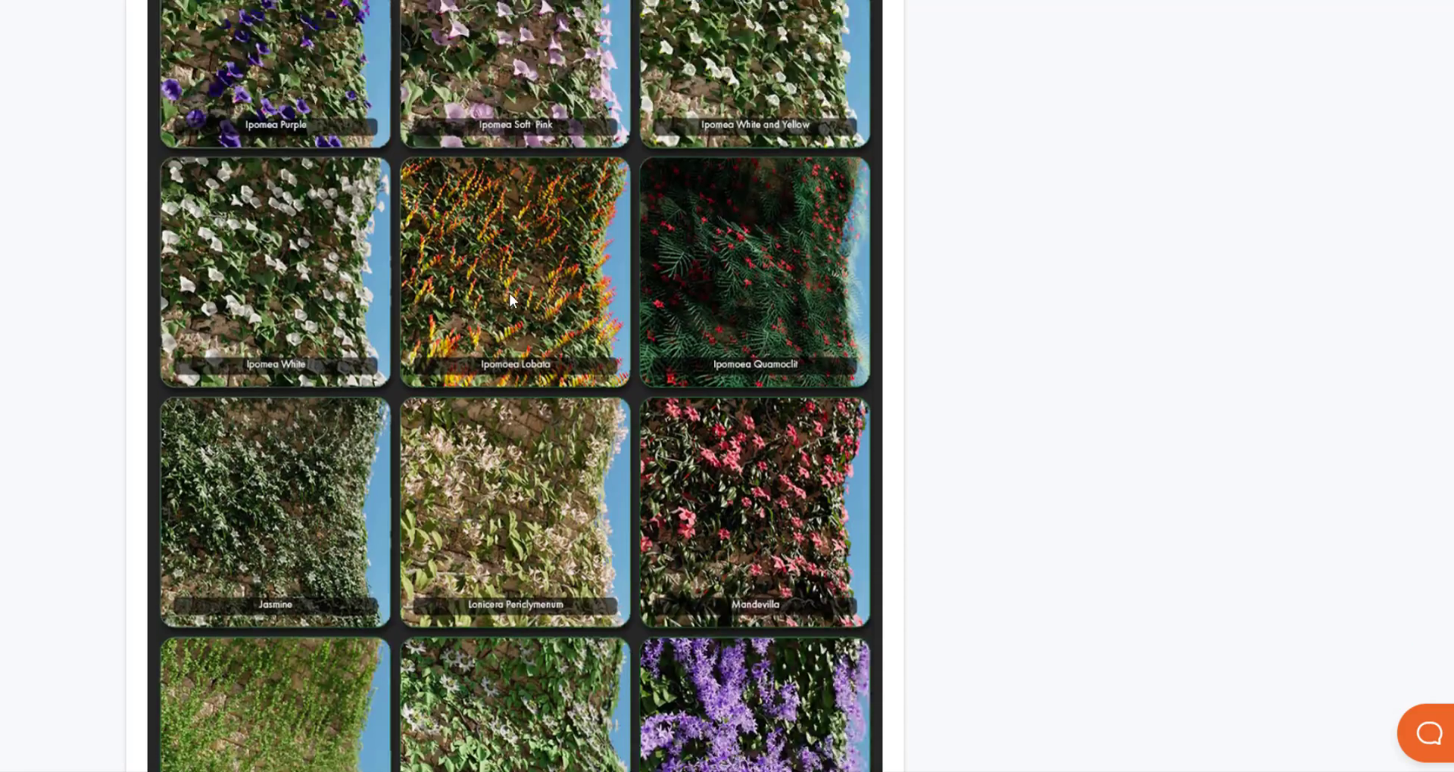
{"action": "scroll", "coordinate": [509, 301], "scroll_direction": "down", "scroll_amount": 20}
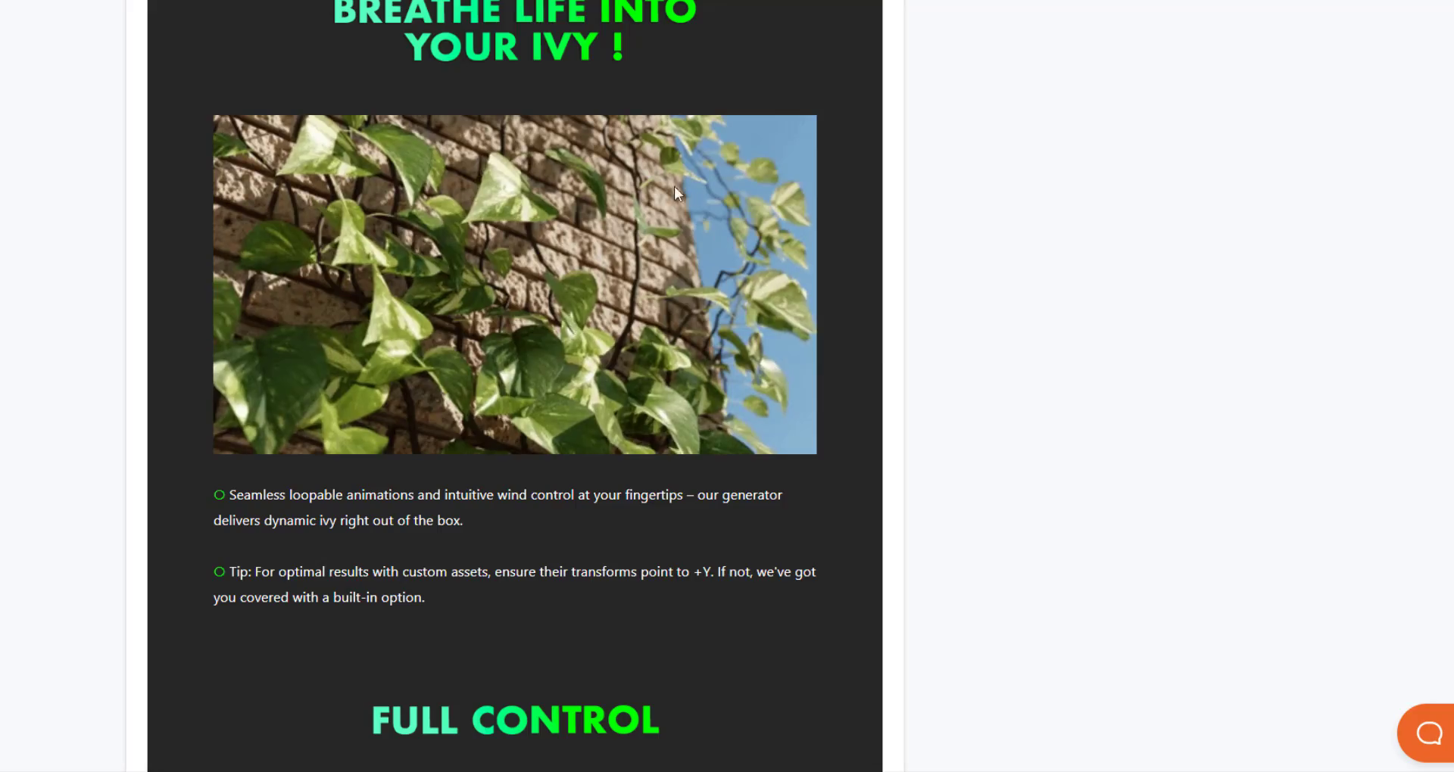
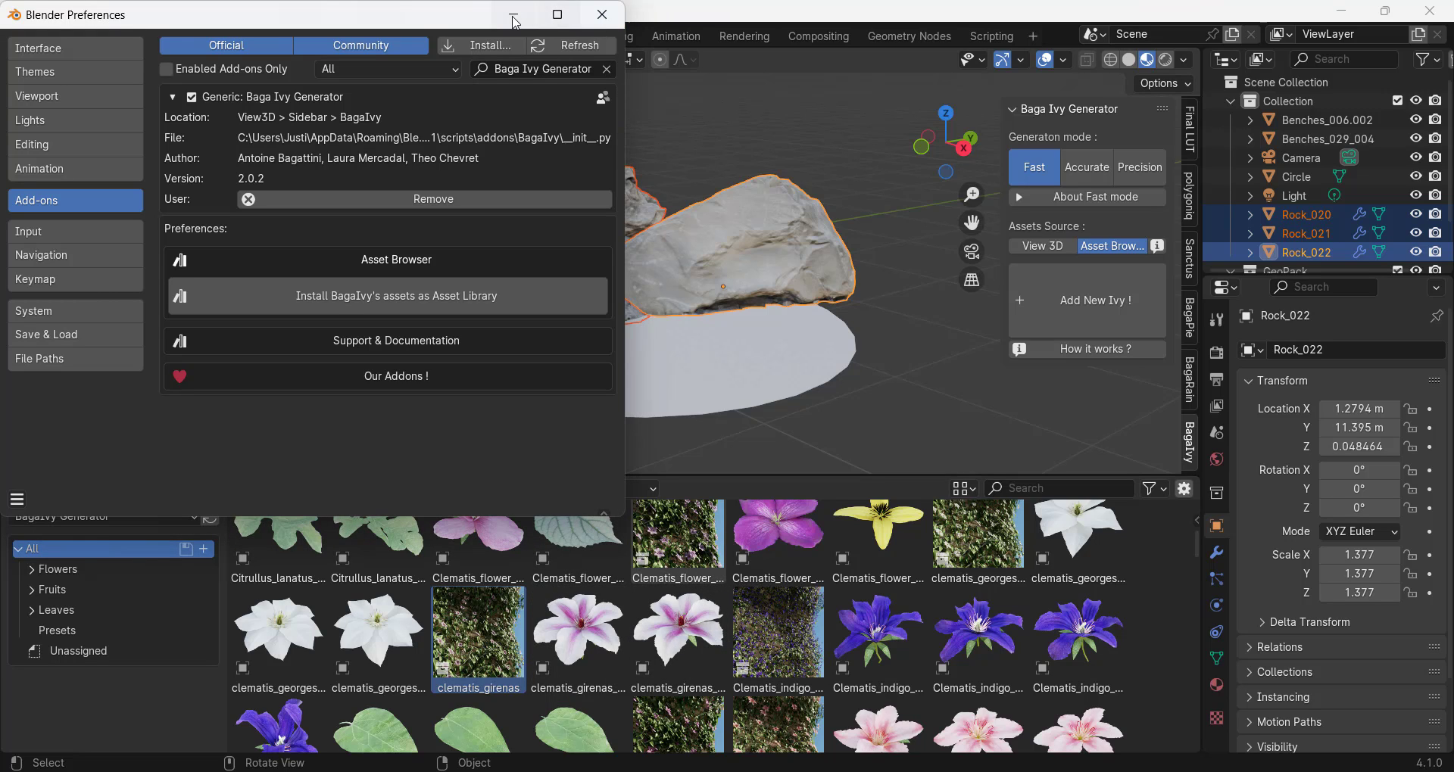
Step: Switch to Blender, close the Preferences window and choose BagaIvy Generator as the asset browser's library
{"action": "left_click", "coordinate": [602, 14]}
{"action": "left_click", "coordinate": [107, 515]}
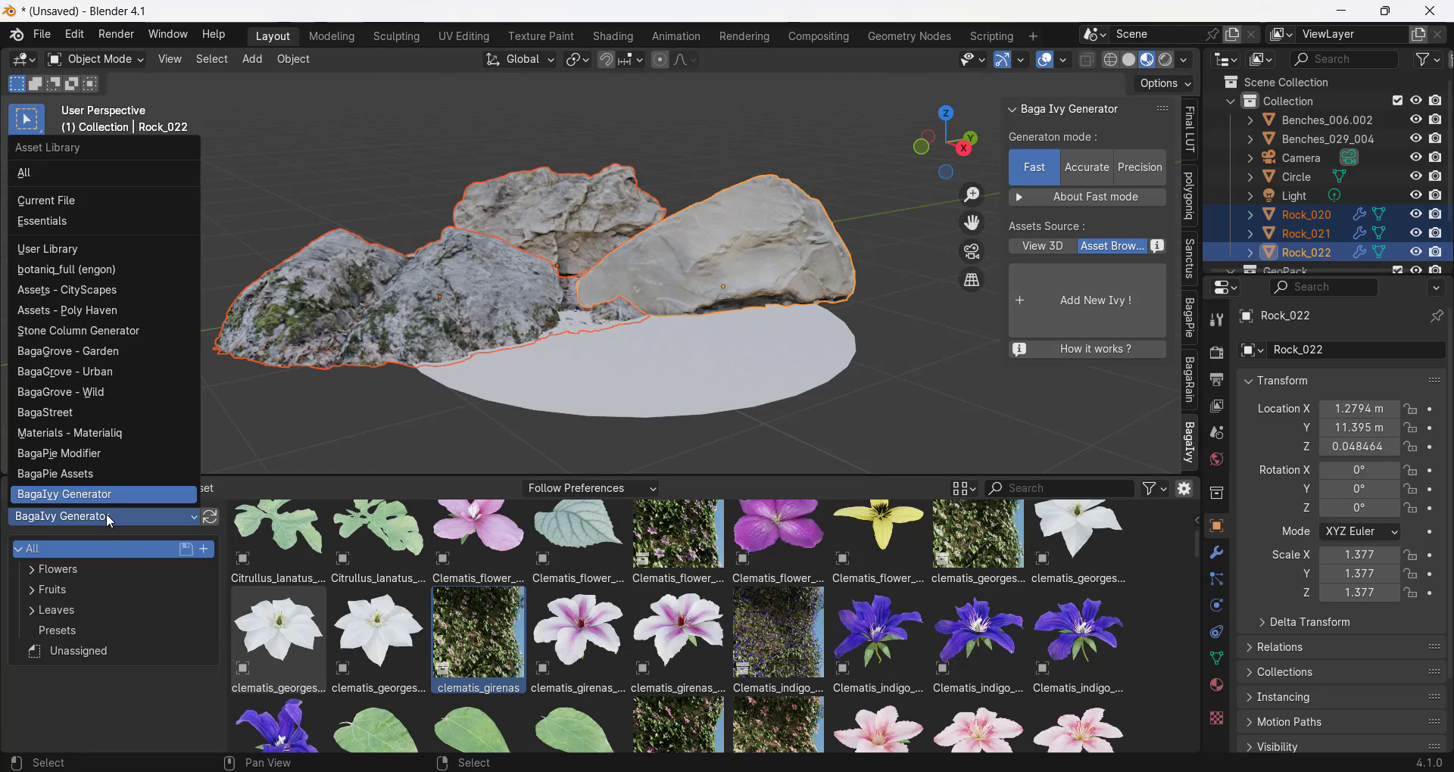
{"action": "left_click", "coordinate": [94, 494]}
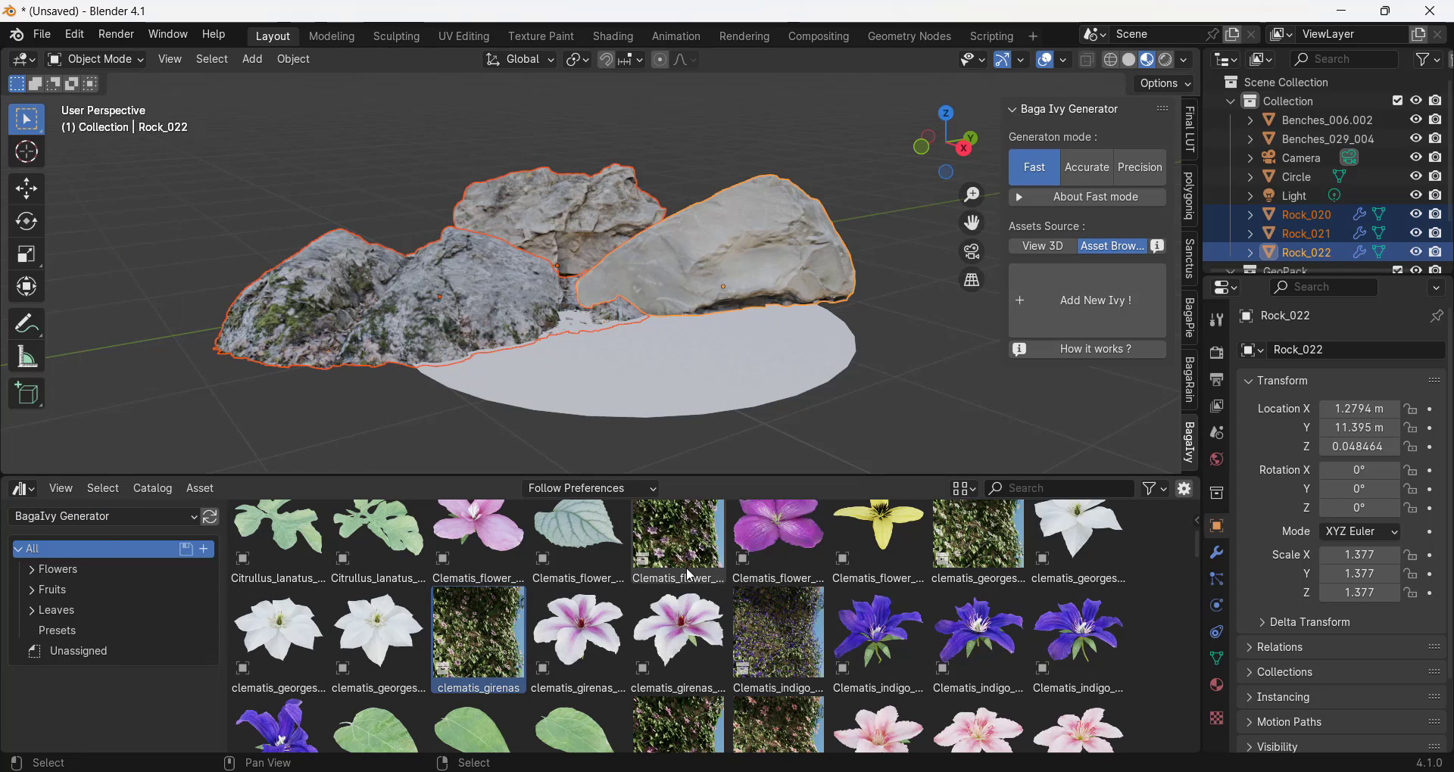
Step: Enlarge the asset browser and look through the Flowers, Fruits, Leaves and Presets catalogs of the BagaIvy library
{"action": "left_click_drag", "start_coordinate": [679, 476], "coordinate": [681, 441]}
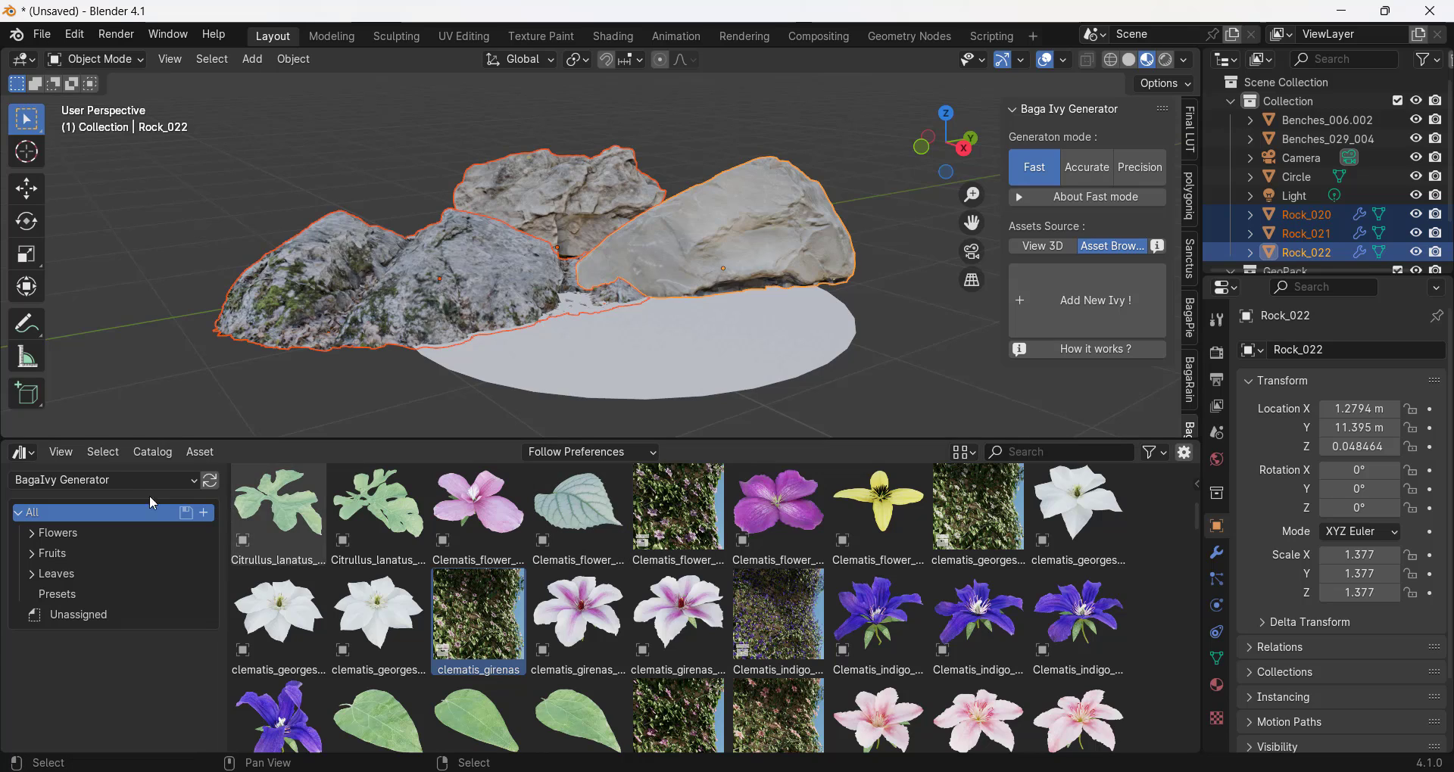
{"action": "left_click", "coordinate": [61, 532]}
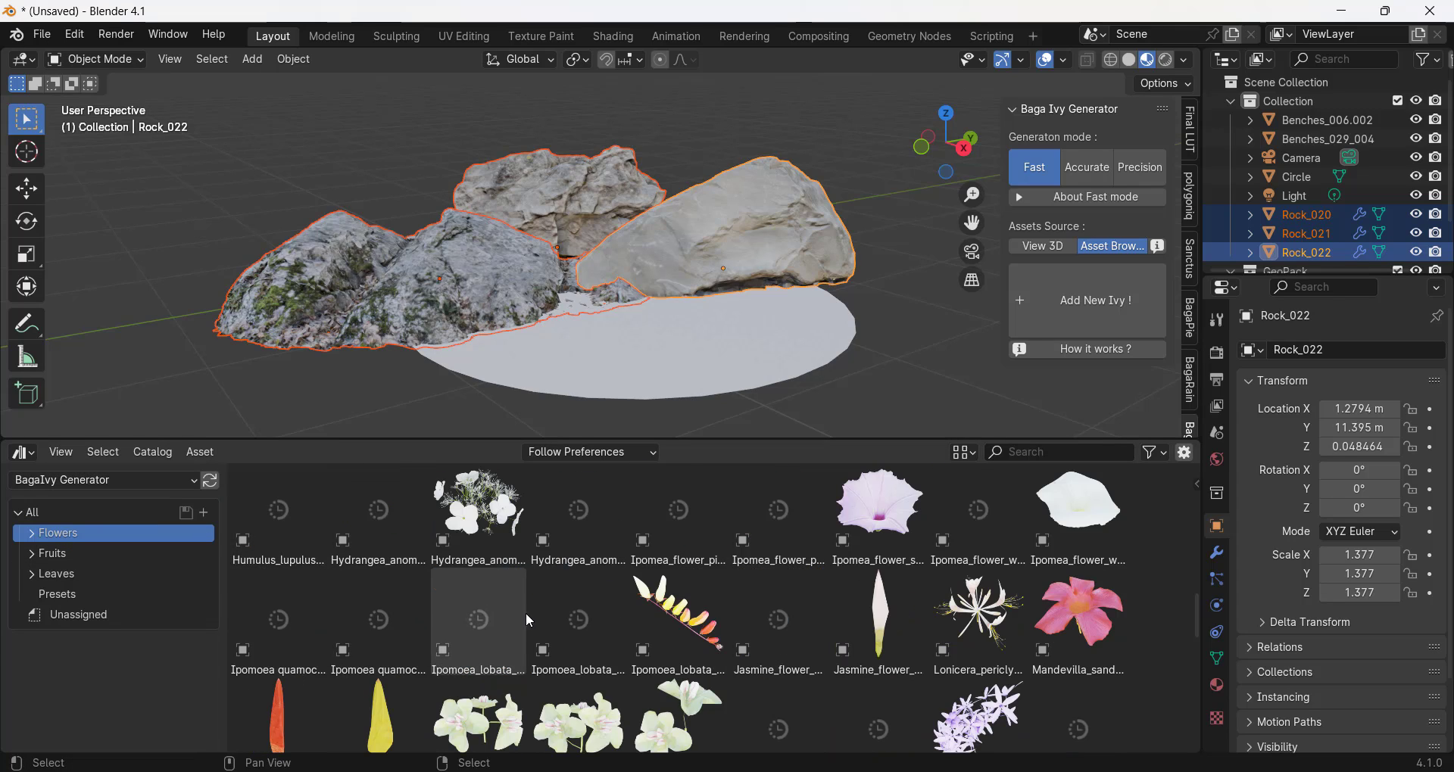
{"action": "scroll", "coordinate": [556, 610], "scroll_direction": "down", "scroll_amount": 2}
{"action": "scroll", "coordinate": [556, 610], "scroll_direction": "down", "scroll_amount": 5}
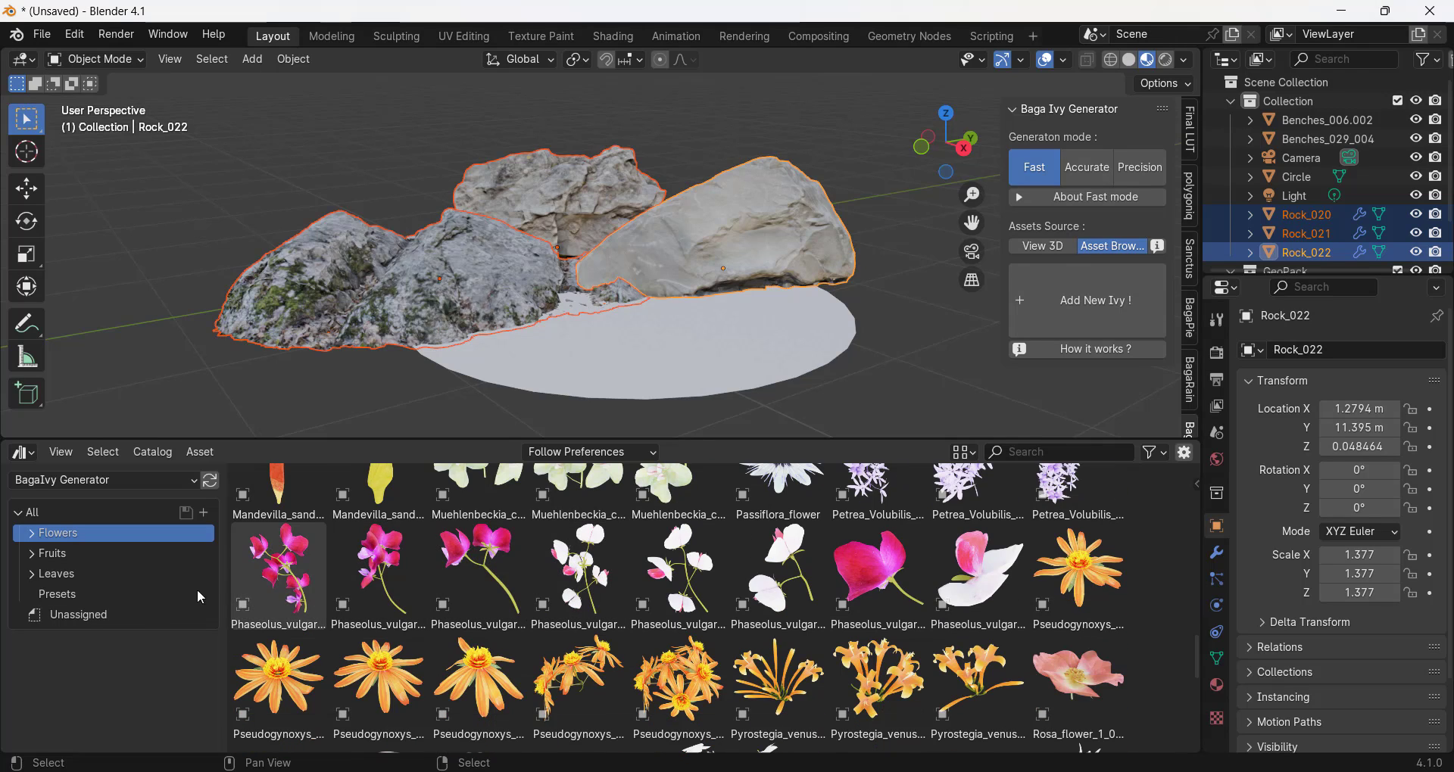
{"action": "left_click", "coordinate": [48, 561]}
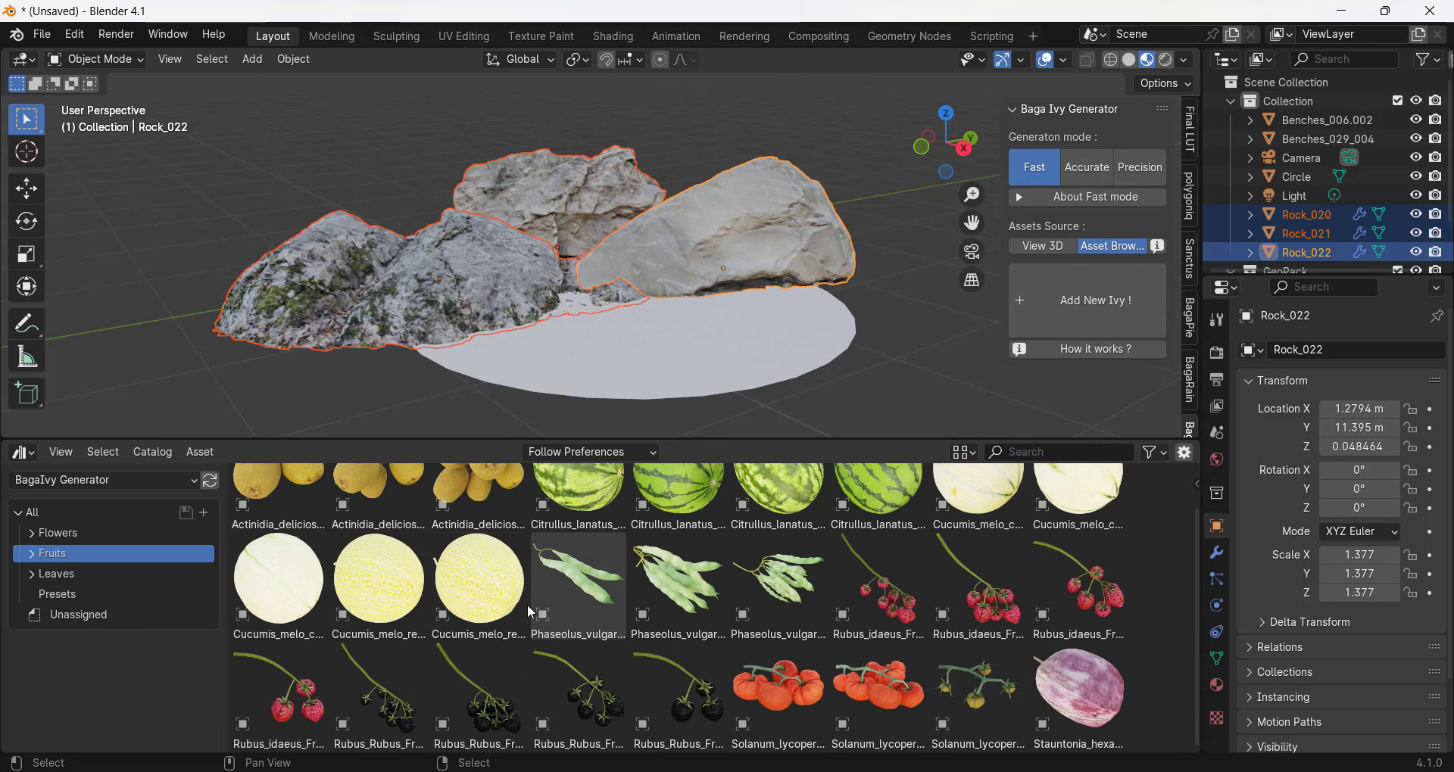
{"action": "left_click", "coordinate": [55, 574]}
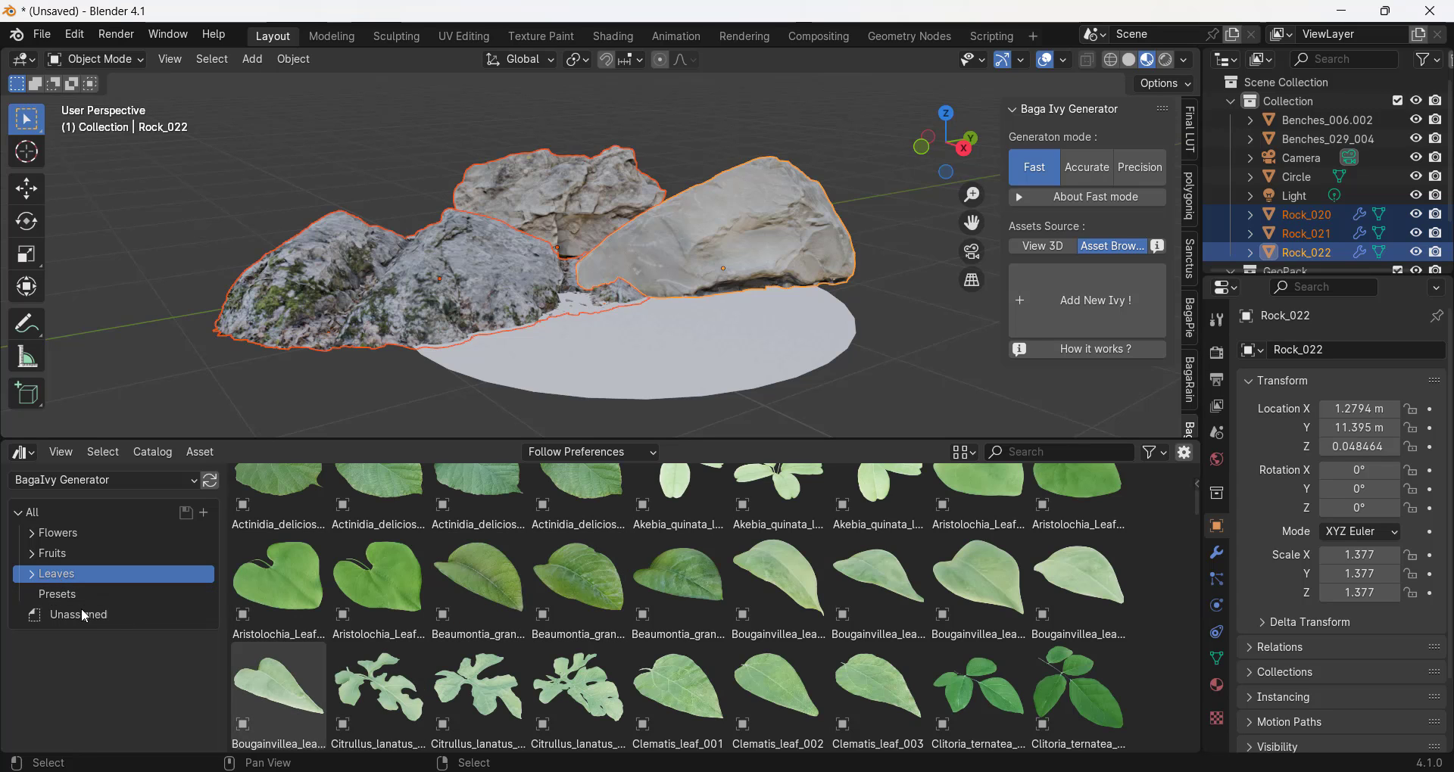
{"action": "left_click", "coordinate": [59, 598]}
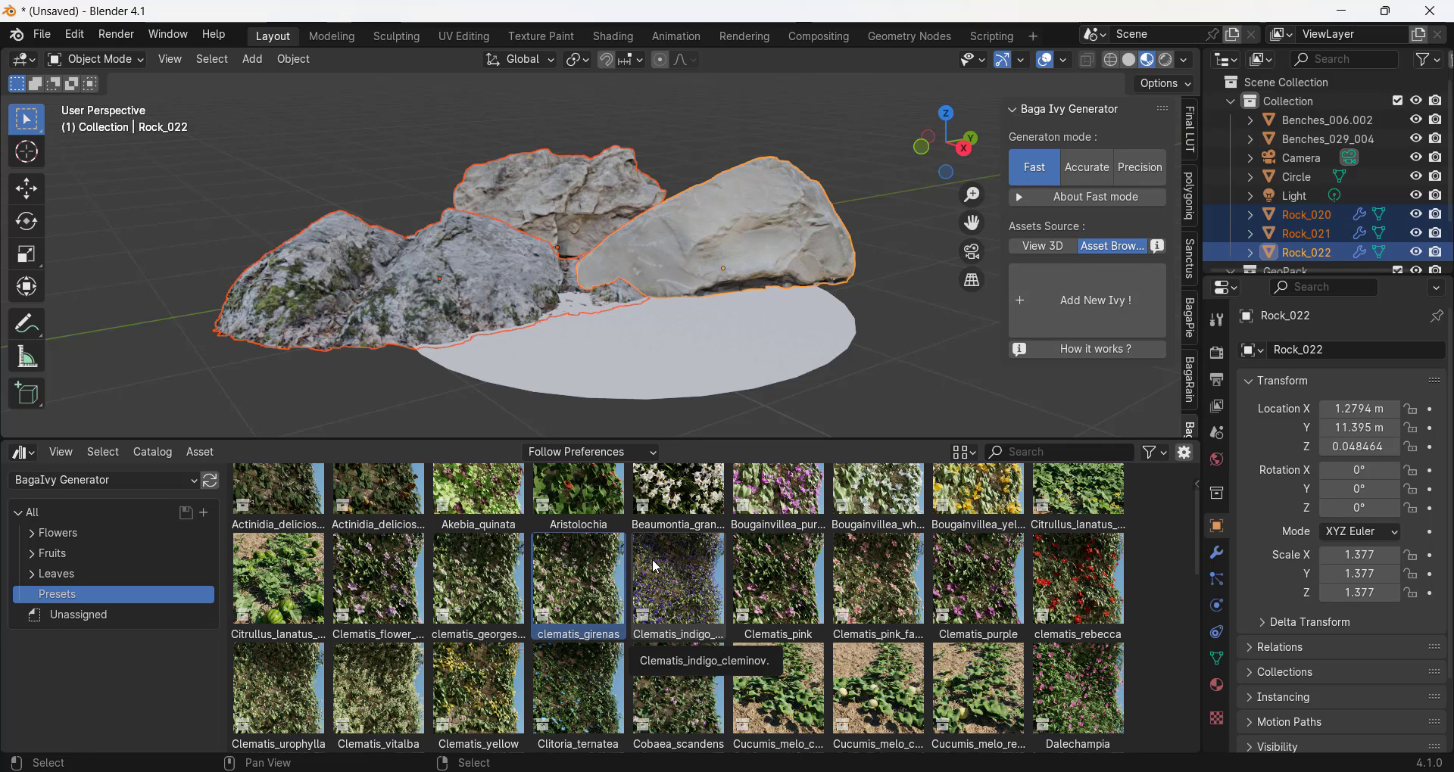
Step: Select all three rocks as ivy targets, with the large smooth Rock_022 as the active object
{"action": "scroll", "coordinate": [576, 286], "scroll_direction": "up", "scroll_amount": 5}
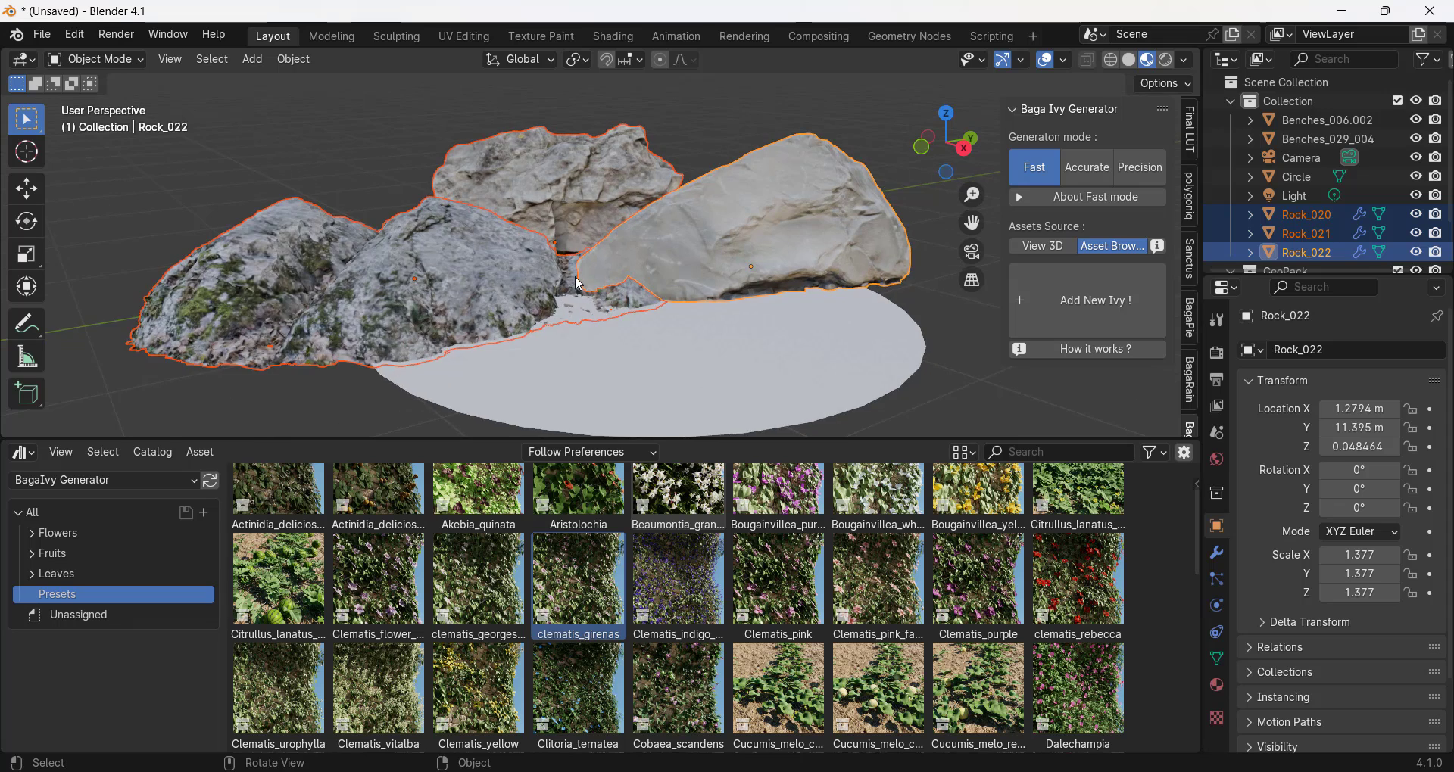
{"action": "left_click", "coordinate": [518, 219]}
{"action": "left_click", "coordinate": [564, 178], "text": "shift"}
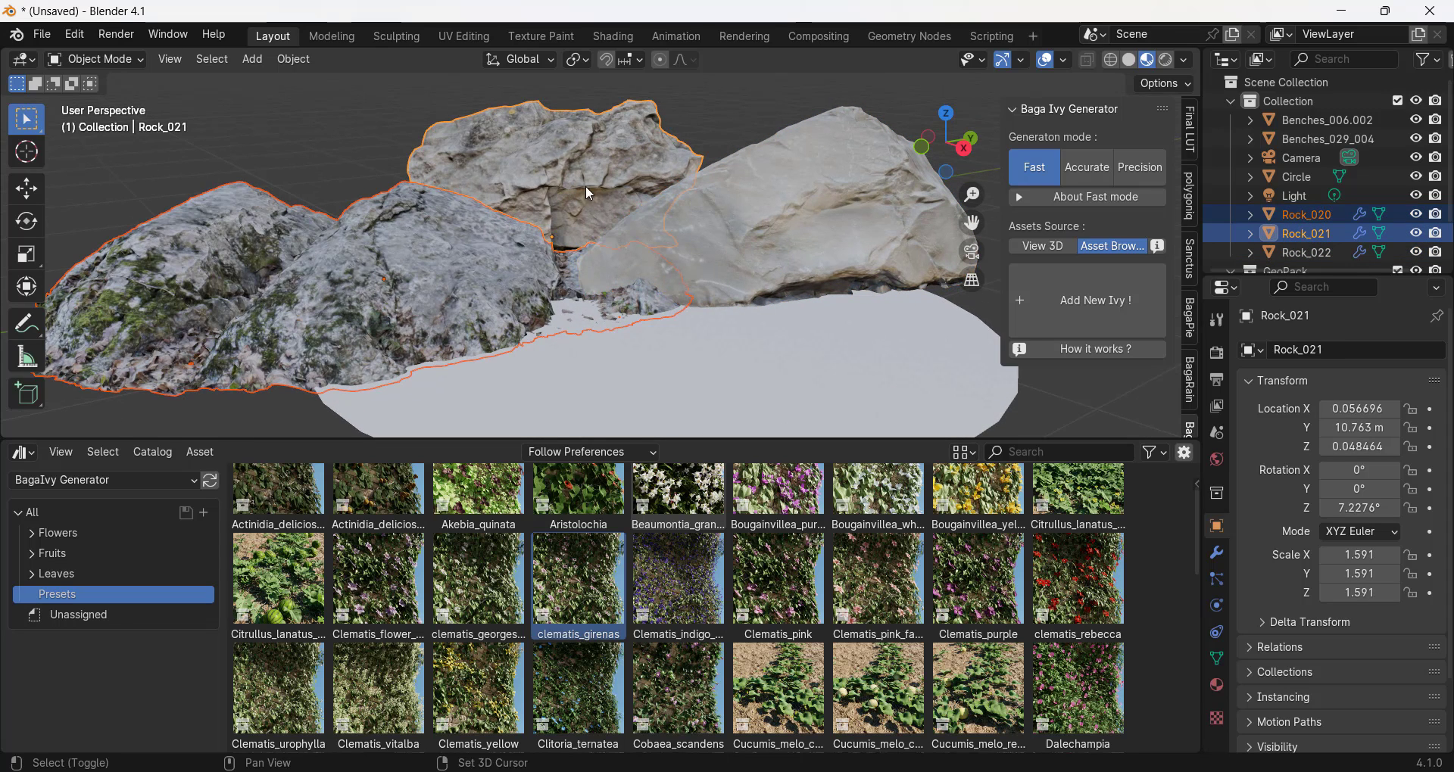
{"action": "left_click", "coordinate": [761, 216], "text": "shift"}
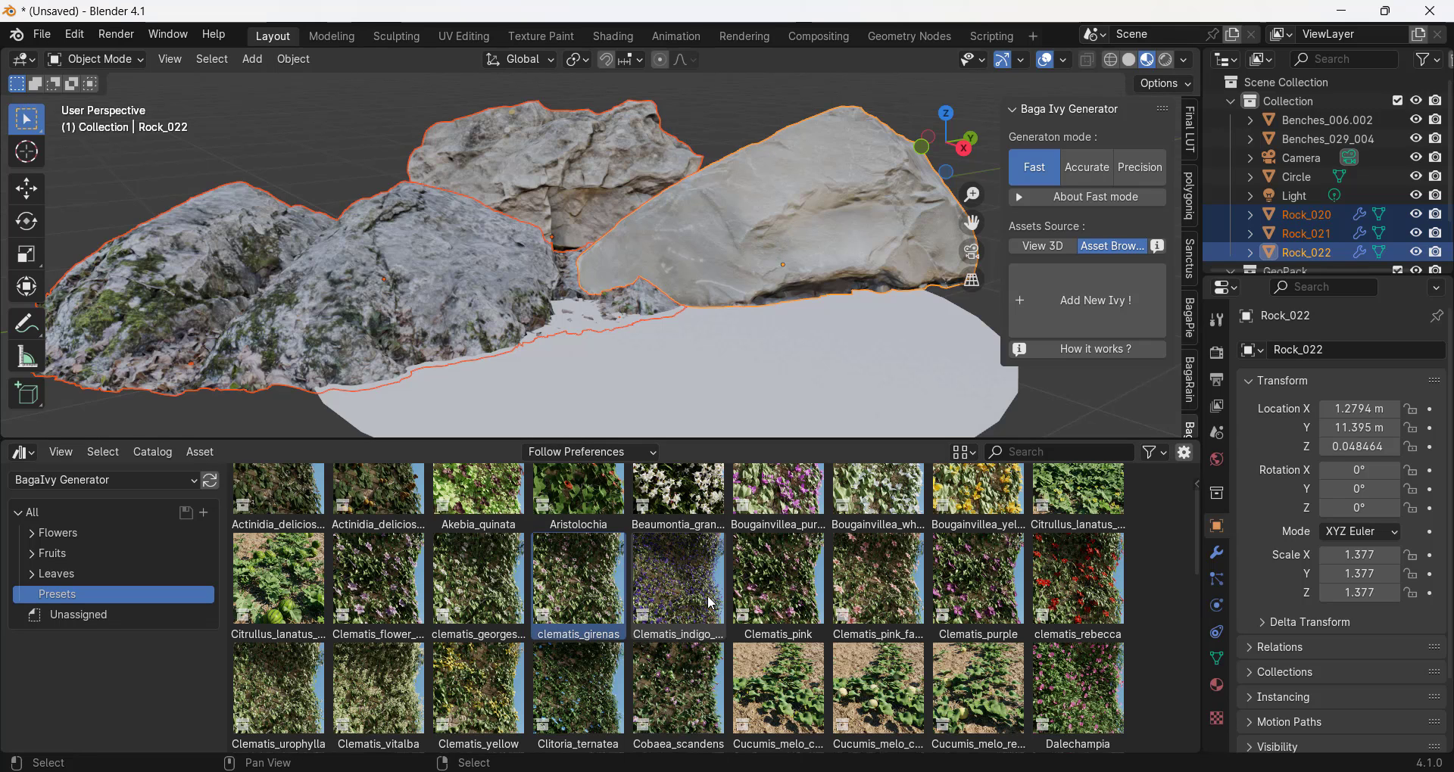
Step: Choose the Petrea_Volubilis preset and add a new ivy of it to the selected rocks
{"action": "scroll", "coordinate": [846, 605], "scroll_direction": "down", "scroll_amount": 1}
{"action": "scroll", "coordinate": [844, 604], "scroll_direction": "down", "scroll_amount": 6}
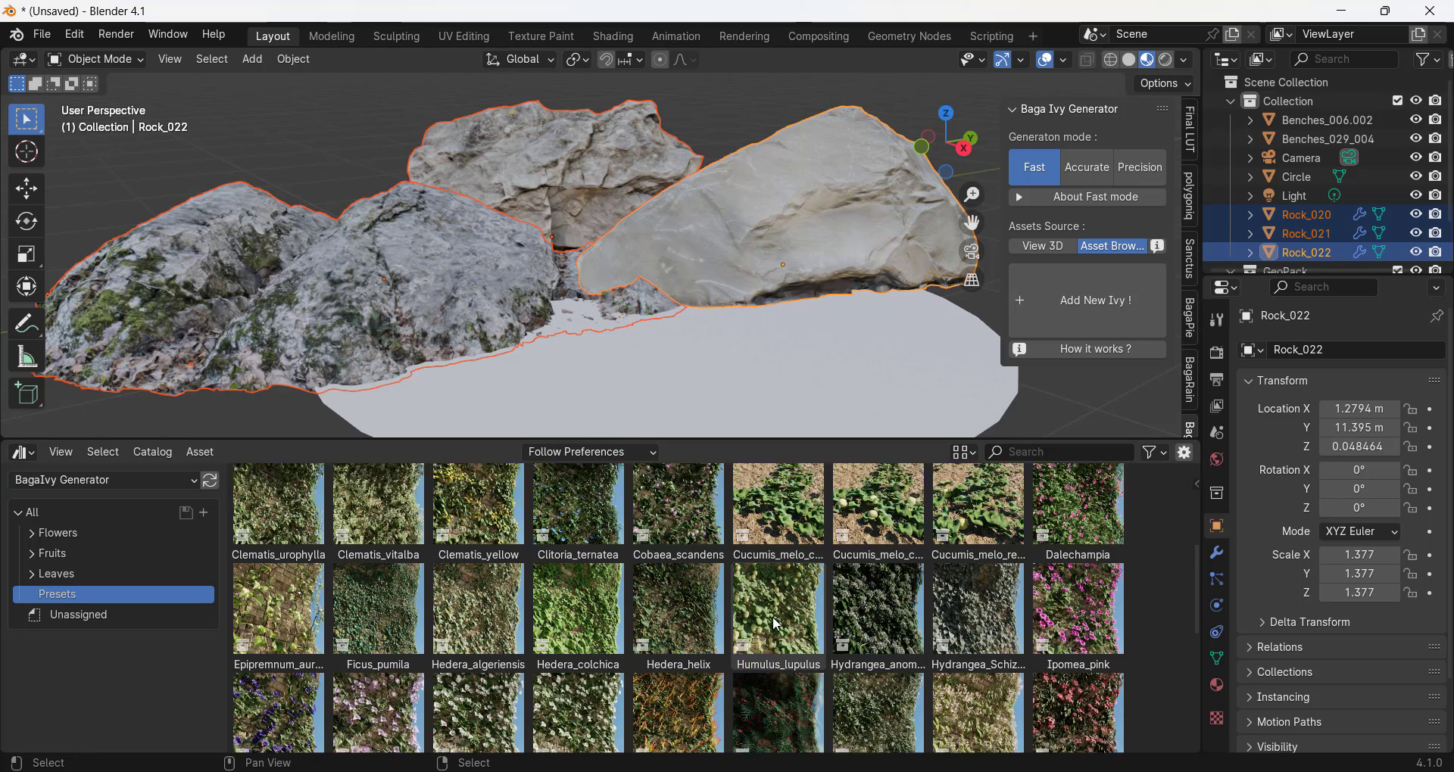
{"action": "scroll", "coordinate": [740, 612], "scroll_direction": "down", "scroll_amount": 3}
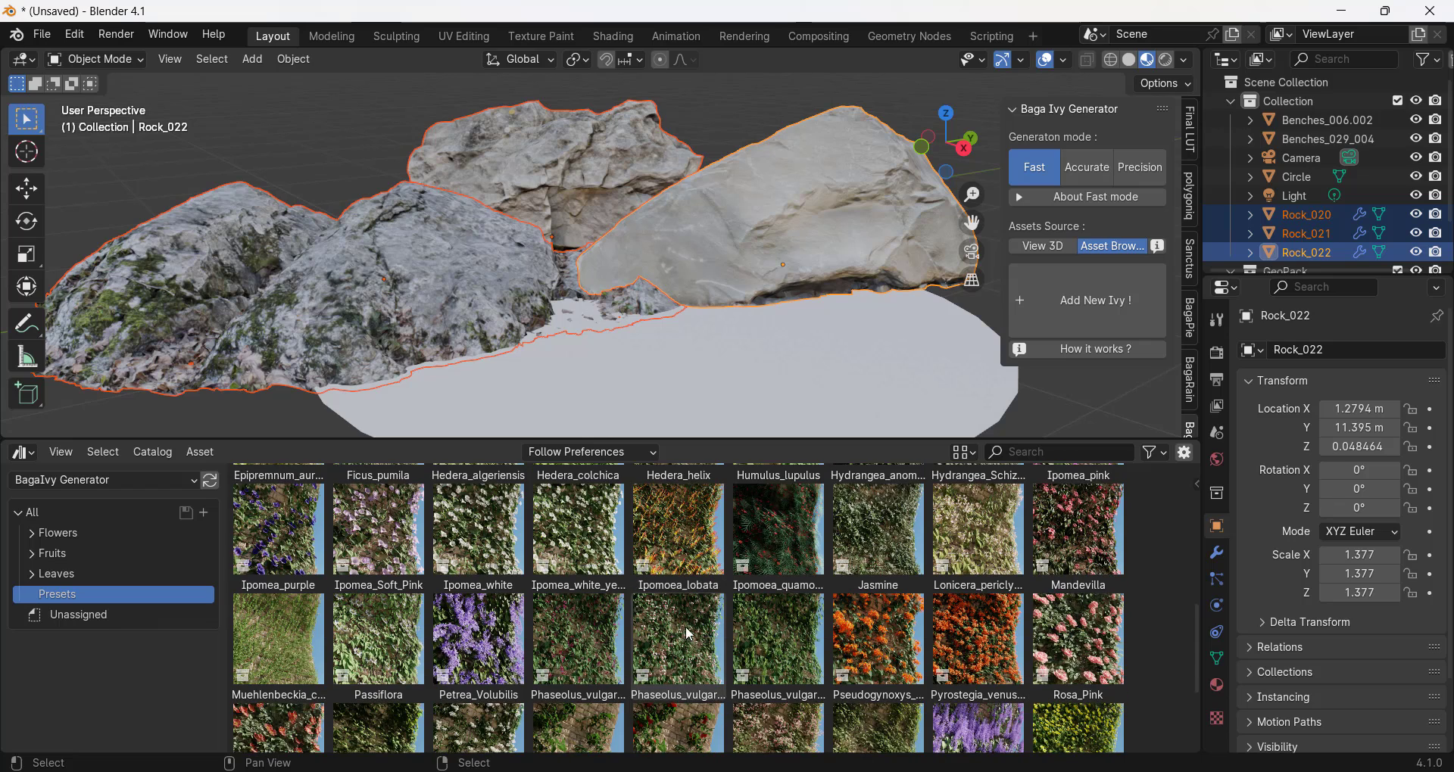
{"action": "left_click", "coordinate": [467, 641]}
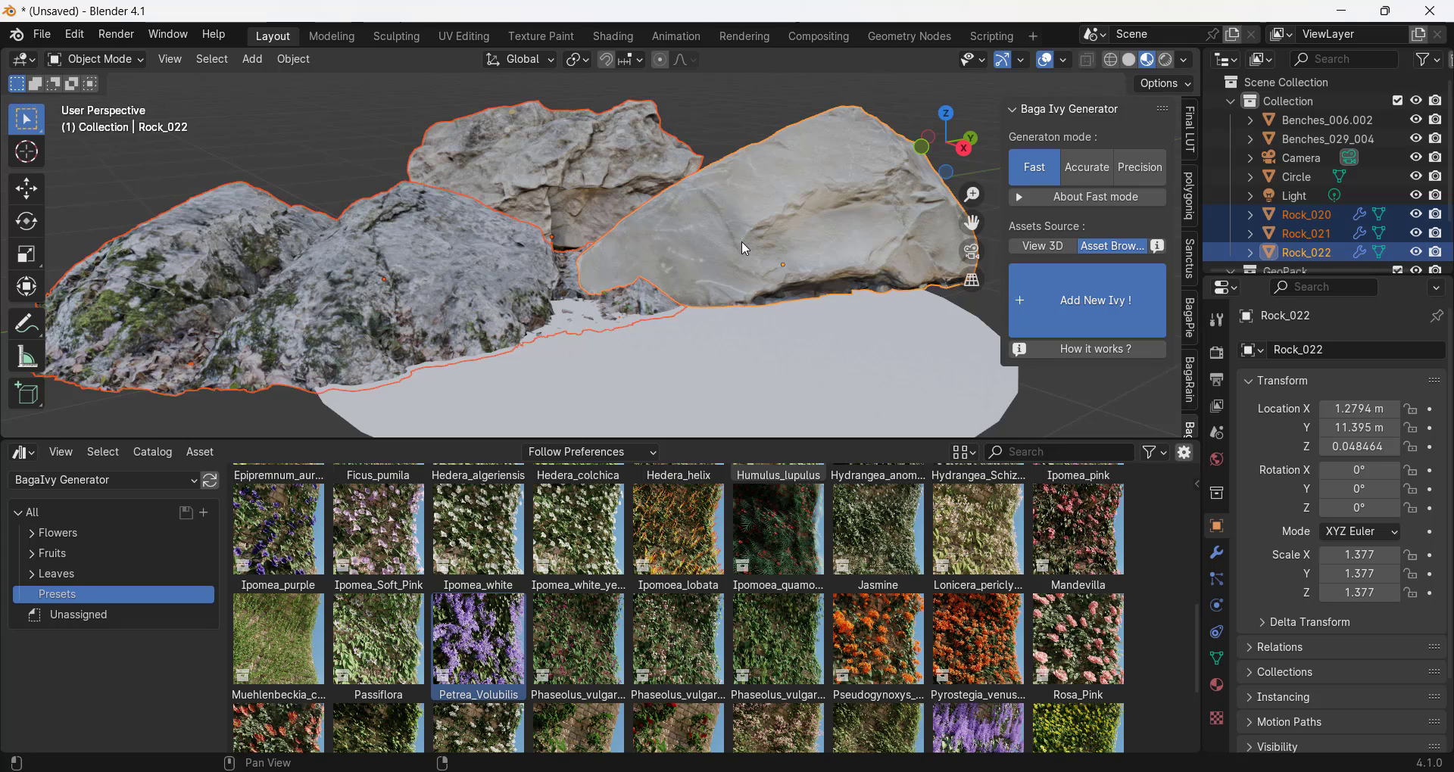
{"action": "left_click", "coordinate": [1087, 300]}
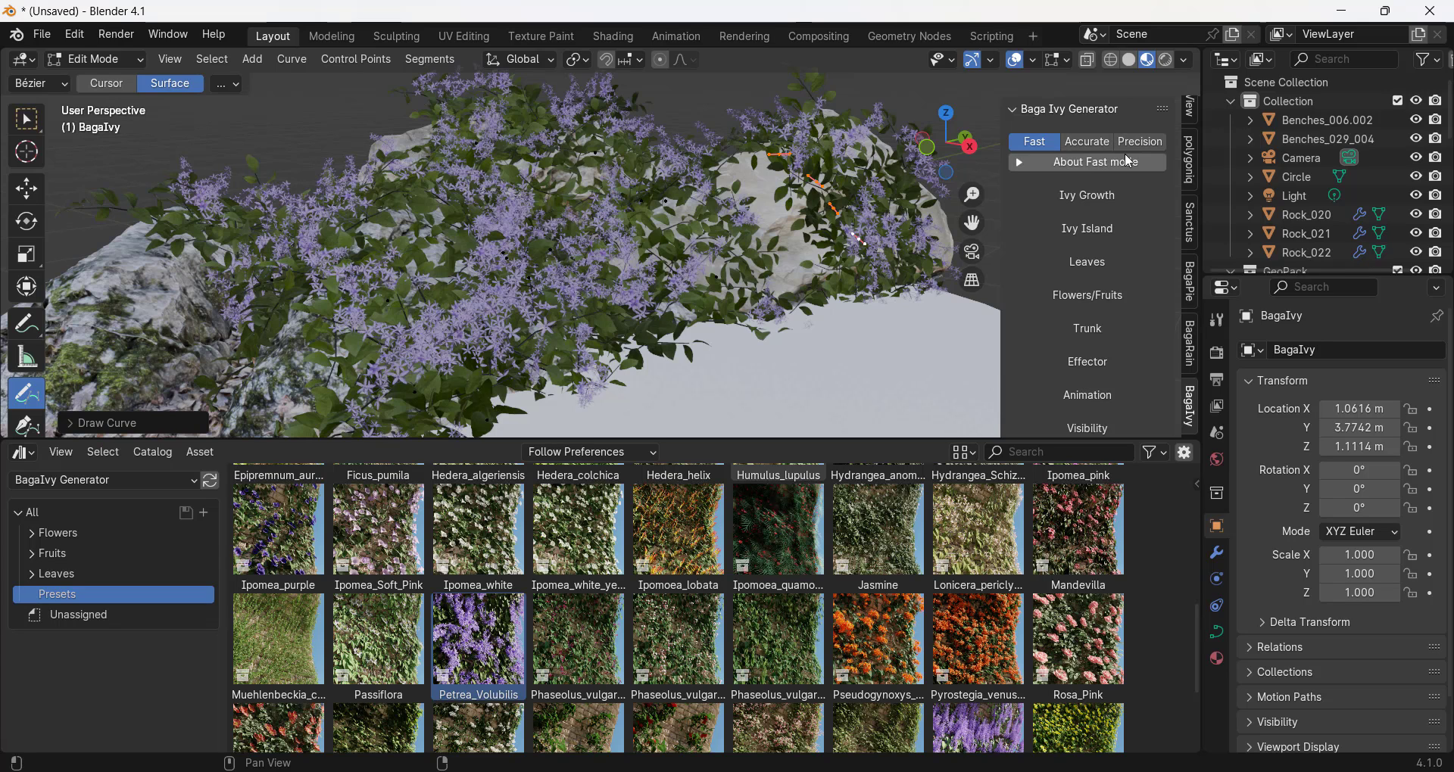
Step: In the ivy's growth settings, set Ivy Density to 14.530 and Ivy Propagation to 0.35 m
{"action": "left_click", "coordinate": [1087, 198]}
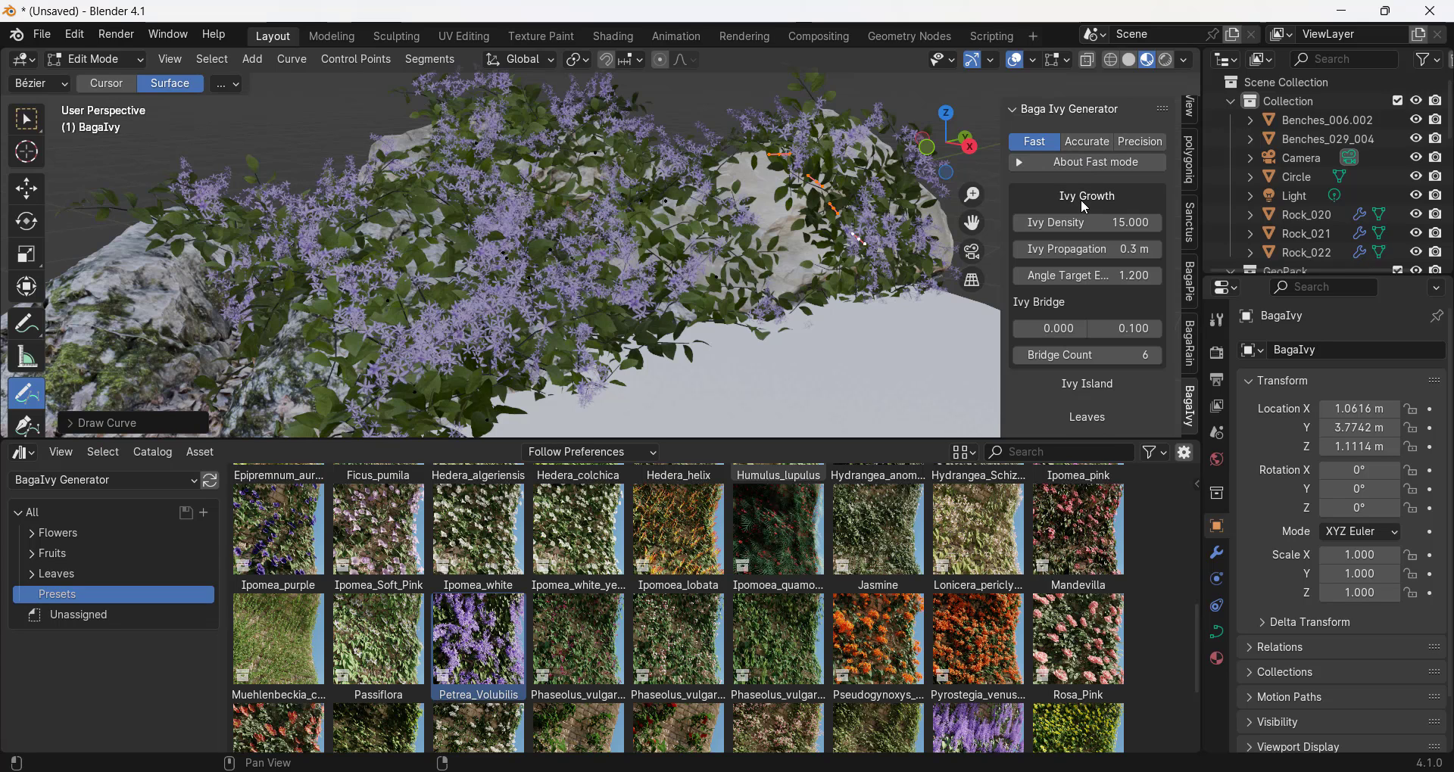
{"action": "mouse_move", "coordinate": [1091, 223]}
{"action": "left_mouse_down"}
{"action": "mouse_move", "coordinate": [1069, 222]}
{"action": "mouse_move", "coordinate": [1124, 248]}
{"action": "mouse_move", "coordinate": [1102, 244]}
{"action": "left_mouse_up"}
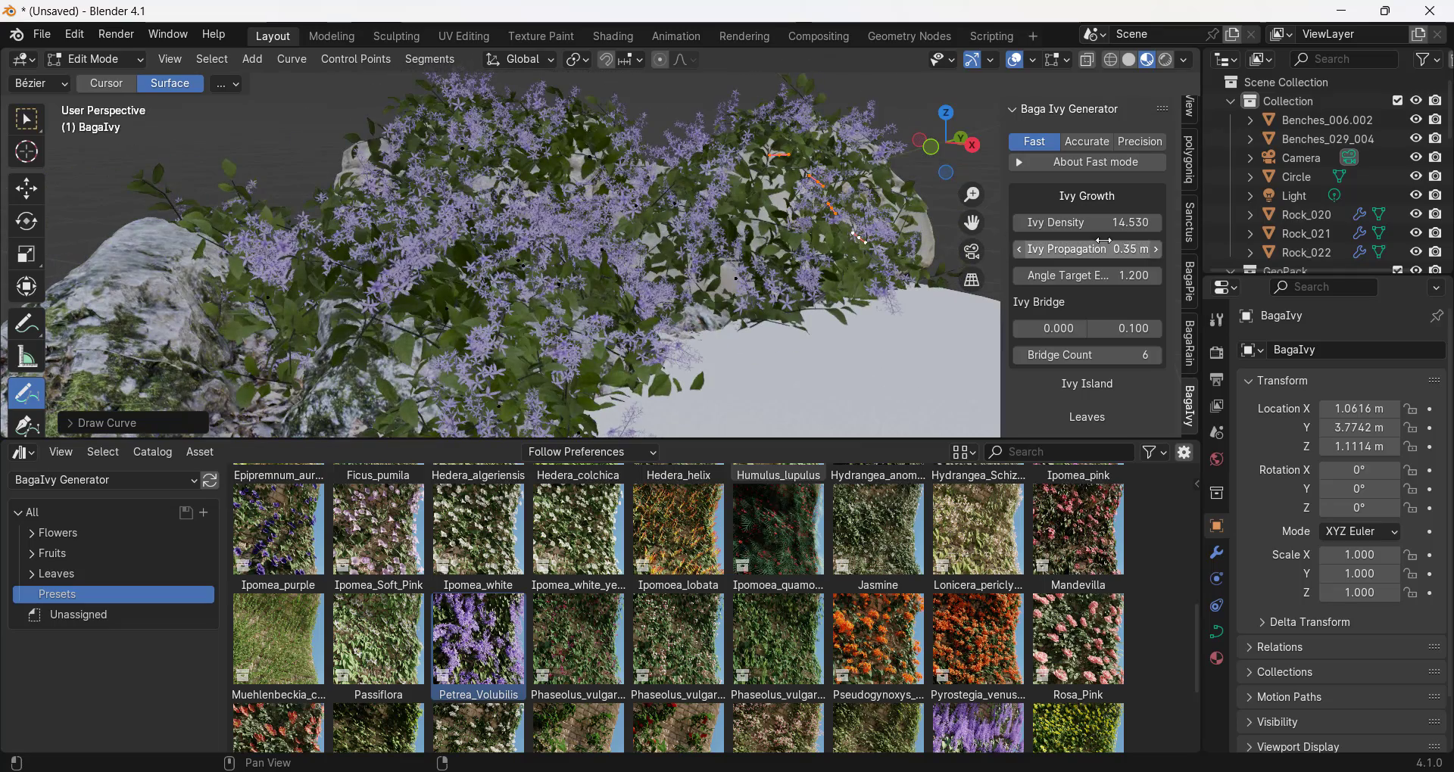
Step: Open the ivy's Flowers/Fruits settings for probability, random scale and branch alignment
{"action": "scroll", "coordinate": [1102, 244], "scroll_direction": "down", "scroll_amount": 3}
{"action": "scroll", "coordinate": [1102, 244], "scroll_direction": "down", "scroll_amount": 4}
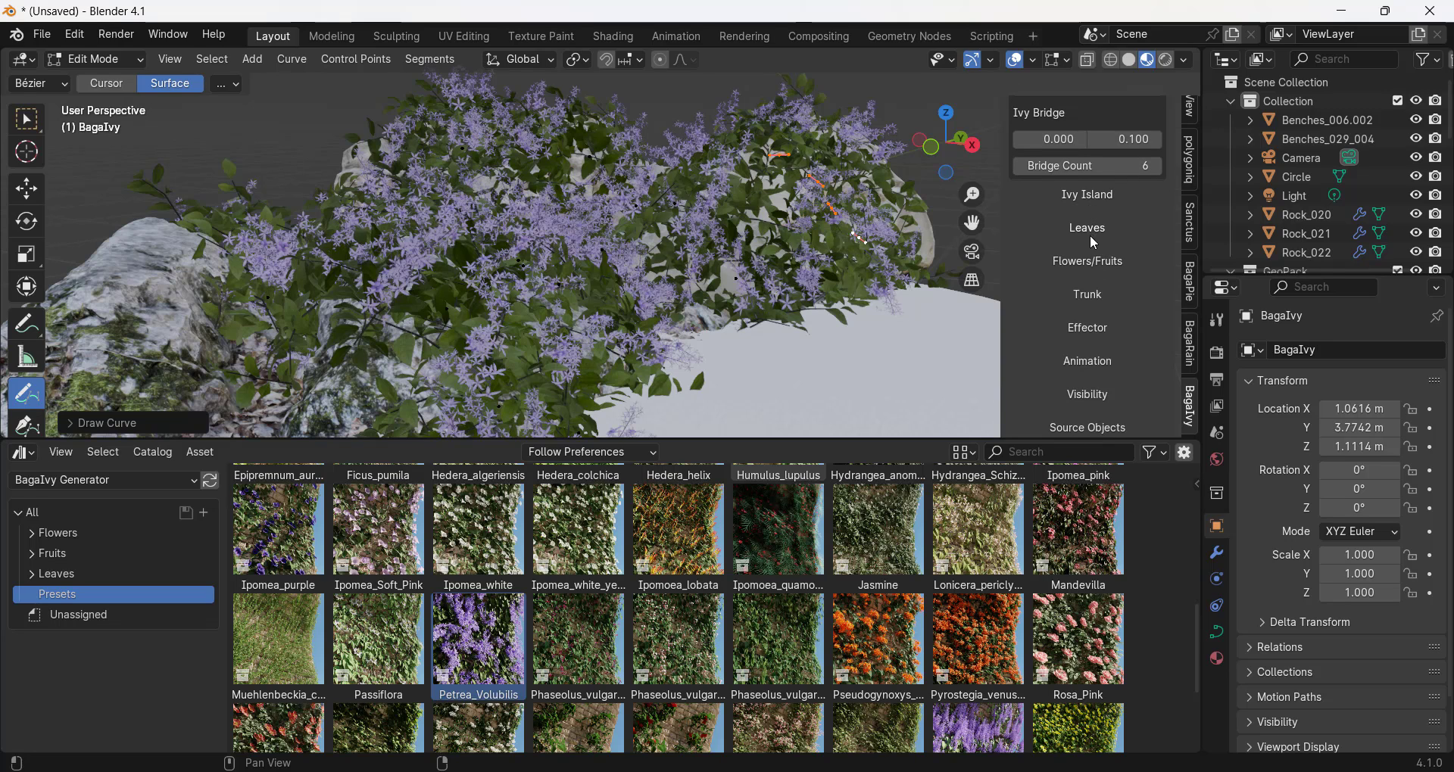
{"action": "left_click", "coordinate": [1086, 261]}
{"action": "scroll", "coordinate": [1100, 233], "scroll_direction": "down", "scroll_amount": 3}
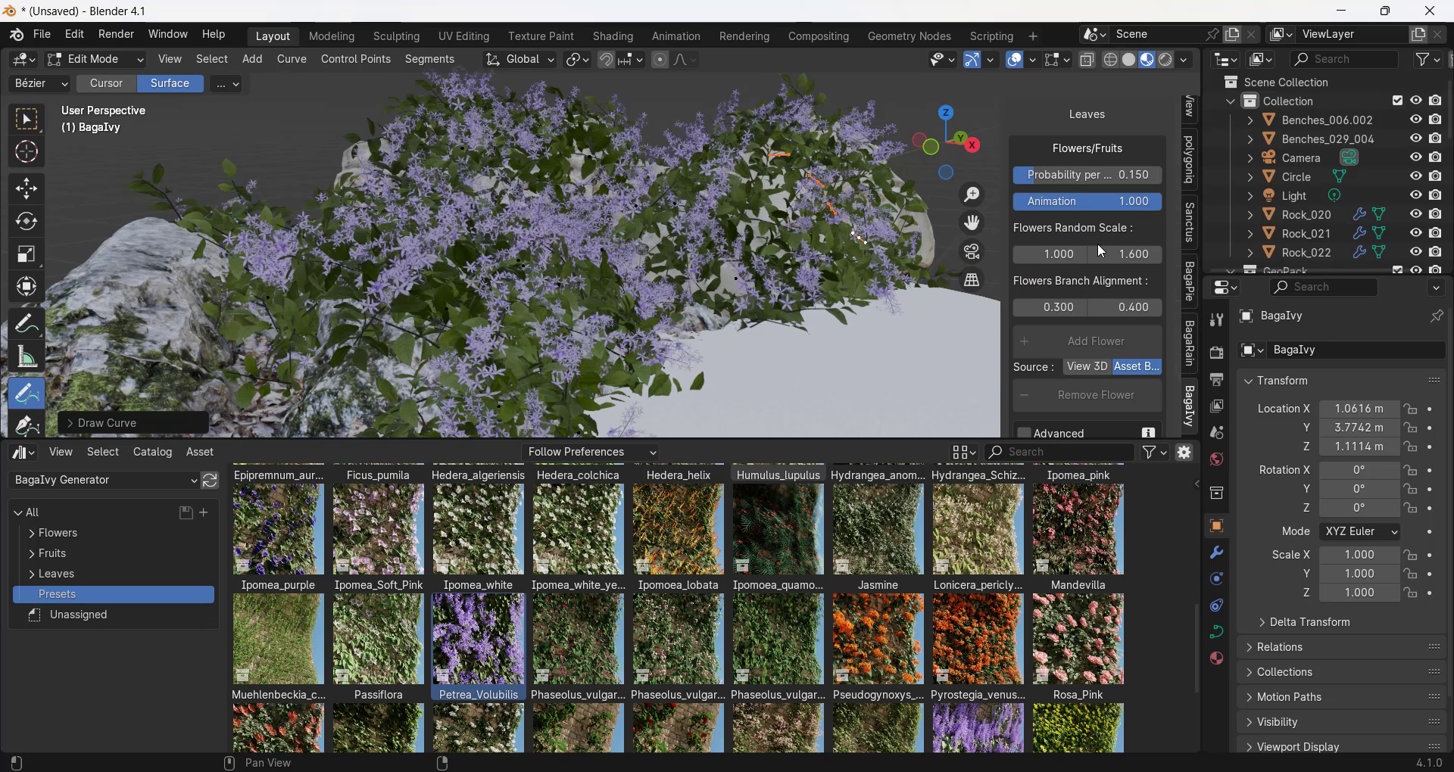
{"action": "scroll", "coordinate": [1094, 248], "scroll_direction": "down", "scroll_amount": 1}
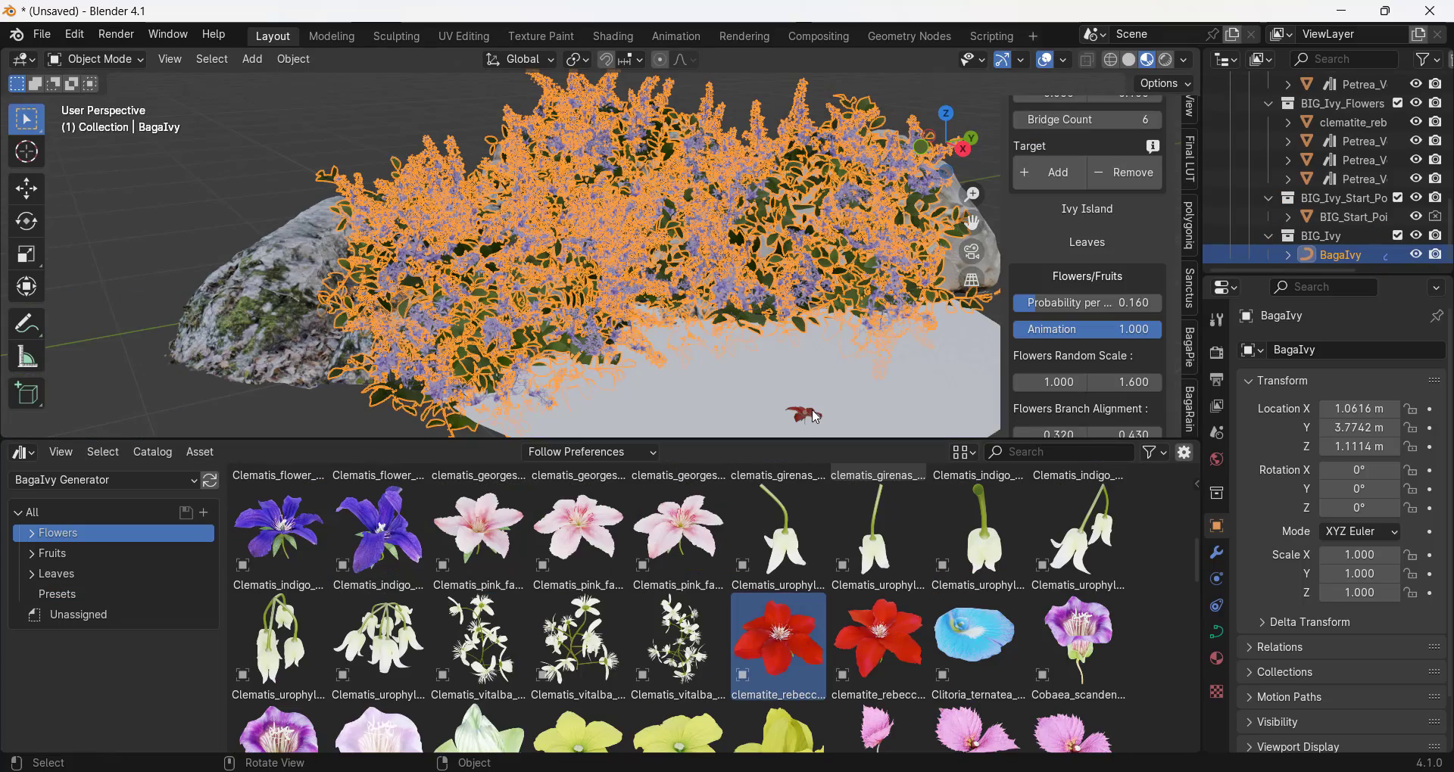
Step: Select the red clematite_rebecca flower on the ground together with the ivy and add it to the ivy's flowers
{"action": "left_click_drag", "start_coordinate": [801, 421], "coordinate": [810, 423]}
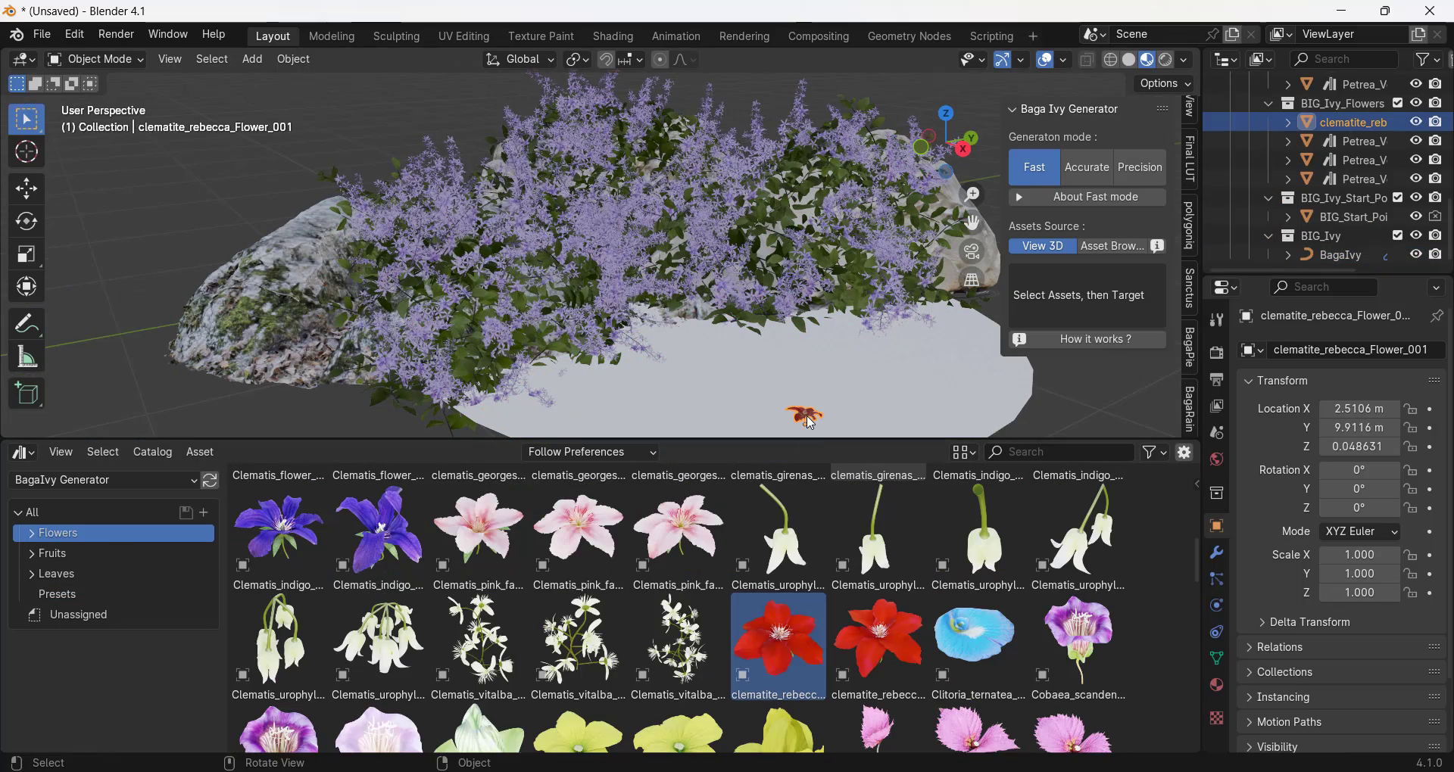
{"action": "left_click", "coordinate": [858, 284]}
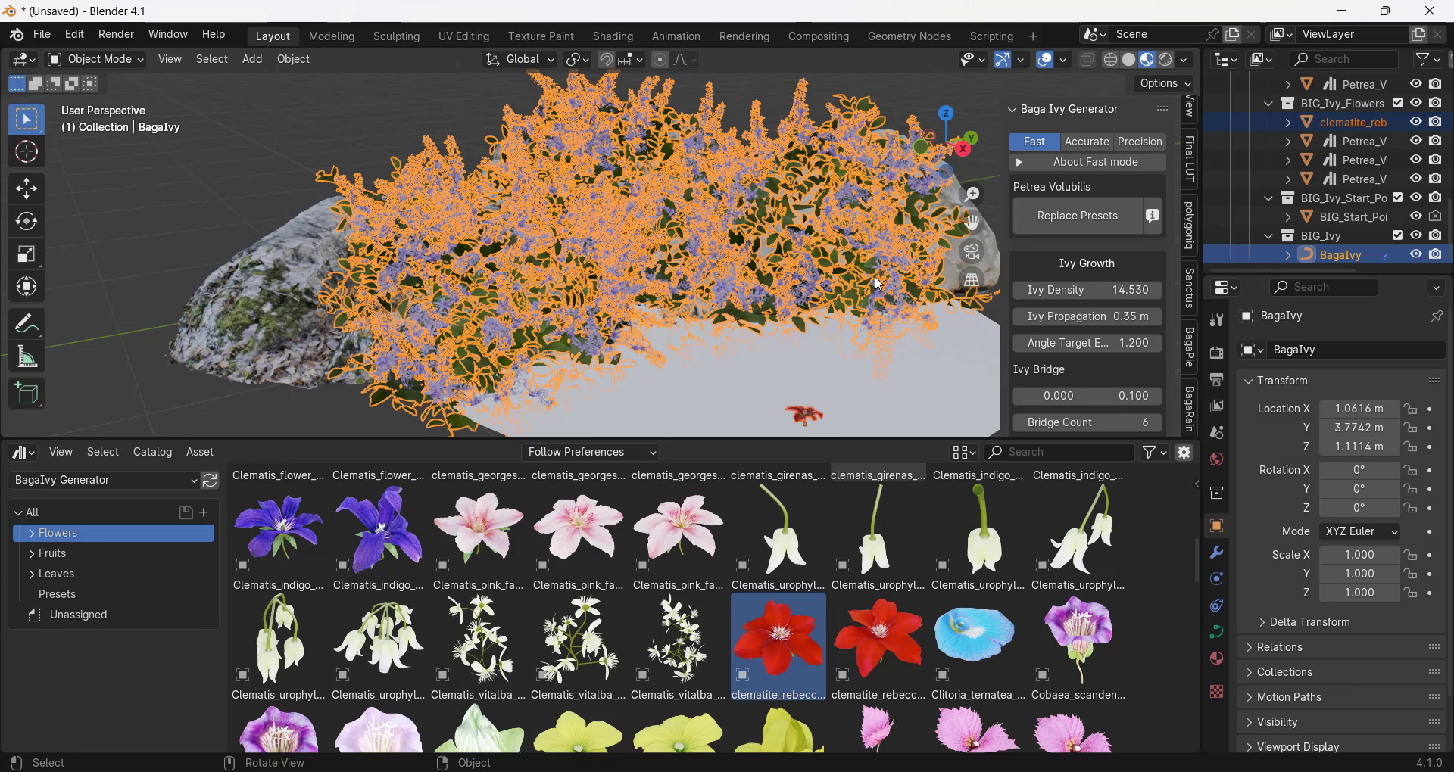
{"action": "scroll", "coordinate": [1067, 303], "scroll_direction": "down", "scroll_amount": 6}
{"action": "scroll", "coordinate": [1110, 301], "scroll_direction": "down", "scroll_amount": 8}
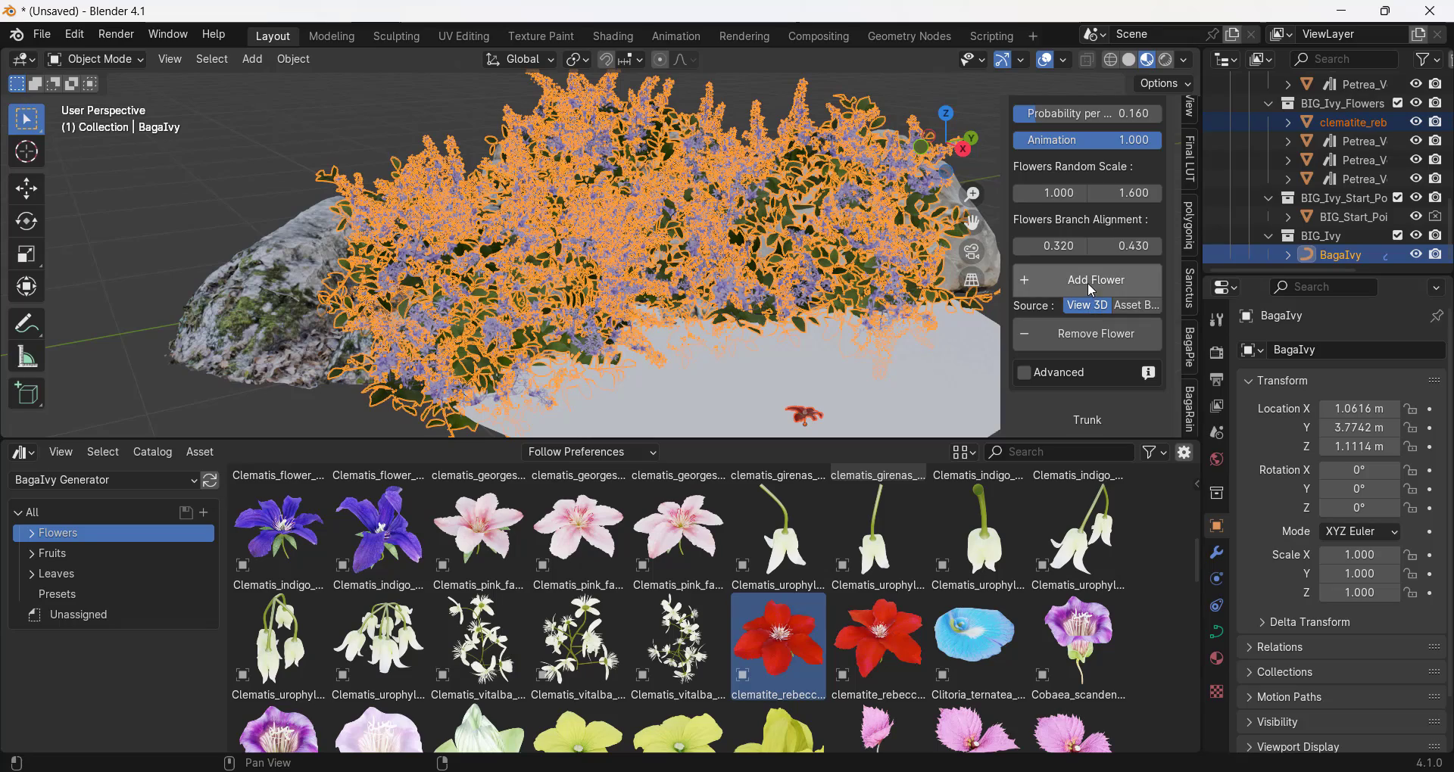
{"action": "left_click", "coordinate": [1087, 281]}
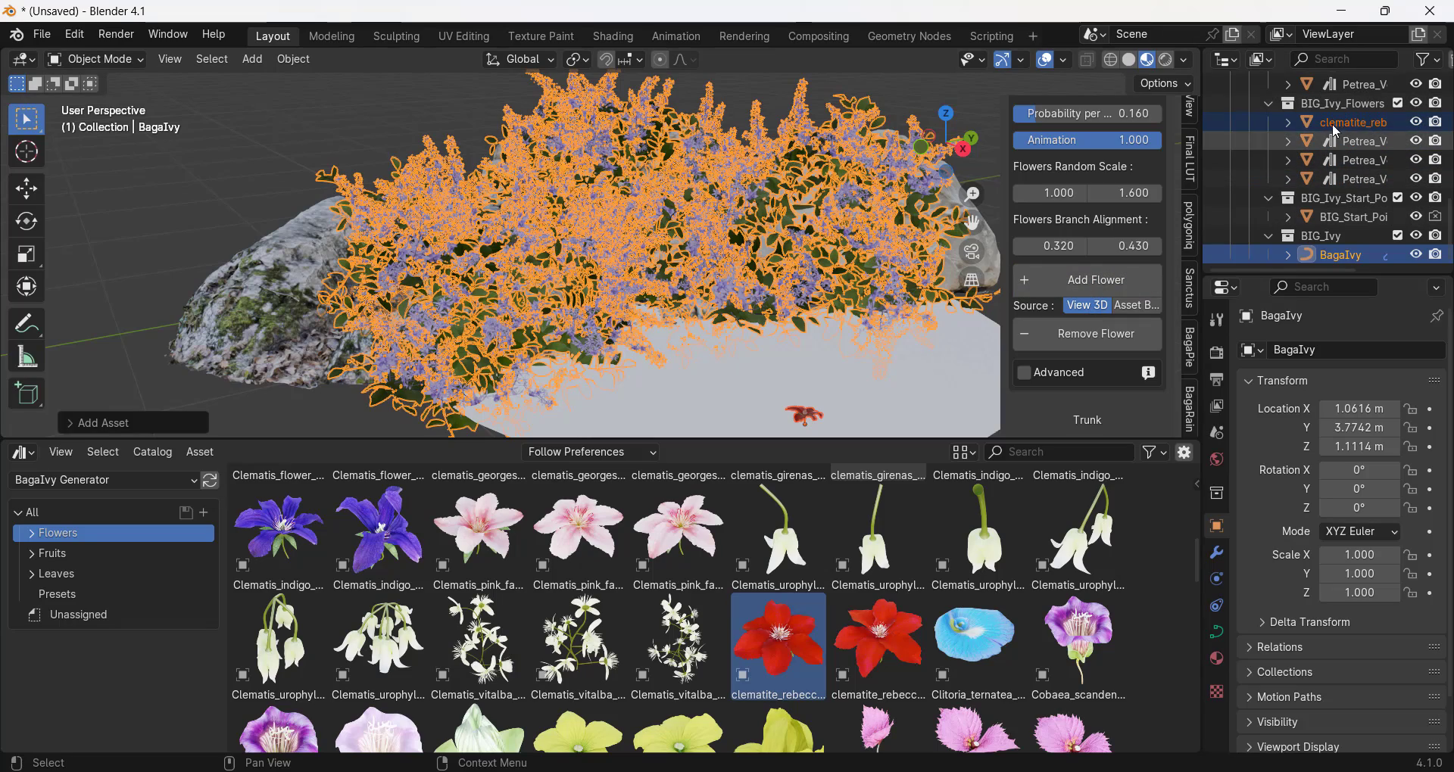
Step: Raise the ivy's flower probability to 0.246 and set the flowers branch alignment to 0.490 and 0.270
{"action": "middle_click_drag", "start_coordinate": [810, 256], "coordinate": [831, 249]}
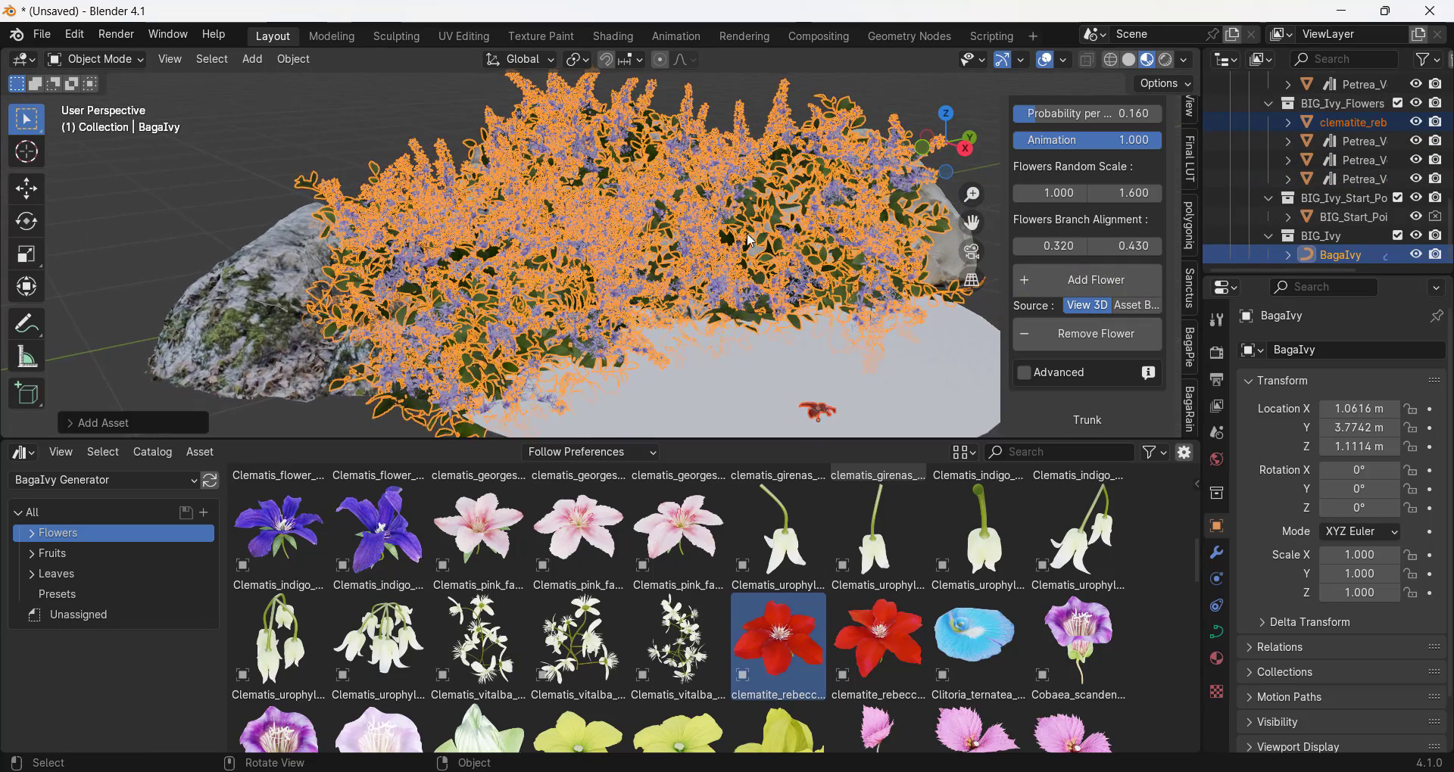
{"action": "scroll", "coordinate": [650, 224], "scroll_direction": "up", "scroll_amount": 2}
{"action": "middle_click_drag", "start_coordinate": [649, 224], "coordinate": [675, 227]}
{"action": "scroll", "coordinate": [1103, 218], "scroll_direction": "up", "scroll_amount": 1}
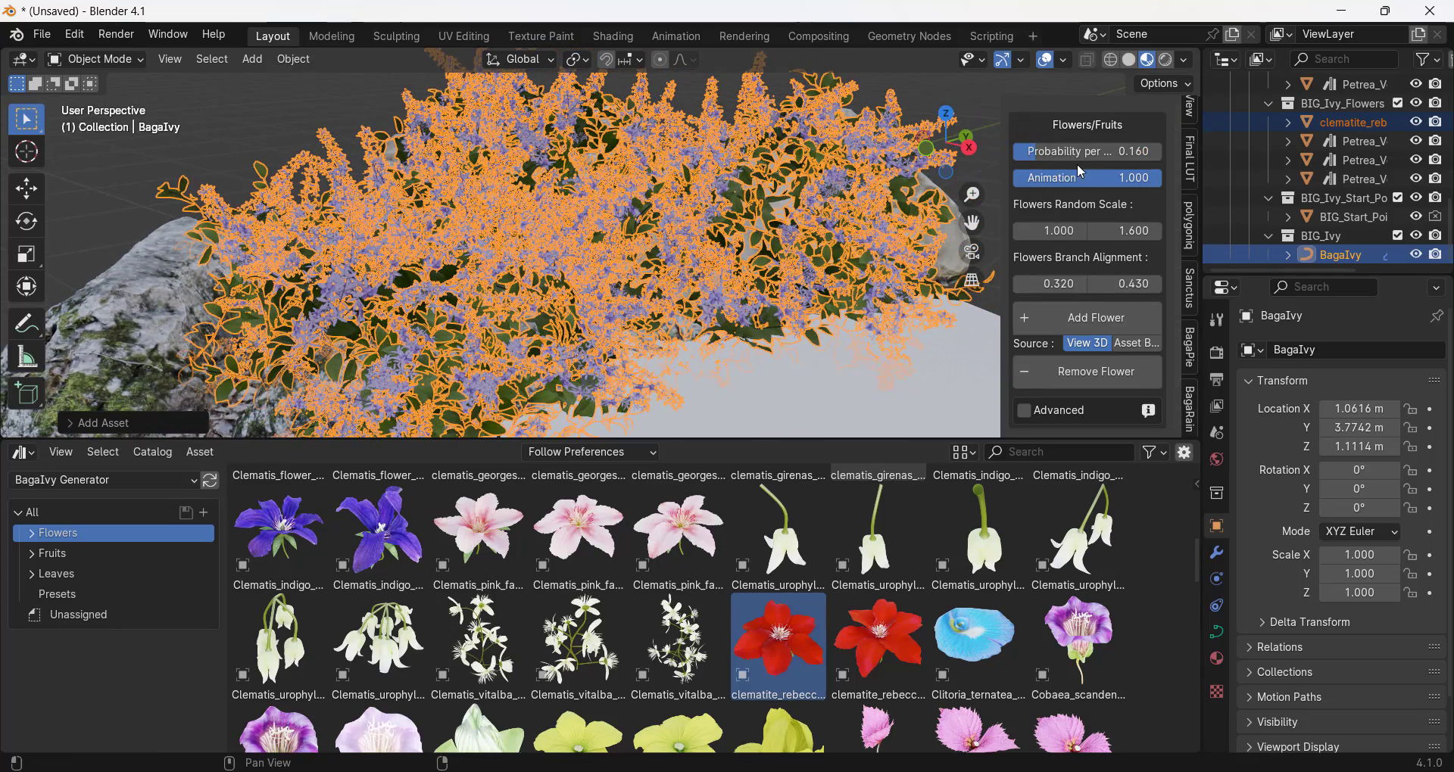
{"action": "mouse_move", "coordinate": [1078, 151]}
{"action": "left_mouse_down"}
{"action": "mouse_move", "coordinate": [1106, 151]}
{"action": "mouse_move", "coordinate": [1094, 151]}
{"action": "left_mouse_up"}
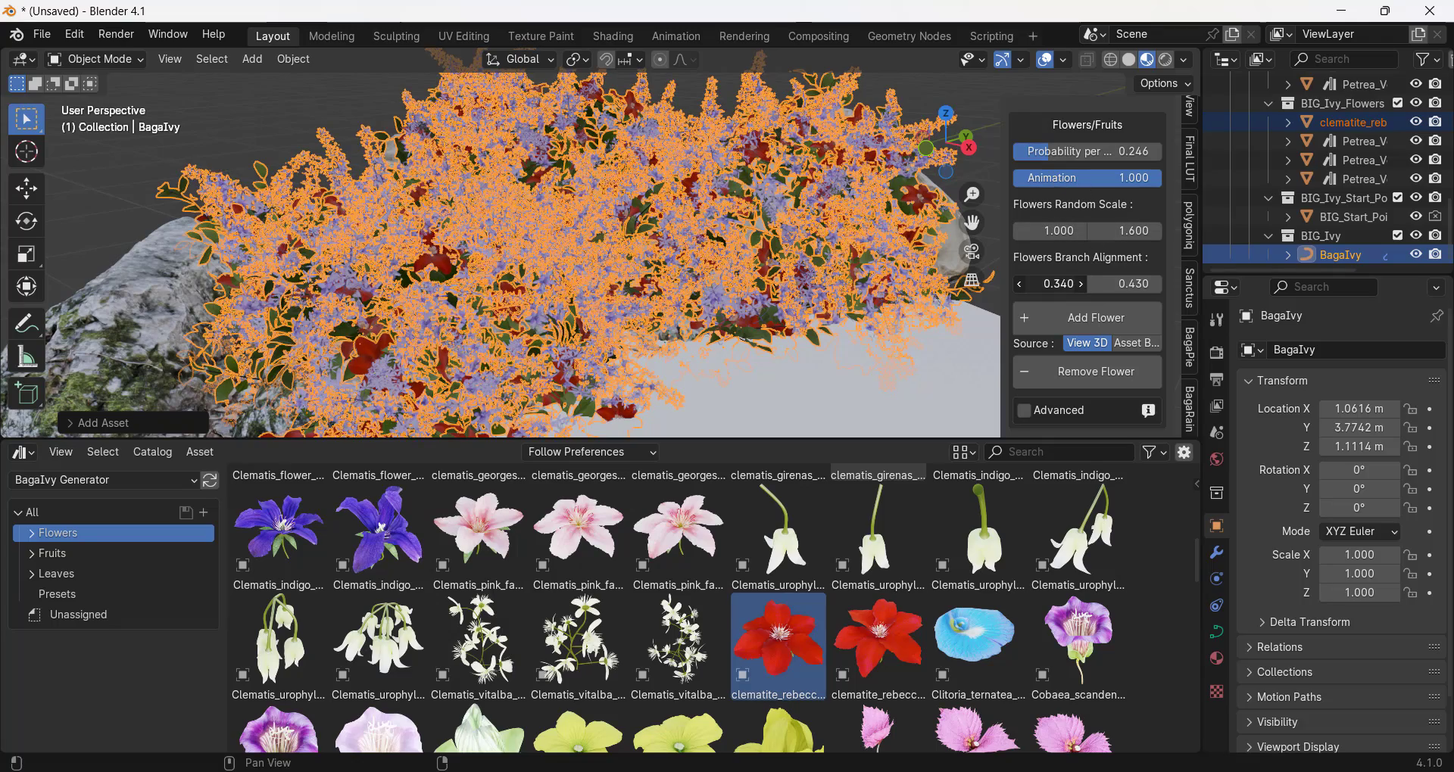
{"action": "left_click_drag", "start_coordinate": [1059, 284], "coordinate": [1094, 286]}
Step: Deselect the ivy and examine its mixed purple and red flowers on the rocks from different angles and distances
{"action": "scroll", "coordinate": [795, 262], "scroll_direction": "down", "scroll_amount": 4}
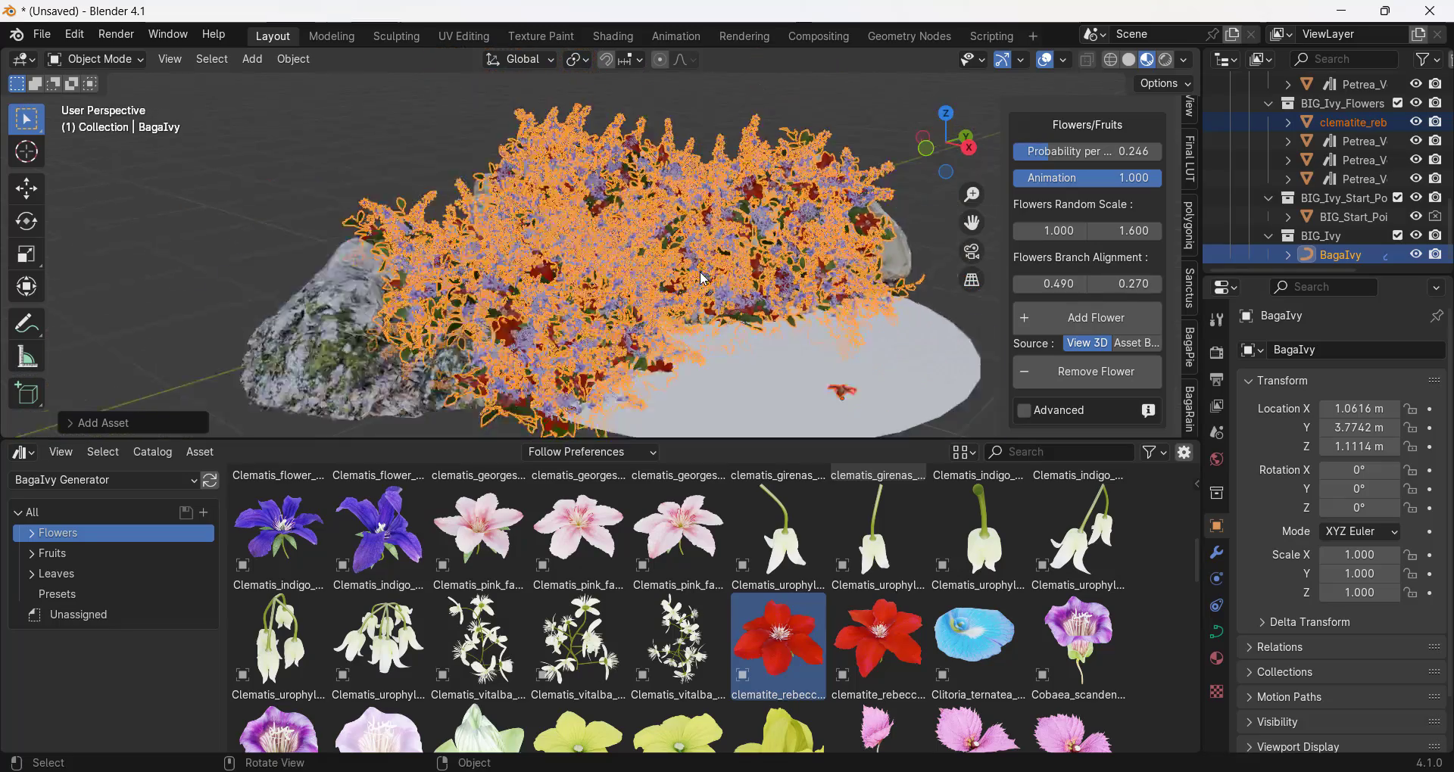
{"action": "middle_click_drag", "start_coordinate": [832, 186], "coordinate": [811, 177]}
{"action": "left_click", "coordinate": [827, 137]}
{"action": "scroll", "coordinate": [865, 216], "scroll_direction": "up", "scroll_amount": 3}
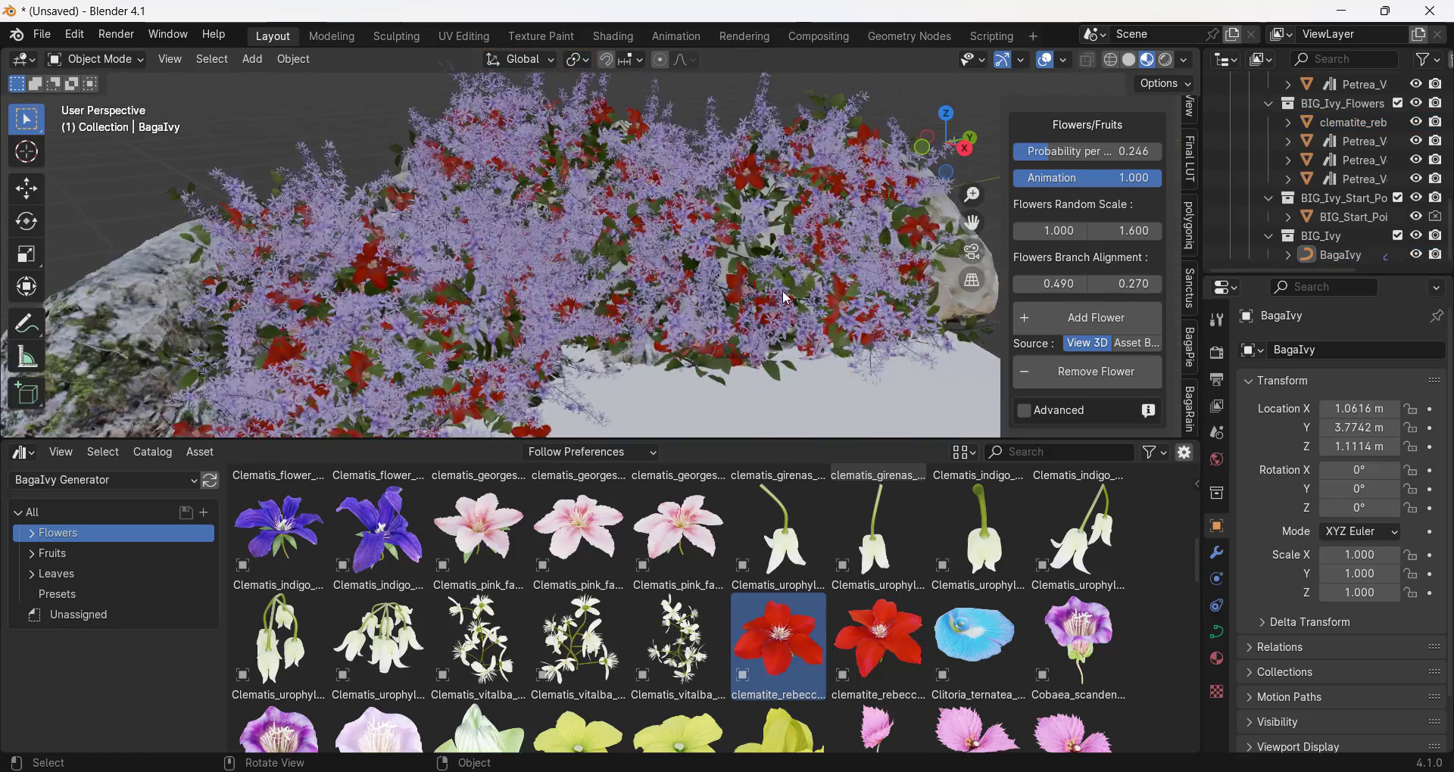
{"action": "middle_click_drag", "start_coordinate": [817, 280], "coordinate": [751, 290]}
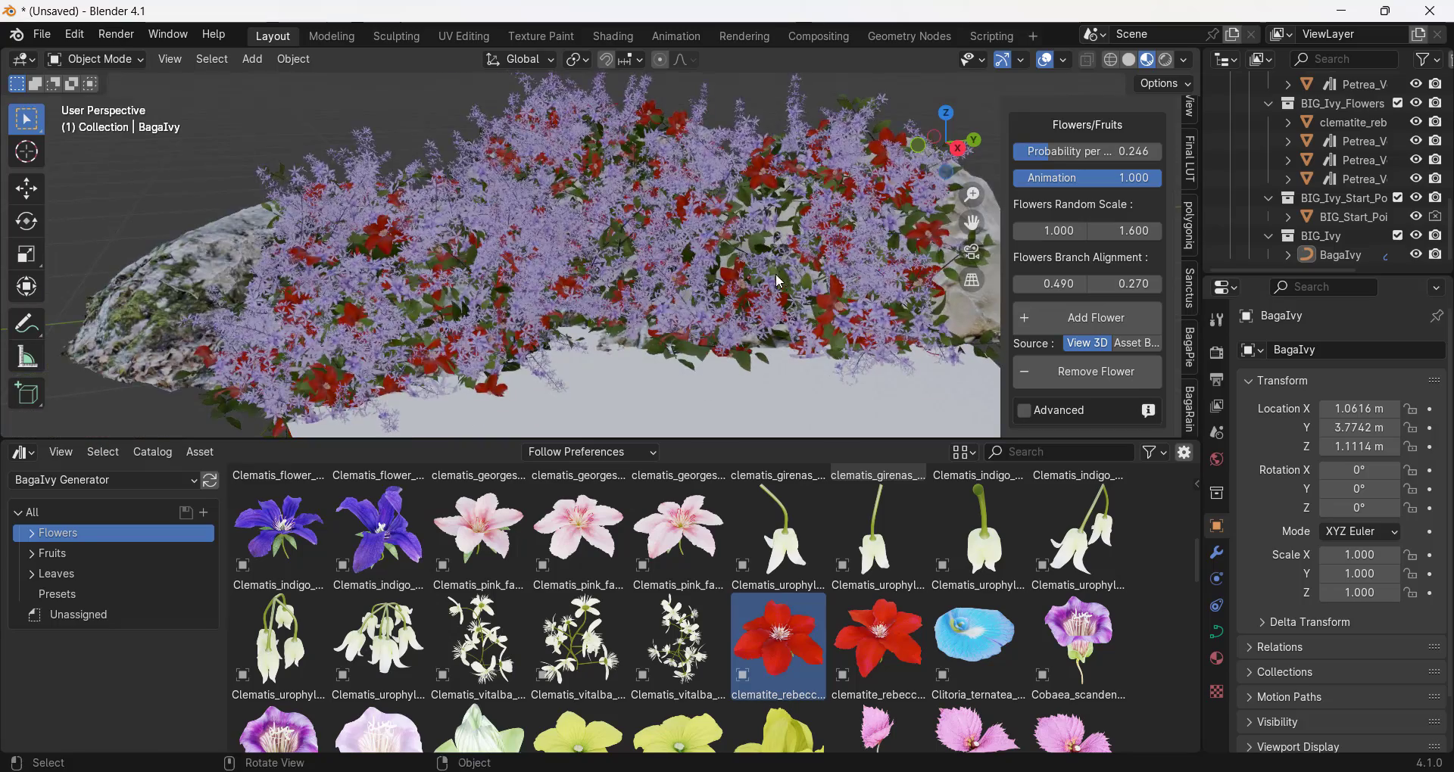
{"action": "scroll", "coordinate": [750, 290], "scroll_direction": "down", "scroll_amount": 4}
{"action": "scroll", "coordinate": [750, 290], "scroll_direction": "up", "scroll_amount": 4}
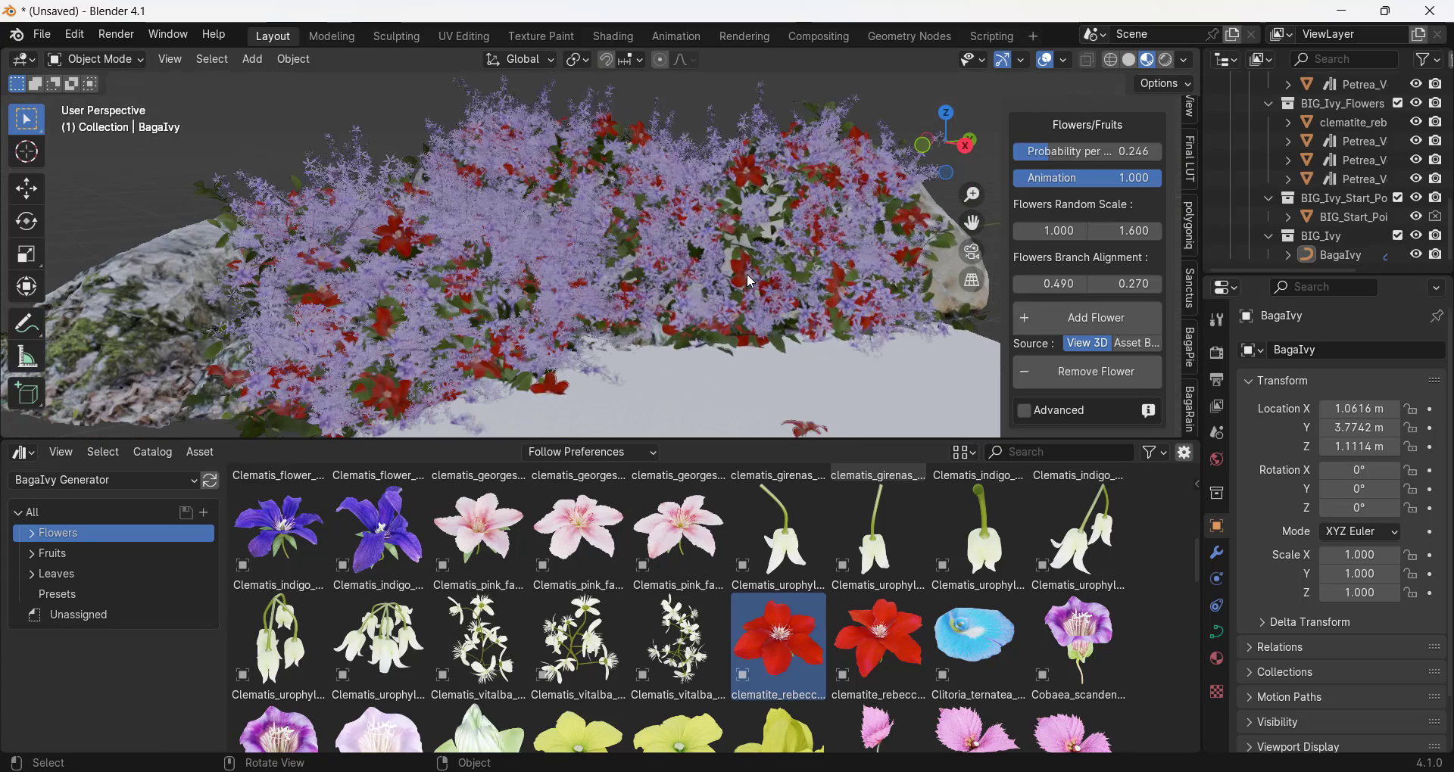
{"action": "scroll", "coordinate": [750, 282], "scroll_direction": "down", "scroll_amount": 2}
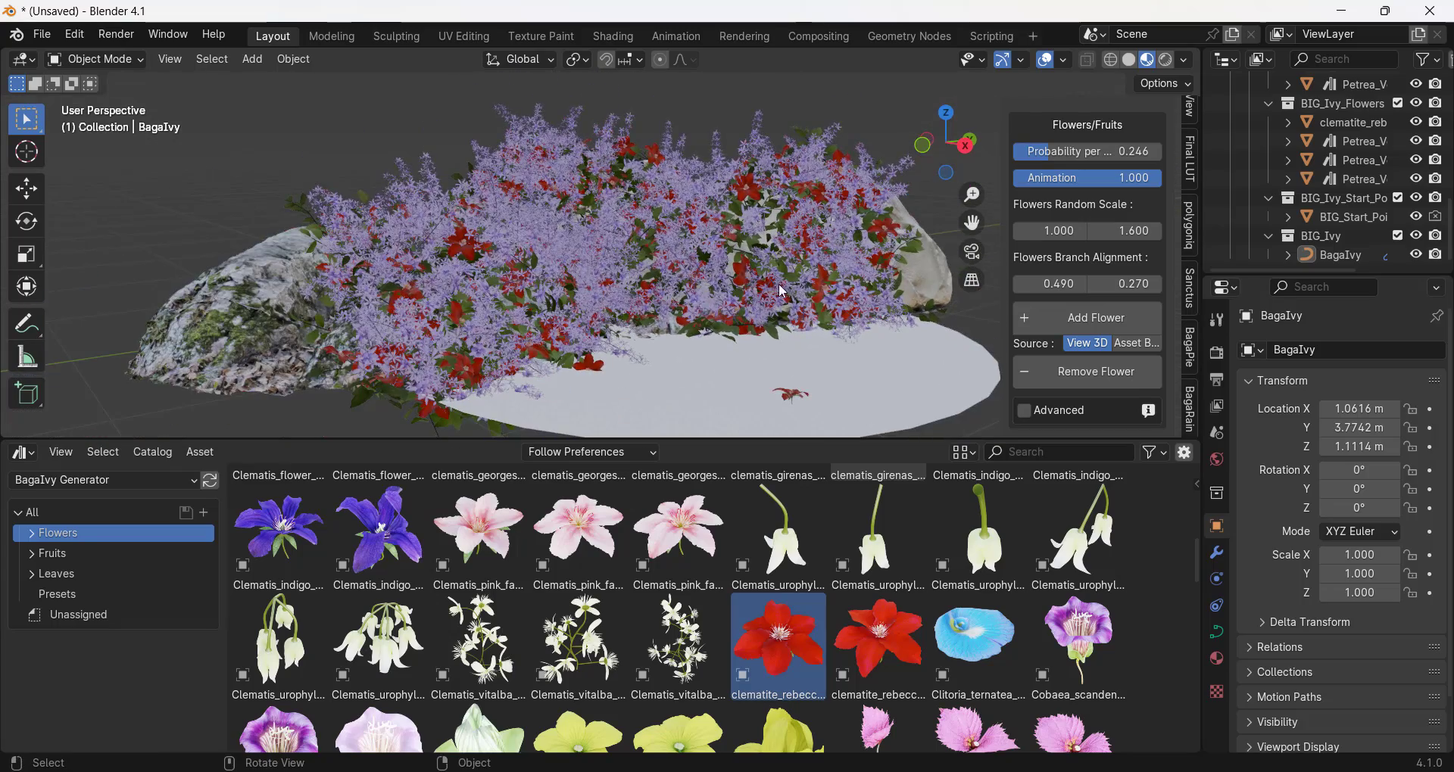
{"action": "scroll", "coordinate": [1100, 287], "scroll_direction": "down", "scroll_amount": 5}
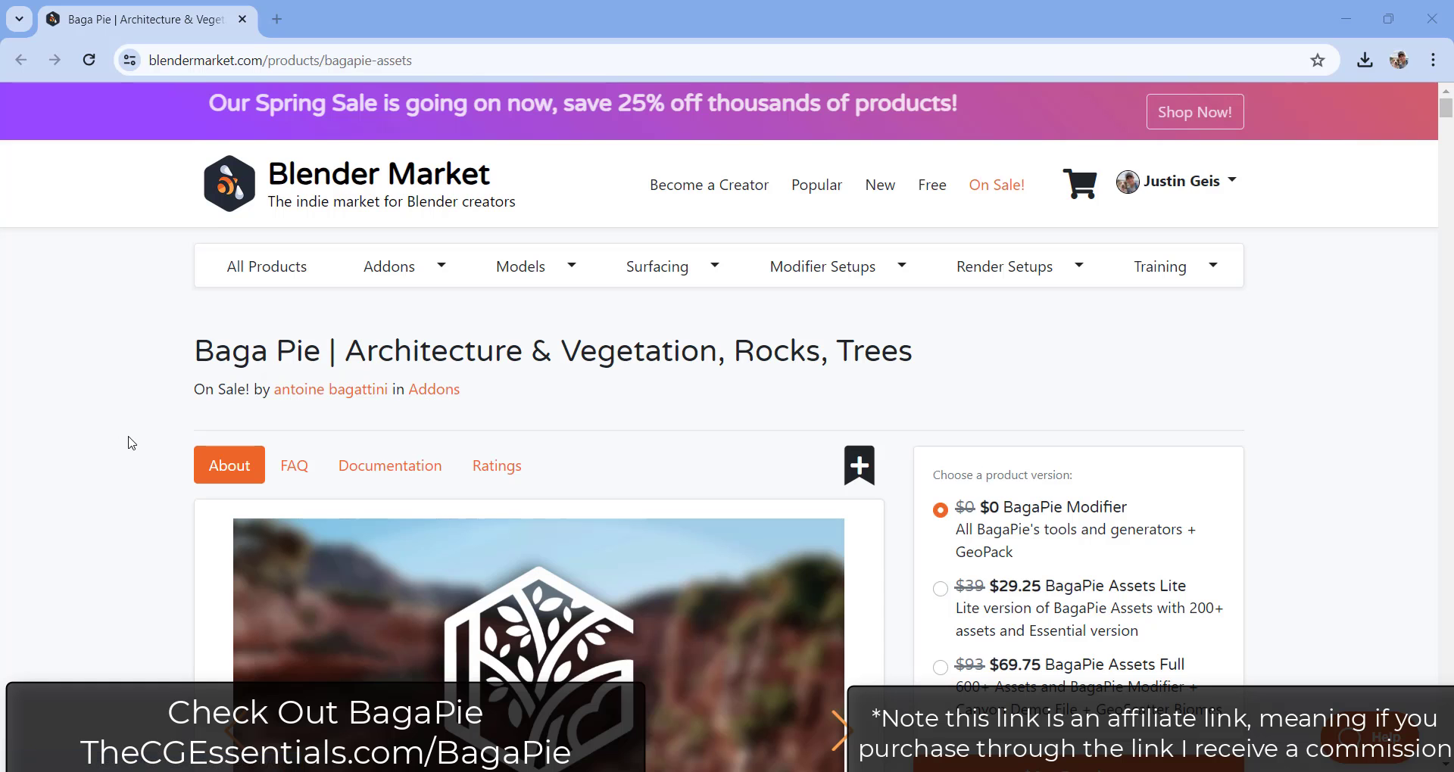
Step: Switch to the Baga Pie product page in the browser and review its versions and description down to Parametric Presets
{"action": "scroll", "coordinate": [130, 440], "scroll_direction": "down", "scroll_amount": 2}
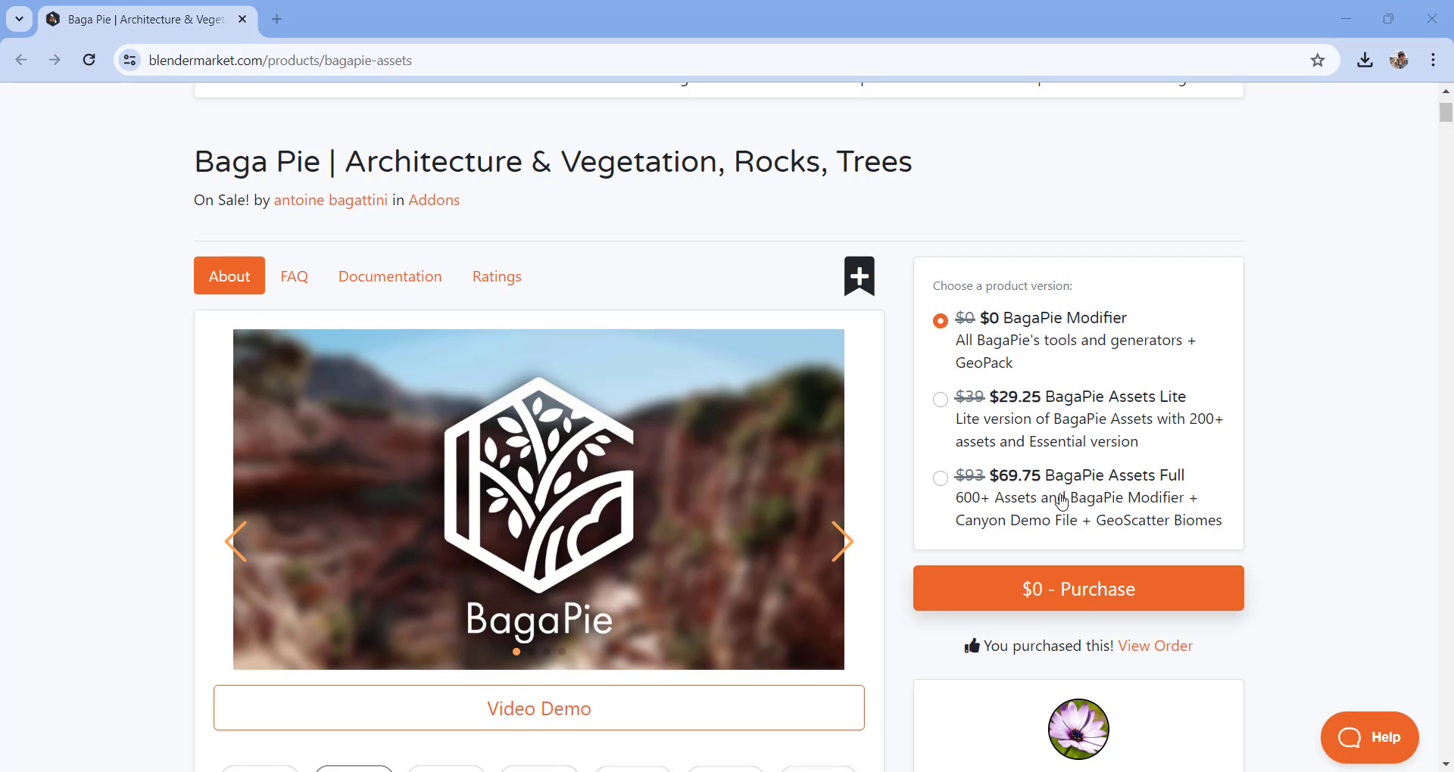
{"action": "scroll", "coordinate": [985, 500], "scroll_direction": "down", "scroll_amount": 4}
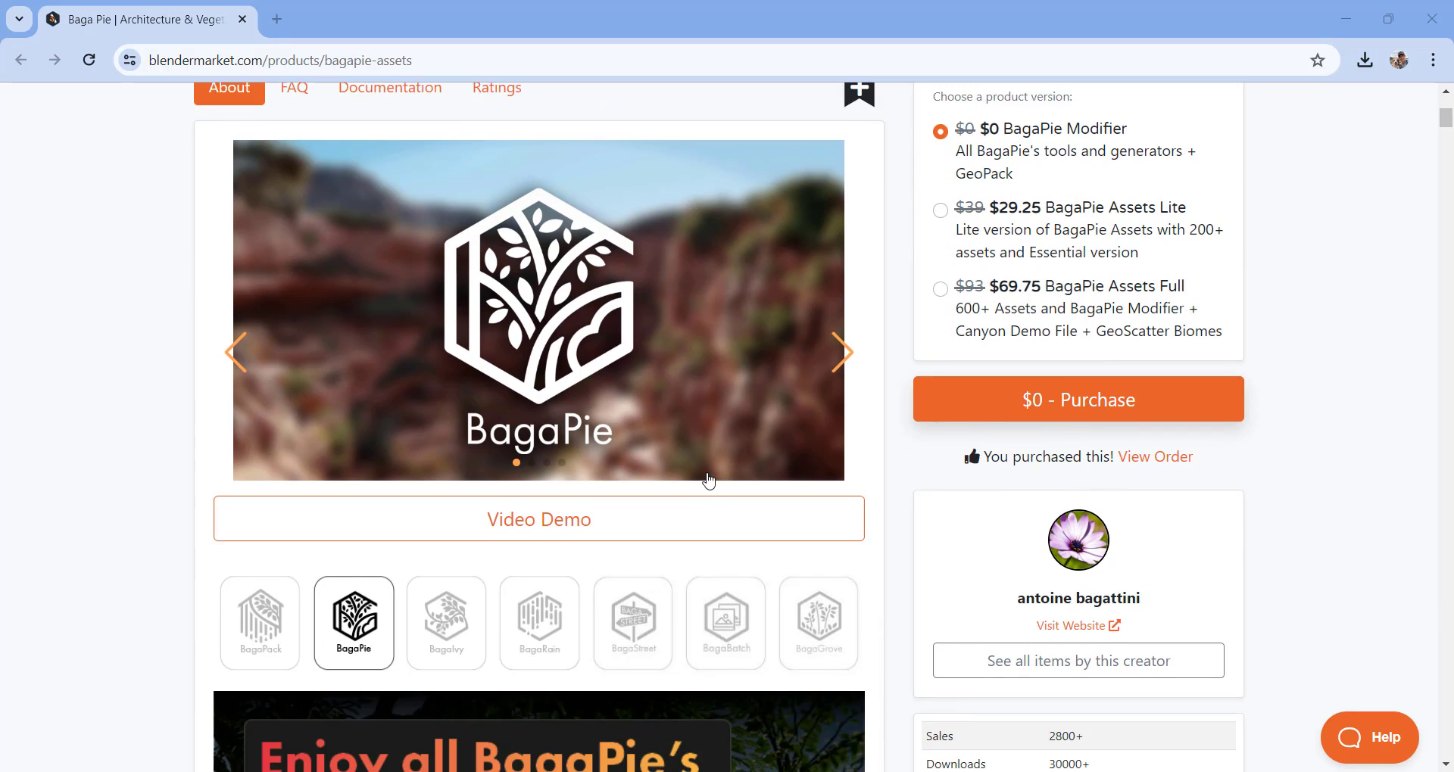
{"action": "scroll", "coordinate": [606, 370], "scroll_direction": "down", "scroll_amount": 20}
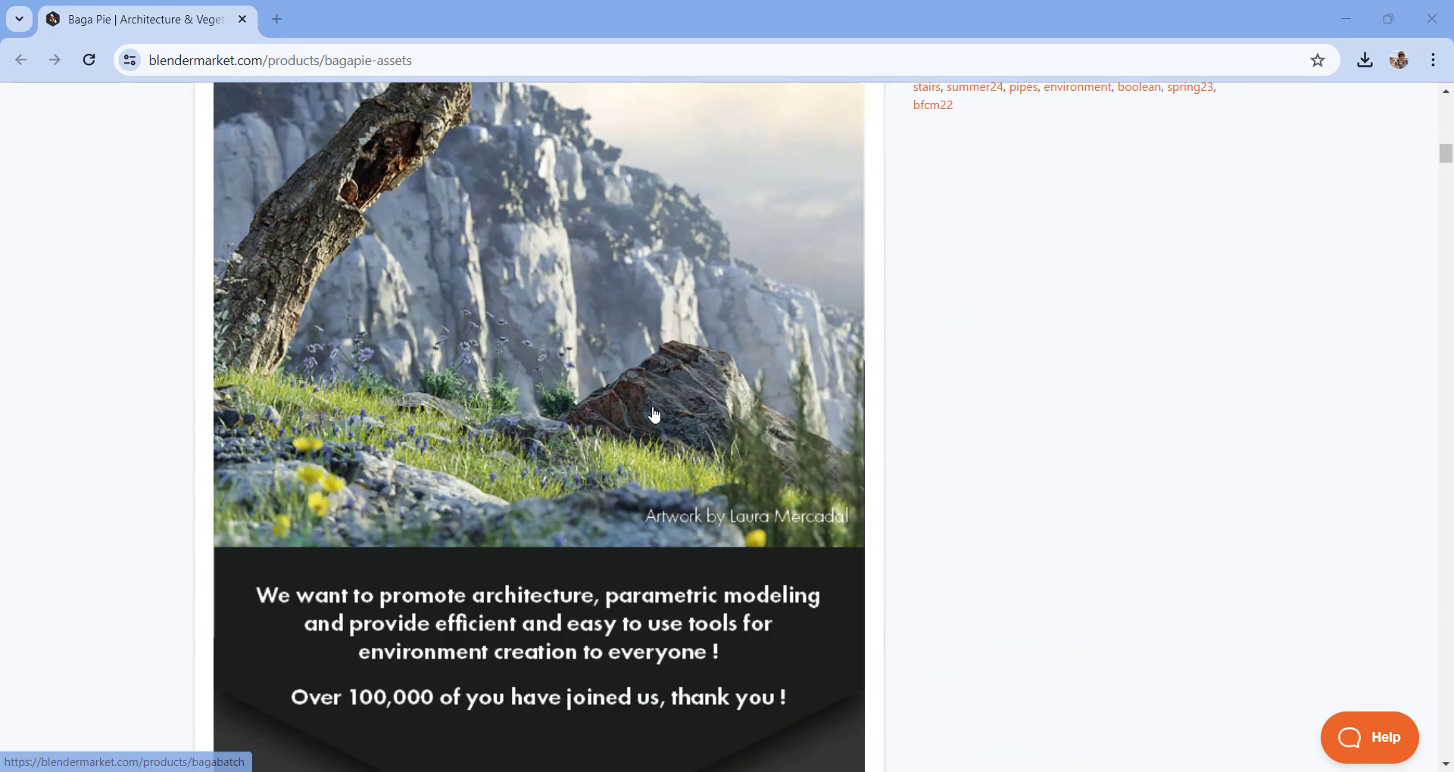
{"action": "scroll", "coordinate": [612, 277], "scroll_direction": "down", "scroll_amount": 6}
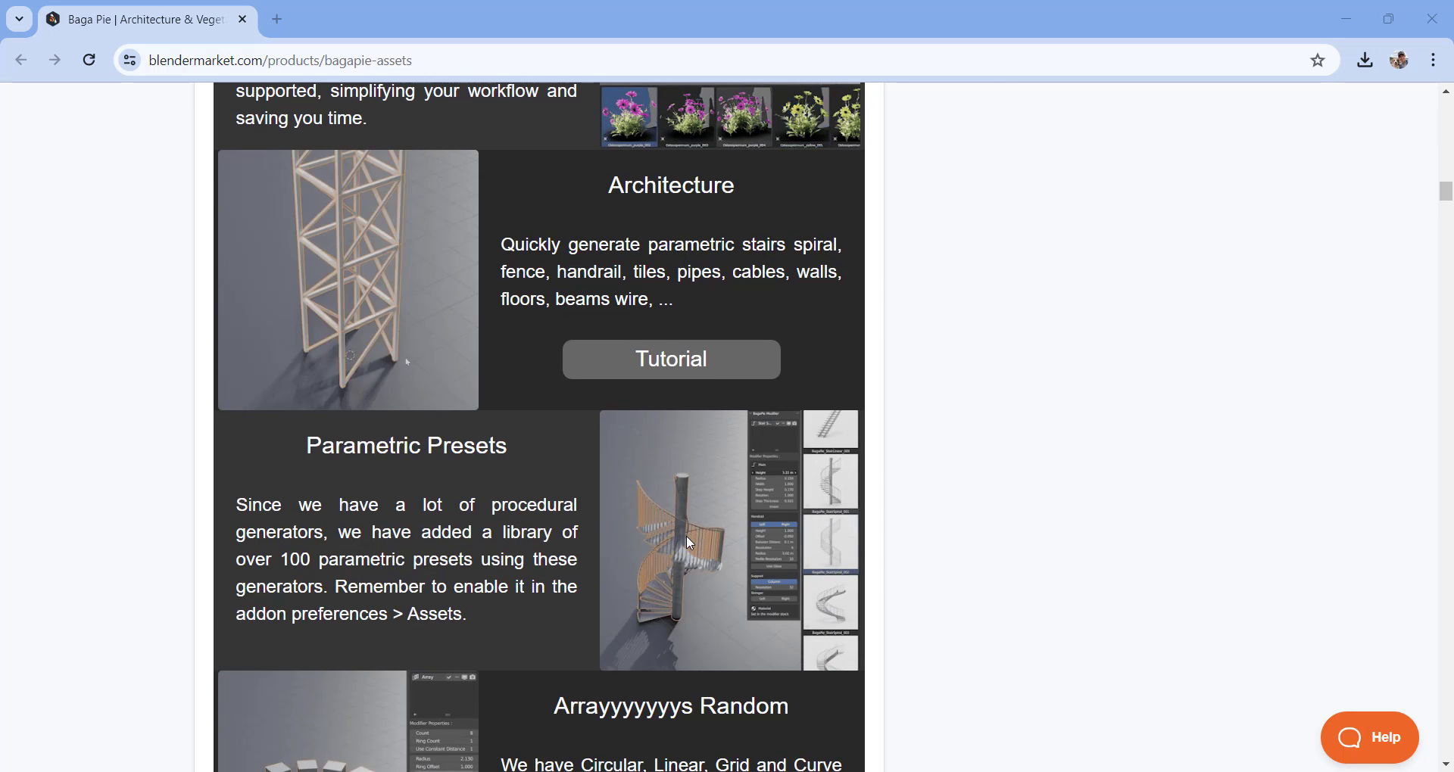
Step: Review the Baga Pie product page's versions, architecture tools, arrays and BagaPie Assets overview down to the stylised models
{"action": "scroll", "coordinate": [687, 534], "scroll_direction": "down", "scroll_amount": 3}
{"action": "scroll", "coordinate": [1110, 470], "scroll_direction": "up", "scroll_amount": 20}
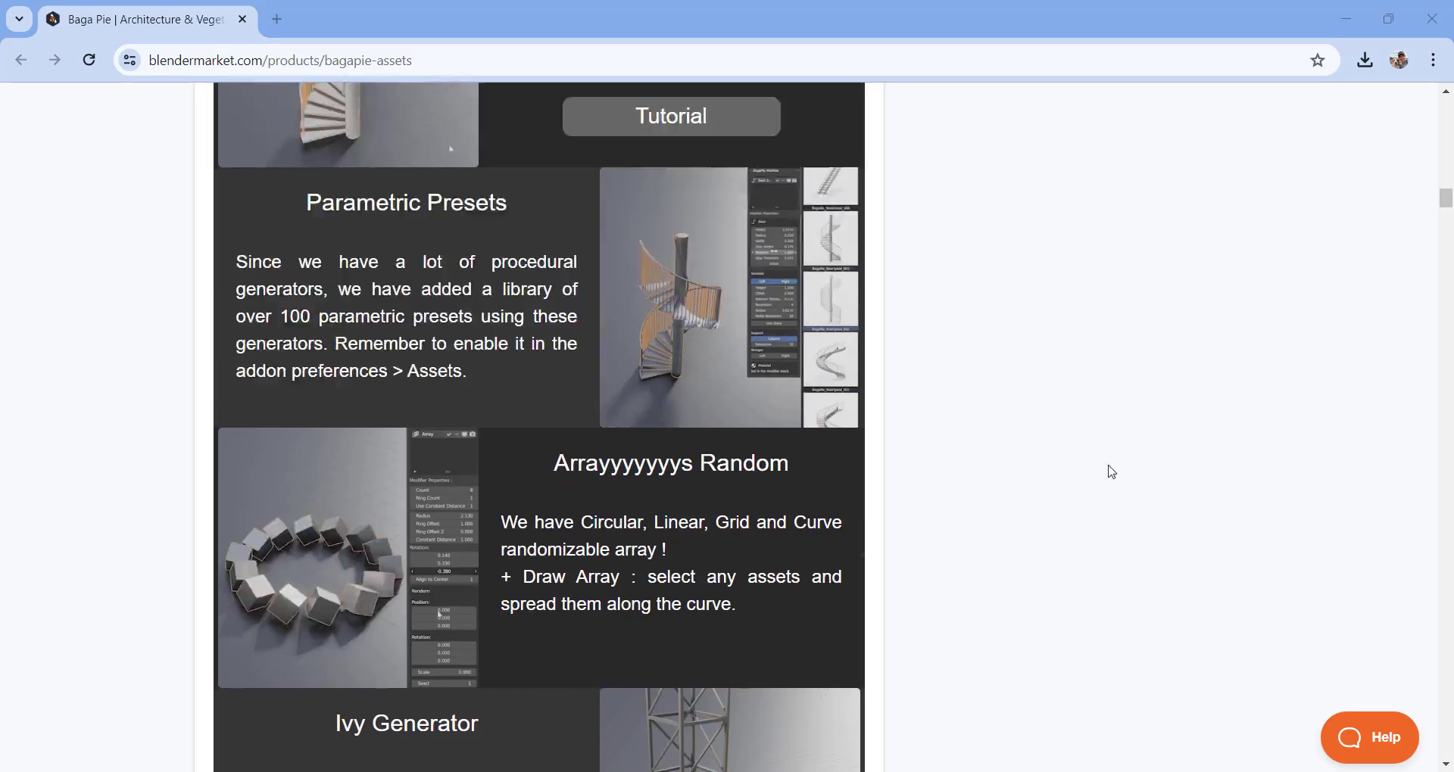
{"action": "scroll", "coordinate": [1159, 464], "scroll_direction": "up", "scroll_amount": 10}
{"action": "scroll", "coordinate": [702, 485], "scroll_direction": "down", "scroll_amount": 20}
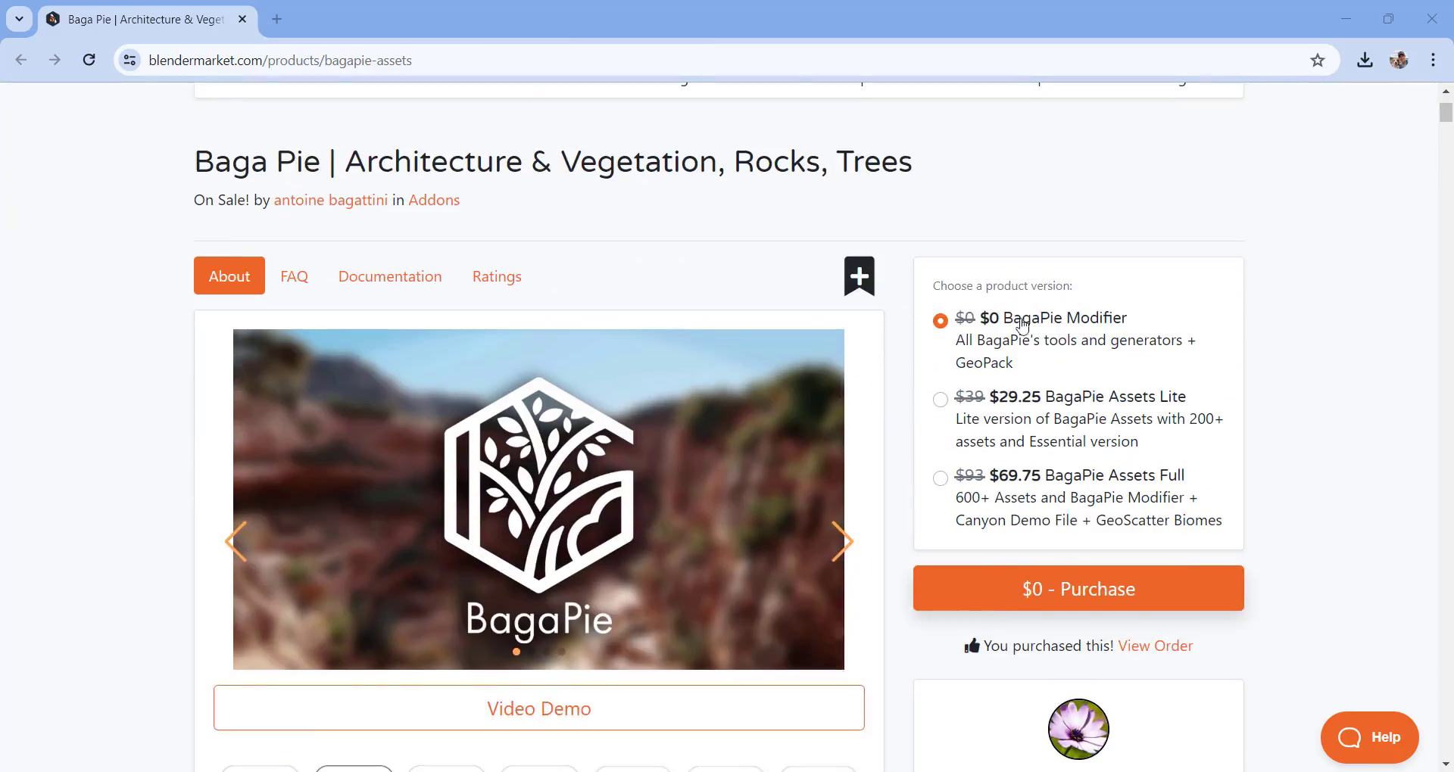
{"action": "scroll", "coordinate": [703, 485], "scroll_direction": "down", "scroll_amount": 20}
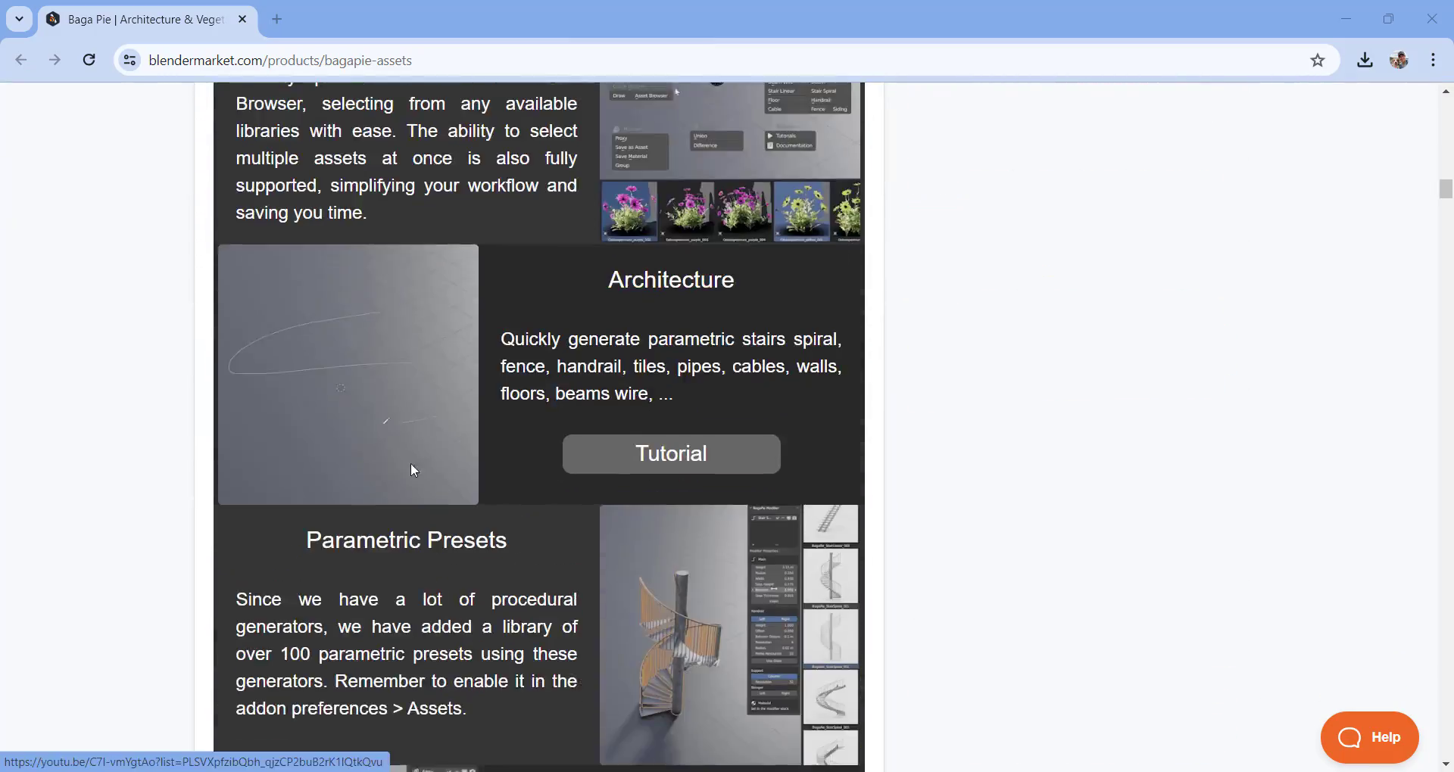
{"action": "scroll", "coordinate": [321, 473], "scroll_direction": "up", "scroll_amount": 20}
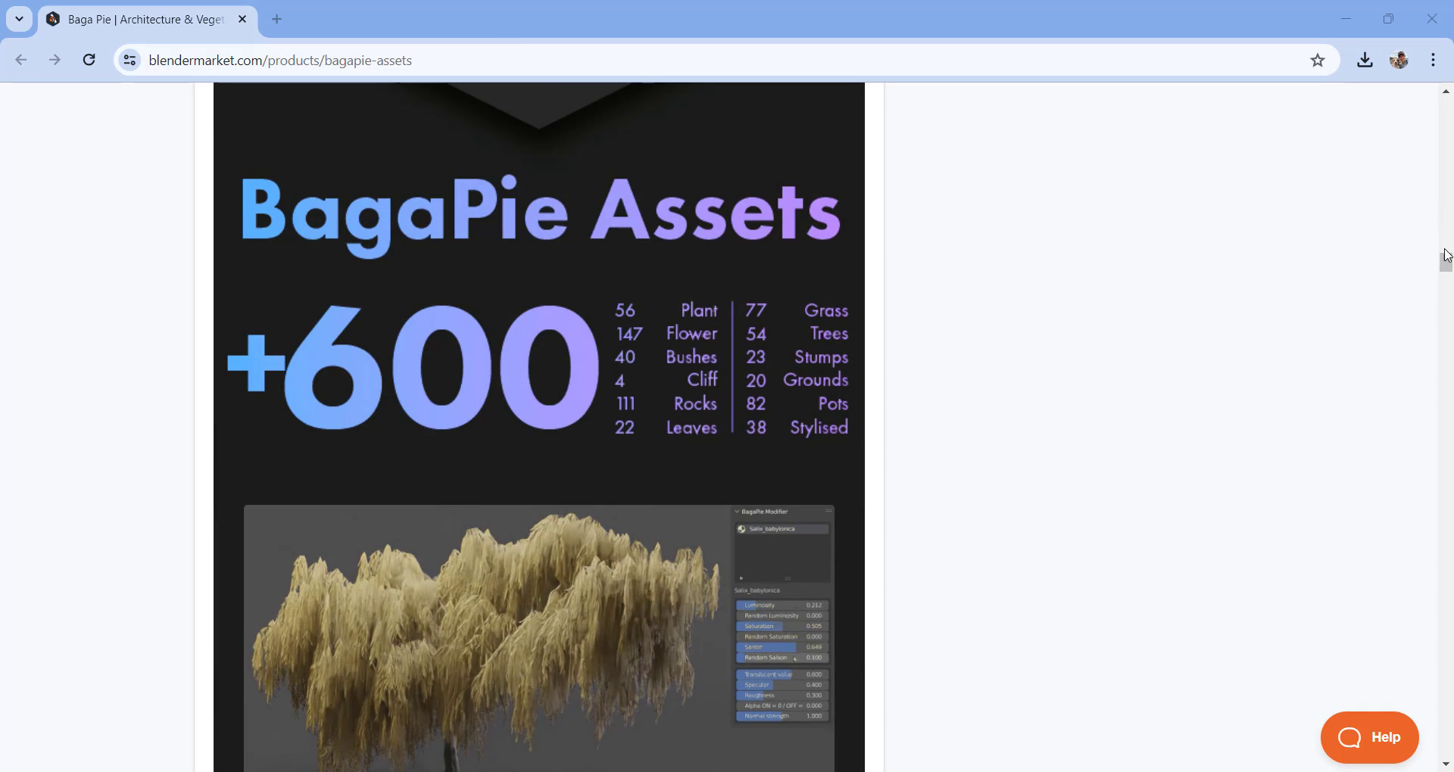
{"action": "left_click_drag", "start_coordinate": [1447, 271], "coordinate": [1443, 599]}
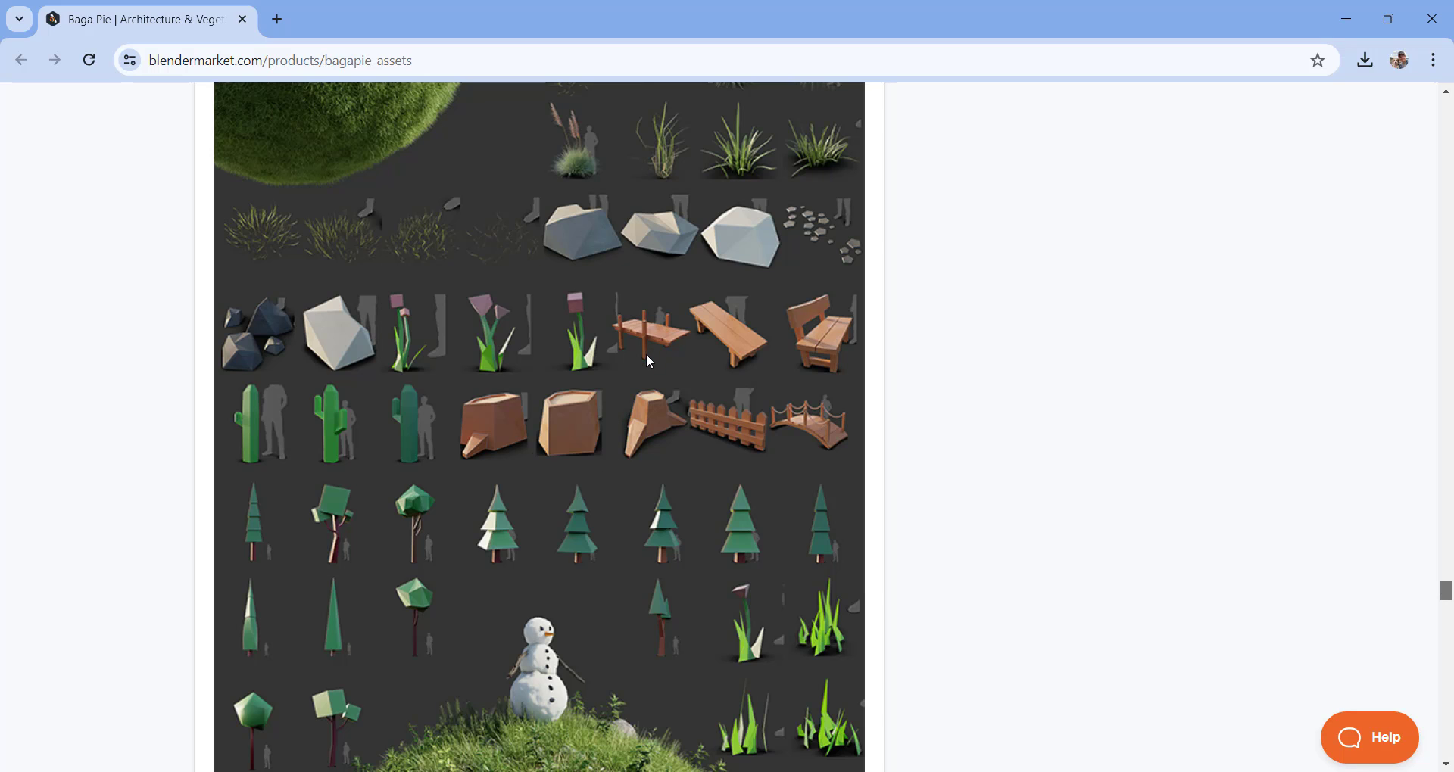
Step: Switch to Blender and open the preferences at the BagaPie Modifier add-on's asset installation options
{"action": "left_click", "coordinate": [1346, 15]}
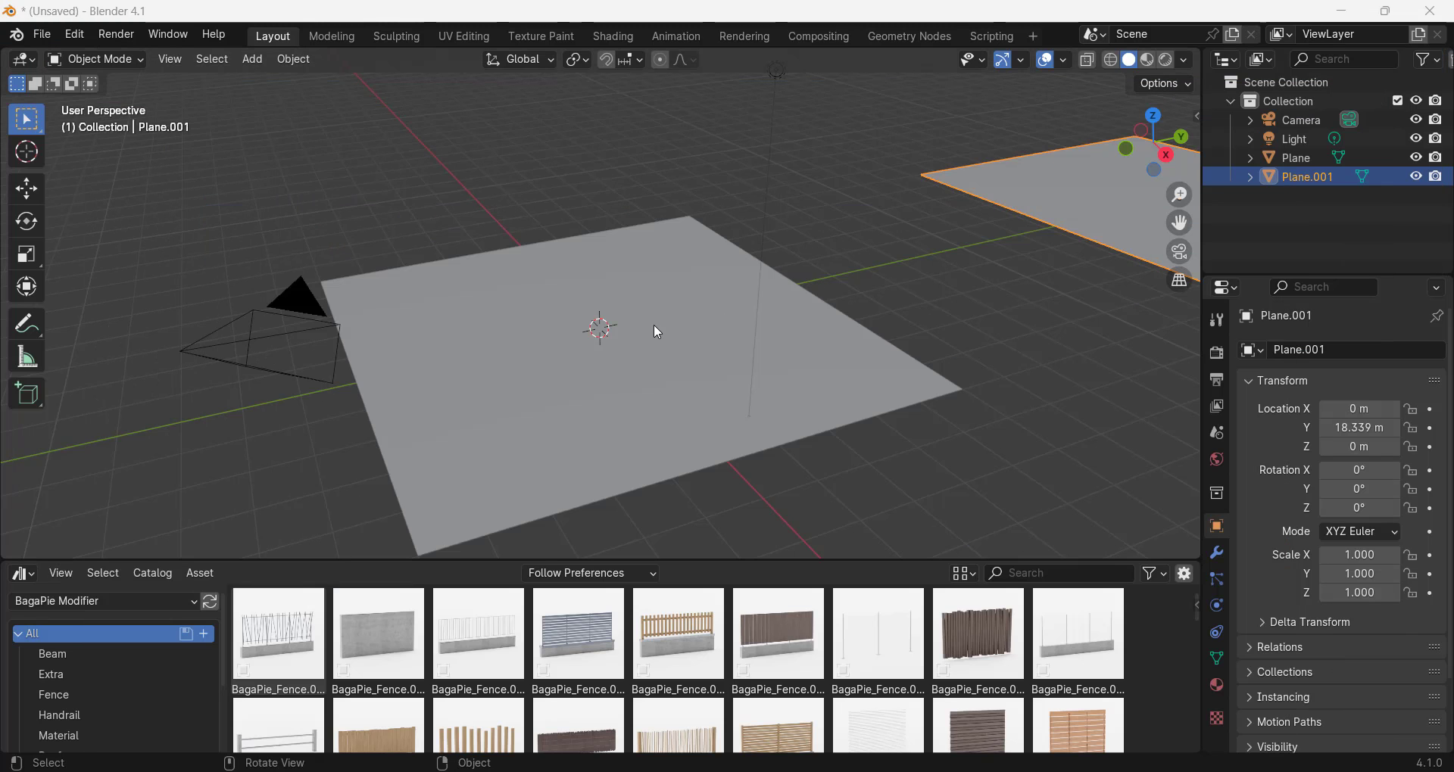
{"action": "left_click", "coordinate": [75, 33]}
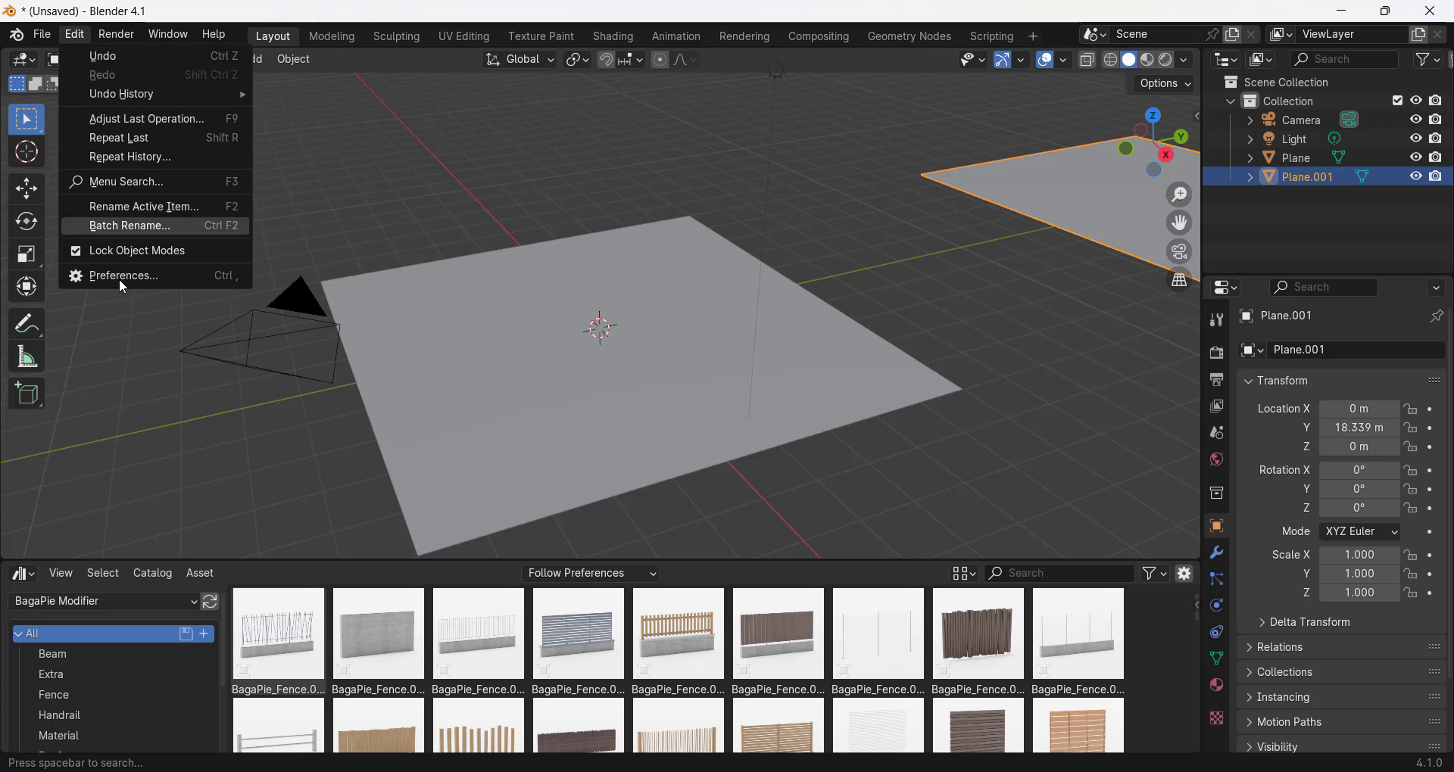
{"action": "left_click", "coordinate": [128, 277]}
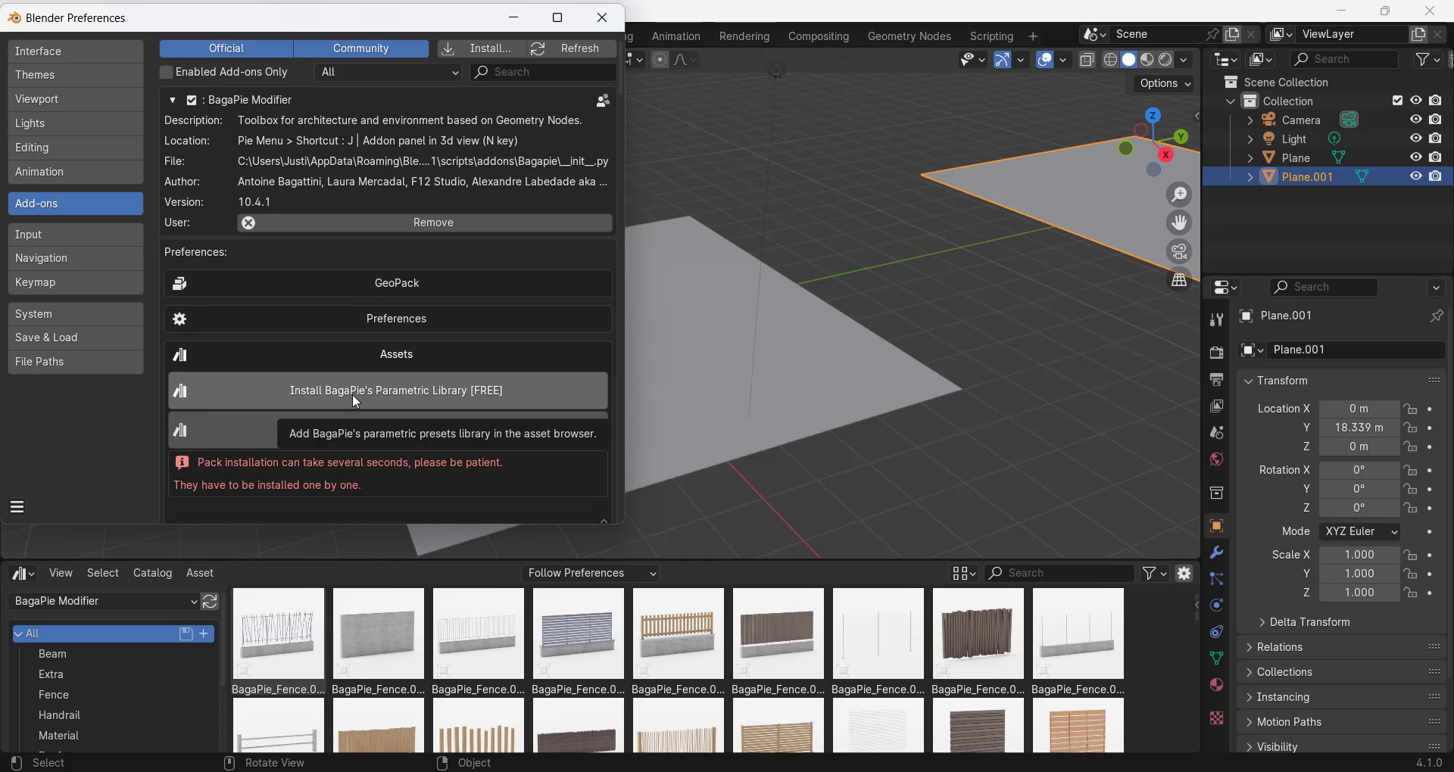
Step: Browse the BagaPie Modifier asset library from fences and sidings through stairs, beams and floors to walls and wood materials
{"action": "scroll", "coordinate": [859, 657], "scroll_direction": "down", "scroll_amount": 2}
{"action": "scroll", "coordinate": [860, 658], "scroll_direction": "down", "scroll_amount": 2}
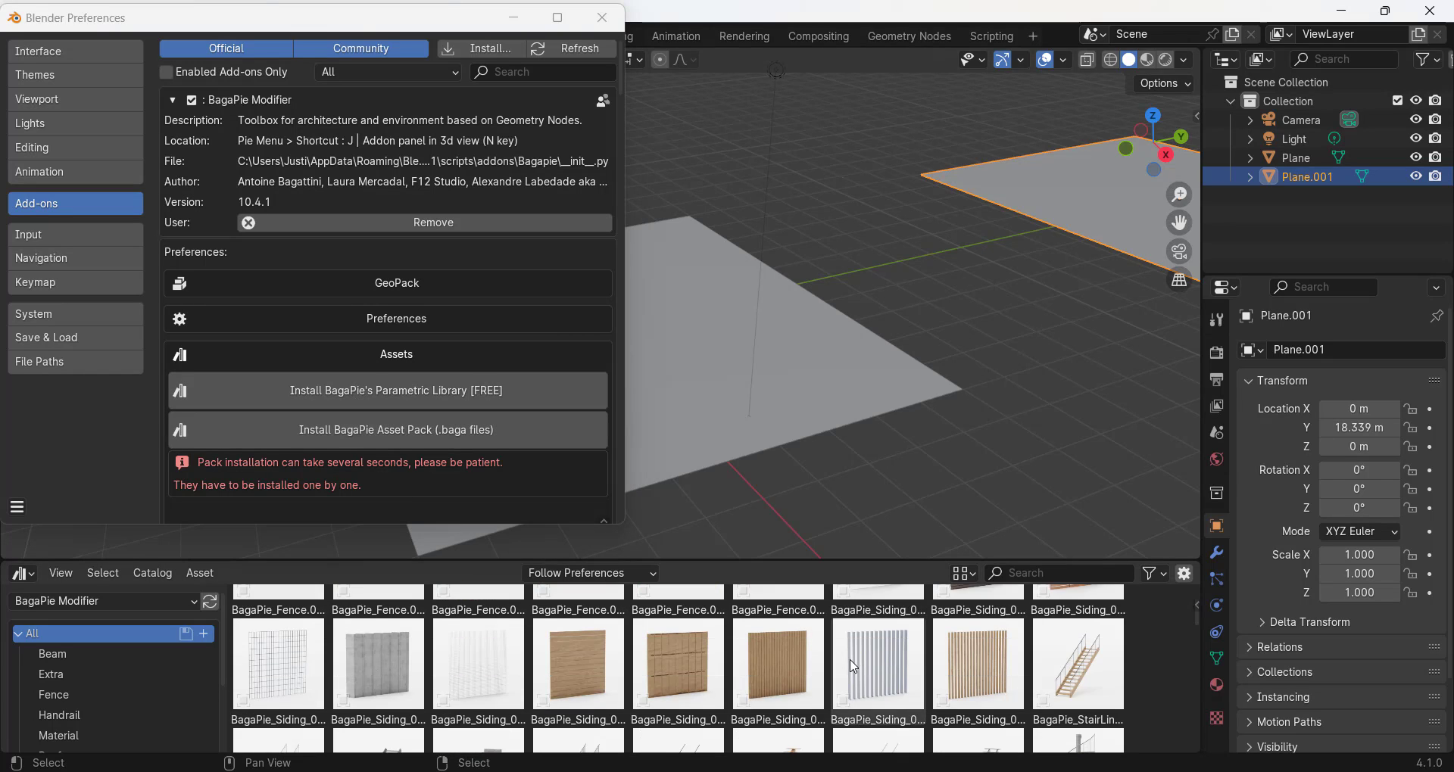
{"action": "scroll", "coordinate": [479, 736], "scroll_direction": "down", "scroll_amount": 8}
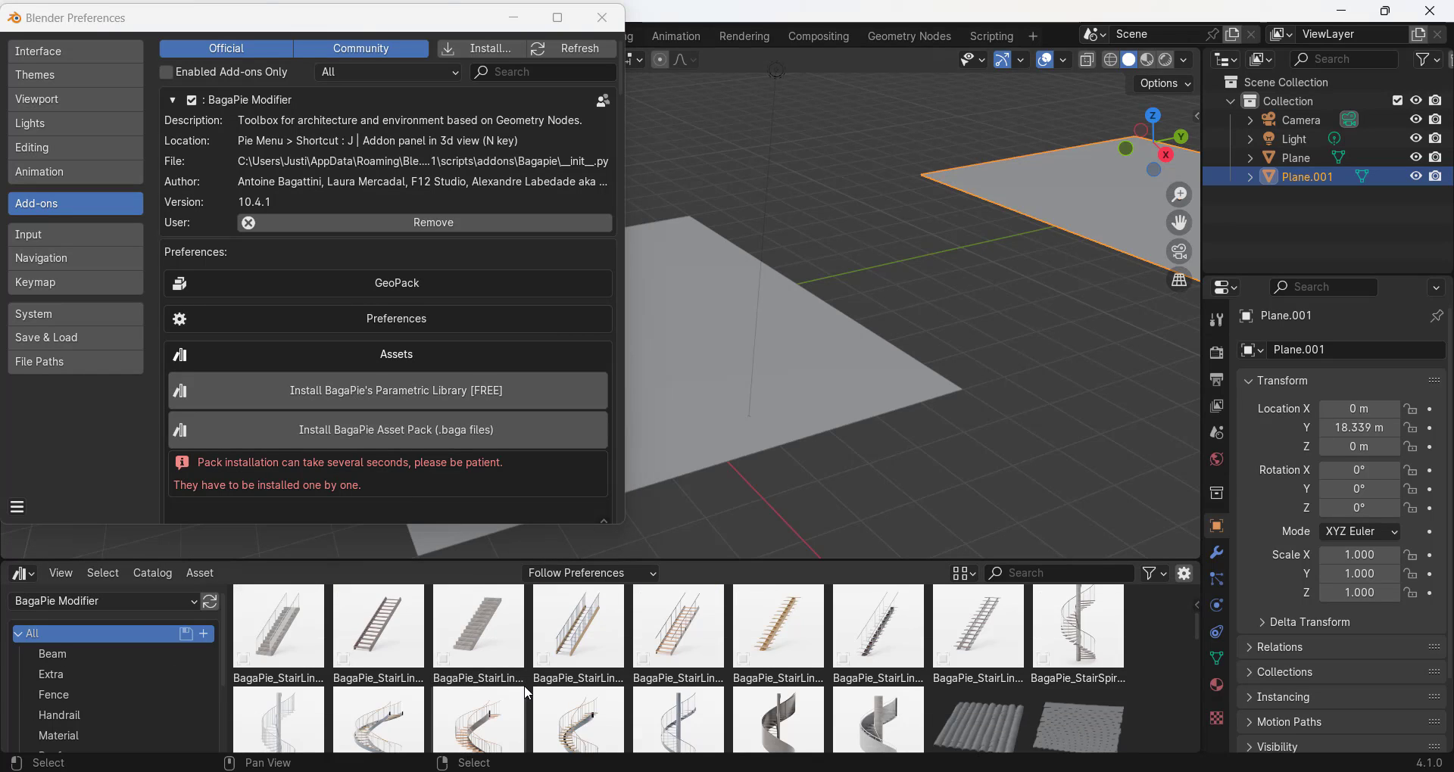
{"action": "scroll", "coordinate": [621, 657], "scroll_direction": "down", "scroll_amount": 10}
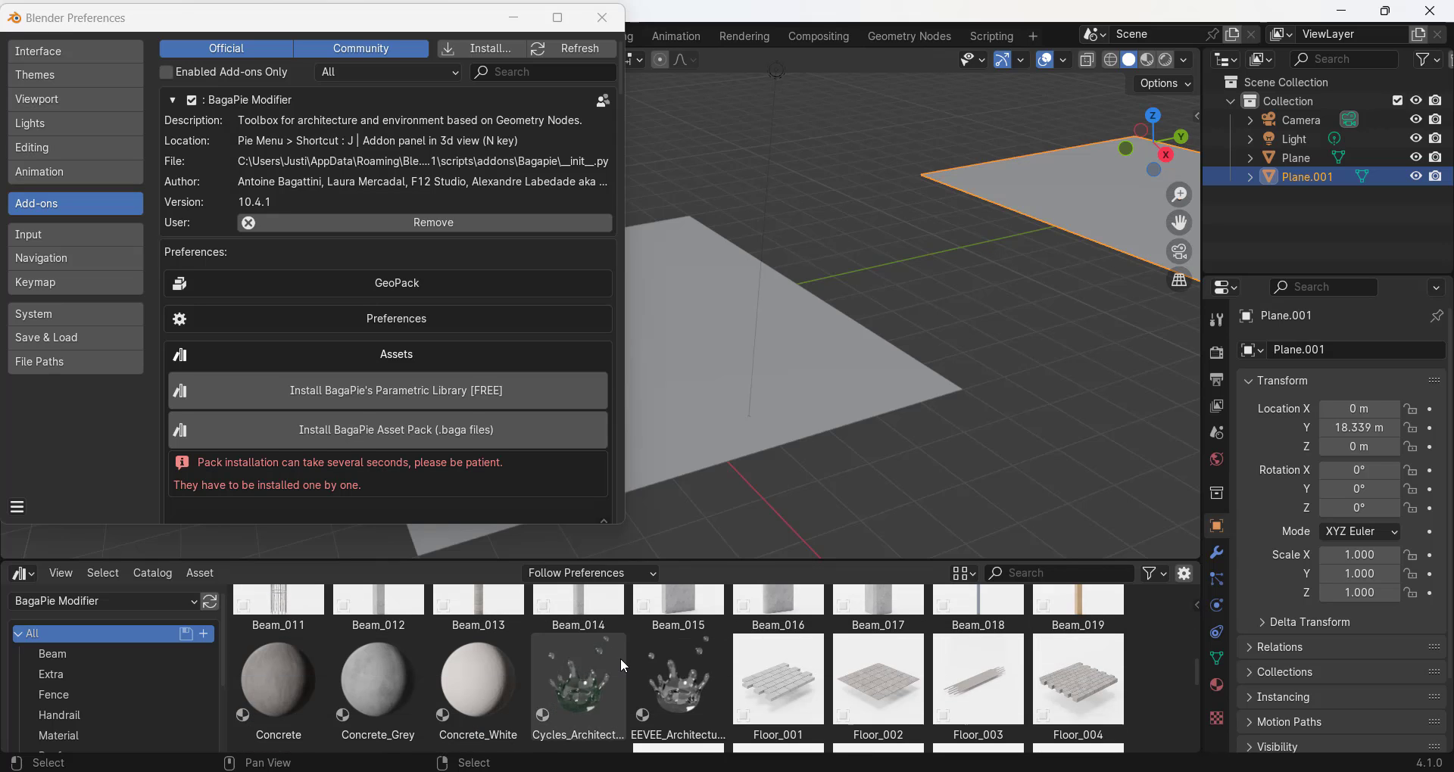
{"action": "scroll", "coordinate": [603, 665], "scroll_direction": "down", "scroll_amount": 6}
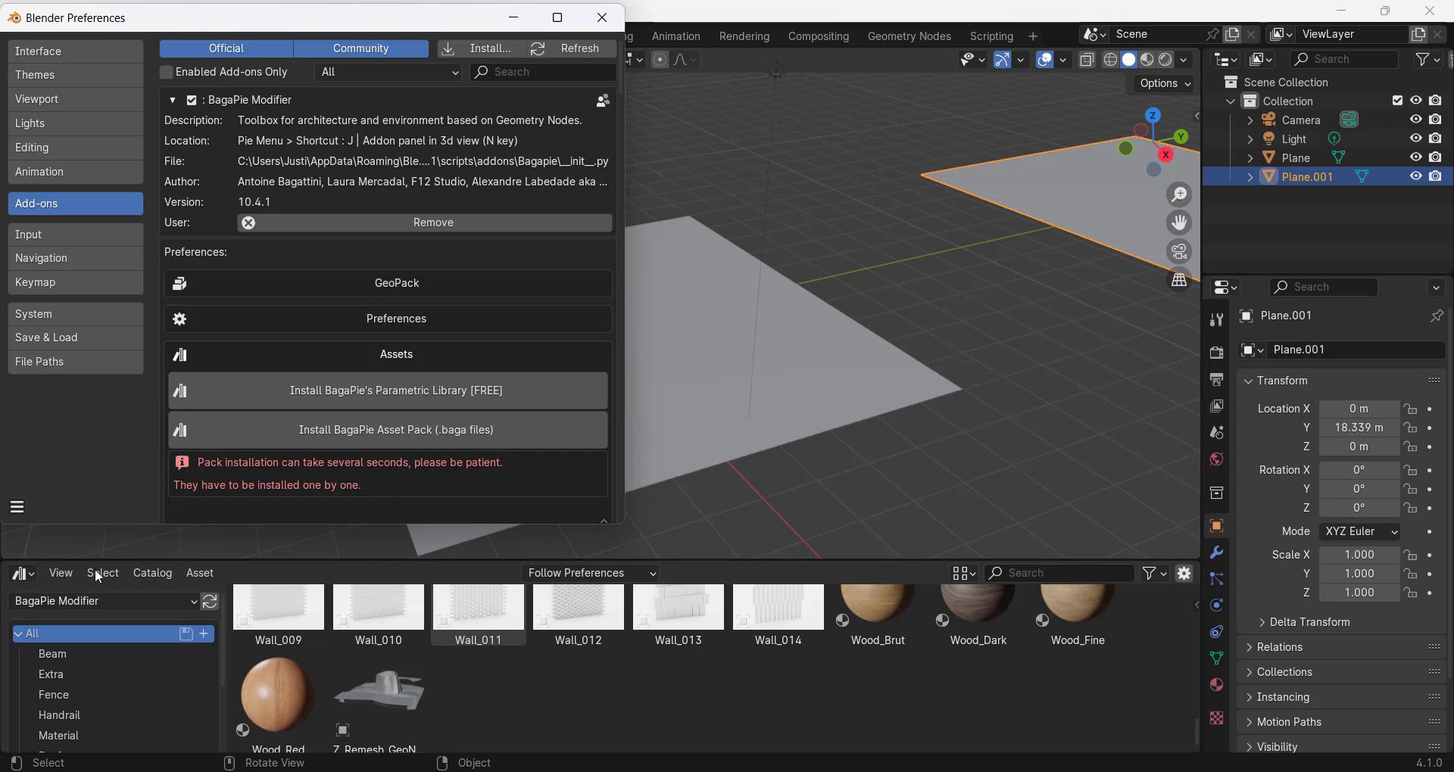
Step: Show the BagaPie Assets library in an enlarged asset browser, look through its plants and pots, and close the preferences
{"action": "left_click", "coordinate": [83, 601]}
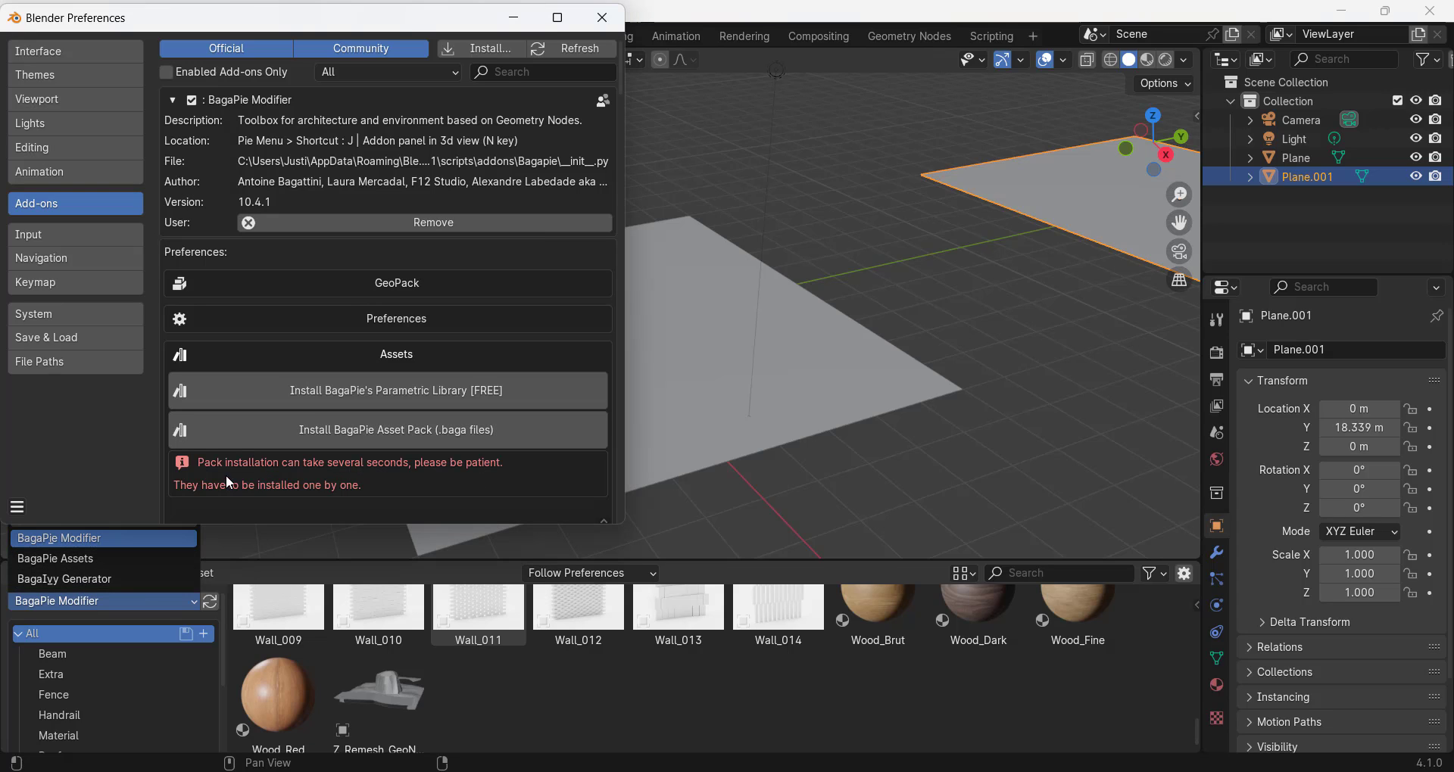
{"action": "left_click", "coordinate": [80, 558]}
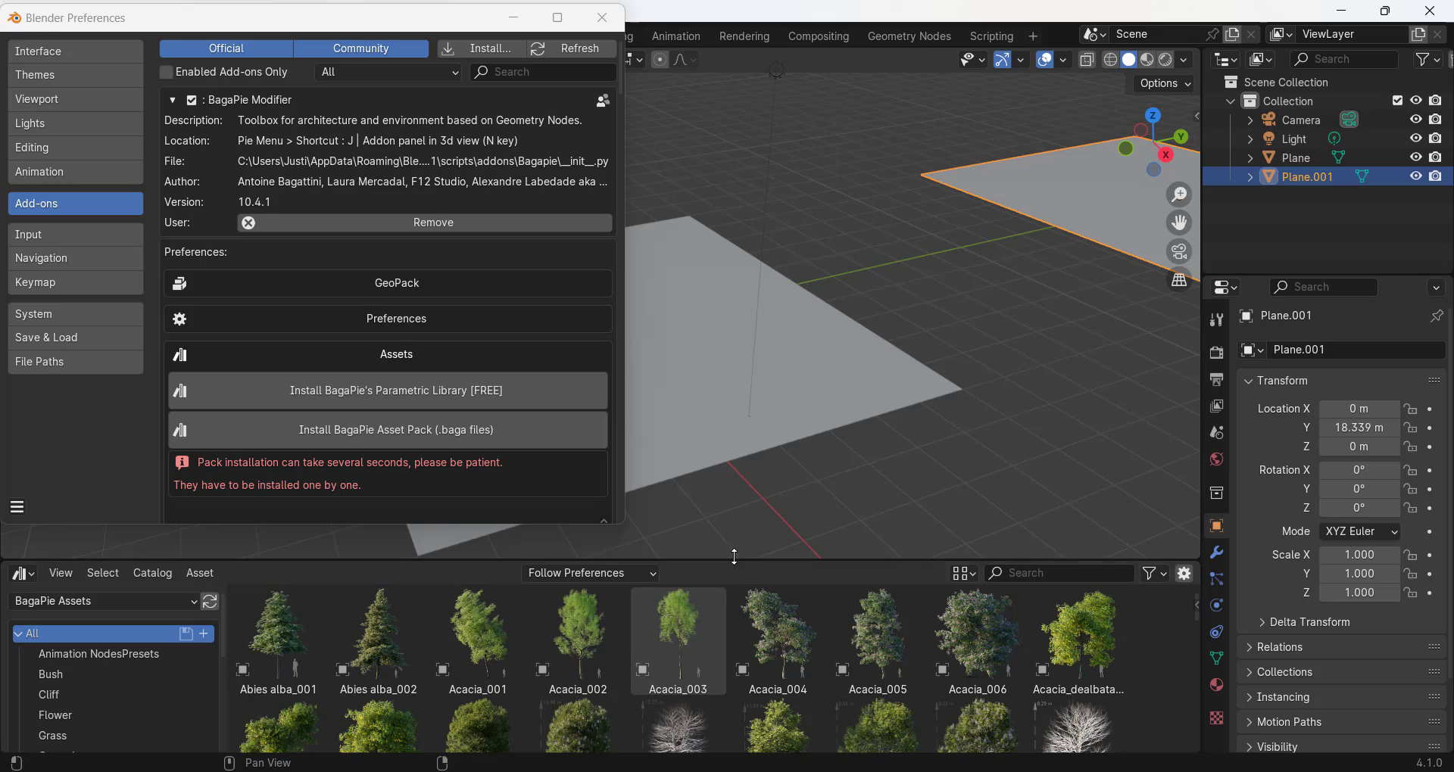
{"action": "left_click_drag", "start_coordinate": [739, 559], "coordinate": [739, 371]}
{"action": "scroll", "coordinate": [825, 571], "scroll_direction": "down", "scroll_amount": 10}
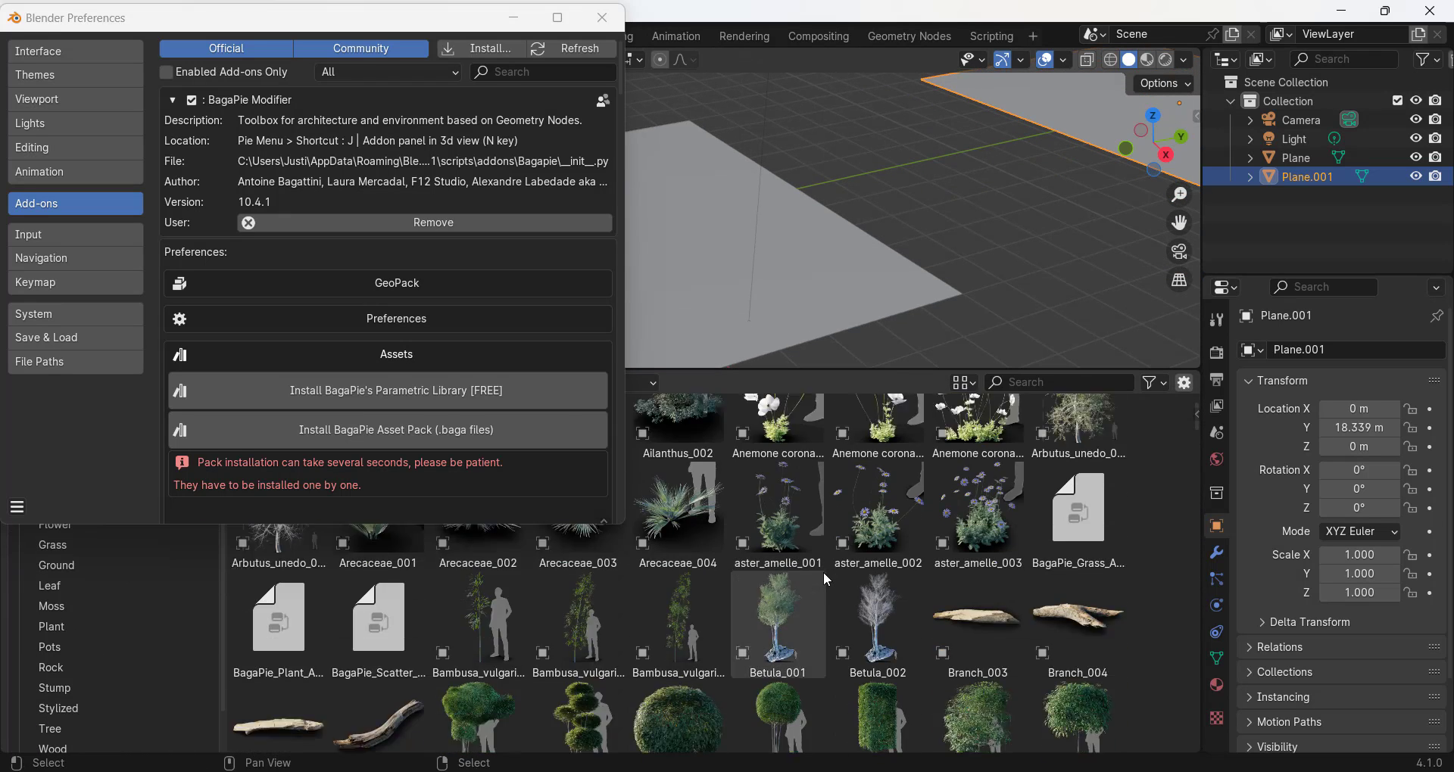
{"action": "scroll", "coordinate": [848, 618], "scroll_direction": "down", "scroll_amount": 10}
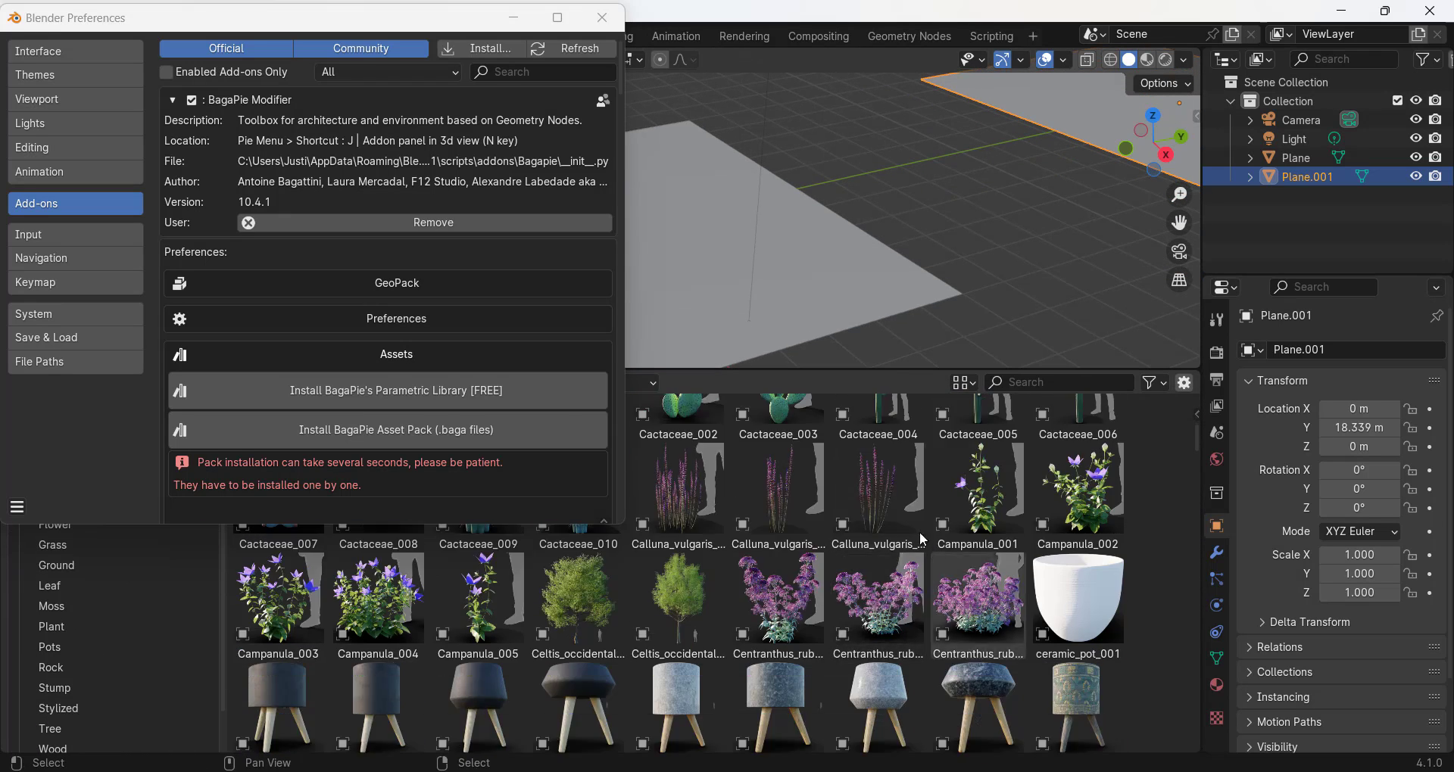
{"action": "scroll", "coordinate": [802, 575], "scroll_direction": "down", "scroll_amount": 10}
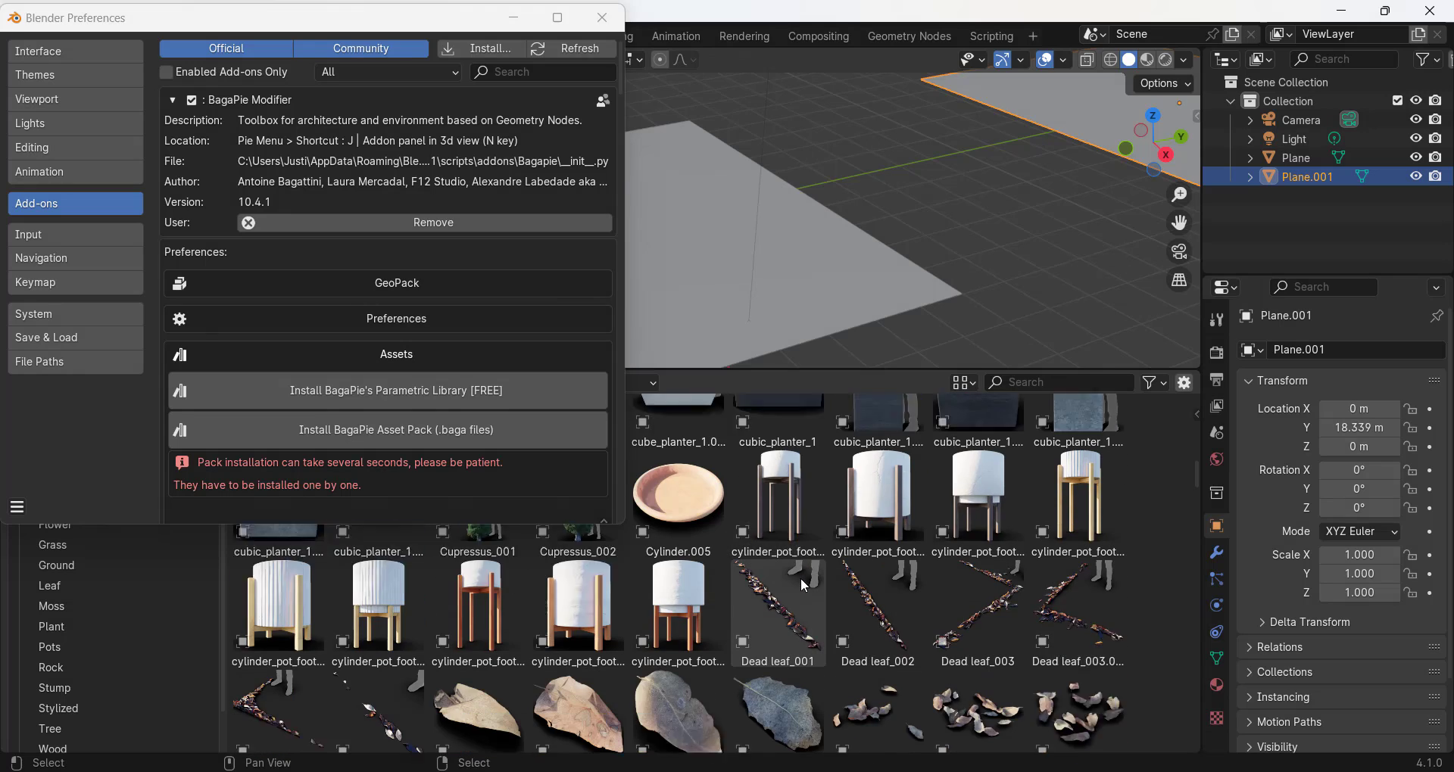
{"action": "scroll", "coordinate": [803, 577], "scroll_direction": "up", "scroll_amount": 3}
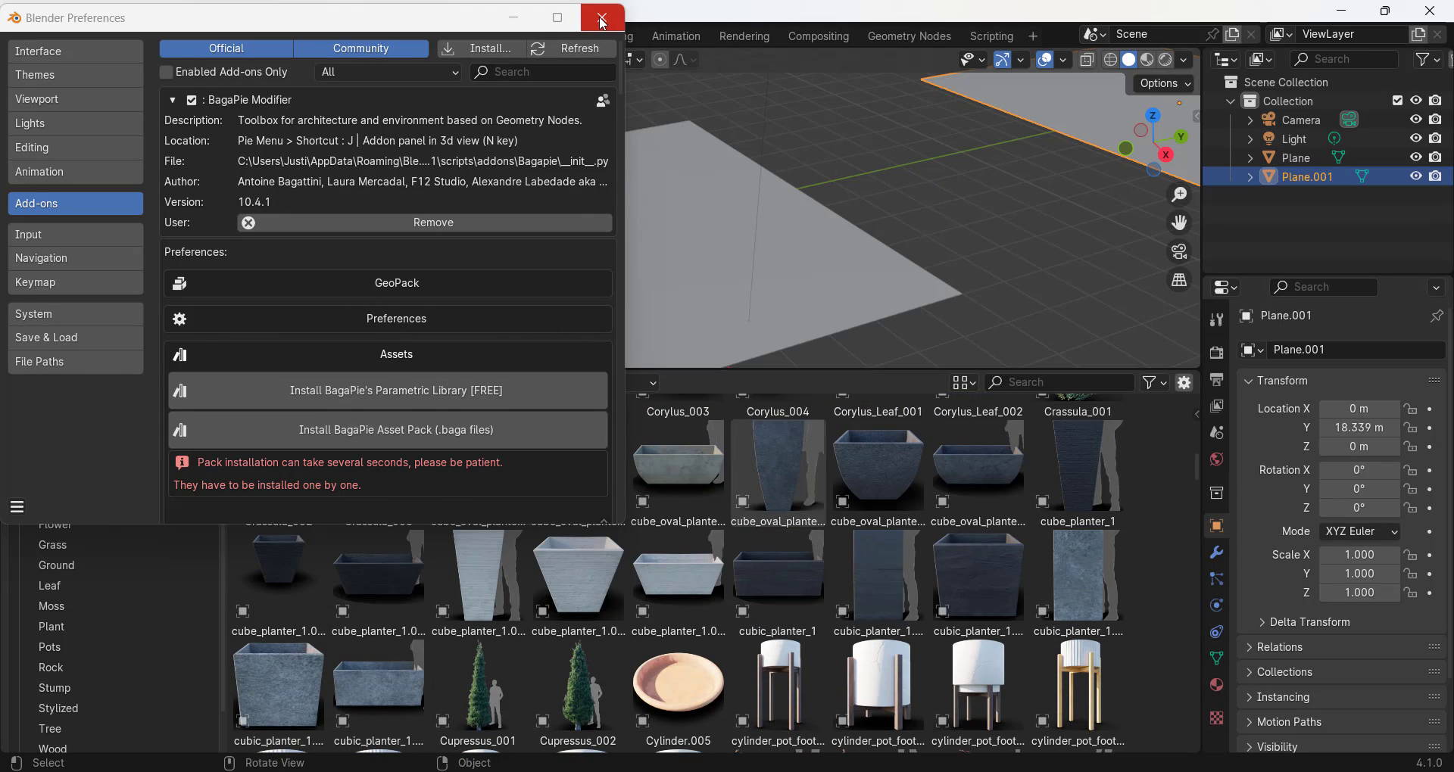
{"action": "left_click", "coordinate": [602, 24]}
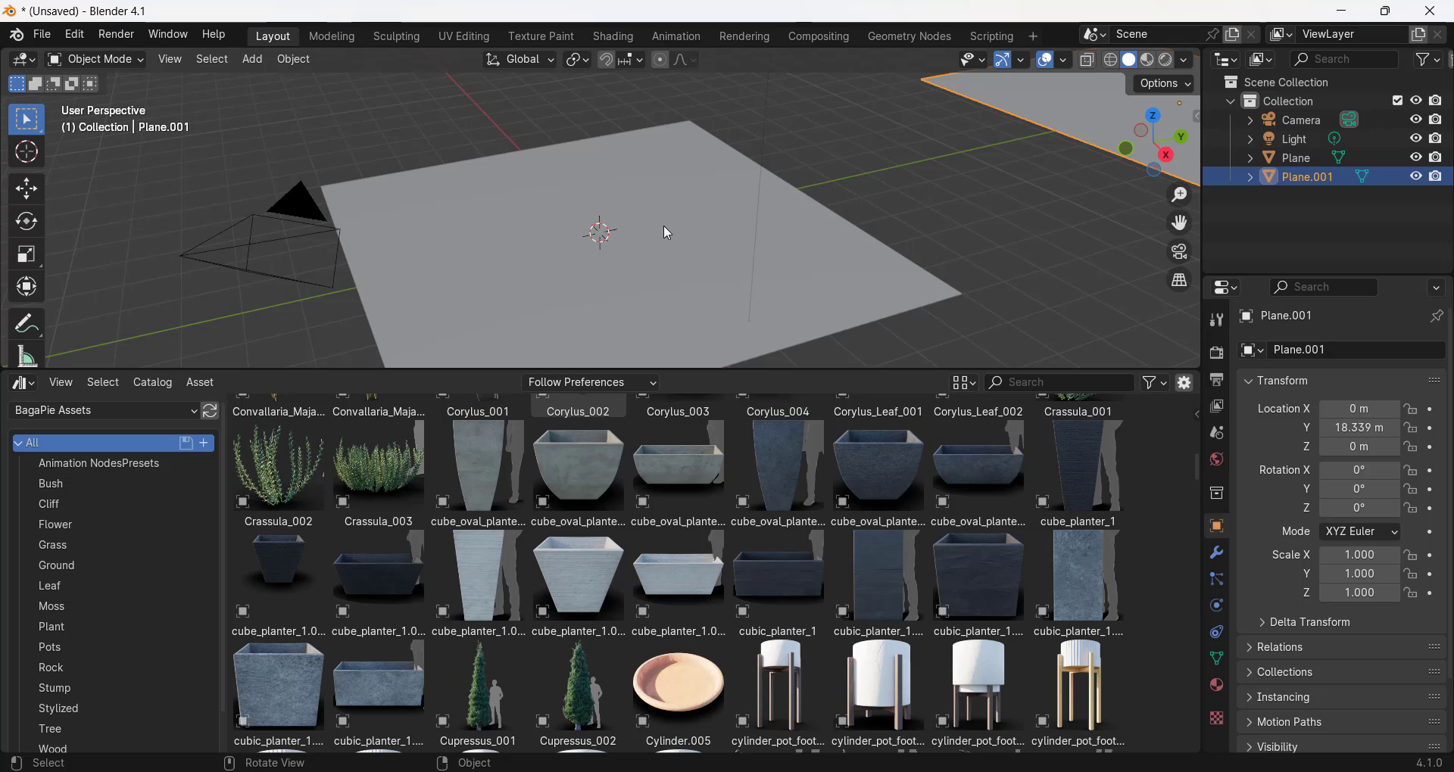
Step: Return to the BagaPie Modifier library and place the slatted wooden fence with a concrete base at the plane's far corner
{"action": "left_click", "coordinate": [65, 411]}
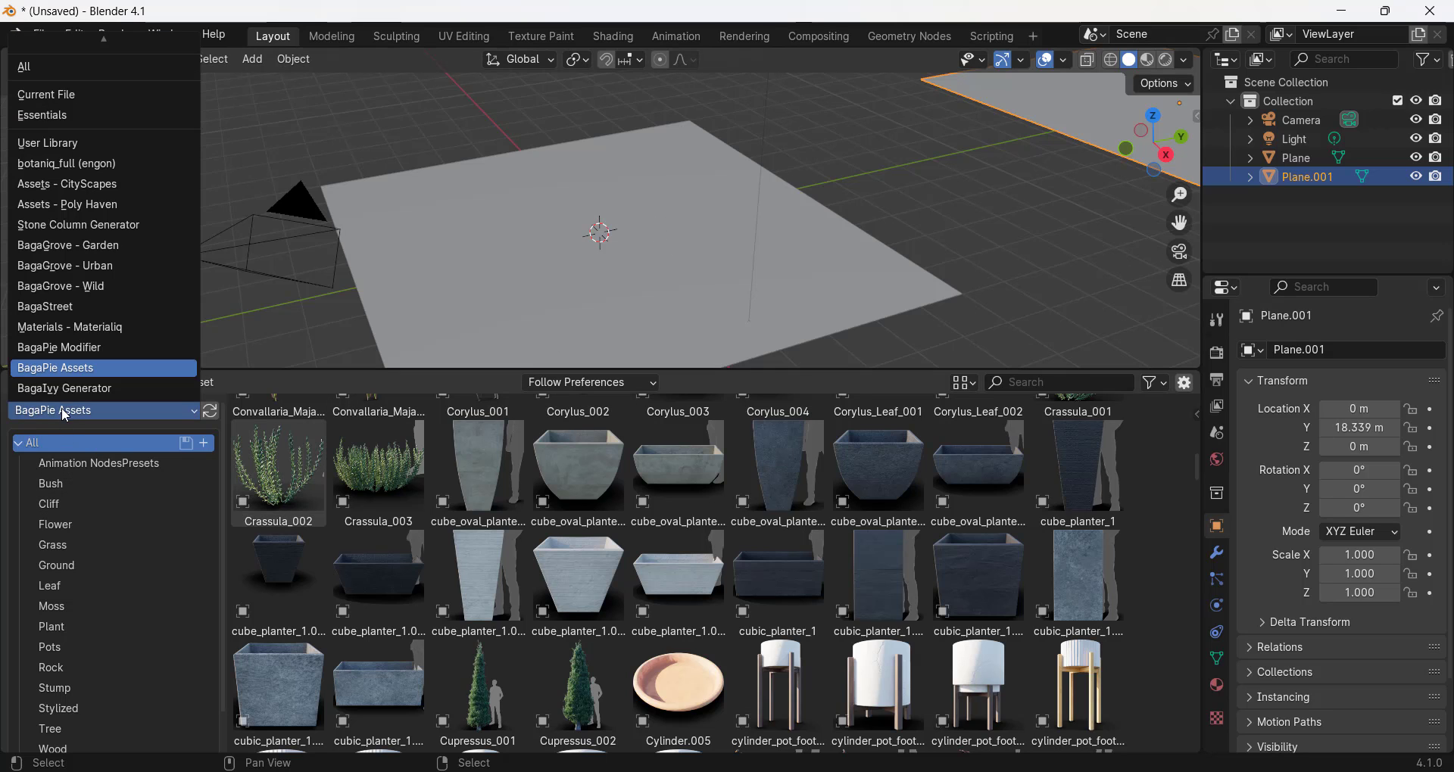
{"action": "left_click", "coordinate": [86, 350]}
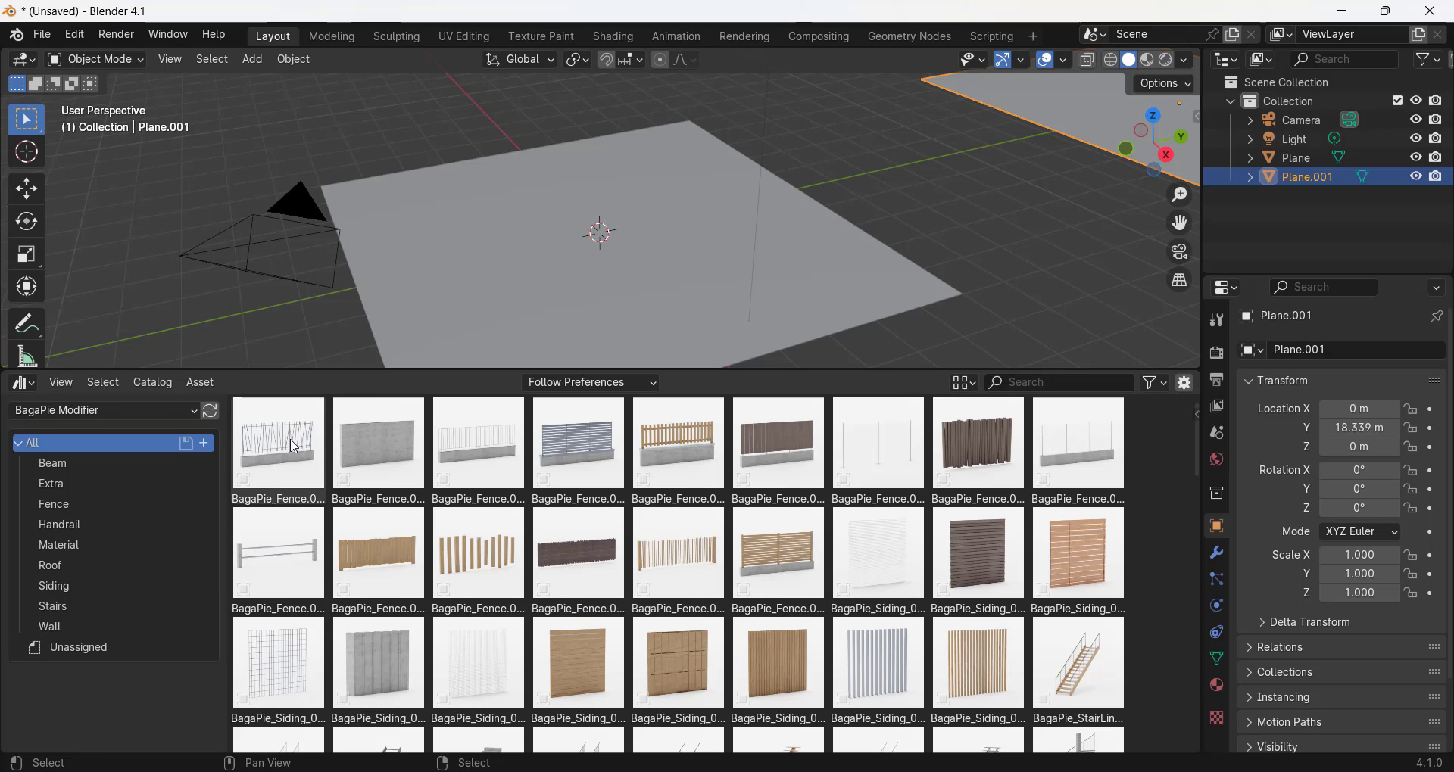
{"action": "mouse_move", "coordinate": [294, 447]}
{"action": "left_mouse_down"}
{"action": "mouse_move", "coordinate": [442, 217]}
{"action": "mouse_move", "coordinate": [280, 443]}
{"action": "left_mouse_up"}
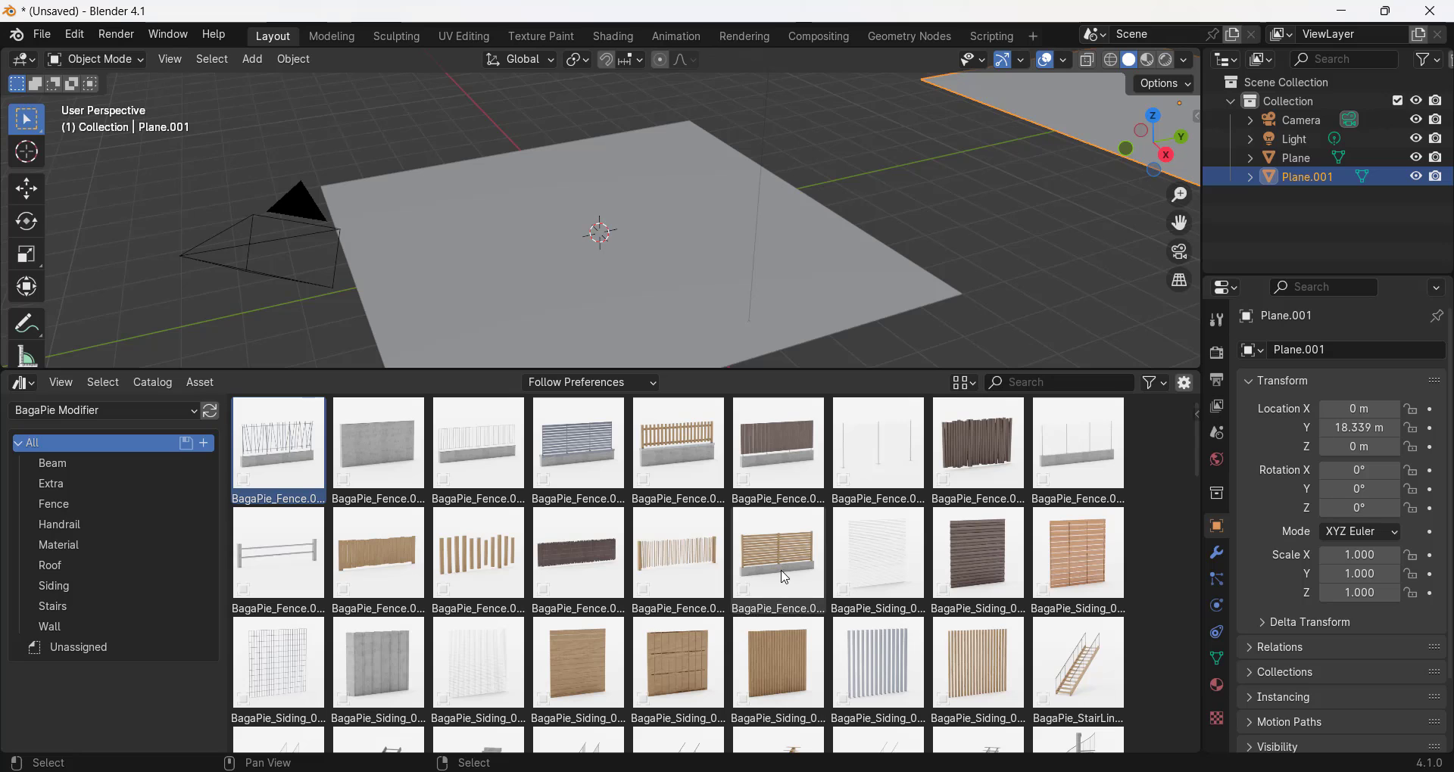
{"action": "left_click_drag", "start_coordinate": [785, 579], "coordinate": [423, 160]}
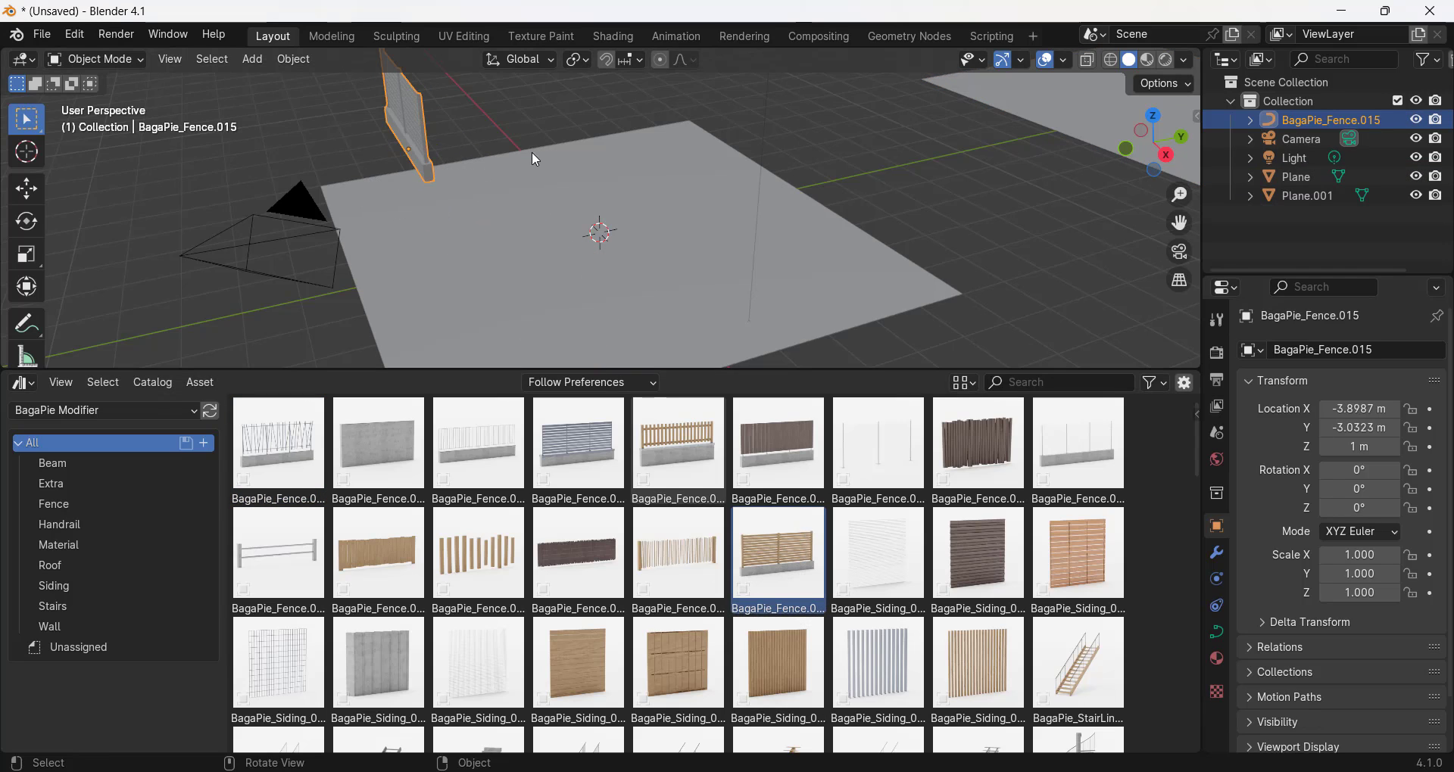
Step: Rotate the fence 90° about the Z axis and lower it about 0.96 m onto the plane's edge
{"action": "key", "text": "r"}
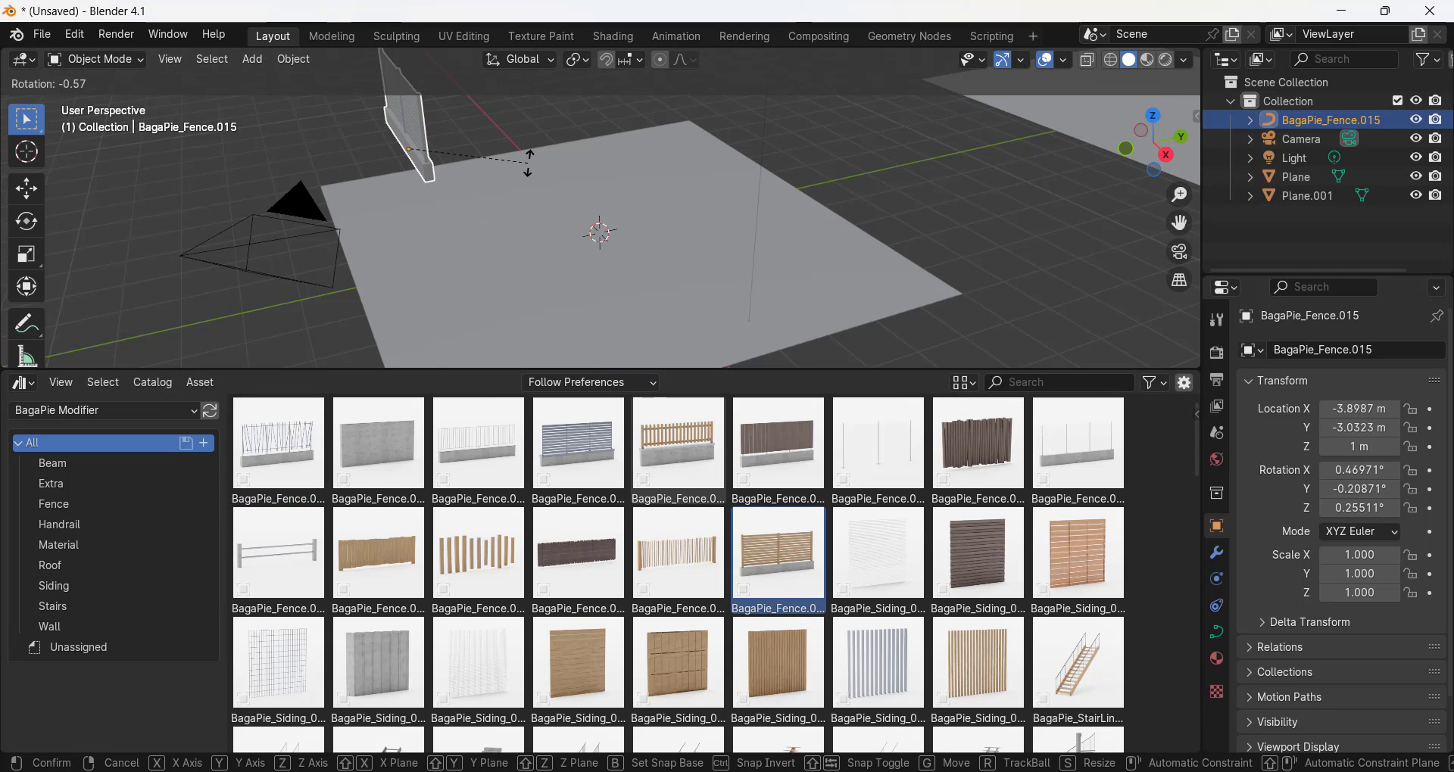
{"action": "key", "text": "z"}
{"action": "key", "text": "9"}
{"action": "key", "text": "0"}
{"action": "key", "text": "Return"}
{"action": "key", "text": "KP_3"}
{"action": "key", "text": "g"}
{"action": "key", "text": "Return"}
Step: Display the scene in Material Preview, show the fence's BagaPie properties and shrink the asset browser to enlarge the viewport
{"action": "middle_click_drag", "start_coordinate": [485, 227], "coordinate": [1179, 47]}
{"action": "left_click", "coordinate": [1147, 60]}
{"action": "key", "text": "n"}
{"action": "left_click_drag", "start_coordinate": [682, 373], "coordinate": [682, 631]}
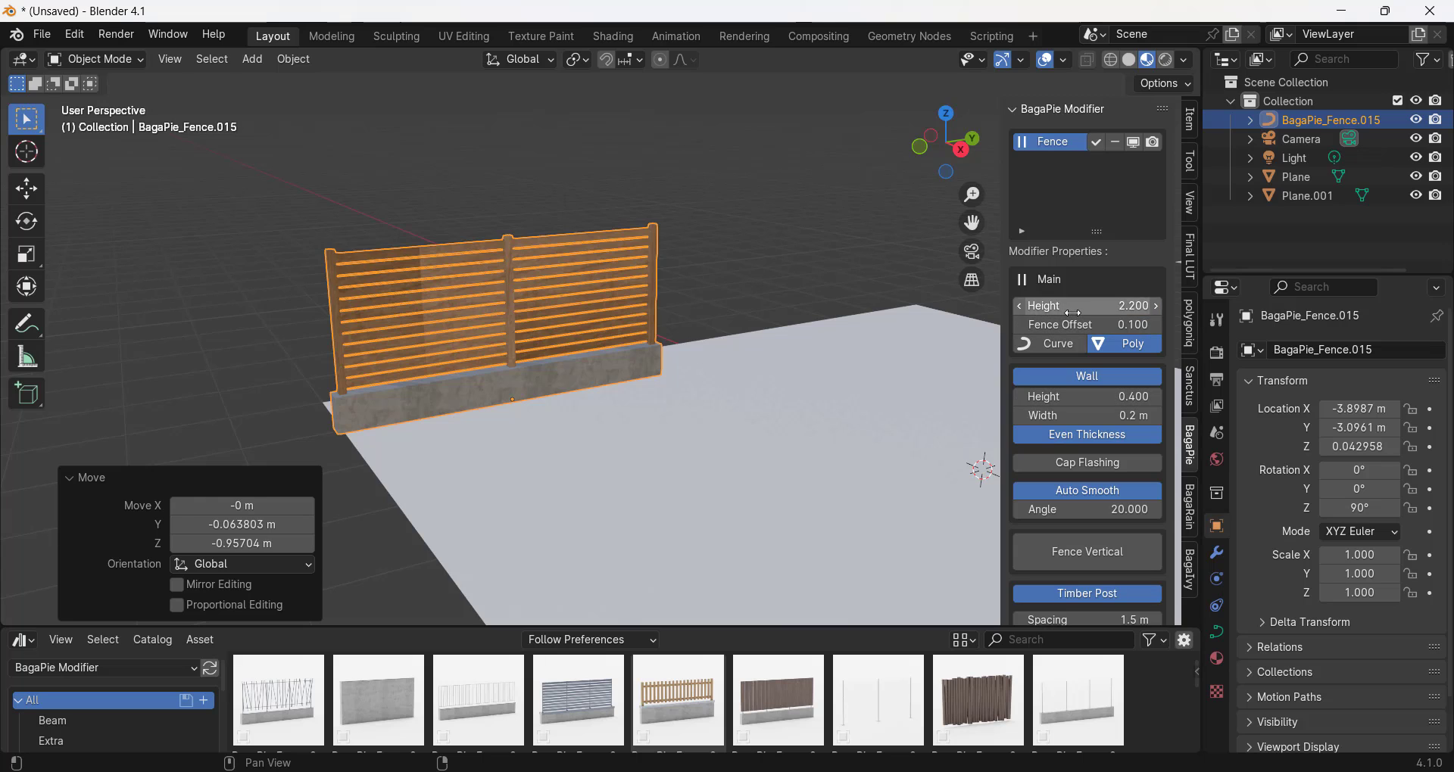
Step: Set the fence height to 2.850, wall height to 0.420, and its timber posts to 0.68 m spacing, 2.430 height and 0.1 m width
{"action": "left_click_drag", "start_coordinate": [1083, 306], "coordinate": [1162, 306]}
{"action": "left_click_drag", "start_coordinate": [1117, 394], "coordinate": [1106, 431]}
{"action": "scroll", "coordinate": [1094, 412], "scroll_direction": "down", "scroll_amount": 5}
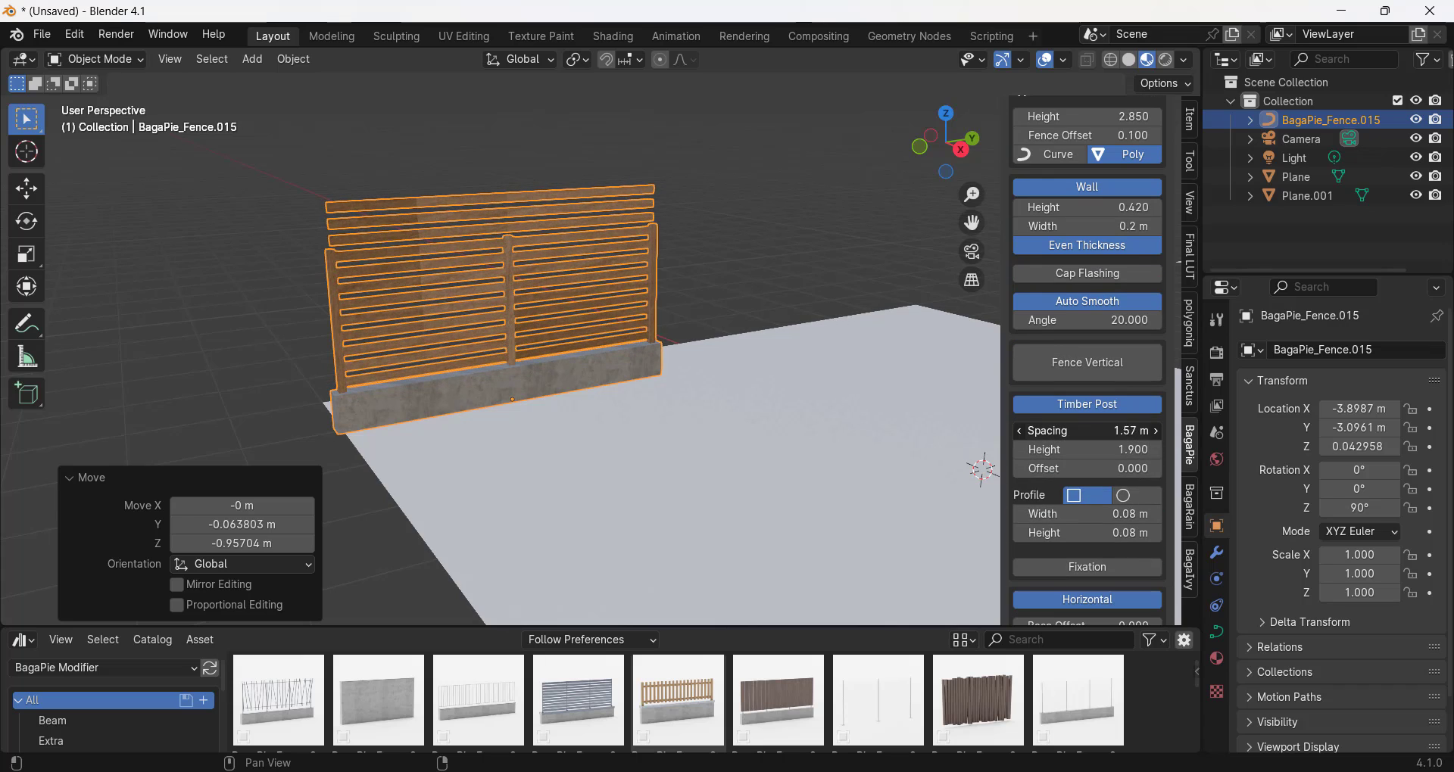
{"action": "left_click_drag", "start_coordinate": [1106, 431], "coordinate": [1085, 430]}
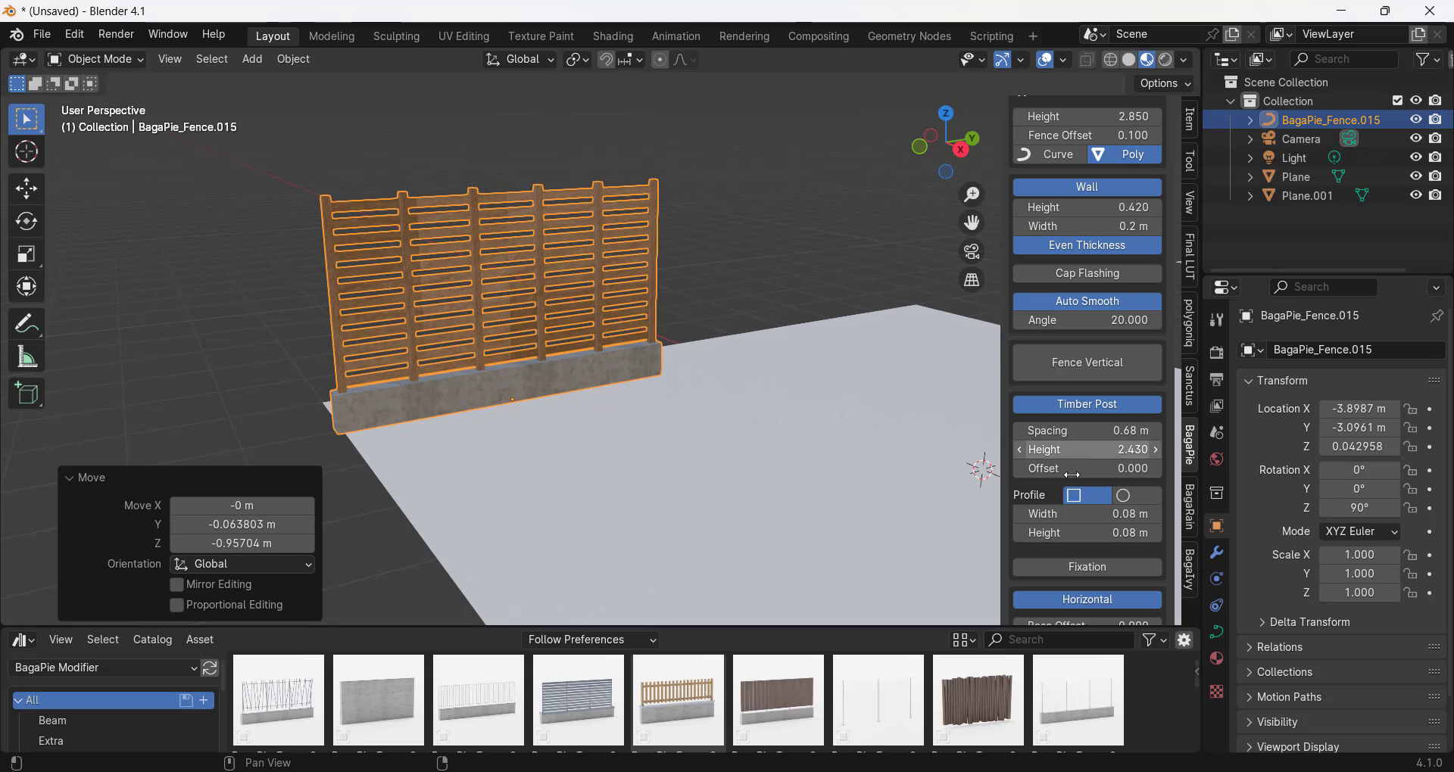
{"action": "left_click_drag", "start_coordinate": [1091, 514], "coordinate": [1100, 514]}
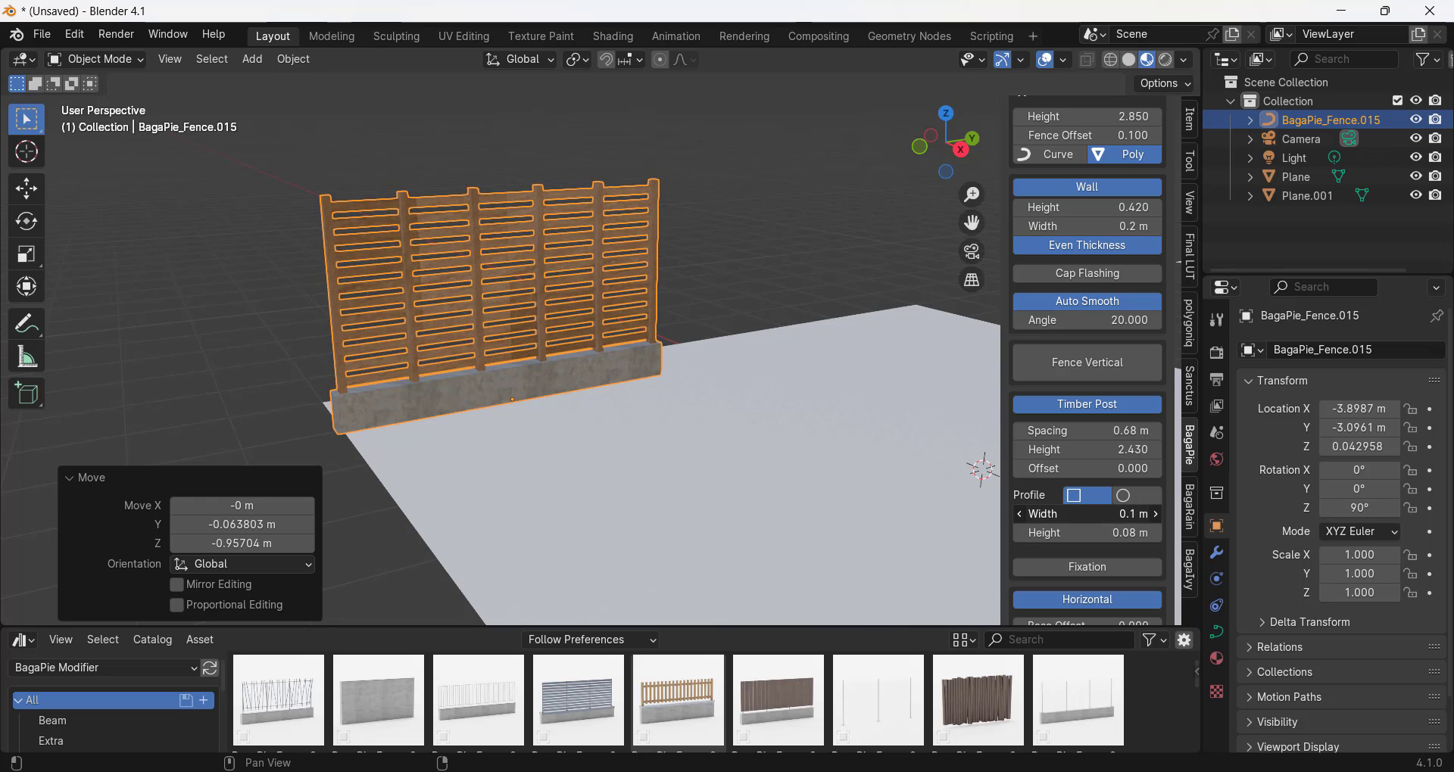
{"action": "middle_click_drag", "start_coordinate": [525, 272], "coordinate": [499, 237]}
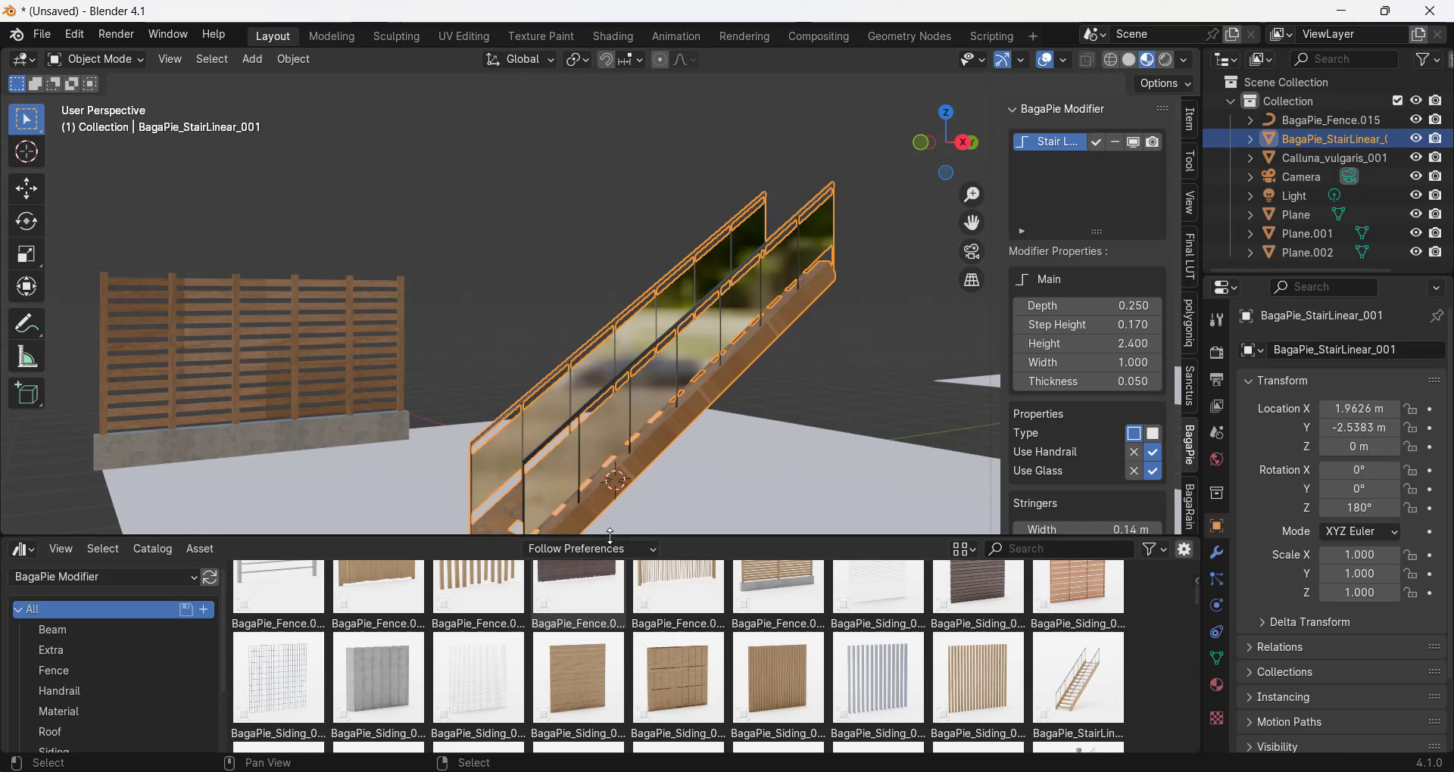
Step: Browse the spiral stairs, tiles and beams in the BagaPie Modifier library with the glass-railed staircase in view
{"action": "scroll", "coordinate": [644, 676], "scroll_direction": "down", "scroll_amount": 3}
{"action": "scroll", "coordinate": [770, 686], "scroll_direction": "down", "scroll_amount": 6}
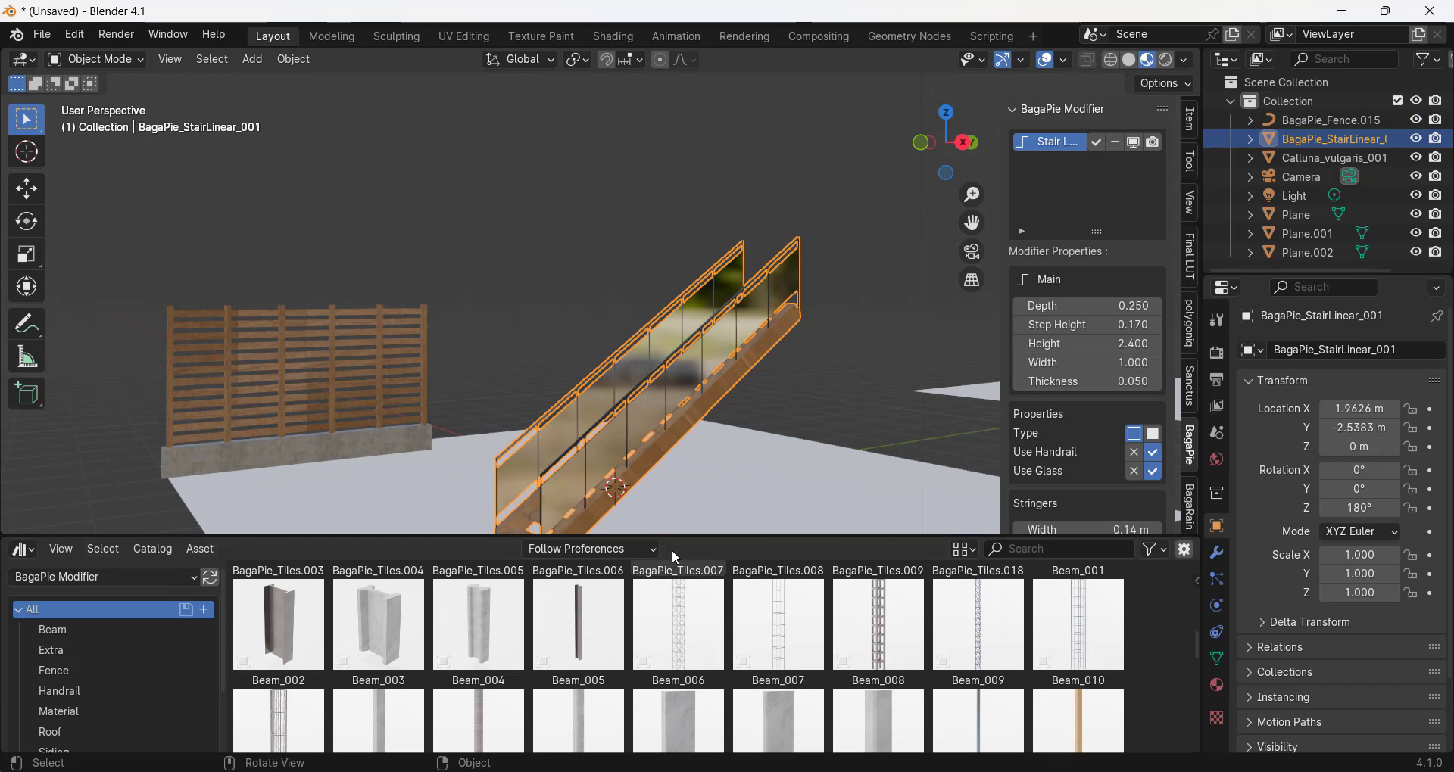
{"action": "scroll", "coordinate": [706, 651], "scroll_direction": "up", "scroll_amount": 3}
{"action": "scroll", "coordinate": [651, 379], "scroll_direction": "down", "scroll_amount": 5}
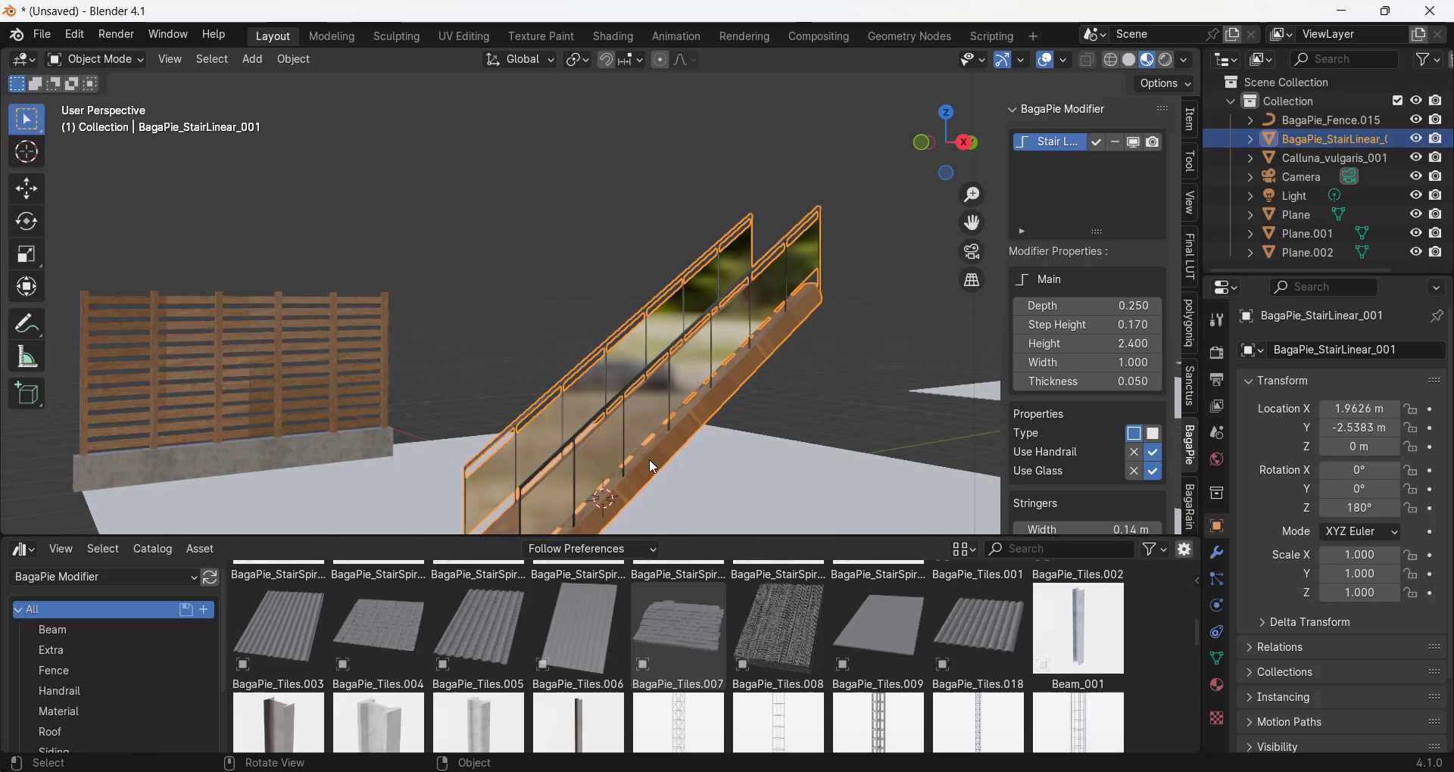
{"action": "scroll", "coordinate": [632, 412], "scroll_direction": "up", "scroll_amount": 4}
Step: Set the linear staircase's step height to 0.120, height to 2.280 and width to 1.300
{"action": "middle_click_drag", "start_coordinate": [610, 415], "coordinate": [704, 418]}
{"action": "left_click_drag", "start_coordinate": [1055, 307], "coordinate": [1078, 363]}
{"action": "scroll", "coordinate": [1073, 335], "scroll_direction": "down", "scroll_amount": 6}
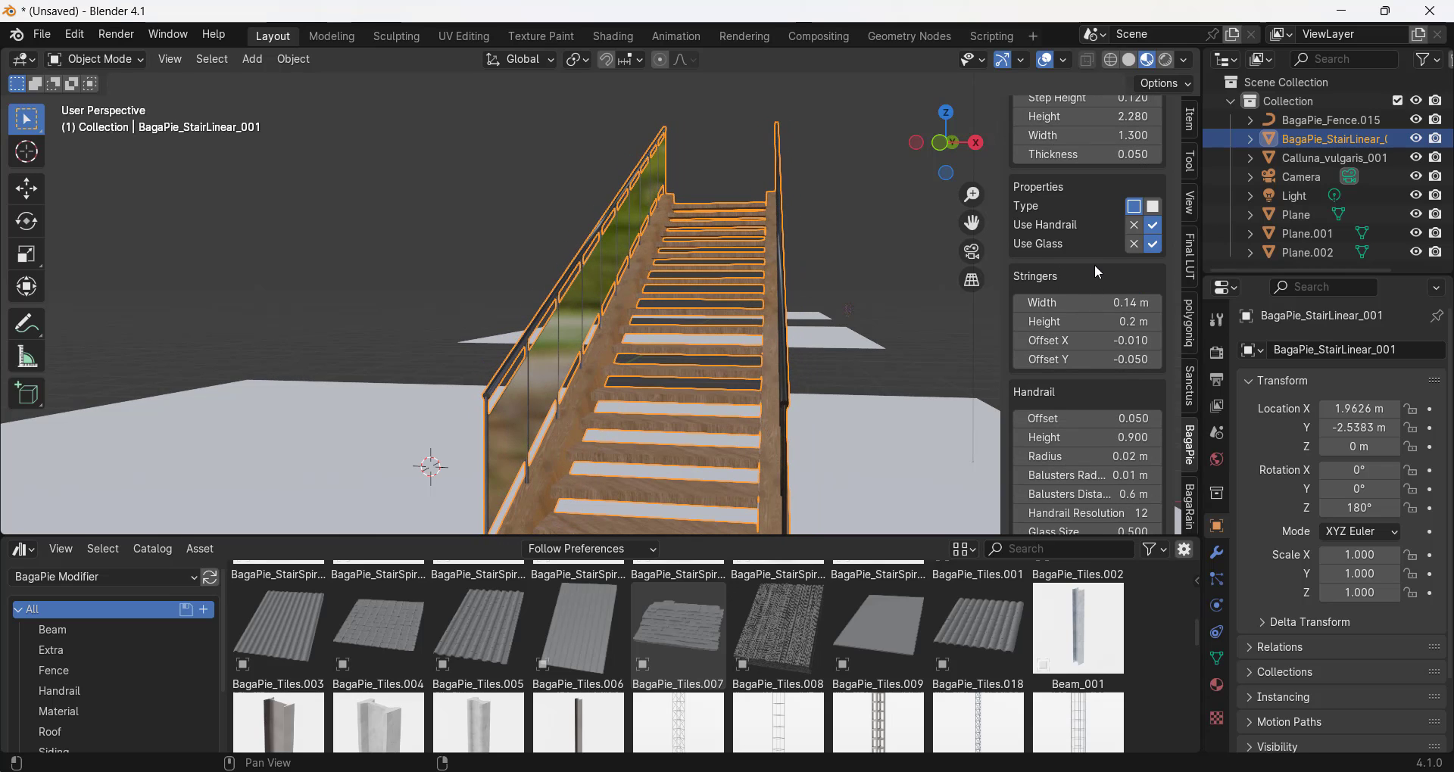
Step: Change the linear staircase's step and stringer materials to Metal_002
{"action": "scroll", "coordinate": [1099, 272], "scroll_direction": "down", "scroll_amount": 5}
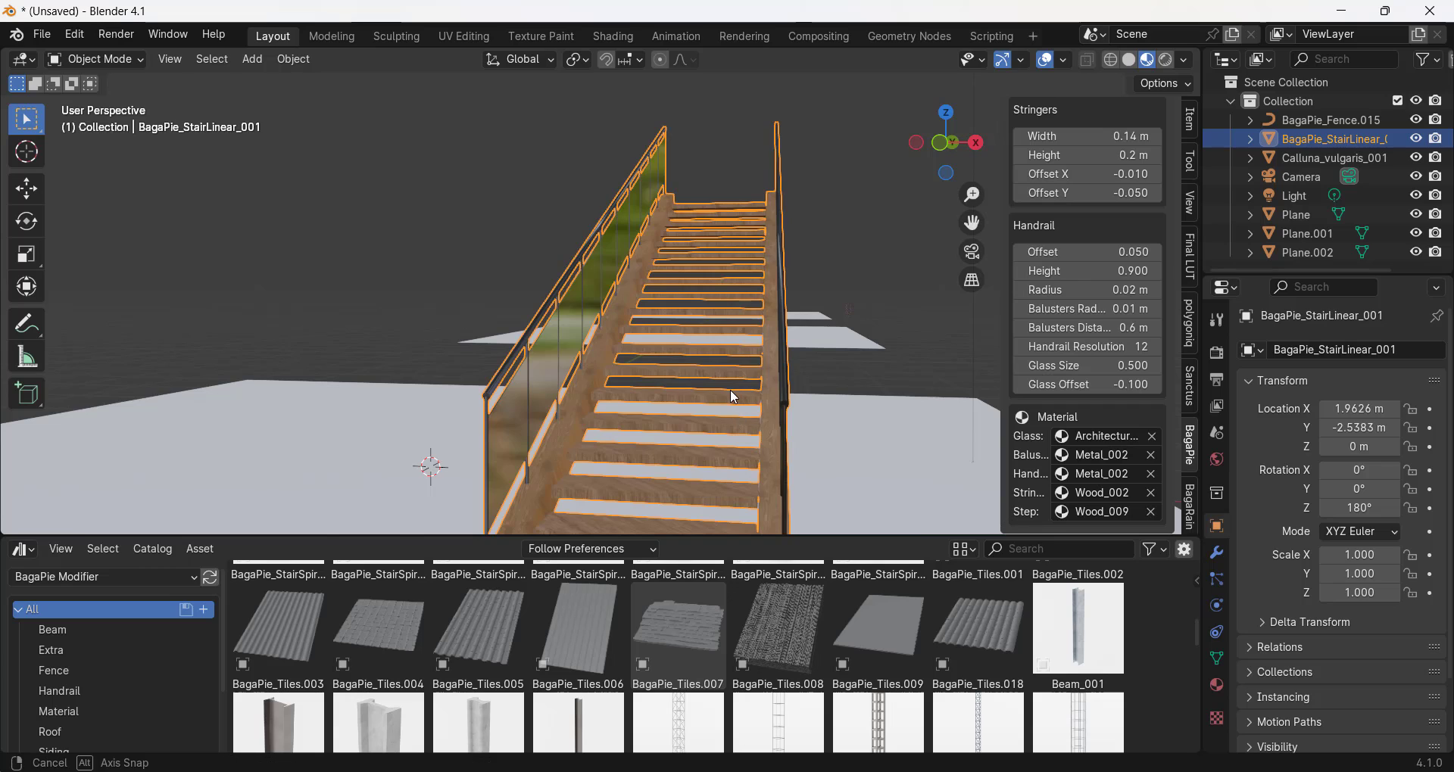
{"action": "middle_click_drag", "start_coordinate": [730, 390], "coordinate": [688, 430]}
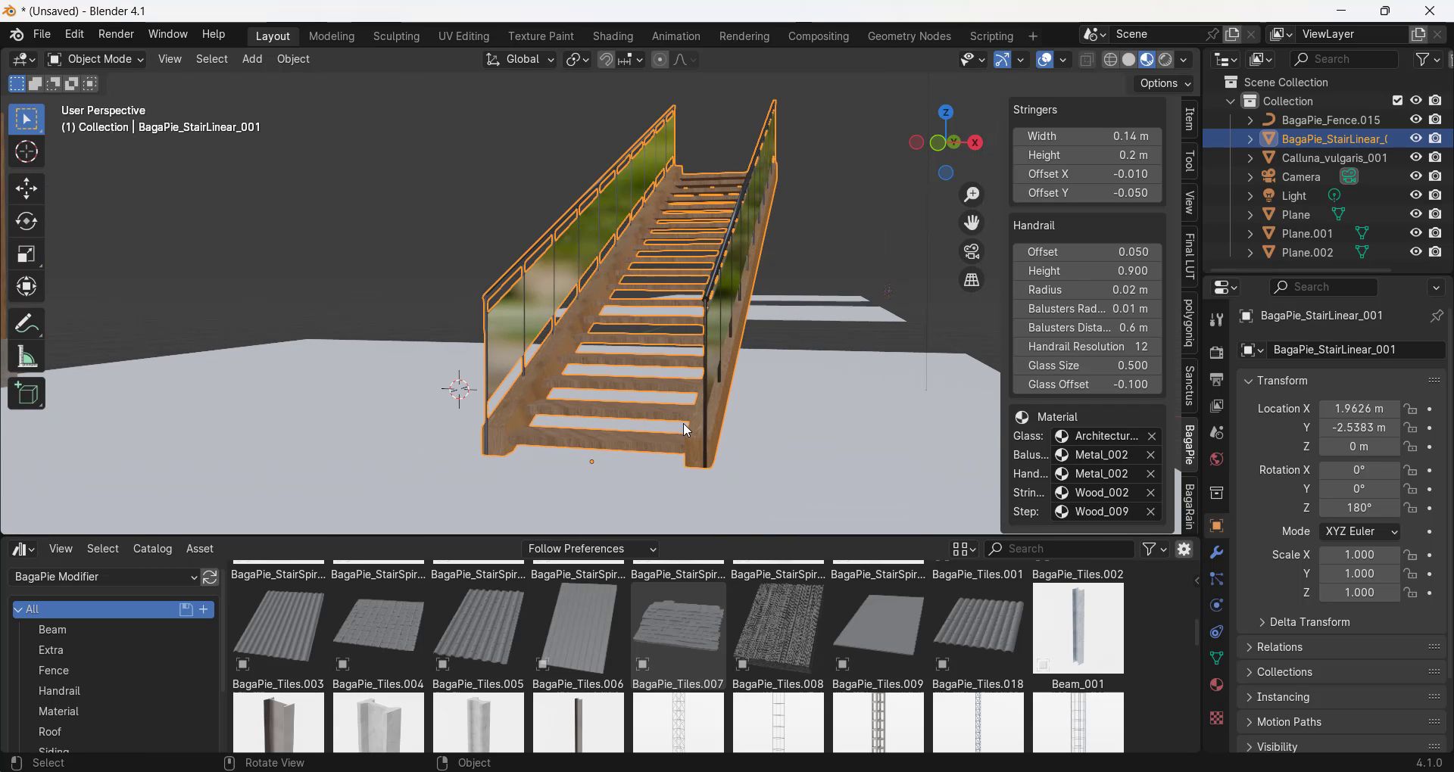
{"action": "left_click", "coordinate": [1066, 512]}
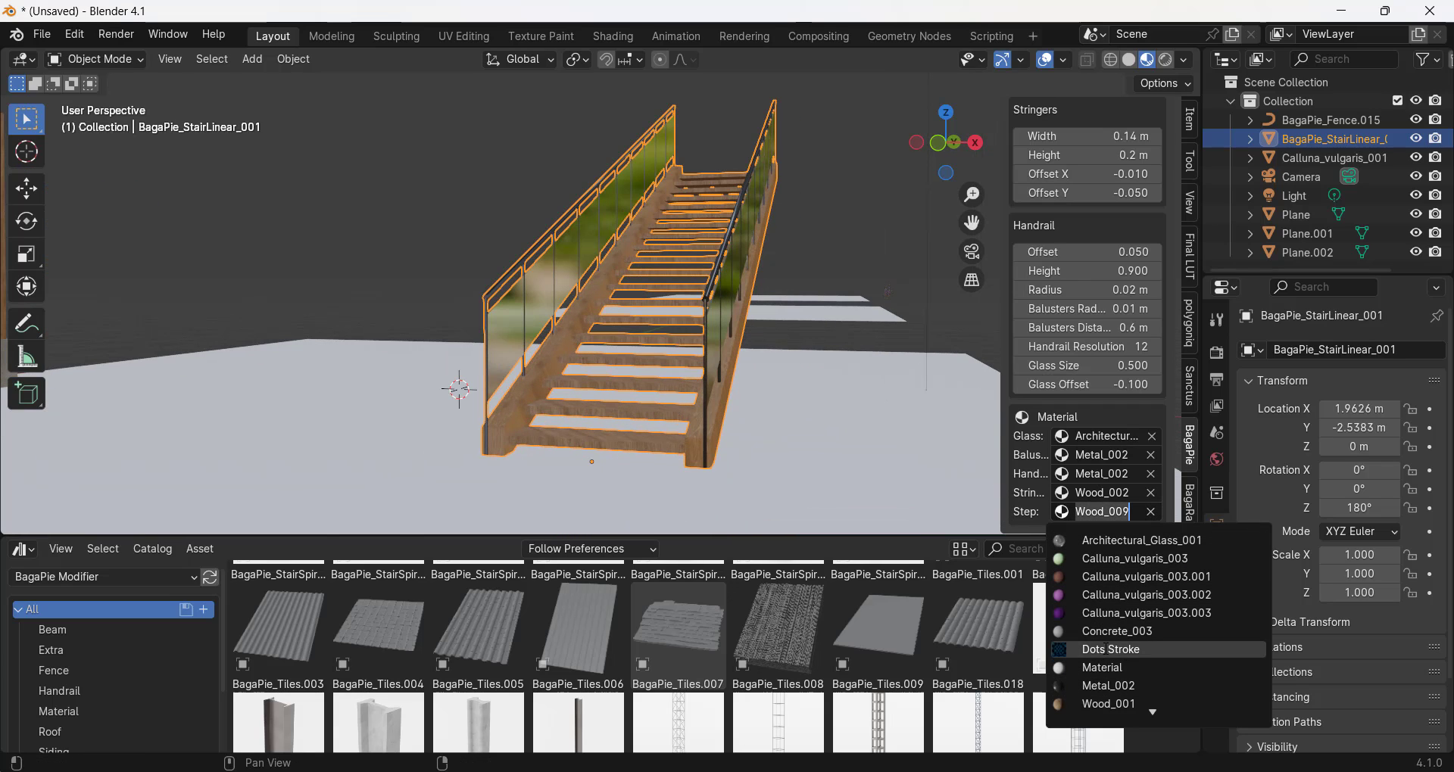
{"action": "left_click", "coordinate": [1109, 686]}
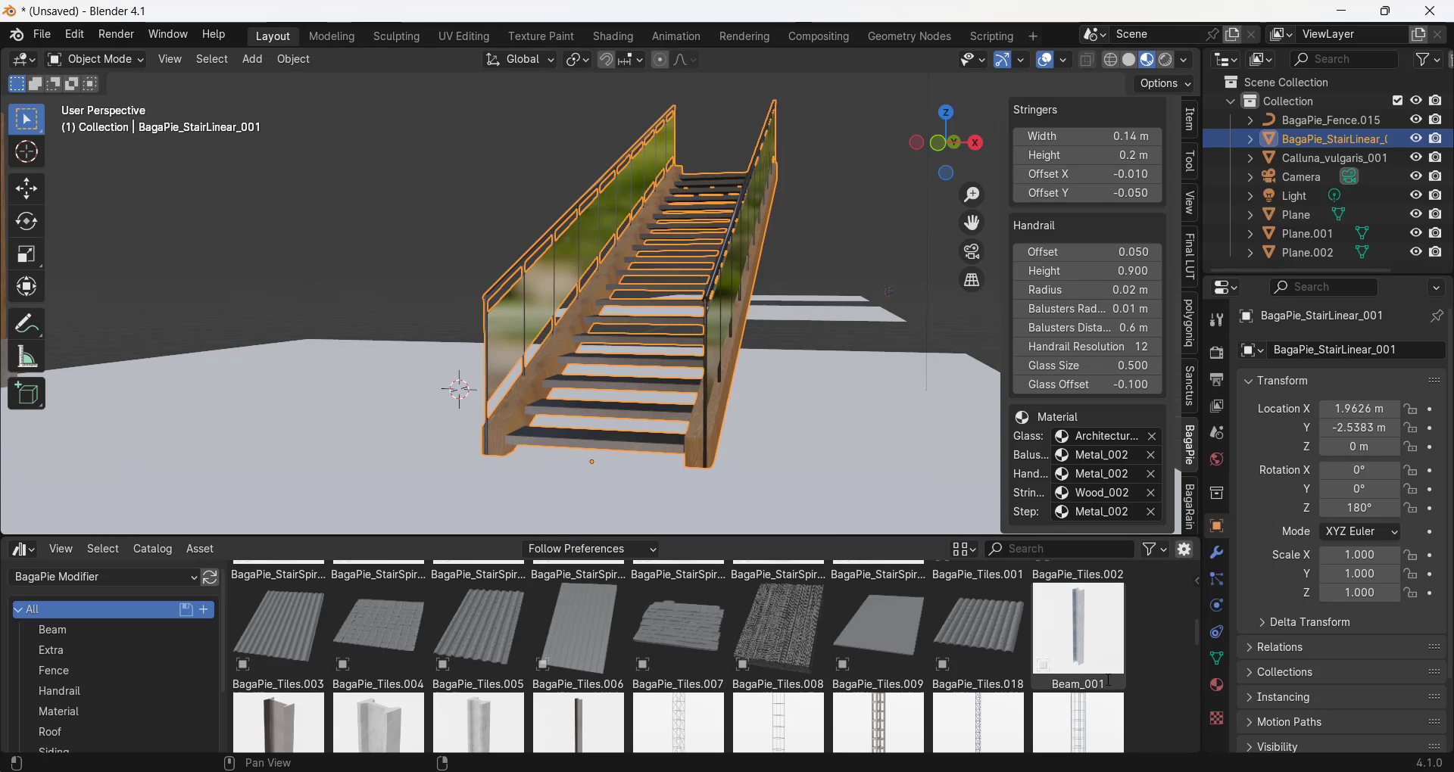
{"action": "left_click", "coordinate": [1064, 496]}
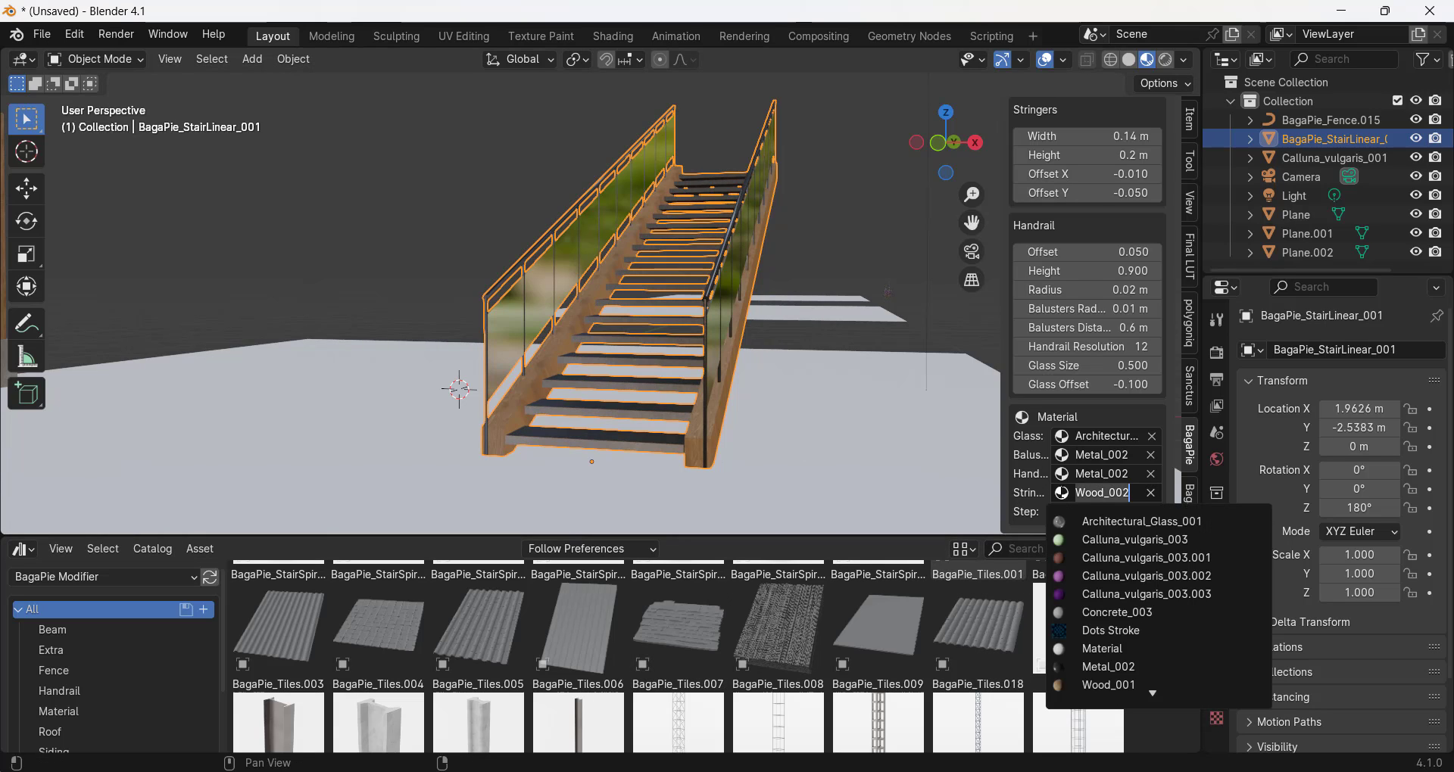
{"action": "left_click", "coordinate": [1106, 666]}
{"action": "middle_click_drag", "start_coordinate": [871, 378], "coordinate": [636, 382]}
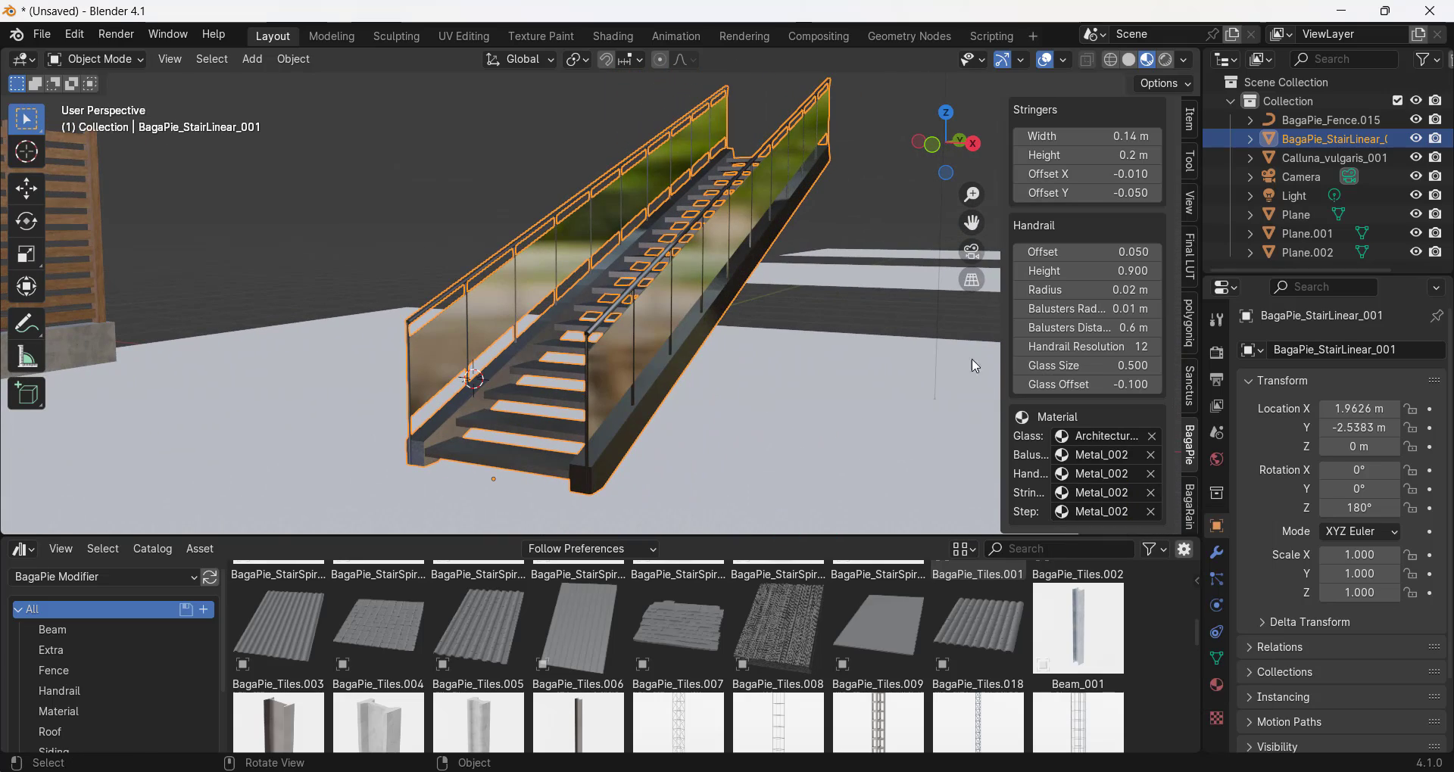
{"action": "mouse_move", "coordinate": [1108, 307]}
{"action": "left_mouse_down"}
{"action": "mouse_move", "coordinate": [1159, 307]}
{"action": "mouse_move", "coordinate": [1107, 306]}
{"action": "left_mouse_up"}
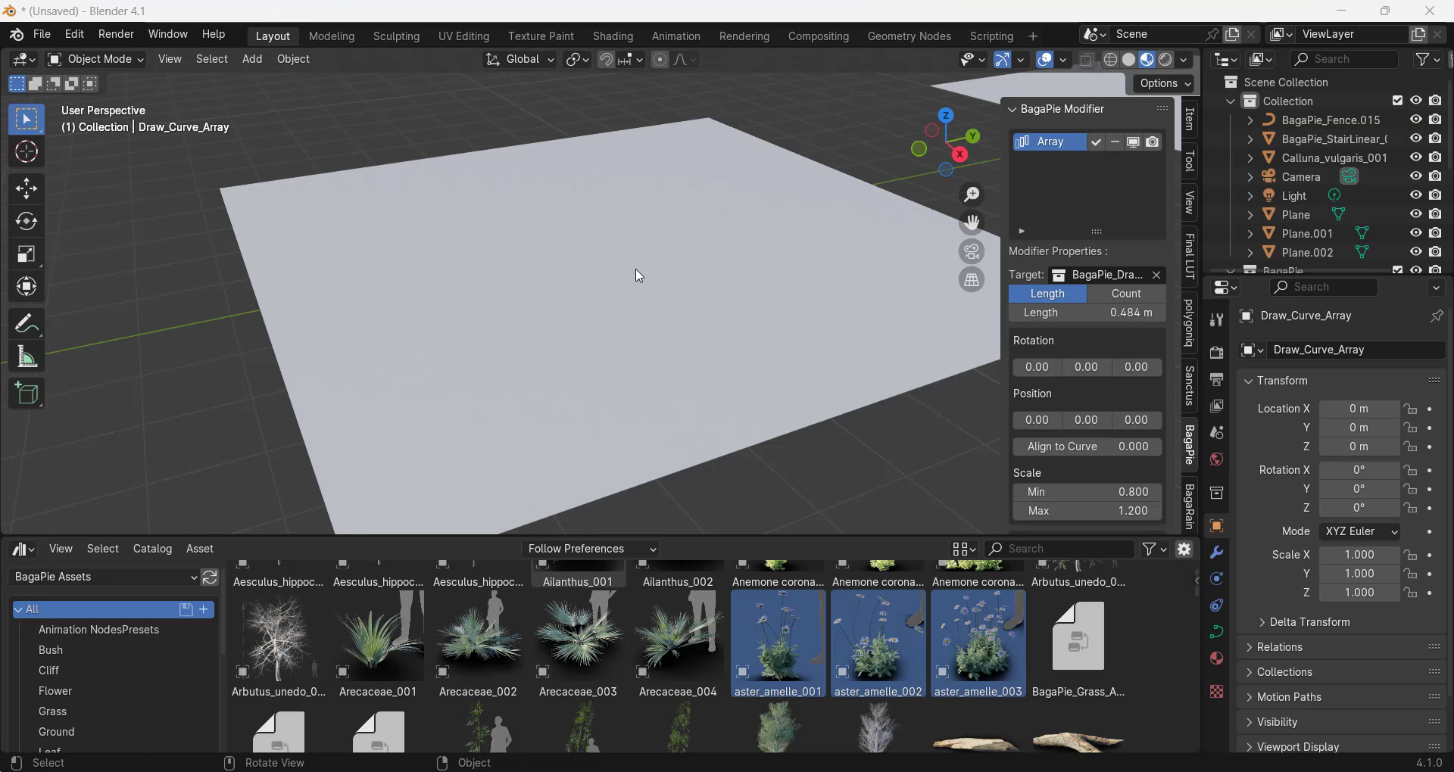
Step: Draw a winding BagaPie array curve across the middle plane, Plane.001, using the three selected aster_amelle assets from the asset browser
{"action": "middle_click_drag", "start_coordinate": [636, 273], "coordinate": [642, 281]}
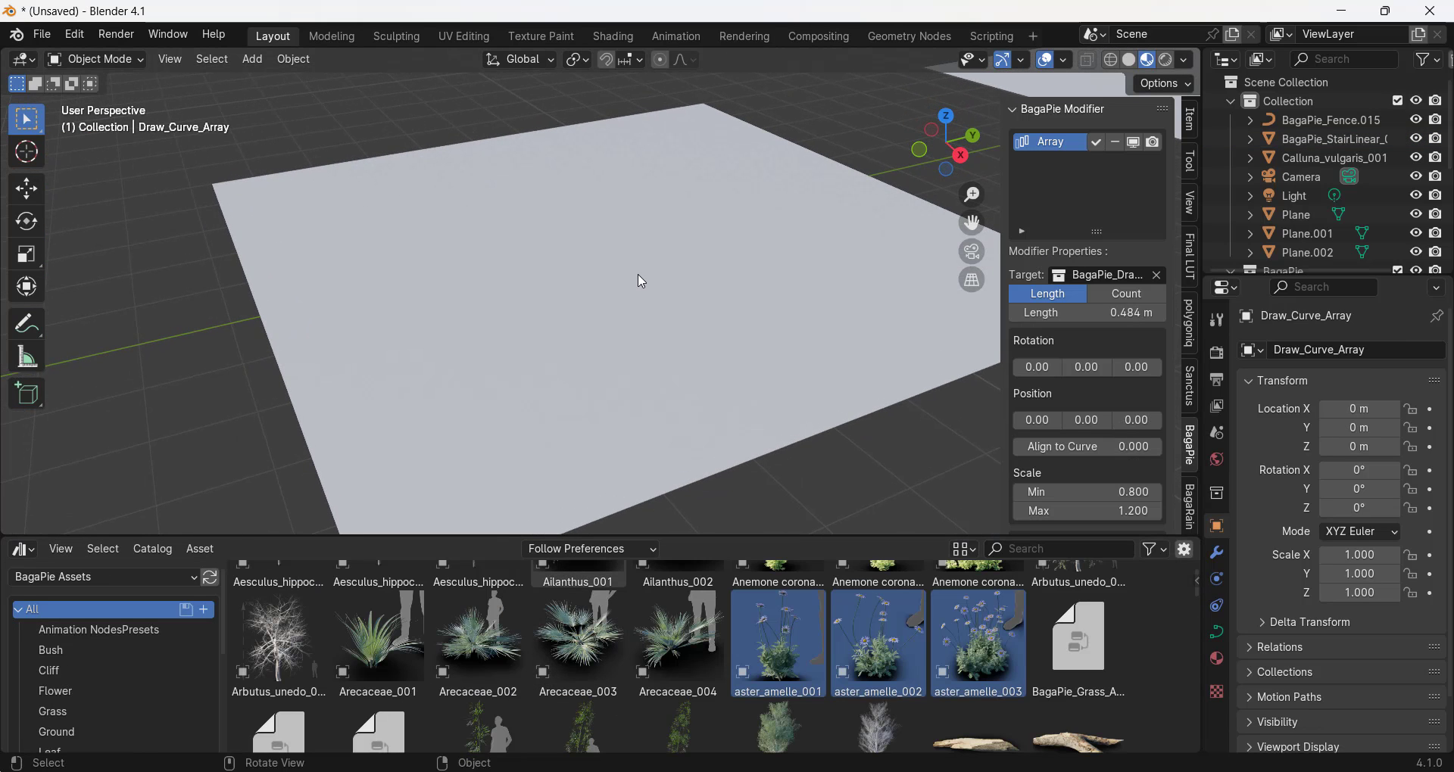
{"action": "left_click", "coordinate": [642, 282]}
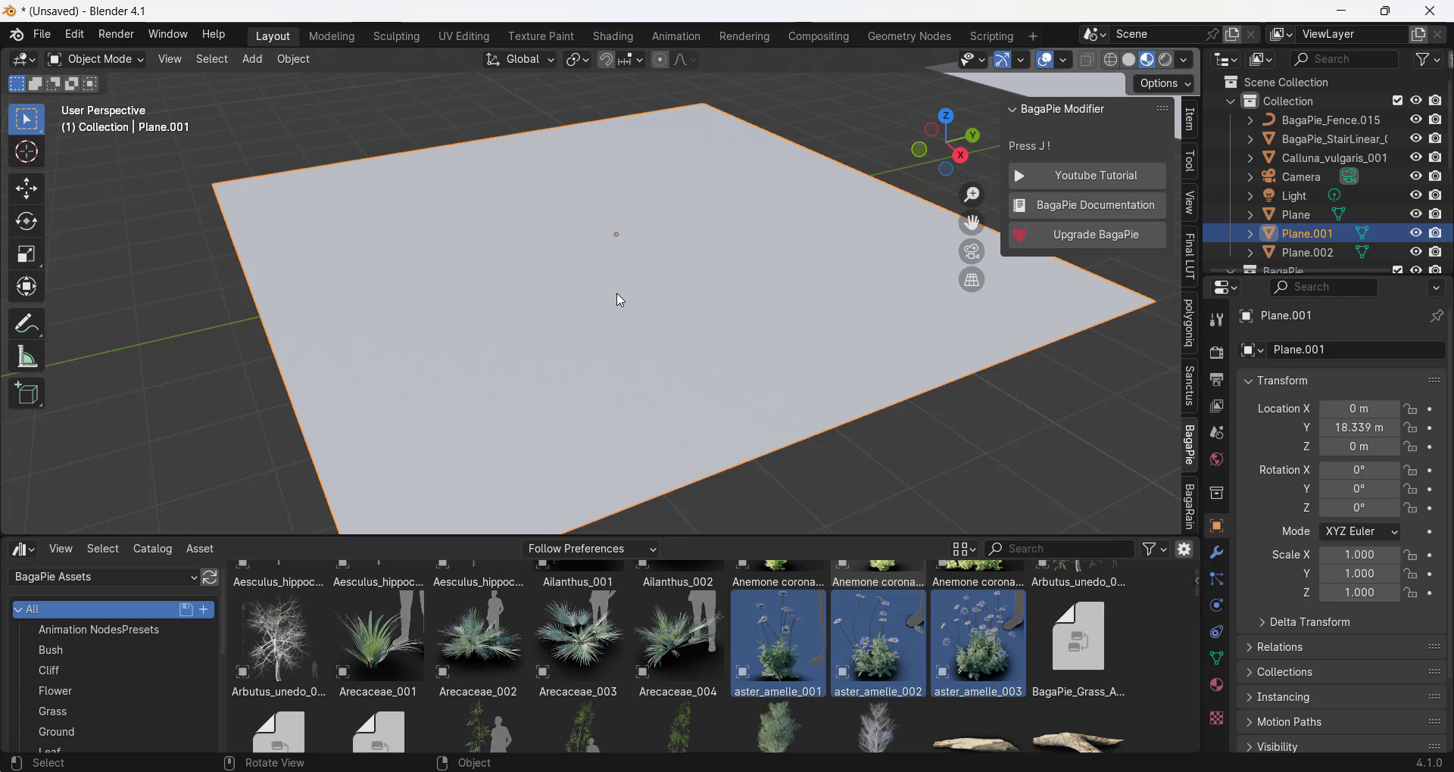
{"action": "key", "text": "j"}
{"action": "key", "text": "j"}
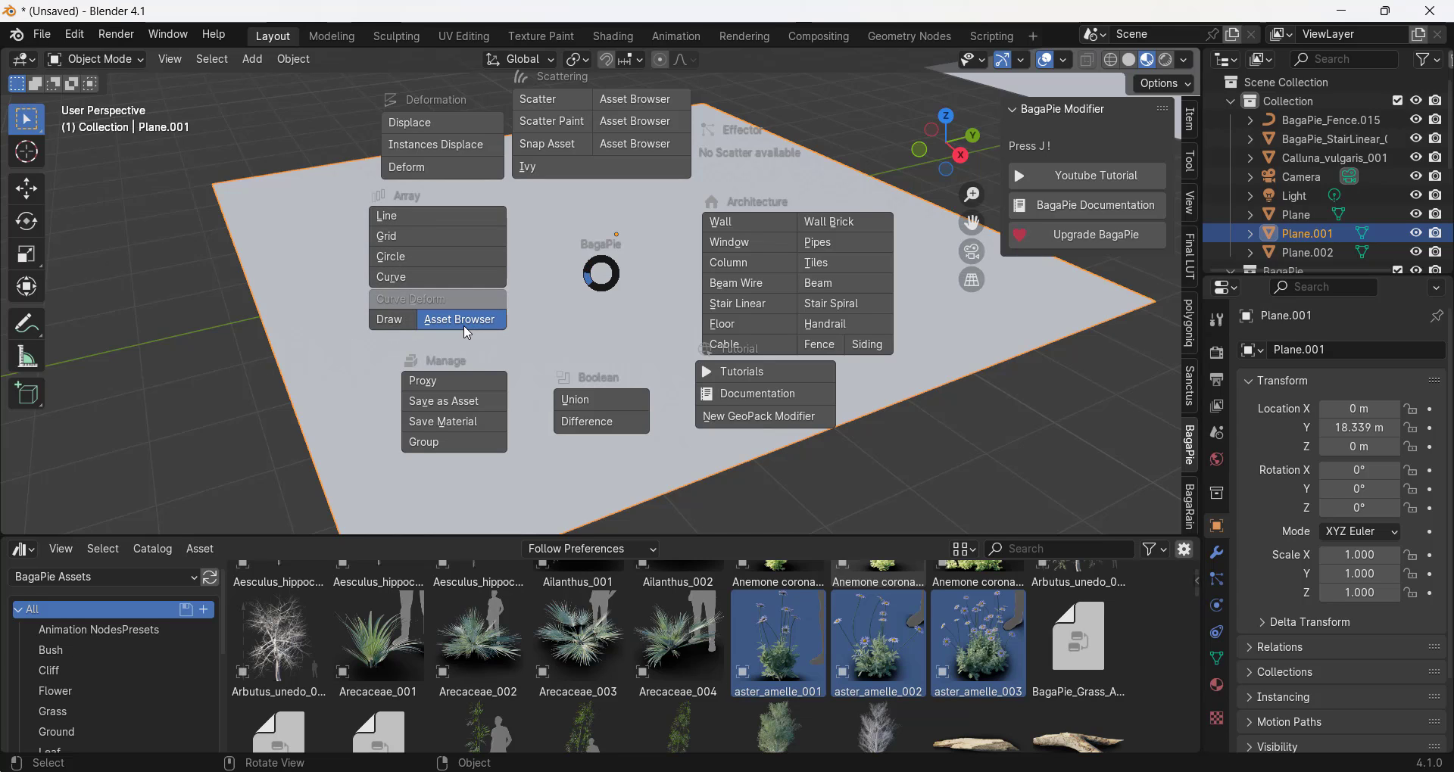
{"action": "left_click", "coordinate": [366, 180]}
{"action": "left_click_drag", "start_coordinate": [409, 194], "coordinate": [414, 241]}
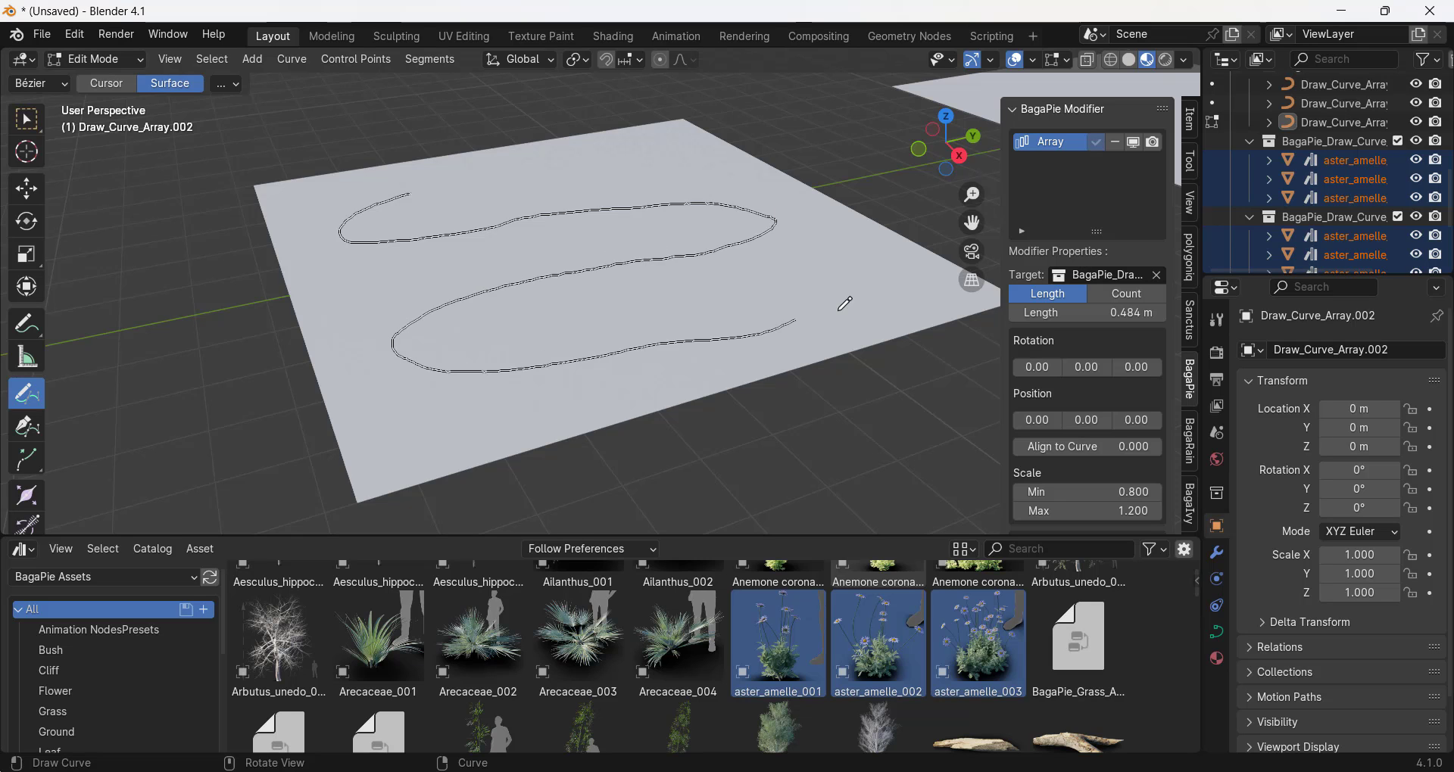
{"action": "left_click_drag", "start_coordinate": [844, 303], "coordinate": [848, 304]}
Step: Set the aster array's scale range to 0.650–1.470 and its first rotation value to 2.67, and return to Object Mode
{"action": "scroll", "coordinate": [578, 302], "scroll_direction": "up", "scroll_amount": 4}
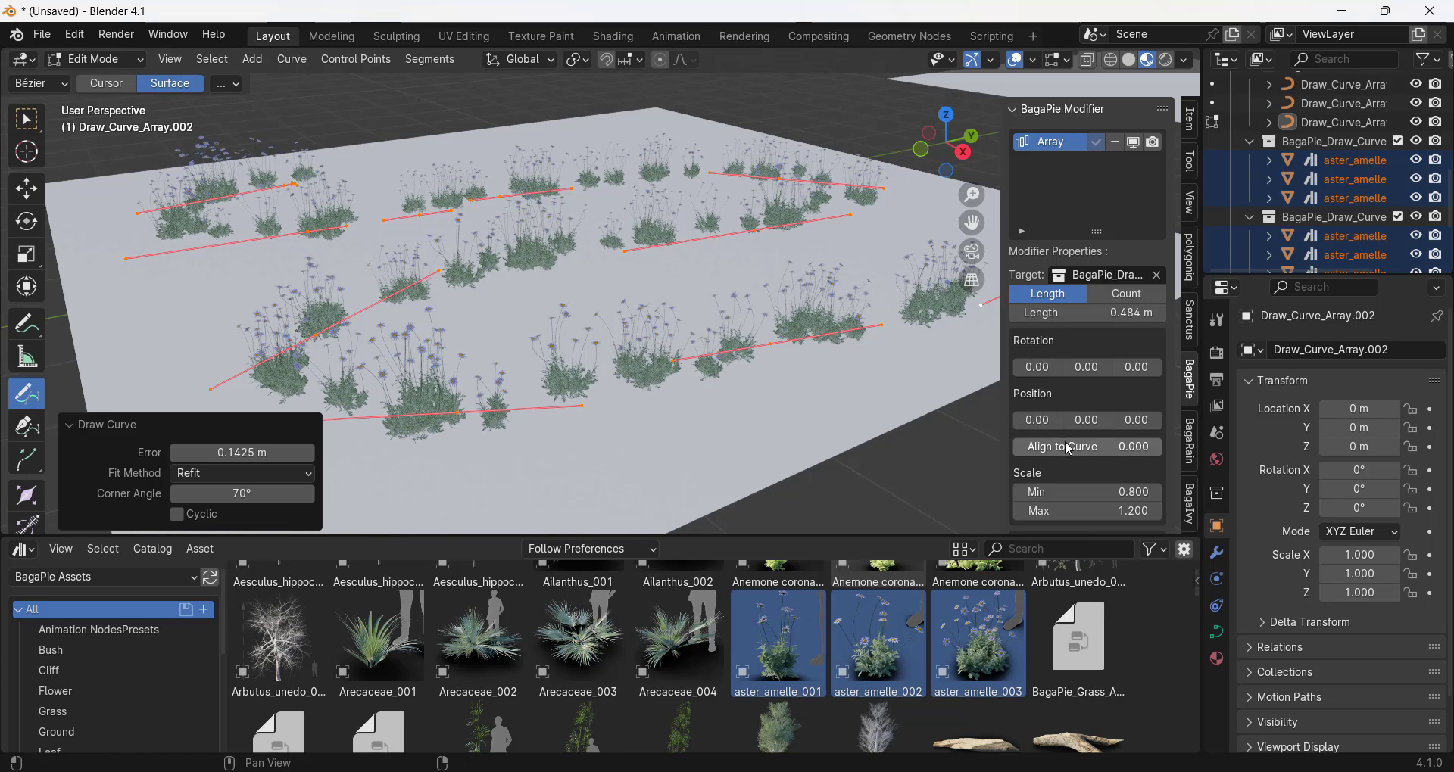
{"action": "scroll", "coordinate": [1074, 457], "scroll_direction": "down", "scroll_amount": 2}
{"action": "mouse_move", "coordinate": [1075, 473]}
{"action": "left_mouse_down"}
{"action": "mouse_move", "coordinate": [1113, 473]}
{"action": "mouse_move", "coordinate": [1091, 474]}
{"action": "mouse_move", "coordinate": [1129, 453]}
{"action": "mouse_move", "coordinate": [1075, 454]}
{"action": "left_mouse_up"}
{"action": "mouse_move", "coordinate": [1083, 275]}
{"action": "left_mouse_down"}
{"action": "mouse_move", "coordinate": [1113, 275]}
{"action": "mouse_move", "coordinate": [1083, 275]}
{"action": "left_mouse_up"}
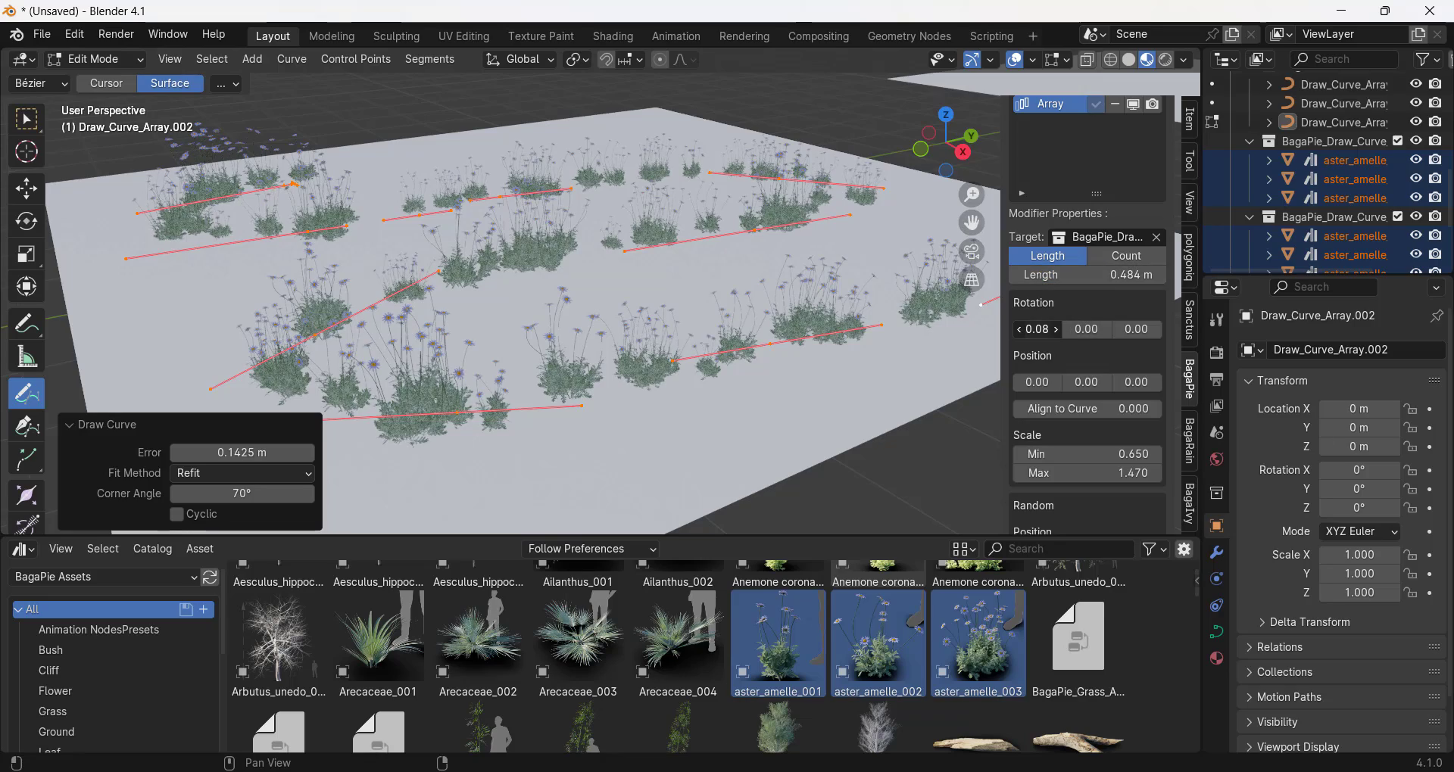
{"action": "left_click_drag", "start_coordinate": [1036, 329], "coordinate": [1075, 329]}
{"action": "scroll", "coordinate": [1110, 364], "scroll_direction": "down", "scroll_amount": 2}
{"action": "scroll", "coordinate": [1110, 364], "scroll_direction": "down", "scroll_amount": 3}
{"action": "middle_click_drag", "start_coordinate": [424, 303], "coordinate": [379, 272]}
{"action": "key", "text": "Tab"}
Step: Place the aster_amelle_001, Grass_015 and Grass_011 assets beside the remaining empty plane, Plane.002
{"action": "scroll", "coordinate": [326, 272], "scroll_direction": "down", "scroll_amount": 7}
{"action": "scroll", "coordinate": [630, 198], "scroll_direction": "up", "scroll_amount": 6}
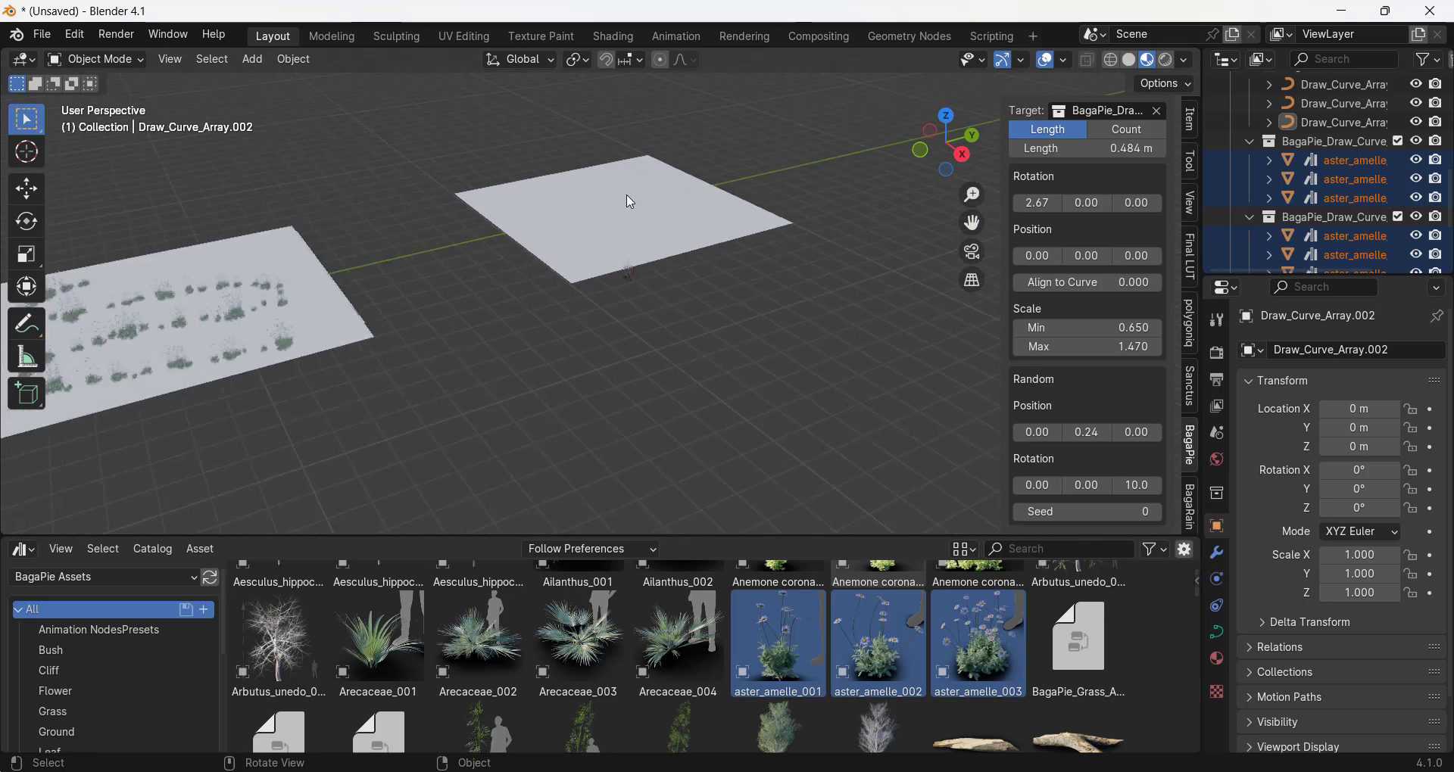
{"action": "left_click", "coordinate": [654, 191]}
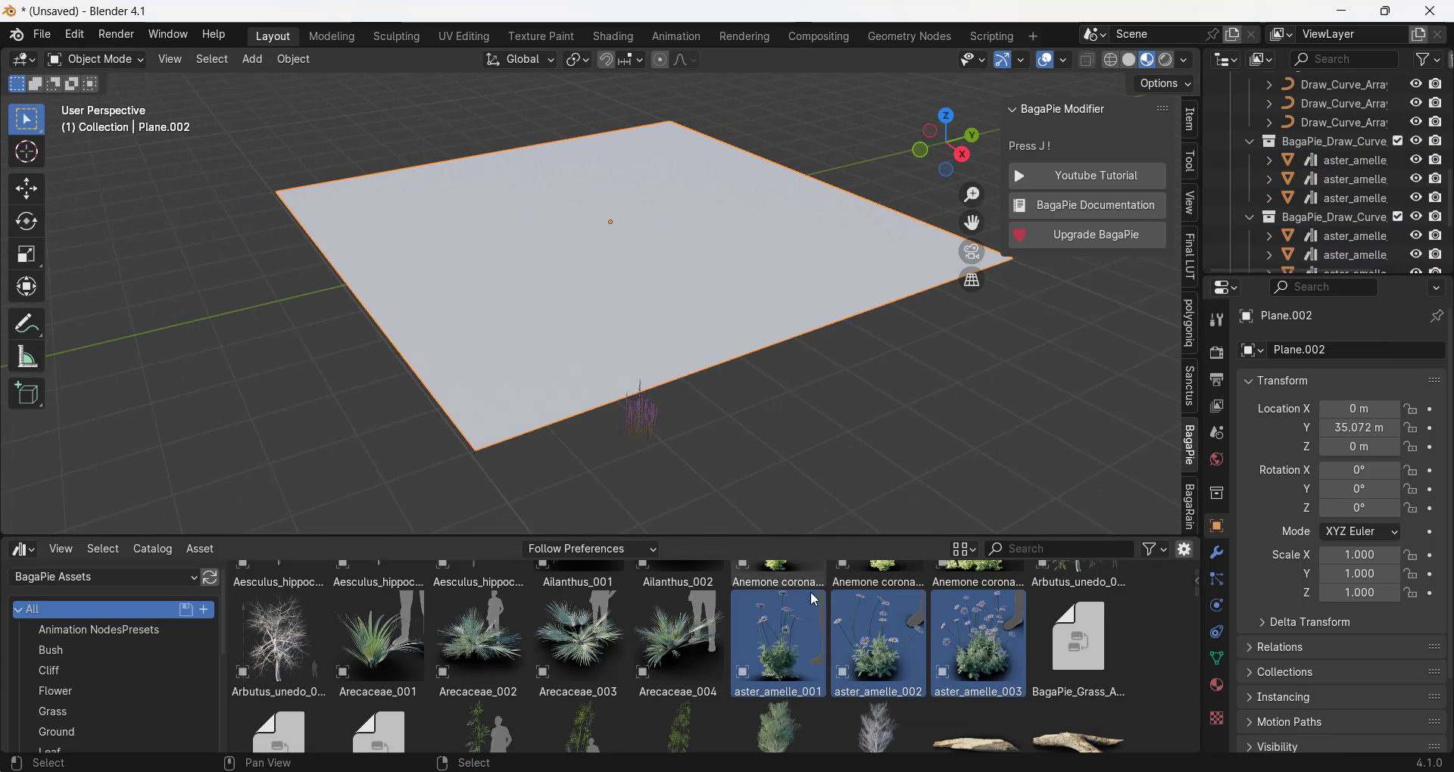
{"action": "left_click_drag", "start_coordinate": [765, 655], "coordinate": [715, 401]}
{"action": "scroll", "coordinate": [792, 675], "scroll_direction": "down", "scroll_amount": 2}
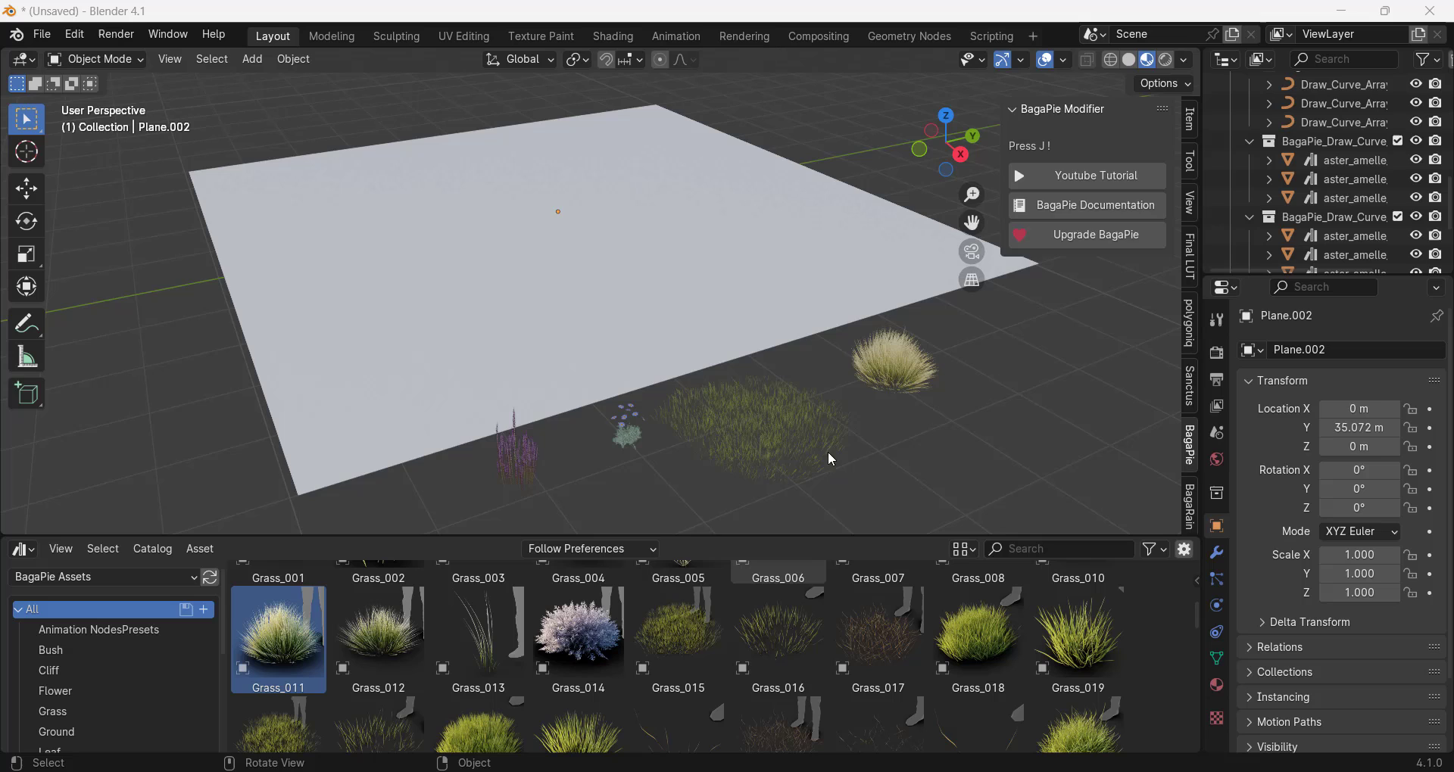
Step: Scatter Grass_015 and Grass_011 over Plane.002 with a 0.703 m minimum distance and a maximum density of 41.600
{"action": "left_click", "coordinate": [749, 425]}
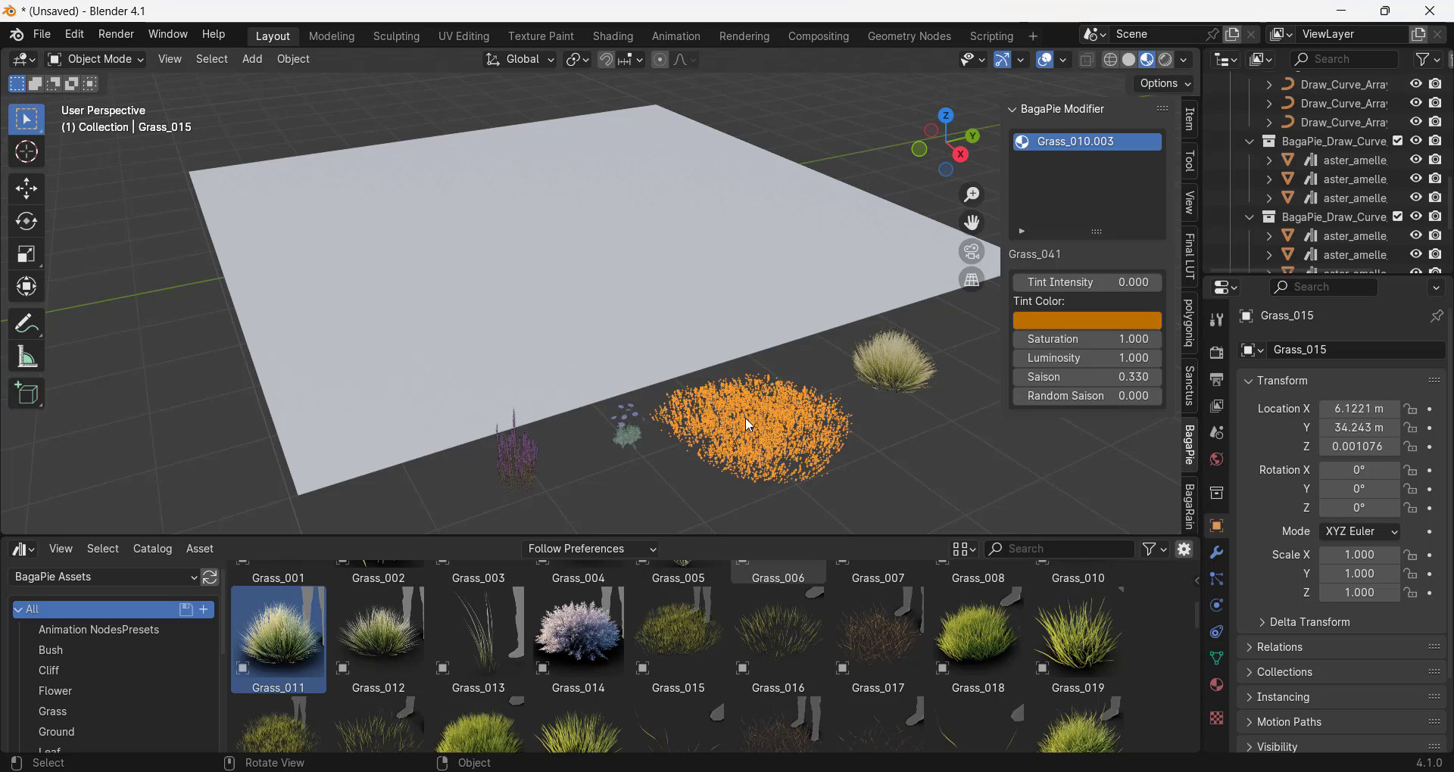
{"action": "left_click", "coordinate": [879, 374], "text": "shift"}
{"action": "left_click", "coordinate": [686, 288], "text": "shift"}
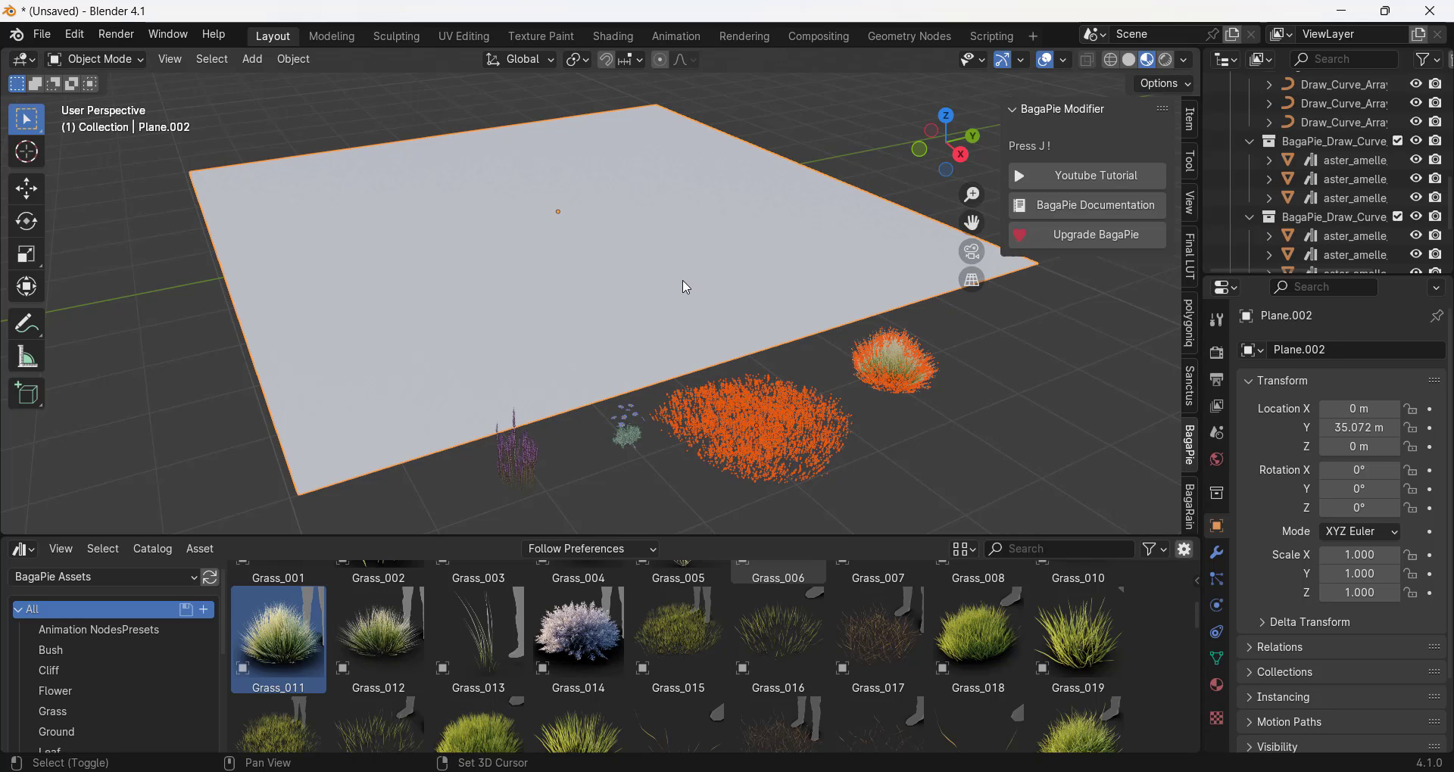
{"action": "key", "text": "j"}
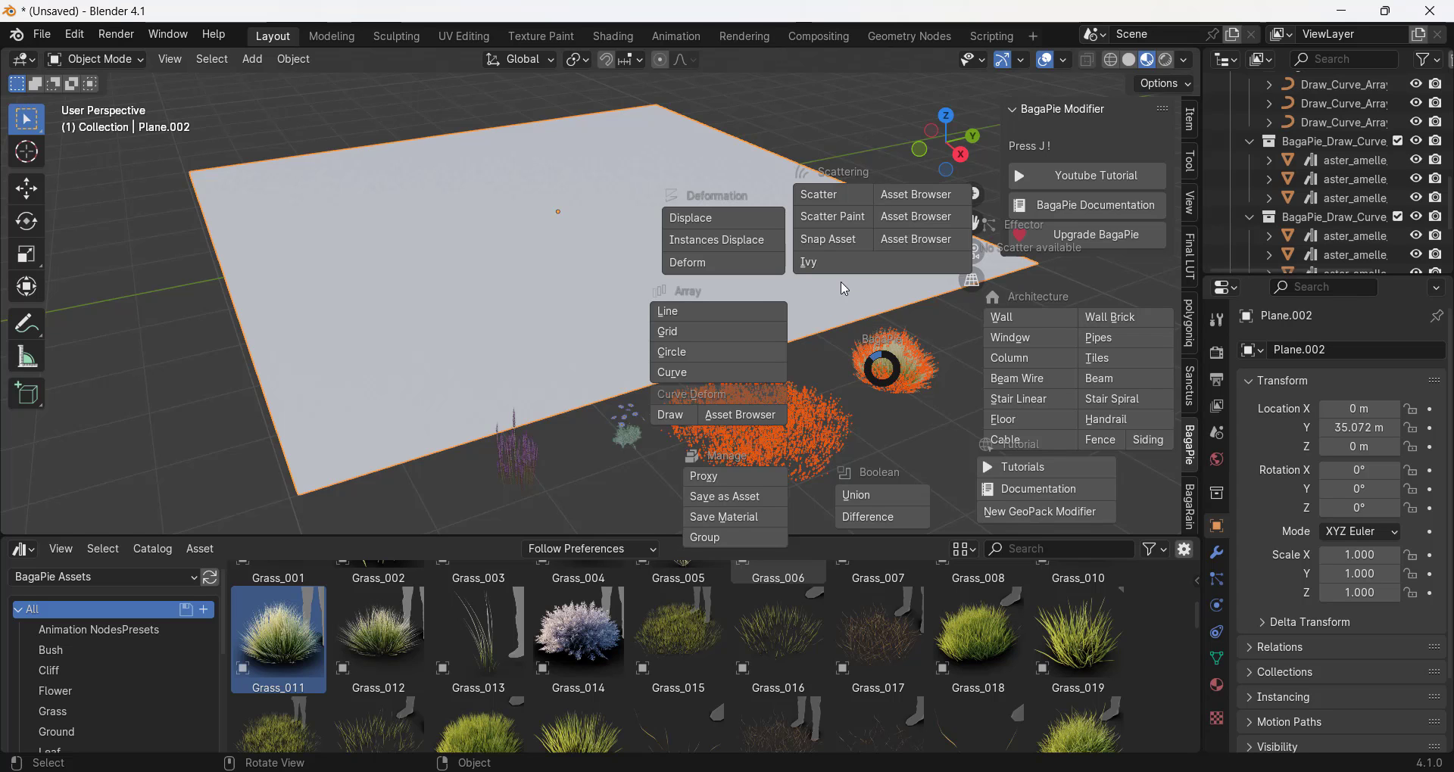
{"action": "left_click", "coordinate": [833, 195]}
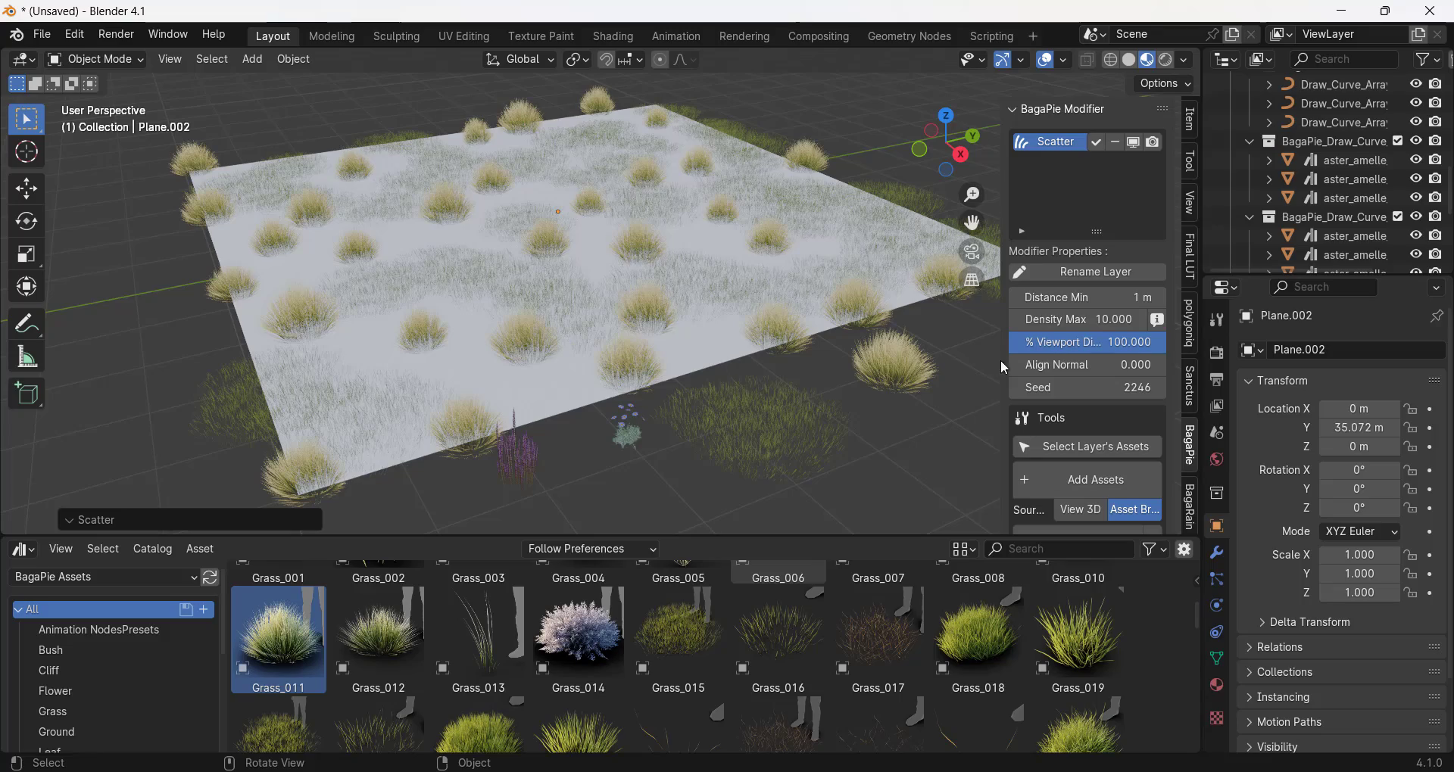
{"action": "left_click_drag", "start_coordinate": [1099, 314], "coordinate": [1071, 297]}
{"action": "middle_click_drag", "start_coordinate": [538, 341], "coordinate": [506, 268]}
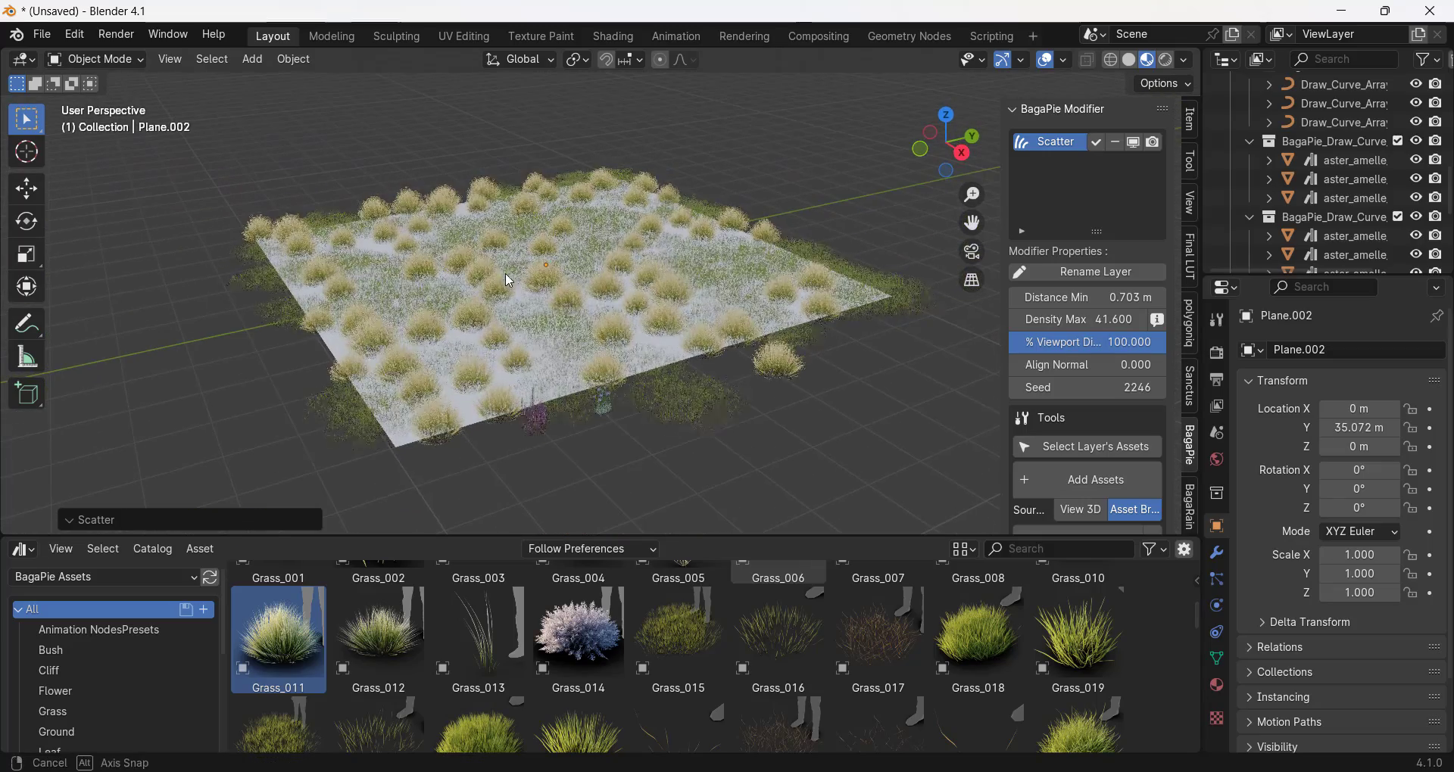
Step: Add the aster and the purple flowering plant to Plane.002 as a Scatter Paint layer with proxies enabled and 100% displayed instances
{"action": "left_click", "coordinate": [325, 347]}
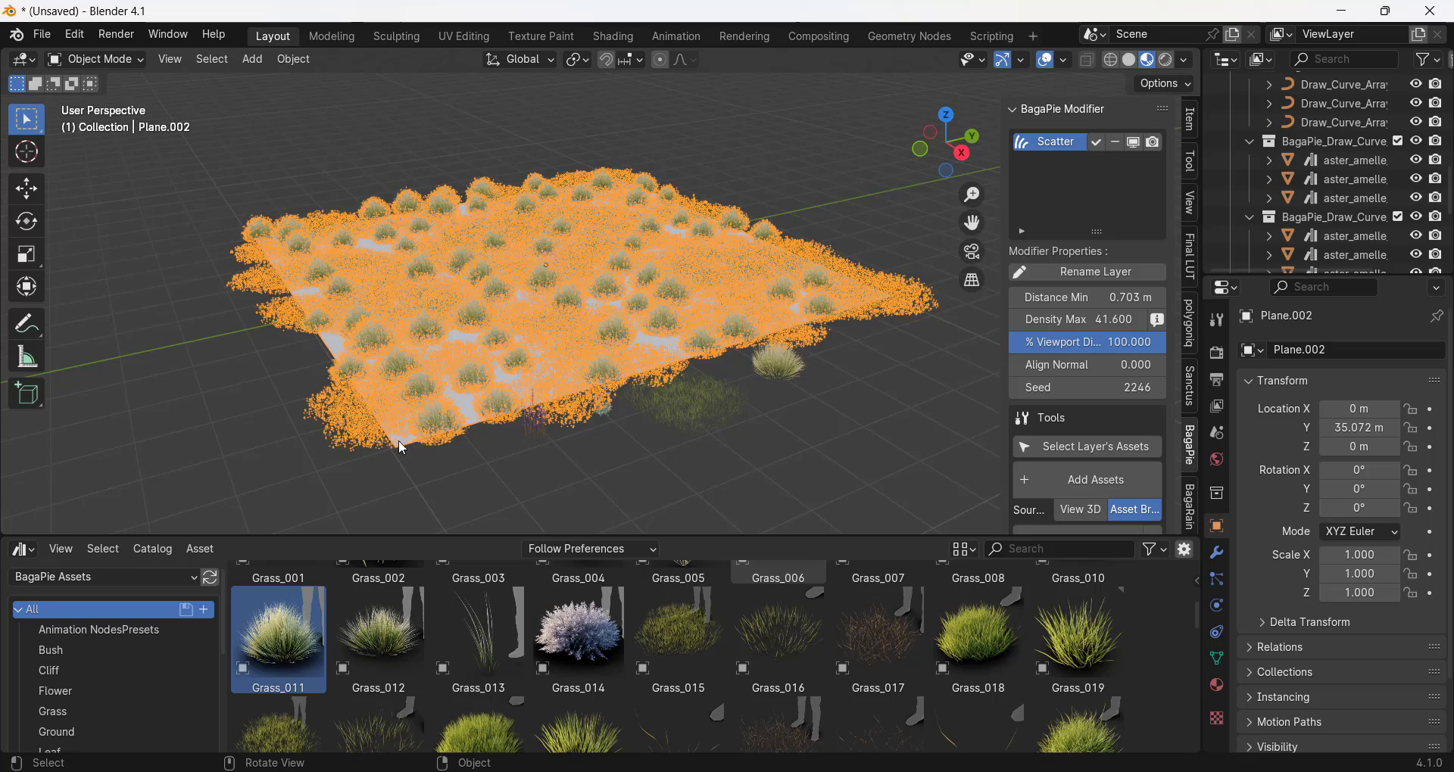
{"action": "left_click", "coordinate": [449, 471]}
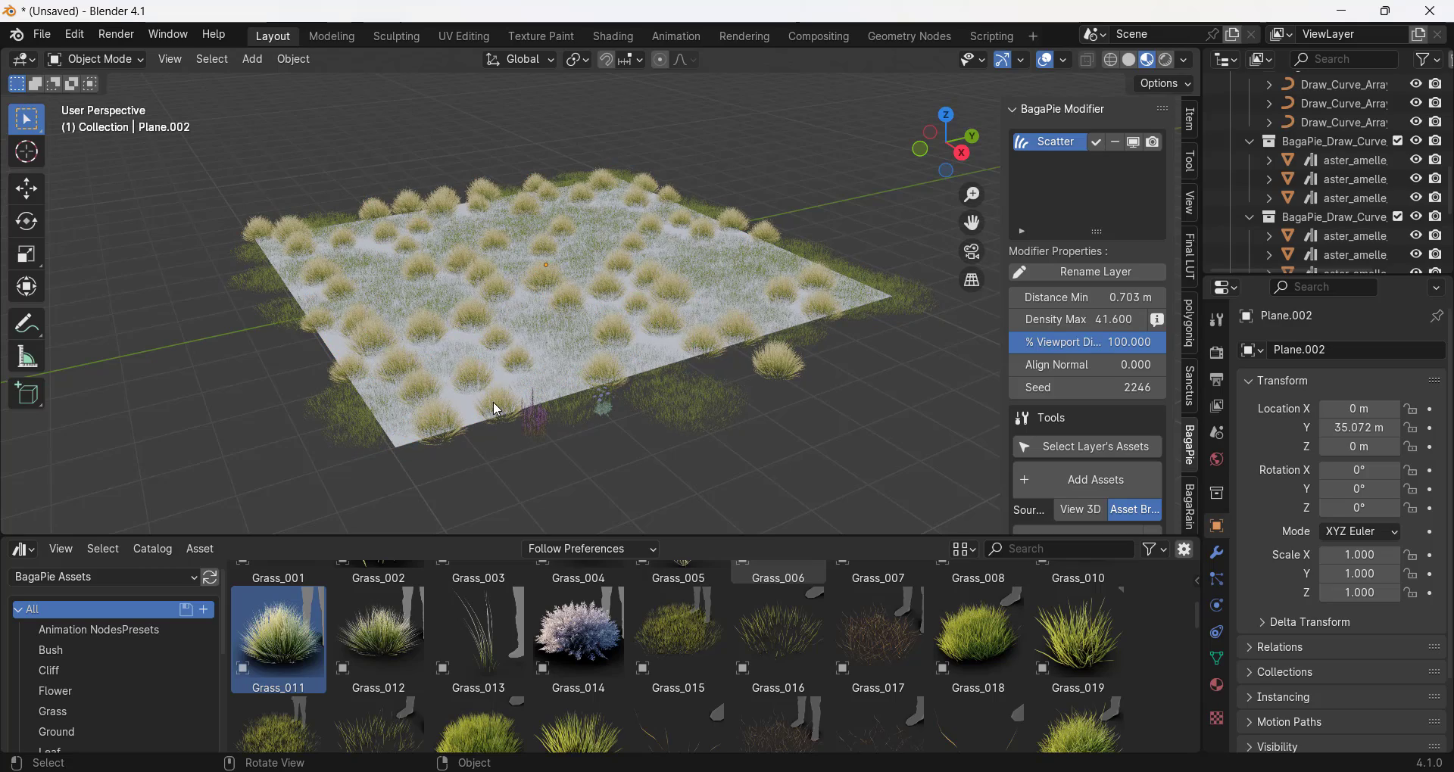
{"action": "left_click", "coordinate": [493, 403]}
{"action": "scroll", "coordinate": [522, 435], "scroll_direction": "up", "scroll_amount": 3}
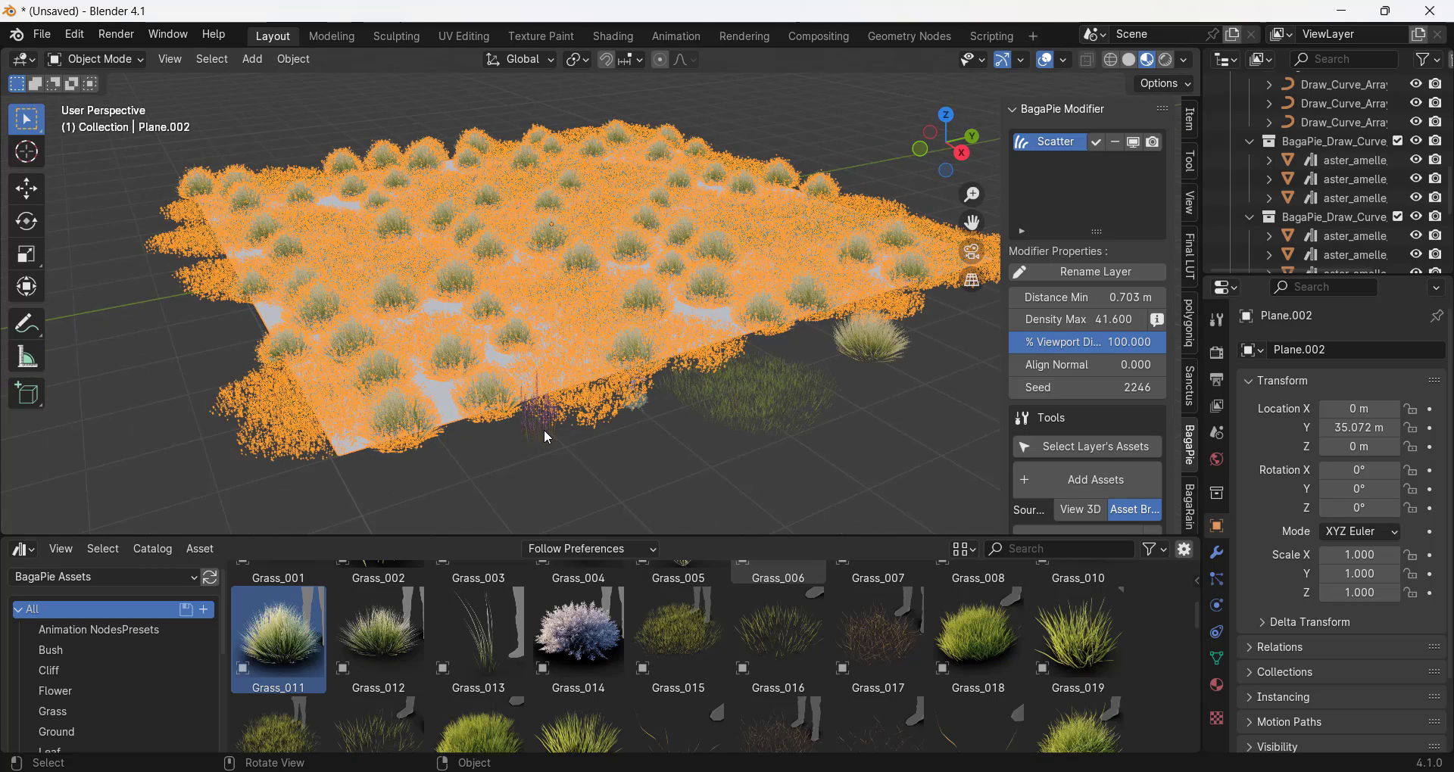
{"action": "left_click", "coordinate": [544, 424], "text": "shift"}
{"action": "left_click", "coordinate": [636, 412]}
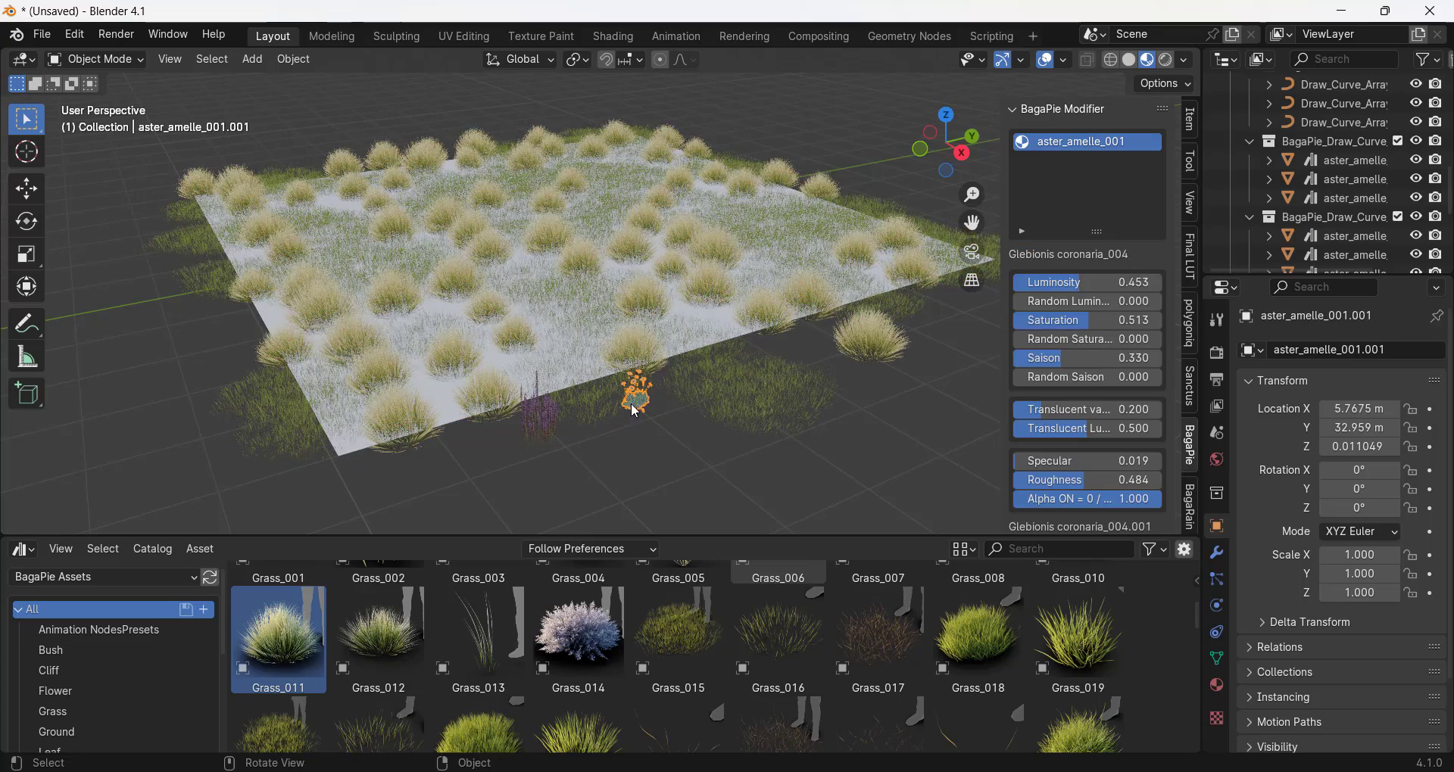
{"action": "left_click", "coordinate": [544, 435], "text": "shift"}
{"action": "left_click", "coordinate": [577, 300], "text": "shift"}
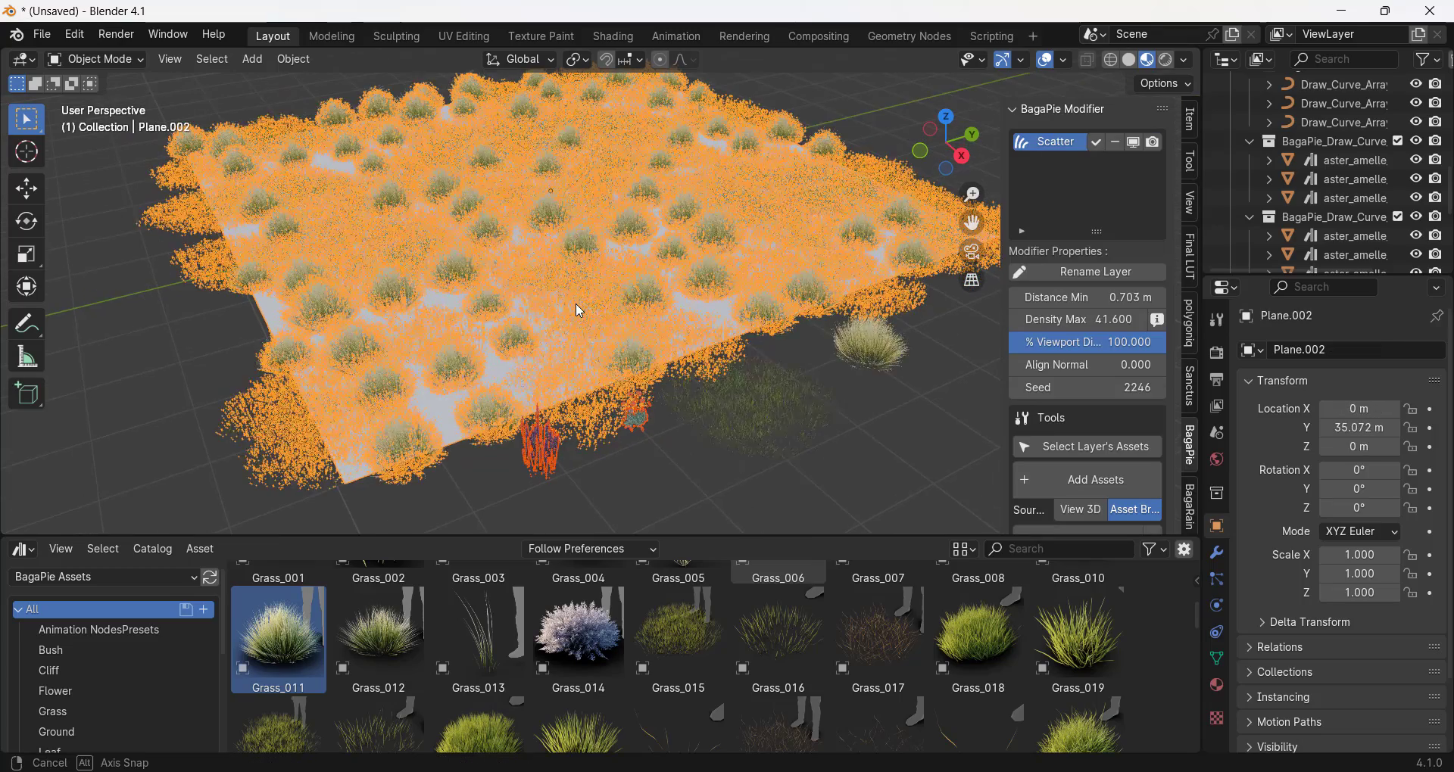
{"action": "key", "text": "j"}
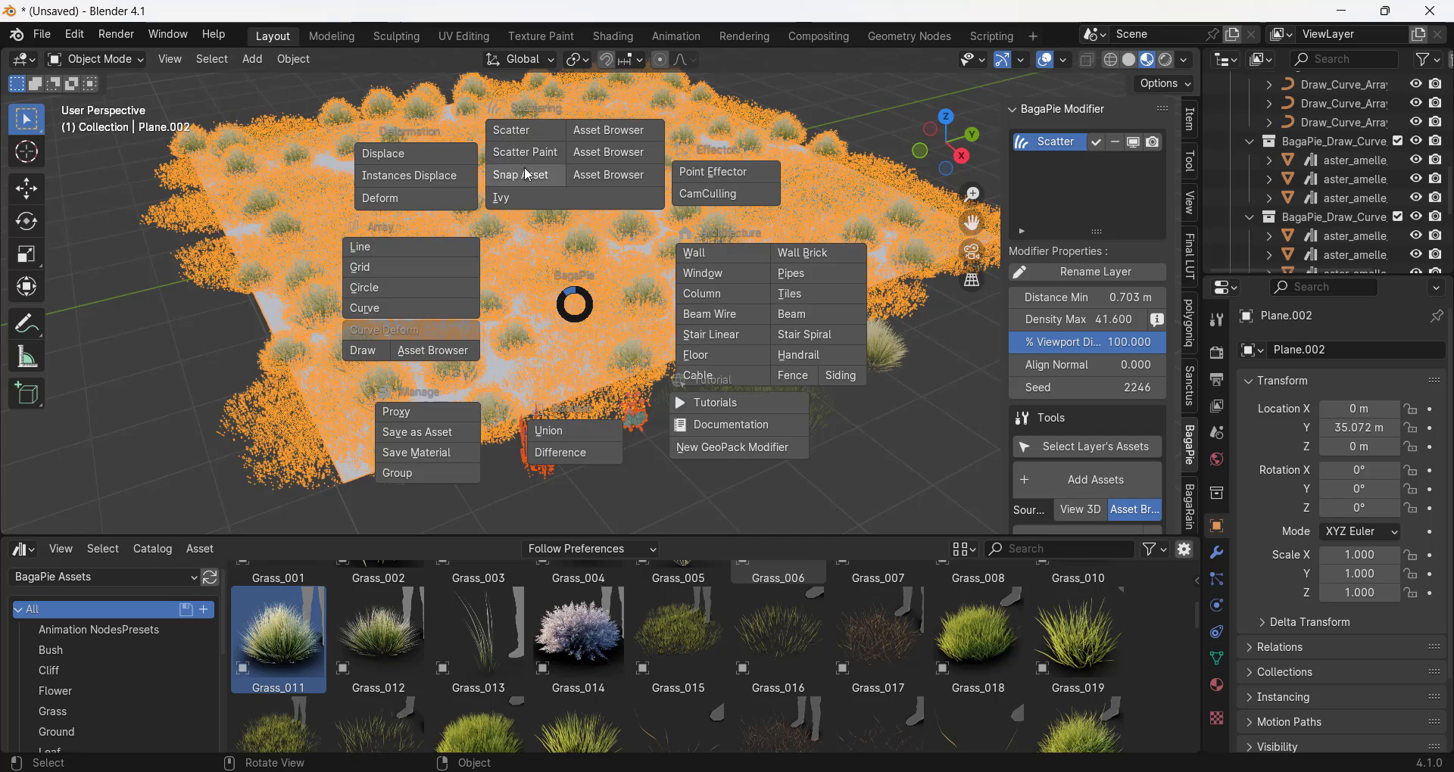
{"action": "left_click", "coordinate": [524, 134]}
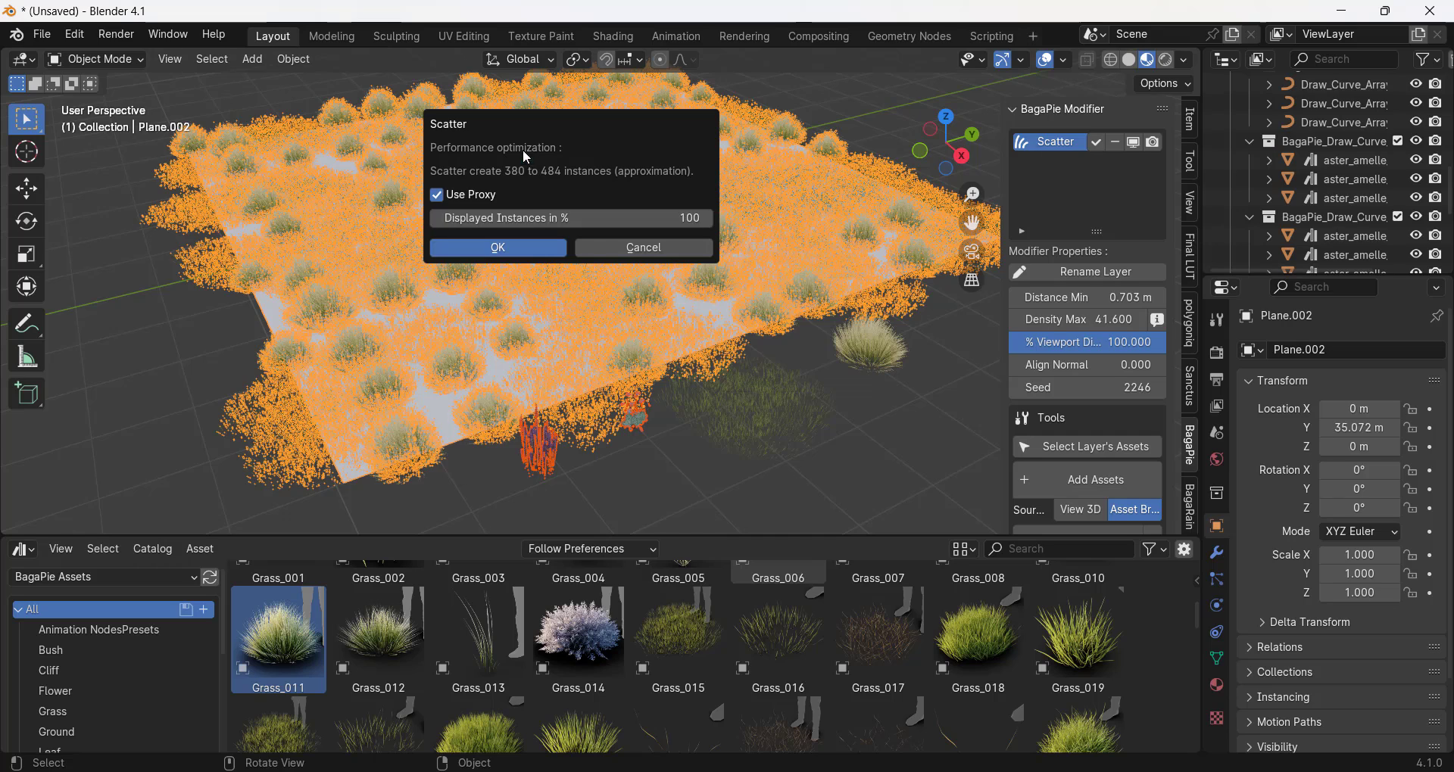
{"action": "left_click", "coordinate": [510, 250]}
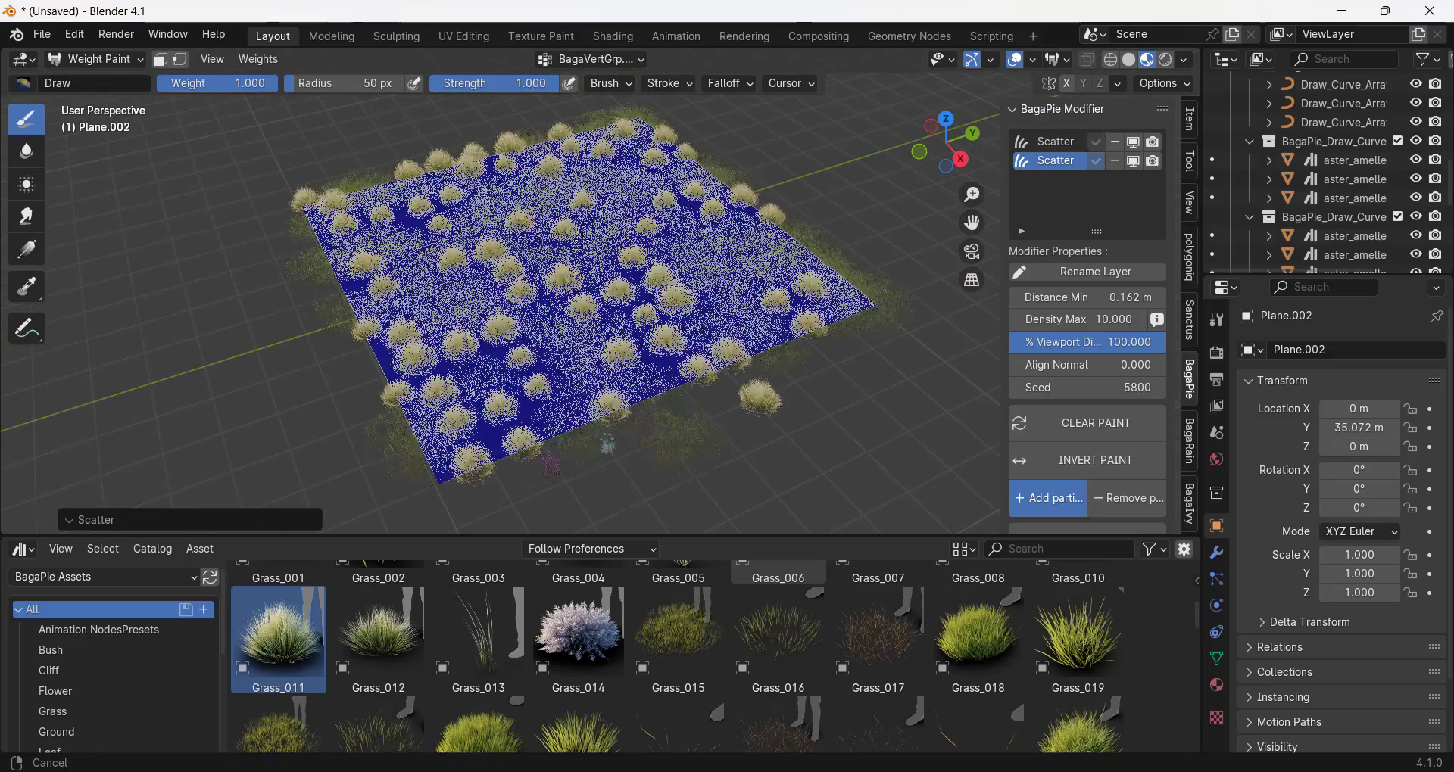
Step: Paint six separate flower patches across the grassy plane, including one along its near-left edge, at full weight with a 50 px brush
{"action": "mouse_move", "coordinate": [610, 152]}
{"action": "left_mouse_down"}
{"action": "mouse_move", "coordinate": [592, 156]}
{"action": "mouse_move", "coordinate": [582, 189]}
{"action": "left_mouse_up"}
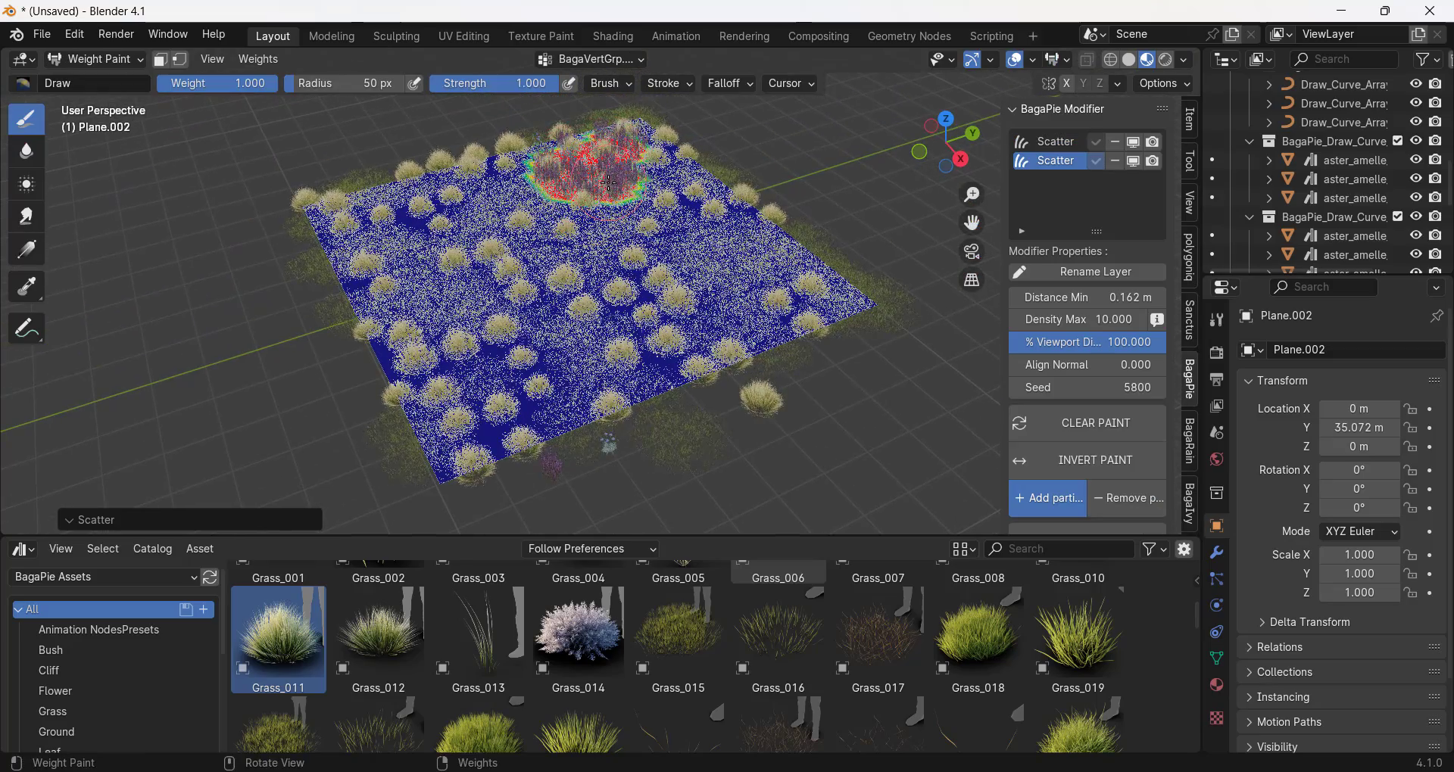
{"action": "left_click_drag", "start_coordinate": [466, 218], "coordinate": [461, 246]}
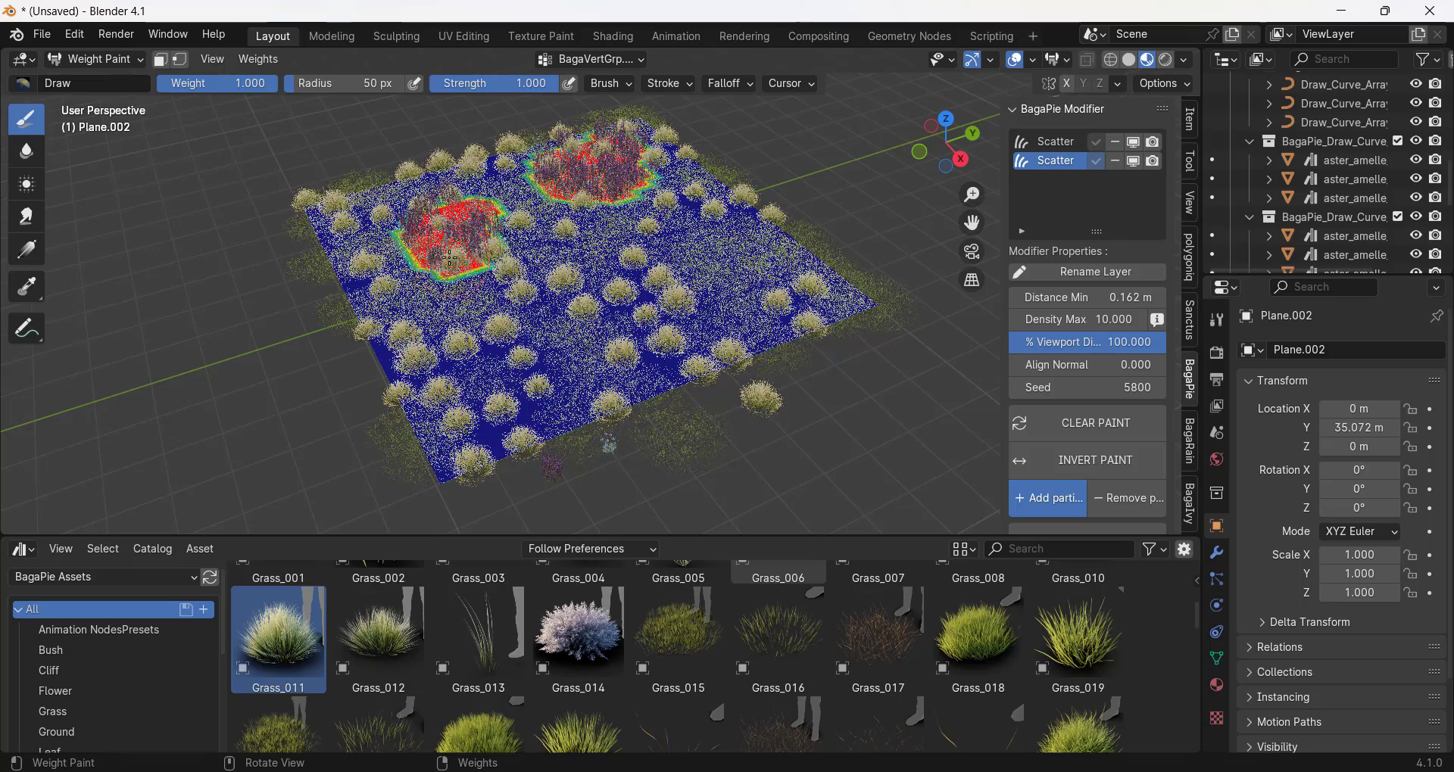
{"action": "left_click_drag", "start_coordinate": [497, 310], "coordinate": [494, 345]}
{"action": "mouse_move", "coordinate": [591, 292]}
{"action": "left_mouse_down"}
{"action": "mouse_move", "coordinate": [625, 315]}
{"action": "mouse_move", "coordinate": [708, 318]}
{"action": "left_mouse_up"}
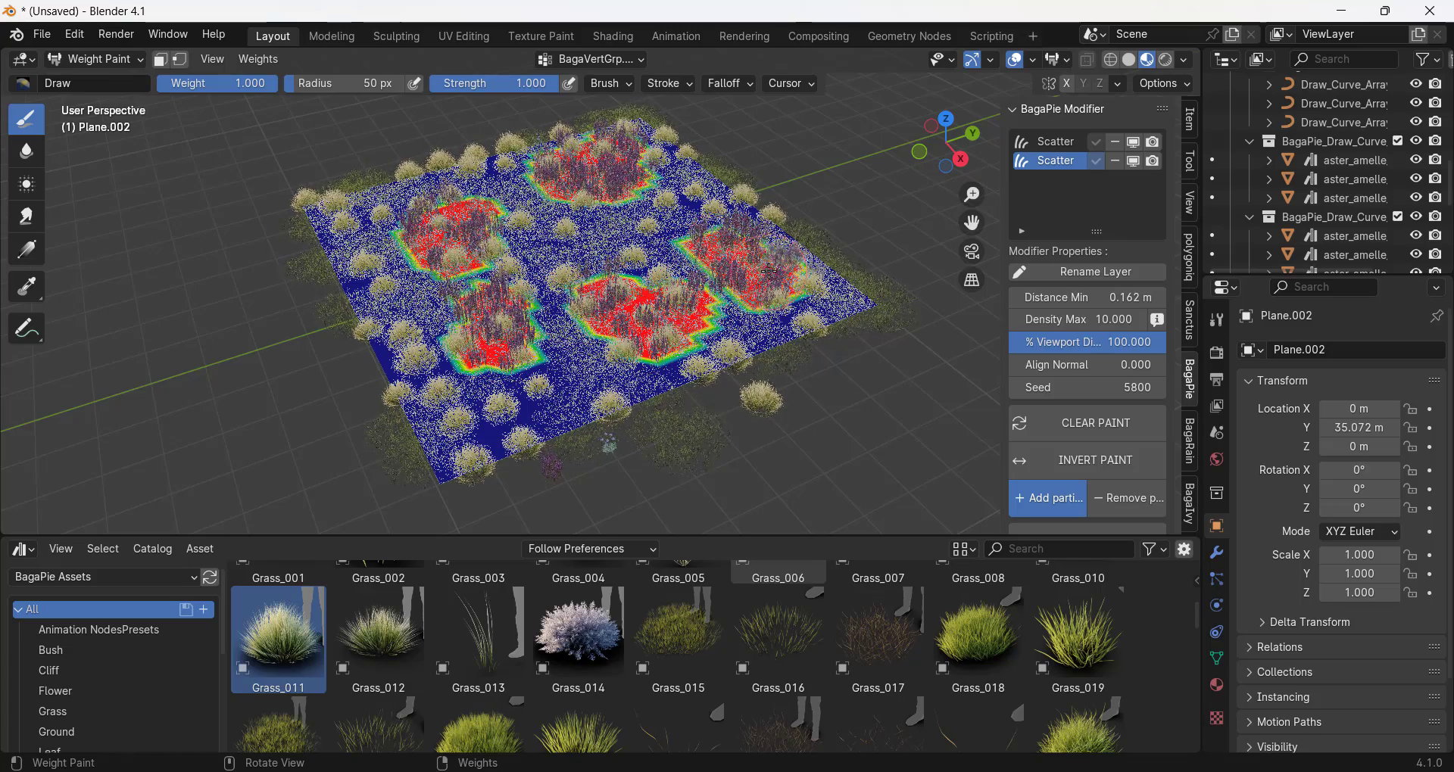
{"action": "scroll", "coordinate": [590, 261], "scroll_direction": "up", "scroll_amount": 4}
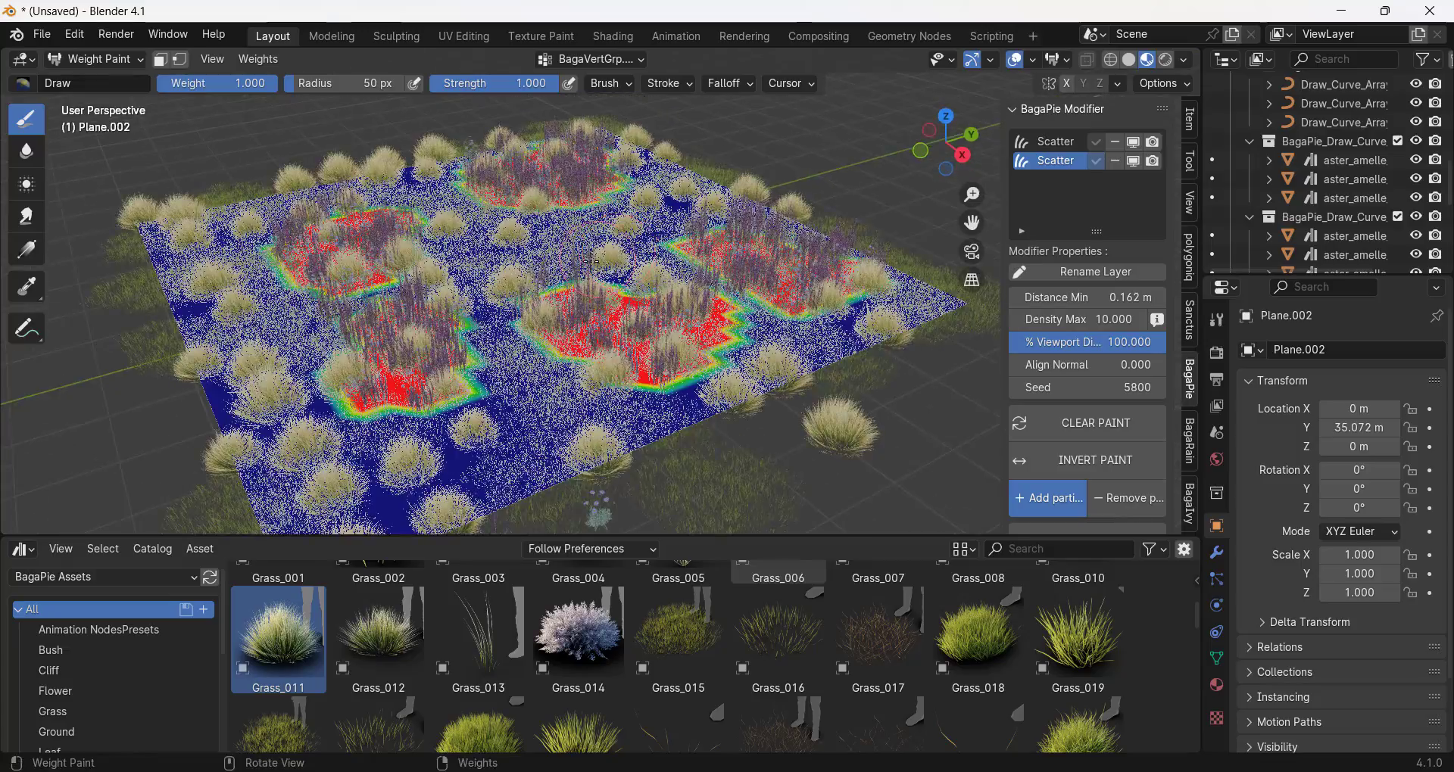
{"action": "mouse_move", "coordinate": [579, 274]}
{"action": "middle_mouse_down"}
{"action": "mouse_move", "coordinate": [603, 259]}
{"action": "mouse_move", "coordinate": [598, 244]}
{"action": "mouse_move", "coordinate": [579, 269]}
{"action": "middle_mouse_up"}
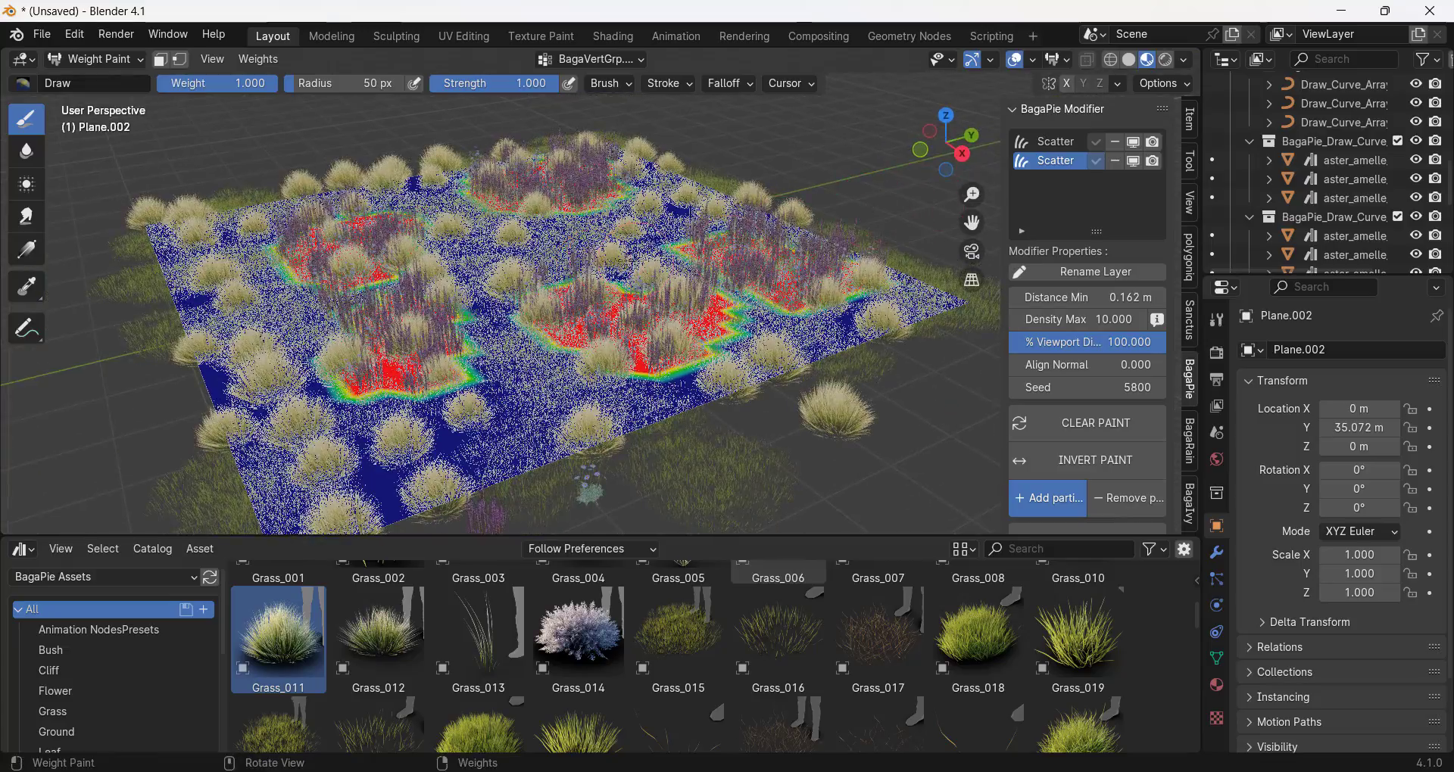
{"action": "mouse_move", "coordinate": [197, 235]}
{"action": "left_mouse_down"}
{"action": "mouse_move", "coordinate": [198, 284]}
{"action": "mouse_move", "coordinate": [242, 364]}
{"action": "left_mouse_up"}
Step: Set the painted flower layer's minimum distance to 0.462 m and its maximum density to 15.100
{"action": "left_click", "coordinate": [1056, 144]}
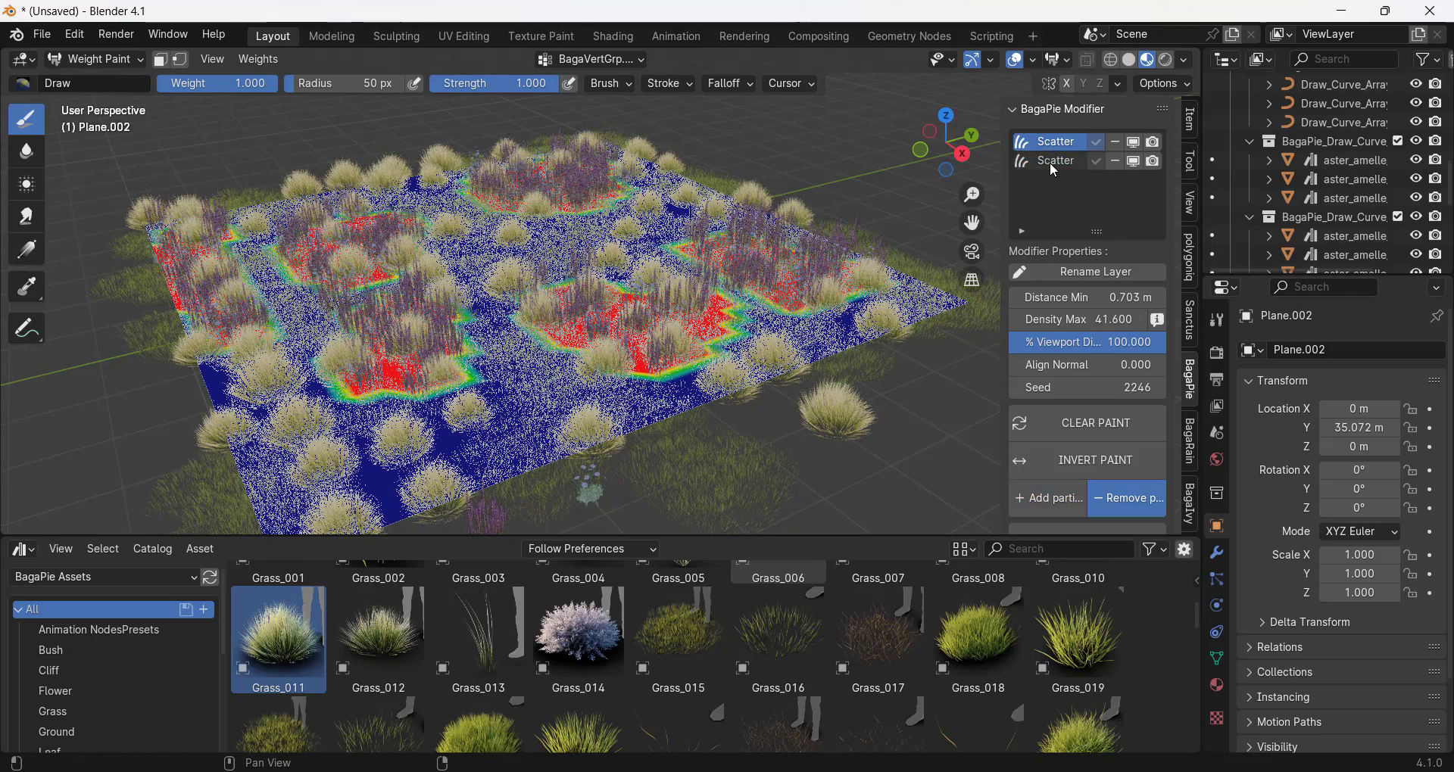
{"action": "left_click", "coordinate": [1055, 162]}
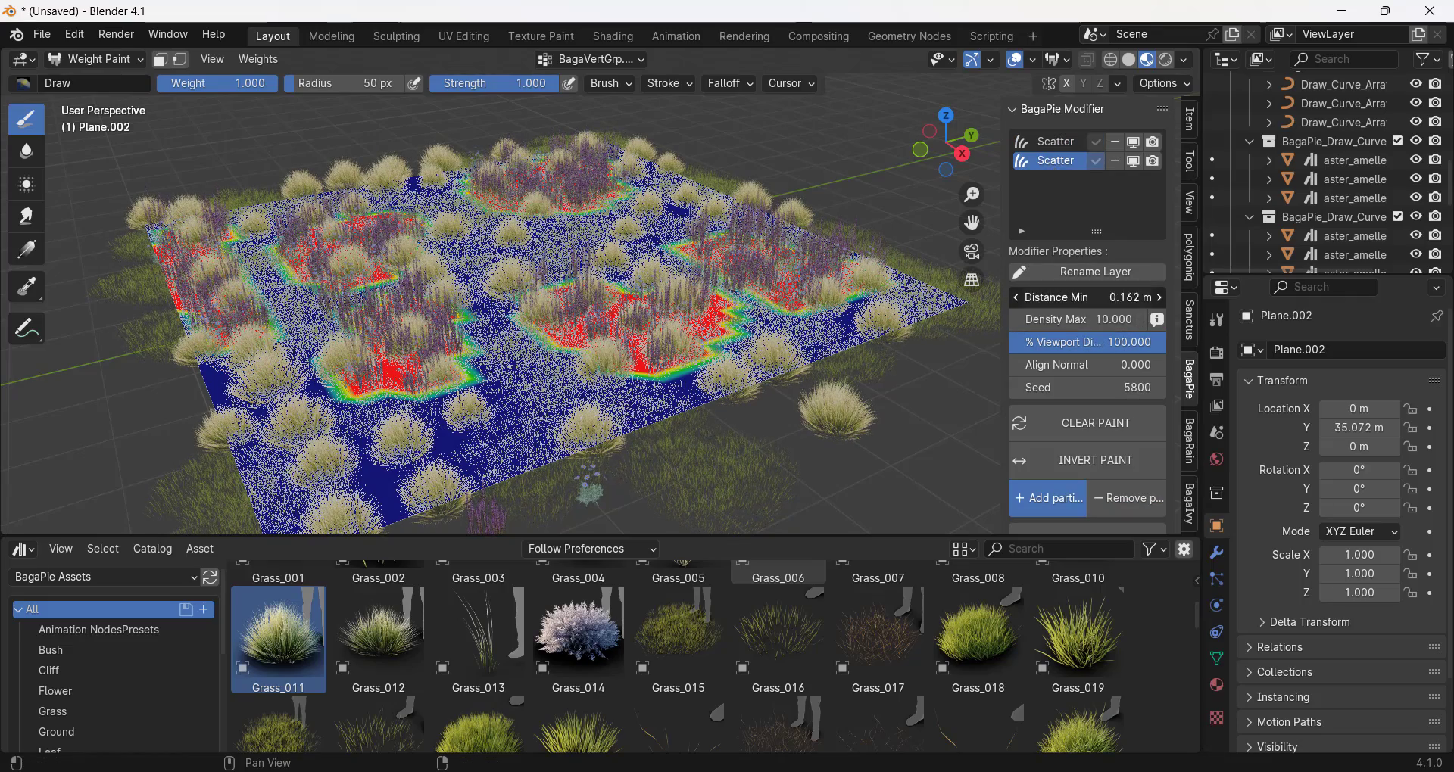
{"action": "left_click_drag", "start_coordinate": [1076, 298], "coordinate": [1106, 342]}
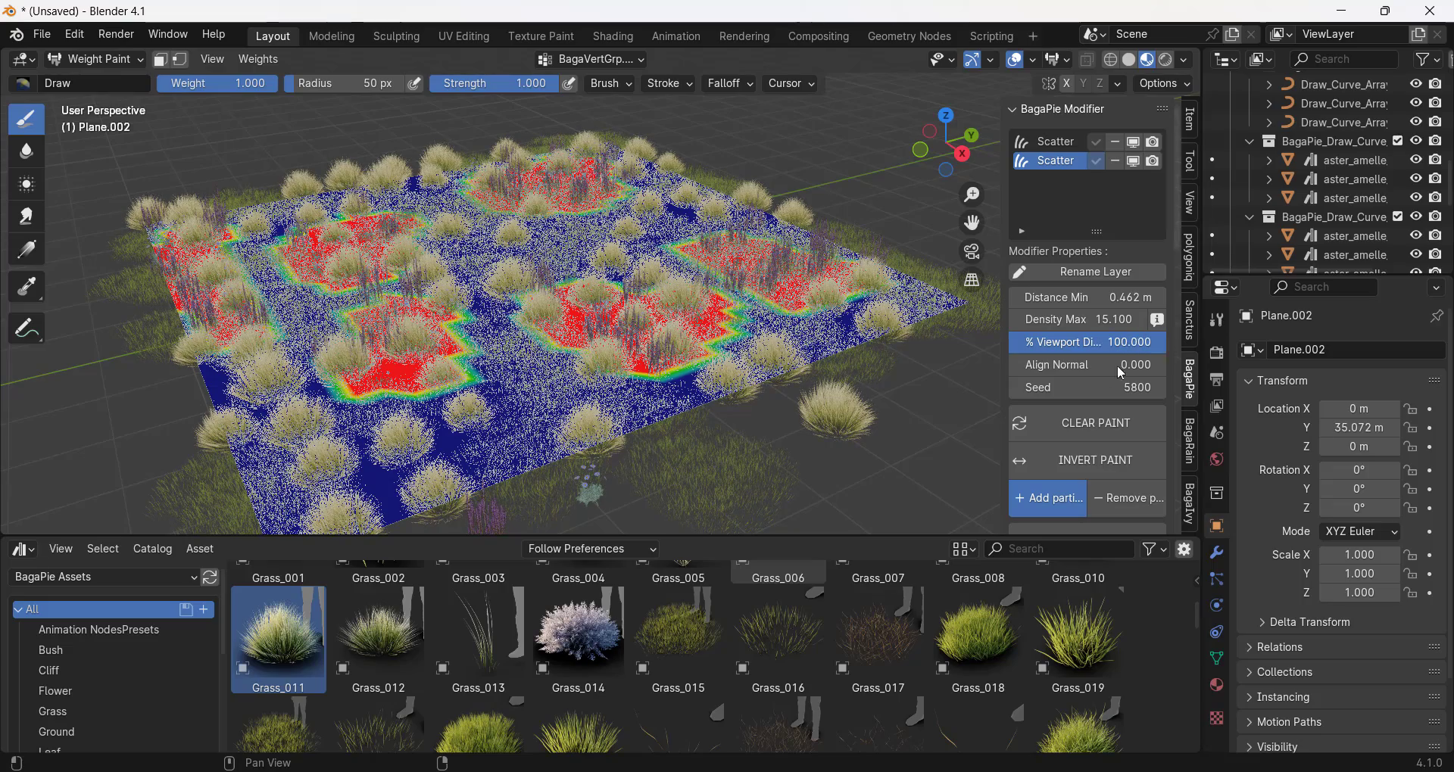
{"action": "key", "text": "j"}
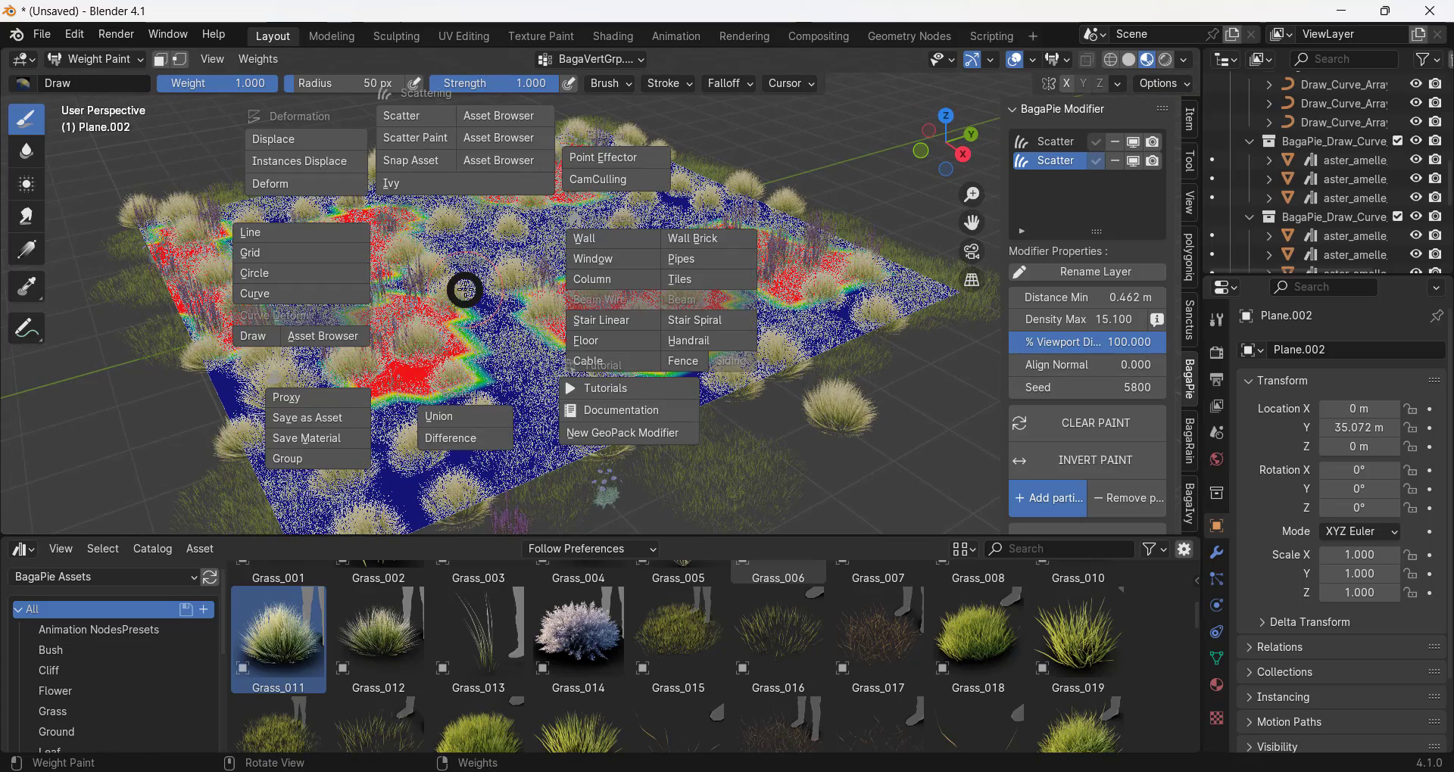
{"action": "key", "text": "Escape"}
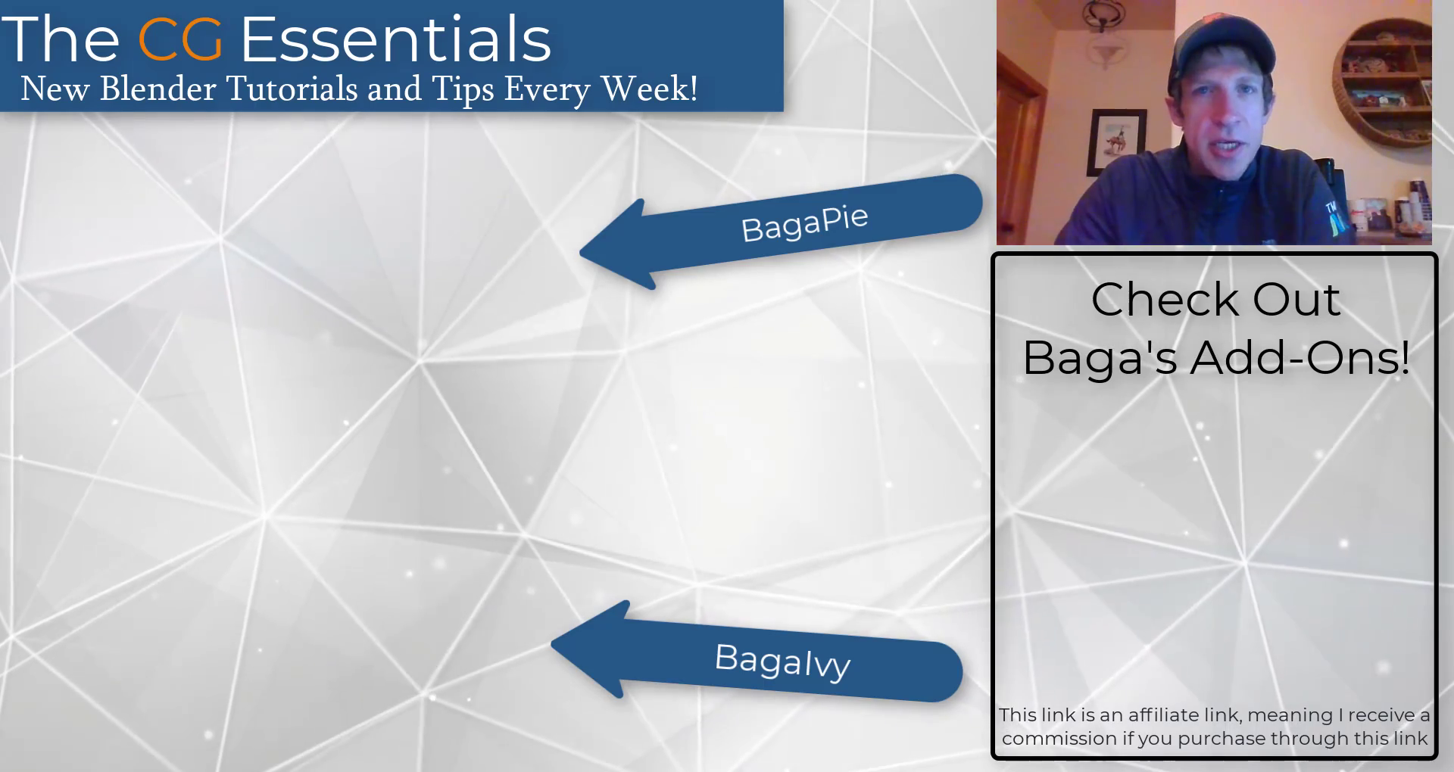